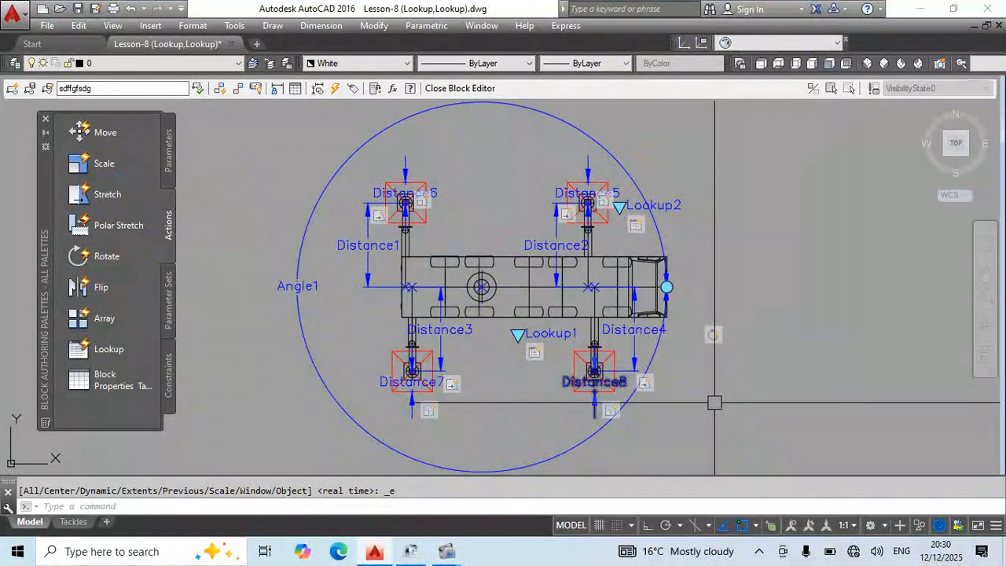
pyautogui.click(167, 155)
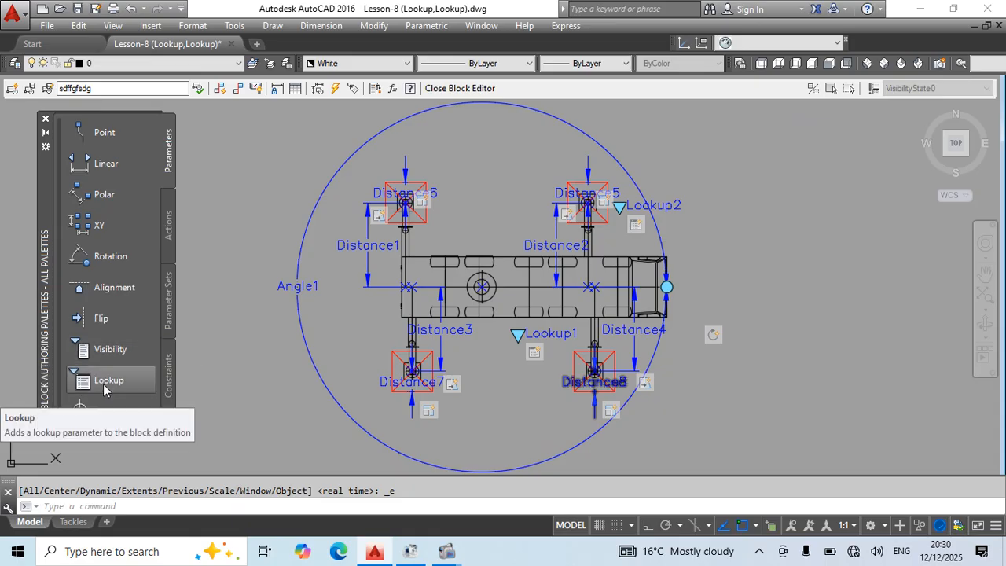
pyautogui.click(168, 225)
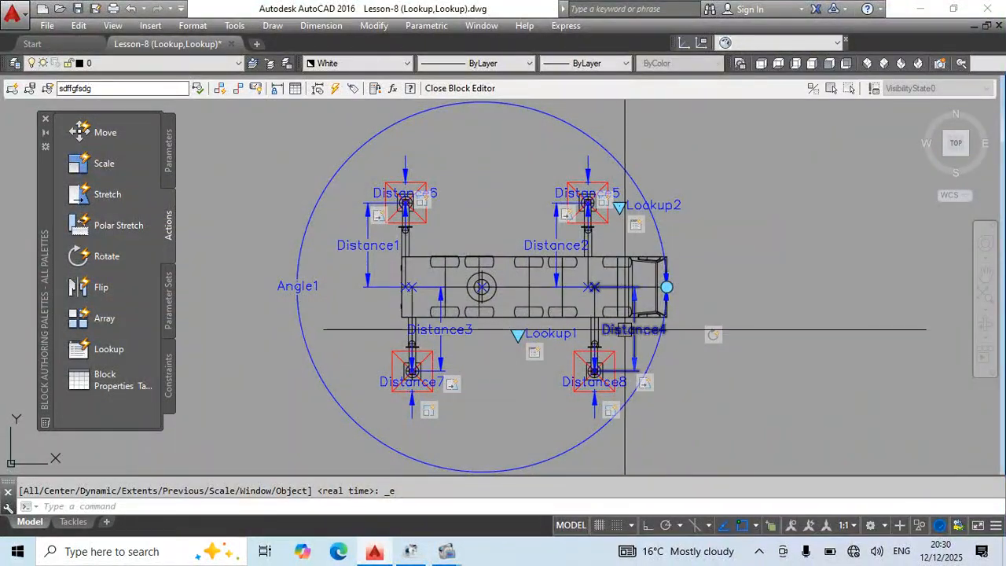
pyautogui.click(169, 140)
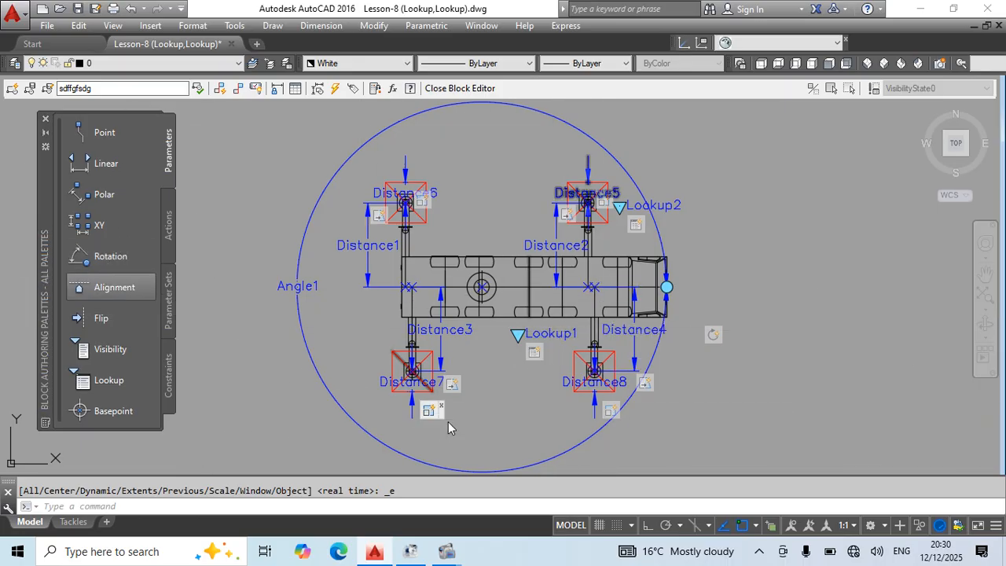
# Close the block authoring palettes and leave the block editor to return to the drawing.
pyautogui.click(46, 123)
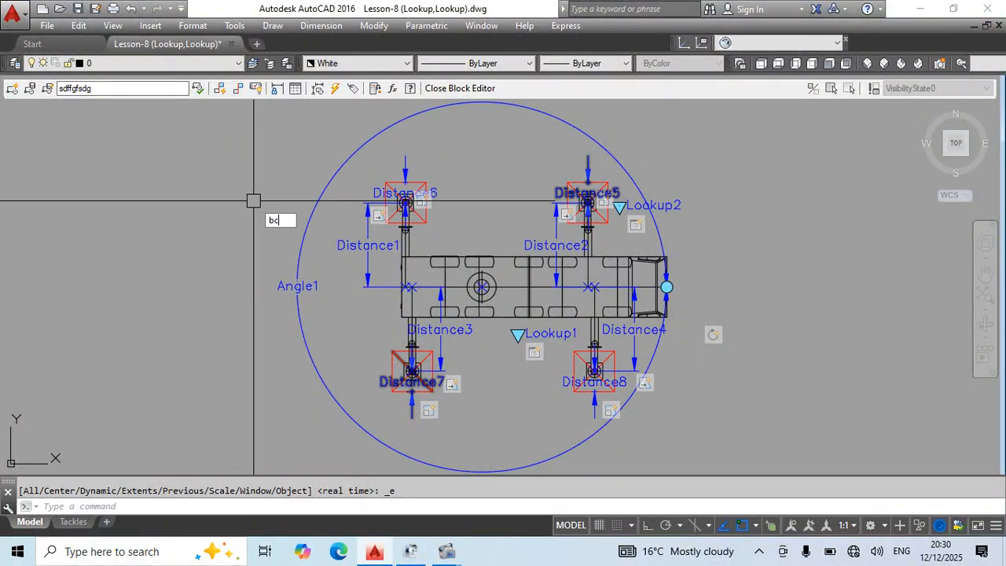
pyautogui.press('Return')
pyautogui.click(405, 249)
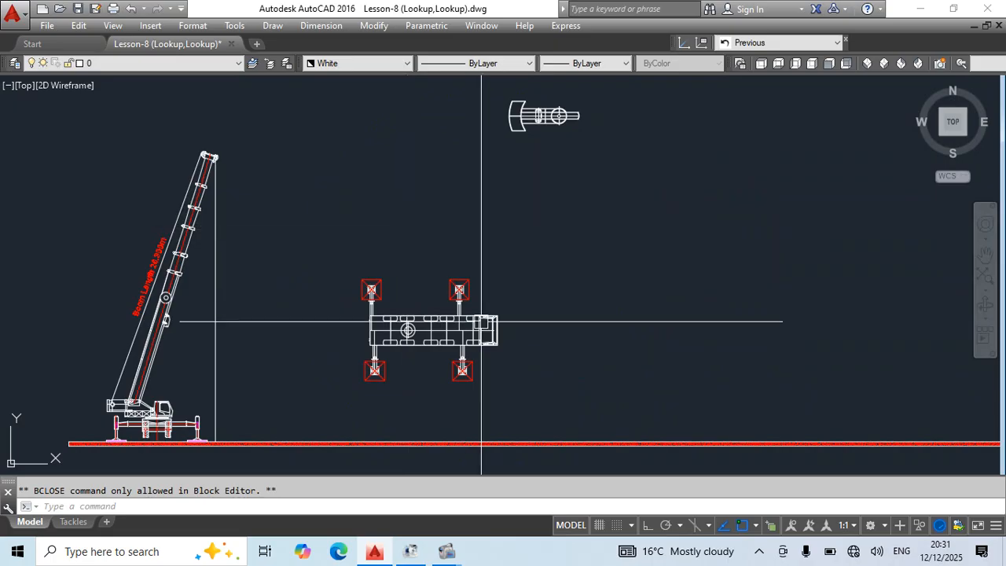
# Select the top-view crane carrier block and move it by its base point into empty space farther from the crane elevation.
pyautogui.scroll(4, 482, 321)
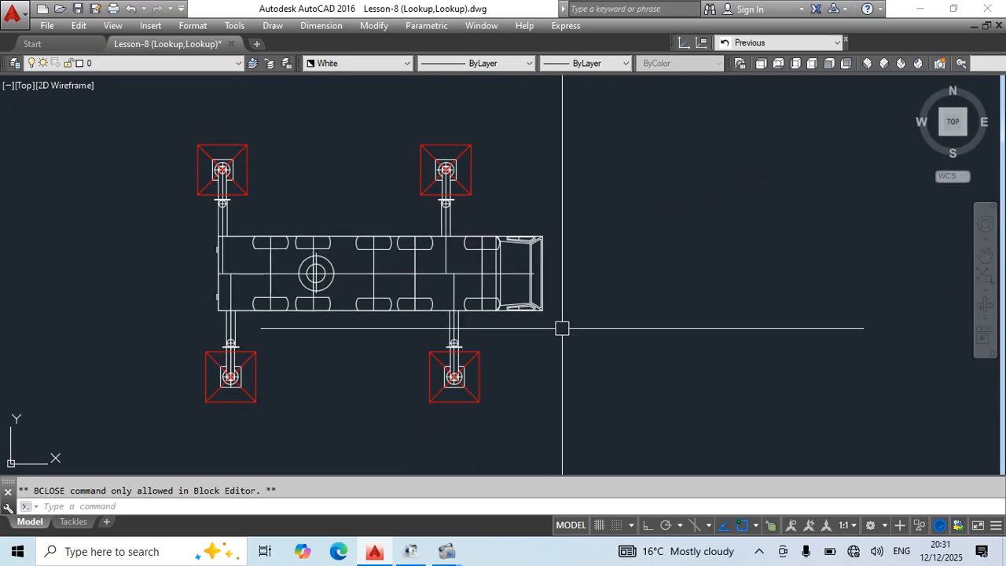
pyautogui.moveTo(620, 312); pyautogui.dragTo(629, 317, button='middle')
pyautogui.click(542, 314)
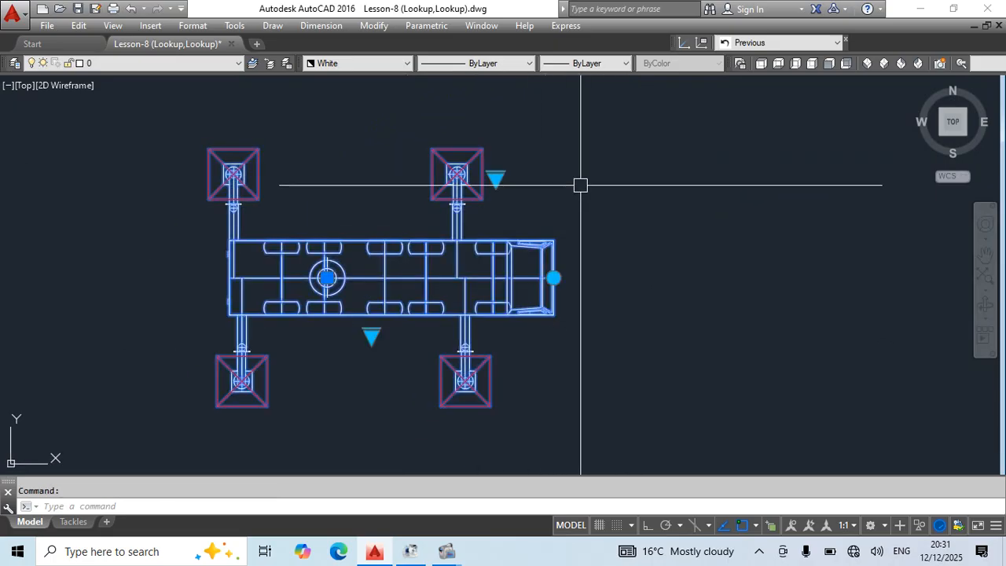
pyautogui.scroll(-4, 580, 184)
pyautogui.click(482, 224)
pyautogui.moveTo(589, 222); pyautogui.dragTo(489, 376, button='middle')
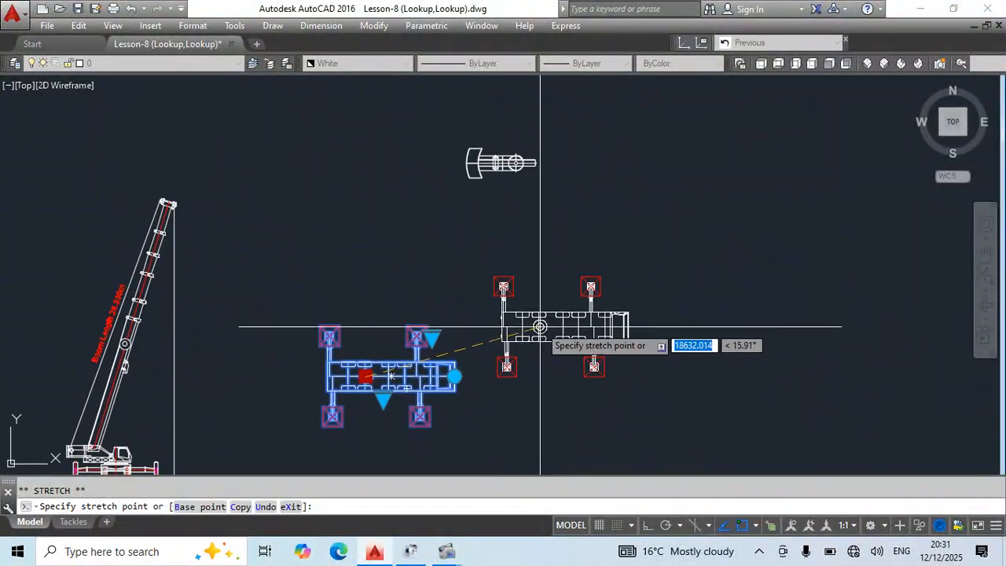
pyautogui.click(553, 308)
pyautogui.scroll(2, 575, 332)
pyautogui.moveTo(575, 332); pyautogui.dragTo(495, 349, button='middle')
pyautogui.moveTo(484, 389); pyautogui.dragTo(477, 353, button='middle')
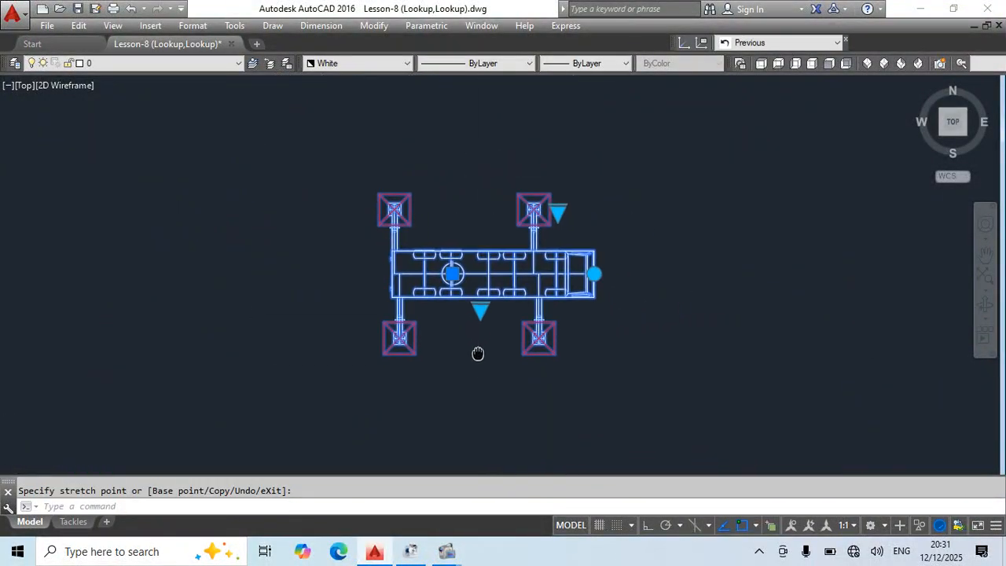
# Test the carrier block's outrigger extension lookup by switching it through the 2m and 4m options.
pyautogui.click(481, 309)
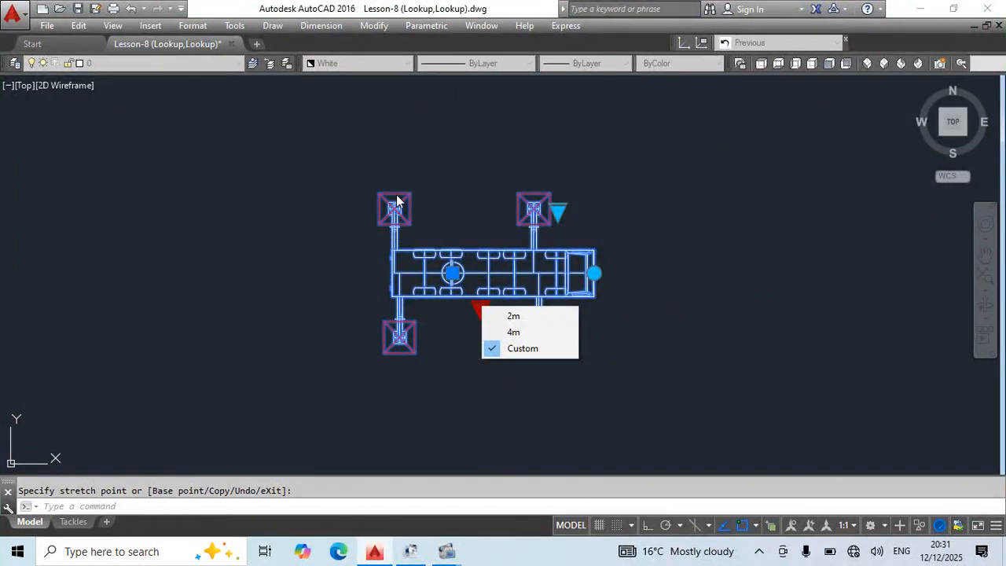
pyautogui.click(512, 316)
pyautogui.scroll(2, 417, 224)
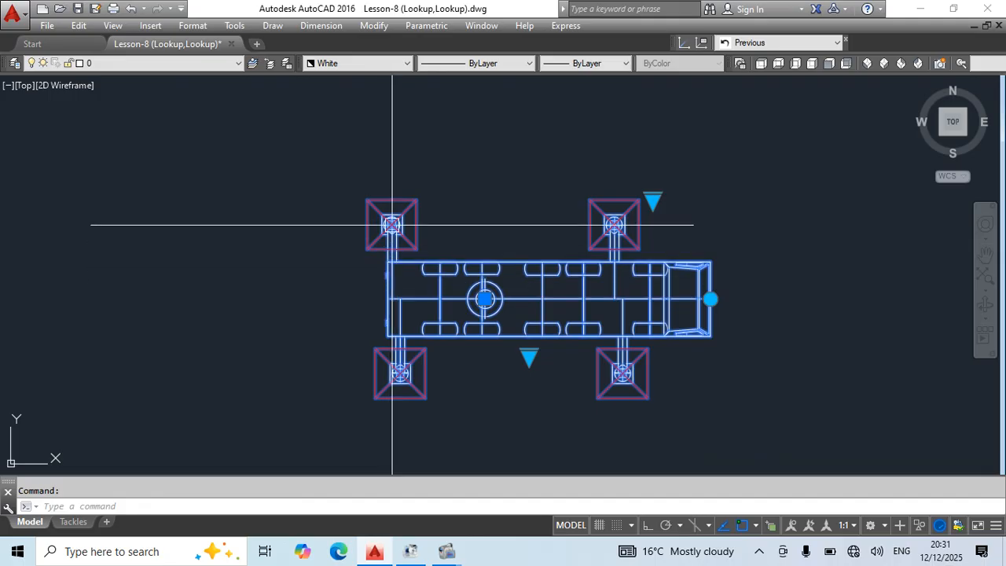
pyautogui.moveTo(443, 381); pyautogui.dragTo(397, 373, button='middle')
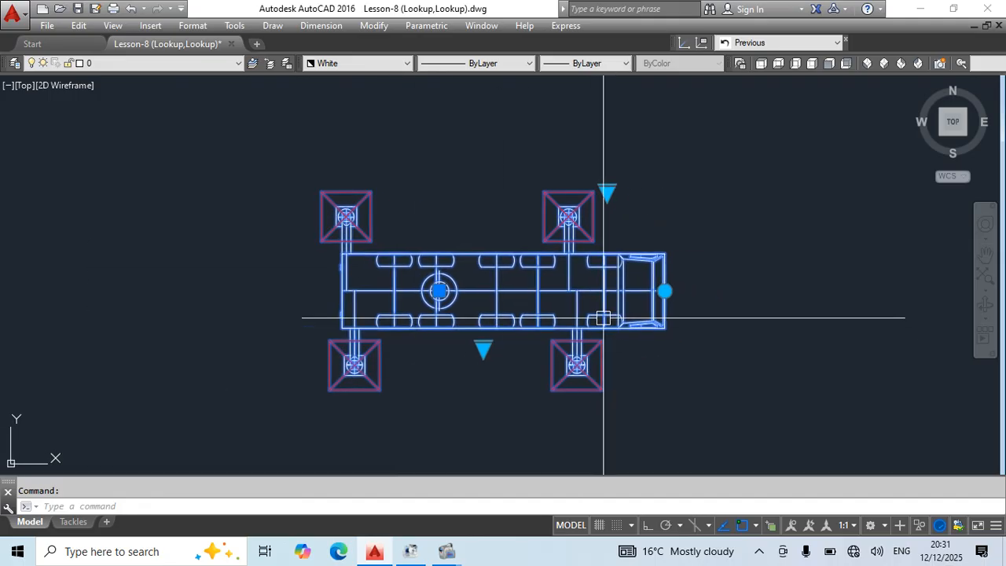
pyautogui.click(483, 348)
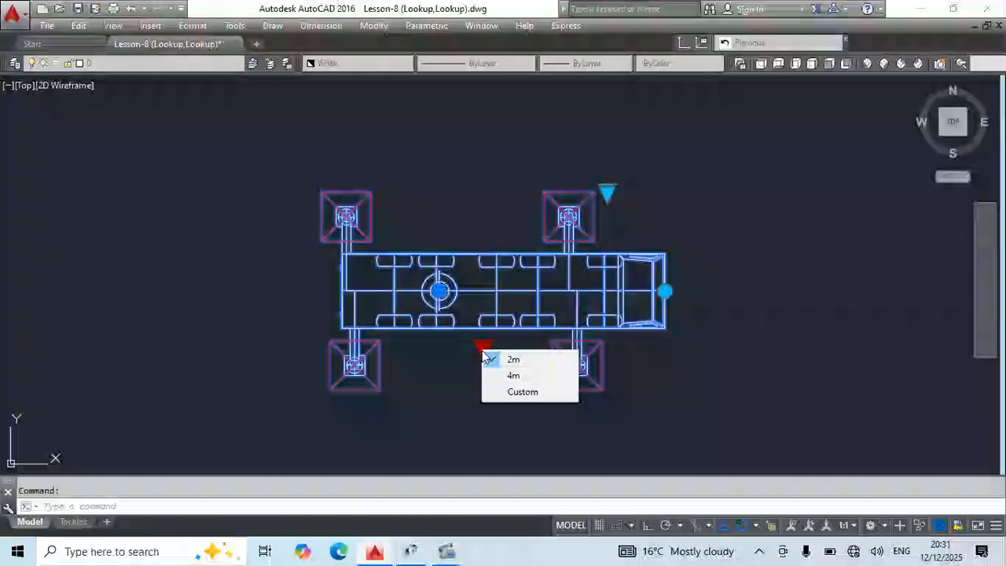
pyautogui.click(513, 376)
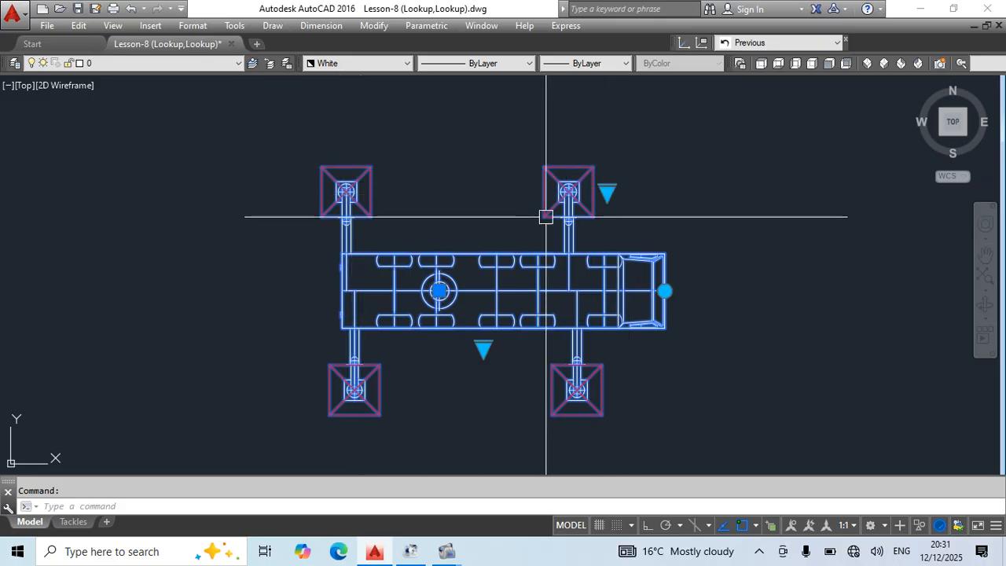
# Test the outrigger pad lookup by switching through Outrigger Pad 1.0m, 1.5m and 2.0m.
pyautogui.click(606, 192)
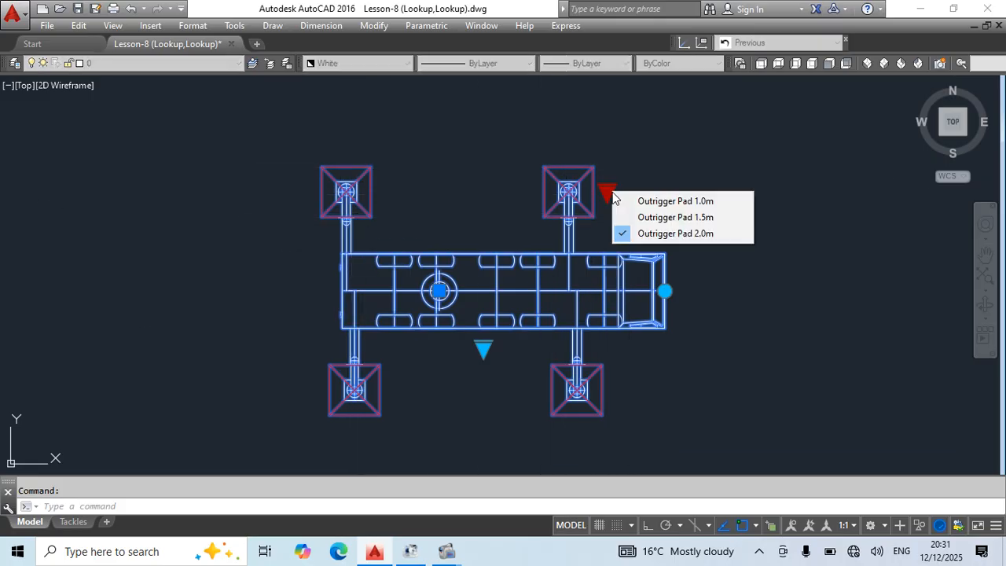
pyautogui.click(674, 201)
pyautogui.click(606, 191)
pyautogui.click(664, 217)
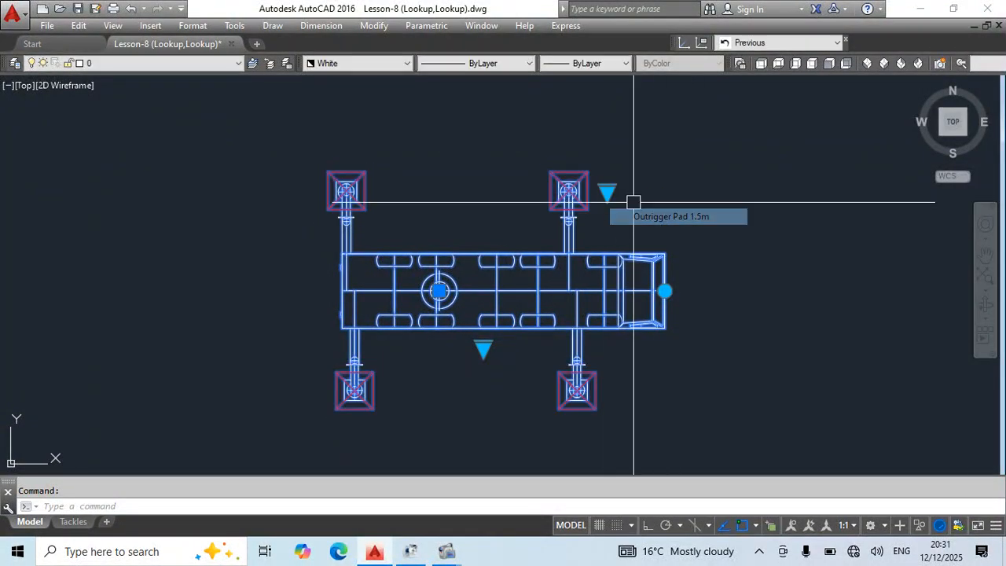
pyautogui.click(607, 191)
pyautogui.click(651, 243)
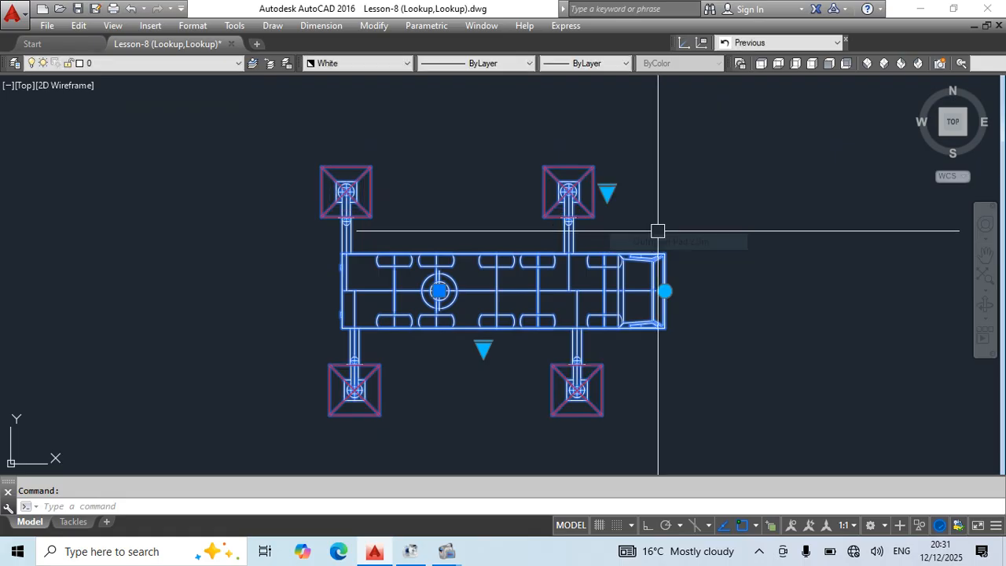
pyautogui.scroll(-2, 548, 168)
pyautogui.scroll(2, 566, 180)
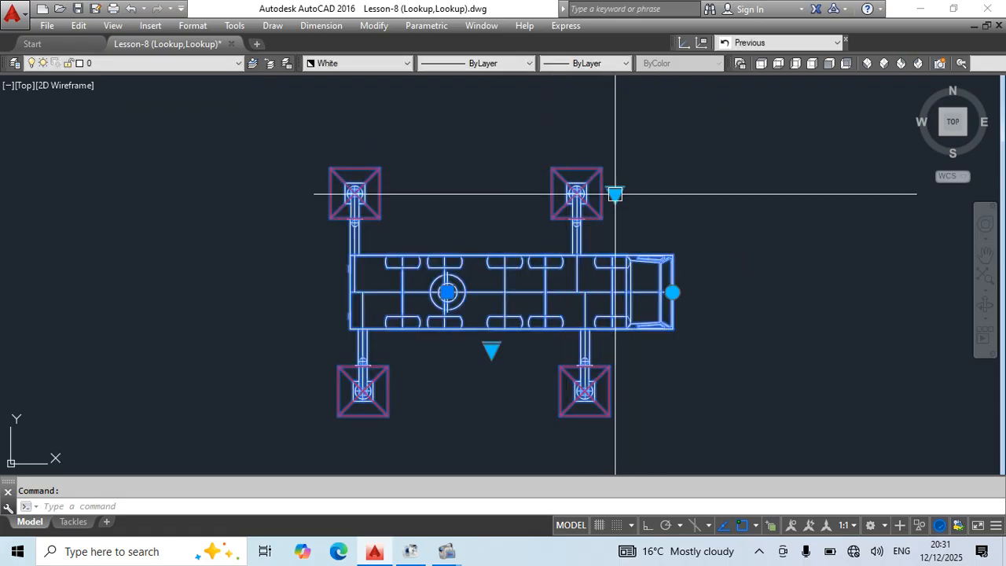
pyautogui.scroll(2, 607, 181)
pyautogui.scroll(-2, 589, 185)
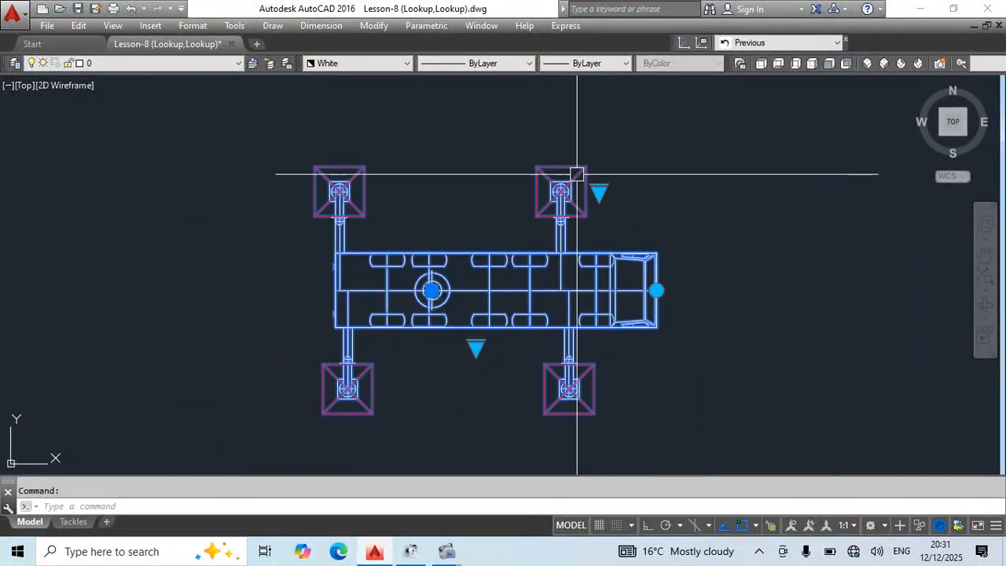
# Rotate the carrier block about its turntable so the cab points diagonally upward, and move the block to a clear spot.
pyautogui.click(657, 291)
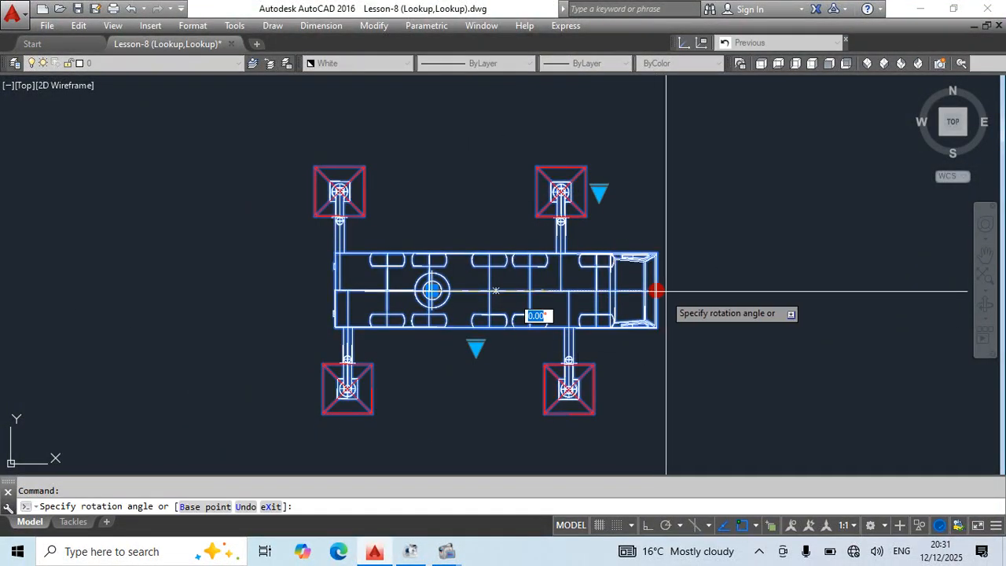
pyautogui.scroll(-4, 624, 226)
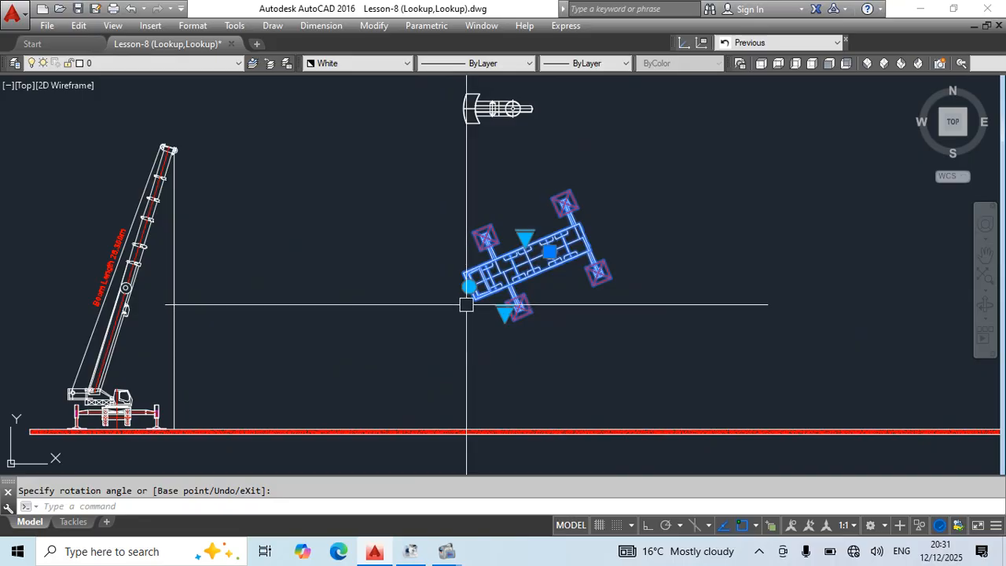
pyautogui.click(571, 229)
pyautogui.click(549, 251)
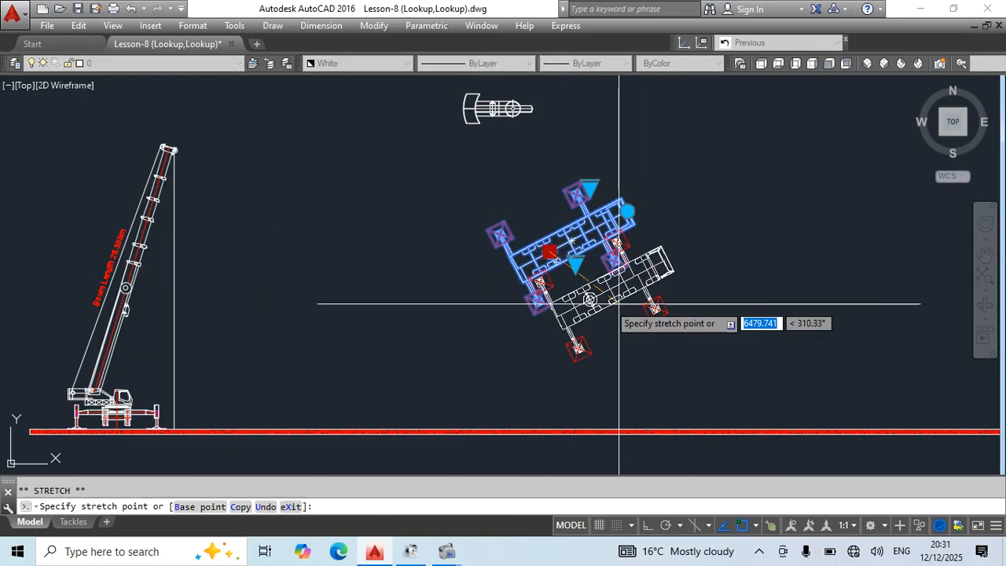
pyautogui.click(673, 281)
pyautogui.moveTo(699, 314); pyautogui.dragTo(556, 289, button='middle')
pyautogui.scroll(2, 555, 289)
# Set the slanted carrier block's outrigger extension to 2m and its pads to Outrigger Pad 1.0m.
pyautogui.click(558, 257)
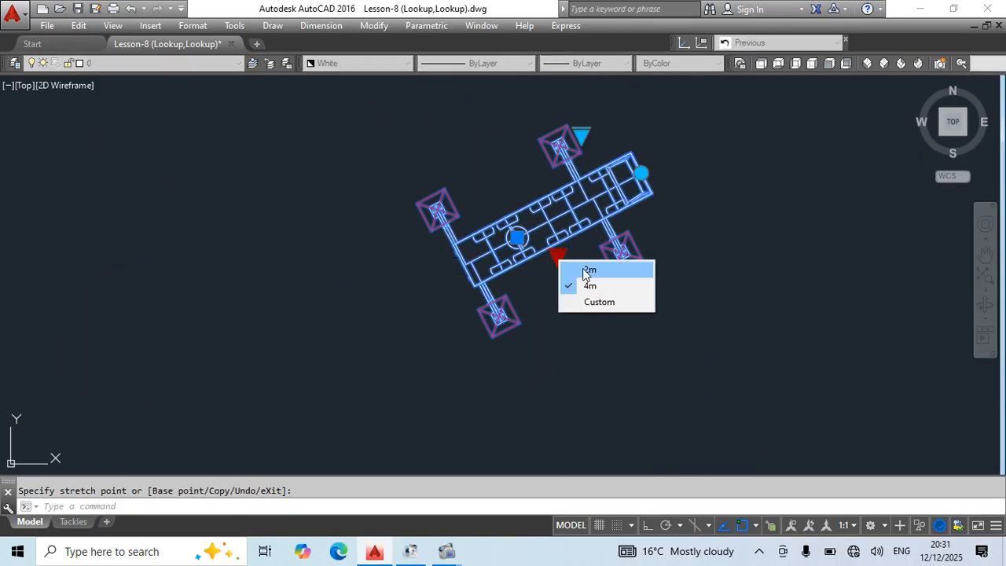
pyautogui.click(586, 271)
pyautogui.click(553, 164)
pyautogui.click(609, 173)
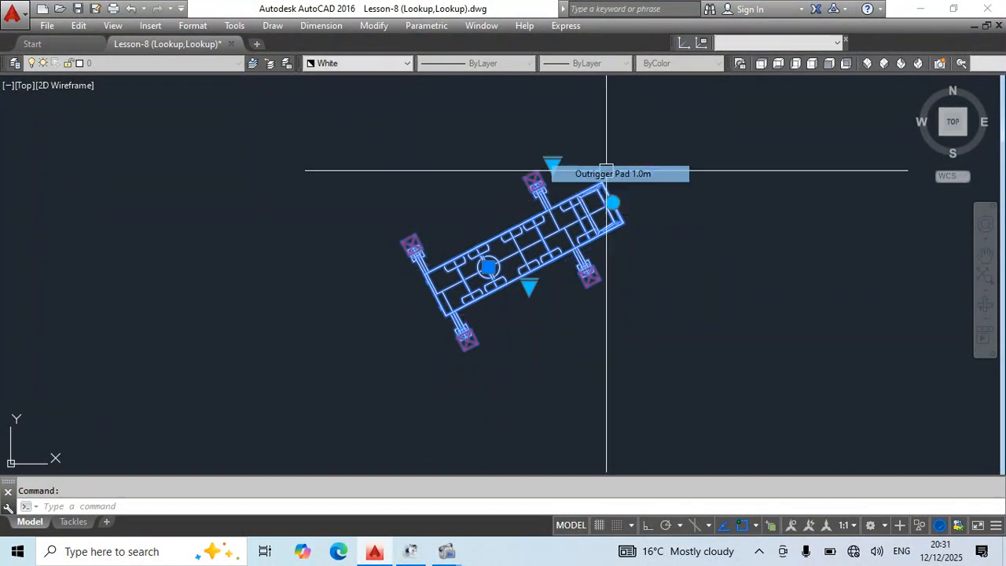
# Rotate the carrier block back to 0° with Ortho turned on.
pyautogui.click(611, 204)
pyautogui.press('F8')
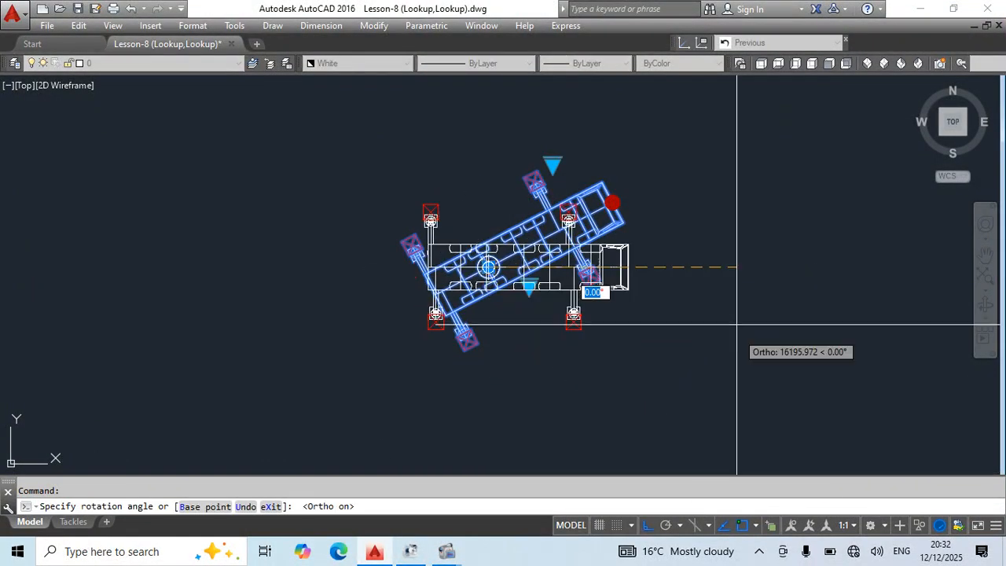
pyautogui.click(737, 324)
pyautogui.click(593, 207)
pyautogui.click(498, 114)
pyautogui.click(743, 146)
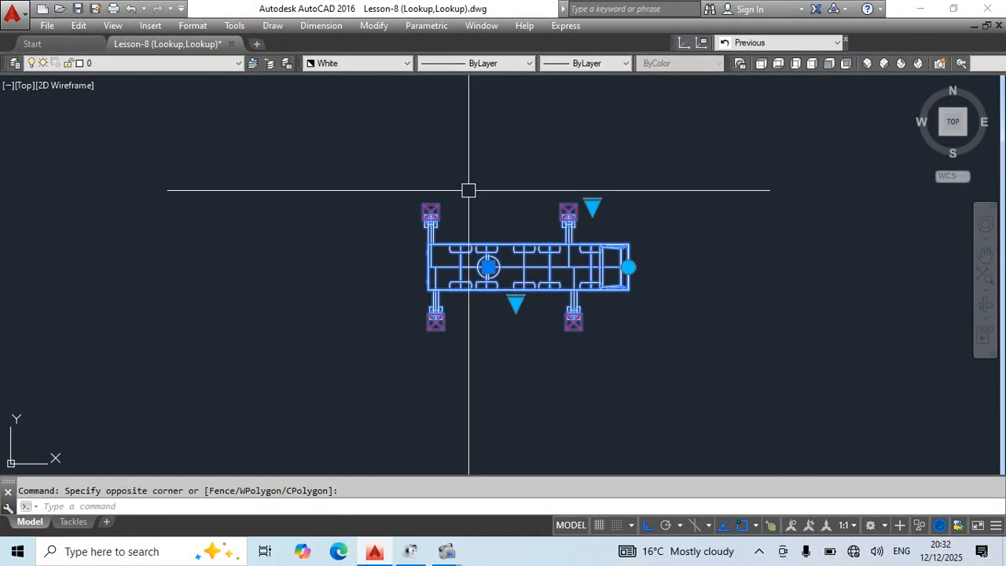
# Reset the carrier block to its default outrigger and pad settings.
pyautogui.scroll(4, 572, 271)
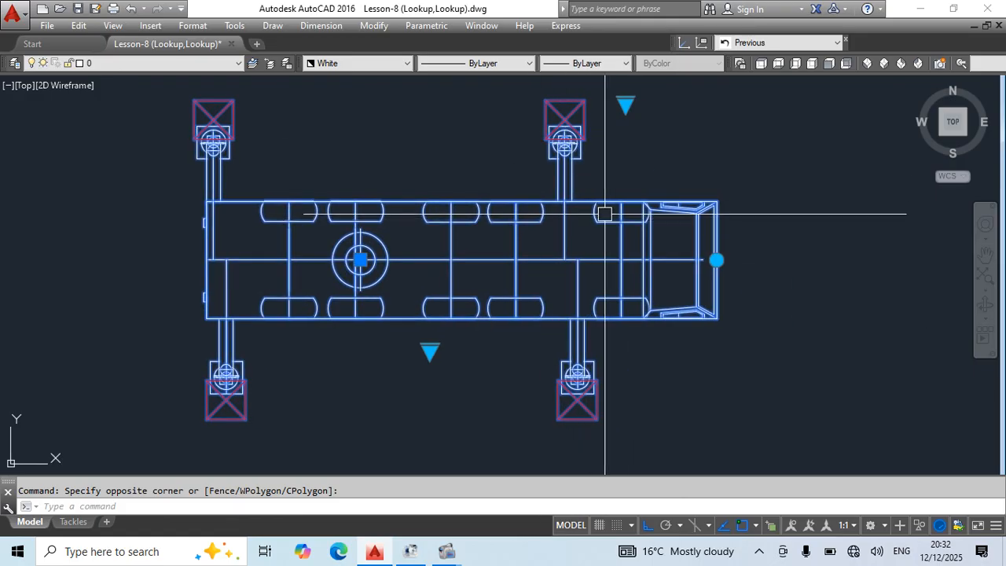
pyautogui.click(443, 204)
pyautogui.rightClick(442, 204)
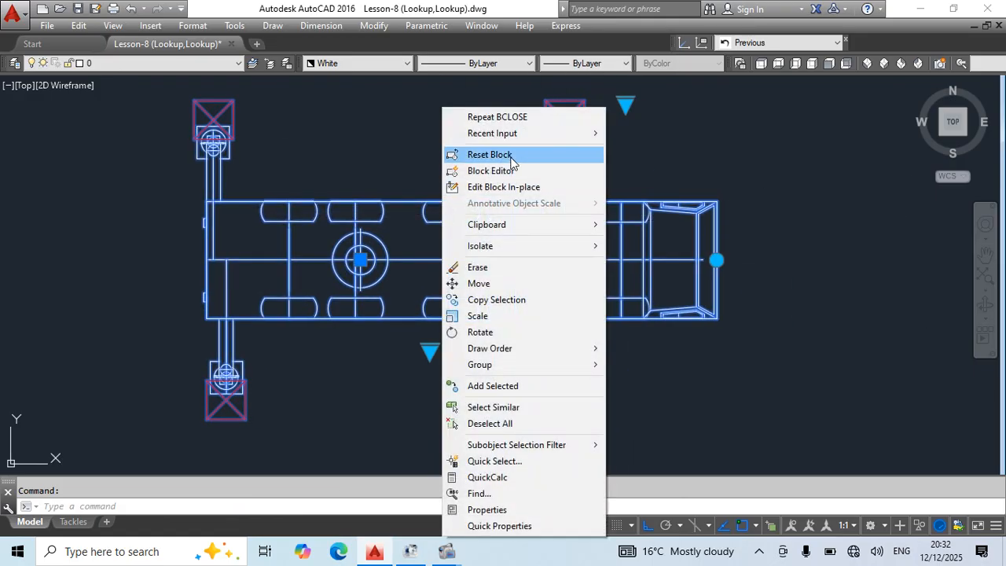
pyautogui.click(479, 152)
pyautogui.scroll(-3, 537, 229)
# Set the reset block's outrigger extension to 2m and its pads to Outrigger Pad 1.0m, and try the 4m extension.
pyautogui.click(541, 233)
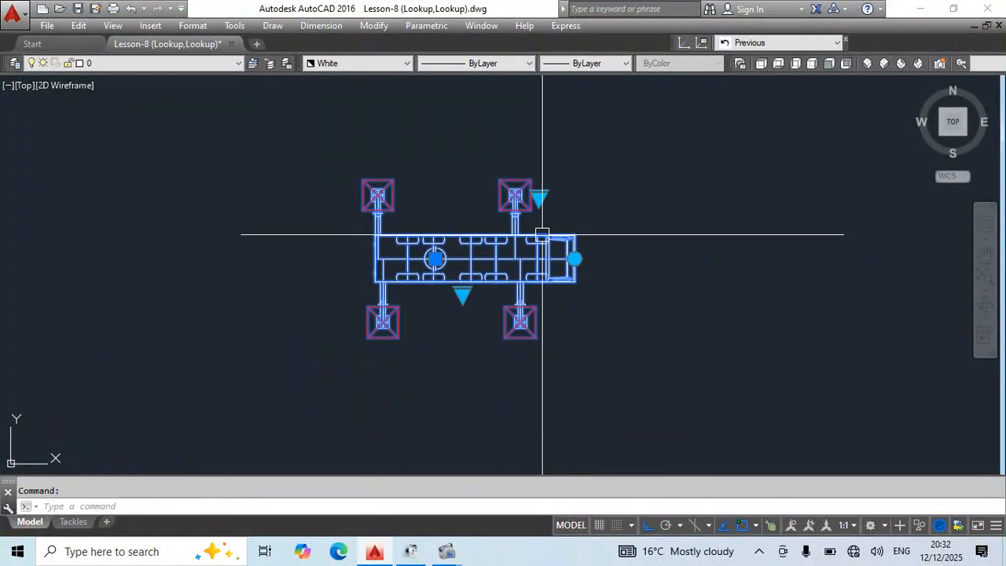
pyautogui.click(538, 197)
pyautogui.click(604, 179)
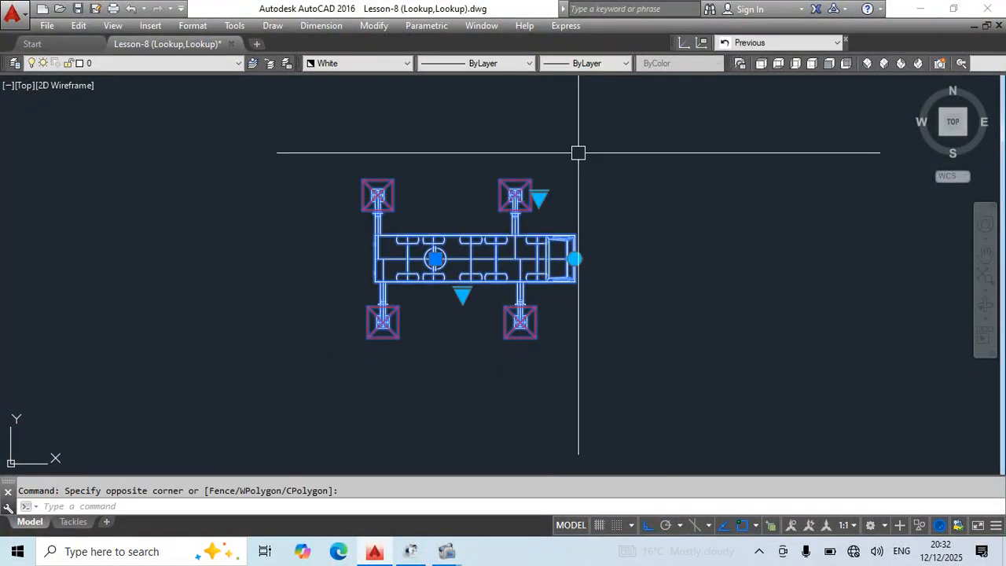
pyautogui.click(462, 294)
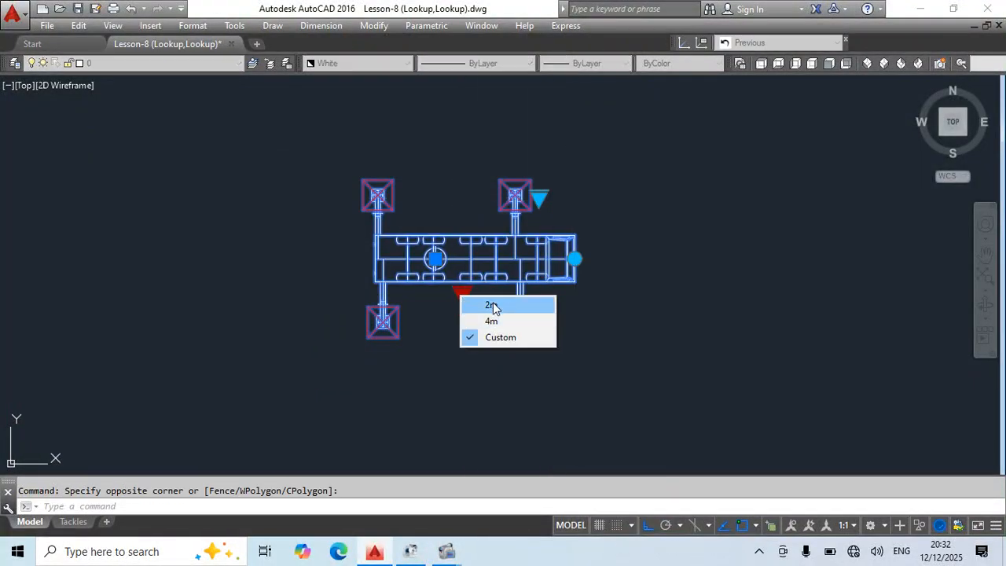
pyautogui.click(492, 305)
pyautogui.click(538, 194)
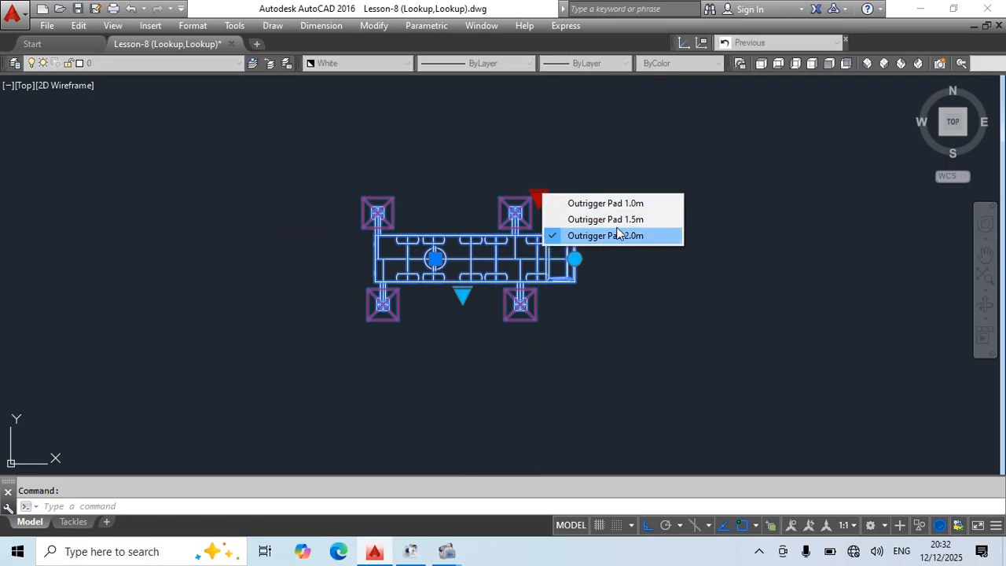
pyautogui.click(605, 202)
pyautogui.click(463, 295)
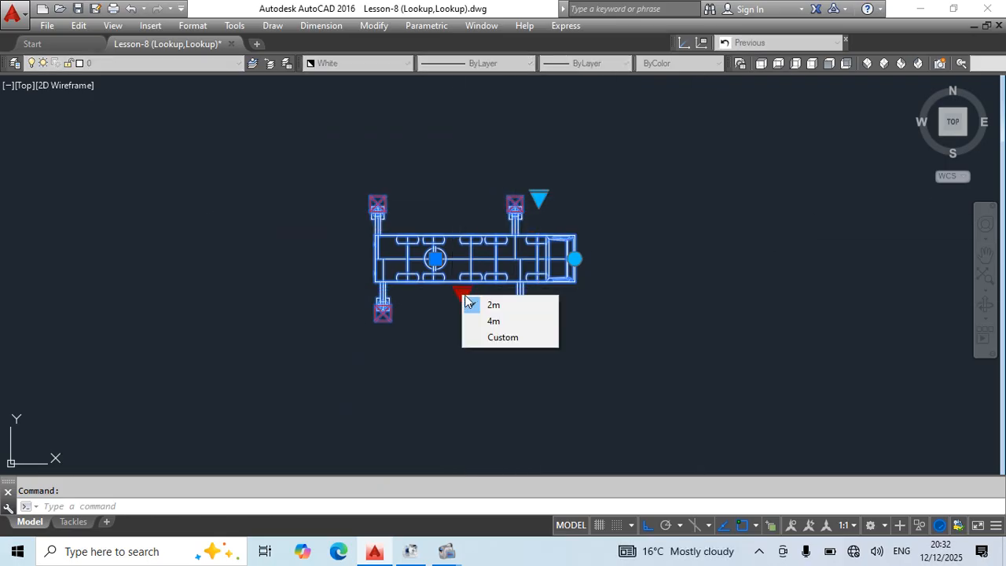
pyautogui.click(492, 321)
pyautogui.doubleClick(491, 261)
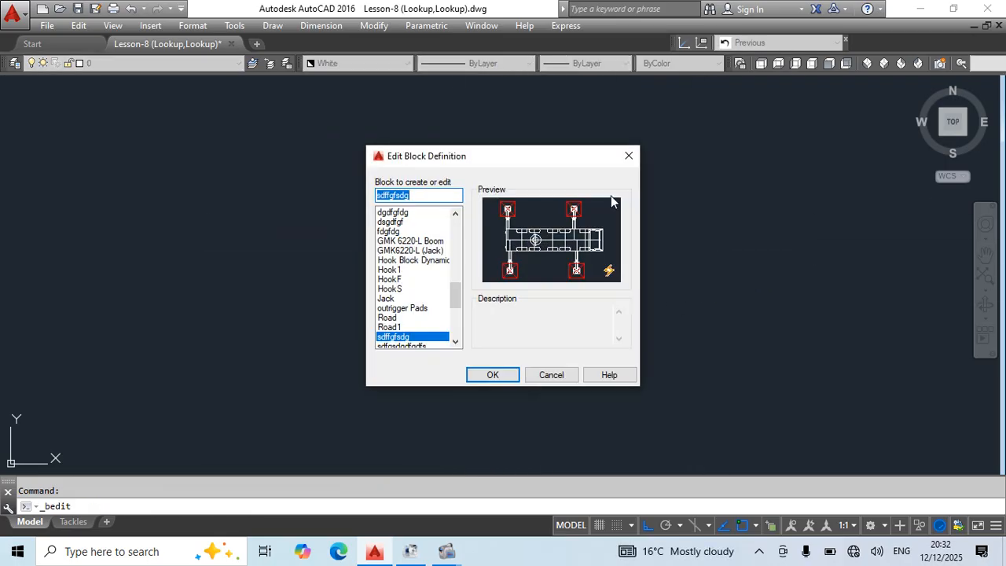
pyautogui.click(629, 156)
pyautogui.click(532, 245)
pyautogui.click(573, 299)
# Reset the plan-view carrier block to its defaults and switch its outrigger pads to the smaller pad size.
pyautogui.click(492, 259)
pyautogui.rightClick(487, 251)
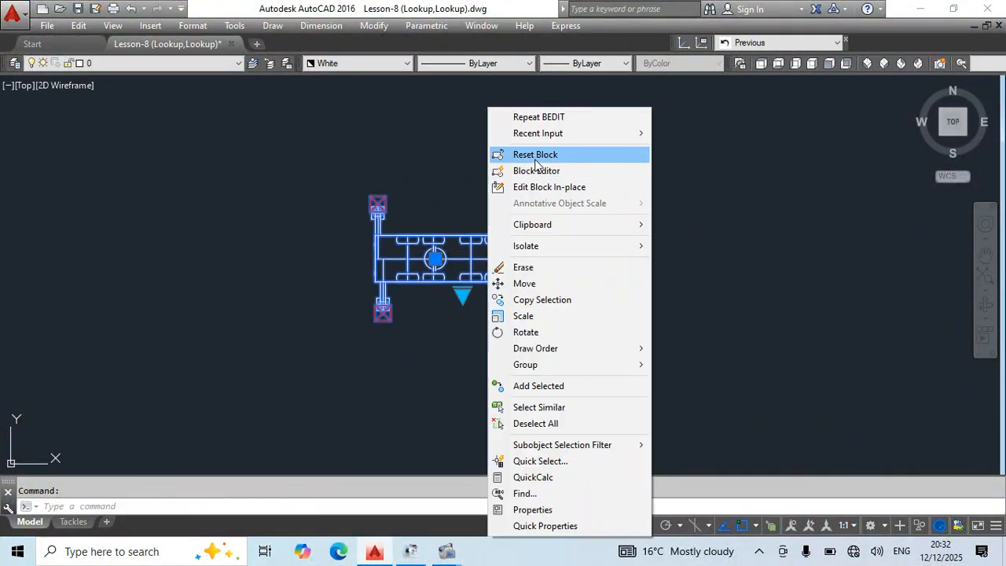
pyautogui.click(535, 154)
pyautogui.click(539, 199)
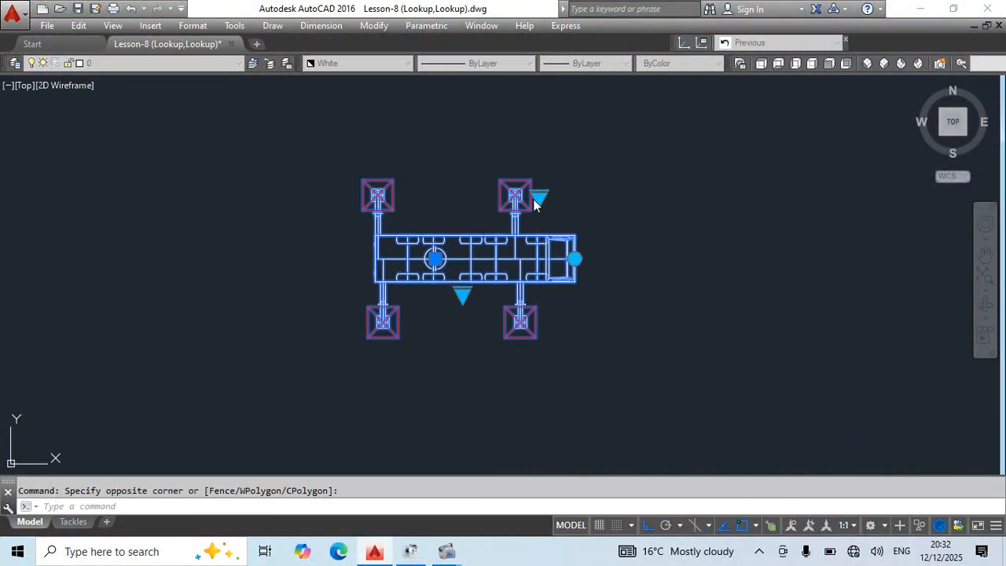
pyautogui.click(537, 199)
pyautogui.click(567, 209)
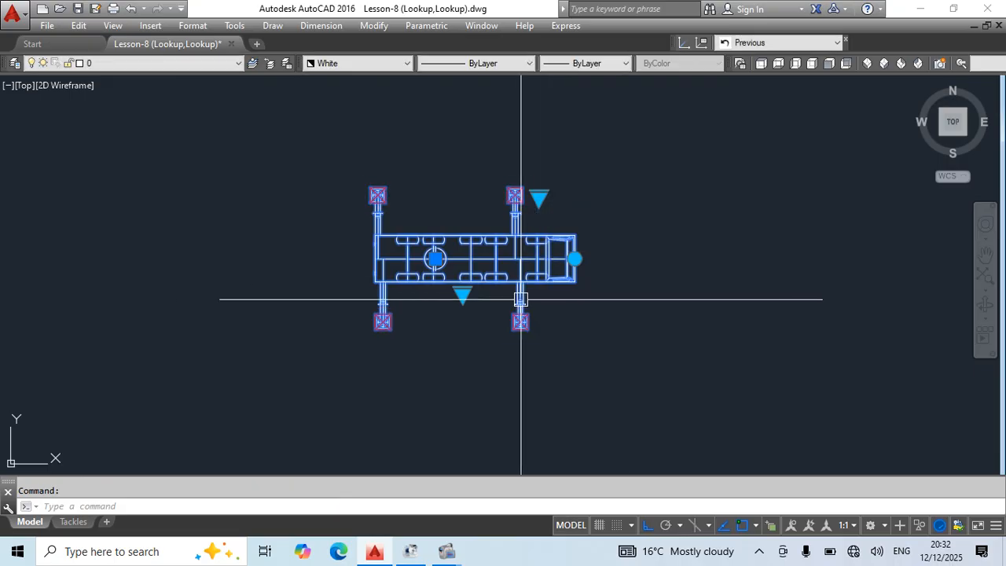
# Try the 4m outrigger extension on the plan-view carrier block, and set the extension to 2m.
pyautogui.click(462, 294)
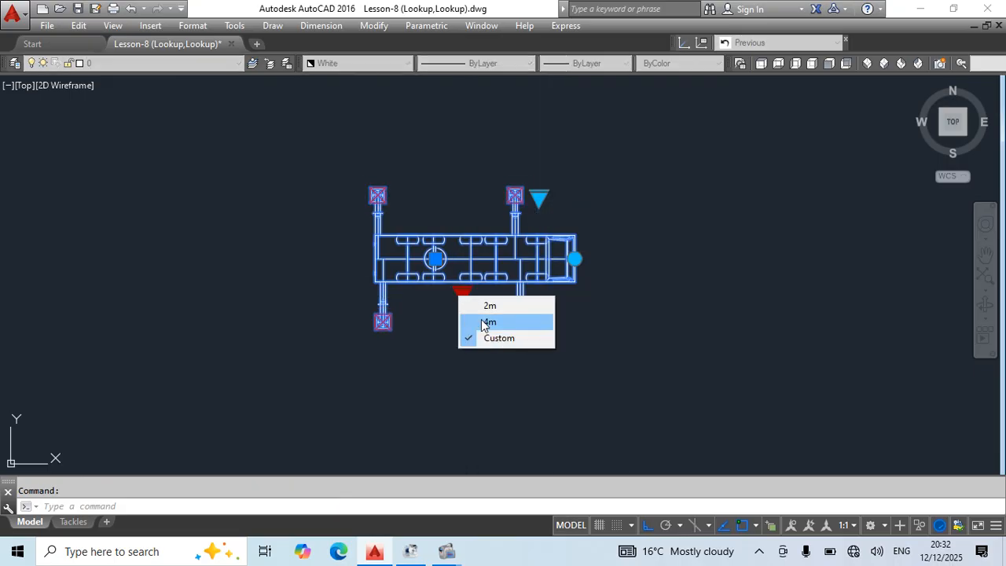
pyautogui.click(490, 323)
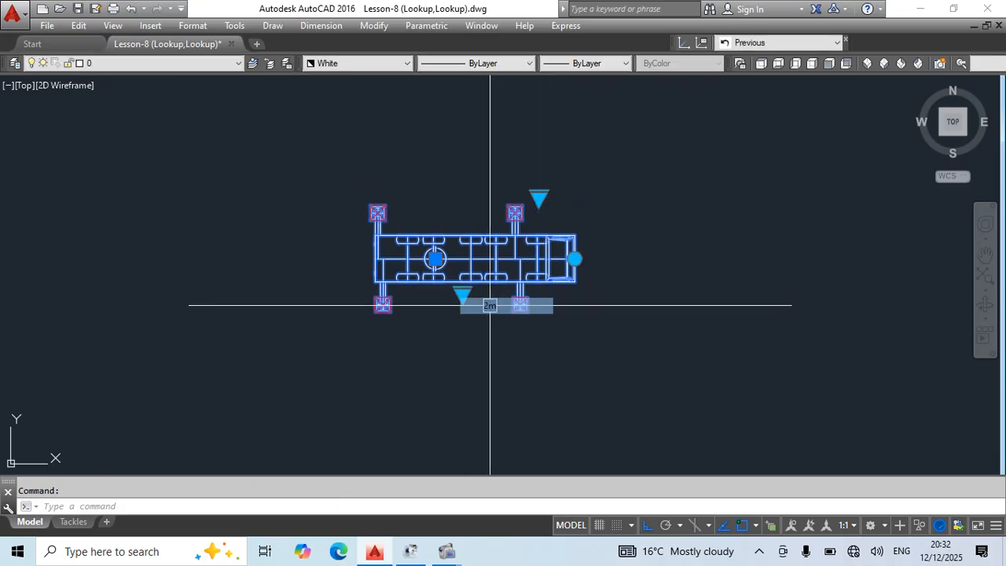
pyautogui.scroll(3, 539, 197)
pyautogui.scroll(-4, 572, 143)
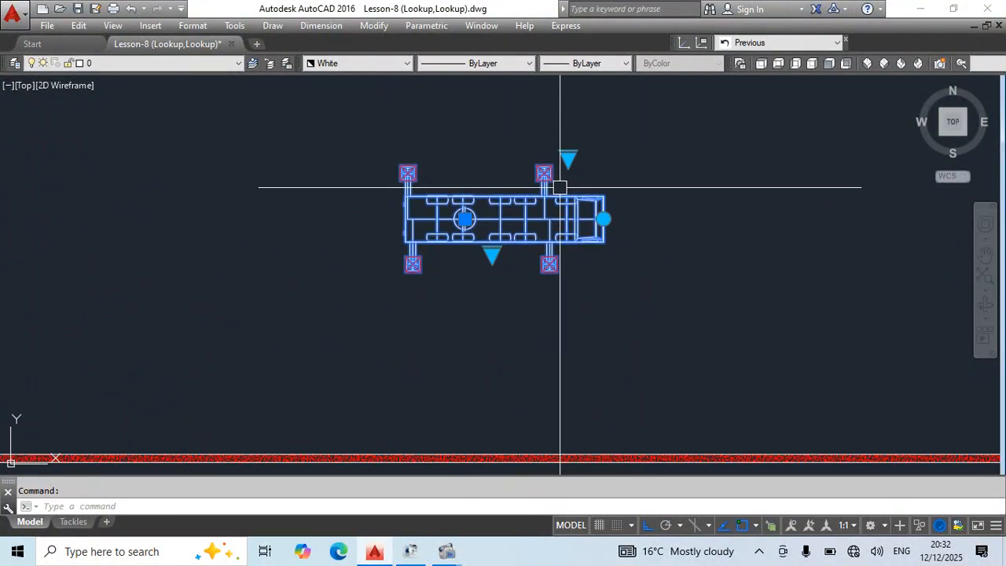
pyautogui.scroll(5, 534, 157)
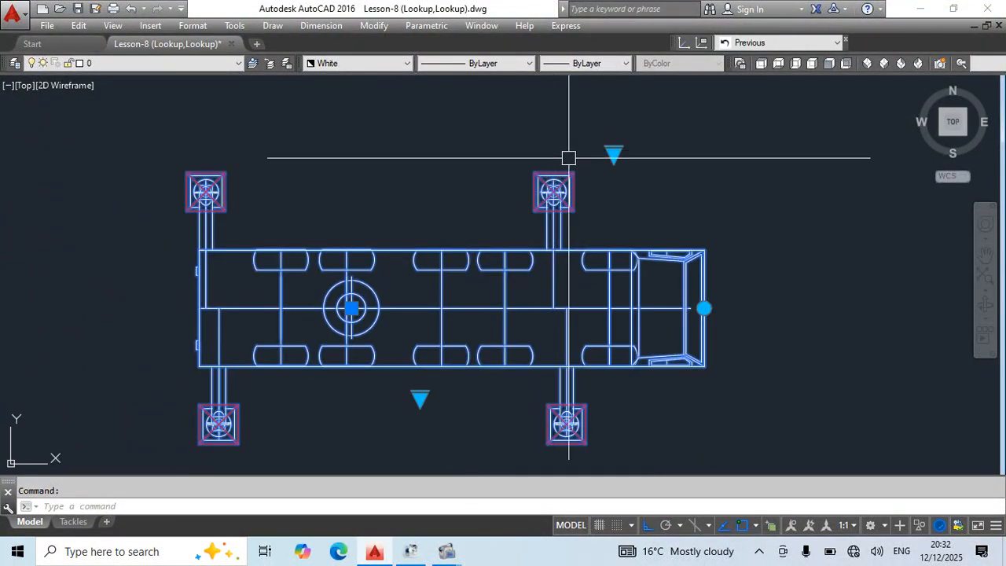
pyautogui.scroll(-5, 550, 148)
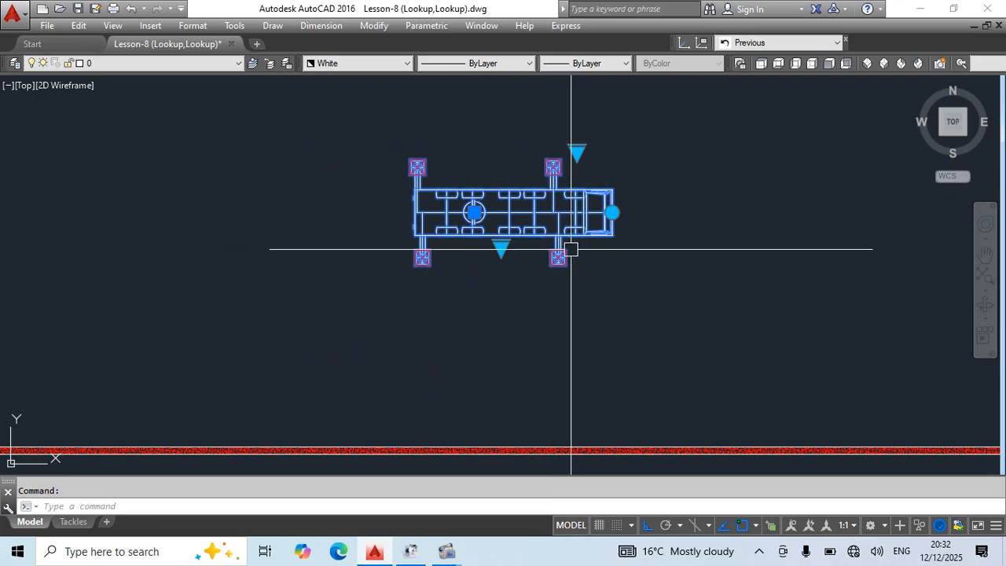
pyautogui.press('Escape')
# Turn Ortho off and swing the plan-view boom block clockwise to a downward slant while lengthening its boom.
pyautogui.scroll(-5, 577, 161)
pyautogui.moveTo(471, 111); pyautogui.dragTo(449, 257, button='middle')
pyautogui.scroll(5, 454, 257)
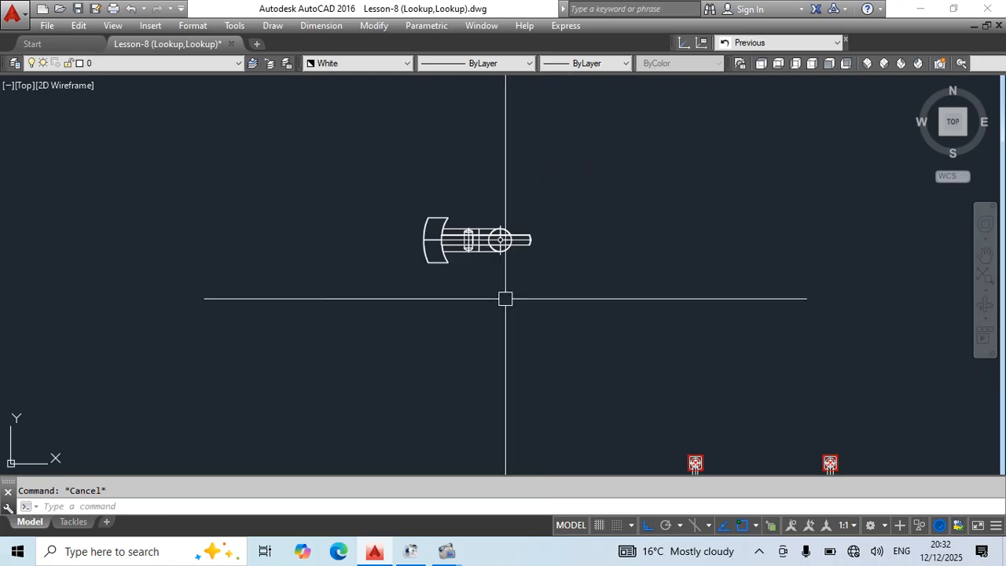
pyautogui.scroll(3, 502, 294)
pyautogui.moveTo(495, 283)
pyautogui.mouseDown(button='middle')
pyautogui.moveTo(492, 308)
pyautogui.moveTo(479, 313)
pyautogui.mouseUp(button='middle')
pyautogui.click(467, 257)
pyautogui.click(530, 237)
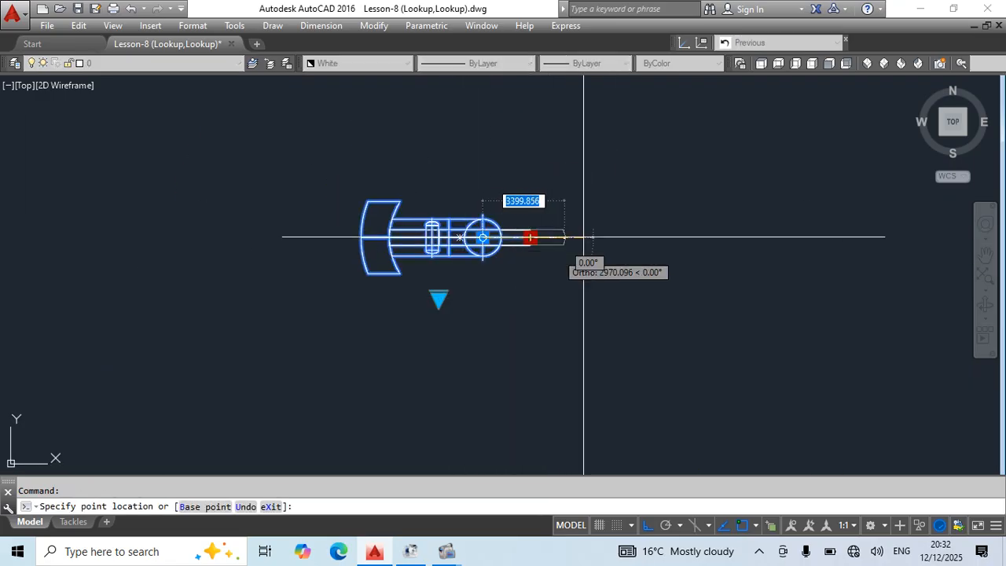
pyautogui.click(644, 528)
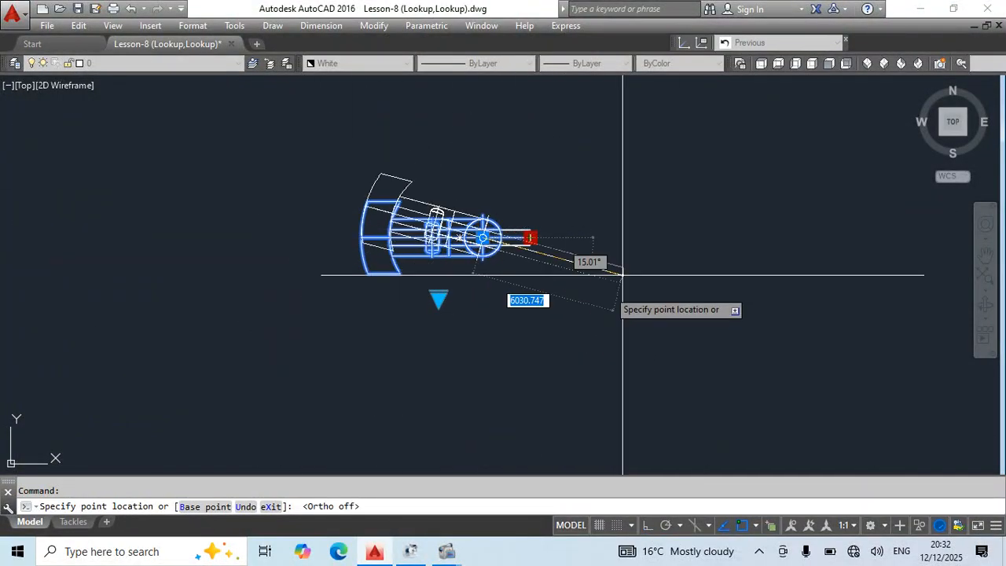
pyautogui.click(561, 276)
pyautogui.press('Escape')
# Try the plan-view boom block's 1m, 3m, 4m and 5m length presets.
pyautogui.moveTo(552, 356); pyautogui.dragTo(557, 311, button='middle')
pyautogui.click(471, 185)
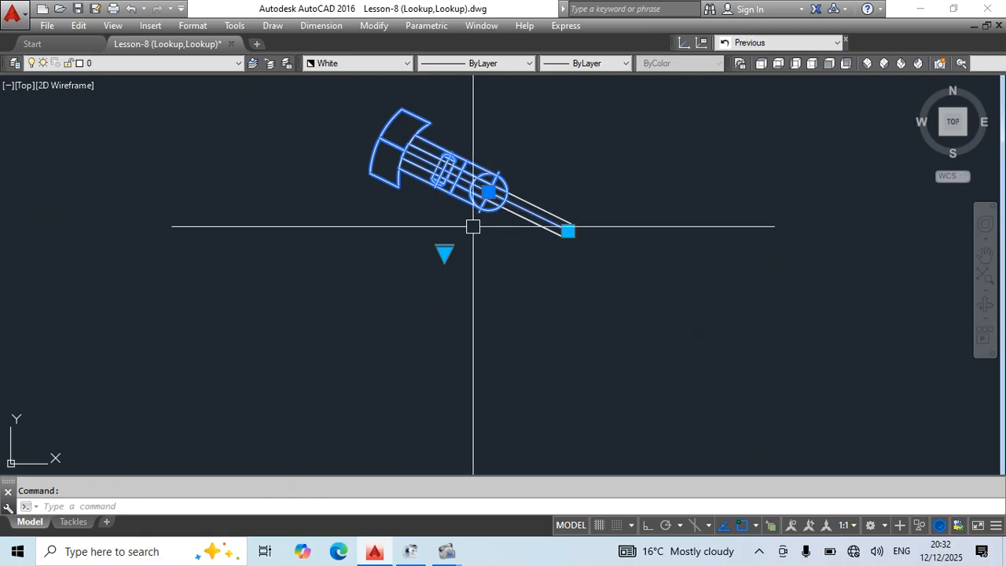
pyautogui.click(441, 253)
pyautogui.click(473, 262)
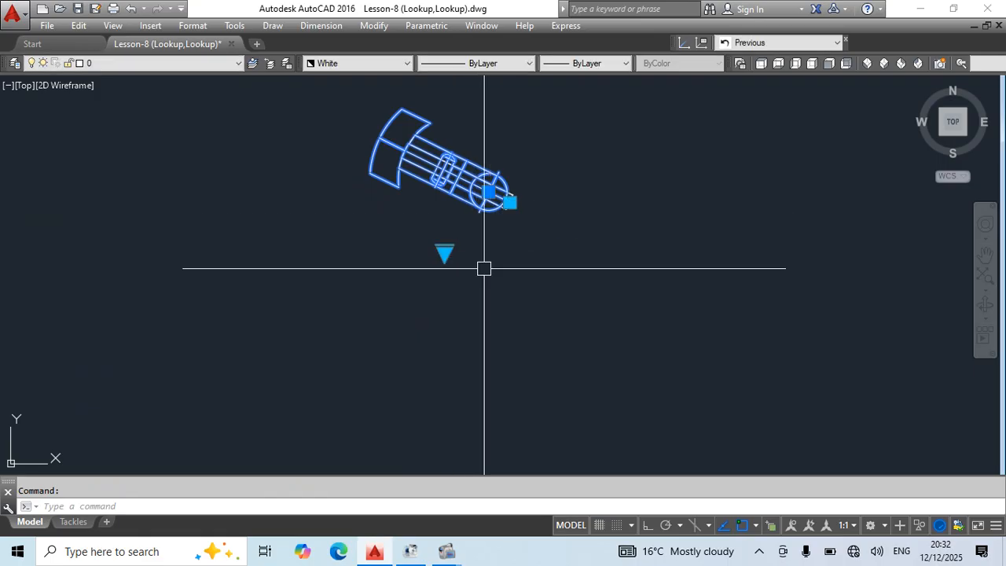
pyautogui.click(444, 253)
pyautogui.click(480, 297)
pyautogui.click(446, 253)
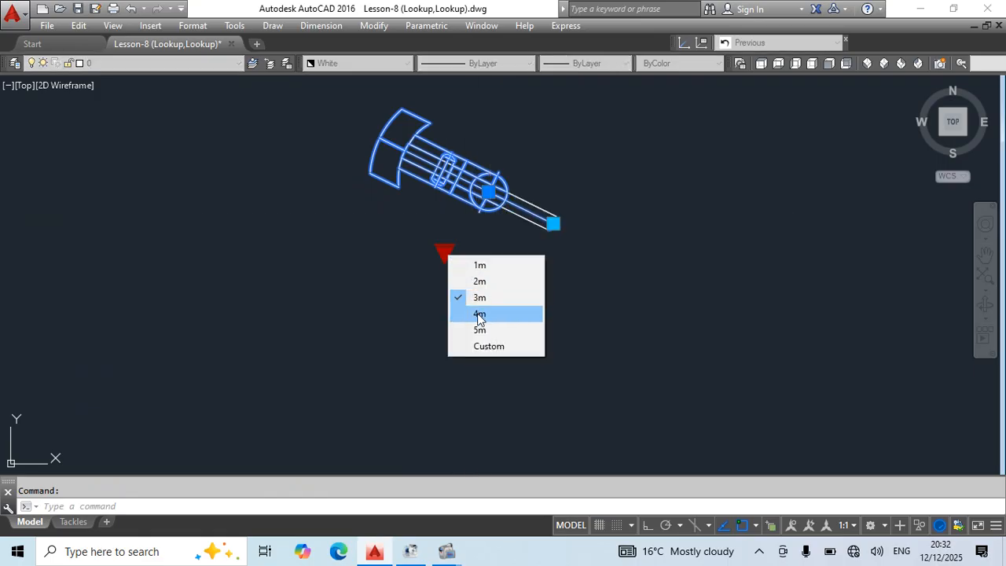
pyautogui.click(479, 313)
pyautogui.click(445, 253)
pyautogui.click(479, 329)
pyautogui.scroll(-4, 542, 214)
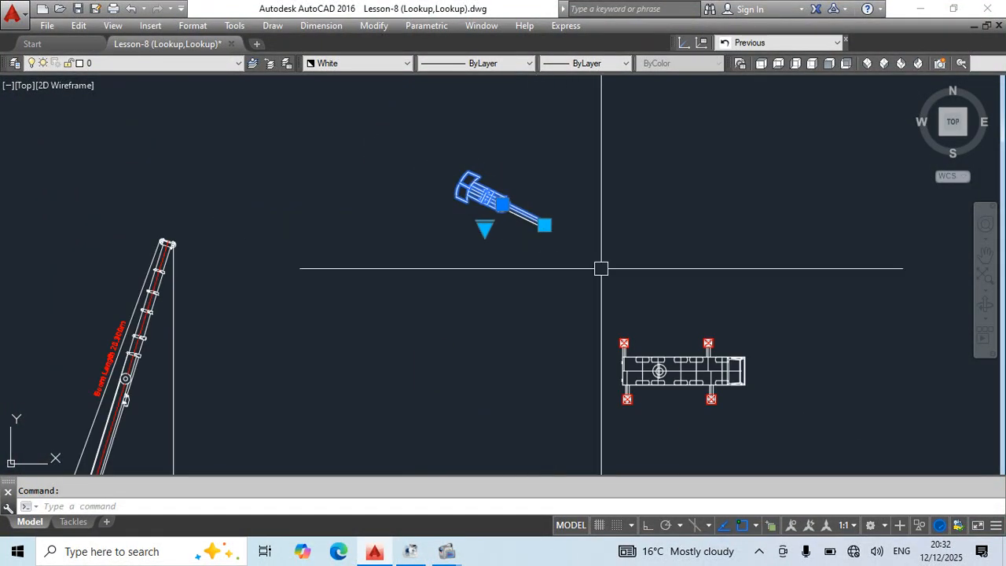
pyautogui.click(485, 228)
pyautogui.click(535, 229)
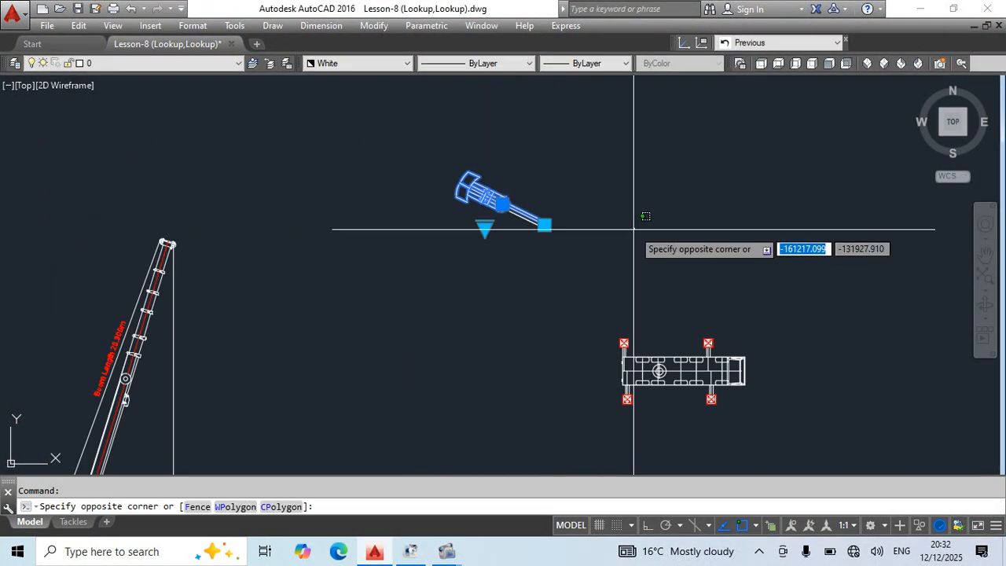
pyautogui.press('Escape')
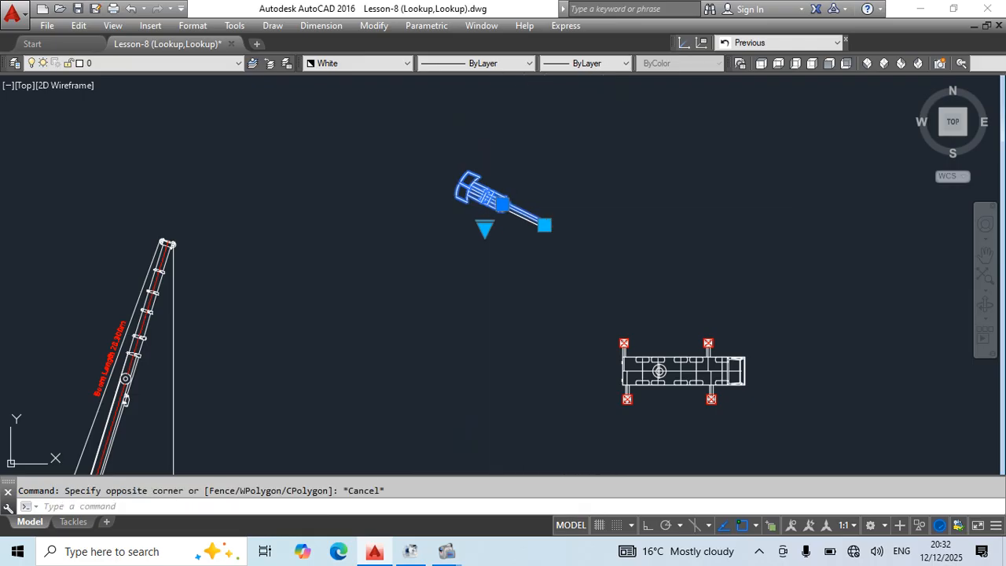
# Move the plan-view boom block up and to the right, and set its boom length preset to 3m.
pyautogui.click(502, 205)
pyautogui.click(609, 157)
pyautogui.click(593, 181)
pyautogui.click(636, 222)
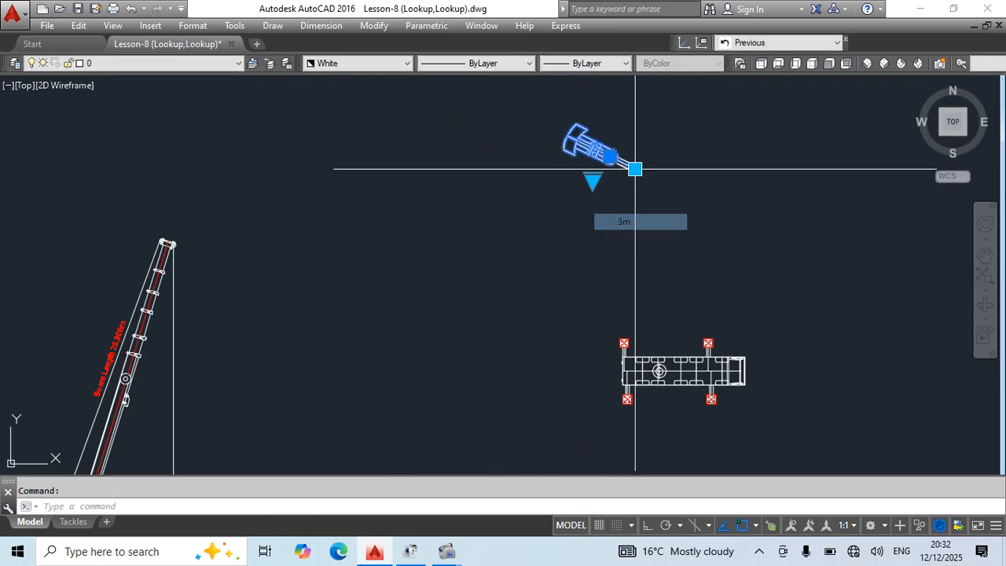
# Stretch the plan-view boom's tip freely down and to the right, well beyond the preset lengths.
pyautogui.scroll(5, 642, 211)
pyautogui.click(540, 218)
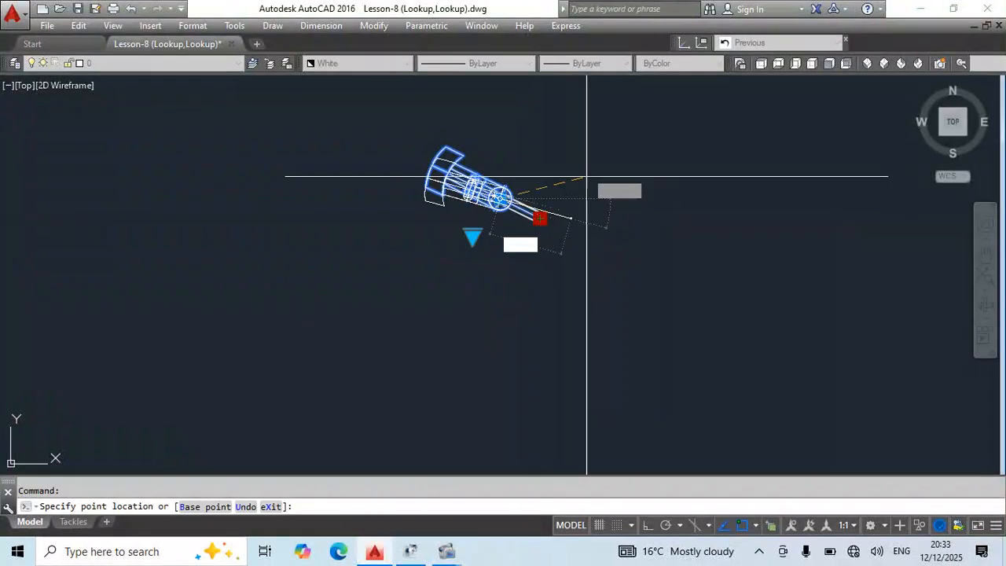
pyautogui.click(698, 332)
pyautogui.press('Escape')
# Flip the side-view crane's superstructure block repeatedly, ending with its cab facing left.
pyautogui.scroll(-2, 531, 214)
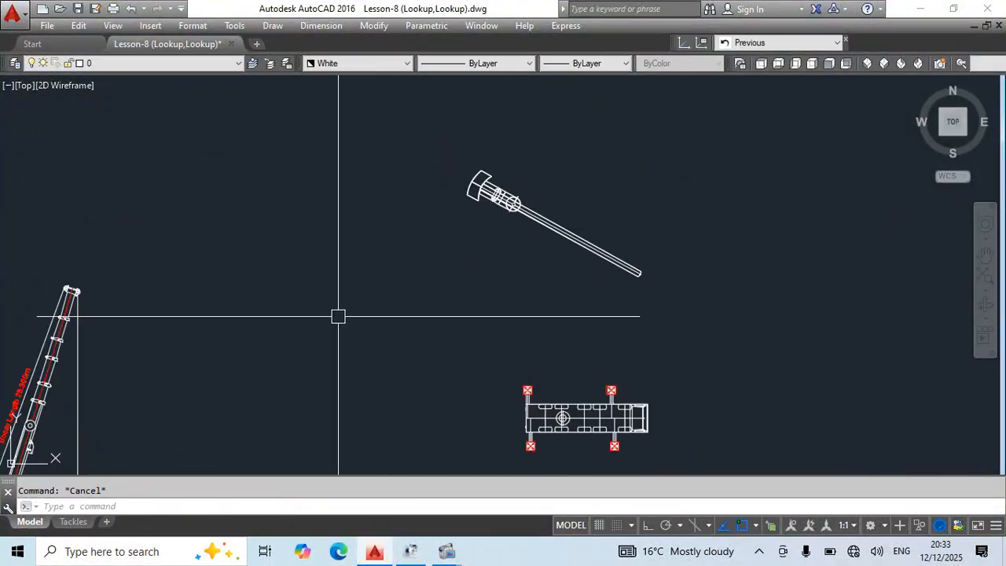
pyautogui.moveTo(338, 317); pyautogui.dragTo(547, 159, button='middle')
pyautogui.moveTo(130, 408); pyautogui.dragTo(273, 389, button='middle')
pyautogui.scroll(6, 362, 359)
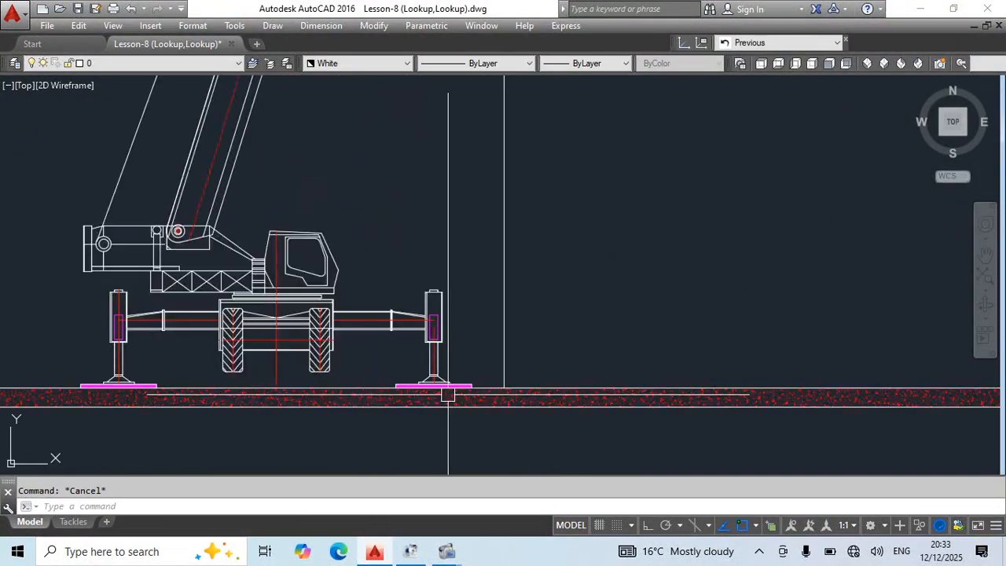
pyautogui.moveTo(487, 327); pyautogui.dragTo(539, 353, button='middle')
pyautogui.click(361, 268)
pyautogui.moveTo(404, 289); pyautogui.dragTo(447, 322, button='middle')
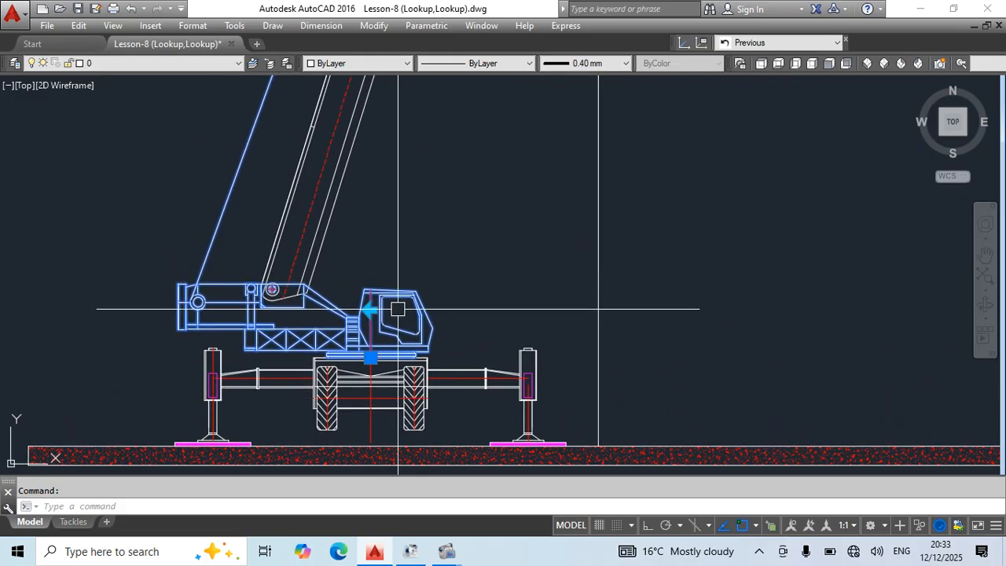
pyautogui.click(370, 309)
pyautogui.click(370, 309)
pyautogui.doubleClick(370, 310)
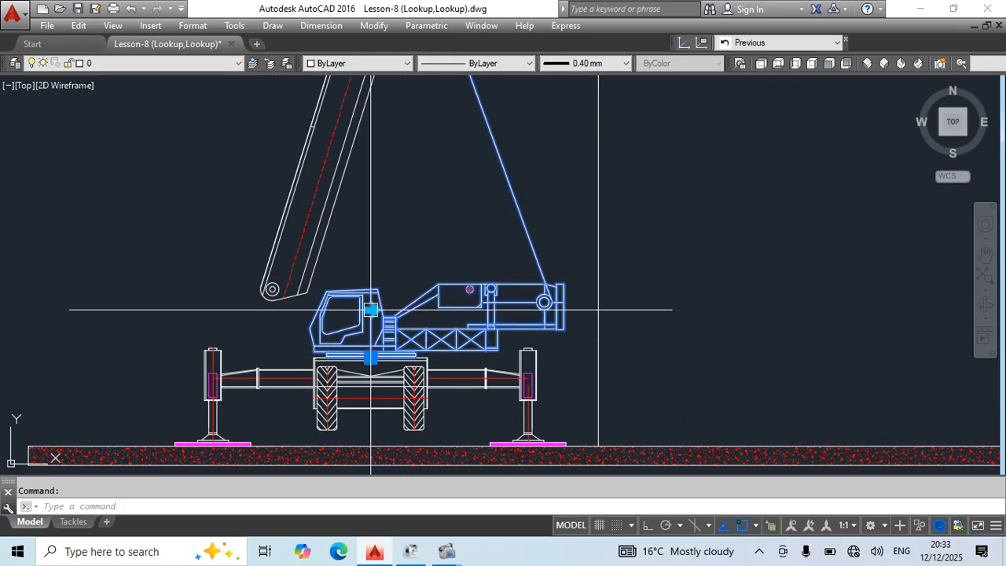
pyautogui.press('Escape')
# Flip the side-view superstructure back so its cab faces right, and select it together with the boom block.
pyautogui.scroll(-4, 396, 251)
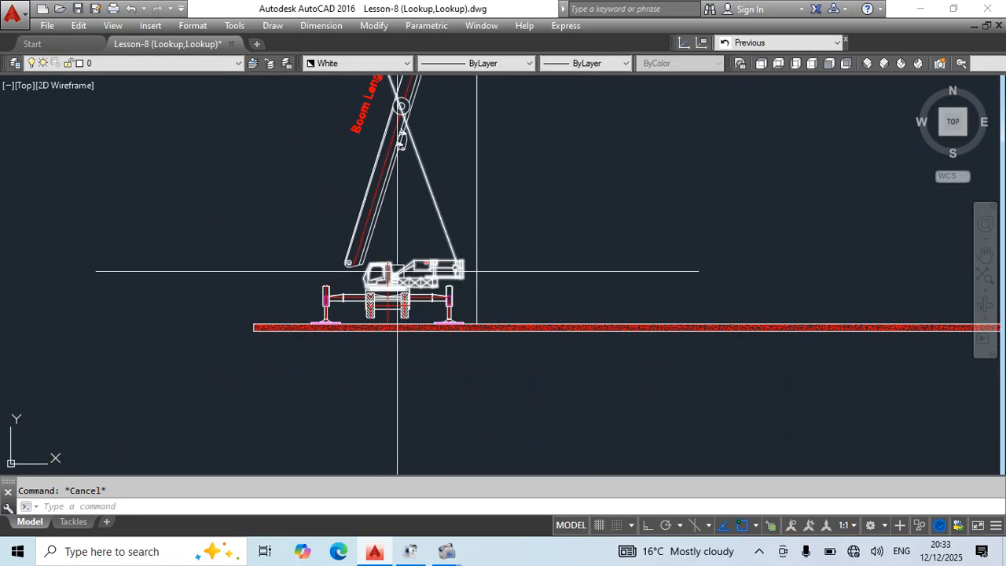
pyautogui.scroll(4, 390, 267)
pyautogui.click(380, 277)
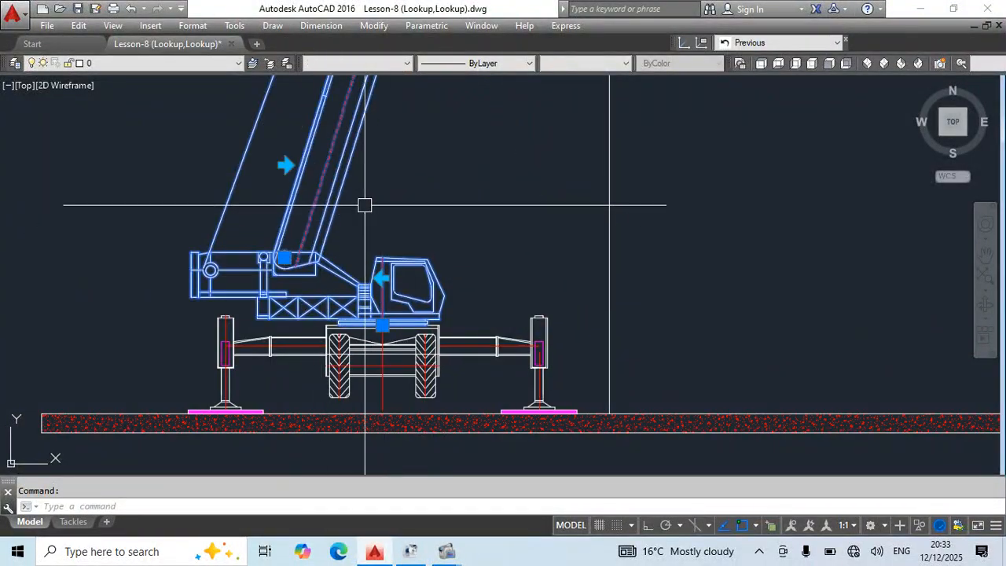
pyautogui.press('Escape')
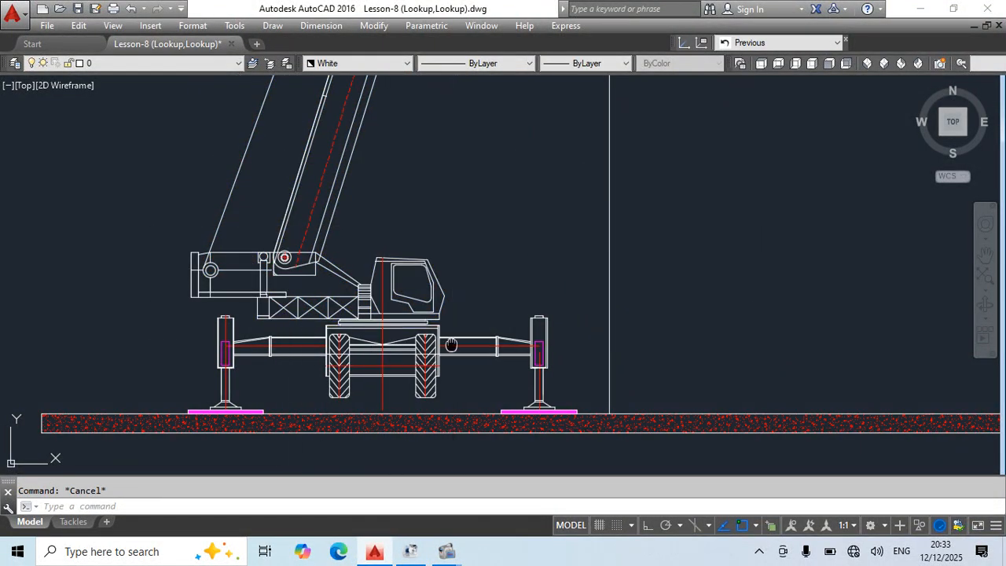
# Flip the side-view carrier block with its outriggers about the crane's centerline and back again.
pyautogui.moveTo(442, 386); pyautogui.dragTo(407, 313, button='middle')
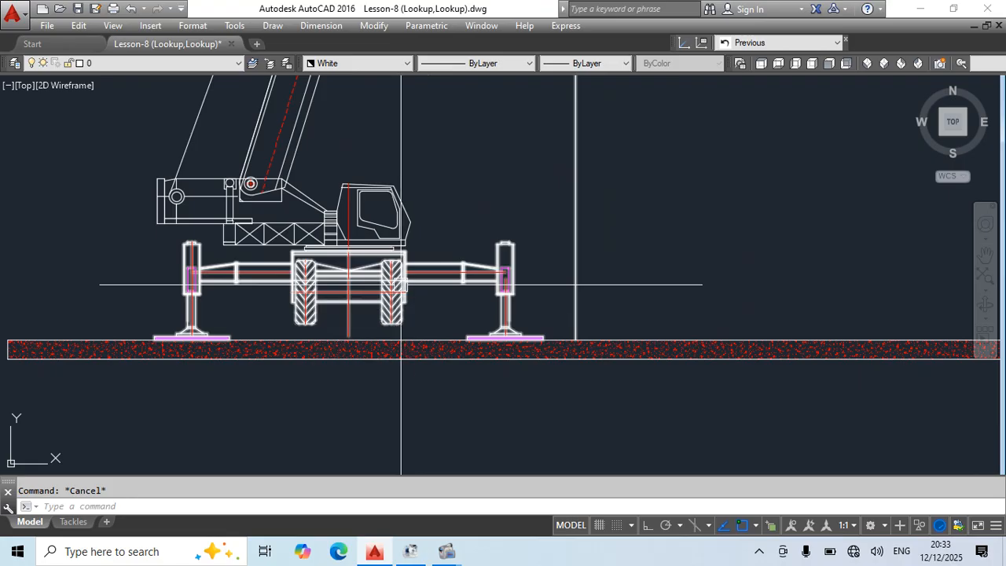
pyautogui.click(393, 287)
pyautogui.moveTo(389, 346); pyautogui.dragTo(394, 330, button='middle')
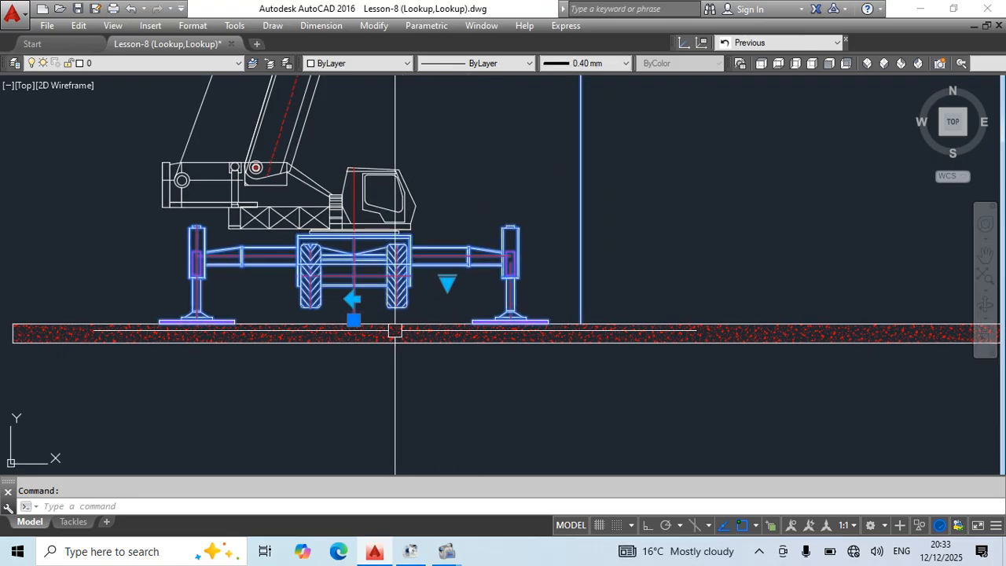
pyautogui.click(354, 299)
pyautogui.click(353, 299)
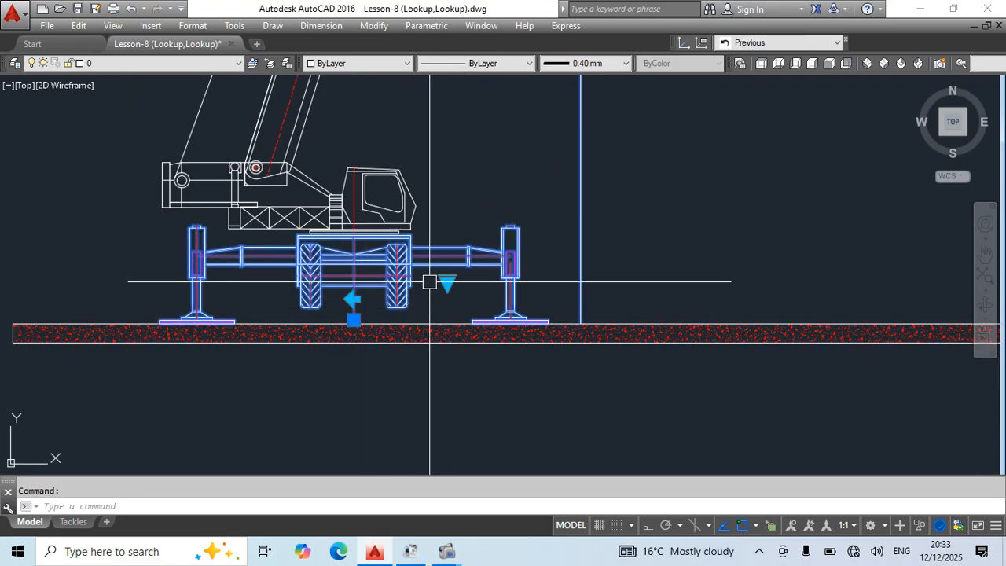
pyautogui.scroll(-2, 496, 237)
pyautogui.moveTo(523, 308); pyautogui.dragTo(523, 404, button='middle')
pyautogui.press('Escape')
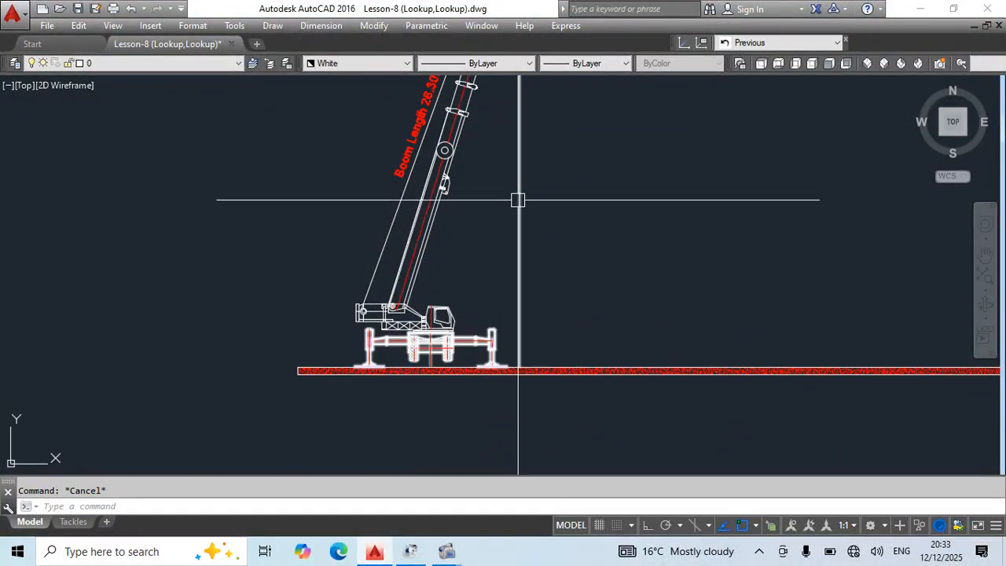
# Reset the side-view carrier block to its default settings and select it to check its grips.
pyautogui.scroll(-4, 526, 283)
pyautogui.rightClick(518, 301)
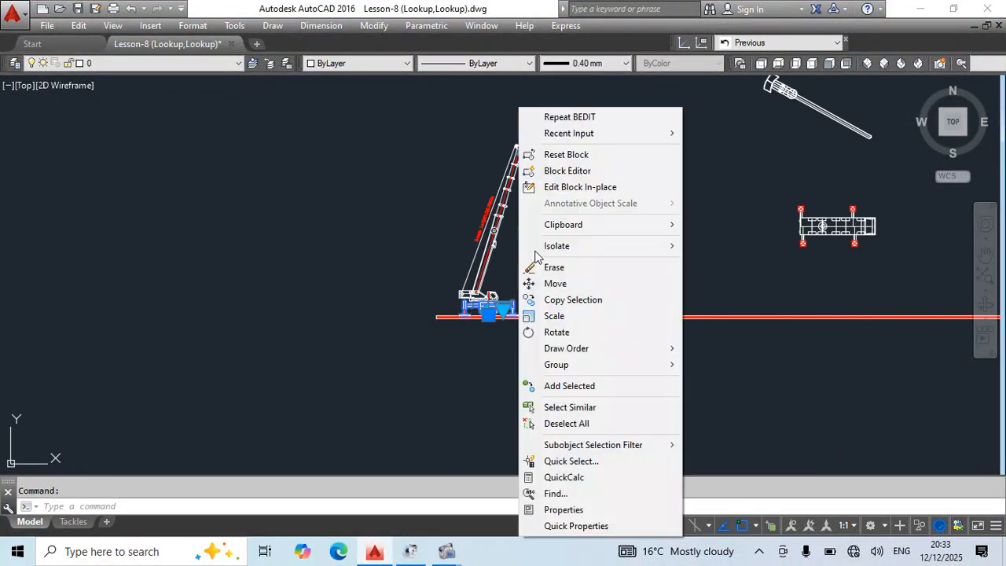
pyautogui.click(554, 157)
pyautogui.scroll(5, 518, 299)
pyautogui.click(521, 355)
pyautogui.moveTo(559, 380); pyautogui.dragTo(559, 351, button='middle')
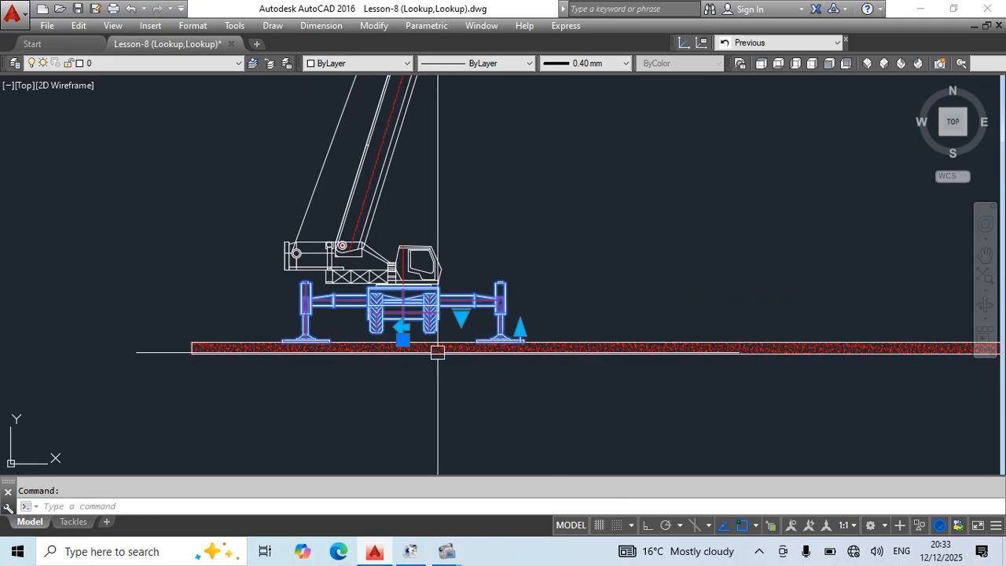
pyautogui.scroll(2, 438, 351)
pyautogui.press('Escape')
# Add a linear dimension from the crane's centerline to the right outrigger pad's outer edge, placed below the ground strip.
pyautogui.write('dli')
pyautogui.press('Return')
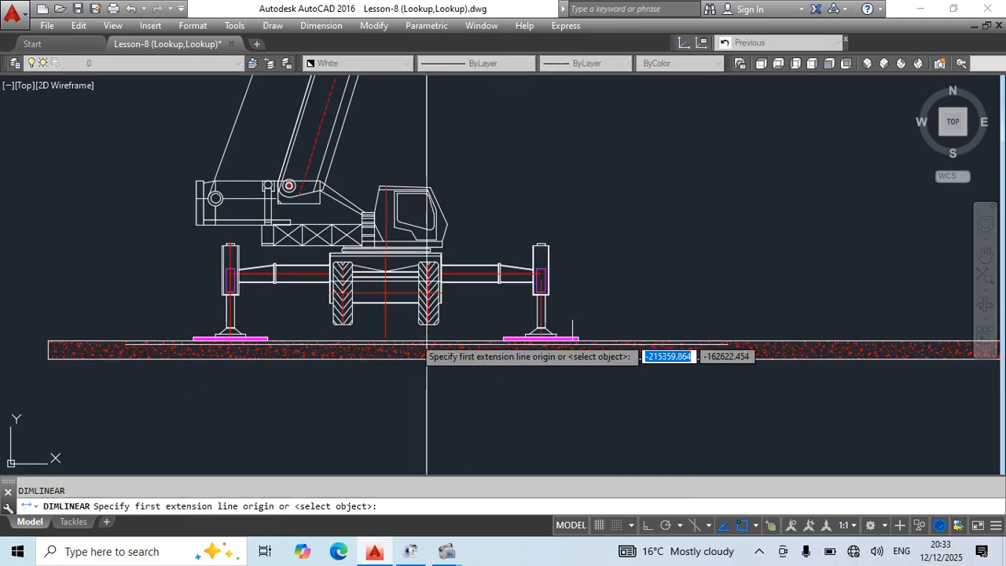
pyautogui.click(386, 317)
pyautogui.click(577, 333)
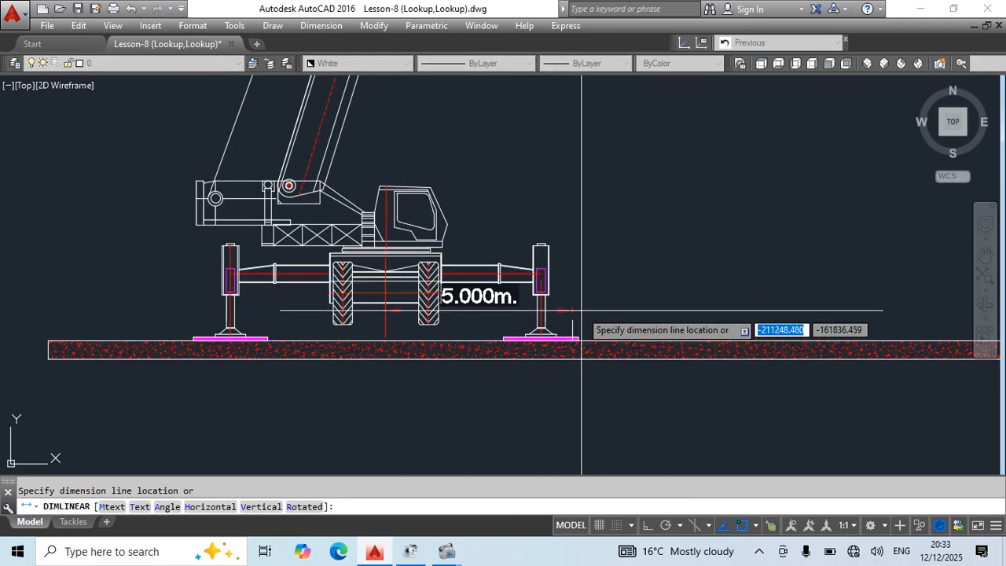
pyautogui.scroll(-4, 567, 239)
pyautogui.click(552, 396)
pyautogui.scroll(2, 546, 322)
pyautogui.moveTo(633, 379); pyautogui.dragTo(469, 429, button='middle')
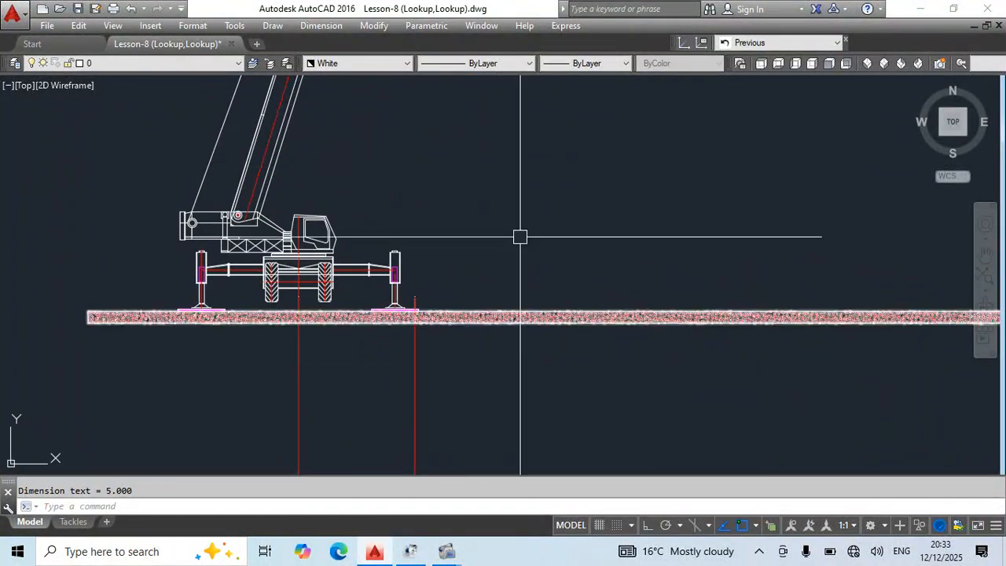
# Set the side-view carrier block's radius lookup to R20 and stretch its vertical radius line up to above the boom tip.
pyautogui.moveTo(549, 403); pyautogui.dragTo(554, 351, button='middle')
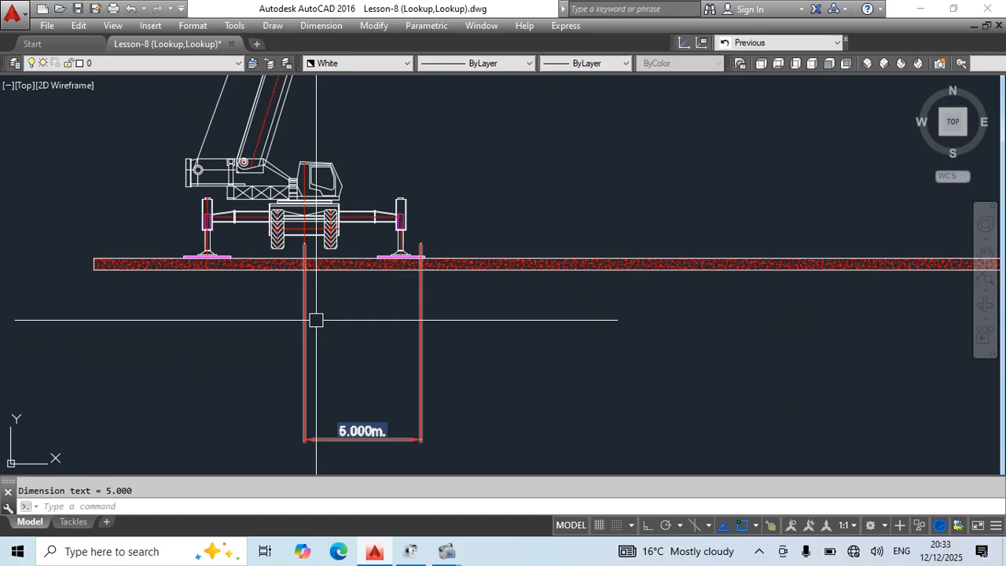
pyautogui.moveTo(559, 291); pyautogui.dragTo(571, 451, button='middle')
pyautogui.scroll(-3, 562, 371)
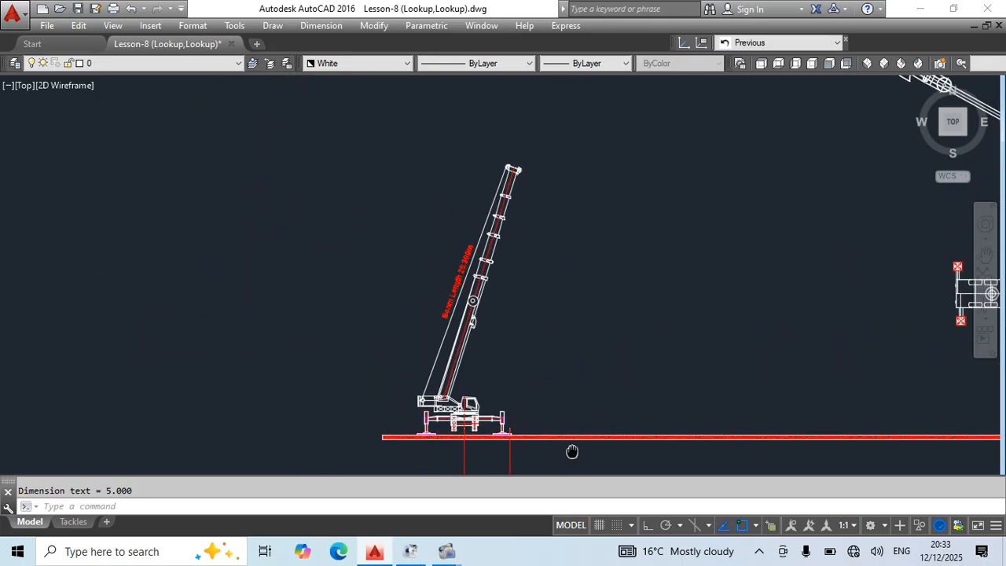
pyautogui.scroll(4, 534, 374)
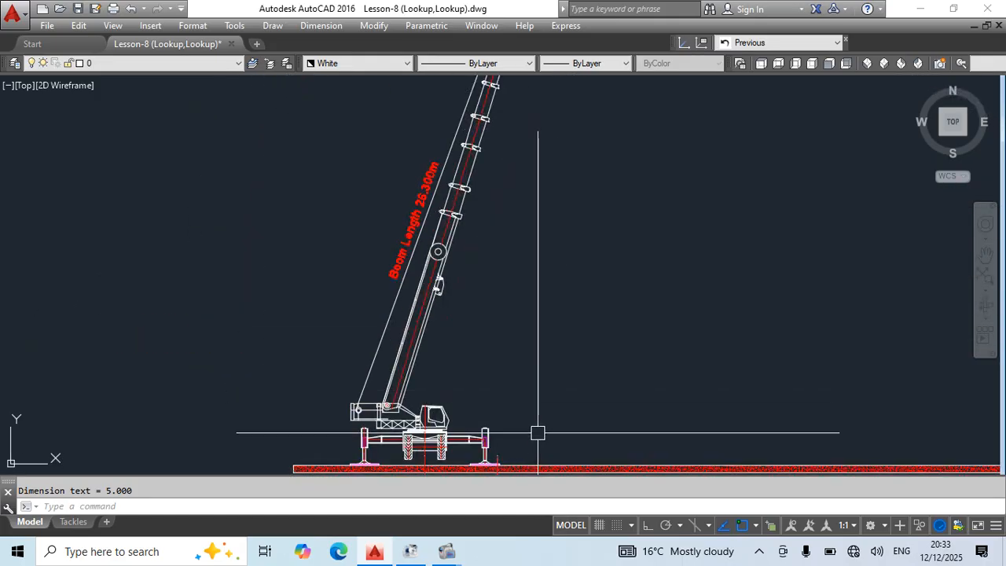
pyautogui.scroll(2, 498, 359)
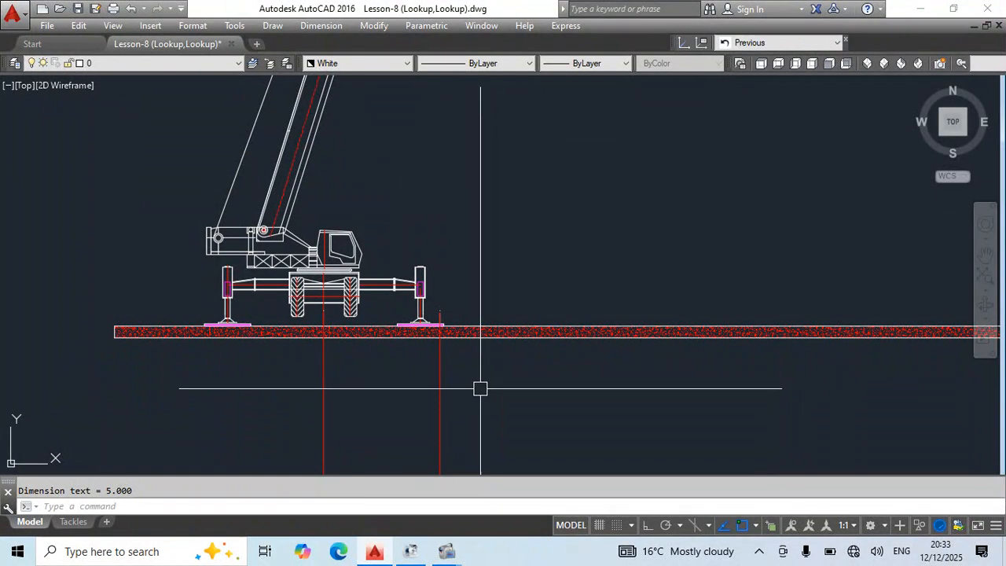
pyautogui.click(359, 300)
pyautogui.click(379, 299)
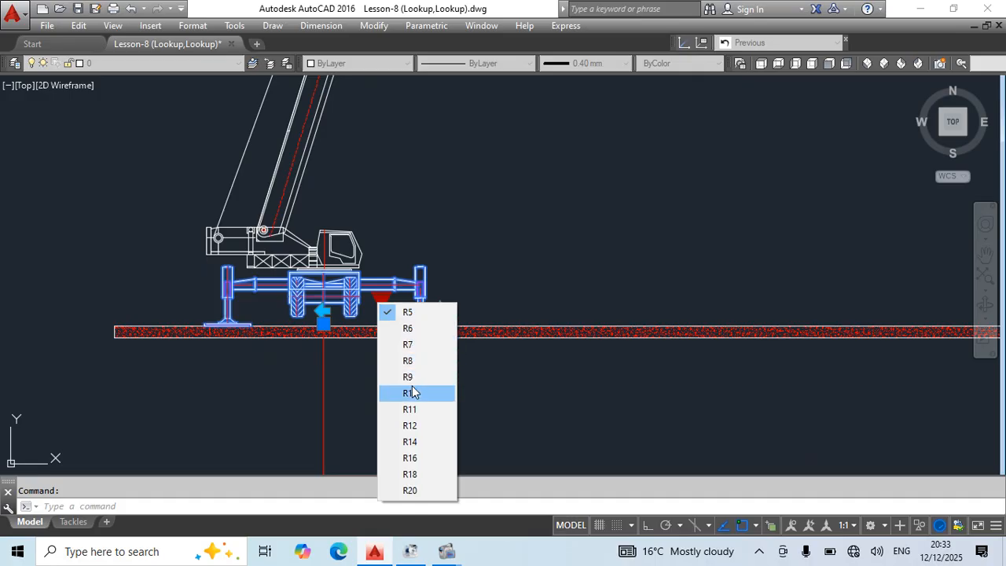
pyautogui.click(422, 490)
pyautogui.scroll(-3, 685, 298)
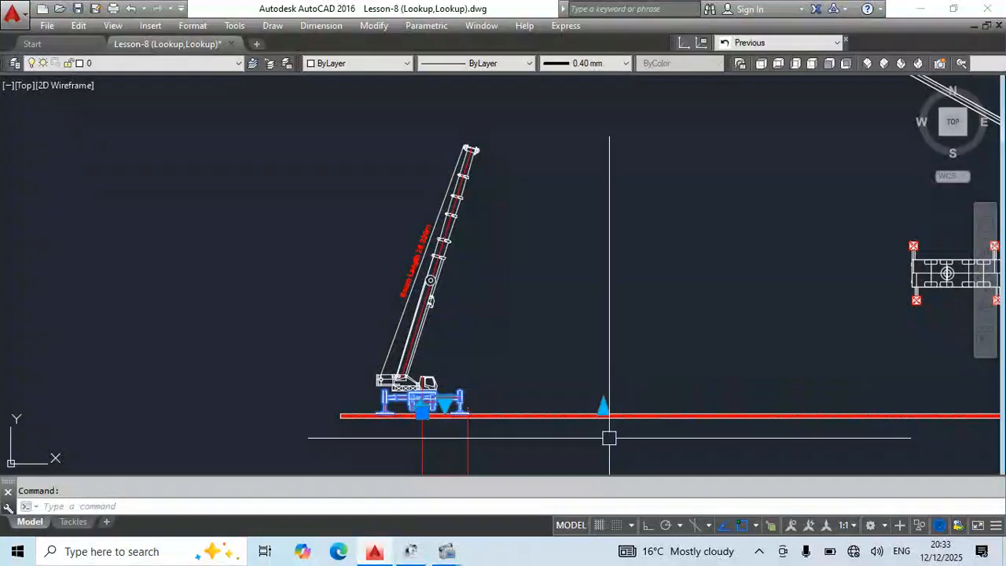
pyautogui.click(603, 406)
pyautogui.press('Escape')
pyautogui.press('Escape')
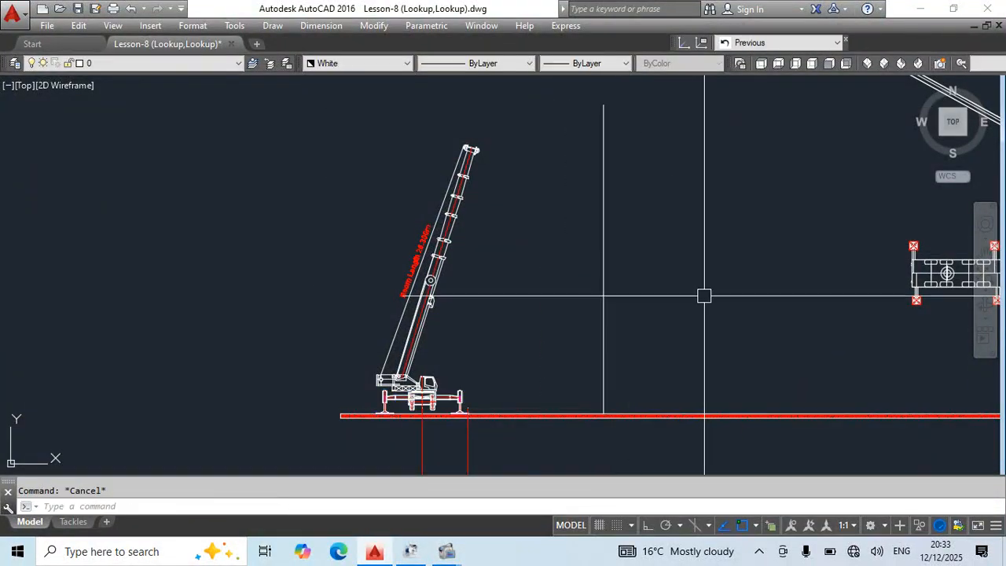
# Stretch the linear dimension's right end from the outrigger pad to the vertical radius line.
pyautogui.moveTo(596, 433); pyautogui.dragTo(594, 404, button='middle')
pyautogui.click(468, 422)
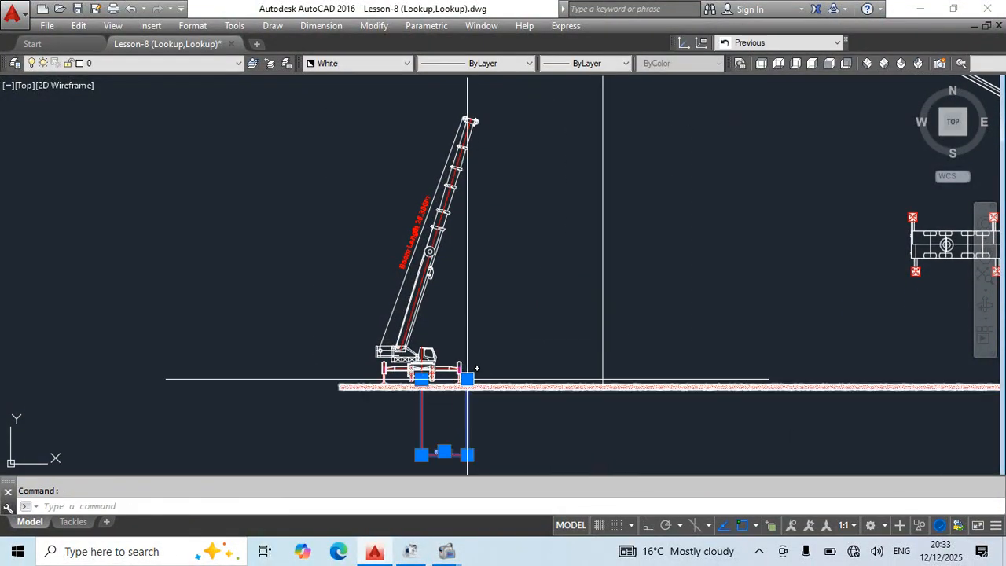
pyautogui.click(468, 379)
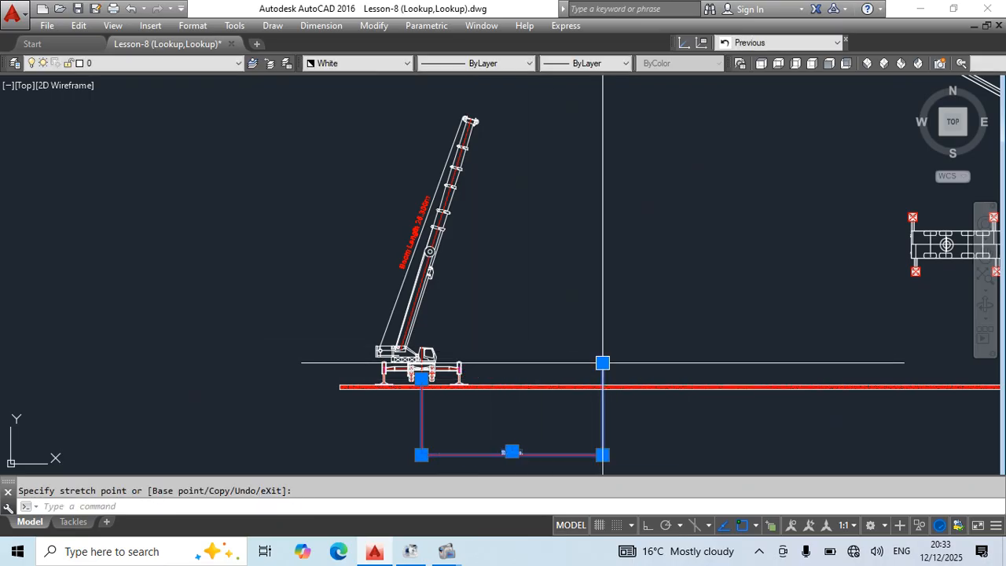
pyautogui.press('Escape')
pyautogui.scroll(4, 516, 467)
pyautogui.scroll(-4, 624, 426)
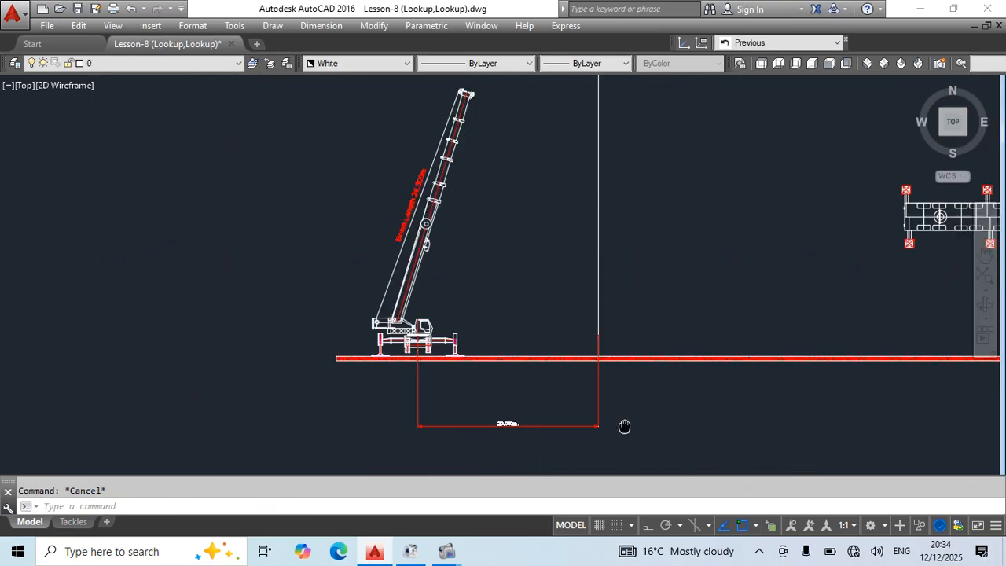
# Select the side-view carrier together with the plan-view carrier and superstructure blocks to examine their grips.
pyautogui.moveTo(624, 425); pyautogui.dragTo(527, 409, button='middle')
pyautogui.scroll(4, 287, 346)
pyautogui.click(359, 335)
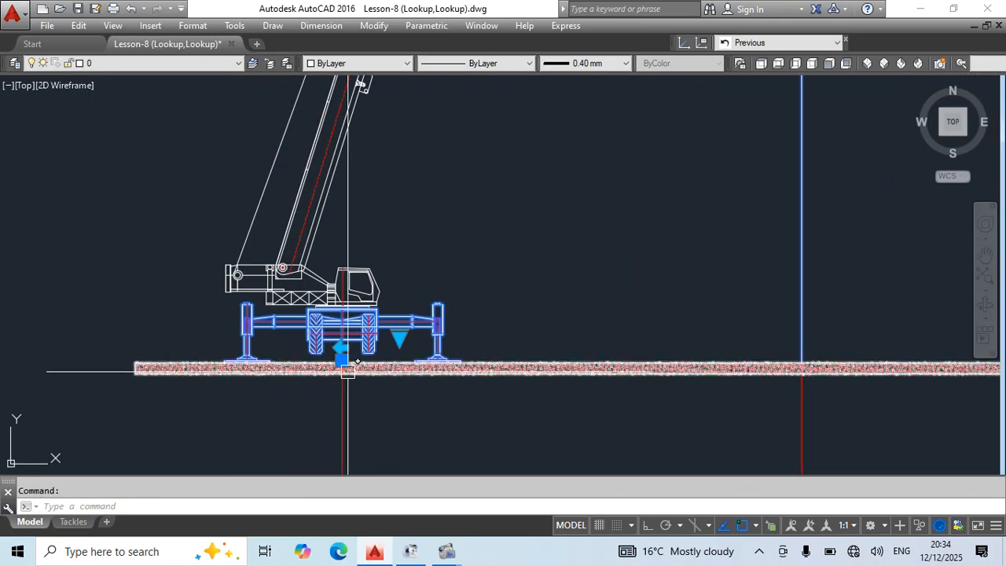
pyautogui.scroll(-7, 422, 330)
pyautogui.scroll(4, 543, 294)
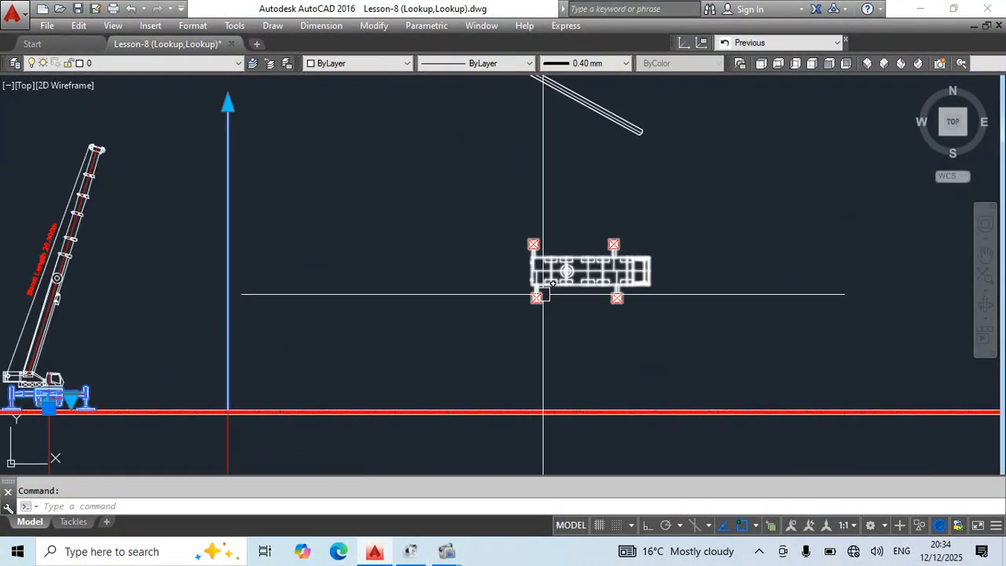
pyautogui.click(543, 294)
pyautogui.moveTo(651, 244); pyautogui.dragTo(604, 440, button='middle')
pyautogui.click(493, 245)
pyautogui.click(456, 251)
pyautogui.scroll(-4, 537, 226)
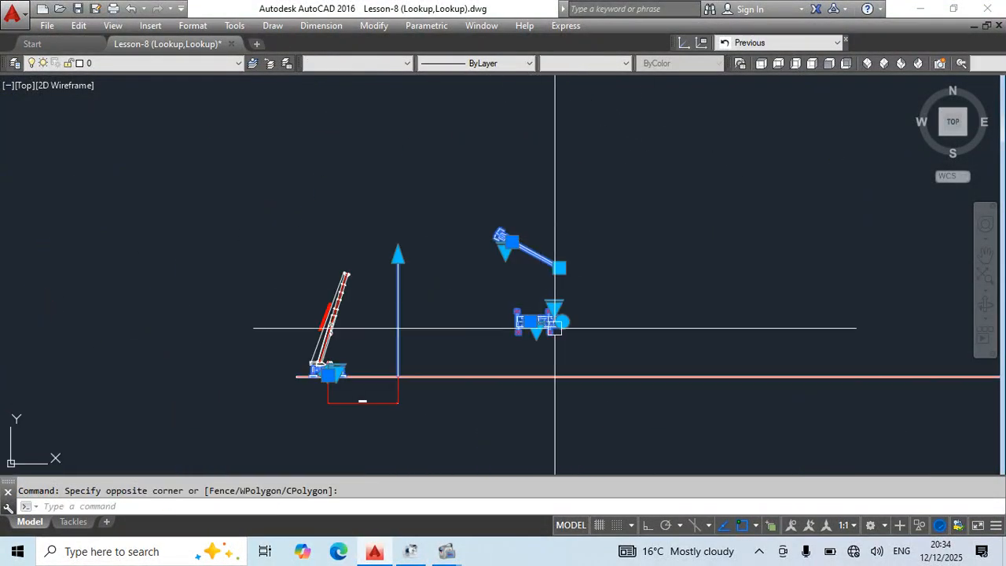
pyautogui.press('Escape')
# Reset the side-view carrier, the plan-view superstructure with boom, and the plan-view carrier to their default block settings.
pyautogui.click(398, 292)
pyautogui.rightClick(397, 292)
pyautogui.click(445, 154)
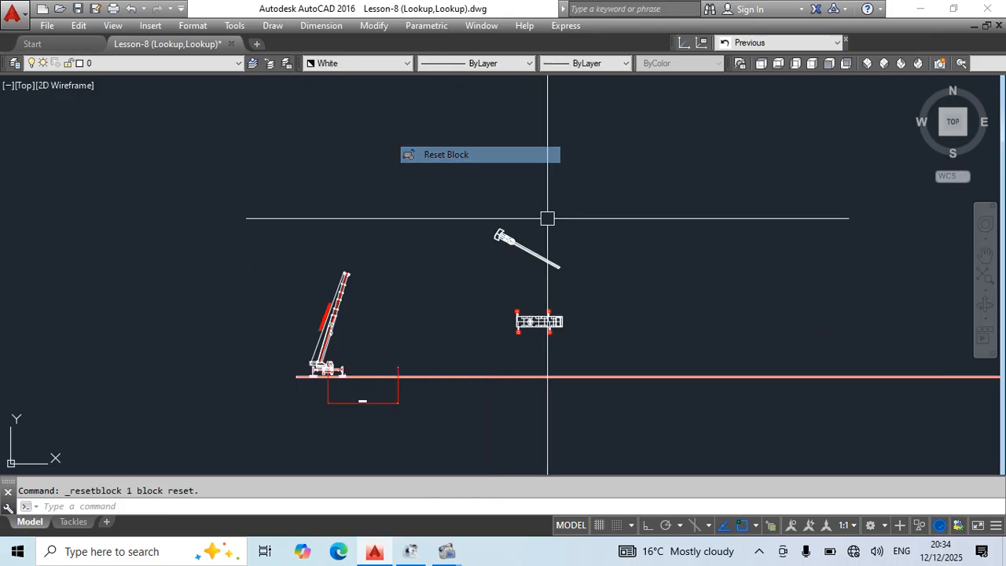
pyautogui.click(521, 248)
pyautogui.rightClick(521, 249)
pyautogui.click(550, 155)
pyautogui.click(539, 306)
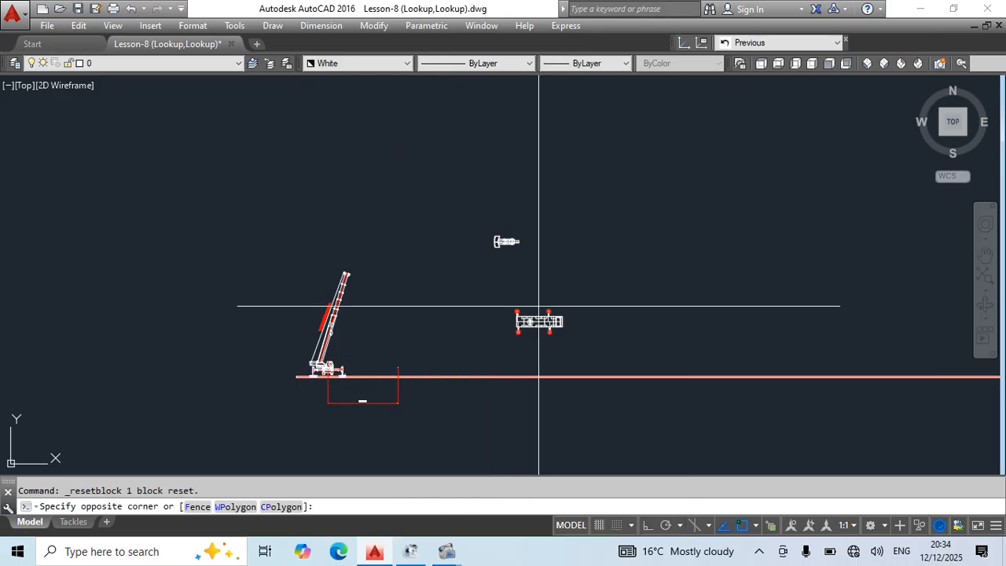
pyautogui.click(543, 321)
pyautogui.rightClick(532, 321)
pyautogui.click(581, 155)
pyautogui.scroll(2, 573, 315)
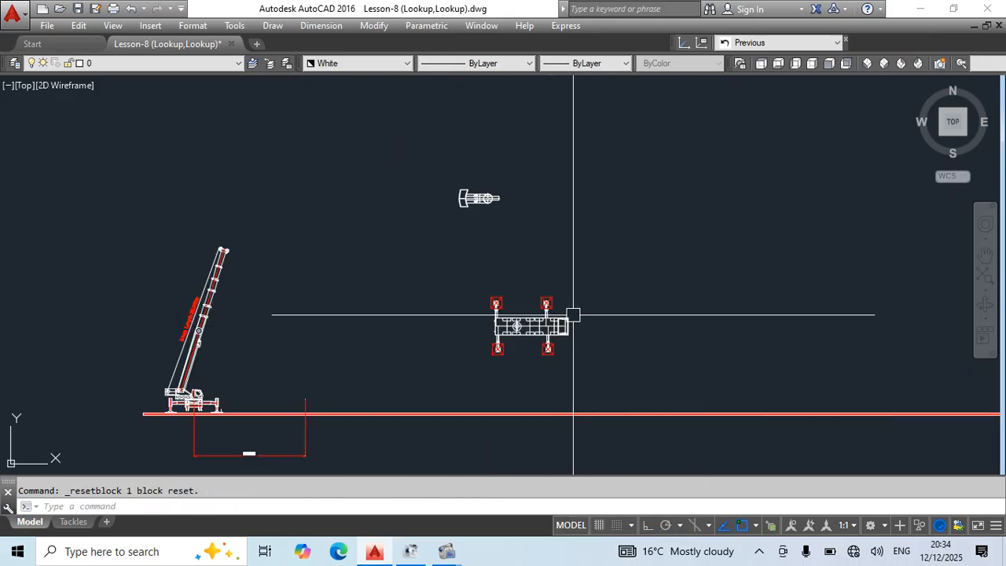
# Select the reset plan-view carrier and superstructure blocks to check their grips.
pyautogui.click(564, 319)
pyautogui.click(473, 198)
pyautogui.moveTo(253, 398); pyautogui.dragTo(452, 374, button='middle')
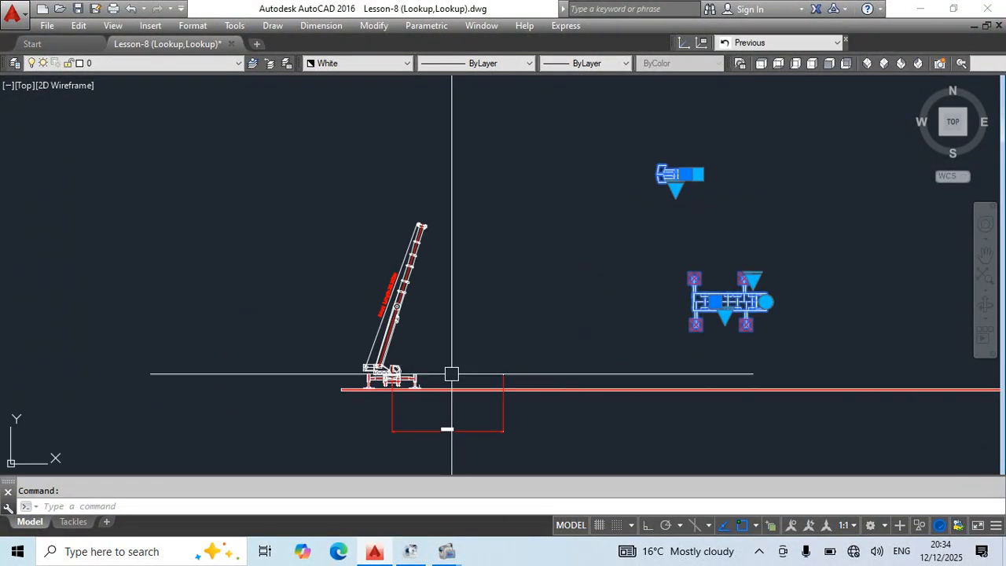
pyautogui.press('Escape')
# Erase the side-view boom and superstructure standing above the carrier.
pyautogui.click(482, 191)
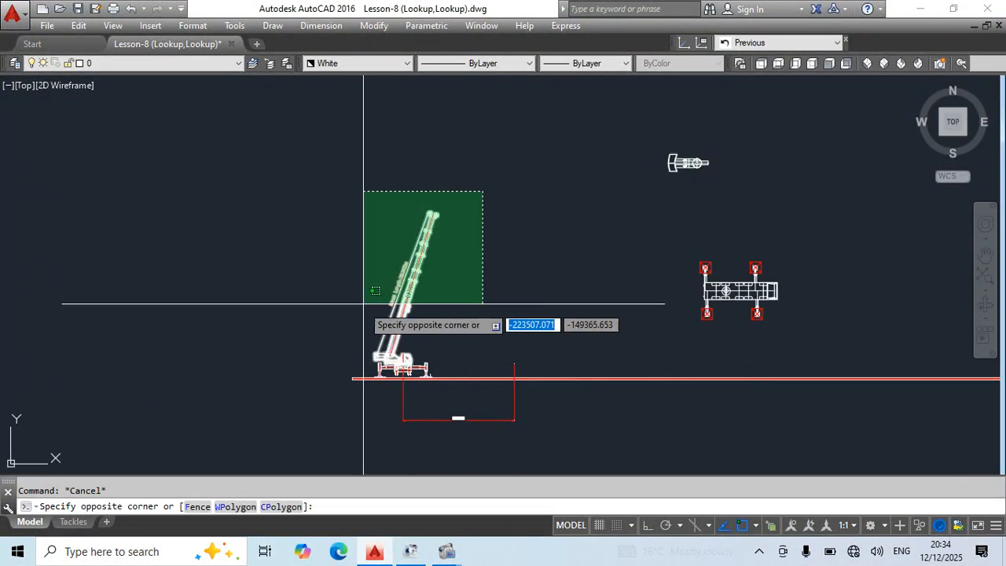
pyautogui.click(363, 304)
pyautogui.write('e')
pyautogui.press('Return')
# Erase the linear dimension below the ground strip, keeping the side-view carrier.
pyautogui.scroll(3, 398, 356)
pyautogui.click(406, 396)
pyautogui.scroll(-1, 468, 318)
pyautogui.moveTo(575, 387); pyautogui.dragTo(393, 374, button='middle')
pyautogui.press('Escape')
pyautogui.click(592, 431)
pyautogui.click(479, 433)
pyautogui.write('e')
pyautogui.press('Return')
pyautogui.scroll(-4, 433, 320)
# Explode the plan-view superstructure and carrier blocks and the side-view carrier block.
pyautogui.click(652, 282)
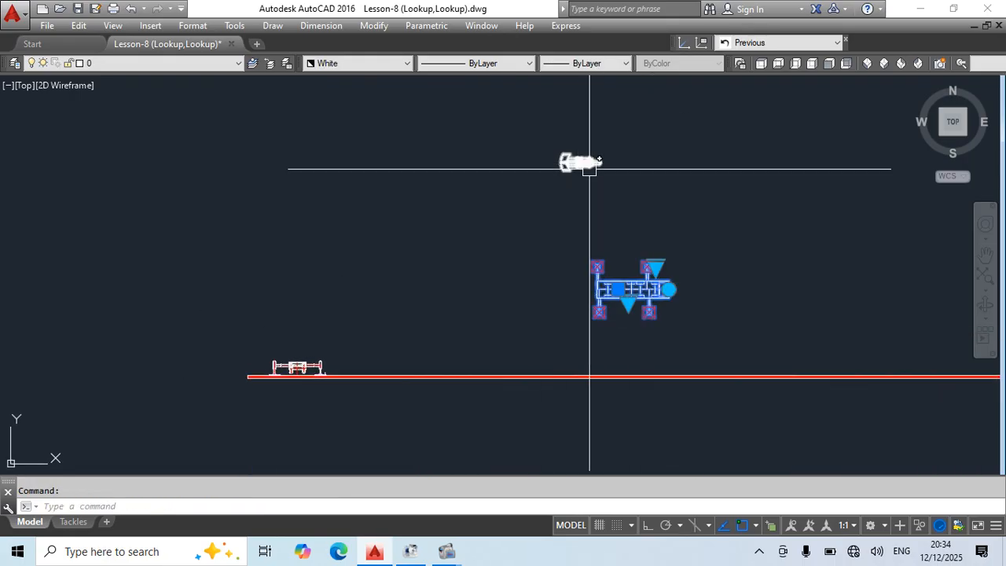
pyautogui.click(730, 140)
pyautogui.click(416, 346)
pyautogui.write('x')
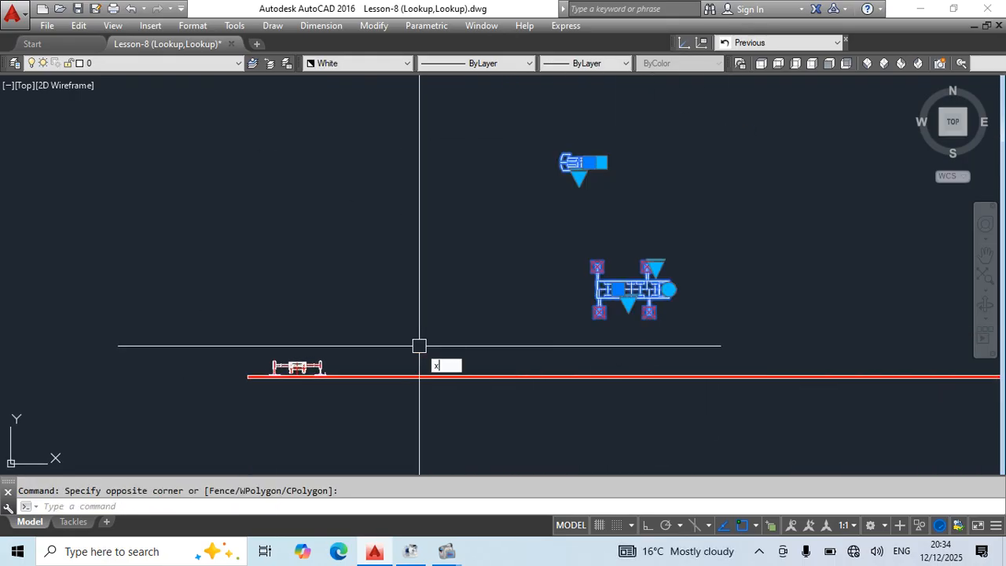
pyautogui.press('Return')
pyautogui.click(256, 345)
pyautogui.click(394, 444)
pyautogui.write('x')
pyautogui.press('Return')
# Select parts of the plan-view carrier, superstructure and side-view carrier to check that they are separate objects.
pyautogui.click(618, 290)
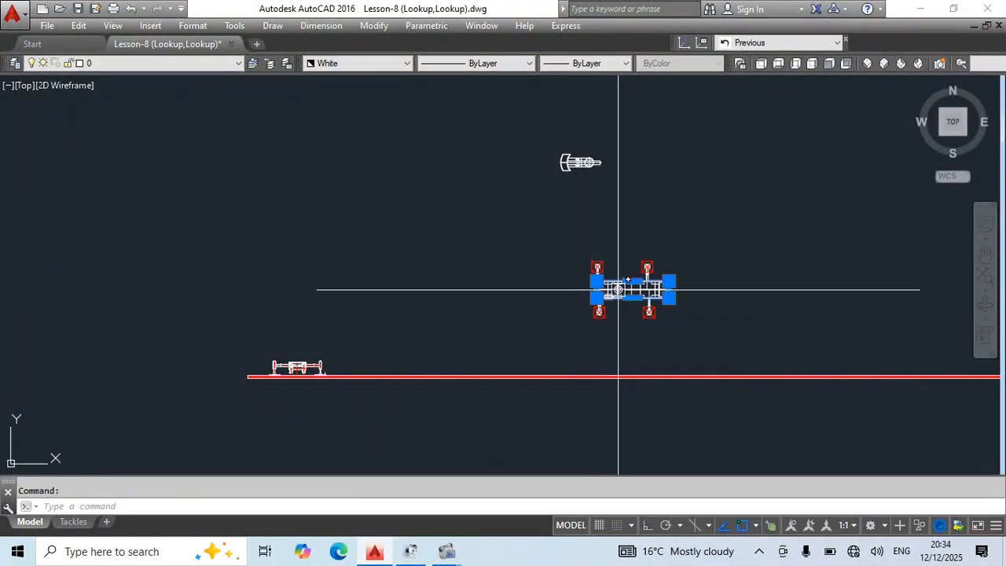
pyautogui.press('Escape')
pyautogui.click(580, 168)
pyautogui.scroll(4, 260, 395)
pyautogui.click(405, 258)
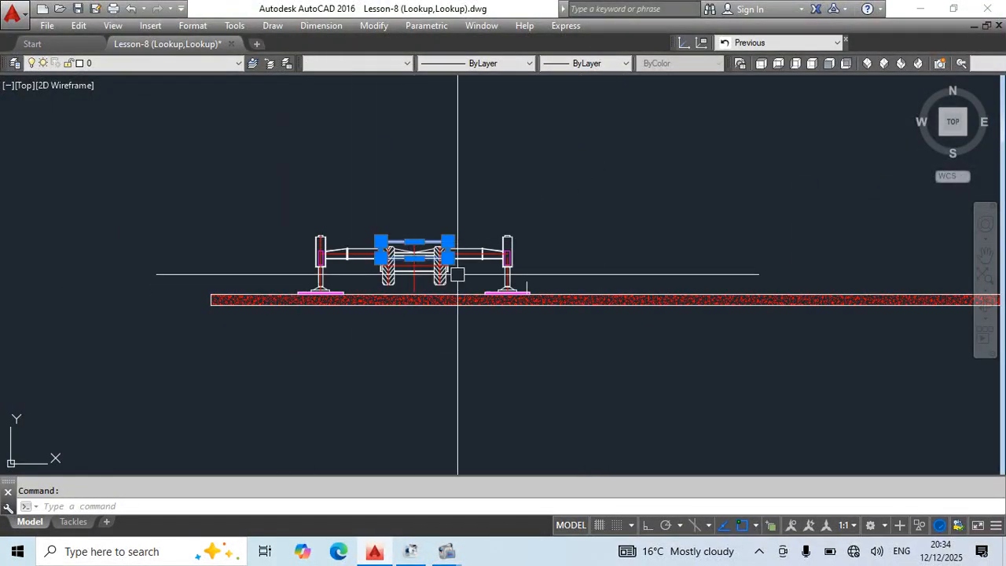
pyautogui.click(482, 259)
pyautogui.press('Escape')
# Define the plan-view superstructure's objects as a block named Slew without picking a base point, and explode it again.
pyautogui.scroll(-8, 568, 301)
pyautogui.moveTo(568, 301); pyautogui.dragTo(397, 358, button='middle')
pyautogui.scroll(4, 493, 218)
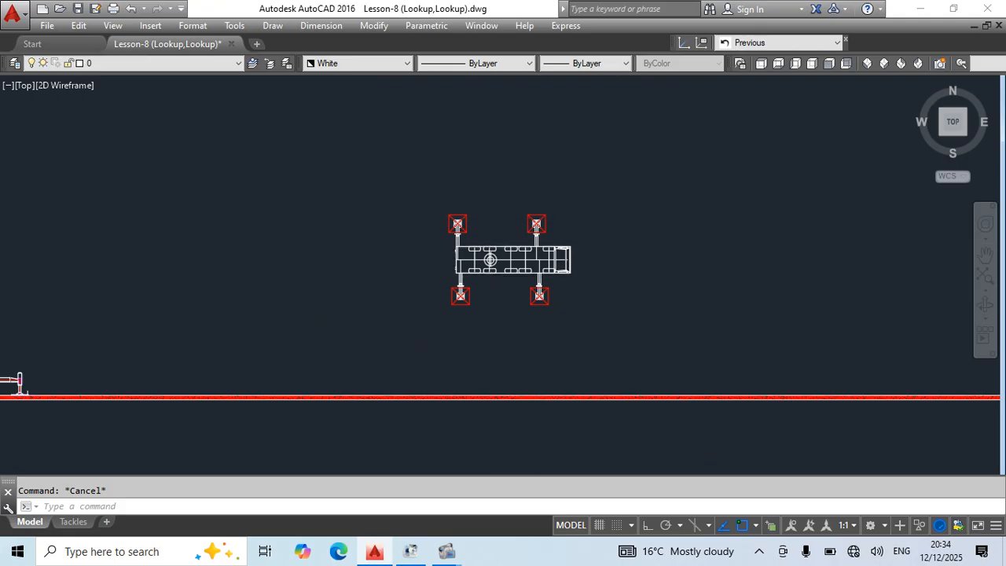
pyautogui.scroll(-4, 527, 344)
pyautogui.scroll(4, 559, 354)
pyautogui.scroll(2, 425, 314)
pyautogui.moveTo(428, 133); pyautogui.dragTo(542, 420, button='middle')
pyautogui.scroll(2, 413, 282)
pyautogui.moveTo(443, 298); pyautogui.dragTo(436, 298, button='middle')
pyautogui.click(326, 225)
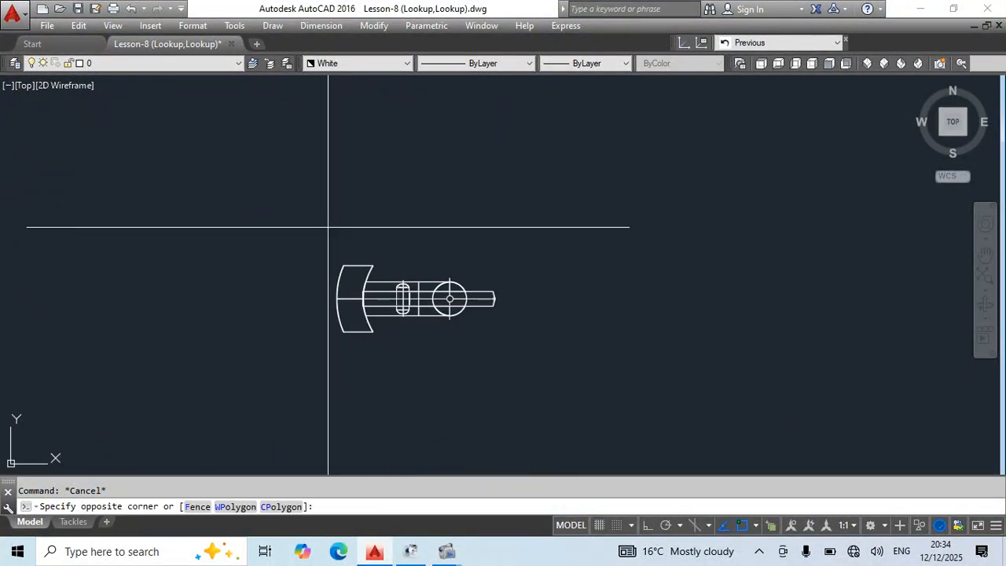
pyautogui.click(541, 348)
pyautogui.write('b')
pyautogui.press('Return')
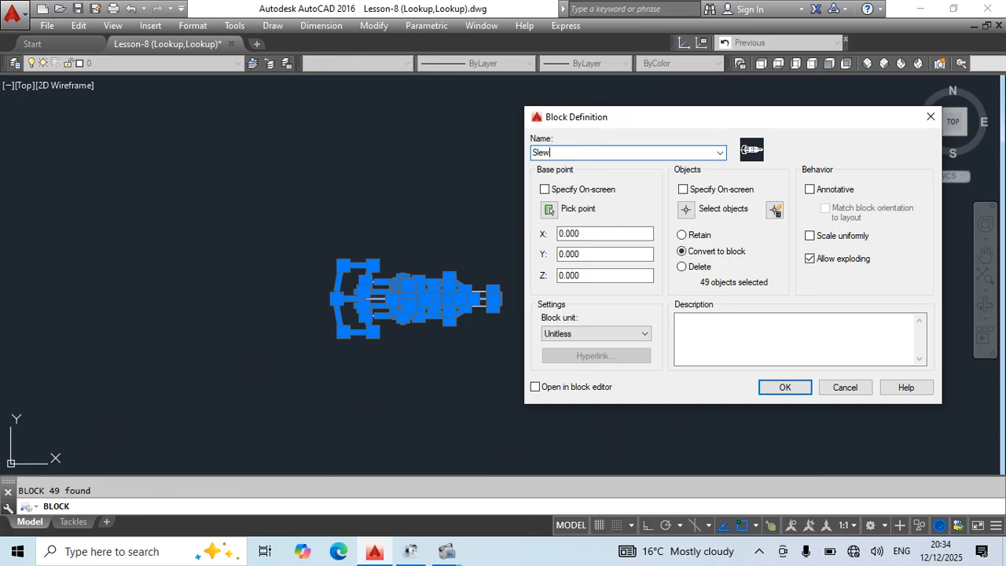
pyautogui.write('Slew')
pyautogui.press('Return')
pyautogui.click(506, 256)
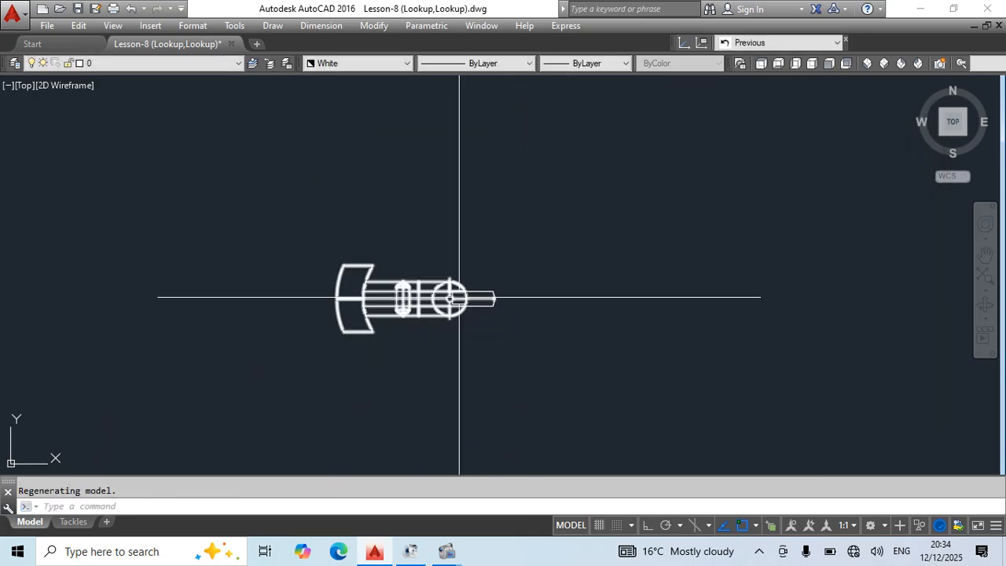
pyautogui.press('Escape')
# Redefine the plan-view superstructure's objects as block SLEW, with the base point at the center of the slewing circle.
pyautogui.click(574, 205)
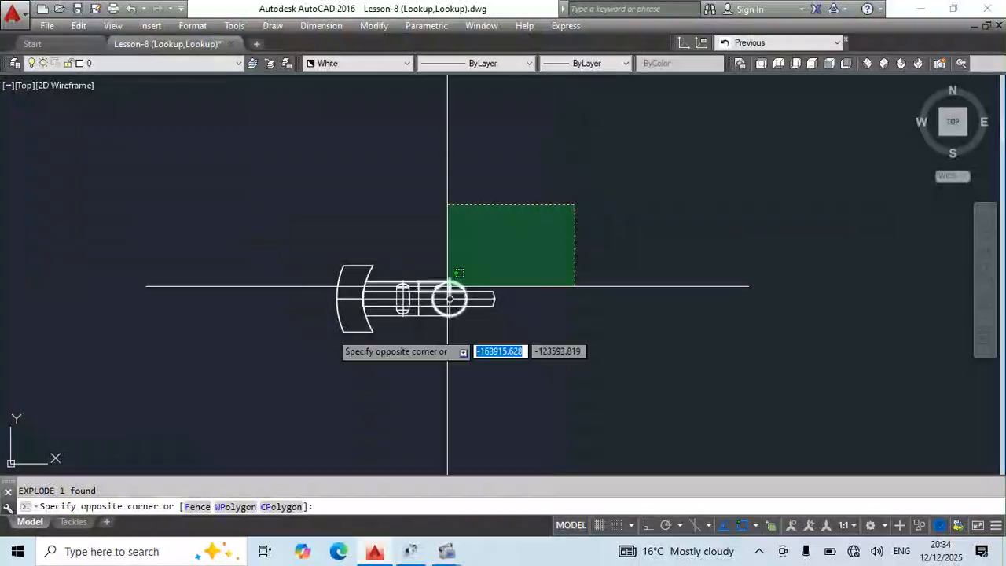
pyautogui.click(213, 366)
pyautogui.write('b')
pyautogui.press('Return')
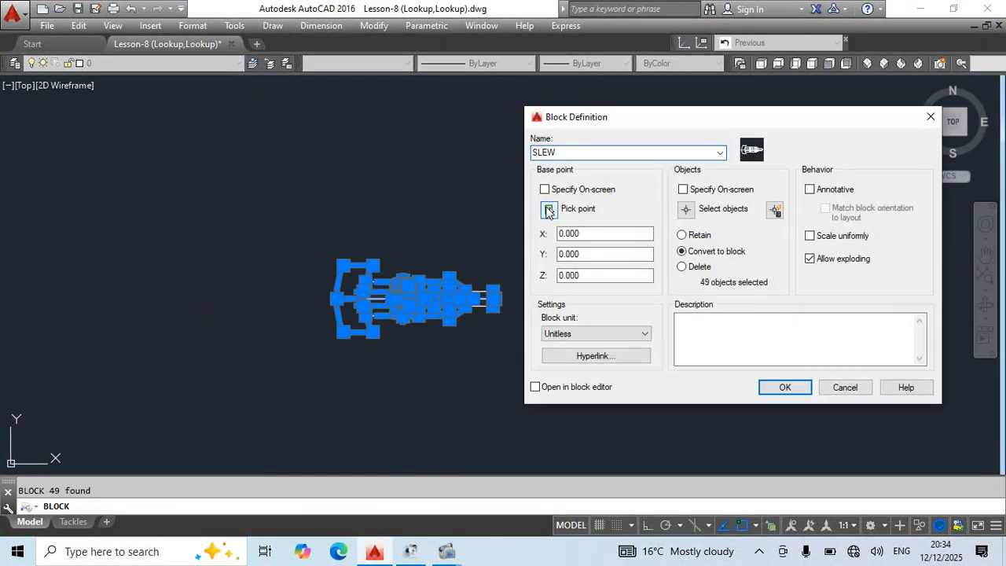
pyautogui.click(548, 211)
pyautogui.scroll(5, 460, 283)
pyautogui.click(438, 249)
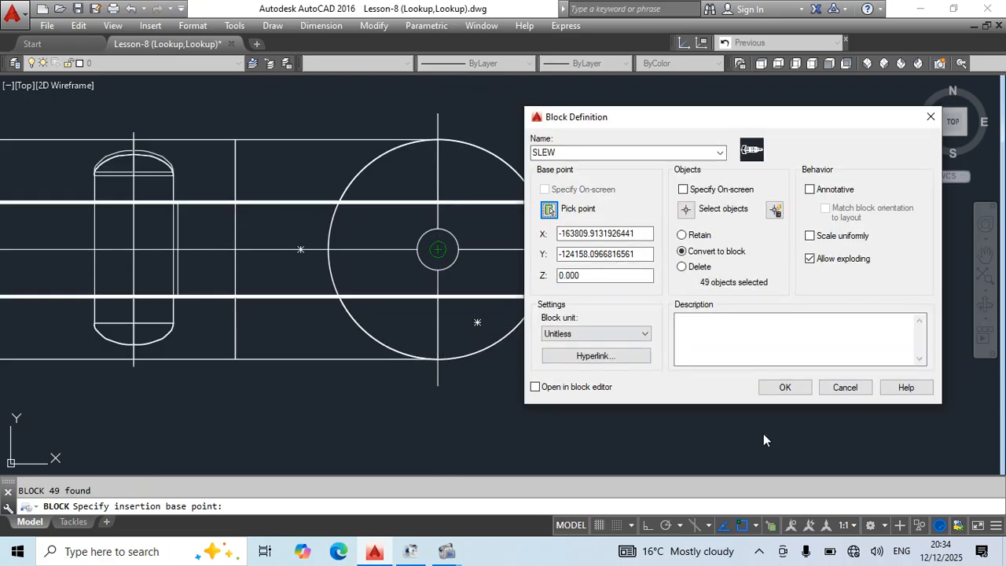
pyautogui.click(785, 387)
pyautogui.click(517, 259)
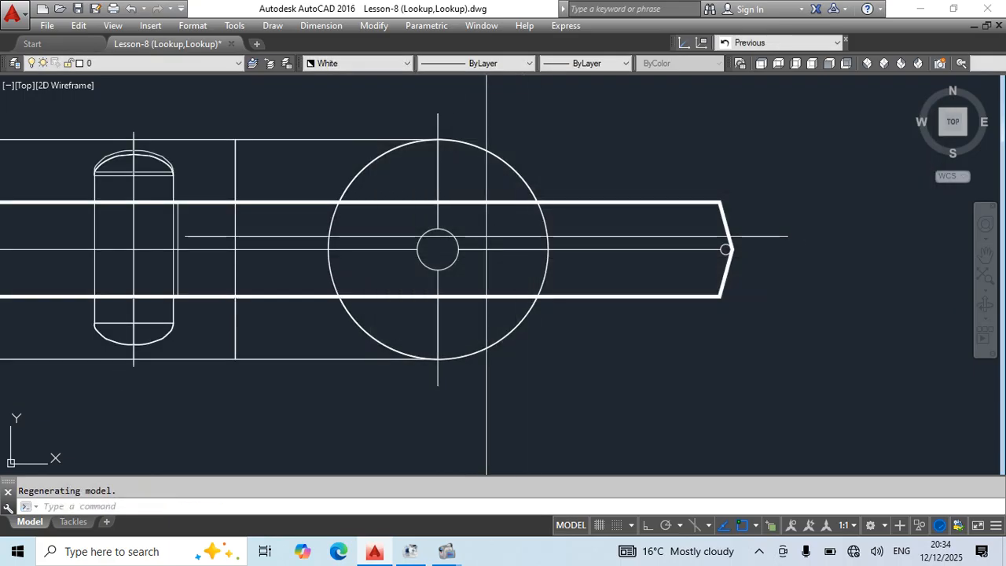
# Open the Slew block's definition in the Block Editor.
pyautogui.click(486, 236)
pyautogui.click(446, 255)
pyautogui.scroll(-5, 463, 260)
pyautogui.press('Escape')
pyautogui.click(435, 238)
pyautogui.doubleClick(434, 238)
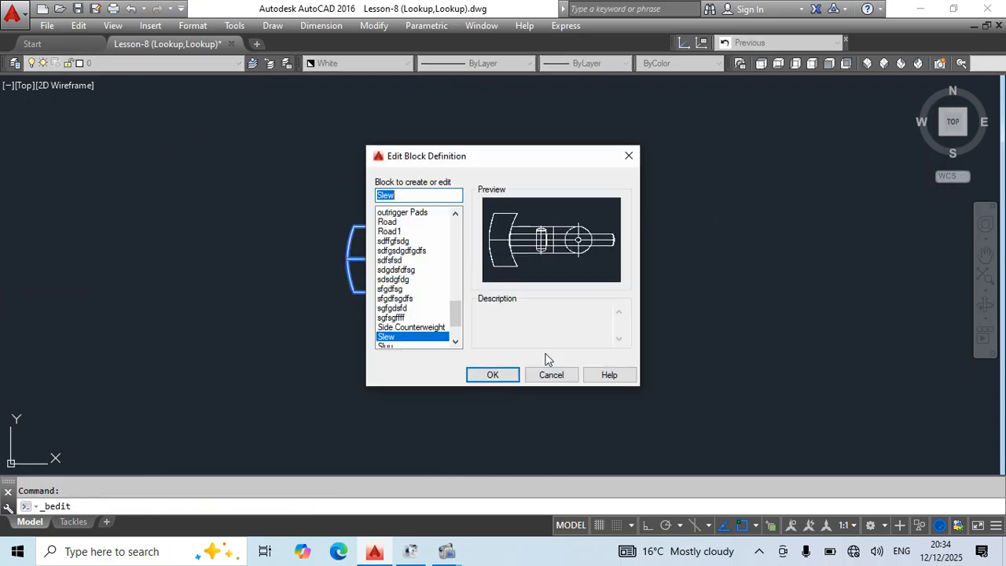
pyautogui.click(511, 371)
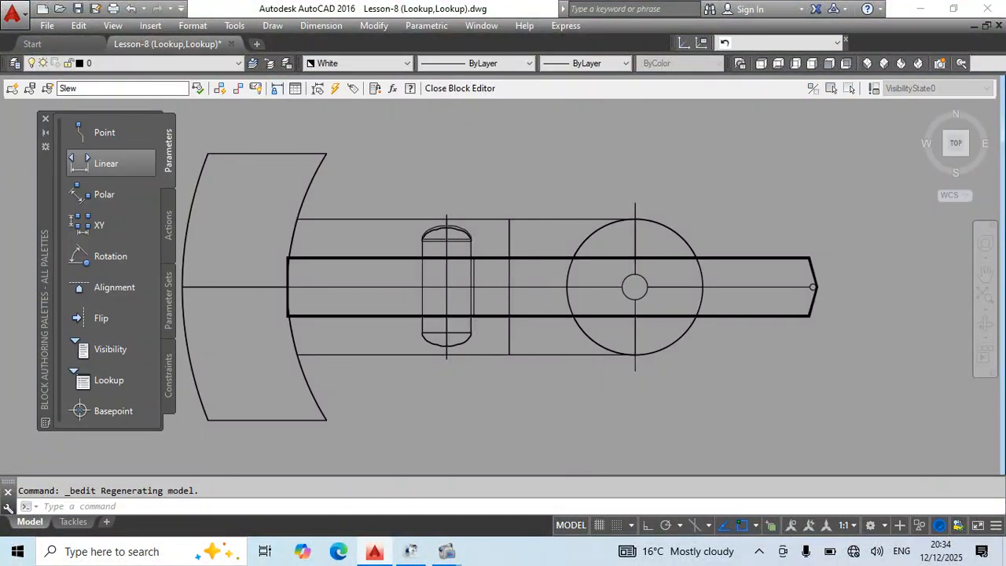
# Add a linear parameter from the center of the slewing circle to the boom tip, placing its label below the superstructure.
pyautogui.scroll(-3, 613, 335)
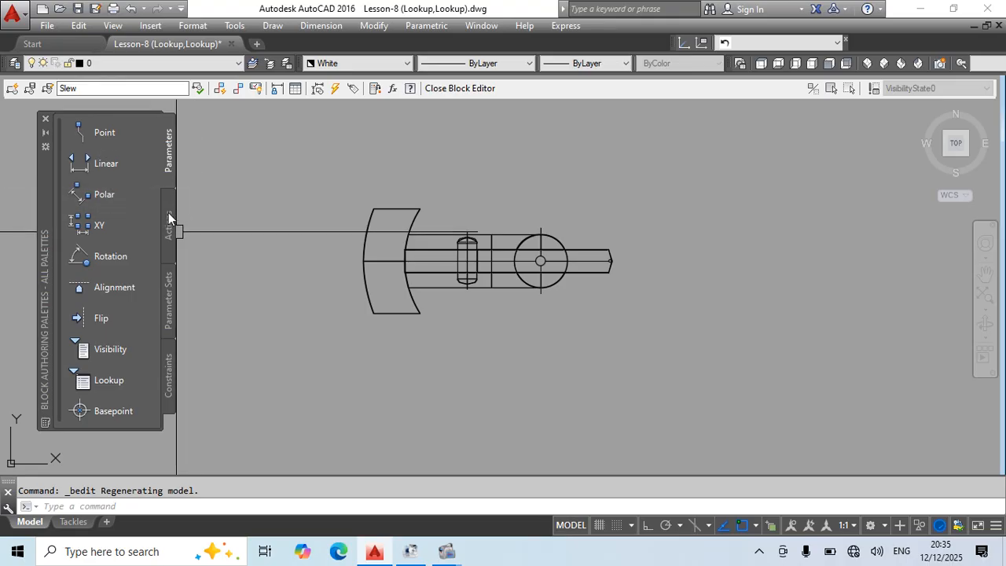
pyautogui.click(126, 161)
pyautogui.scroll(3, 530, 263)
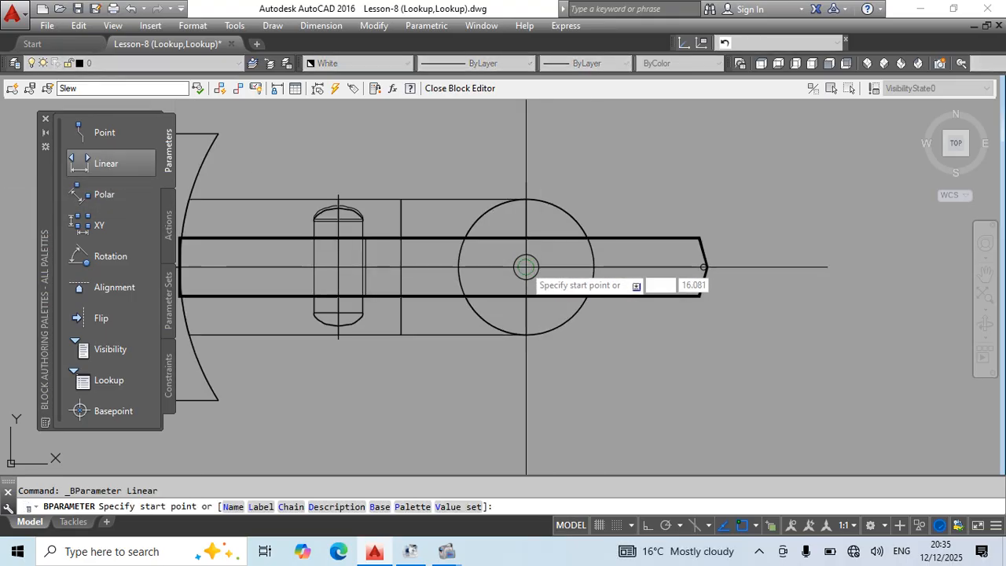
pyautogui.click(526, 267)
pyautogui.scroll(3, 692, 260)
pyautogui.click(707, 242)
pyautogui.scroll(-3, 730, 184)
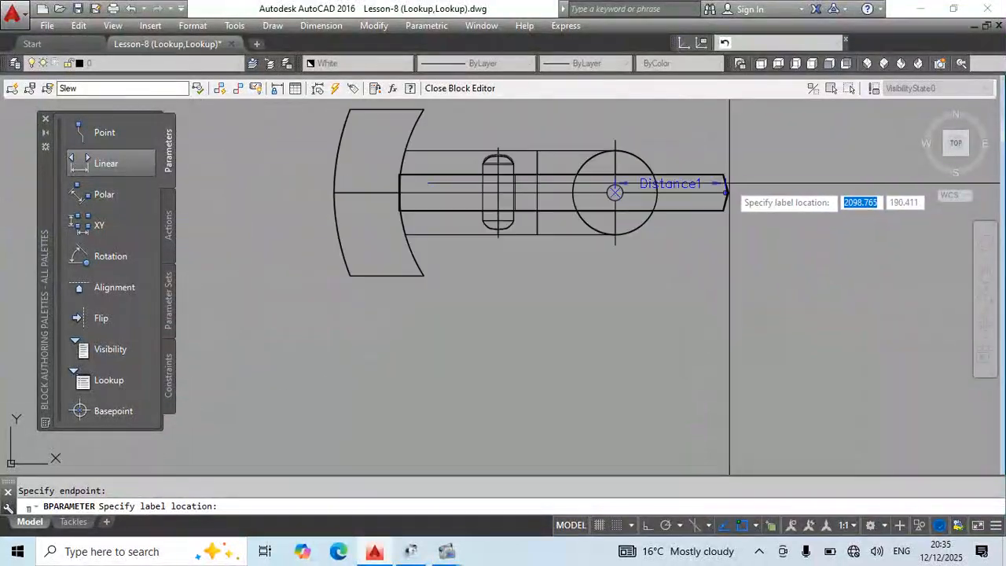
pyautogui.scroll(-2, 729, 188)
pyautogui.click(690, 315)
# Add a stretch action to the linear parameter's boom-tip point, framing the boom tip and selecting the boom objects.
pyautogui.click(169, 224)
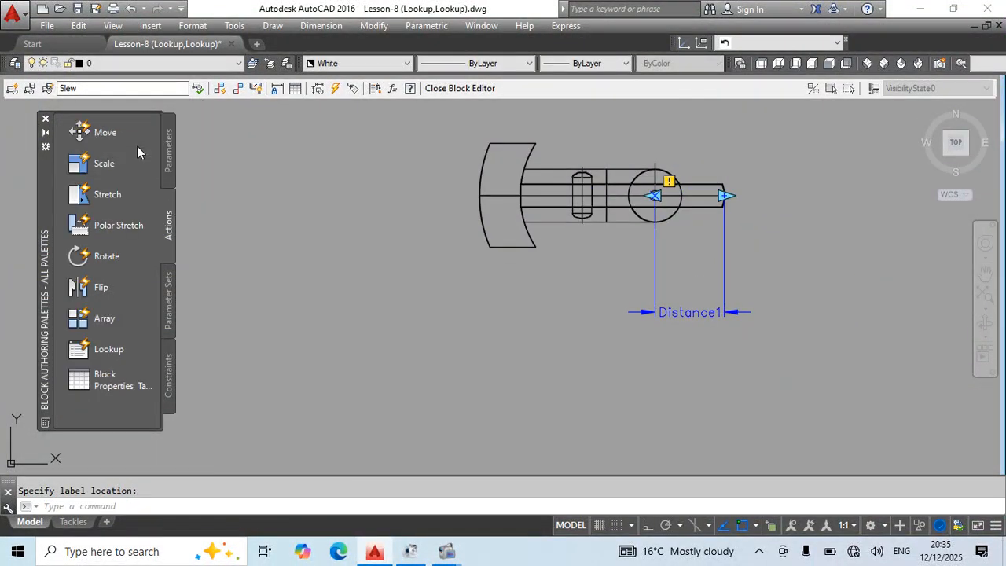
pyautogui.click(108, 194)
pyautogui.click(721, 259)
pyautogui.scroll(6, 707, 228)
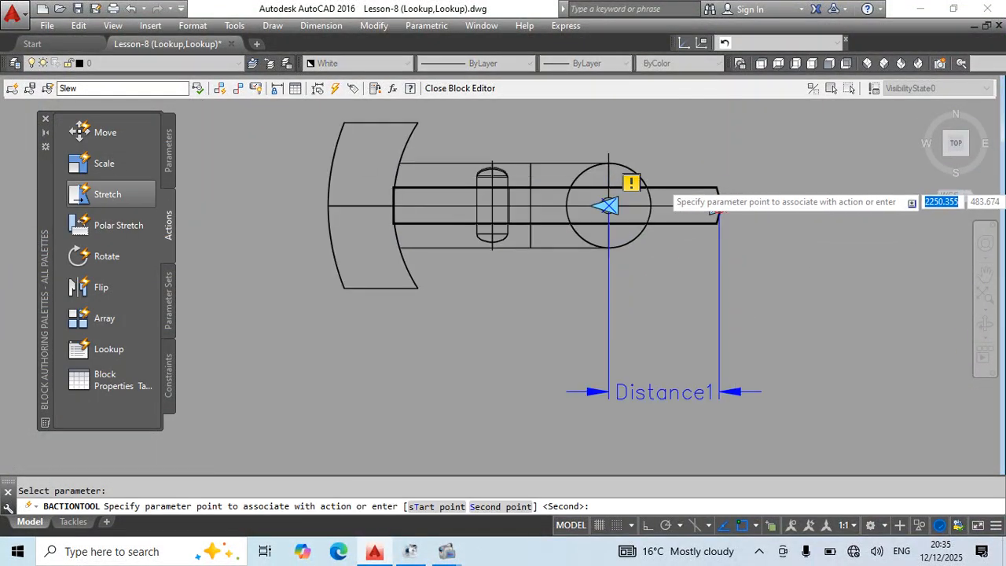
pyautogui.click(674, 242)
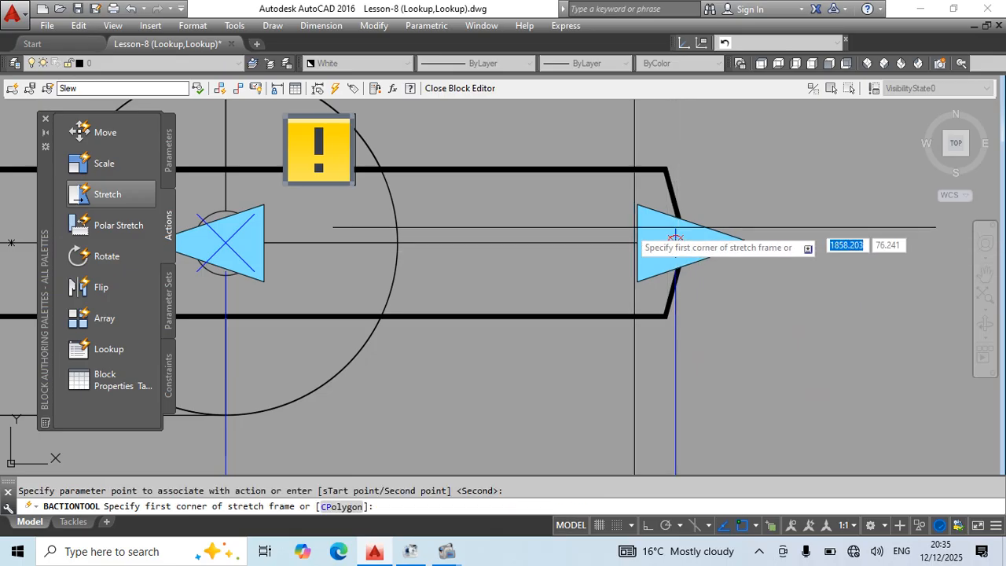
pyautogui.scroll(-3, 628, 230)
pyautogui.click(769, 145)
pyautogui.click(593, 321)
pyautogui.click(692, 175)
pyautogui.click(644, 290)
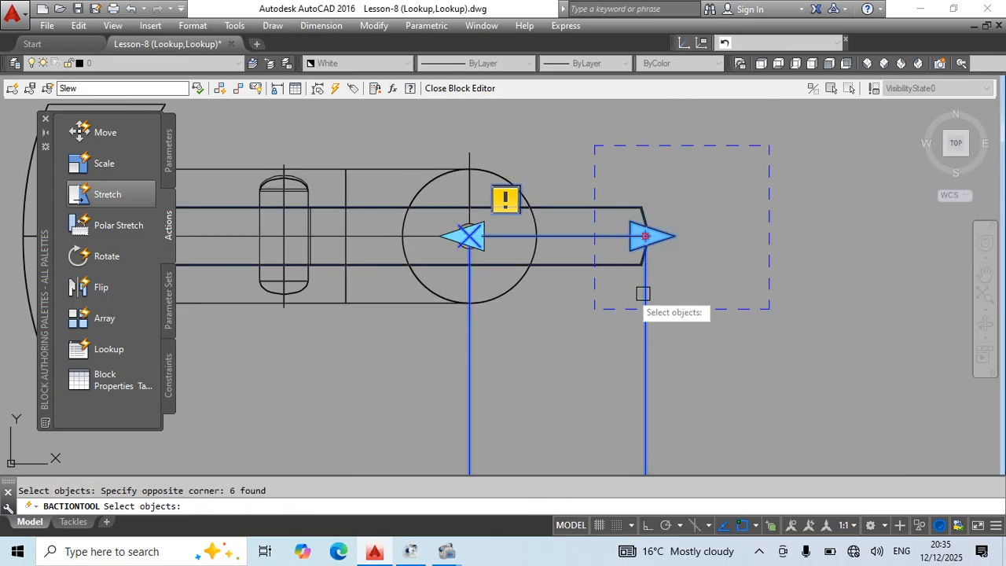
pyautogui.scroll(-3, 645, 283)
pyautogui.press('Return')
# Set the linear parameter's grip display to 1.
pyautogui.click(616, 285)
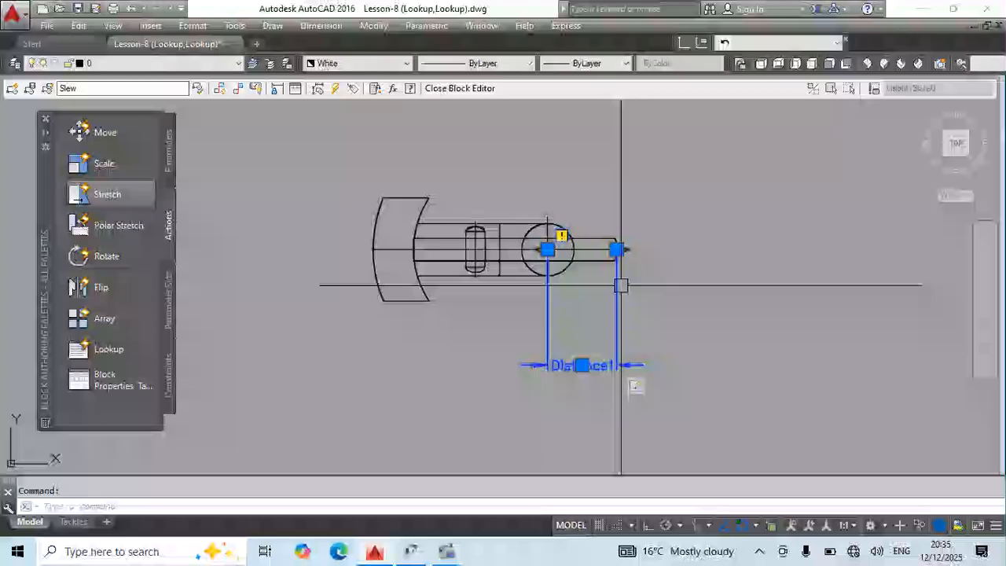
pyautogui.rightClick(621, 285)
pyautogui.moveTo(714, 168)
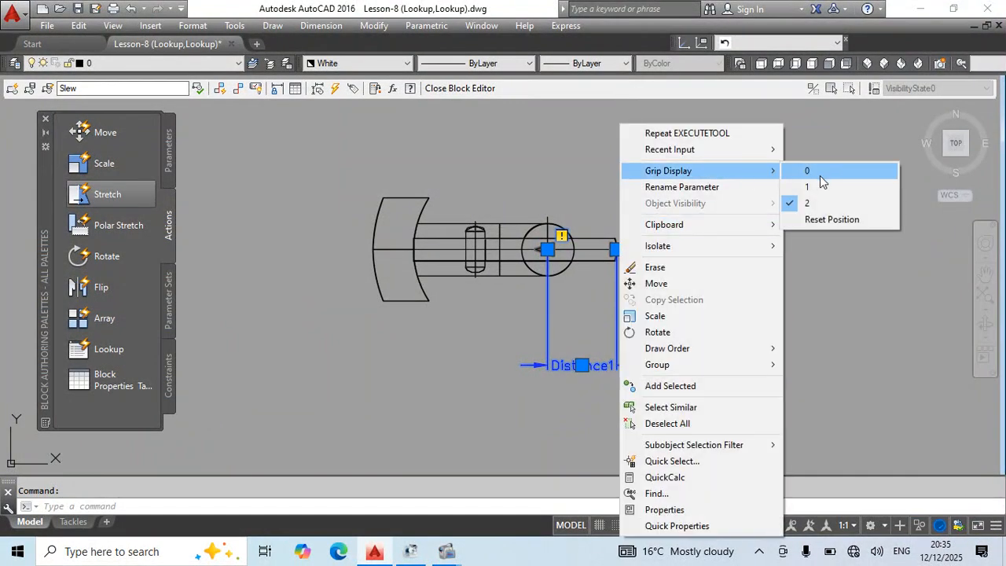
pyautogui.click(819, 185)
pyautogui.moveTo(774, 272); pyautogui.dragTo(718, 250, button='middle')
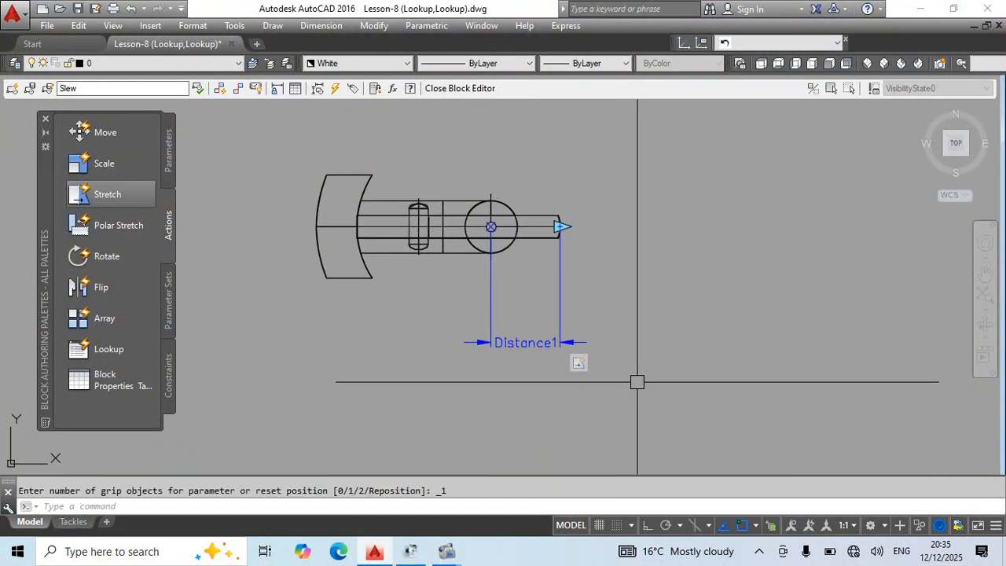
pyautogui.rightClick(582, 362)
pyautogui.press('Escape')
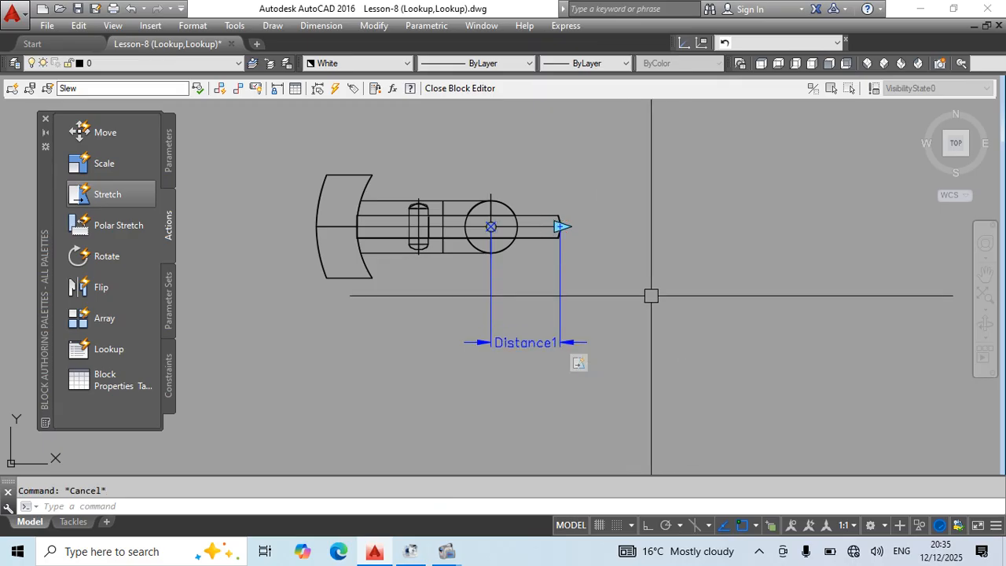
# Close the Block Editor and save the changes to the Slew block.
pyautogui.write('bc')
pyautogui.press('Return')
pyautogui.press('Return')
# Try stretching the Slew block's boom outward with its linear grip, and undo the grip edit.
pyautogui.click(493, 263)
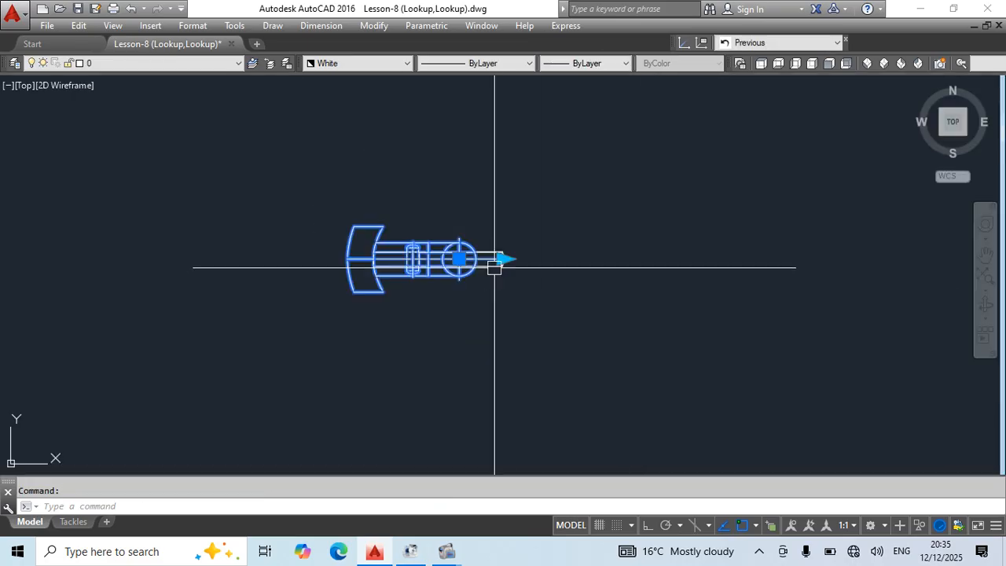
pyautogui.click(503, 259)
pyautogui.click(847, 284)
pyautogui.press('Escape')
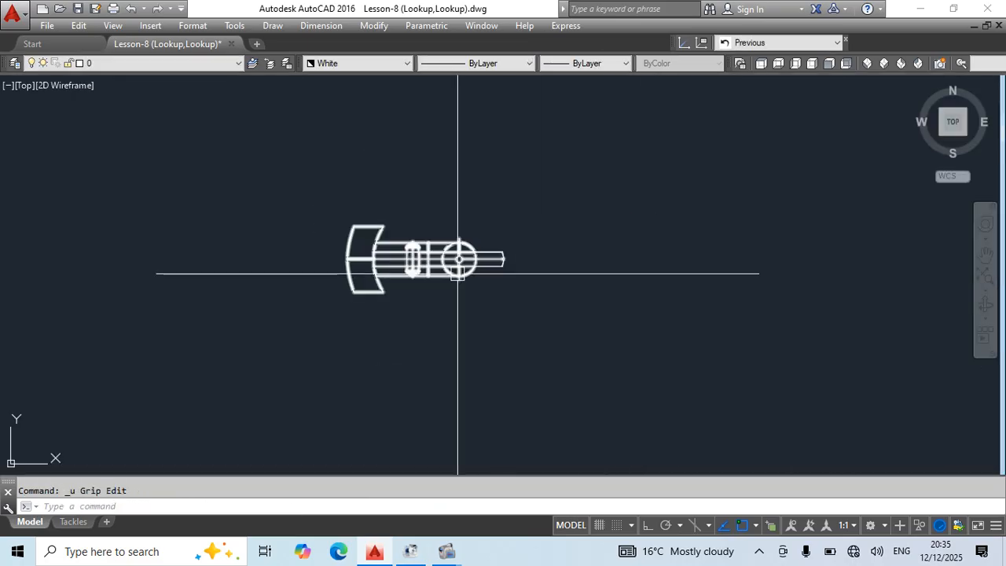
# Reopen the Slew block's definition for editing and place a lookup parameter just below the superstructure.
pyautogui.doubleClick(412, 267)
pyautogui.click(489, 375)
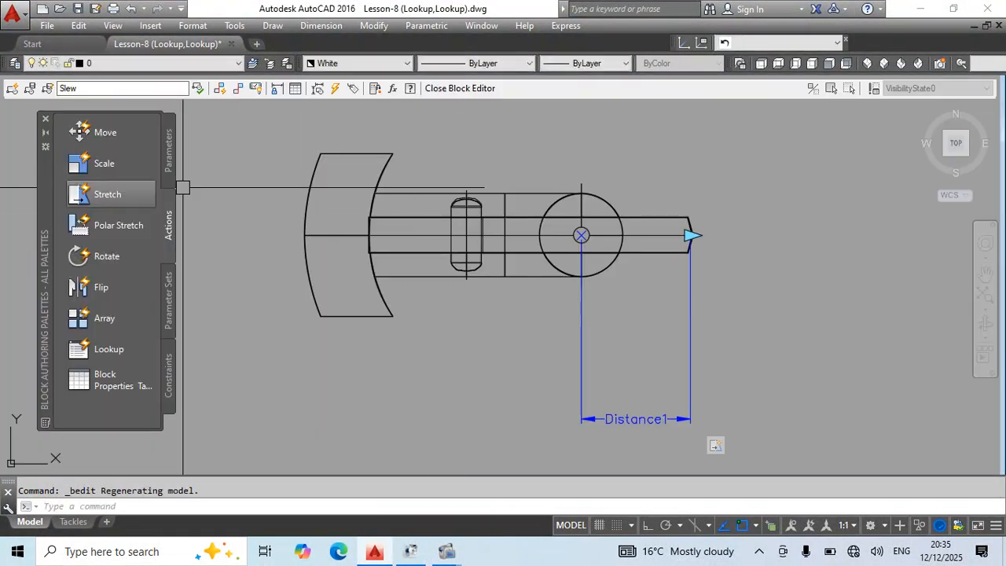
pyautogui.click(168, 151)
pyautogui.click(110, 380)
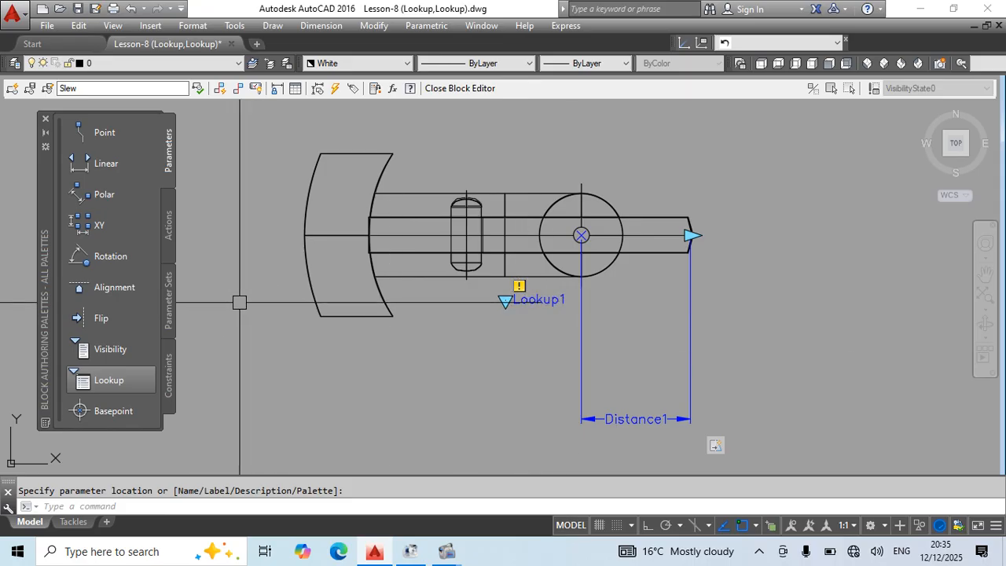
# Add a lookup action to the lookup parameter and include Distance1 as an input property in its table.
pyautogui.click(170, 226)
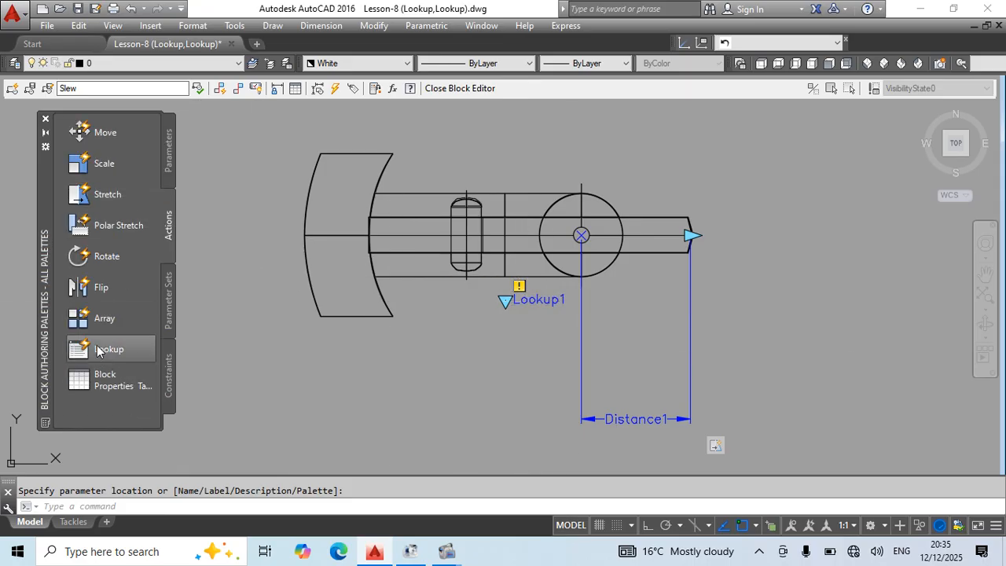
pyautogui.click(99, 350)
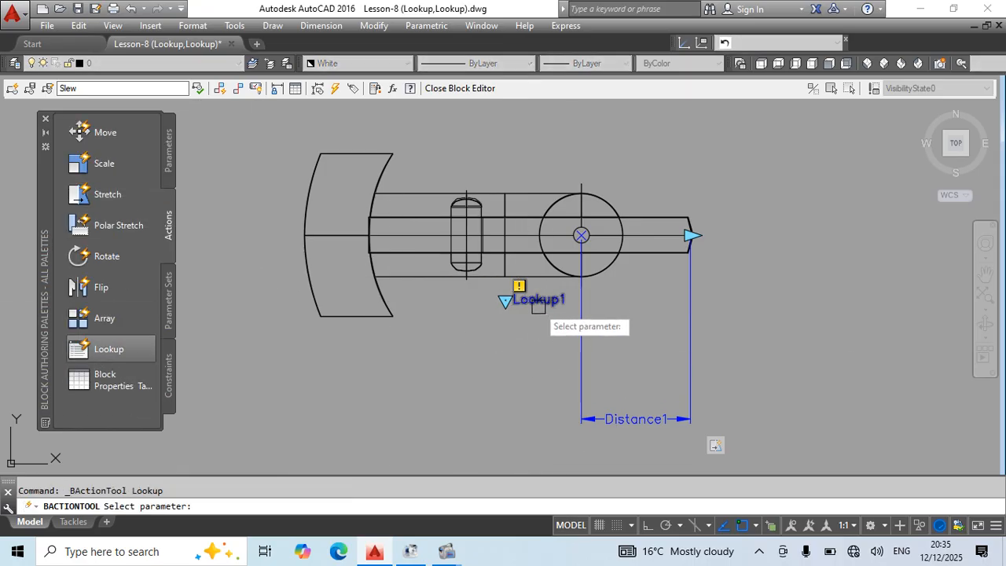
pyautogui.click(550, 300)
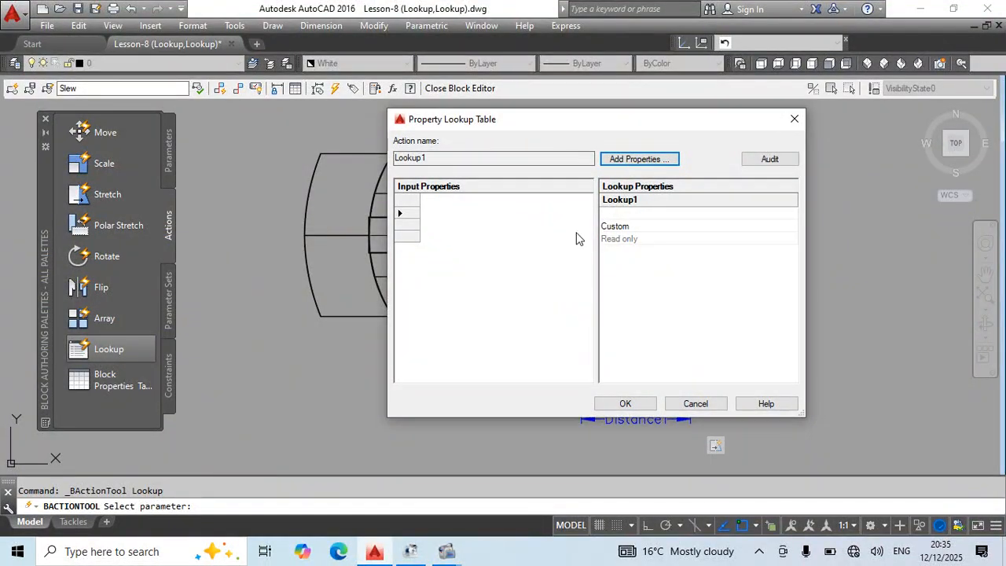
pyautogui.moveTo(621, 120)
pyautogui.mouseDown()
pyautogui.moveTo(544, 161)
pyautogui.moveTo(505, 275)
pyautogui.moveTo(590, 371)
pyautogui.moveTo(415, 360)
pyautogui.mouseUp()
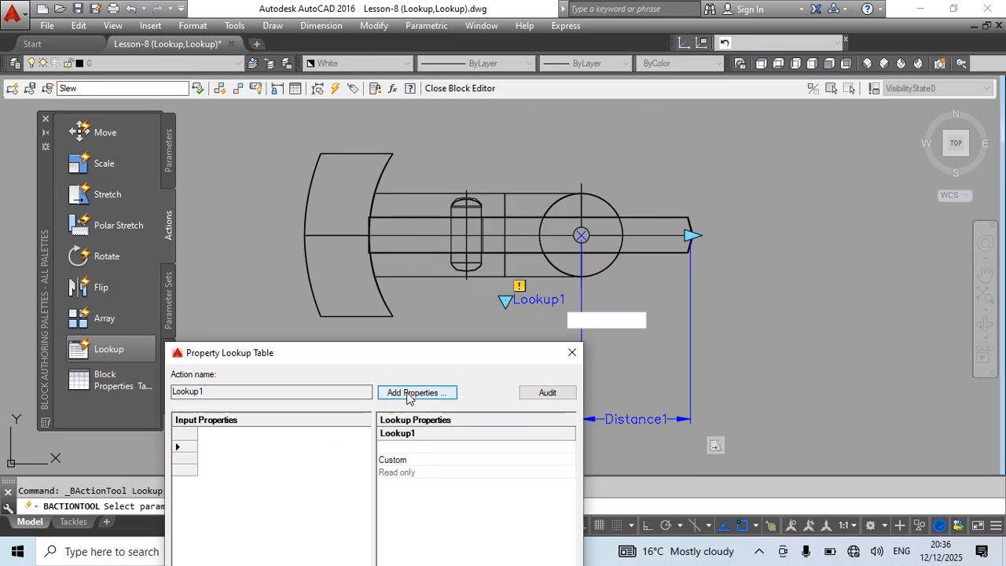
pyautogui.moveTo(413, 357); pyautogui.dragTo(263, 189)
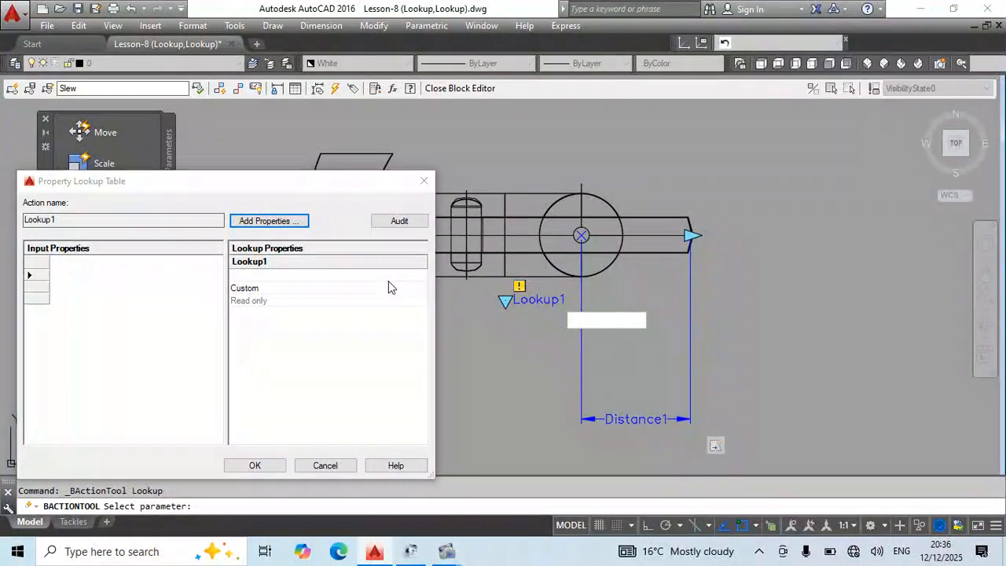
pyautogui.click(267, 222)
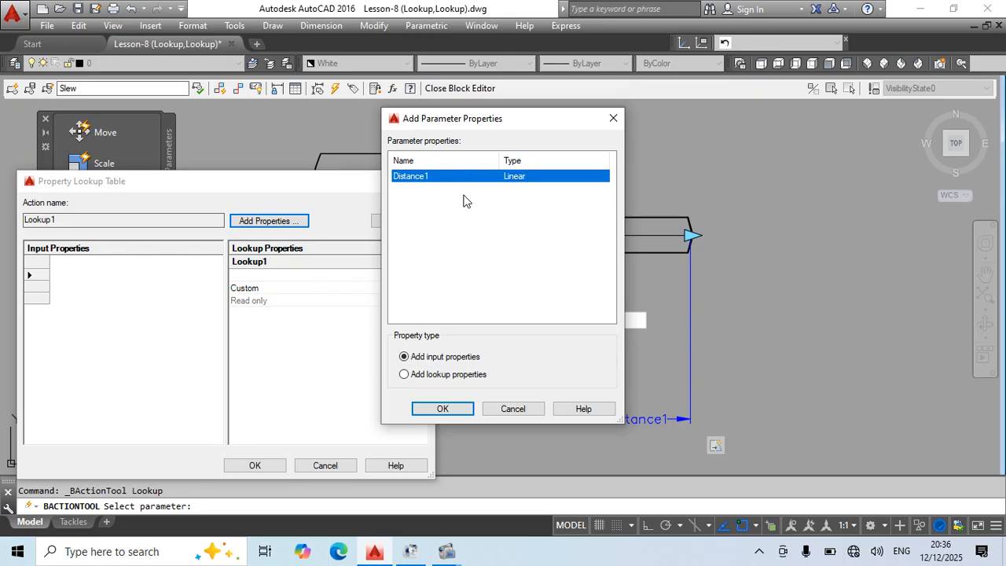
pyautogui.click(442, 409)
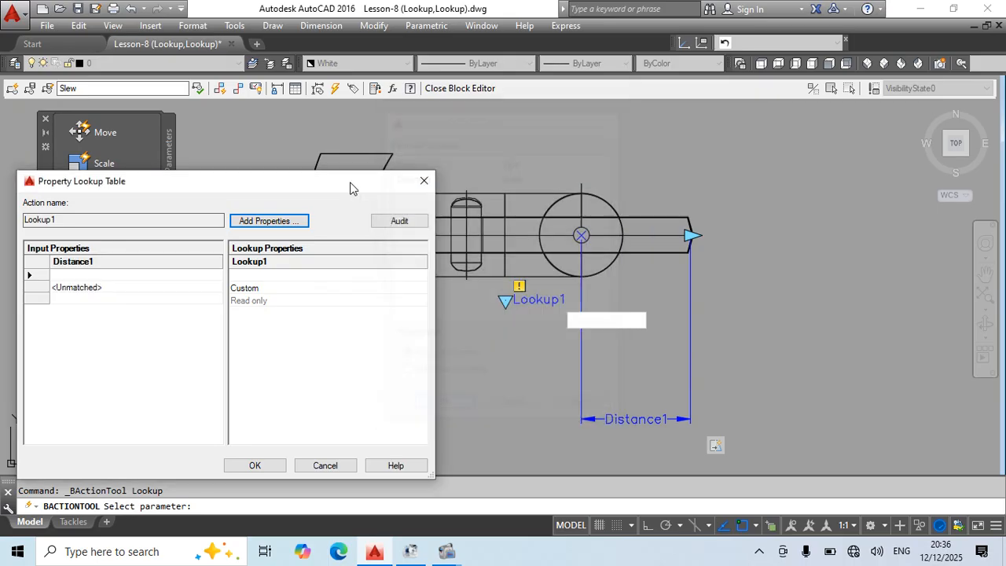
# Enter 5000, 6000, 7000, 8000, 9000 and 10000 as the Distance1 input values in the lookup table.
pyautogui.moveTo(296, 190); pyautogui.dragTo(627, 127)
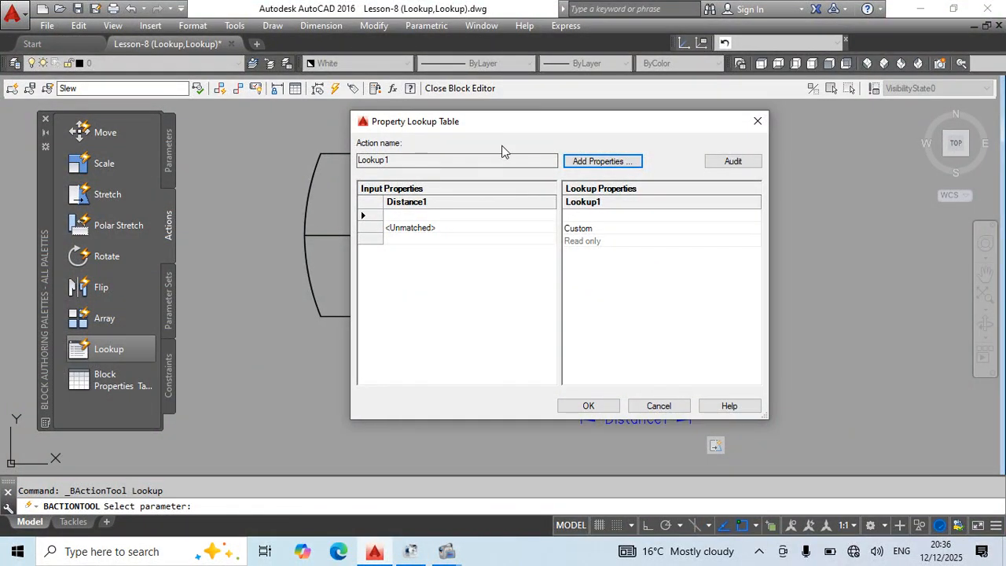
pyautogui.moveTo(506, 124); pyautogui.dragTo(316, 289)
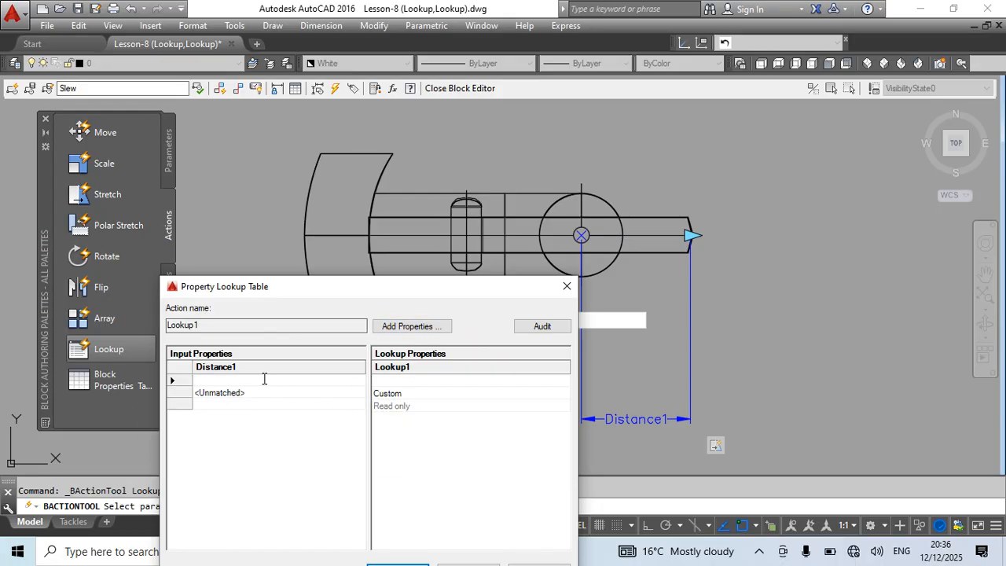
pyautogui.write('5')
pyautogui.write('5')
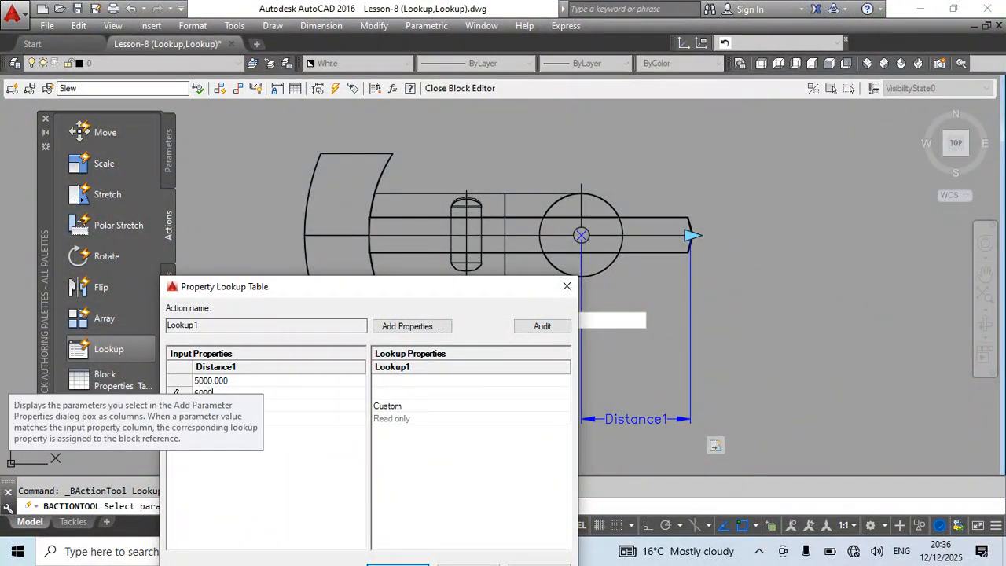
pyautogui.write('7000.000')
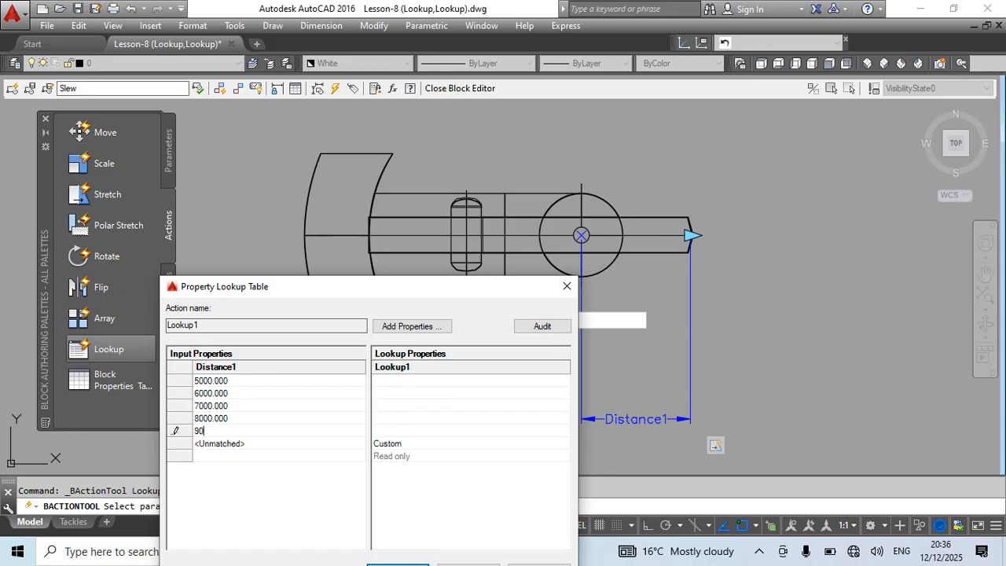
pyautogui.press('Return')
pyautogui.write('10000')
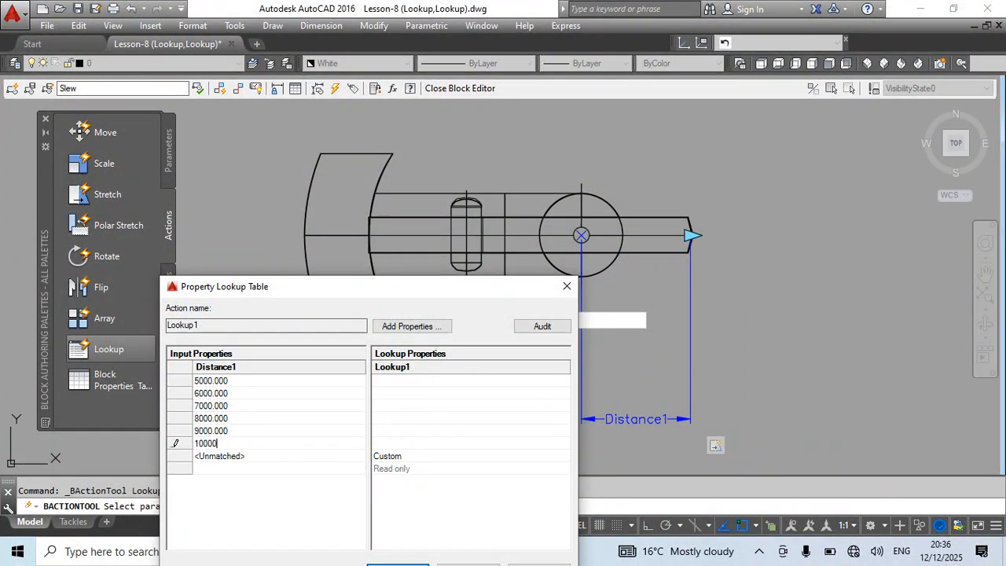
# Label the six distances R5, R6, R7, R8, R9 and R10 in the Lookup1 column and accept the table.
pyautogui.click(398, 383)
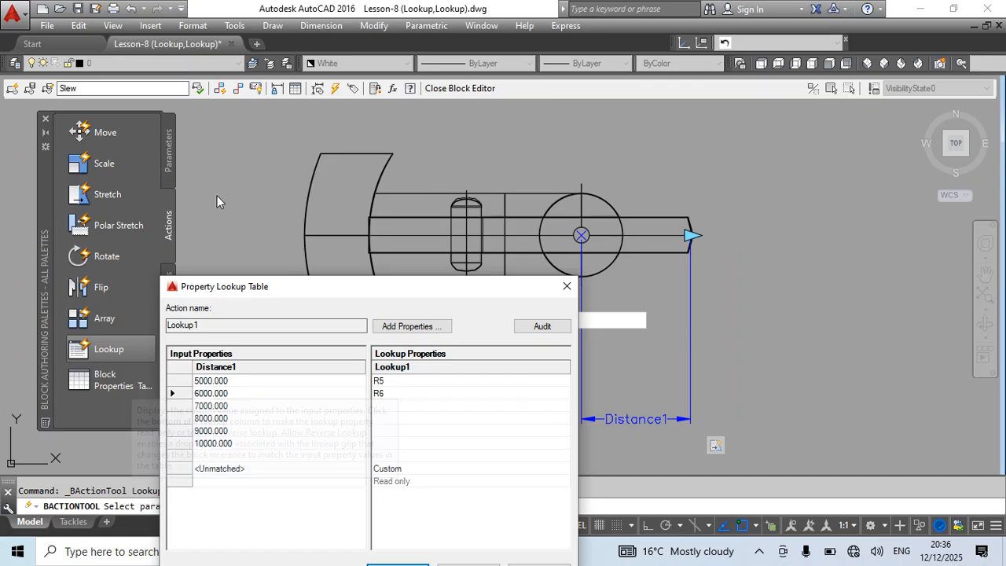
pyautogui.press('Return')
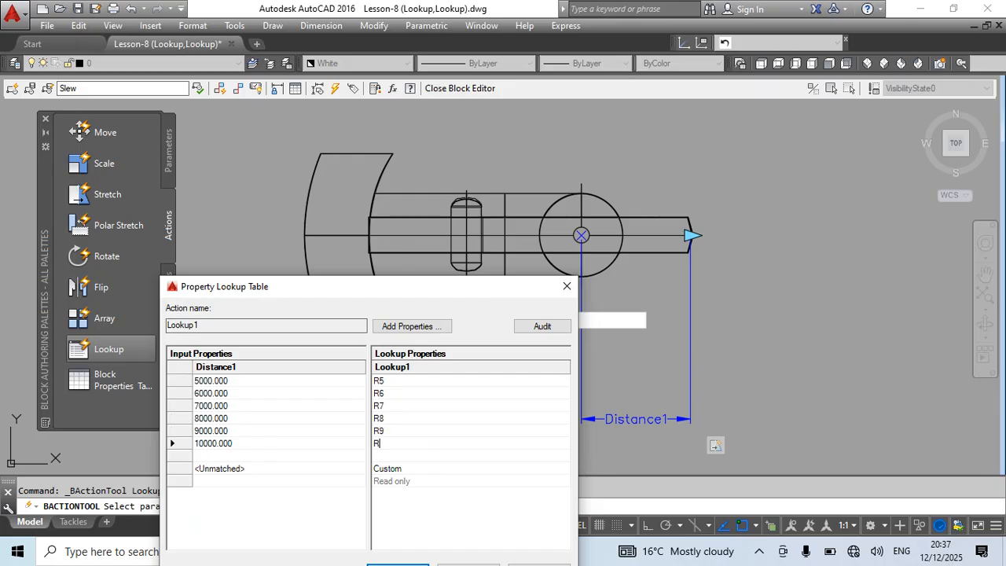
pyautogui.moveTo(370, 281); pyautogui.dragTo(435, 139)
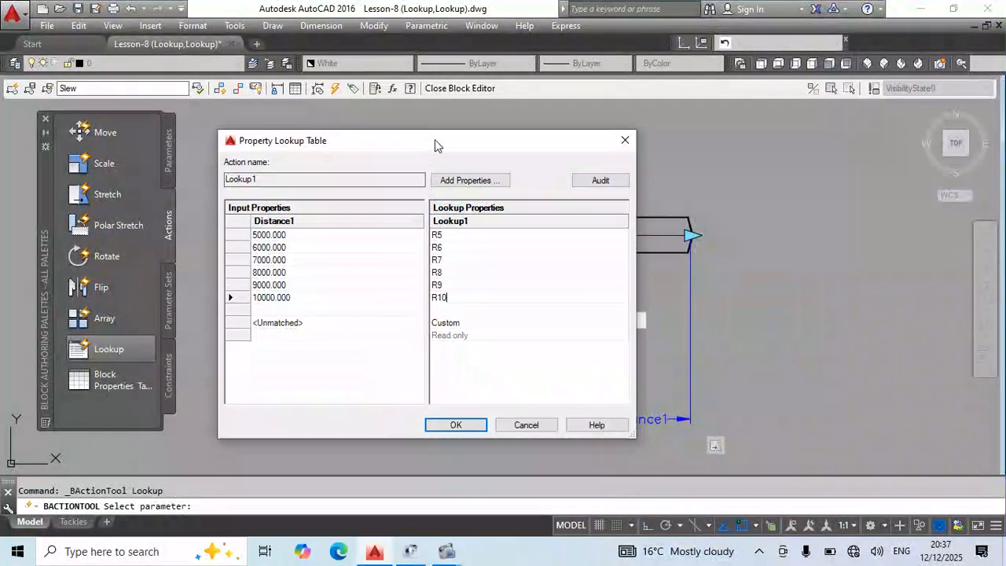
pyautogui.click(456, 421)
# Close the Block Editor and save the lookup table to the Slew block.
pyautogui.write('b')
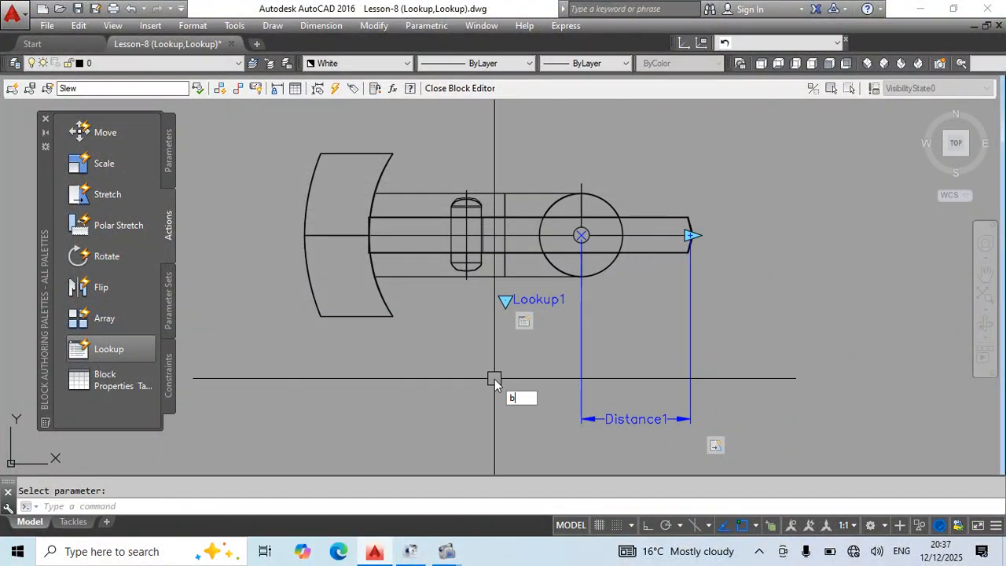
pyautogui.write('c')
pyautogui.press('Return')
pyautogui.press('Return')
# Stretch the Slew block's boom with its linear grip to about 19100 from the slewing center, and extend it further.
pyautogui.click(504, 259)
pyautogui.scroll(2, 471, 272)
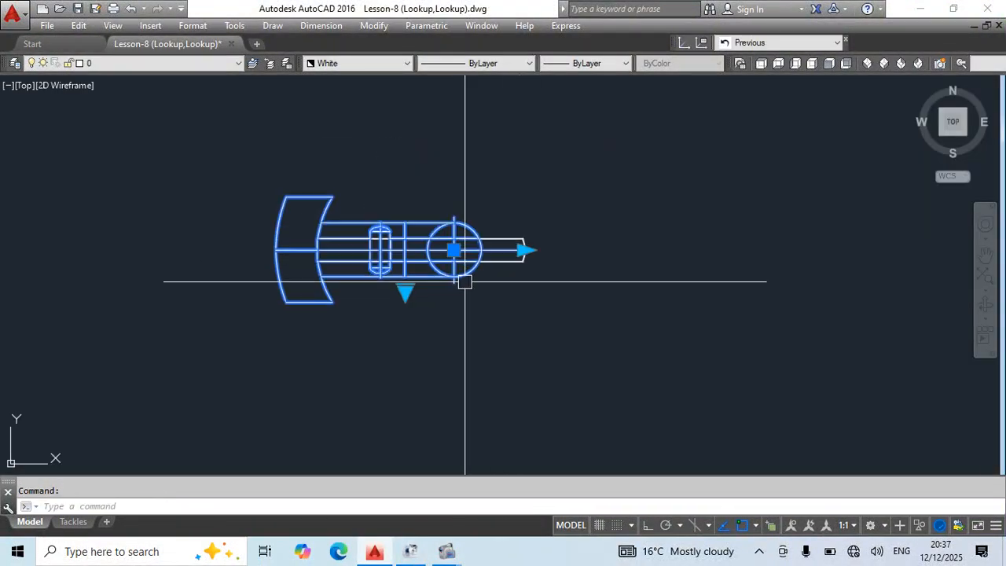
pyautogui.moveTo(524, 250); pyautogui.dragTo(401, 255, button='middle')
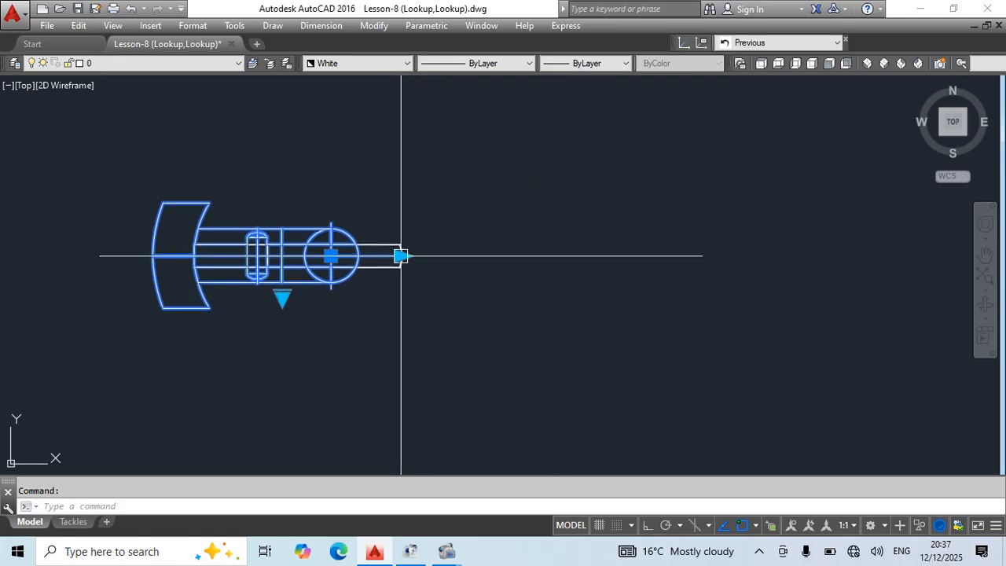
pyautogui.click(401, 256)
pyautogui.scroll(-2, 589, 256)
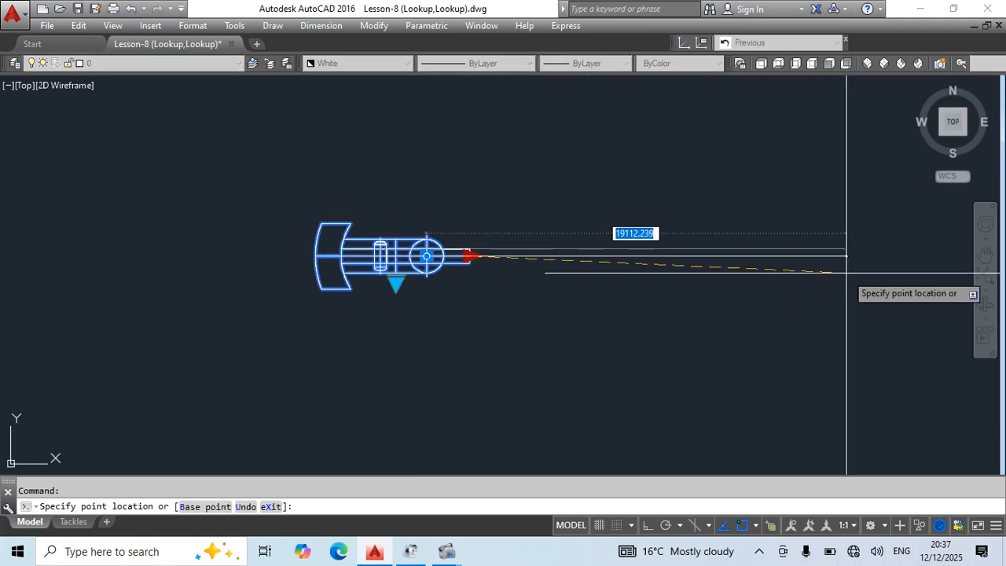
pyautogui.click(847, 274)
pyautogui.moveTo(798, 306); pyautogui.dragTo(577, 314, button='middle')
pyautogui.click(635, 264)
pyautogui.click(736, 265)
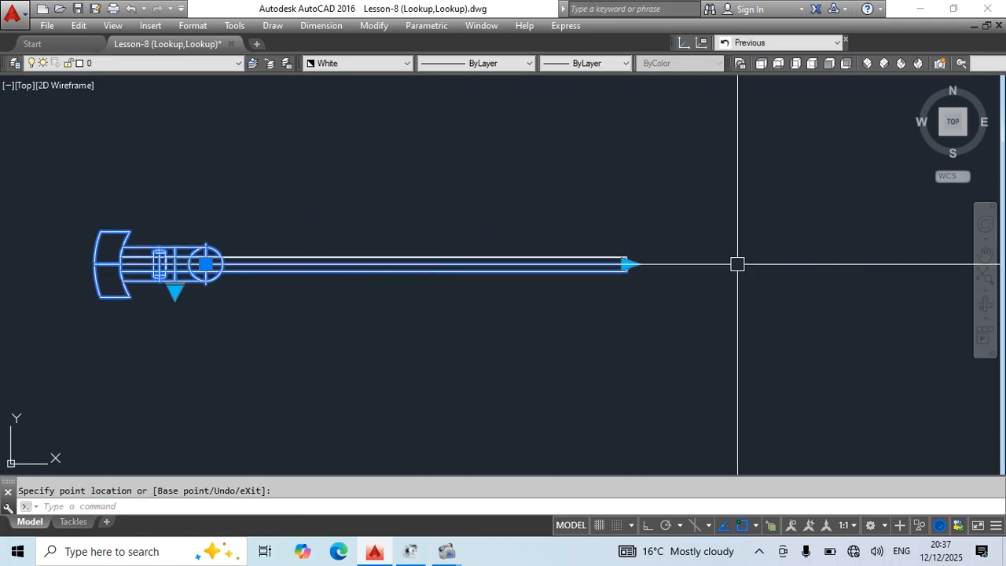
# Test the Slew block's linear grip by extending the boom further outward and pulling it back to a much shorter length.
pyautogui.click(635, 266)
pyautogui.scroll(2, 638, 265)
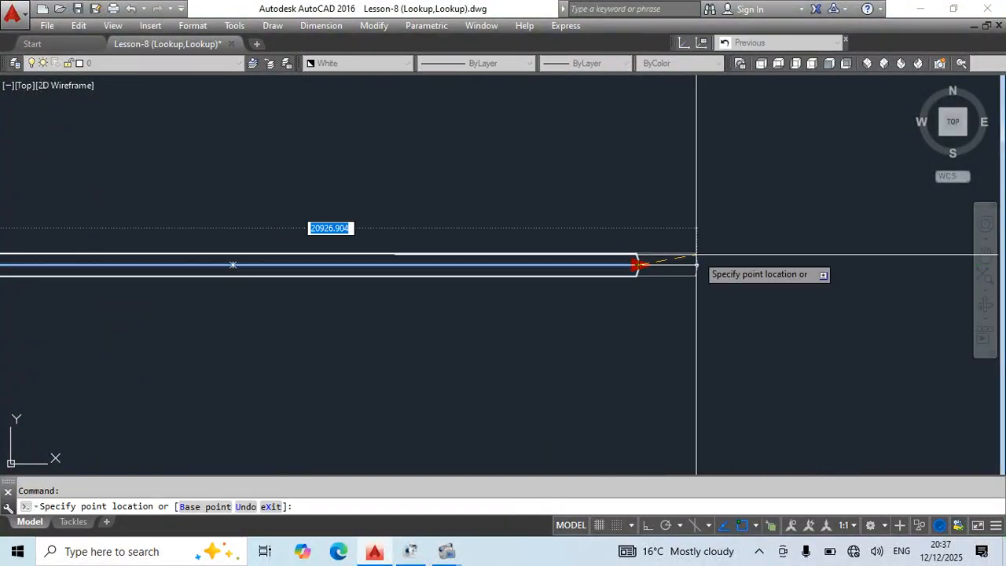
pyautogui.scroll(-2, 667, 259)
pyautogui.click(775, 271)
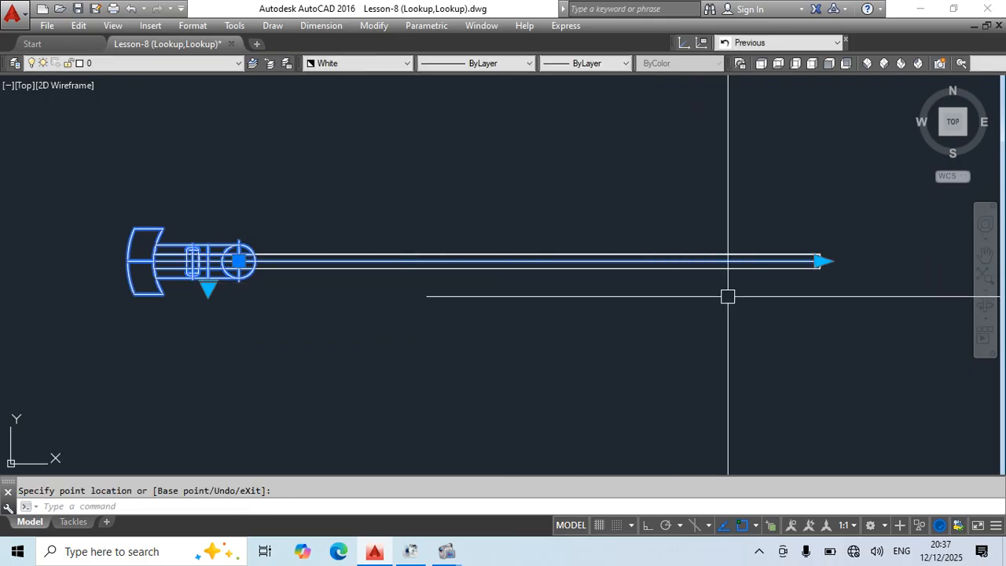
pyautogui.moveTo(844, 259); pyautogui.dragTo(463, 285, button='middle')
pyautogui.scroll(-5, 505, 285)
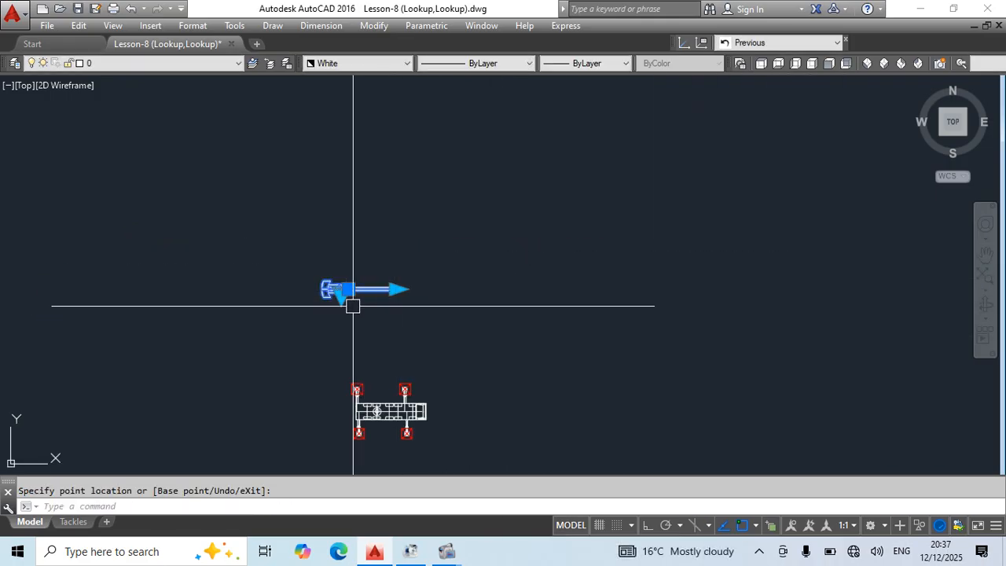
# Run the Slew block's lookup grip through the radius options R5, R6, R7, R8, R9 and R10.
pyautogui.scroll(5, 353, 305)
pyautogui.click(267, 250)
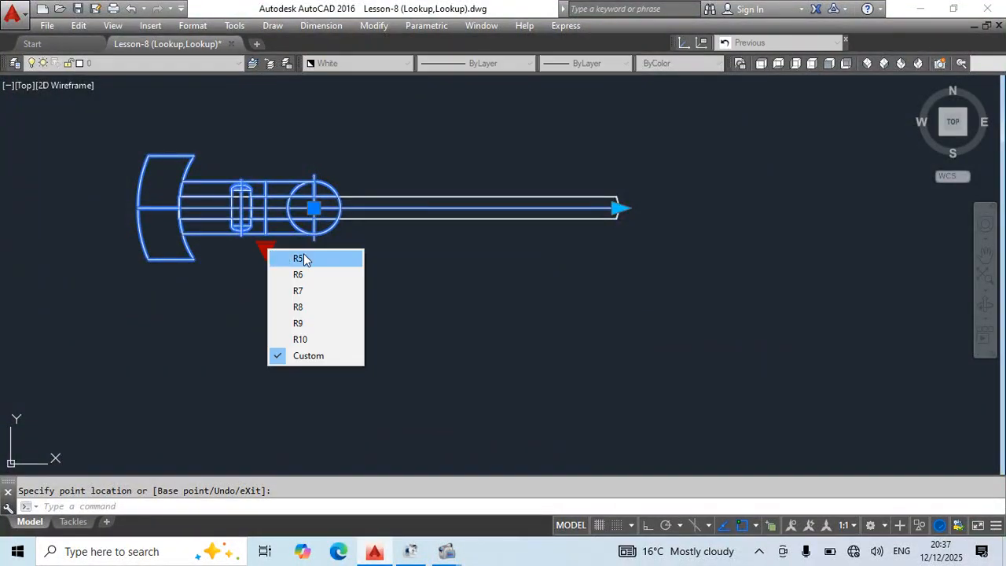
pyautogui.click(289, 263)
pyautogui.click(263, 246)
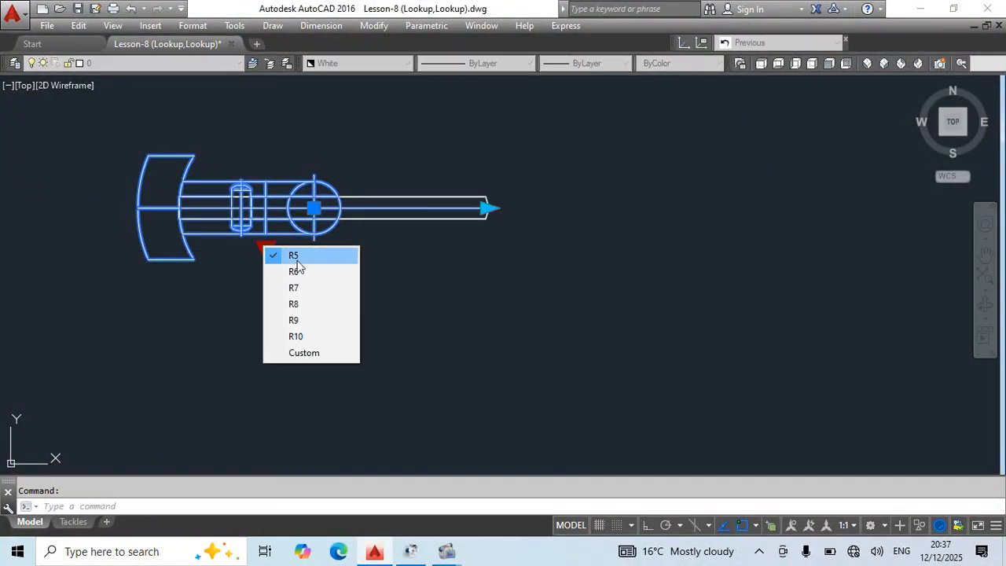
pyautogui.click(294, 271)
pyautogui.click(270, 250)
pyautogui.click(300, 291)
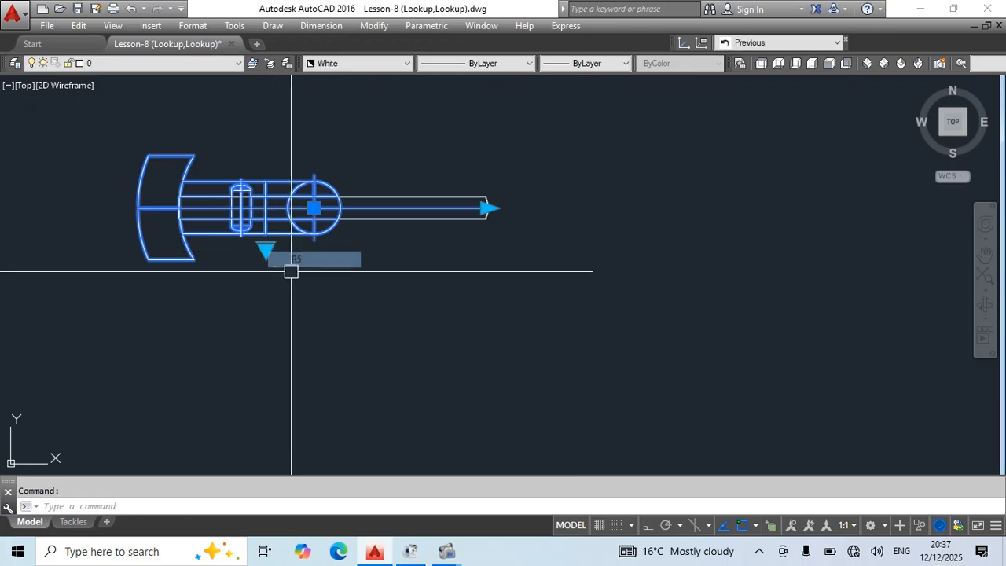
pyautogui.click(267, 249)
pyautogui.click(301, 311)
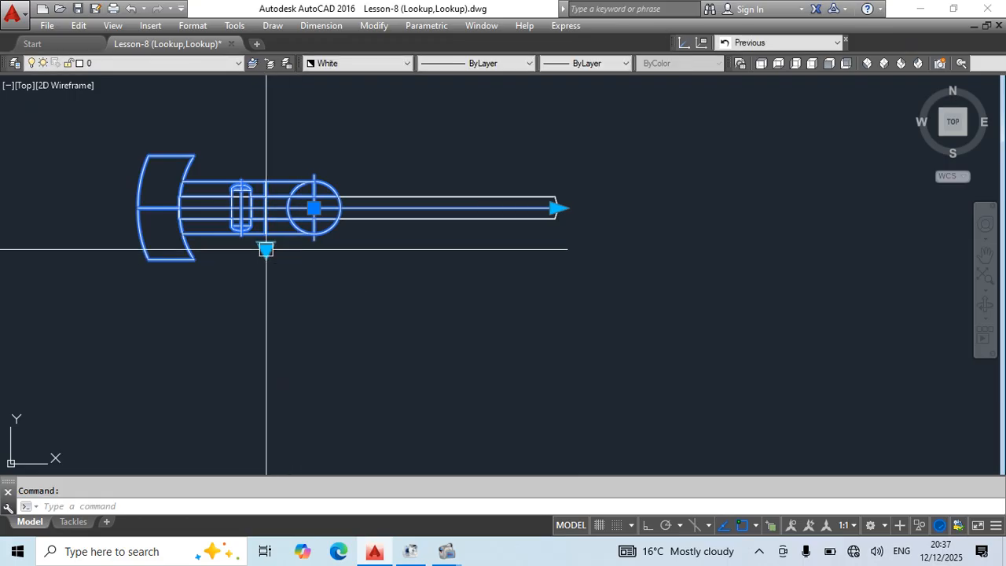
pyautogui.click(267, 249)
pyautogui.click(300, 325)
pyautogui.click(267, 249)
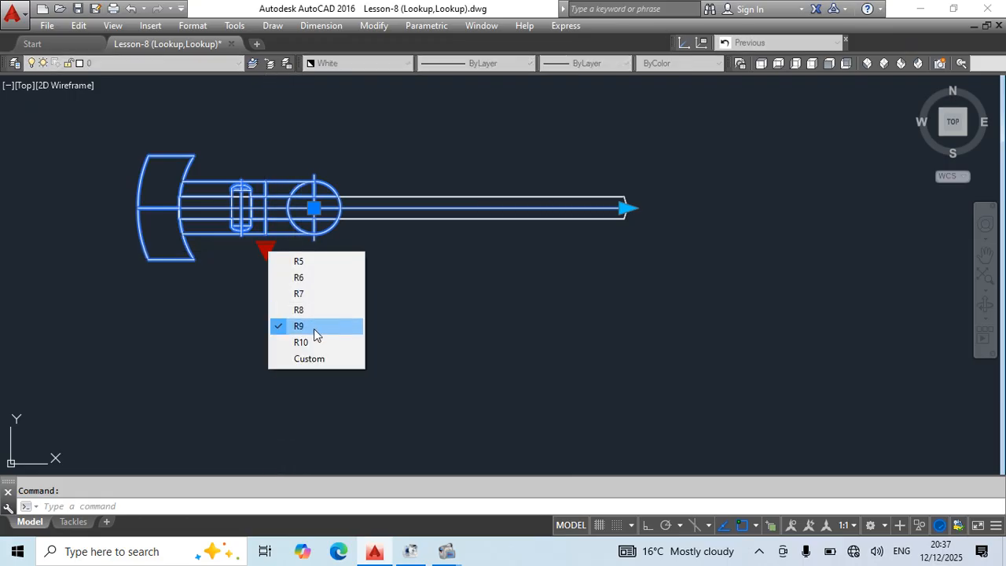
pyautogui.click(306, 341)
# Add a linear dimension below the boom from the slewing center to the small circle at the boom tip.
pyautogui.write('dii')
pyautogui.press('Return')
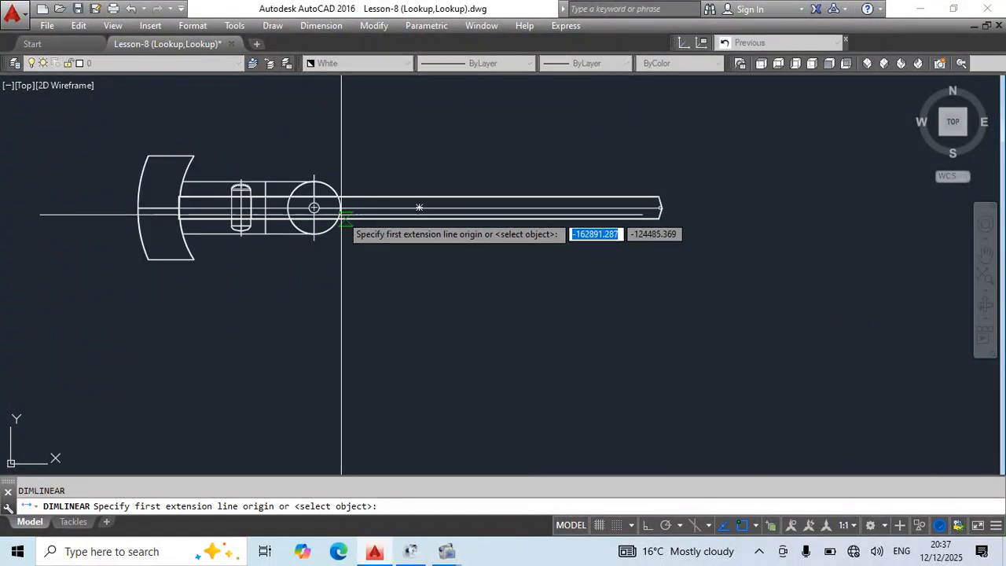
pyautogui.scroll(4, 306, 211)
pyautogui.click(343, 203)
pyautogui.scroll(-6, 492, 263)
pyautogui.scroll(6, 678, 274)
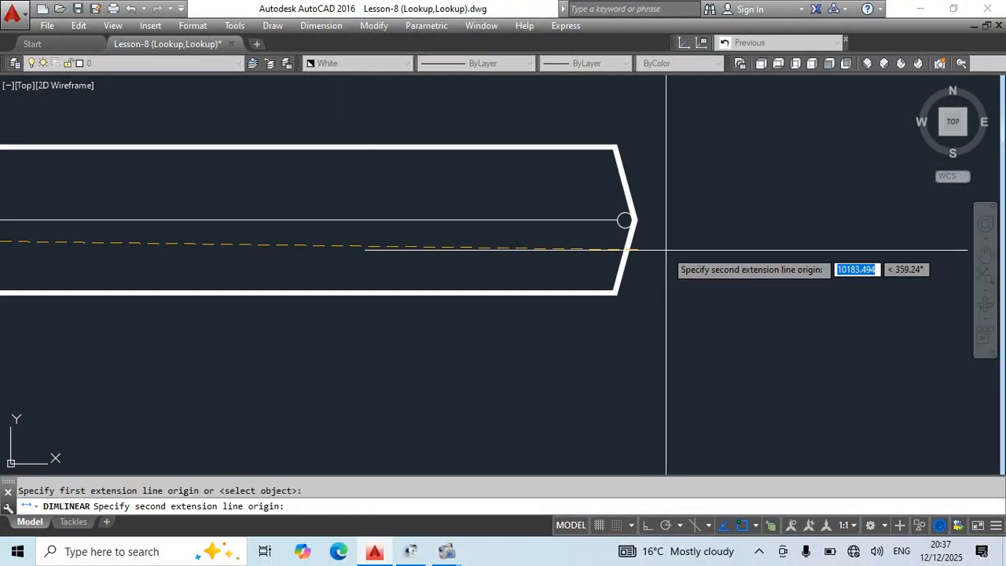
pyautogui.click(624, 217)
pyautogui.scroll(-4, 623, 218)
pyautogui.click(624, 299)
# Erase the boom length dimension.
pyautogui.click(512, 329)
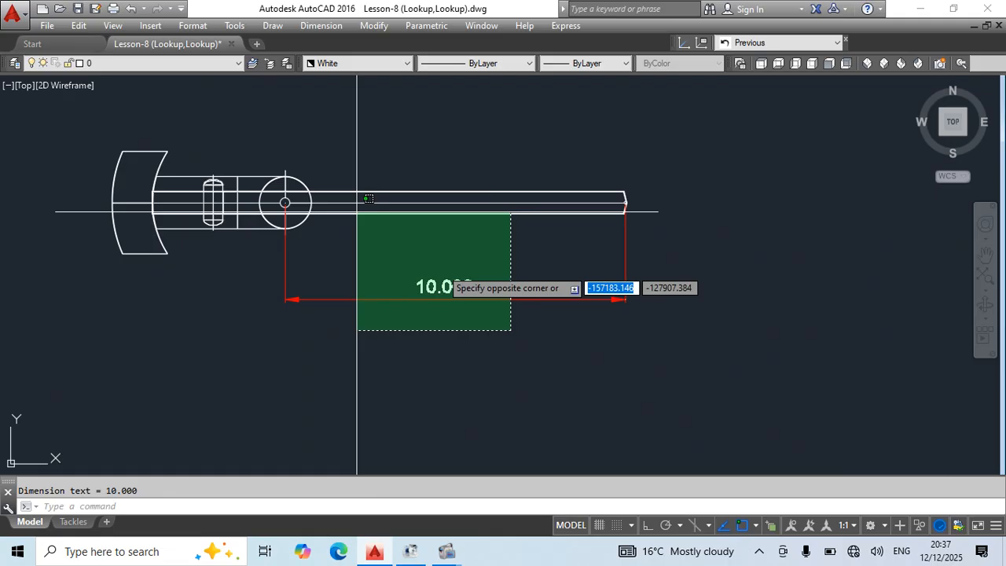
pyautogui.click(357, 219)
pyautogui.press('Escape')
pyautogui.click(442, 295)
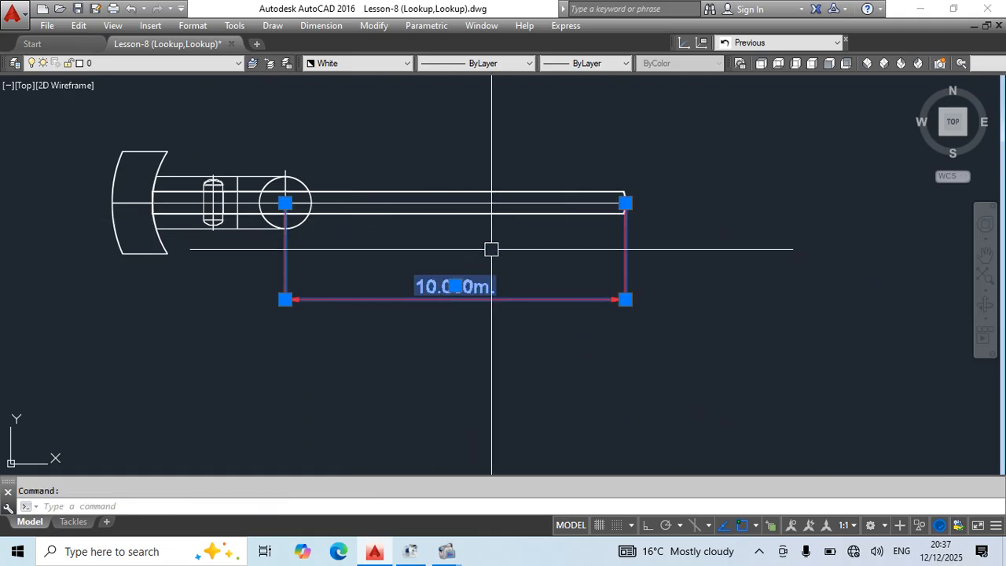
pyautogui.scroll(-6, 416, 157)
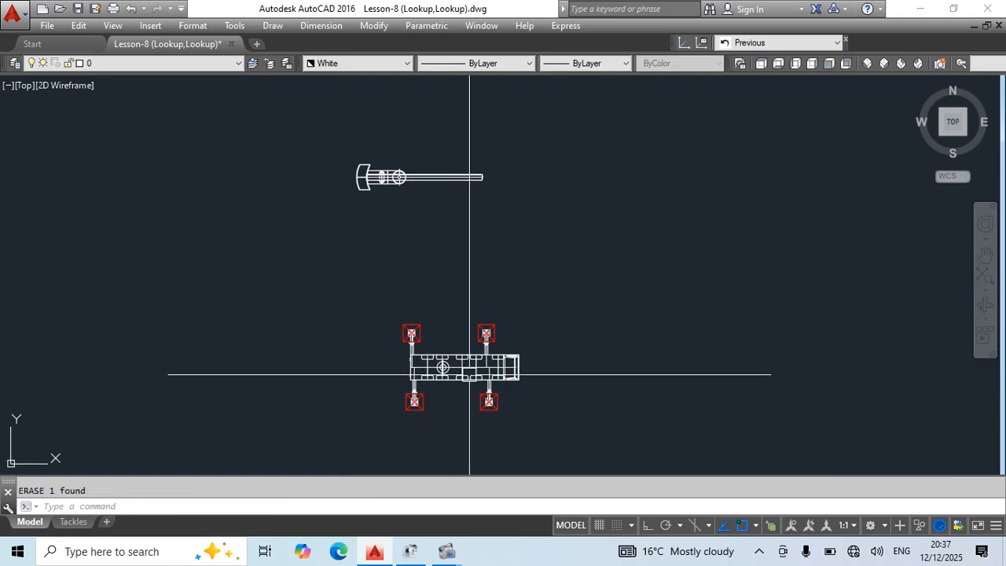
# Define the front-view crane objects as a block named Crane Front, with the chassis top edge's midpoint as base point.
pyautogui.moveTo(514, 386); pyautogui.dragTo(531, 262, button='middle')
pyautogui.moveTo(404, 260); pyautogui.dragTo(572, 288, button='middle')
pyautogui.moveTo(511, 328); pyautogui.dragTo(577, 269, button='middle')
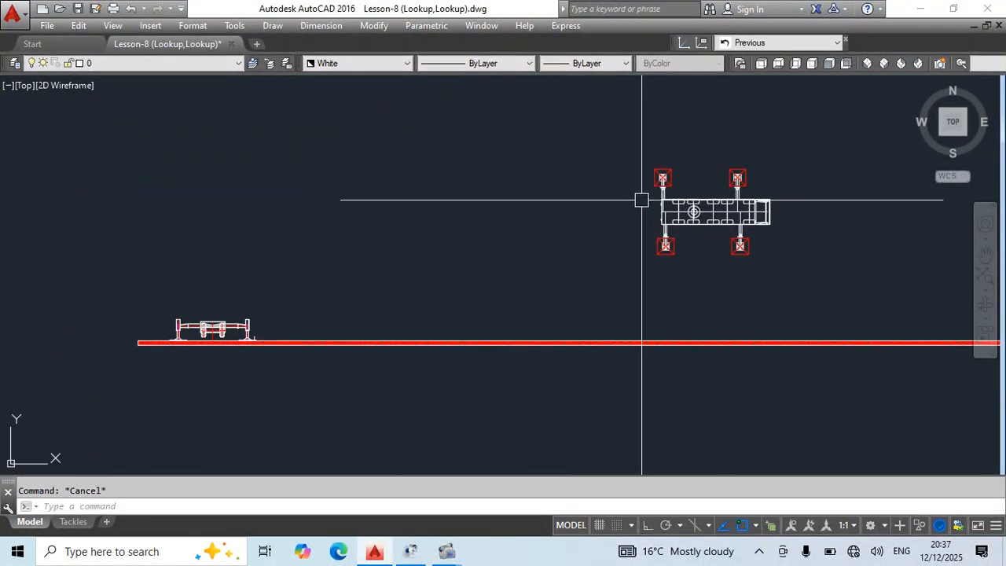
pyautogui.scroll(4, 329, 271)
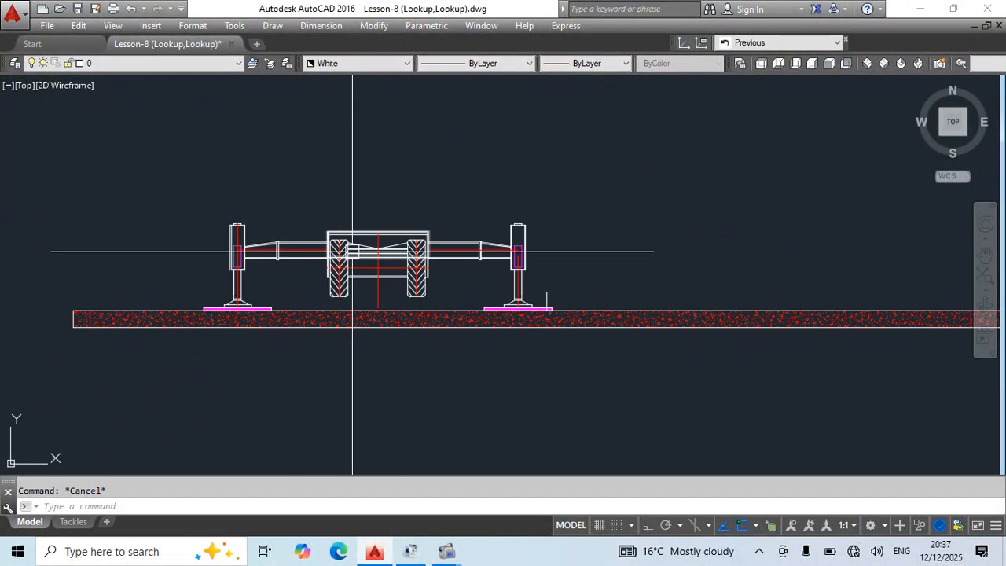
pyautogui.click(171, 153)
pyautogui.click(656, 376)
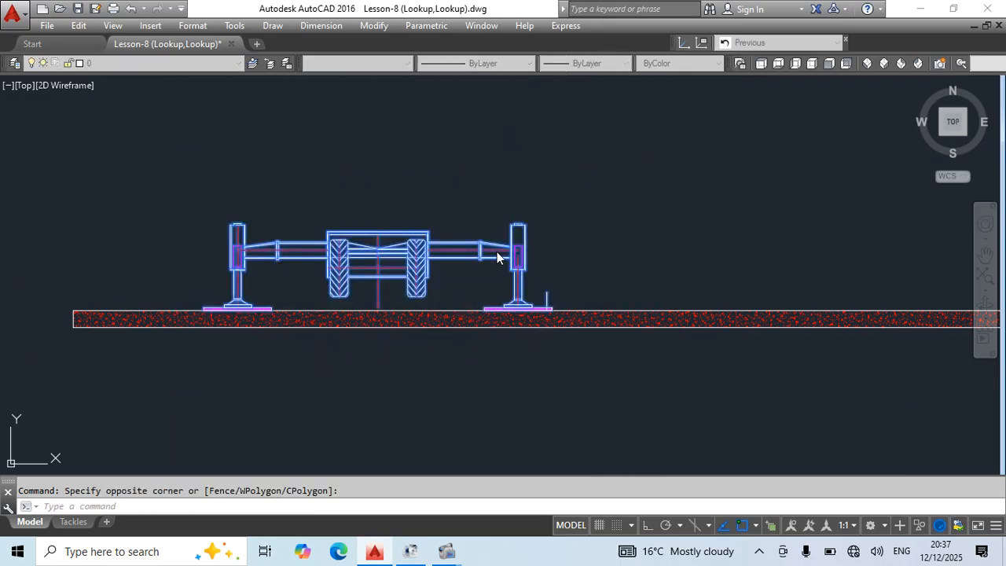
pyautogui.write('b')
pyautogui.press('Return')
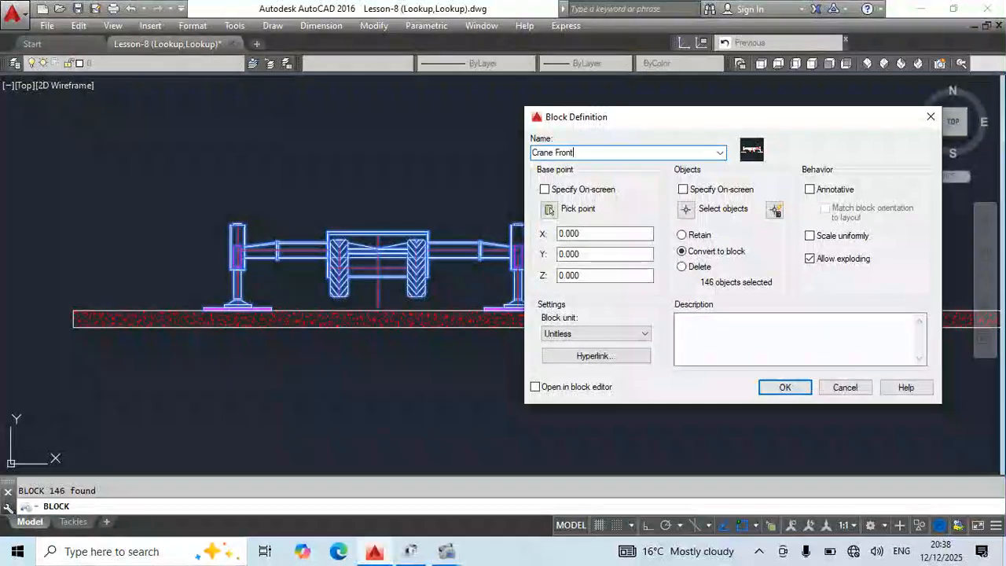
pyautogui.click(548, 210)
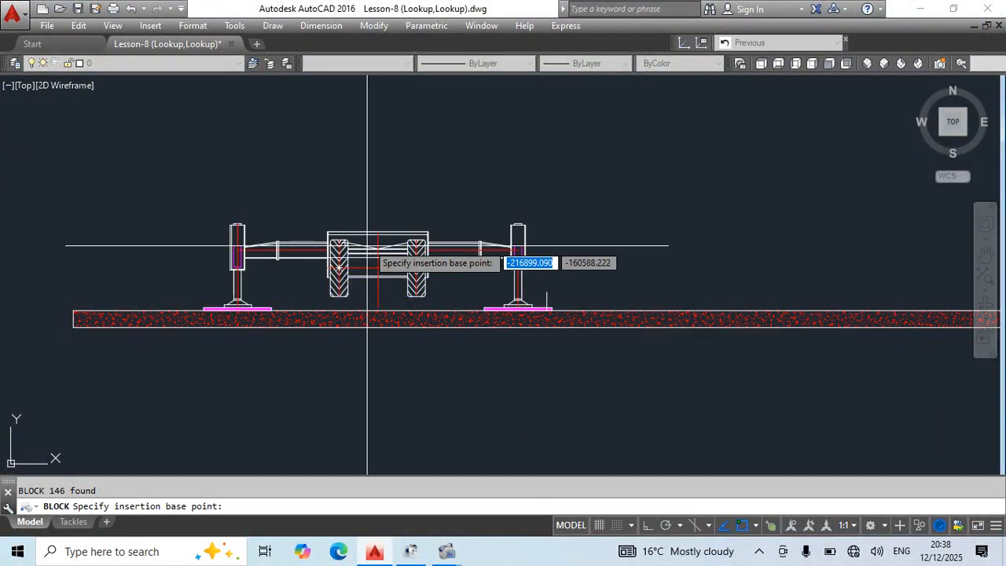
pyautogui.scroll(4, 366, 262)
pyautogui.click(382, 269)
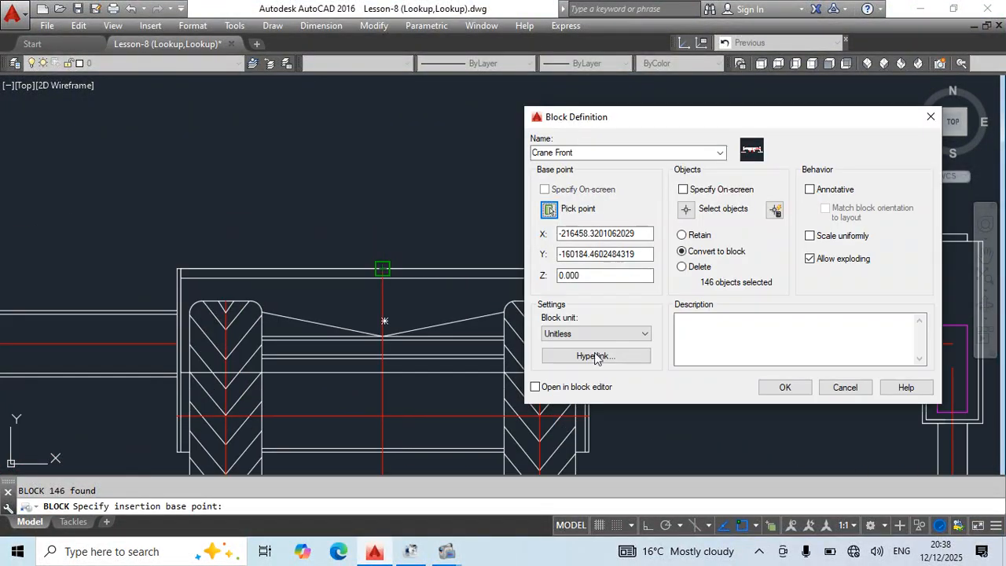
pyautogui.click(792, 392)
# Open the Crane Front block in the Block Editor.
pyautogui.scroll(-5, 408, 234)
pyautogui.doubleClick(434, 275)
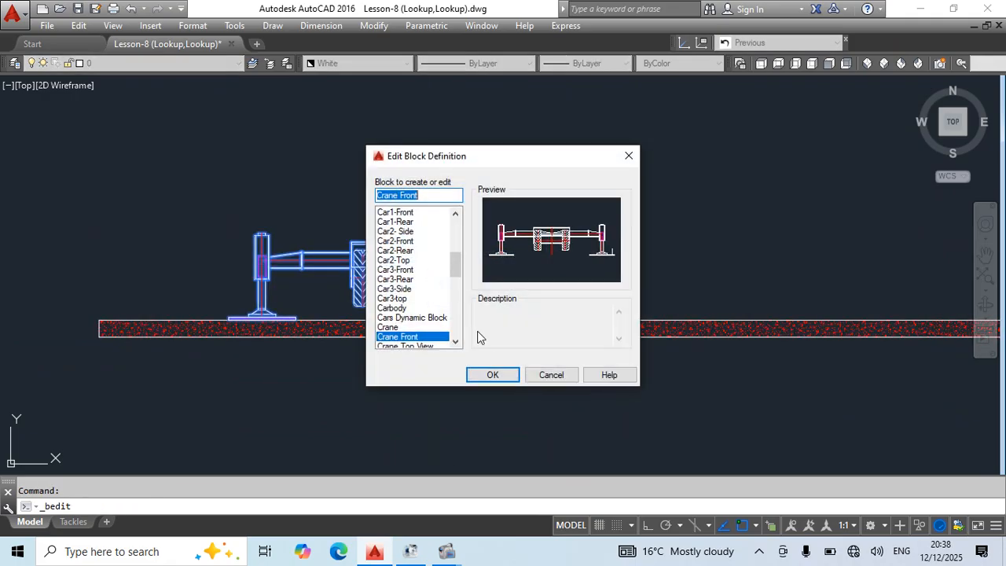
pyautogui.click(493, 375)
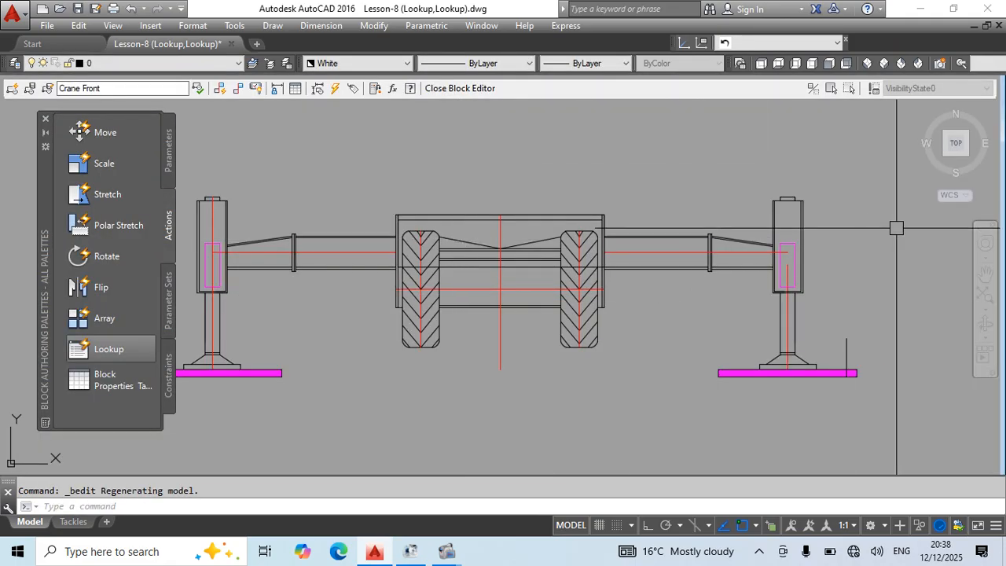
# Draw a horizontal construction line along the upper edge of the right outrigger's inner beam.
pyautogui.scroll(6, 786, 236)
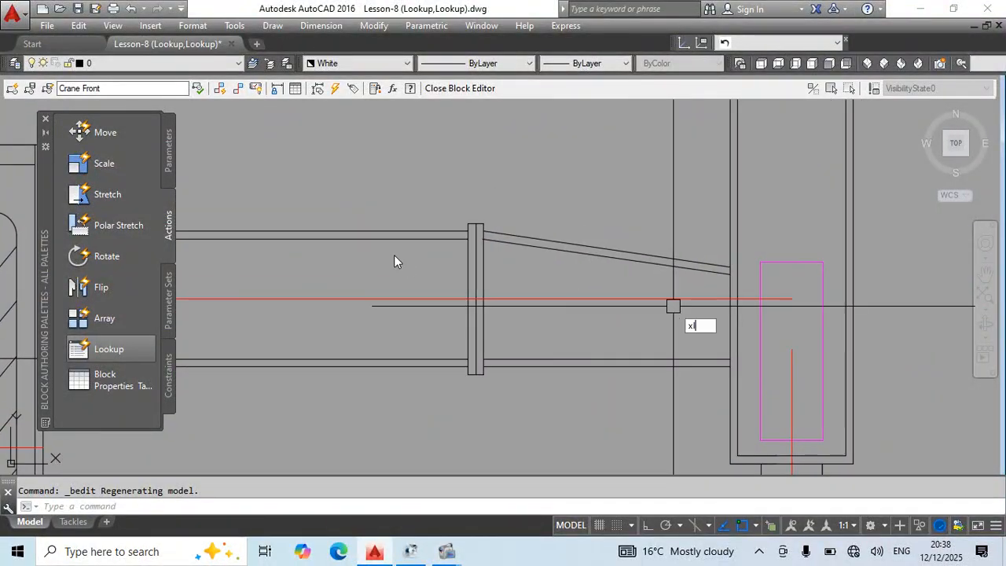
pyautogui.write('xl')
pyautogui.press('Return')
pyautogui.click(452, 231)
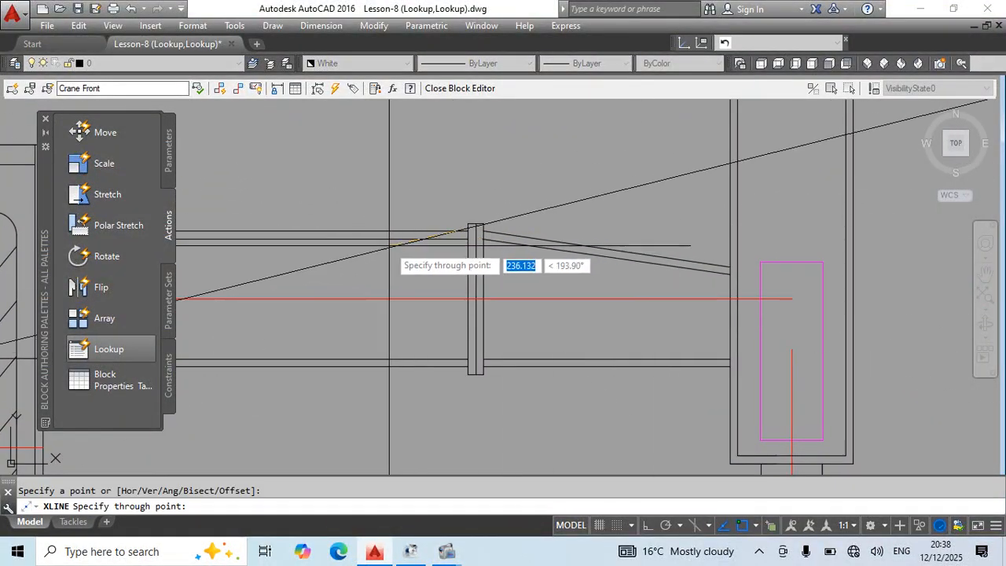
pyautogui.press('Escape')
pyautogui.scroll(4, 743, 260)
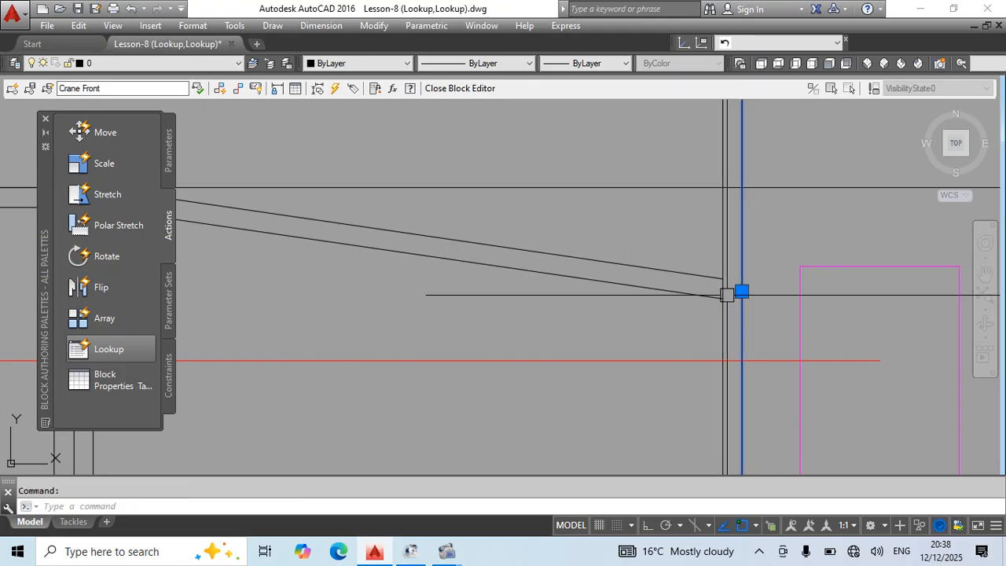
pyautogui.press('Escape')
# Turn on Ortho and draw a second horizontal construction line along the lower line of the inner beam's top flange.
pyautogui.moveTo(738, 274); pyautogui.dragTo(932, 301, button='middle')
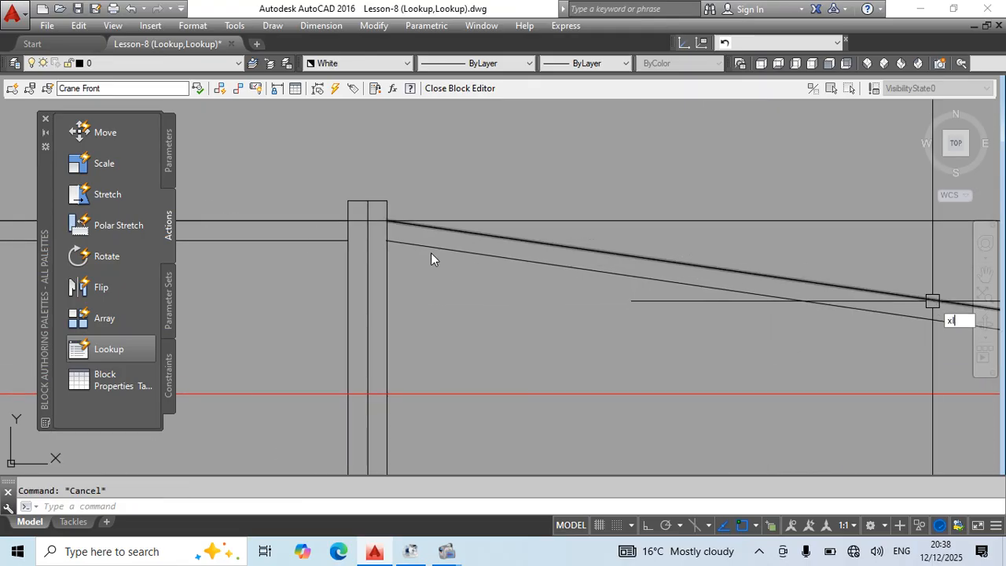
pyautogui.write('xl')
pyautogui.press('Return')
pyautogui.click(344, 240)
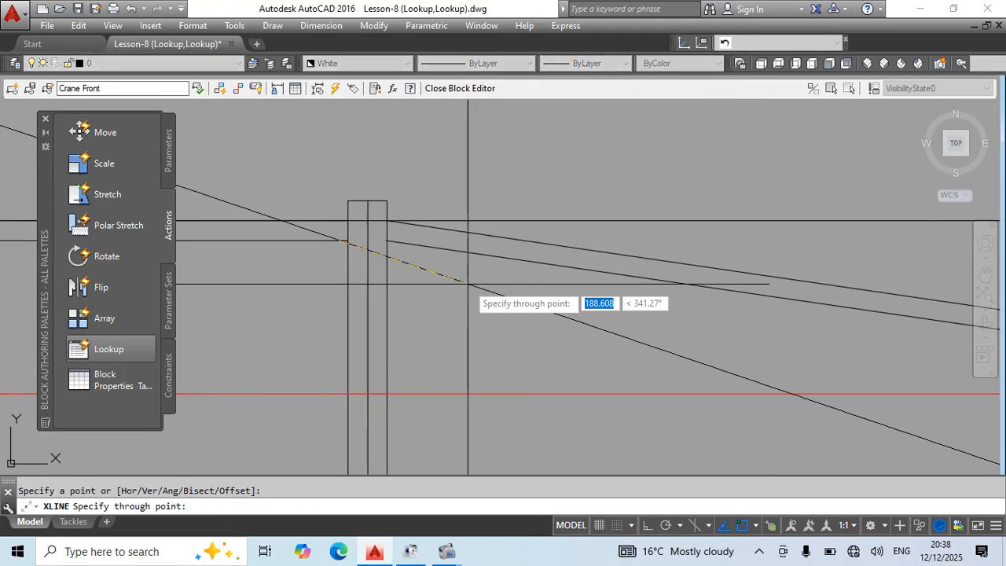
pyautogui.click(647, 527)
pyautogui.click(534, 311)
pyautogui.press('Escape')
# Stretch the outer ends of the right outrigger's two sloping lines up to the construction lines, making them horizontal.
pyautogui.moveTo(944, 351); pyautogui.dragTo(541, 321, button='middle')
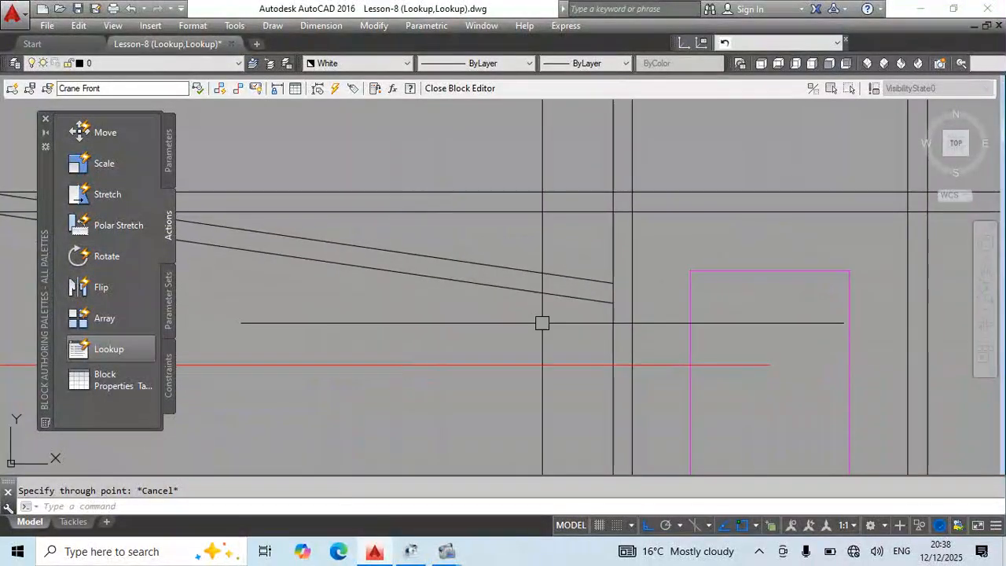
pyautogui.click(621, 271)
pyautogui.click(603, 311)
pyautogui.write('s')
pyautogui.press('Return')
pyautogui.click(614, 281)
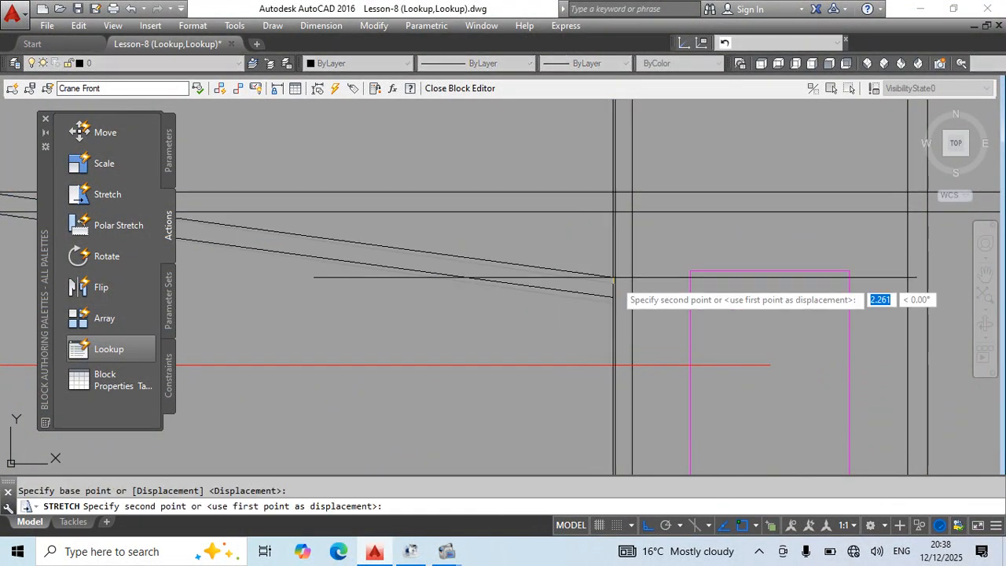
pyautogui.press('Escape')
# Erase the two horizontal construction lines.
pyautogui.scroll(-4, 611, 197)
pyautogui.click(823, 183)
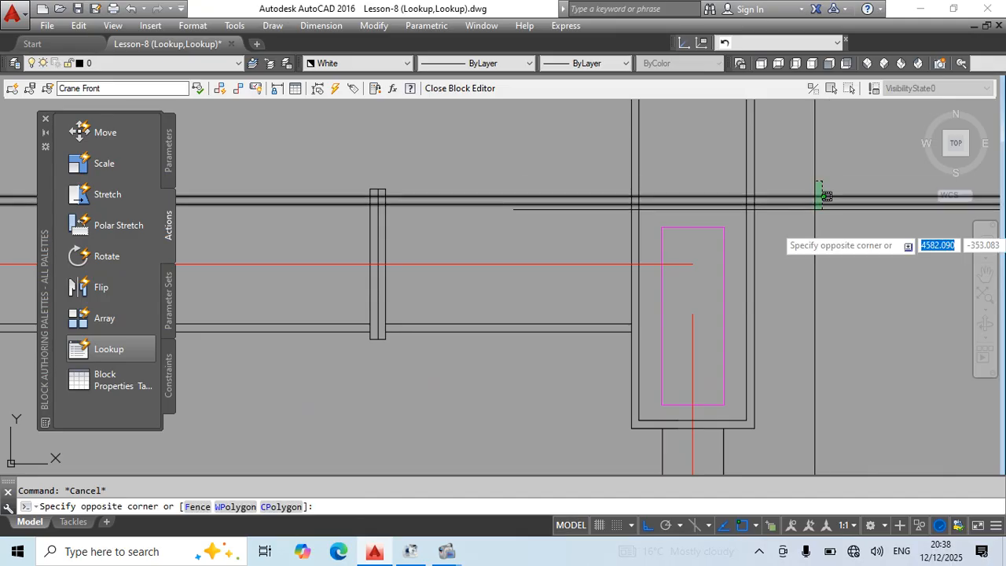
pyautogui.click(815, 209)
pyautogui.write('e')
pyautogui.press('Return')
# Move the two upper lines of the right outrigger's outer beam slightly down, below the inner beam's top flange lines.
pyautogui.scroll(-4, 702, 237)
pyautogui.scroll(-2, 723, 253)
pyautogui.scroll(6, 639, 242)
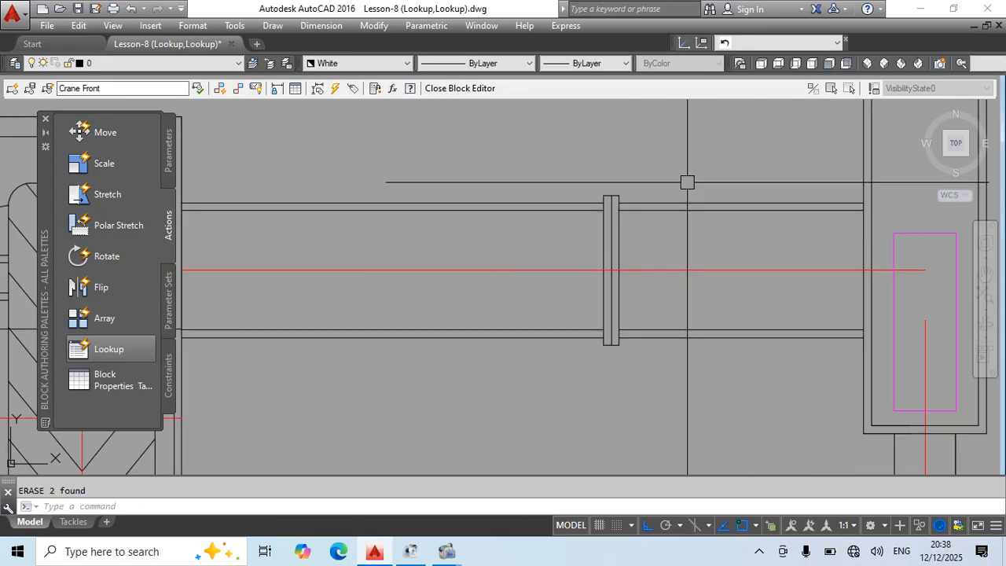
pyautogui.click(686, 185)
pyautogui.click(675, 207)
pyautogui.scroll(4, 660, 232)
pyautogui.write('m')
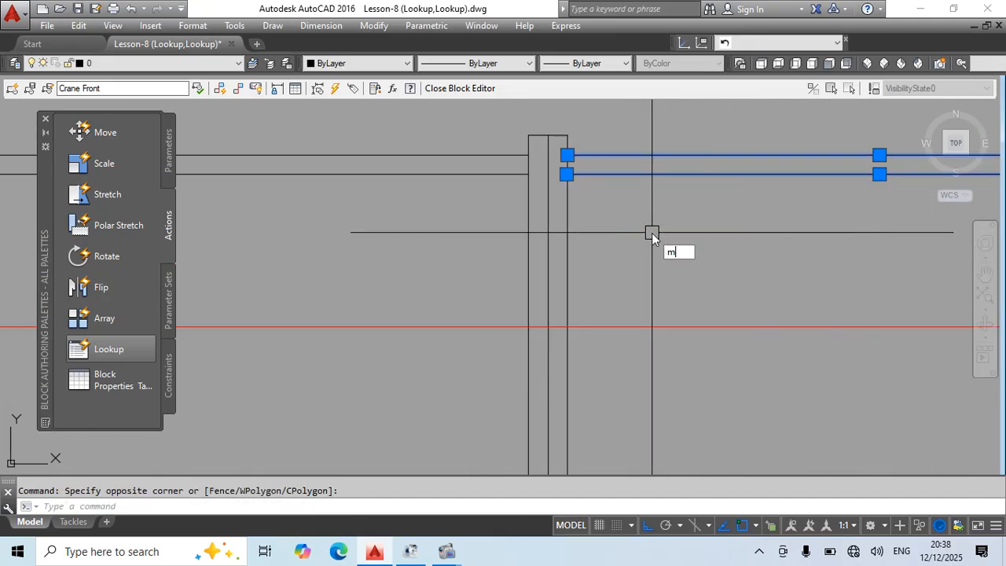
pyautogui.press('Return')
pyautogui.click(667, 198)
pyautogui.click(653, 221)
# Nudge the outer beam's two upper lines again to fine-tune their height under the inner beam's top flange.
pyautogui.click(651, 147)
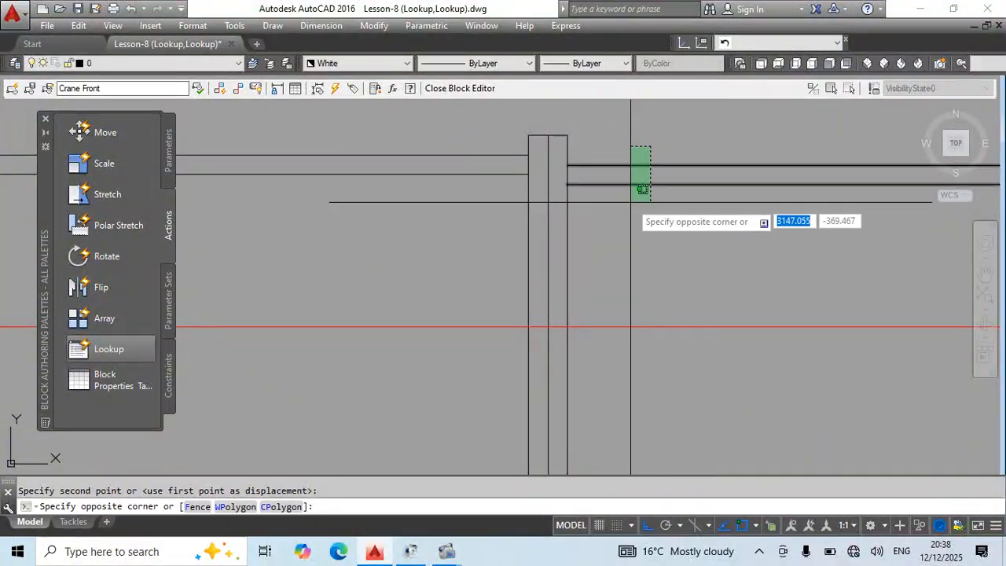
pyautogui.click(628, 203)
pyautogui.scroll(2, 621, 204)
pyautogui.write('m')
pyautogui.press('Return')
pyautogui.click(623, 204)
pyautogui.click(640, 203)
pyautogui.scroll(-3, 586, 246)
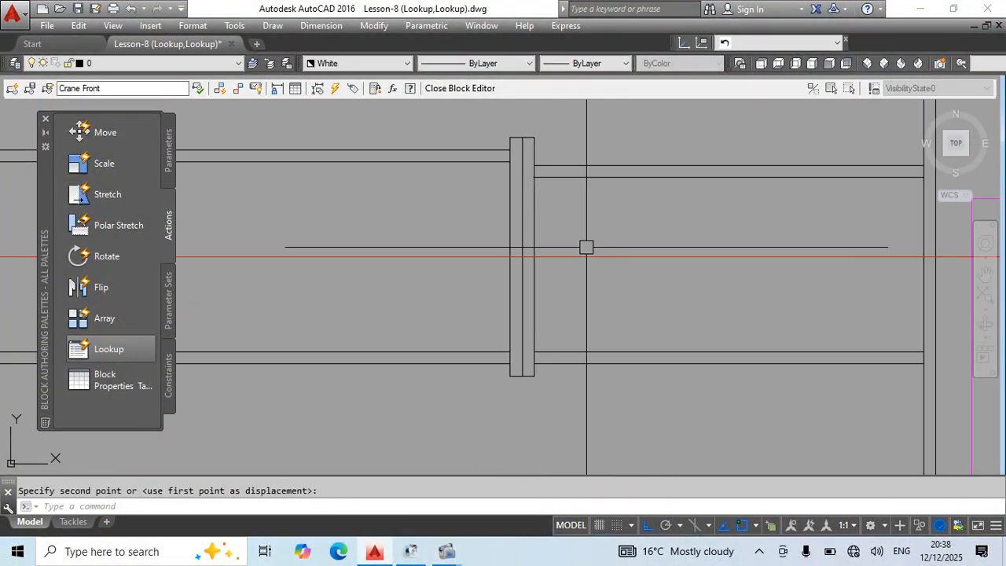
# Erase the two lower lines of the right outrigger's outer beam.
pyautogui.click(630, 331)
pyautogui.click(596, 379)
pyautogui.write('e')
pyautogui.press('Return')
# Mirror the outer beam's two upper lines about the red centerline to form its lower flange, keeping the originals.
pyautogui.click(648, 204)
pyautogui.click(606, 151)
pyautogui.write('mi')
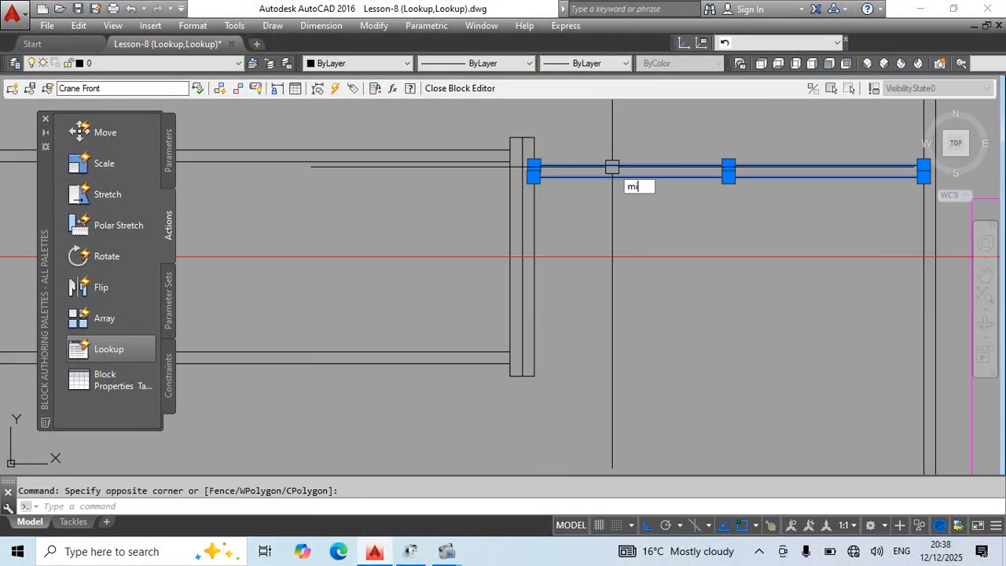
pyautogui.press('Return')
pyautogui.click(629, 257)
pyautogui.click(673, 257)
pyautogui.press('Return')
pyautogui.scroll(-5, 673, 260)
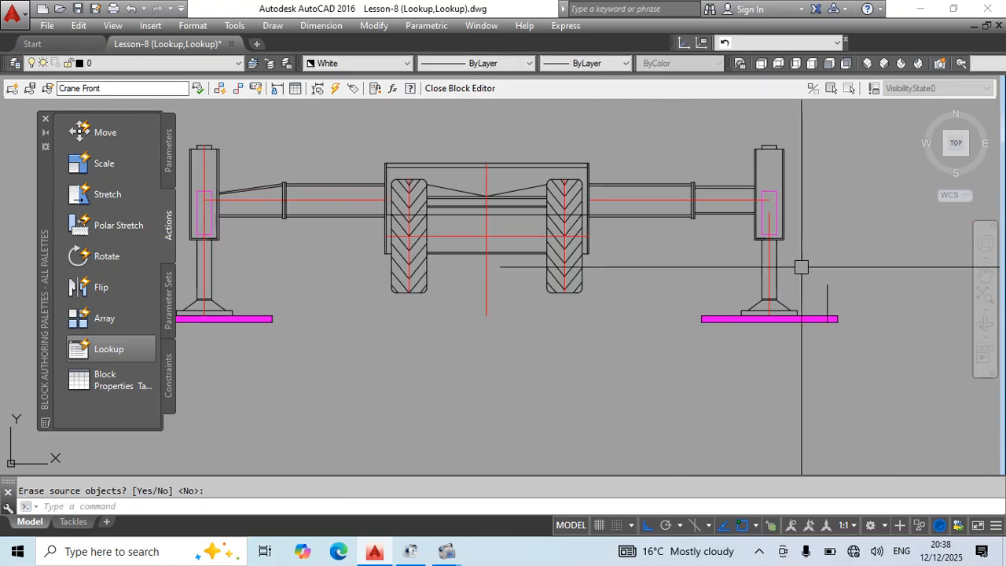
# Erase the left outrigger's outer beam, jack leg and magenta pad.
pyautogui.click(559, 390)
pyautogui.write('e')
pyautogui.press('Return')
# Mirror the right outrigger's outer beam, leg and pad about the chassis's vertical red centerline, keeping the originals.
pyautogui.moveTo(661, 377); pyautogui.dragTo(373, 350, button='middle')
pyautogui.click(623, 121)
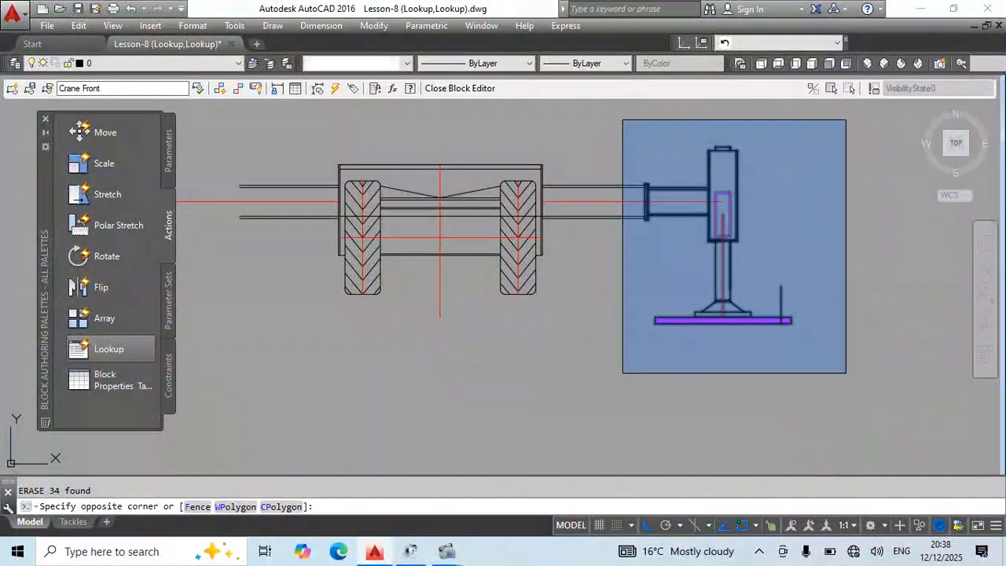
pyautogui.click(844, 372)
pyautogui.write('mi')
pyautogui.press('Return')
pyautogui.click(440, 271)
pyautogui.click(441, 280)
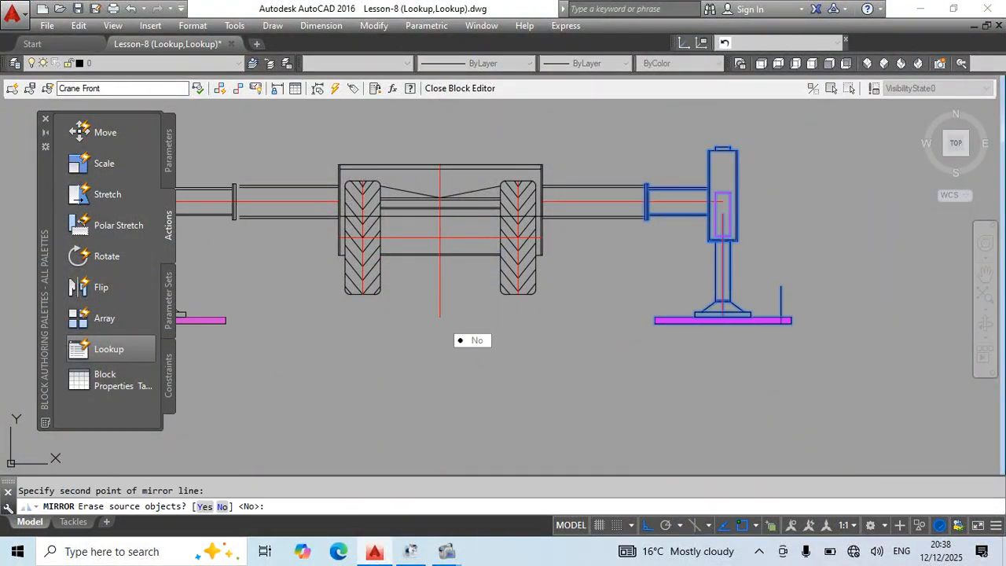
pyautogui.press('Return')
# Trim the chassis lines crossing the vertical red centerline on its left side.
pyautogui.moveTo(233, 253); pyautogui.dragTo(343, 277, button='middle')
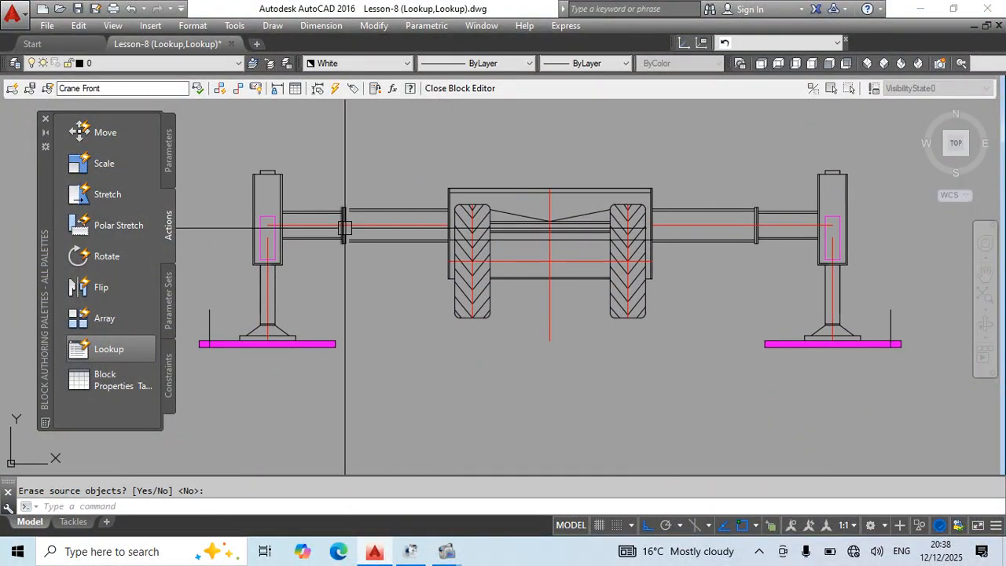
pyautogui.scroll(4, 345, 228)
pyautogui.scroll(-2, 442, 344)
pyautogui.moveTo(541, 367); pyautogui.dragTo(463, 272, button='middle')
pyautogui.moveTo(597, 235); pyautogui.dragTo(458, 230, button='middle')
pyautogui.scroll(-3, 594, 222)
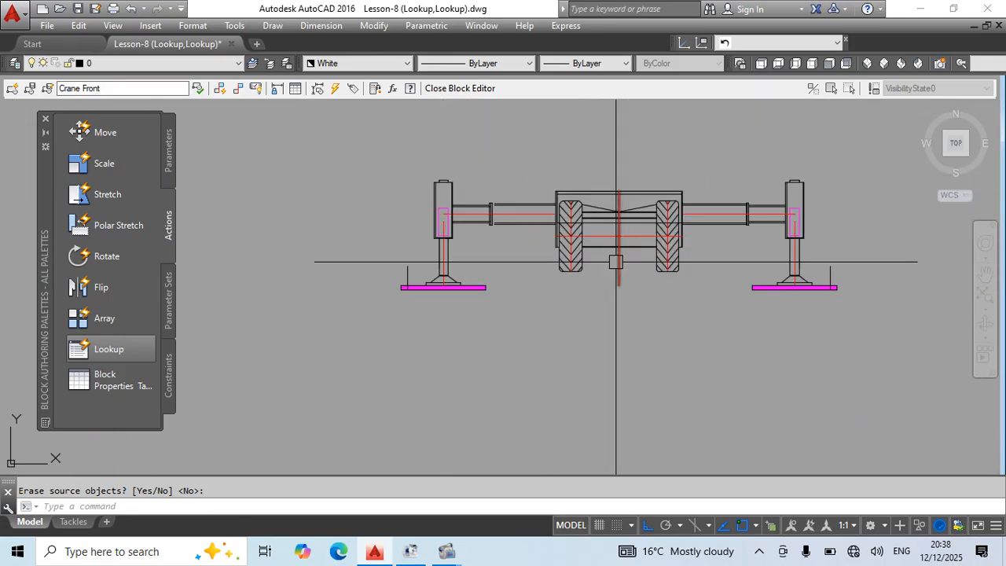
pyautogui.press('Return')
pyautogui.press('Return')
pyautogui.scroll(4, 619, 200)
pyautogui.click(606, 152)
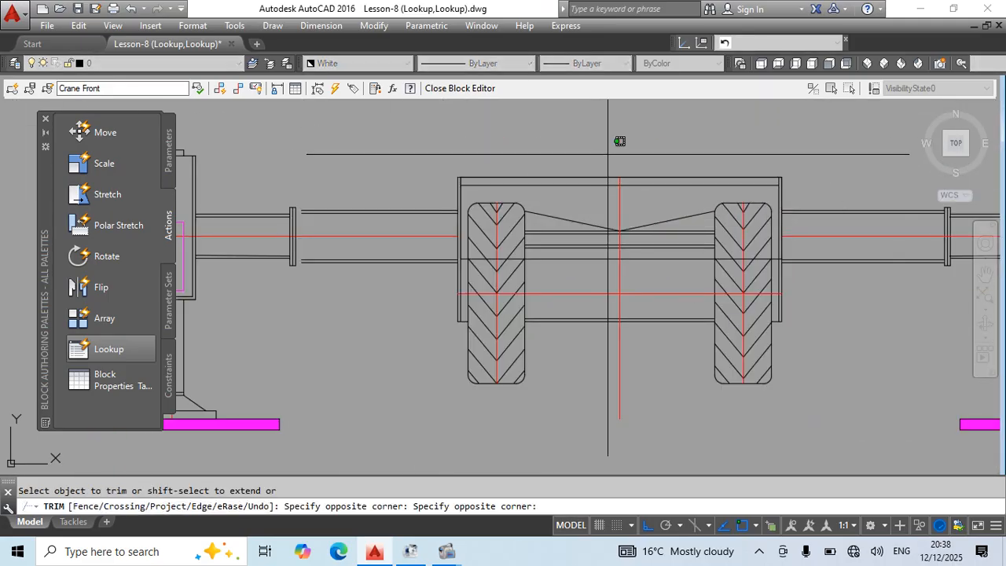
pyautogui.click(579, 379)
pyautogui.press('Escape')
# Erase the leftover left half of the crane front, including its chassis lines, wheel and complete outrigger.
pyautogui.click(593, 193)
pyautogui.click(571, 289)
pyautogui.write('e')
pyautogui.press('Return')
pyautogui.scroll(-2, 595, 205)
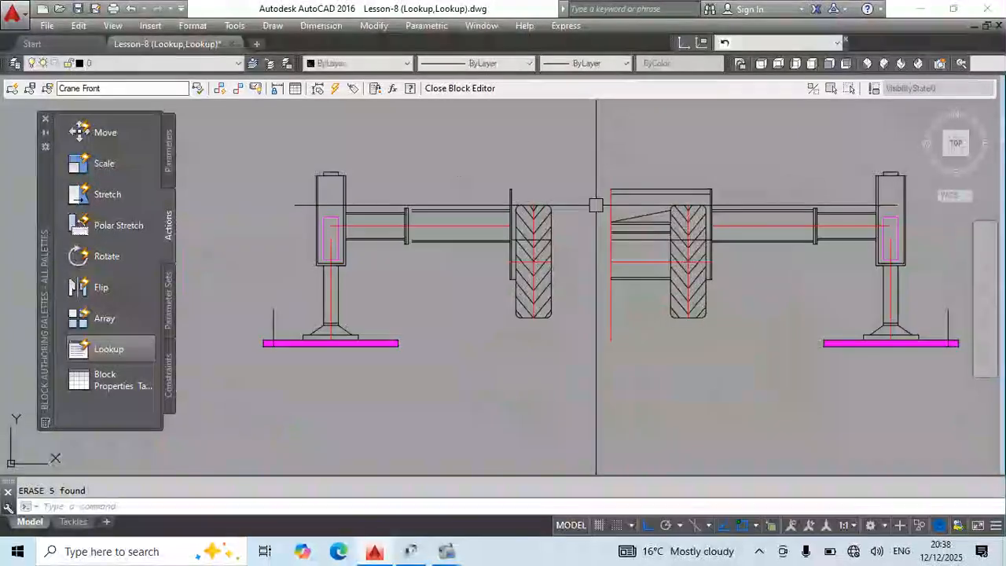
pyautogui.click(586, 151)
pyautogui.click(217, 395)
pyautogui.press('Delete')
# Mirror the right half about the vertical red centerline, keeping the originals, and erase the copied short vertical line on the left pad.
pyautogui.moveTo(737, 234); pyautogui.dragTo(561, 233, button='middle')
pyautogui.click(386, 130)
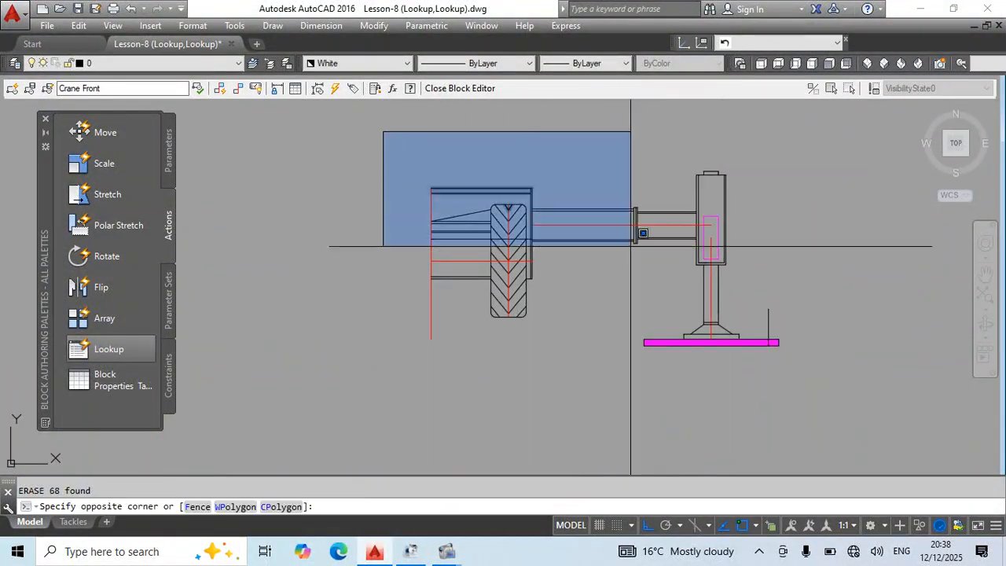
pyautogui.click(864, 406)
pyautogui.write('mi')
pyautogui.press('Return')
pyautogui.click(431, 280)
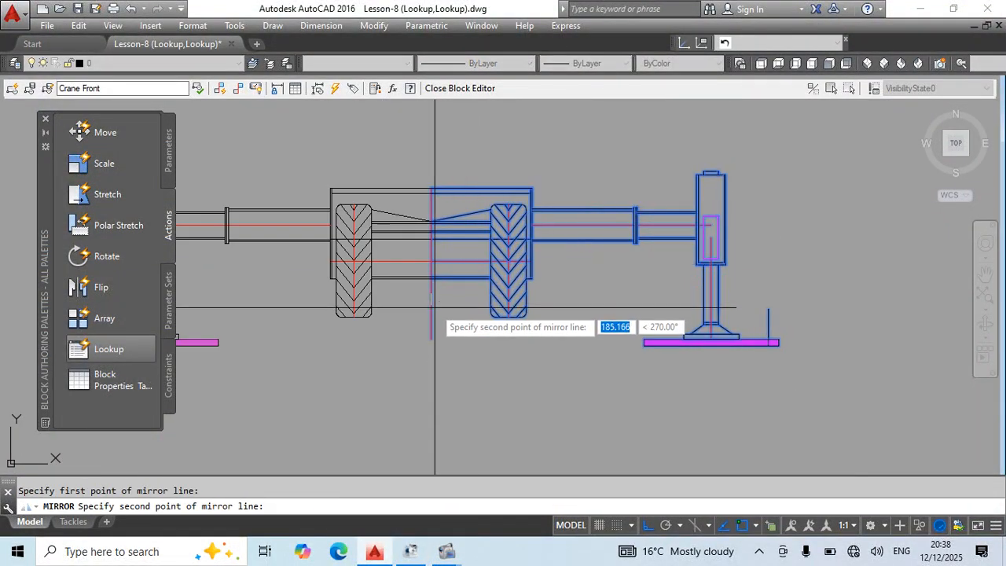
pyautogui.click(435, 311)
pyautogui.press('Return')
pyautogui.moveTo(414, 365); pyautogui.dragTo(611, 393, button='middle')
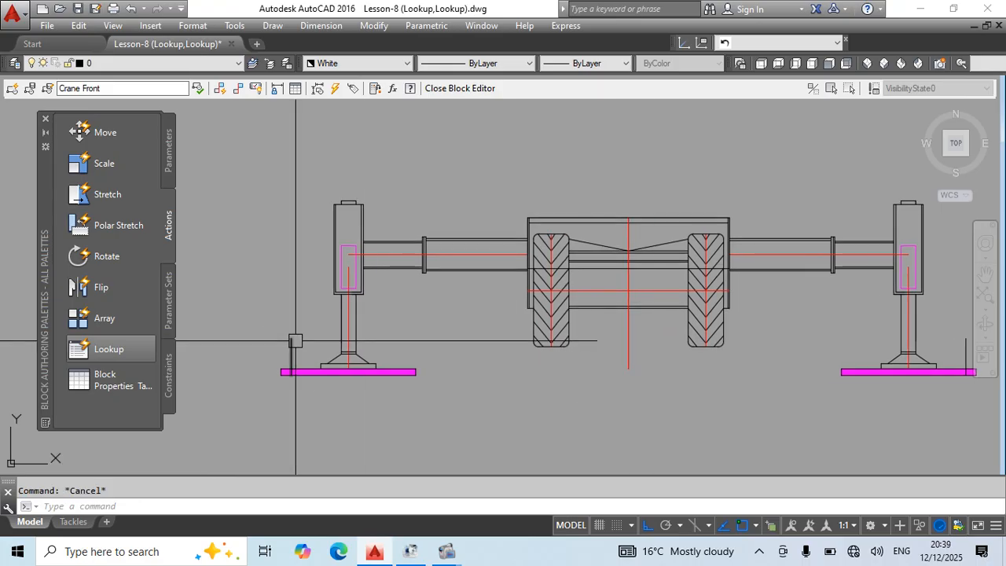
pyautogui.scroll(-3, 691, 373)
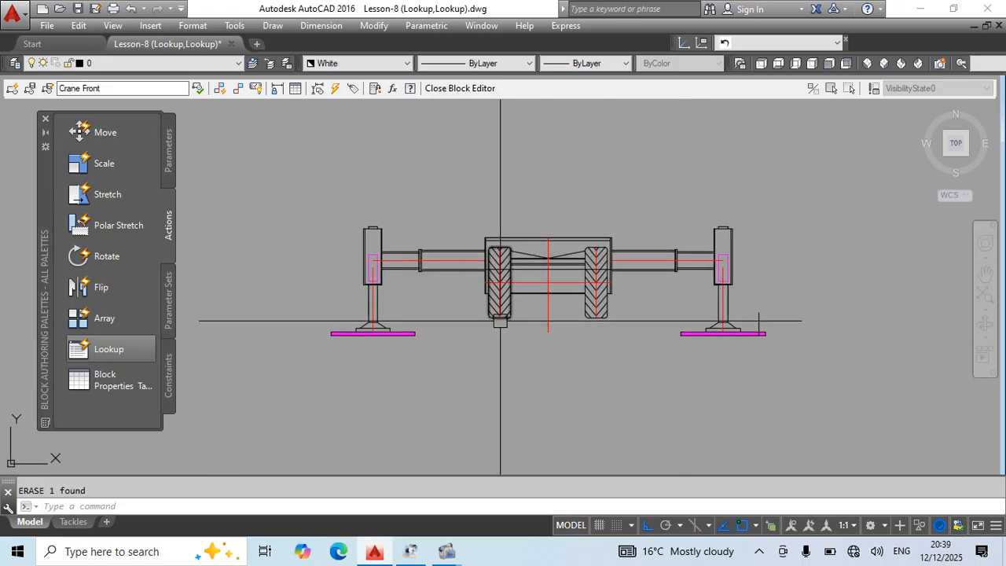
# Add a linear parameter from the centerline's lower end to the short vertical line on the right pad, labelled below the crane.
pyautogui.click(166, 147)
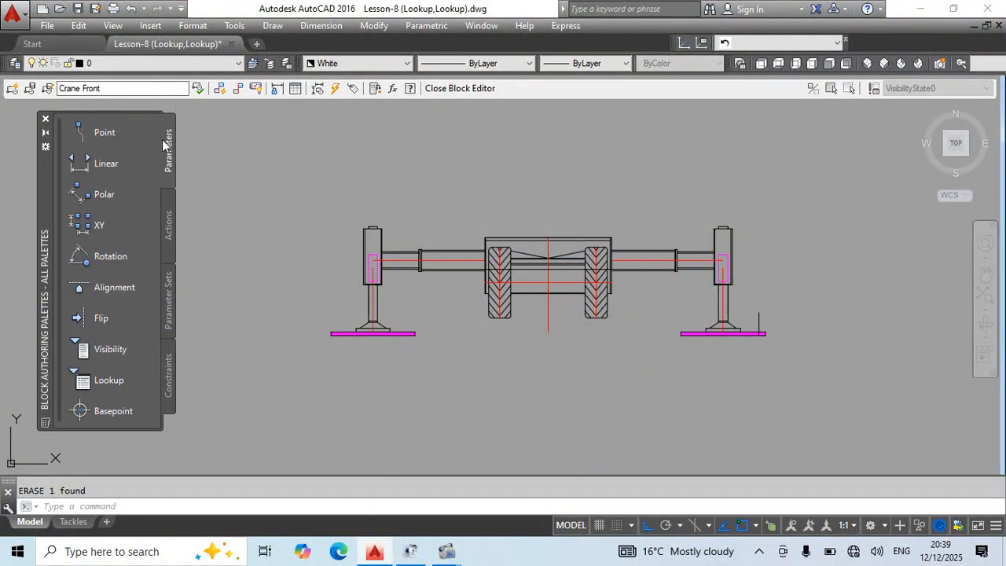
pyautogui.click(107, 163)
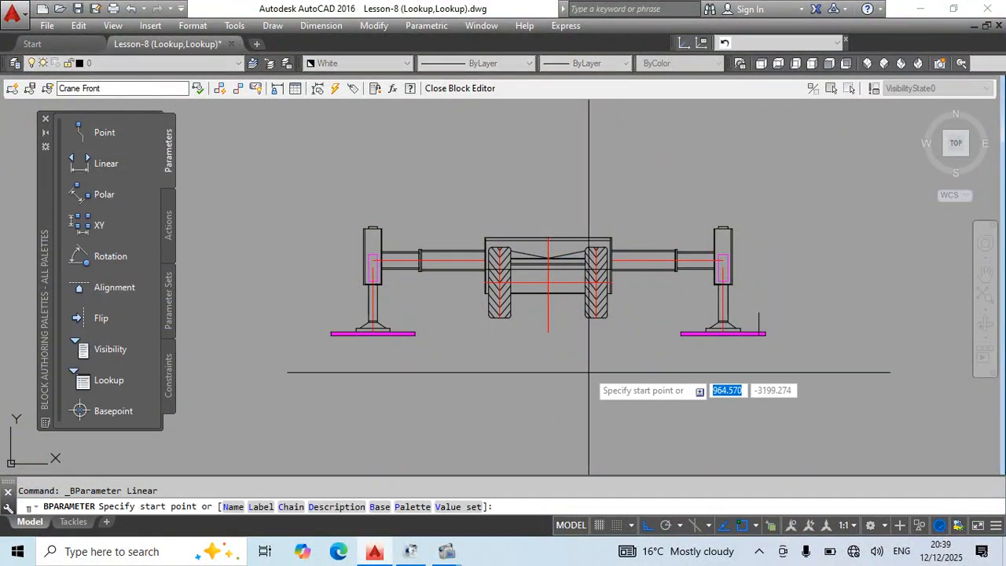
pyautogui.click(546, 332)
pyautogui.scroll(5, 759, 333)
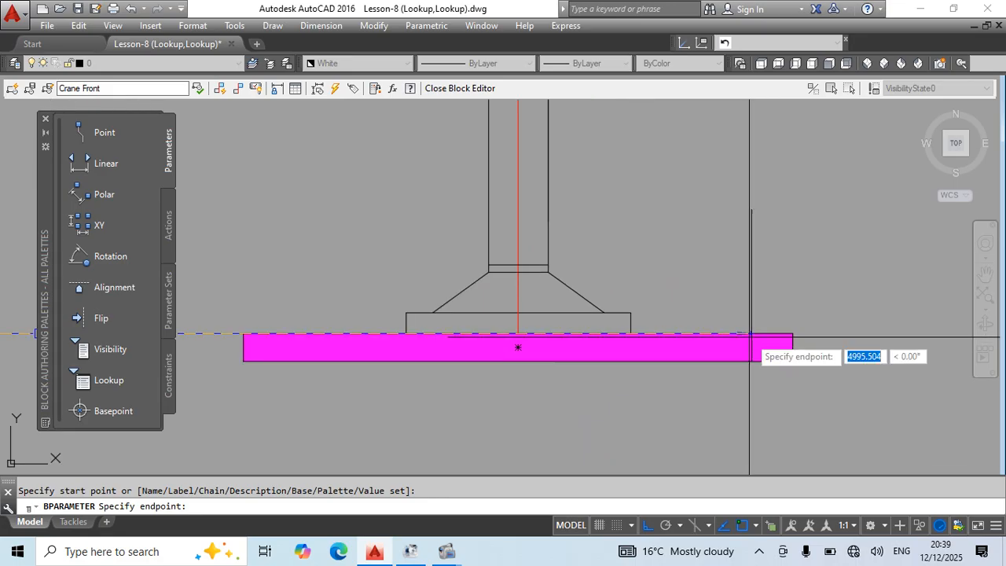
pyautogui.click(751, 334)
pyautogui.scroll(-5, 736, 362)
pyautogui.click(737, 372)
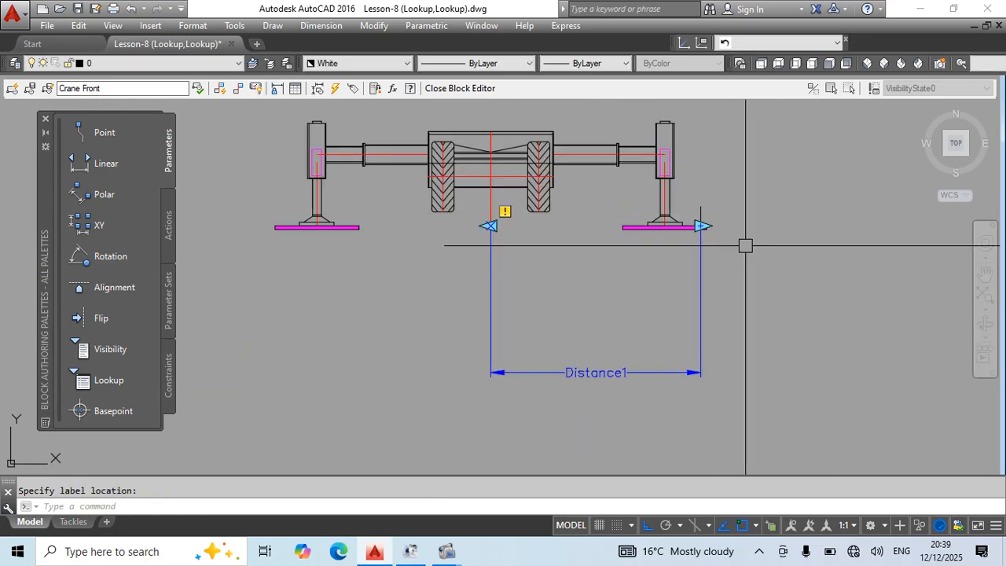
# Set the grip display of the Distance1 parameter to 0.
pyautogui.rightClick(704, 126)
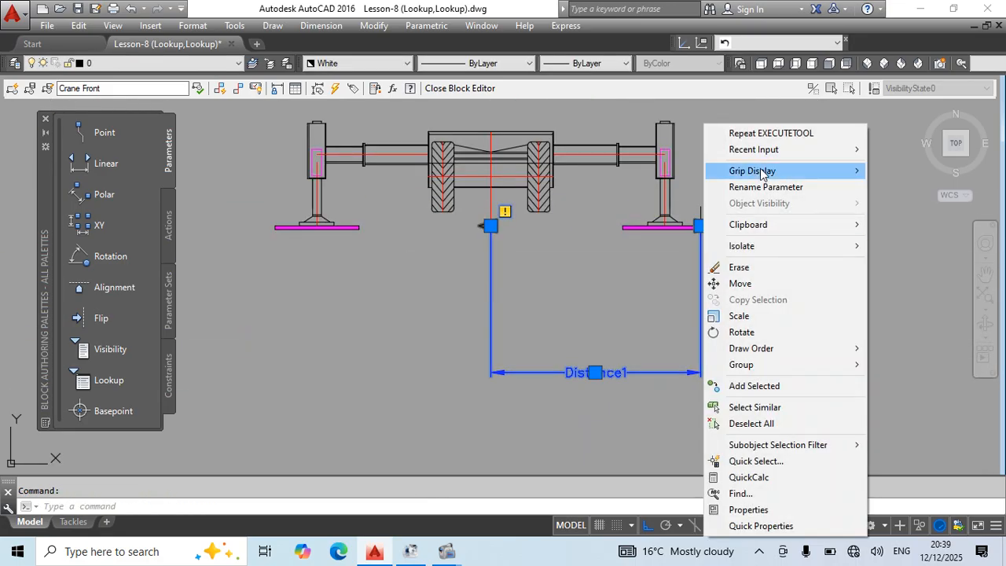
pyautogui.moveTo(760, 174)
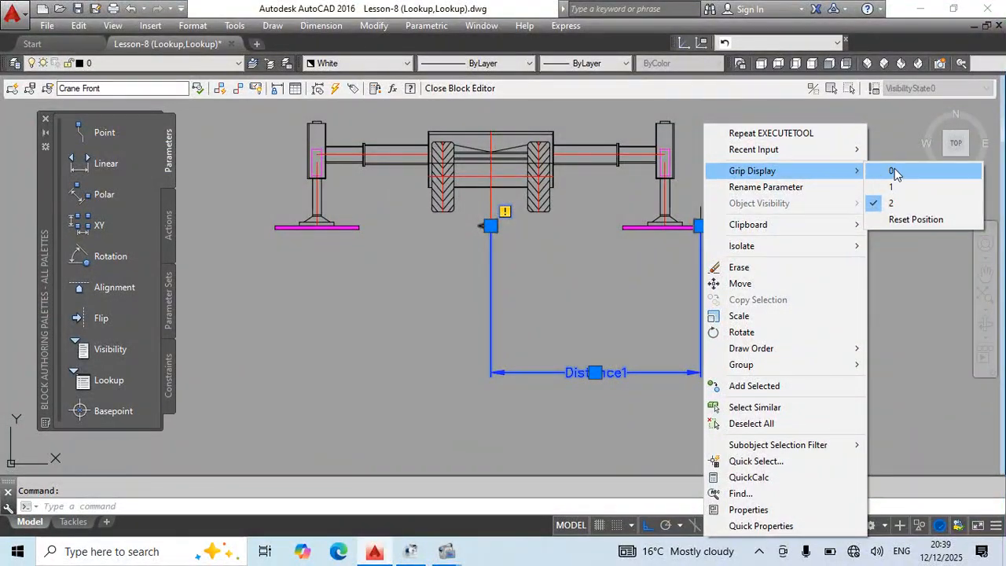
pyautogui.click(893, 172)
pyautogui.moveTo(672, 312)
pyautogui.mouseDown(button='middle')
pyautogui.moveTo(590, 312)
pyautogui.moveTo(543, 343)
pyautogui.moveTo(525, 373)
pyautogui.mouseUp(button='middle')
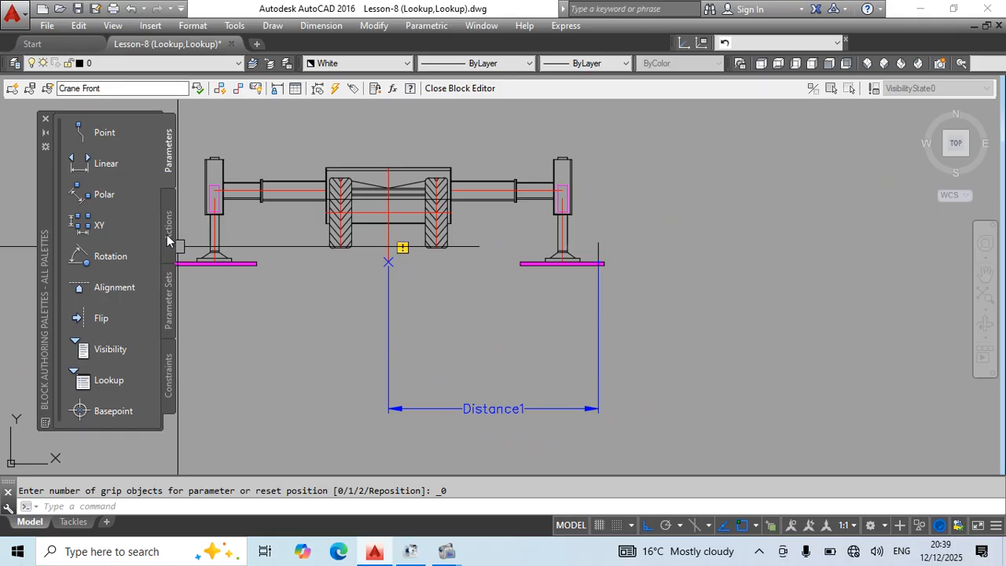
# Add a Stretch action to Distance1's endpoint at the right pad, framing and selecting the short vertical line and the parameter.
pyautogui.click(169, 234)
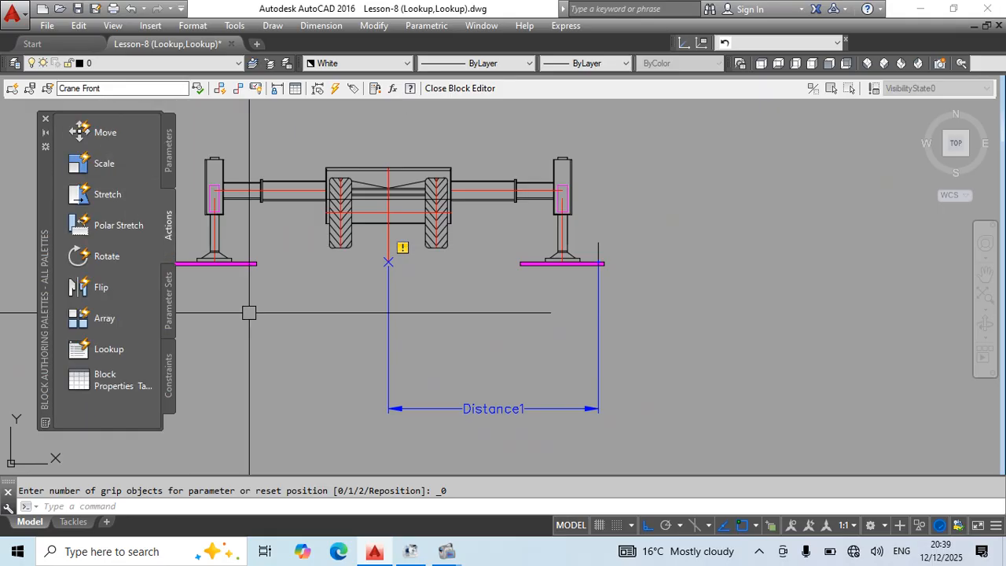
pyautogui.click(108, 196)
pyautogui.click(598, 297)
pyautogui.scroll(10, 598, 263)
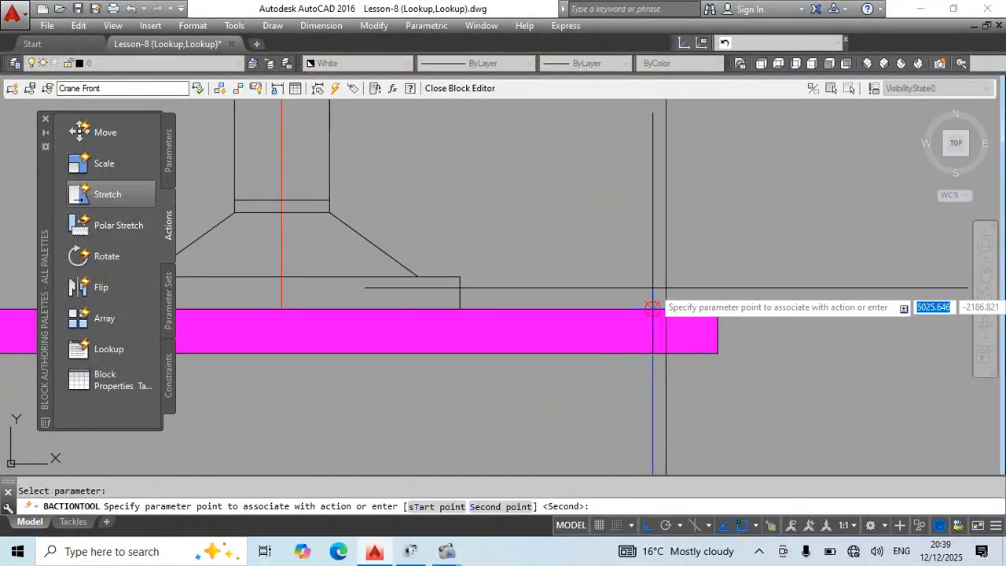
pyautogui.click(653, 307)
pyautogui.scroll(-5, 652, 307)
pyautogui.click(693, 182)
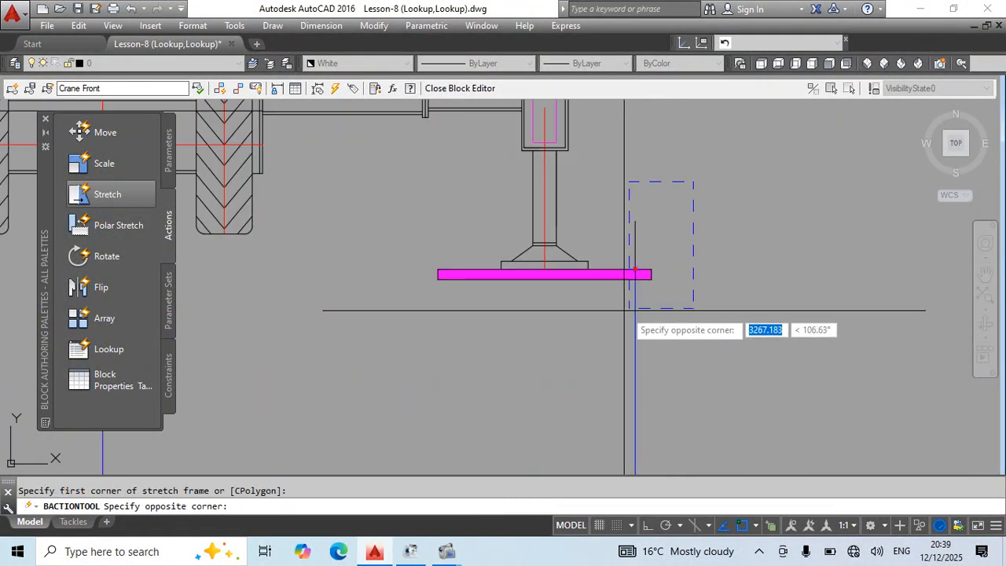
pyautogui.click(629, 308)
pyautogui.scroll(4, 633, 236)
pyautogui.click(565, 159)
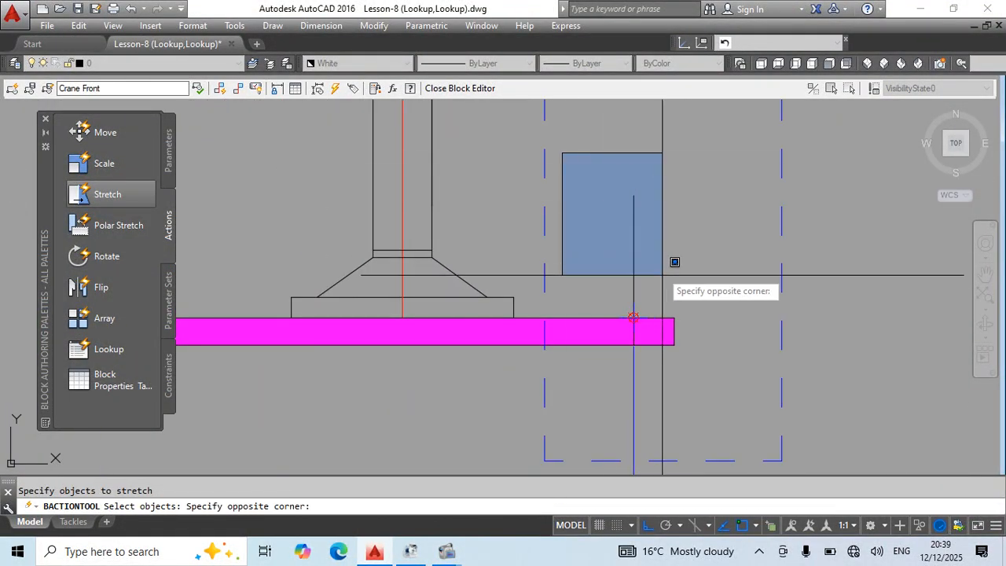
pyautogui.click(718, 393)
pyautogui.scroll(-4, 683, 302)
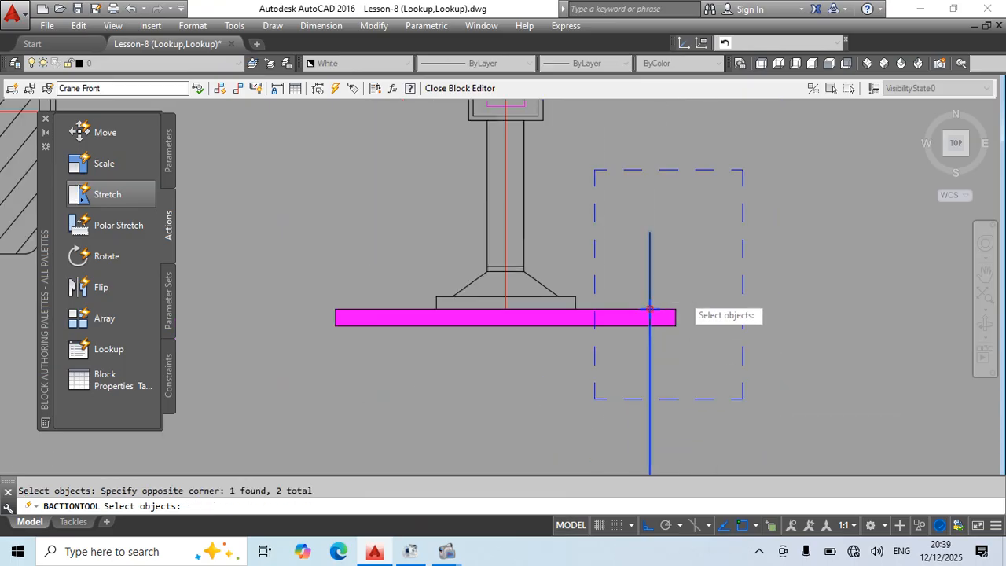
pyautogui.press('Return')
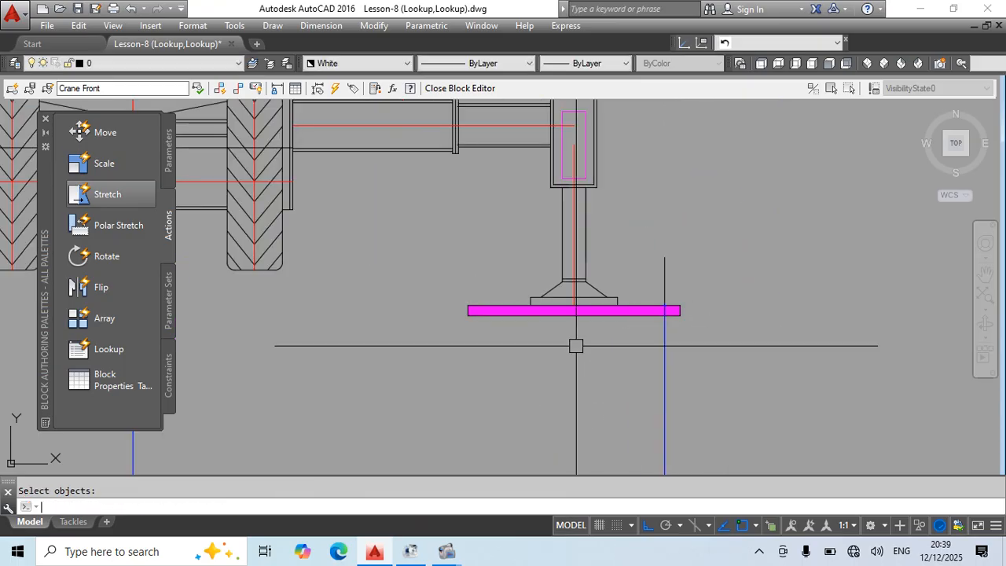
# Move the Distance1 label up to just below the outrigger pads.
pyautogui.scroll(-3, 622, 234)
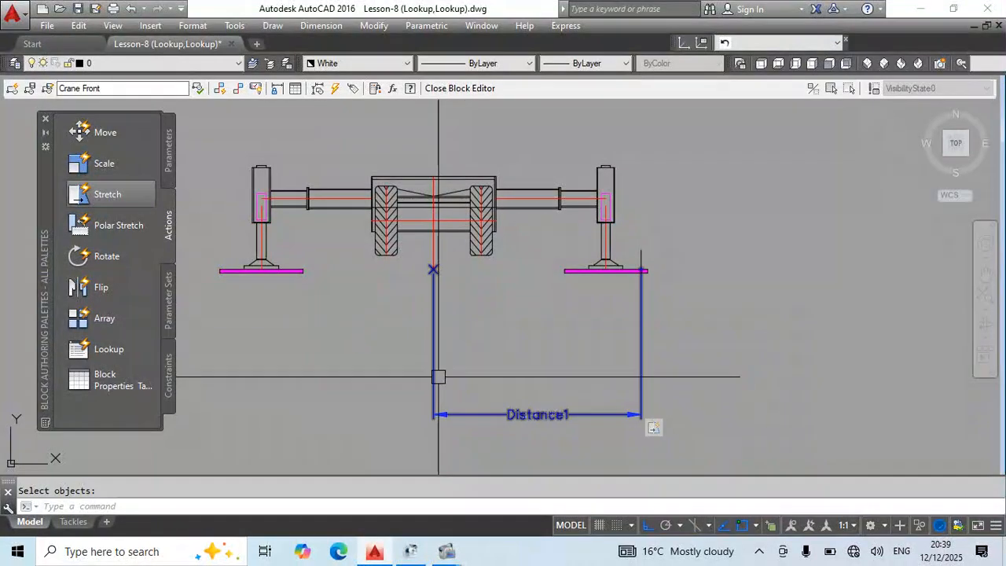
pyautogui.click(535, 414)
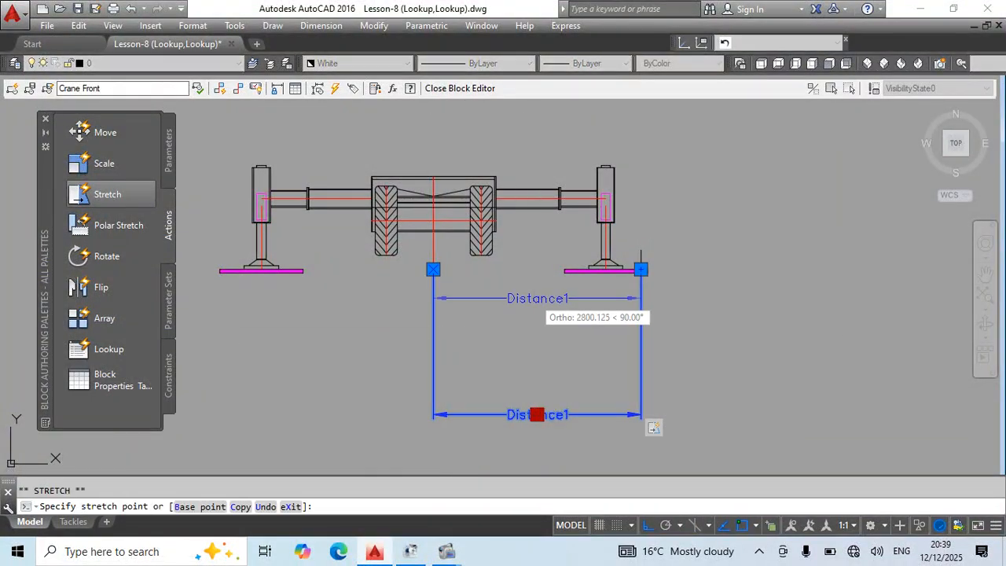
pyautogui.press('Escape')
pyautogui.moveTo(597, 373); pyautogui.dragTo(625, 403, button='middle')
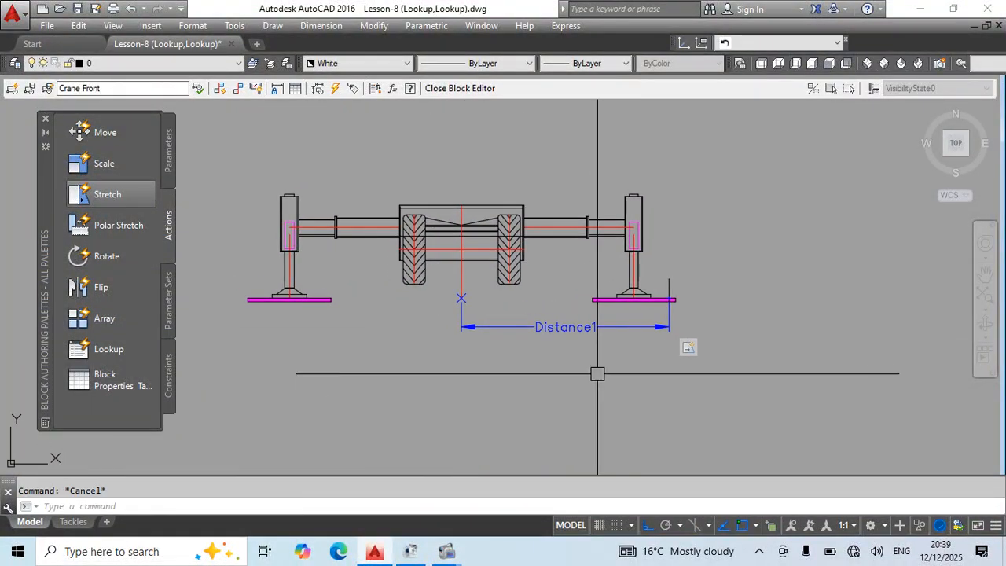
# Measure the horizontal distance from the crane centerline to the right pad's short vertical line with a temporary linear dimension.
pyautogui.write('dli')
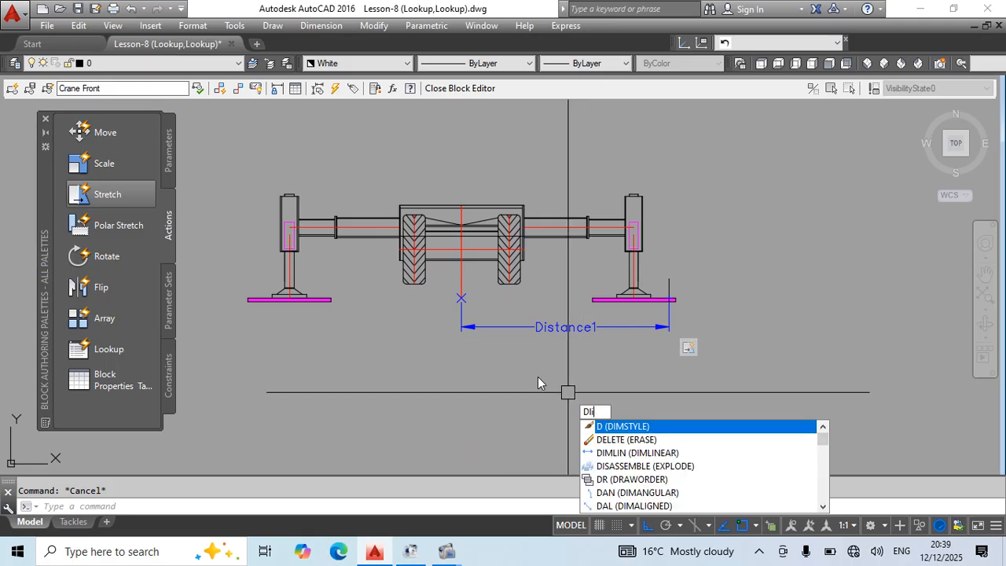
pyautogui.press('Return')
pyautogui.click(461, 315)
pyautogui.click(667, 297)
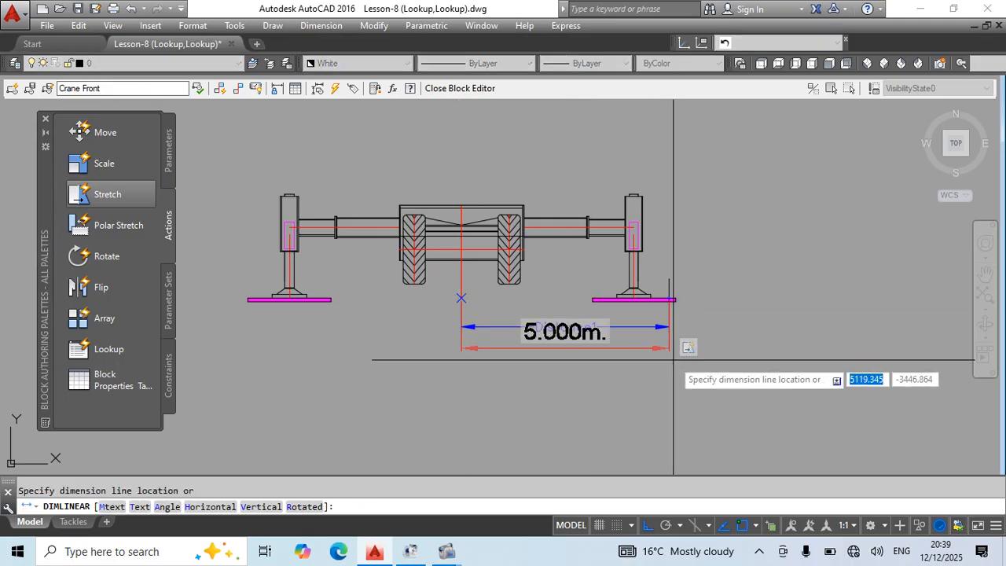
pyautogui.press('Escape')
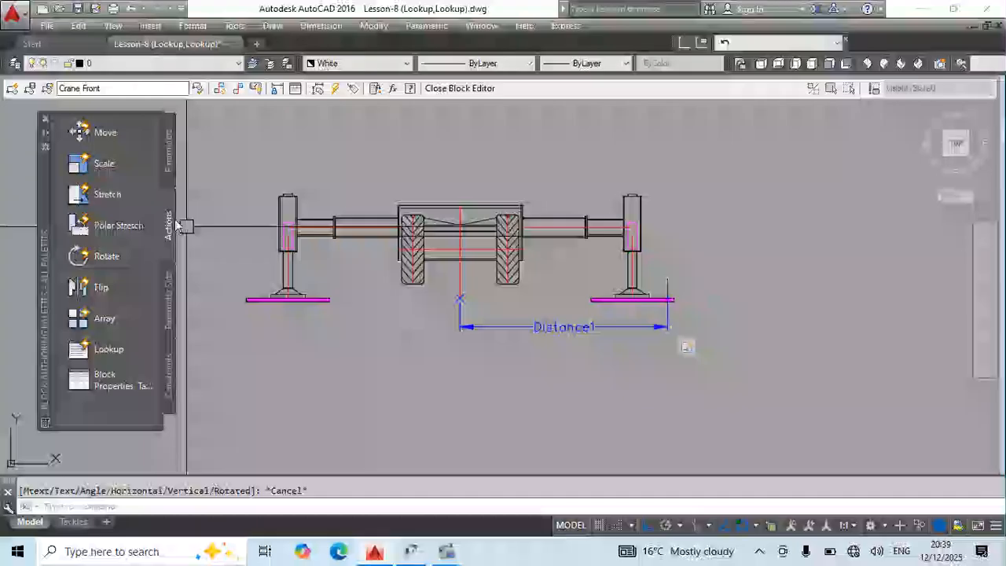
pyautogui.scroll(4, 674, 297)
pyautogui.moveTo(711, 353); pyautogui.dragTo(616, 376, button='middle')
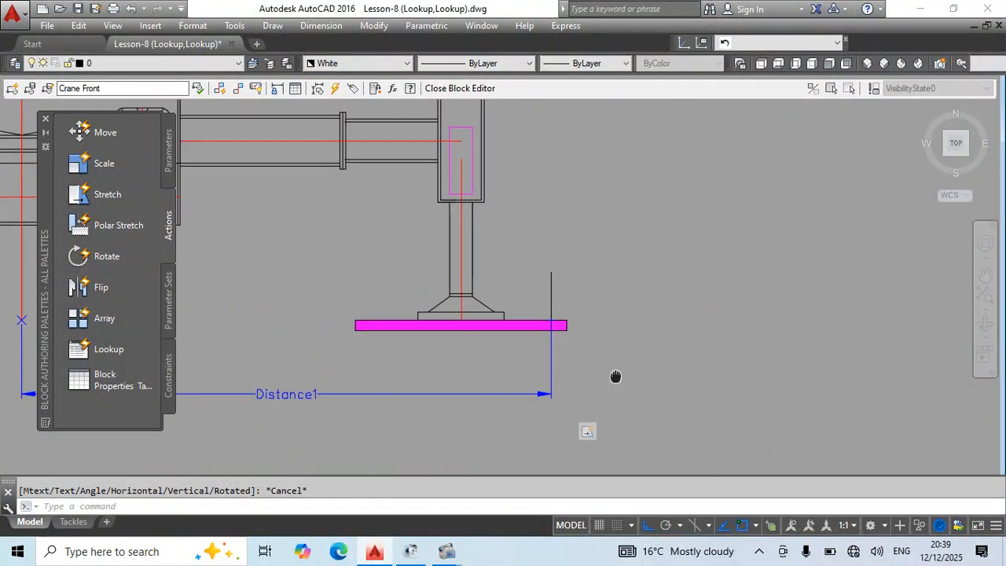
pyautogui.click(169, 153)
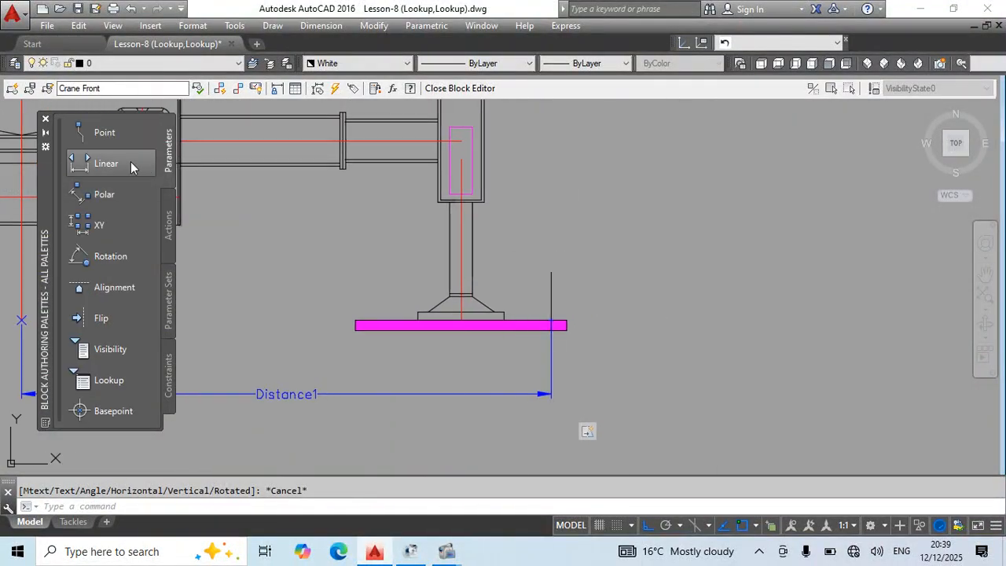
pyautogui.click(129, 164)
pyautogui.scroll(2, 551, 325)
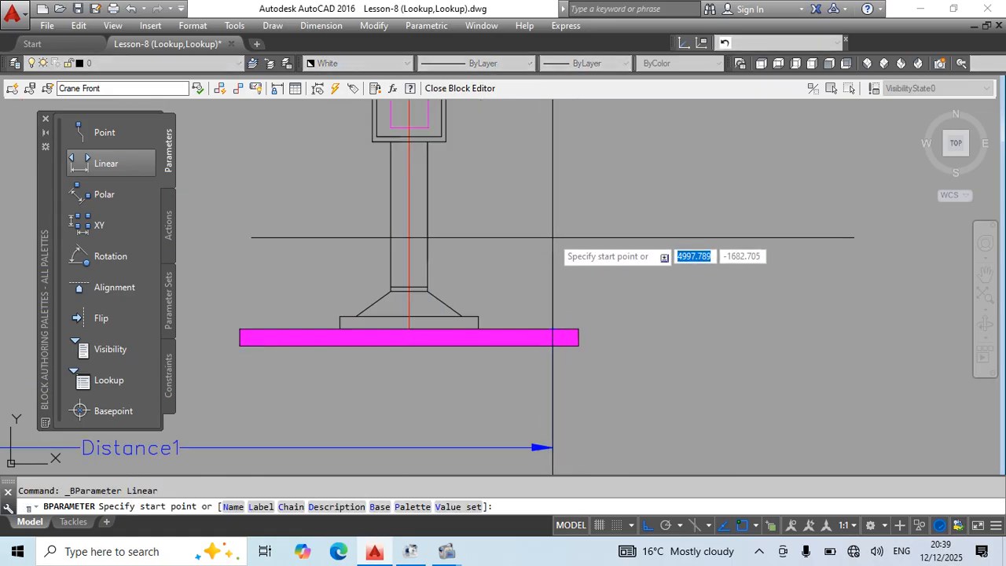
pyautogui.click(552, 267)
pyautogui.press('Escape')
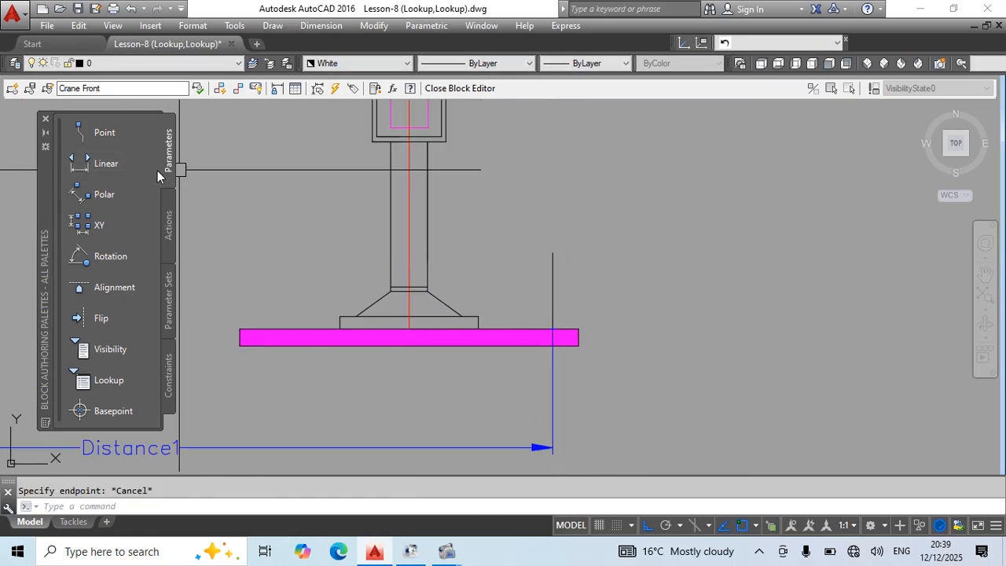
# Add a vertical linear parameter from the right pad's top edge to the upper end of the short vertical line.
pyautogui.click(112, 164)
pyautogui.click(553, 329)
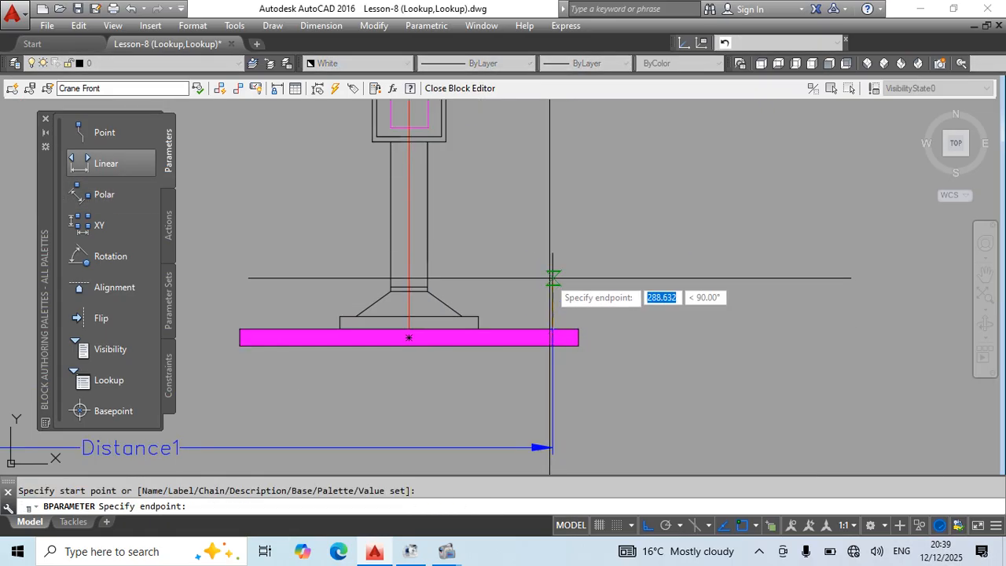
pyautogui.click(552, 253)
pyautogui.click(655, 260)
pyautogui.click(170, 225)
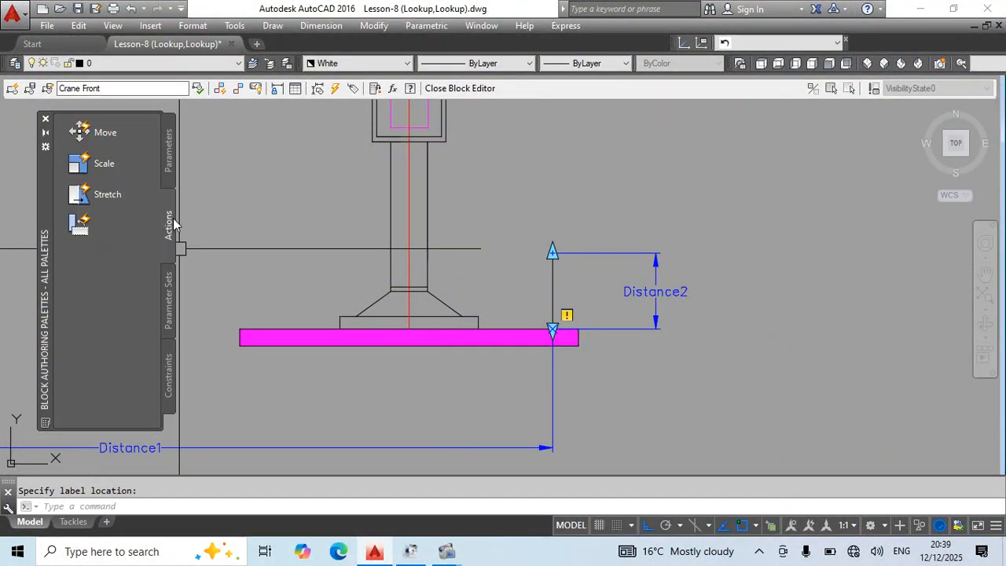
pyautogui.click(106, 196)
pyautogui.click(552, 253)
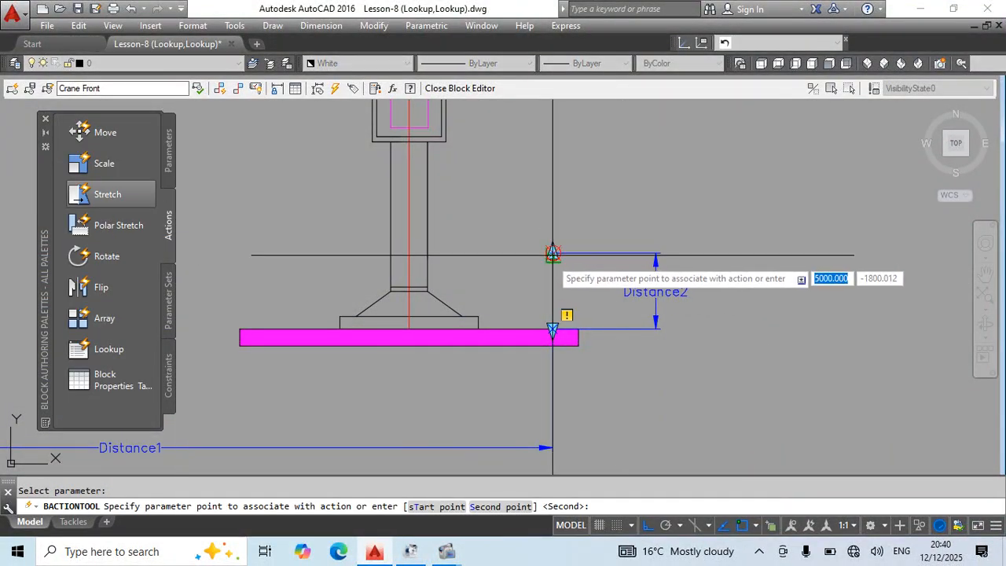
pyautogui.press('Escape')
# Add a Stretch action to Distance2's upper endpoint, framing the upper end of the short vertical line and selecting the line and the parameter.
pyautogui.scroll(4, 553, 259)
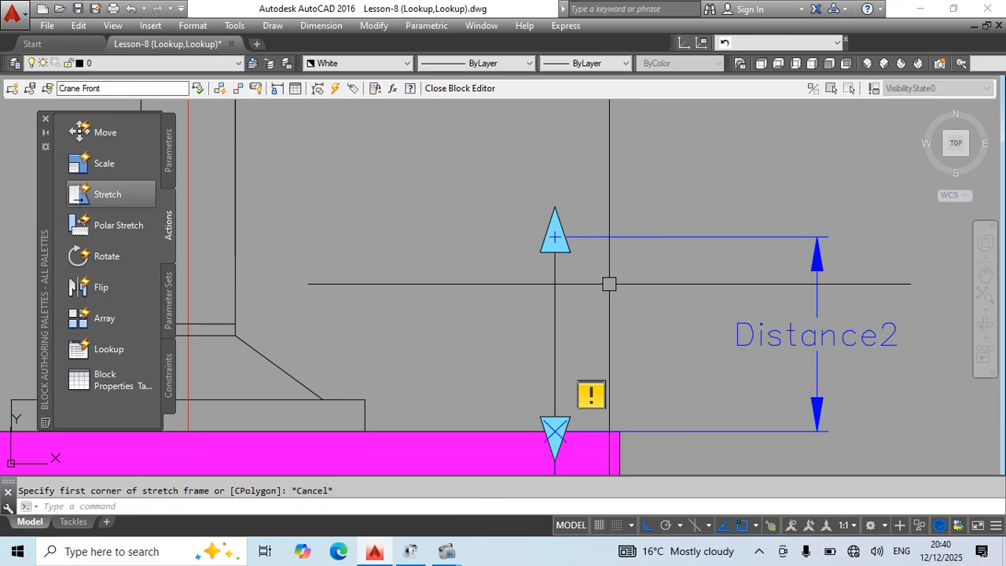
pyautogui.click(104, 202)
pyautogui.click(674, 237)
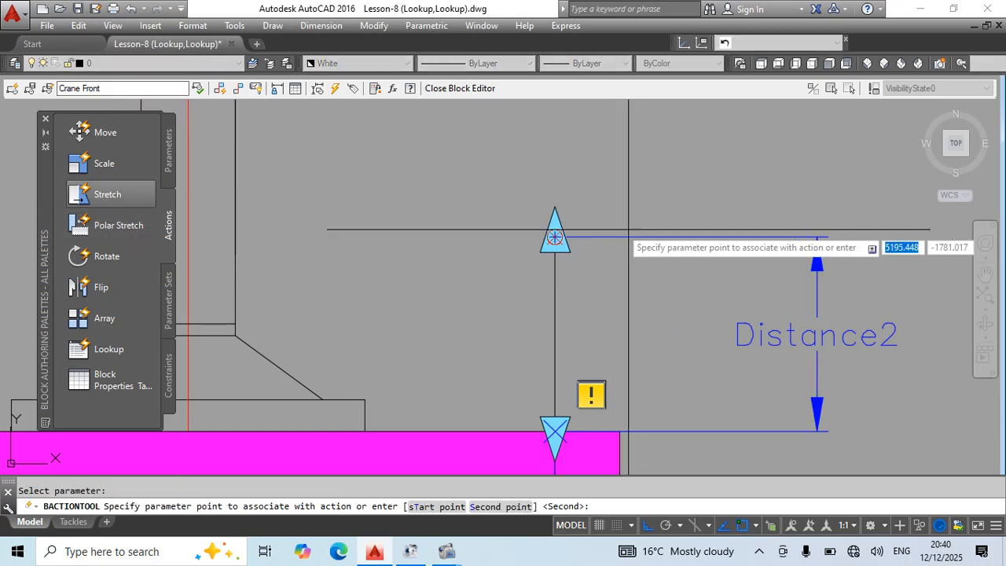
pyautogui.click(554, 237)
pyautogui.click(655, 174)
pyautogui.click(487, 292)
pyautogui.click(598, 201)
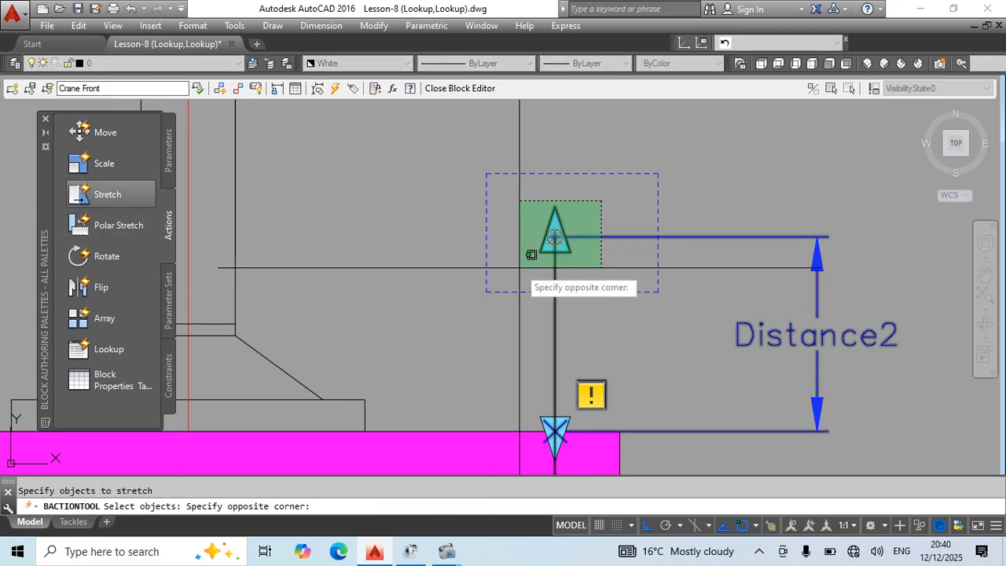
pyautogui.click(523, 265)
pyautogui.scroll(-5, 550, 209)
pyautogui.press('Return')
# Set the Distance2 parameter to display one grip.
pyautogui.click(597, 240)
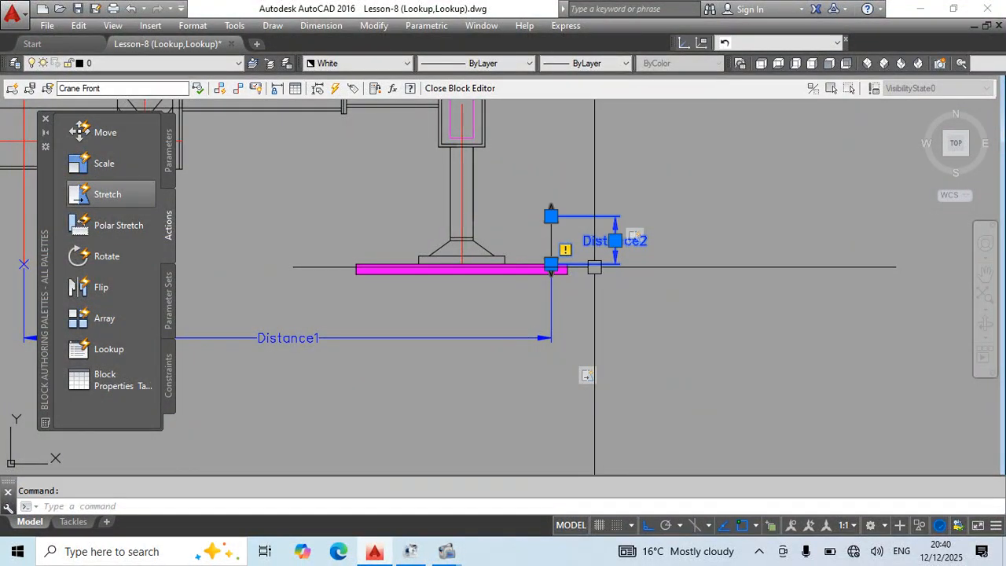
pyautogui.rightClick(594, 240)
pyautogui.moveTo(682, 175)
pyautogui.click(774, 186)
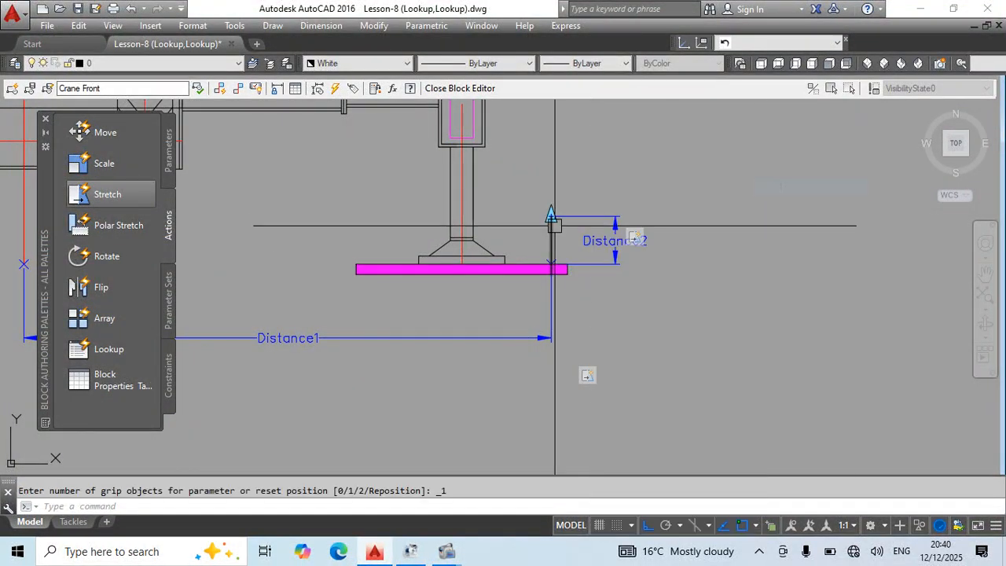
# Add a Flip parameter with a vertical reflection line up the crane centerline from Distance1's start point, placing its label between the wheels.
pyautogui.scroll(-3, 567, 298)
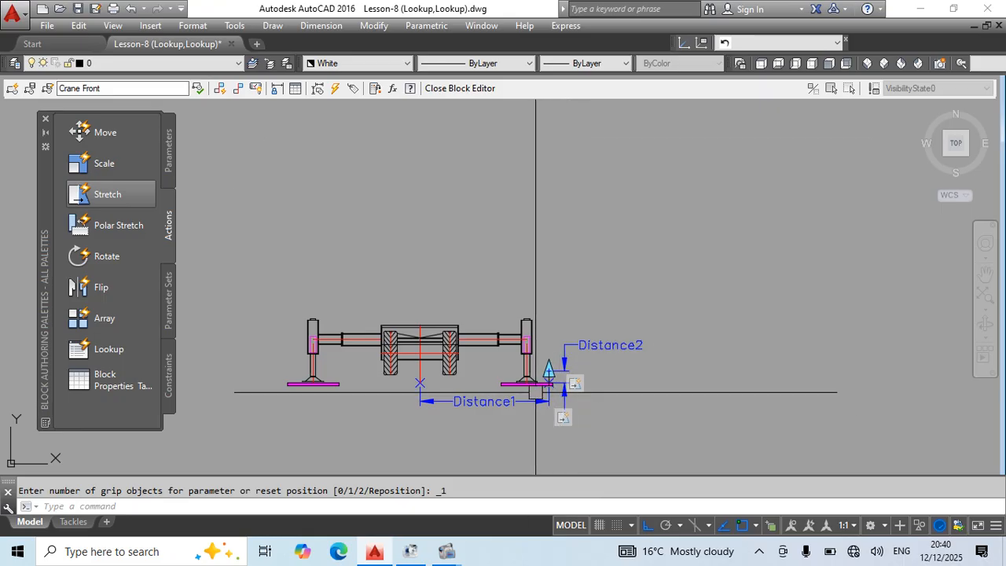
pyautogui.scroll(5, 542, 391)
pyautogui.scroll(-3, 579, 393)
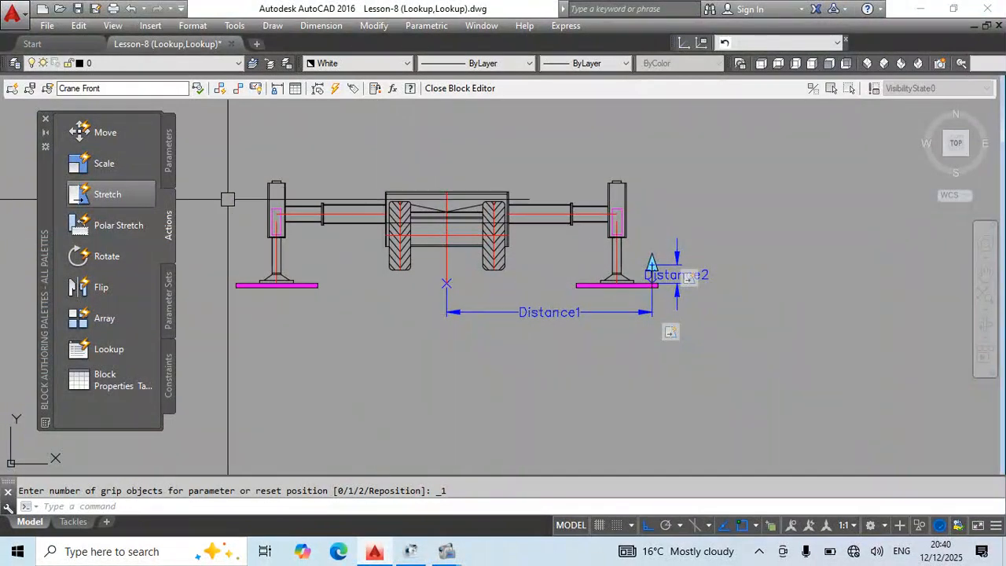
pyautogui.click(168, 153)
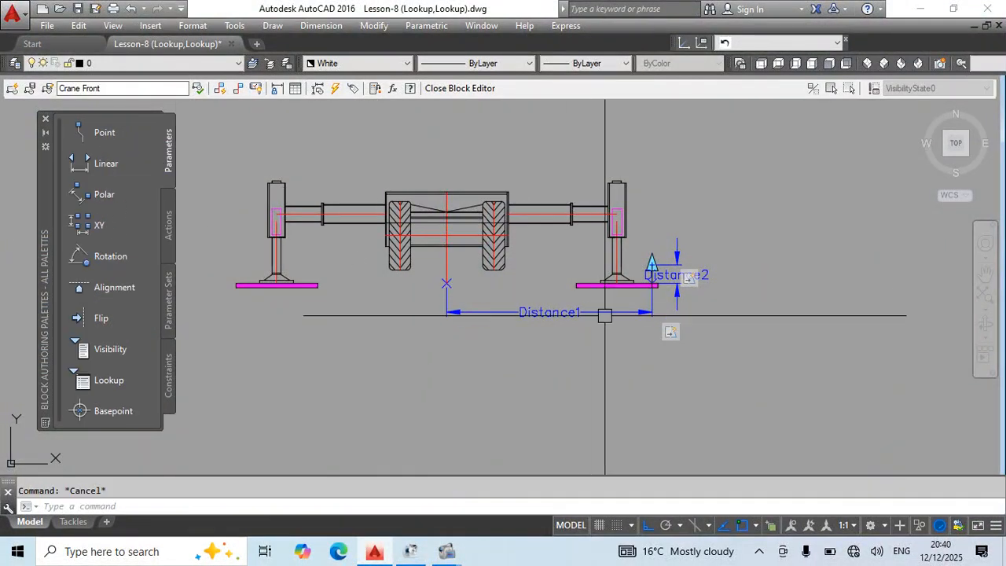
pyautogui.scroll(-4, 604, 315)
pyautogui.scroll(2, 563, 275)
pyautogui.scroll(-3, 838, 263)
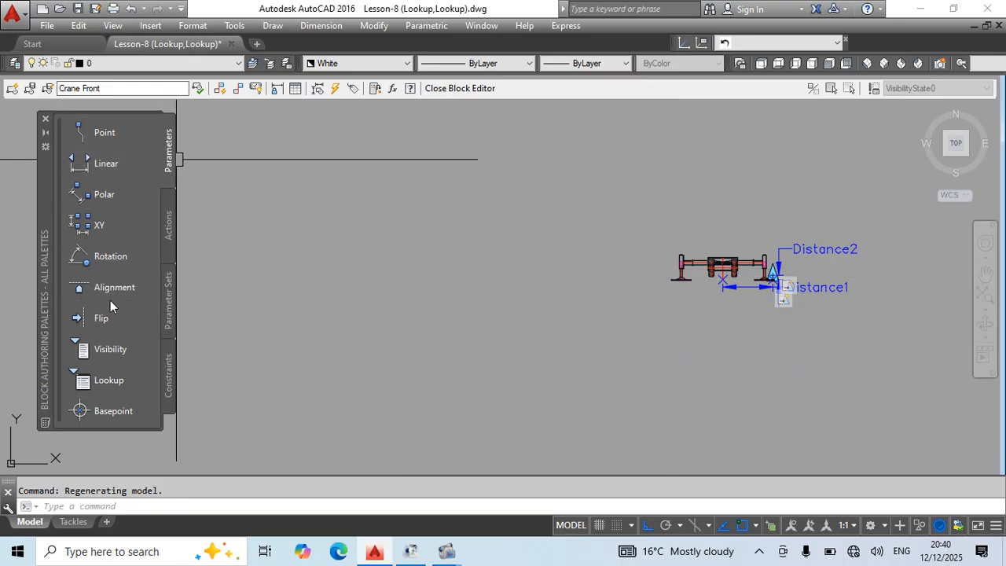
pyautogui.click(90, 318)
pyautogui.scroll(5, 731, 290)
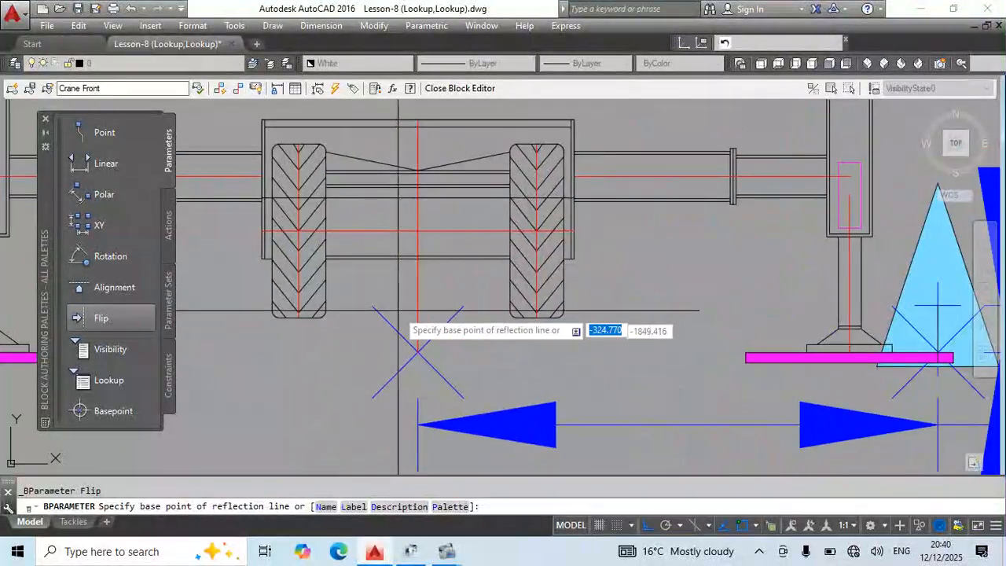
pyautogui.click(417, 352)
pyautogui.click(418, 220)
pyautogui.click(452, 230)
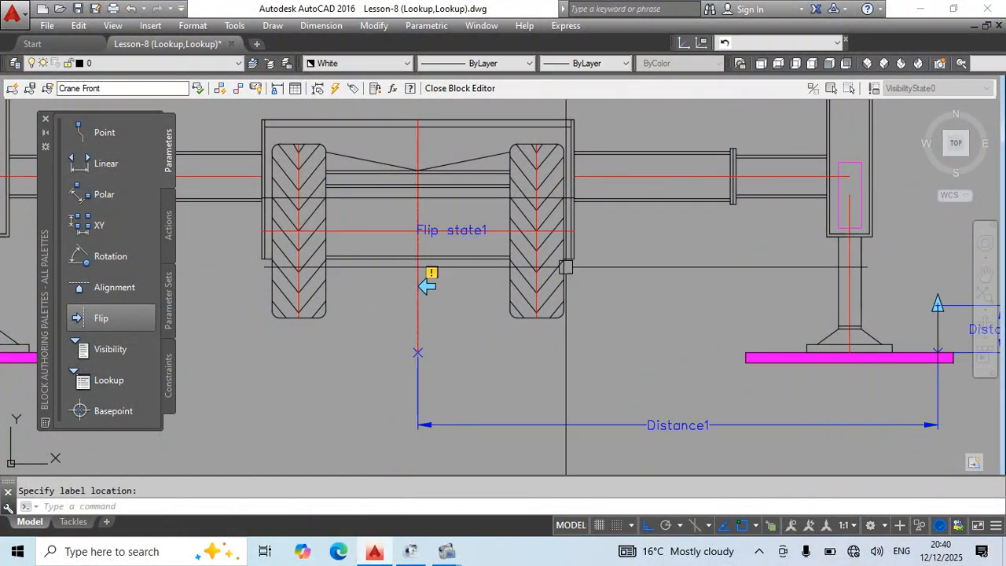
pyautogui.scroll(-6, 523, 279)
pyautogui.click(168, 225)
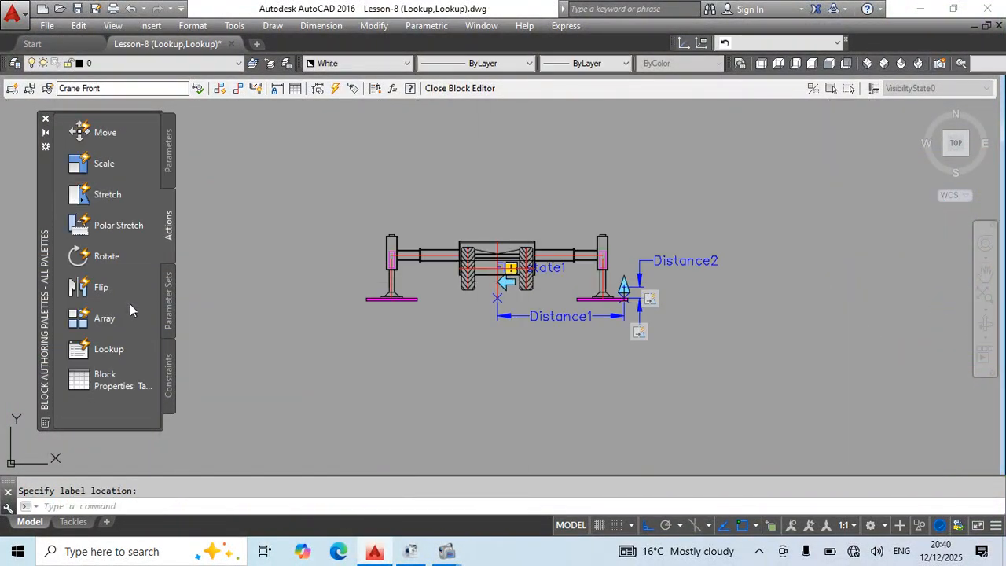
pyautogui.click(101, 289)
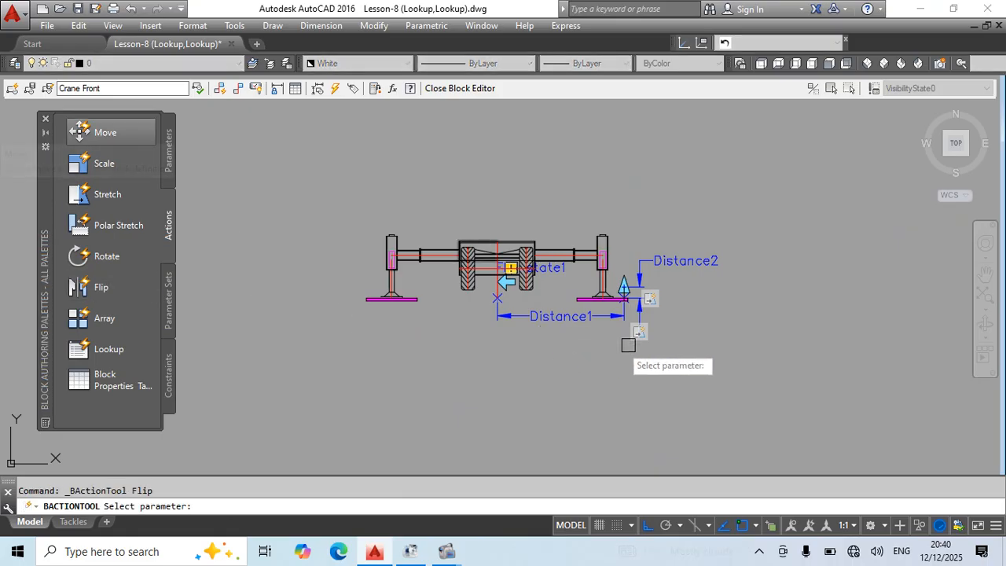
pyautogui.scroll(4, 671, 326)
pyautogui.scroll(-4, 717, 178)
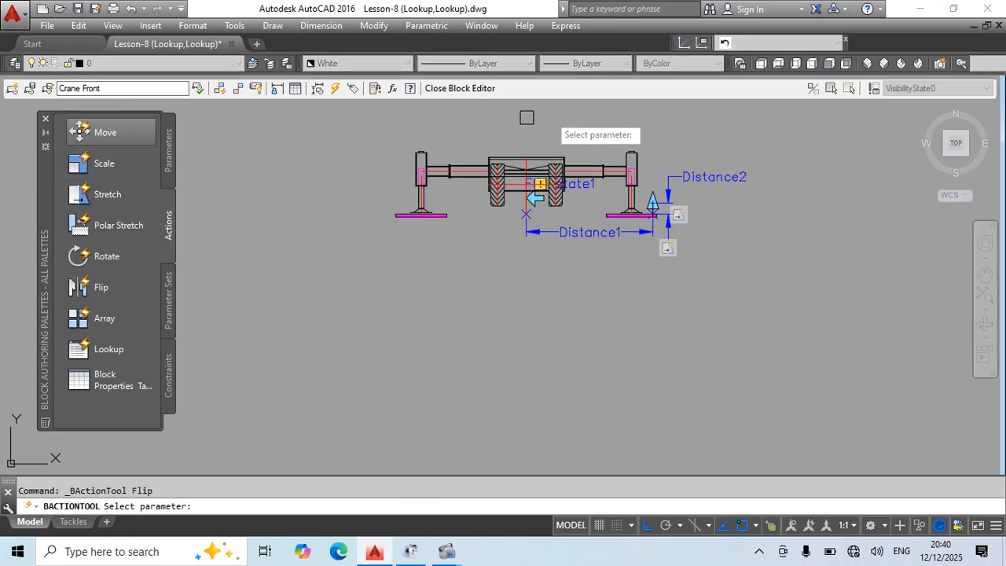
pyautogui.scroll(4, 566, 298)
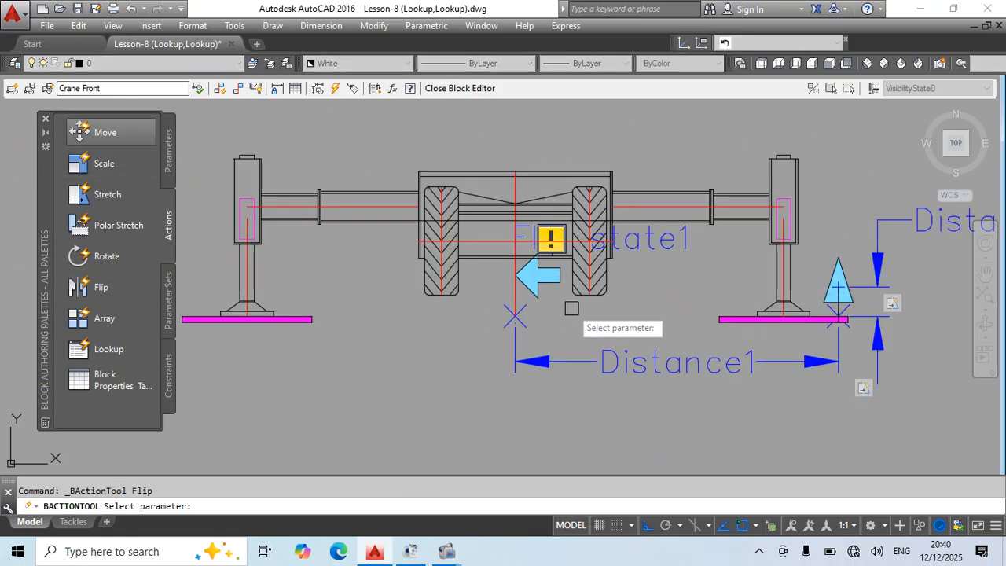
pyautogui.click(642, 240)
pyautogui.scroll(-4, 519, 272)
pyautogui.click(791, 178)
pyautogui.click(362, 372)
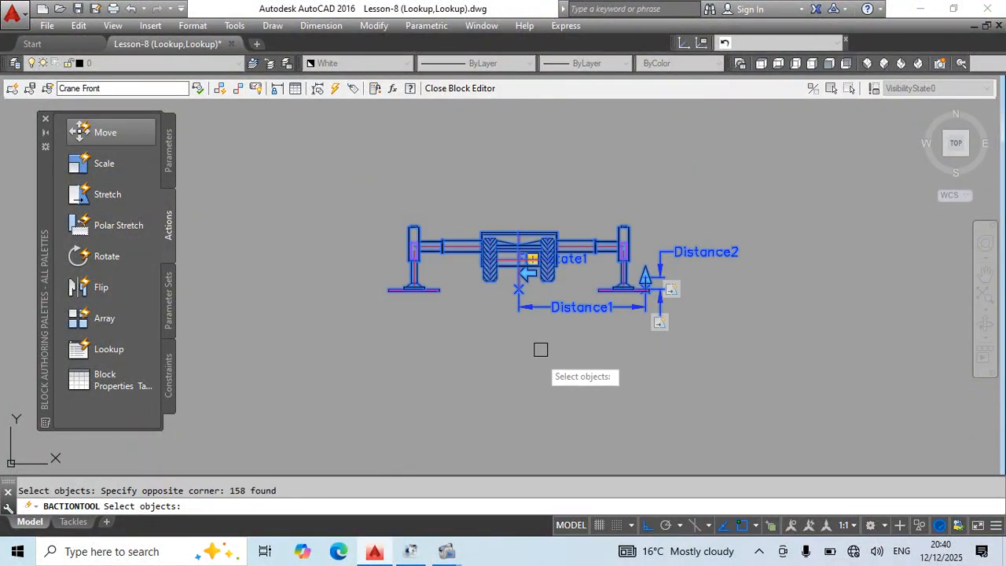
pyautogui.press('Escape')
pyautogui.scroll(2, 550, 294)
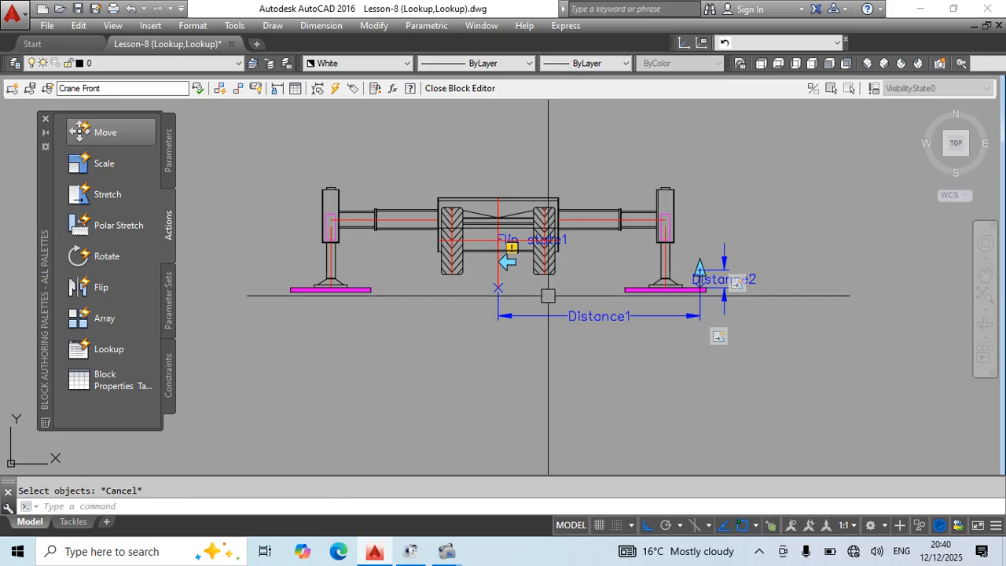
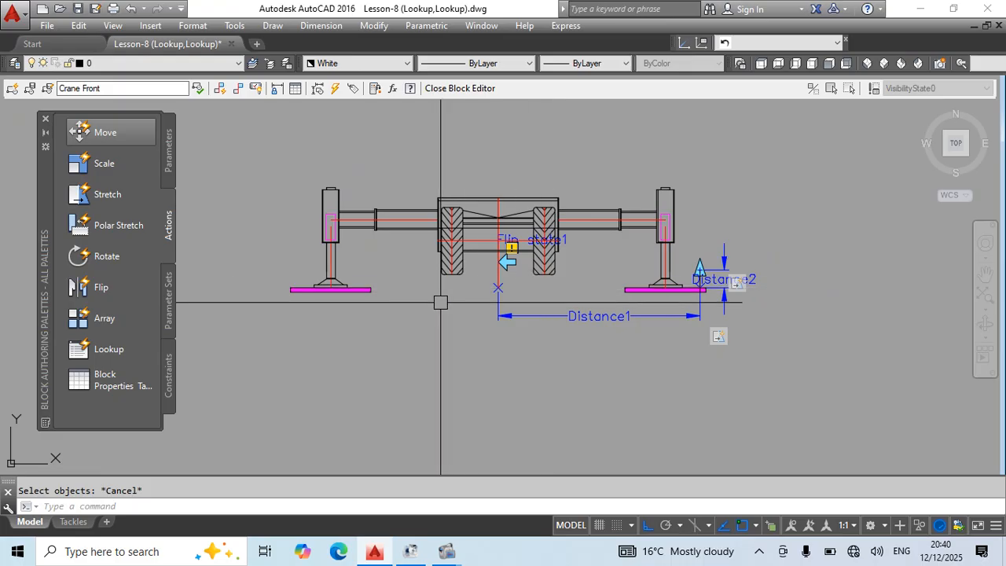
# Add a Lookup parameter to the crane block, placing it between the right wheel and the right outrigger leg.
pyautogui.click(168, 147)
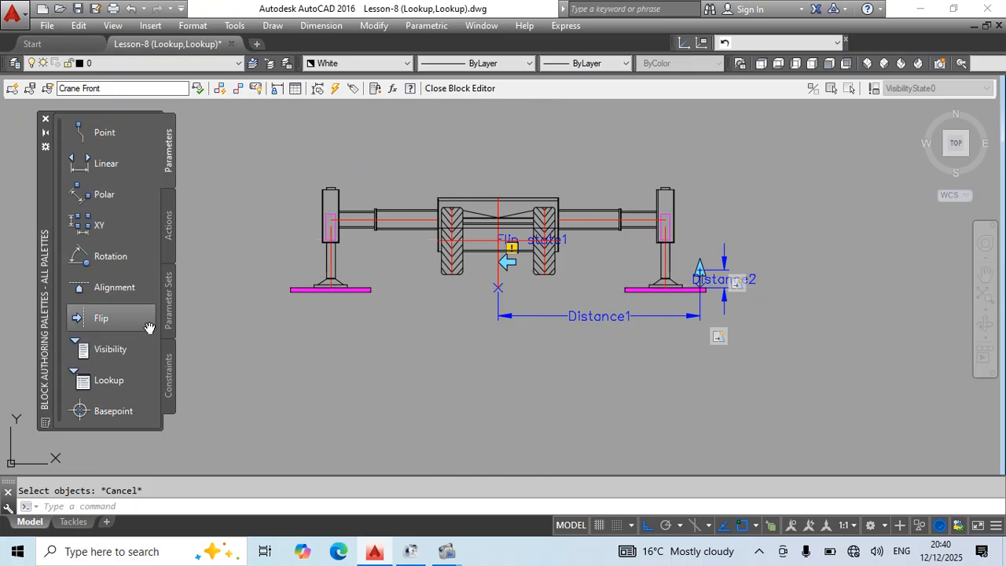
pyautogui.click(103, 384)
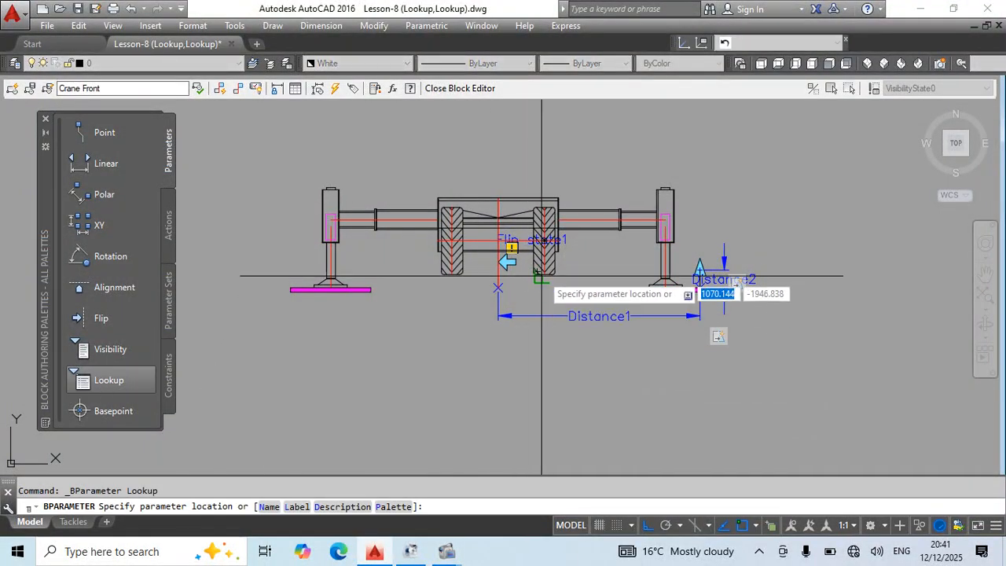
pyautogui.scroll(4, 541, 275)
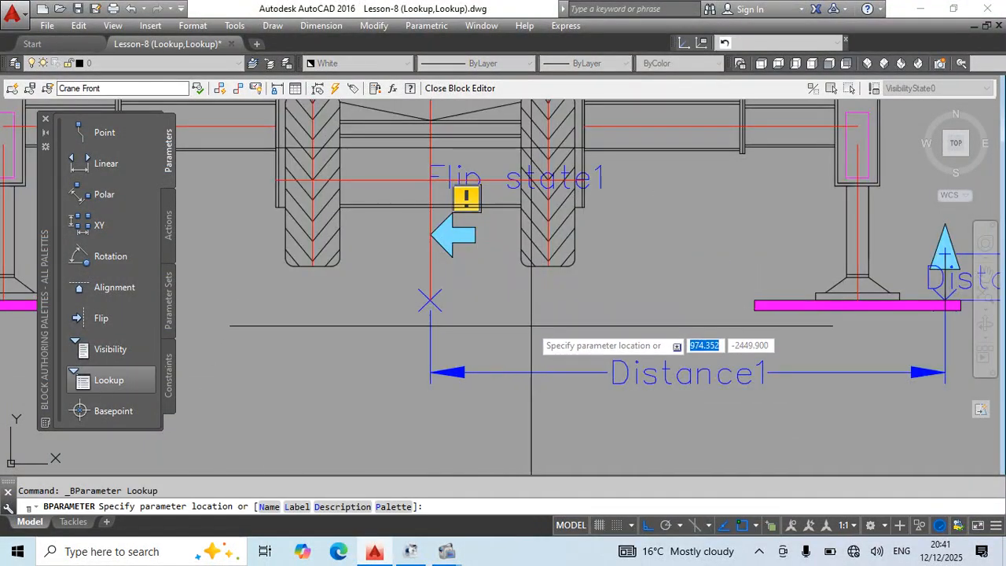
pyautogui.click(693, 208)
pyautogui.scroll(-4, 599, 299)
pyautogui.moveTo(651, 356); pyautogui.dragTo(424, 394, button='middle')
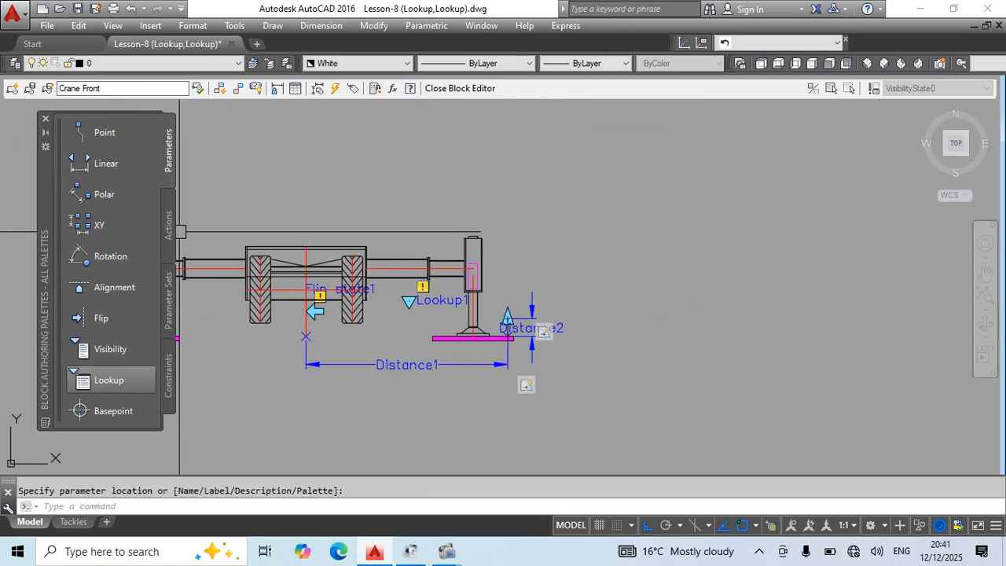
# Examine the Distance1 and Distance2 parameters around the right outrigger and pad in relation to the new lookup parameter.
pyautogui.scroll(4, 352, 322)
pyautogui.moveTo(275, 291); pyautogui.dragTo(388, 289, button='middle')
pyautogui.moveTo(640, 340); pyautogui.dragTo(494, 299, button='middle')
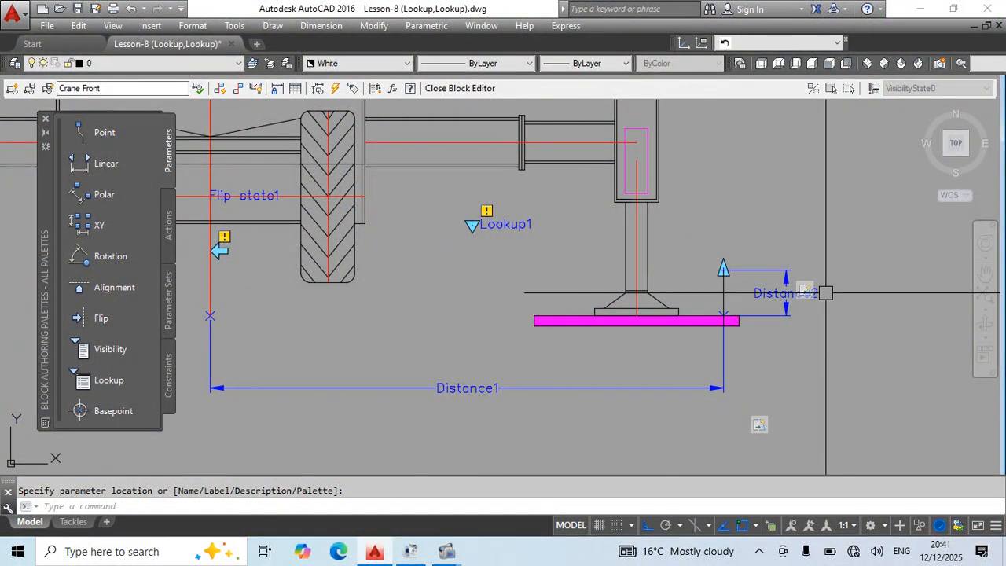
pyautogui.scroll(-4, 825, 293)
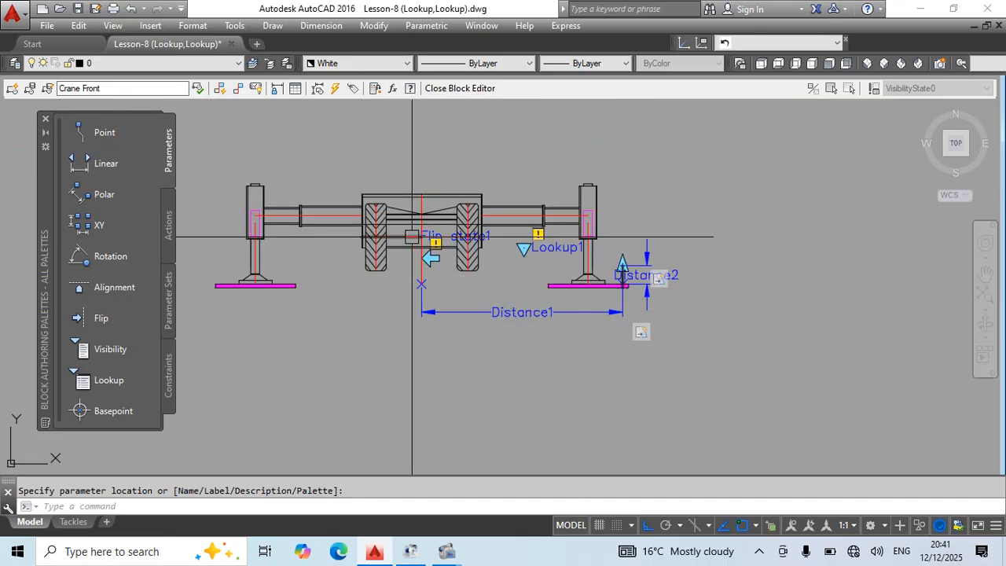
pyautogui.scroll(2, 471, 330)
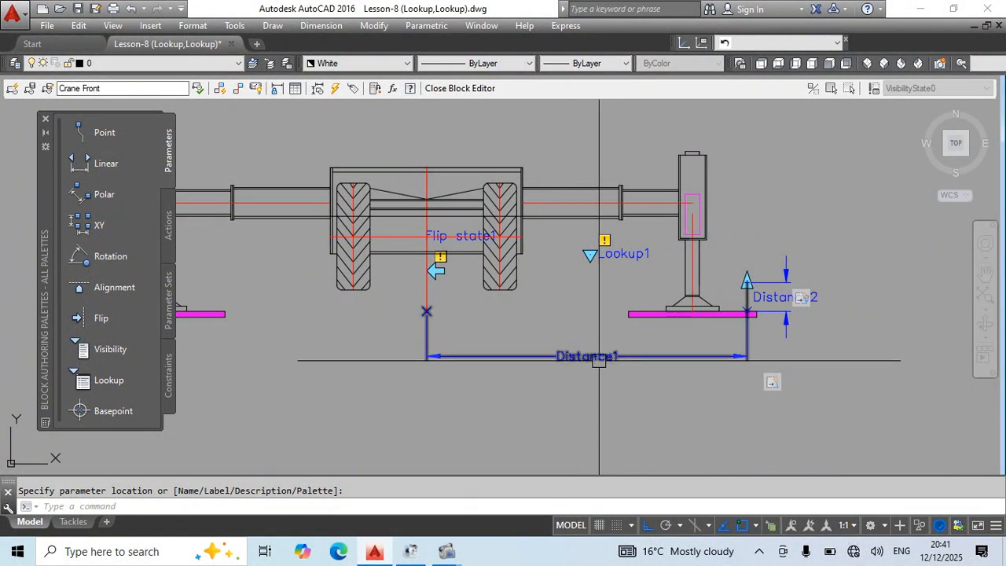
pyautogui.moveTo(809, 332); pyautogui.dragTo(629, 354, button='middle')
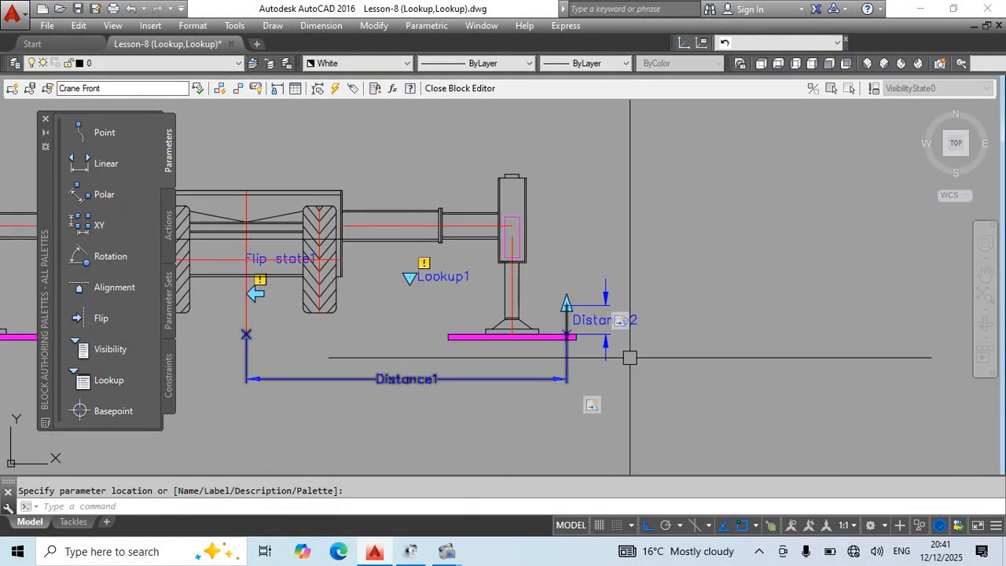
pyautogui.scroll(-2, 344, 368)
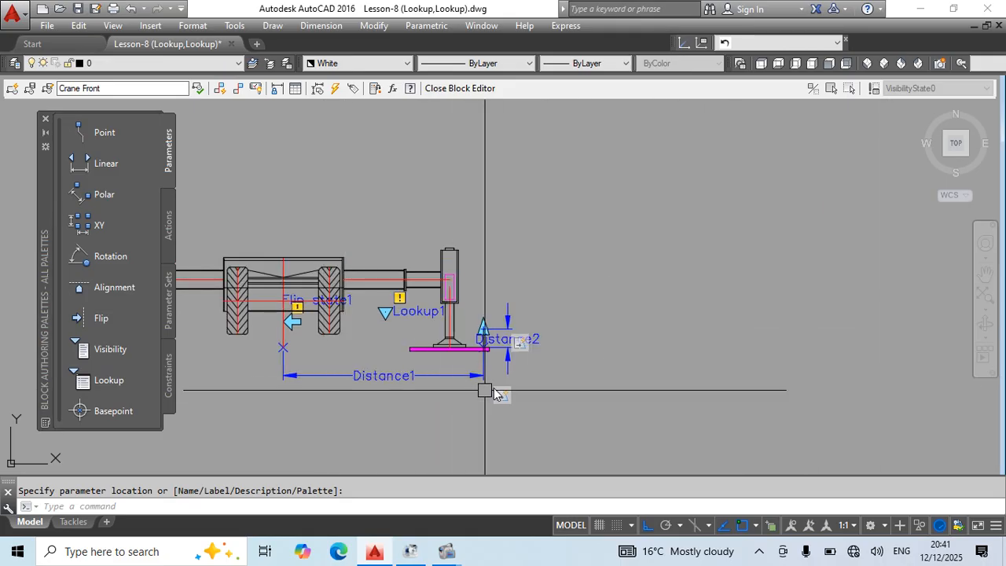
pyautogui.scroll(2, 426, 381)
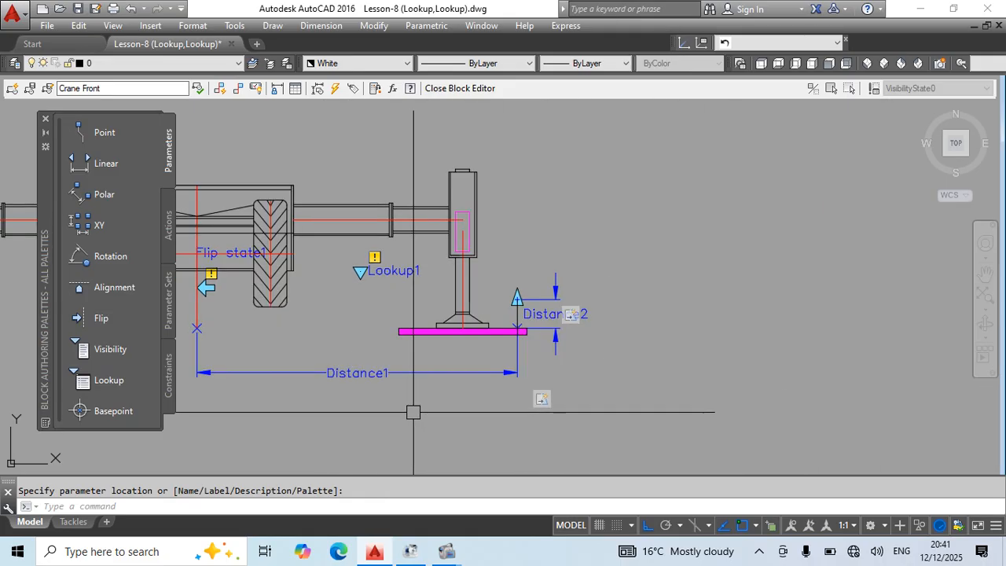
pyautogui.moveTo(411, 382); pyautogui.dragTo(508, 384, button='middle')
pyautogui.press('Escape')
pyautogui.click(495, 370)
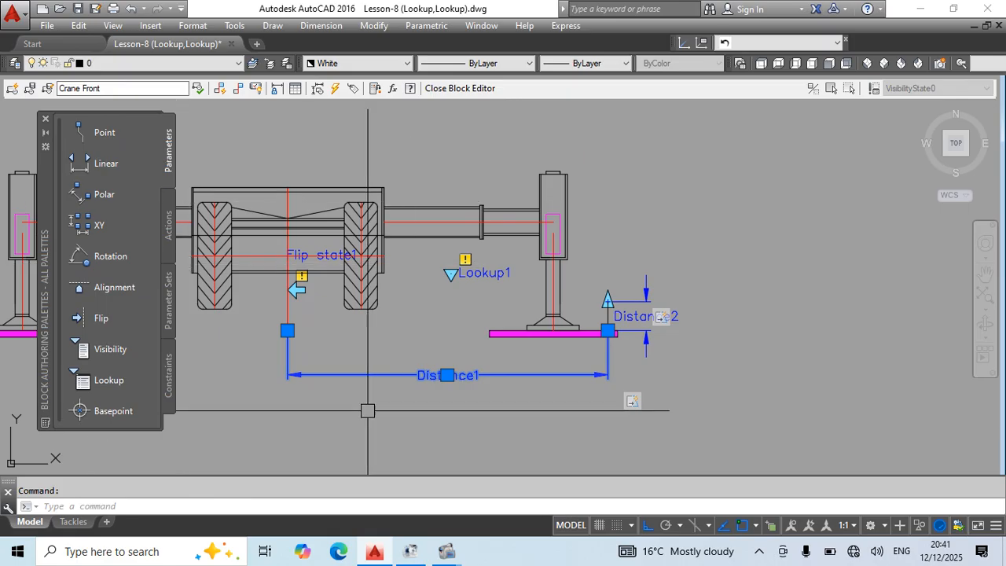
pyautogui.press('Escape')
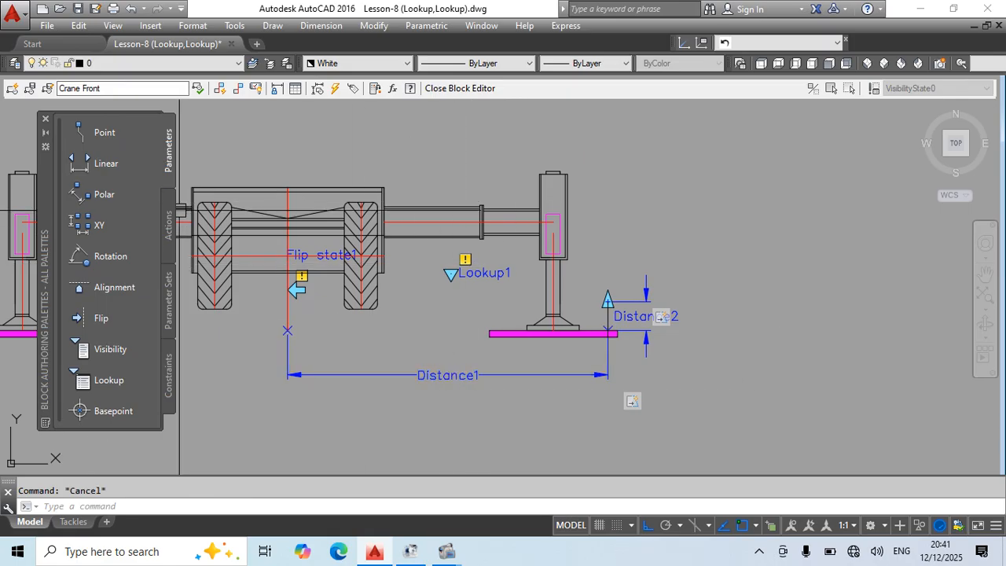
# Add a Lookup action to the Lookup1 parameter and include Distance1 as an input property in its table.
pyautogui.click(169, 225)
pyautogui.click(103, 350)
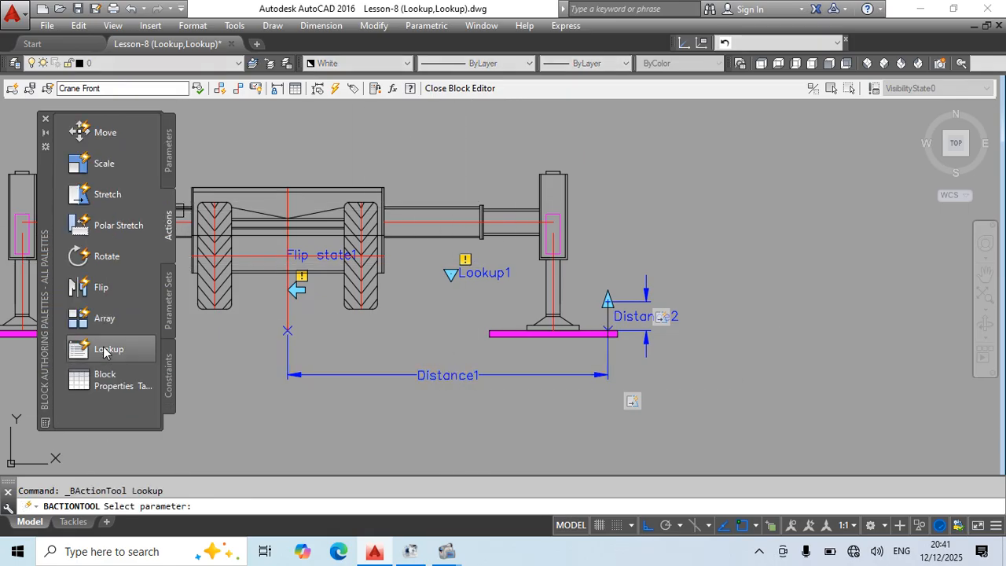
pyautogui.click(481, 279)
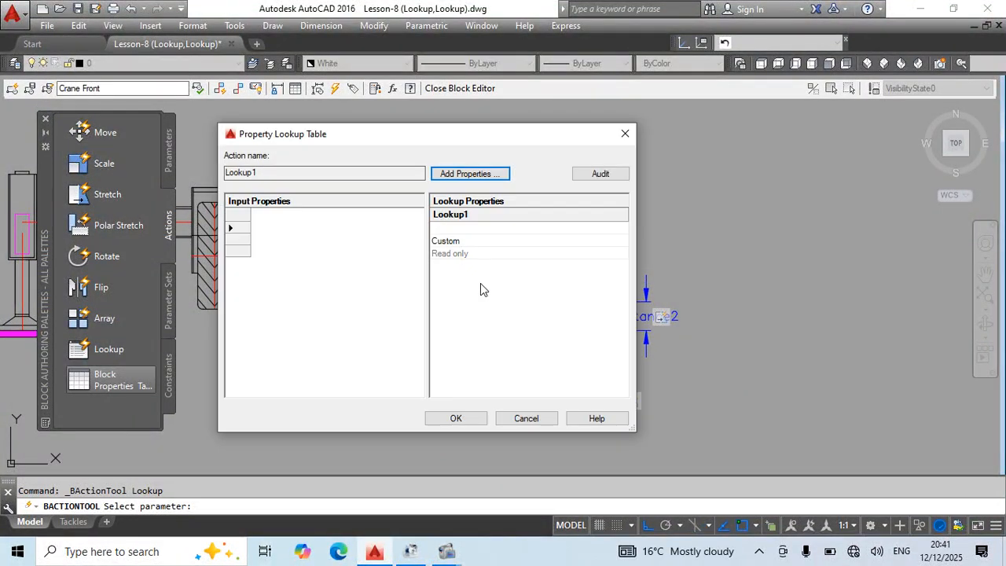
pyautogui.click(451, 172)
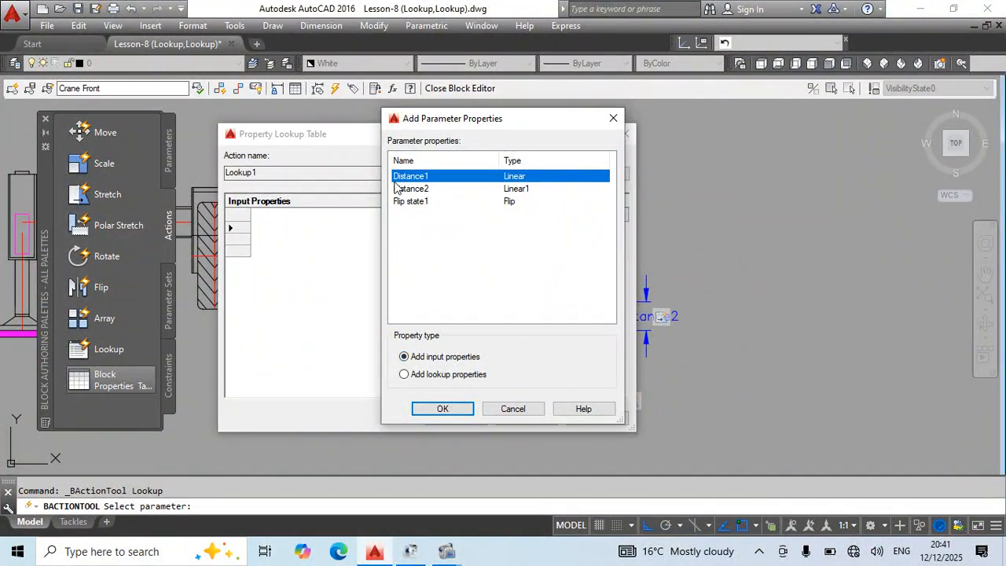
pyautogui.click(445, 410)
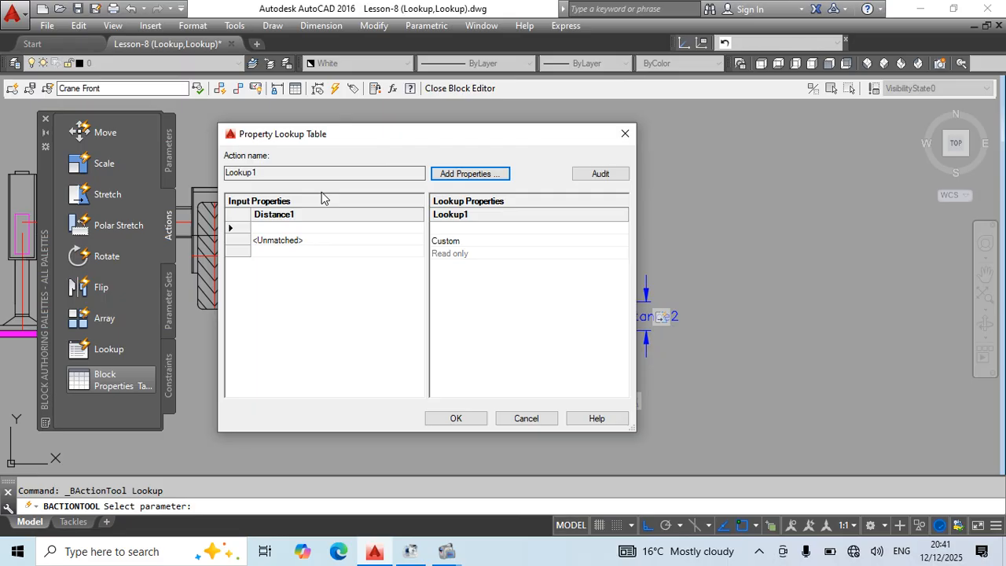
# Fill the Distance1 input column with 5000 to 12000 in steps of 1000, followed by 14000, 16000, 18000 and 20000.
pyautogui.moveTo(358, 135); pyautogui.dragTo(484, 184)
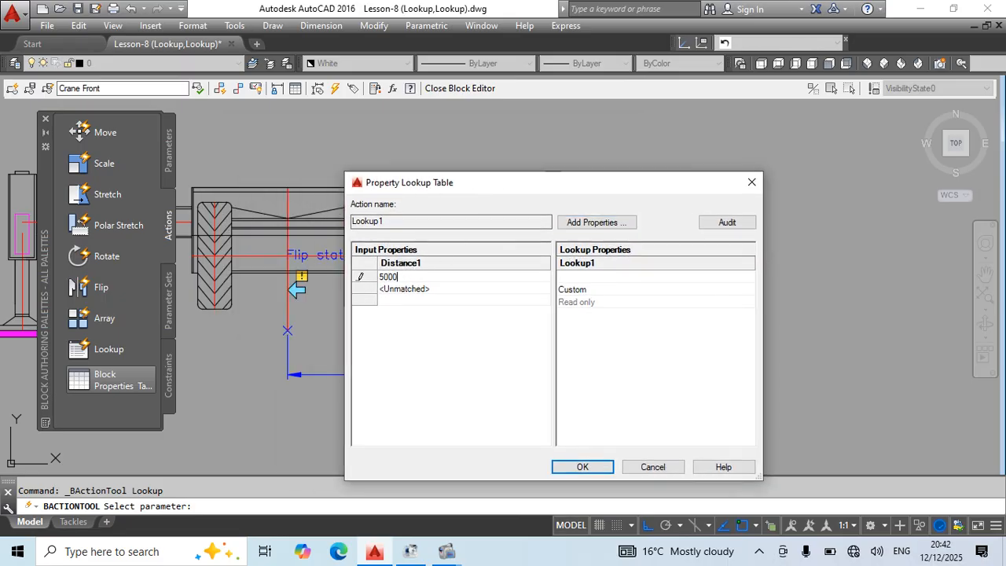
pyautogui.press('Return')
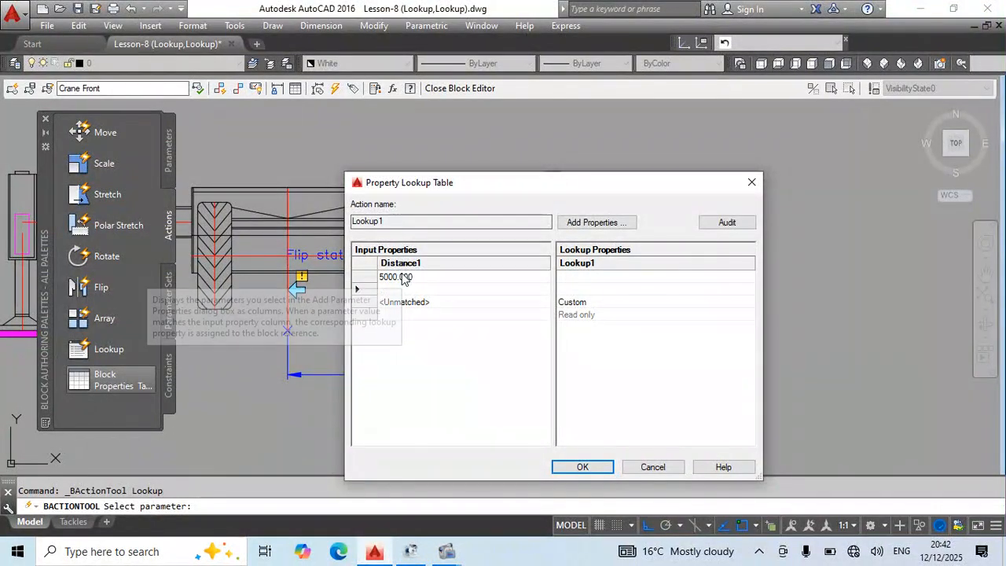
pyautogui.write('6000.000')
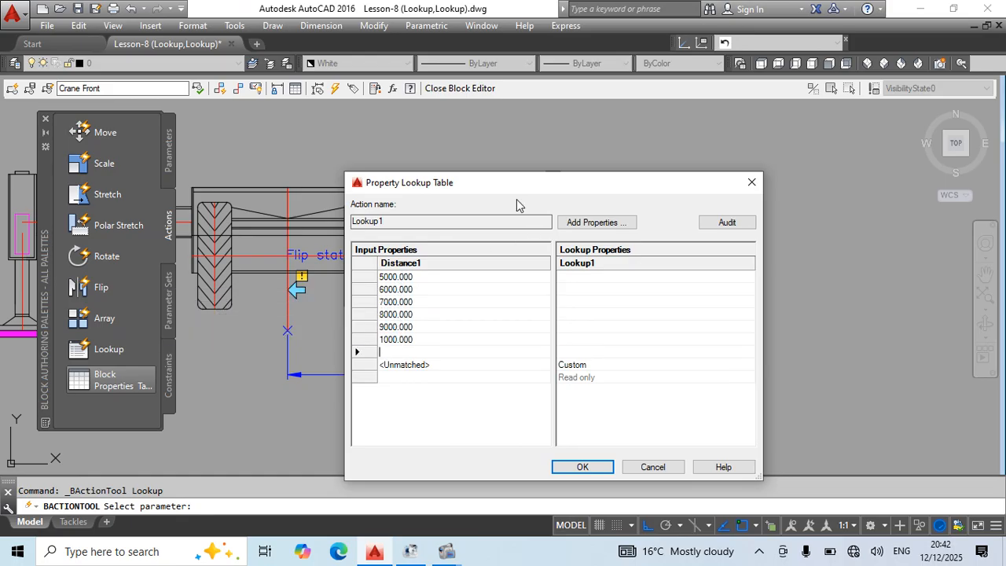
pyautogui.click(385, 341)
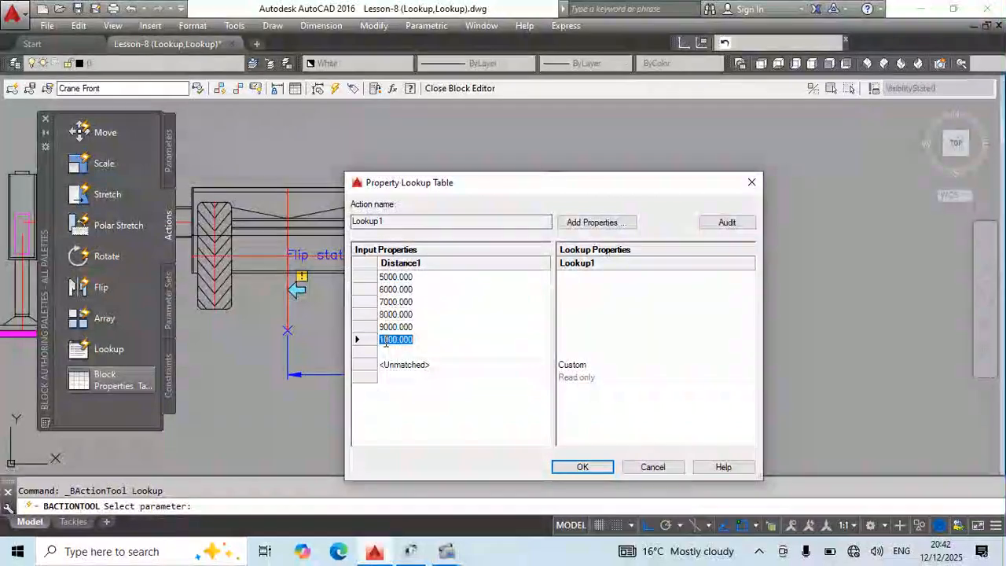
pyautogui.click(385, 341)
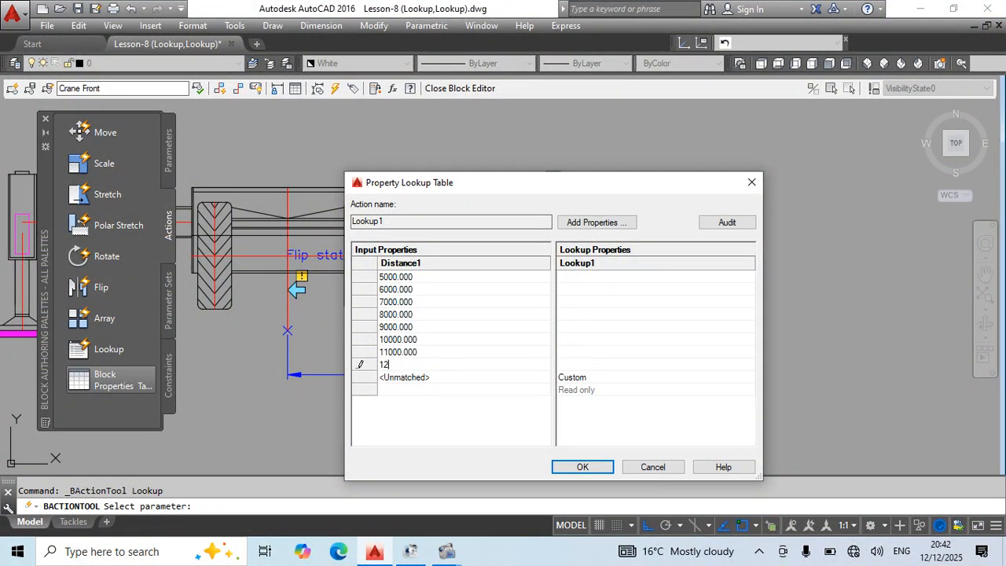
pyautogui.write('000')
pyautogui.press('Return')
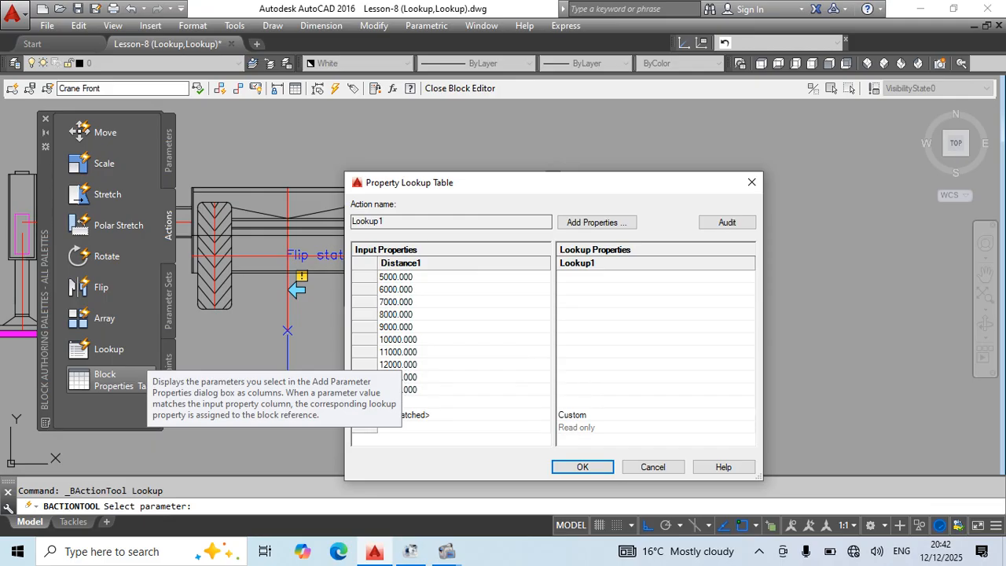
pyautogui.write('20000')
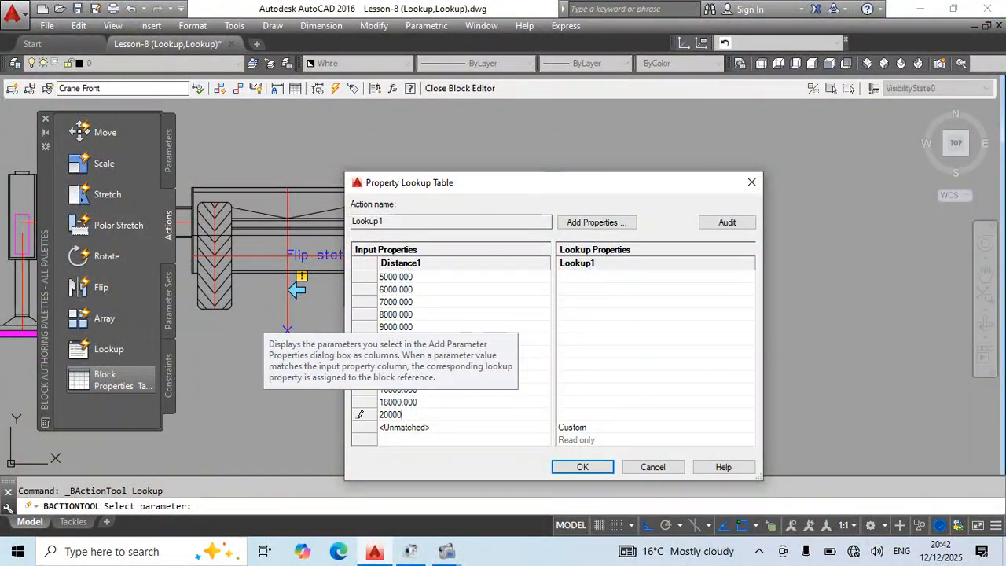
pyautogui.press('Return')
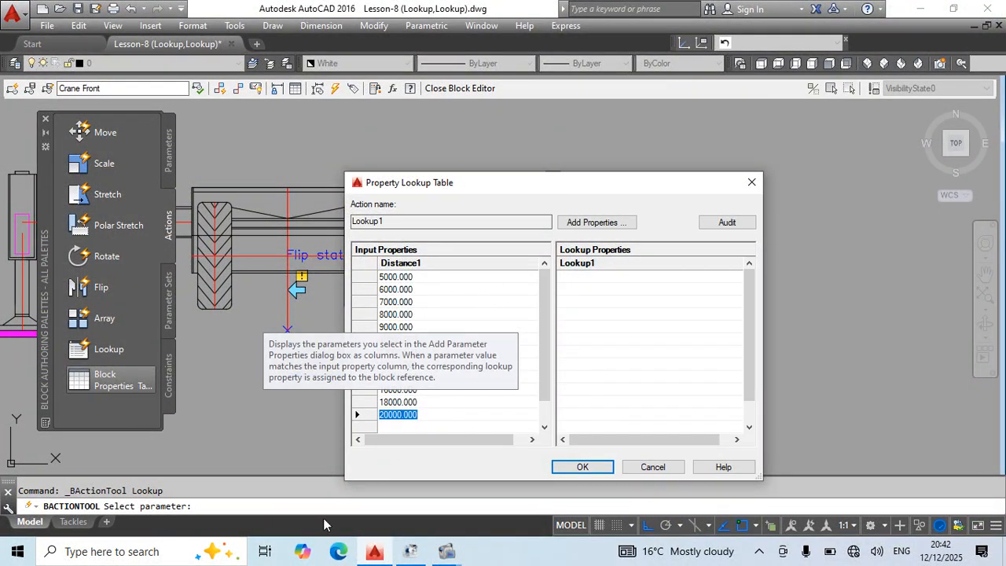
# Label the Lookup1 rows to match their distances, R5 to R12, R14, R16 and onward, and accept the lookup table.
pyautogui.moveTo(546, 372)
pyautogui.mouseDown()
pyautogui.moveTo(558, 416)
pyautogui.moveTo(552, 358)
pyautogui.mouseUp()
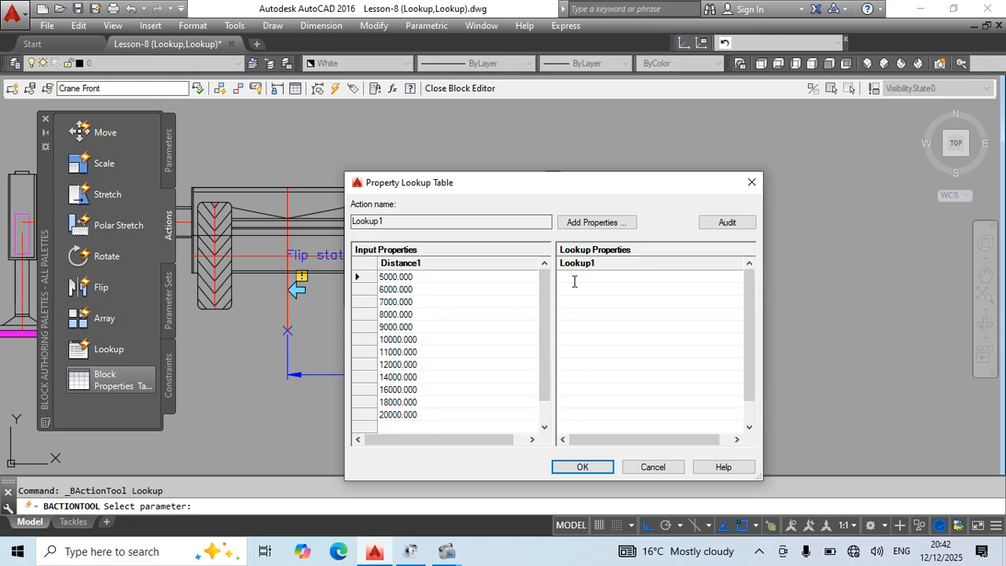
pyautogui.press('Down')
pyautogui.write('R6')
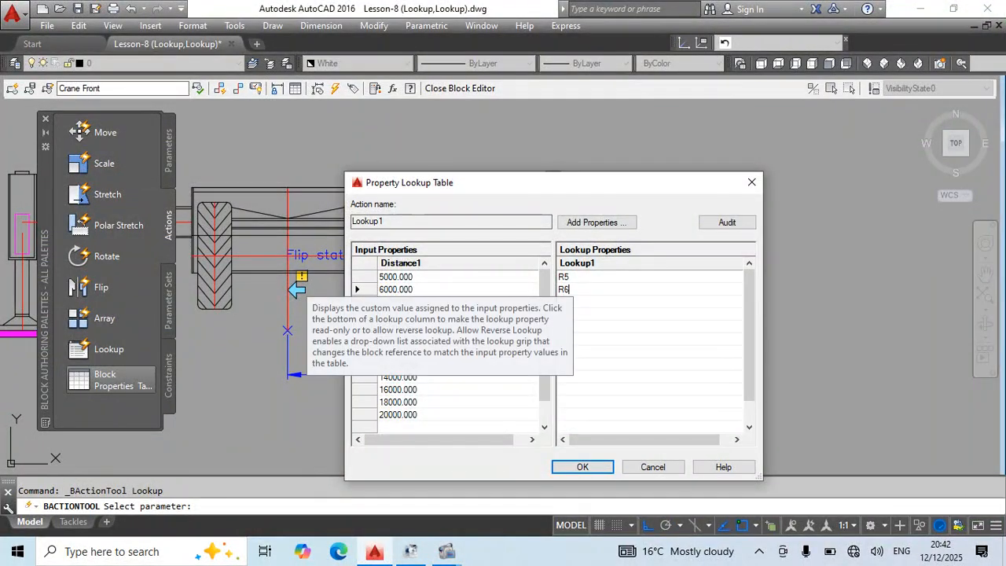
pyautogui.press('Down')
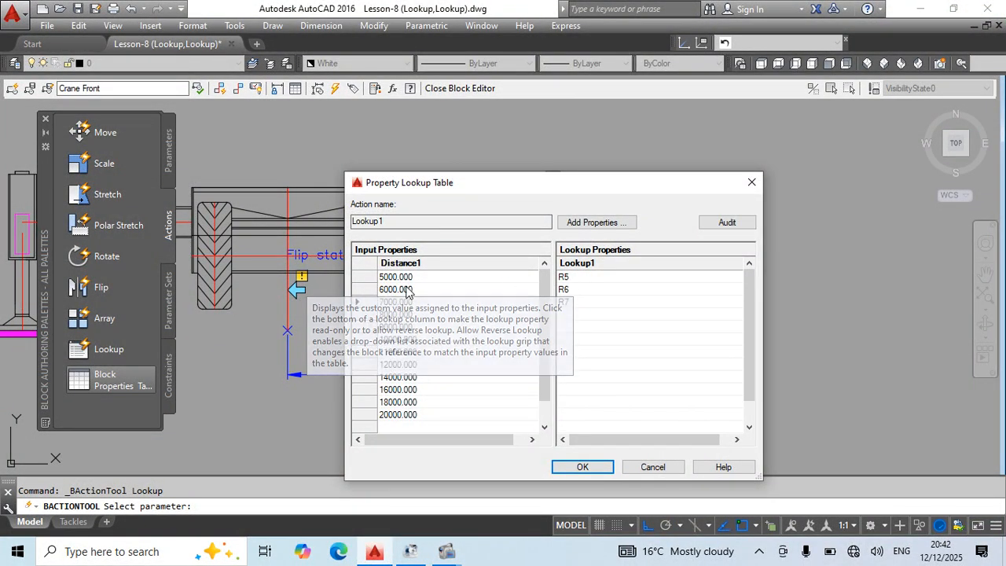
pyautogui.write('R7')
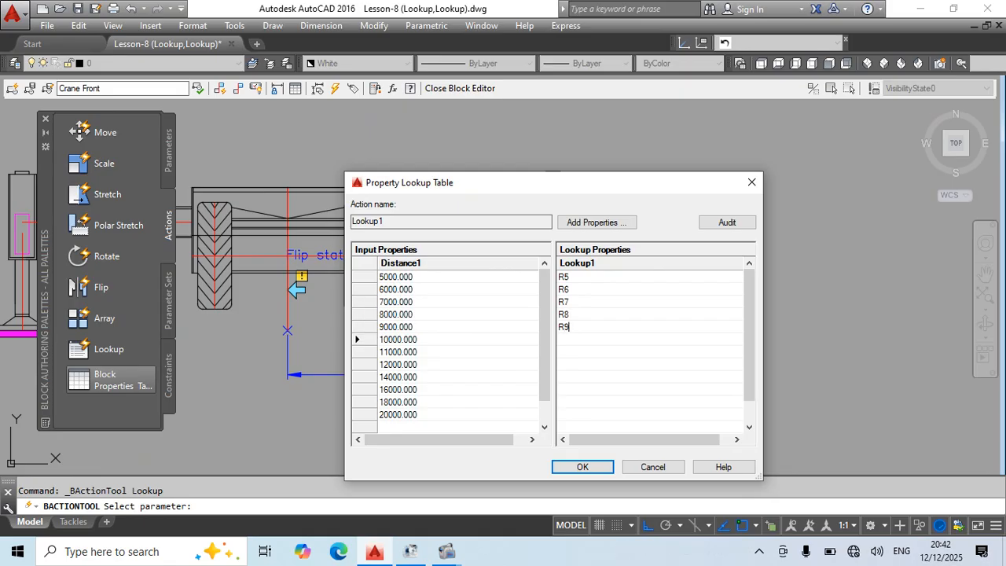
pyautogui.press('Down')
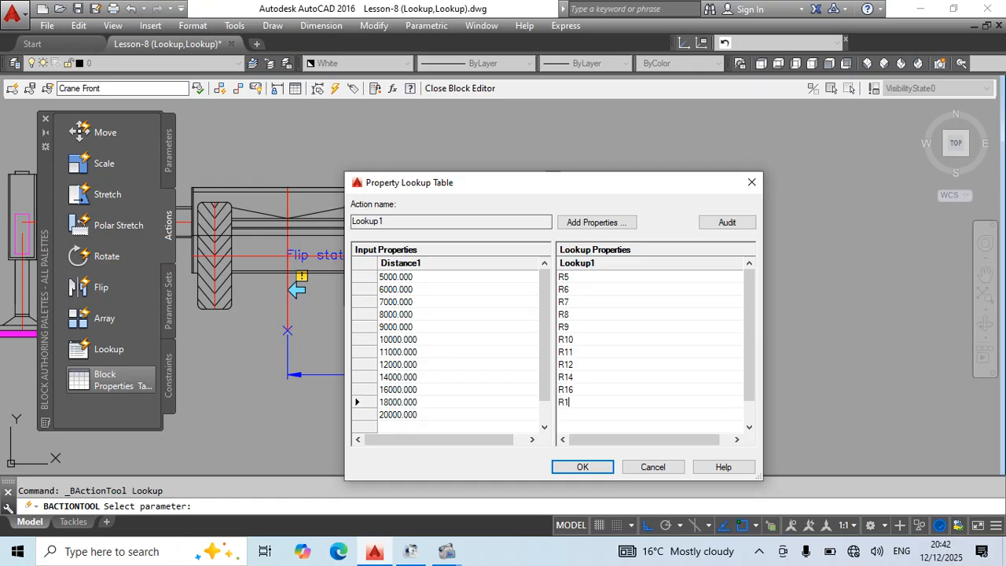
pyautogui.press('BackSpace')
pyautogui.press('Return')
pyautogui.click(582, 467)
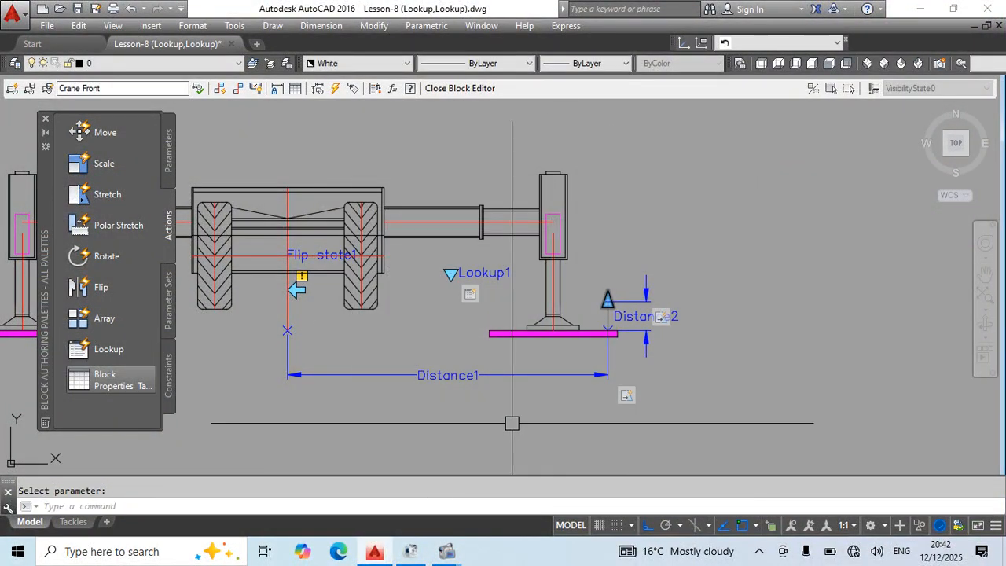
# Close the block editor, keeping the changes to the Crane Front block.
pyautogui.scroll(-2, 567, 296)
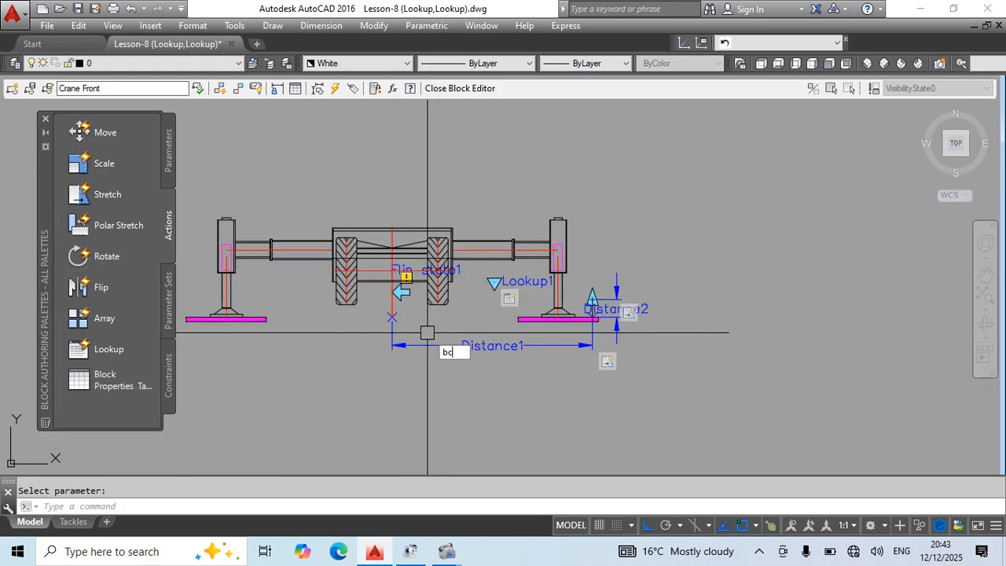
pyautogui.press('Return')
pyautogui.press('Return')
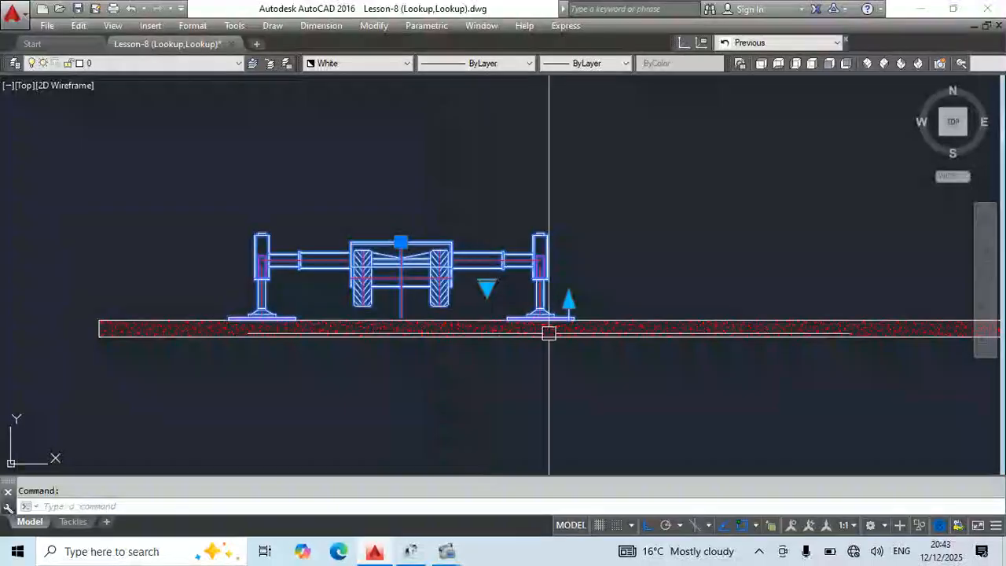
# Mirror the Crane Front block about its vertical centerline, keeping the source block.
pyautogui.scroll(-5, 548, 332)
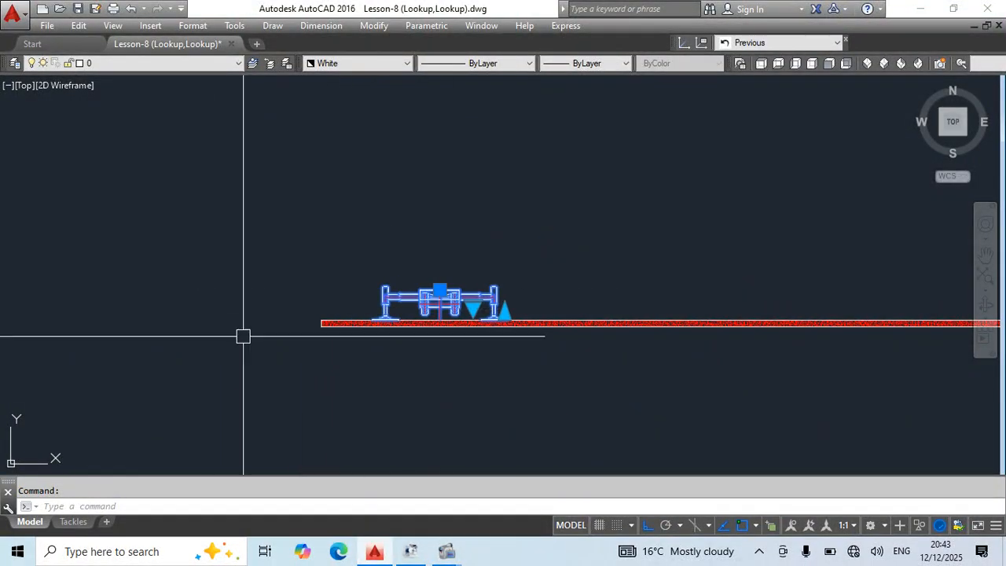
pyautogui.write('mi')
pyautogui.press('Return')
pyautogui.scroll(5, 471, 315)
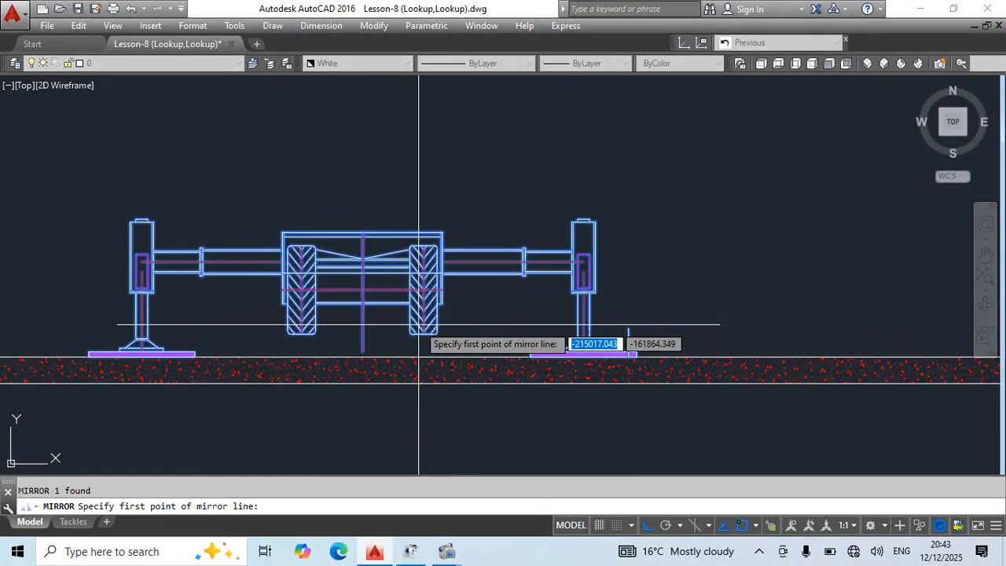
pyautogui.click(363, 318)
pyautogui.scroll(-5, 378, 316)
pyautogui.click(388, 415)
pyautogui.scroll(4, 343, 335)
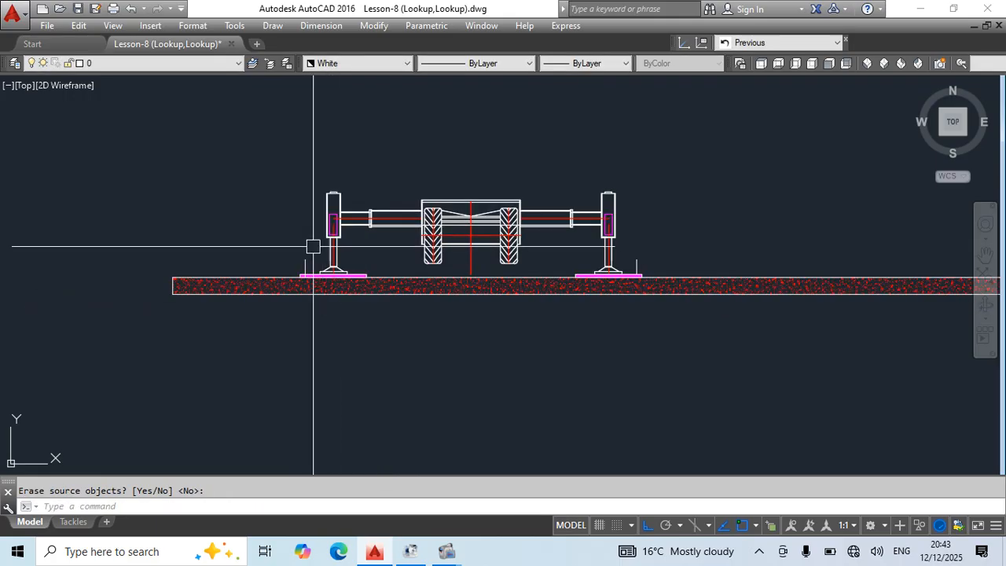
# Erase one of the two overlapping Crane Front blocks and test the remaining block's height stretch by raising it well above the crane.
pyautogui.click(636, 265)
pyautogui.write('e')
pyautogui.press('Return')
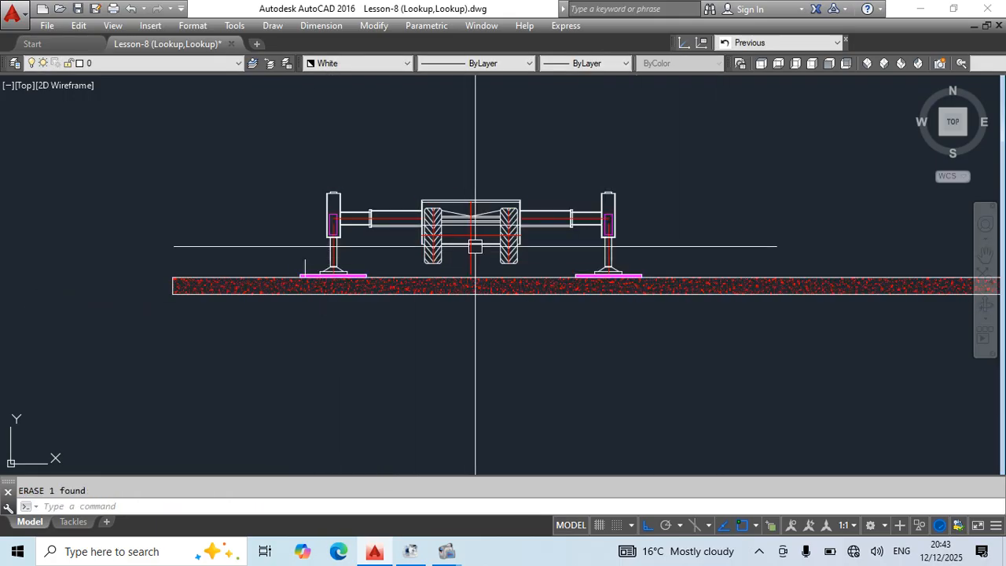
pyautogui.click(383, 228)
pyautogui.moveTo(487, 296); pyautogui.dragTo(481, 350, button='middle')
pyautogui.click(299, 312)
pyautogui.click(322, 140)
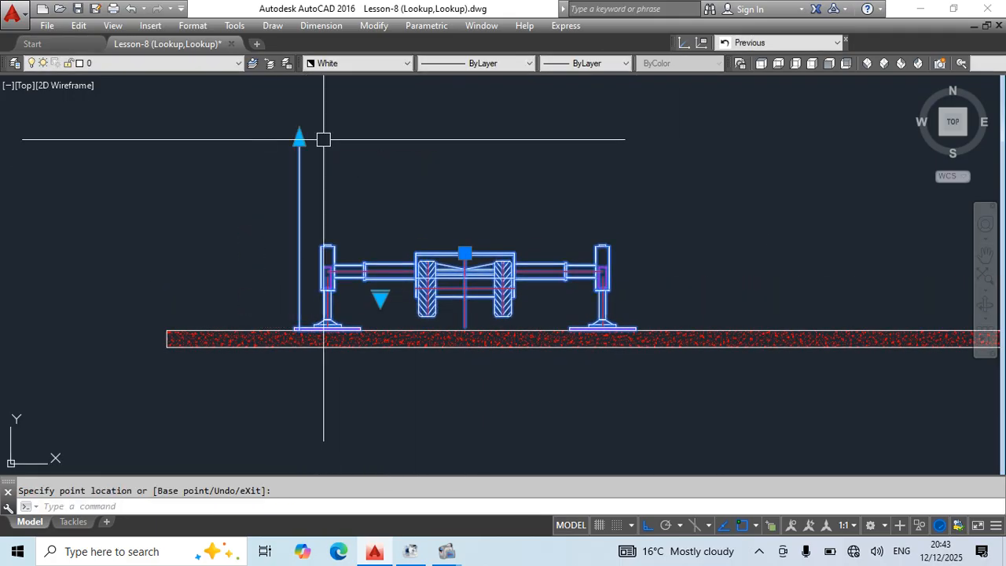
pyautogui.press('Escape')
pyautogui.press('Escape')
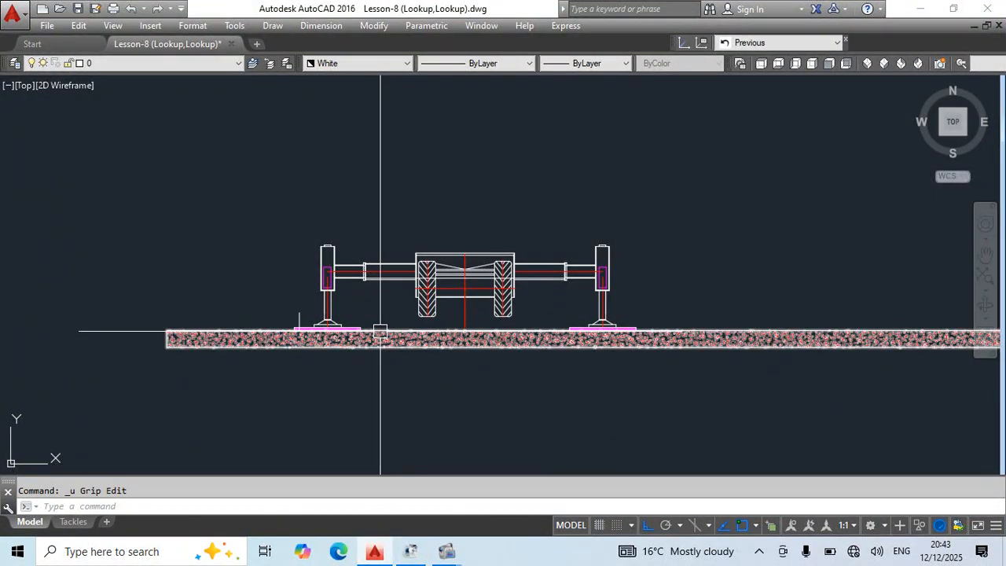
# Undo the height stretch and the erasure to restore both Crane Front blocks.
pyautogui.hotkey('ctrl', 'z')
pyautogui.click(466, 234)
pyautogui.press('Escape')
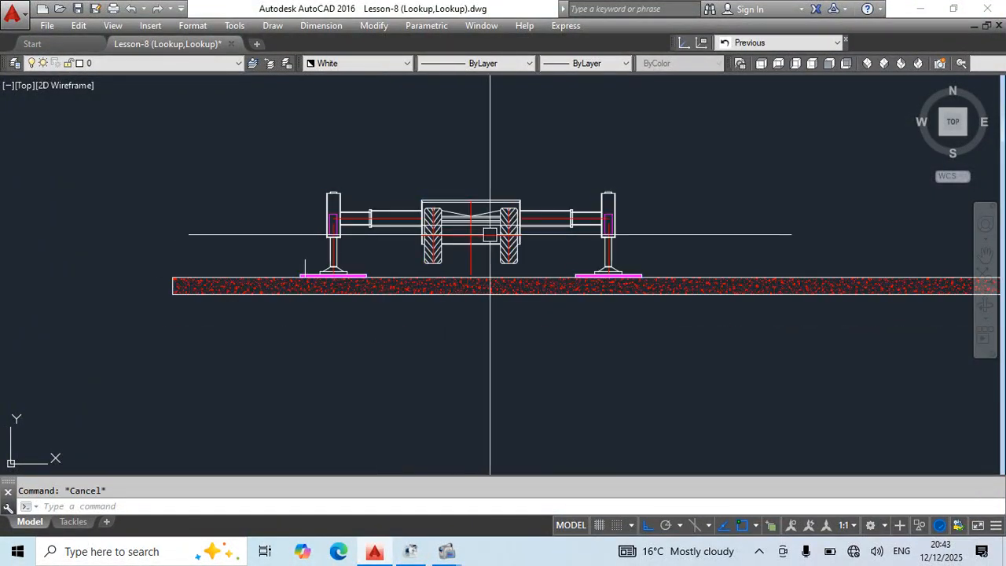
pyautogui.hotkey('ctrl', 'z')
pyautogui.hotkey('ctrl', 'z')
pyautogui.hotkey('ctrl', 'z')
# Erase the Crane Front block whose height grip is at the left outrigger.
pyautogui.scroll(4, 308, 300)
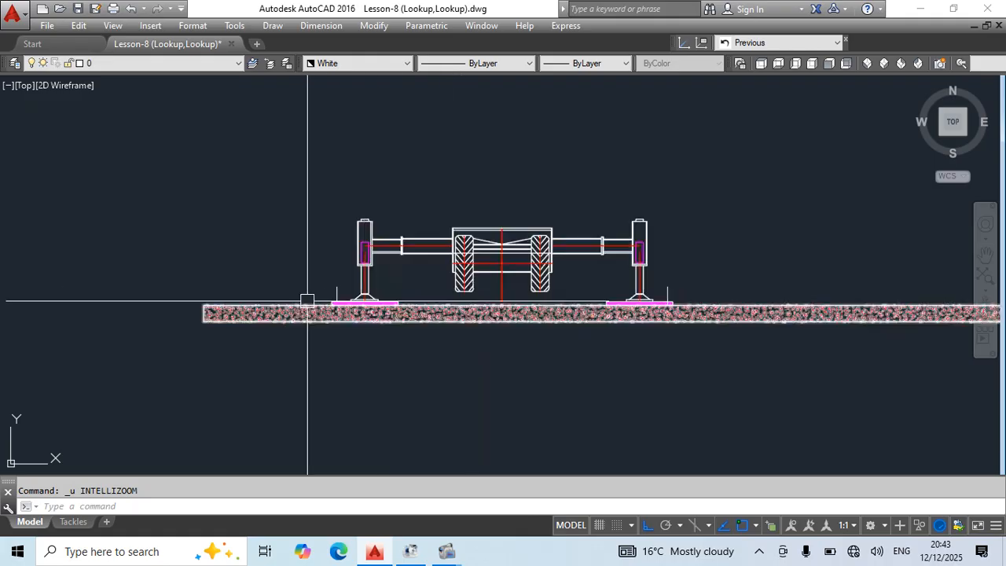
pyautogui.click(336, 289)
pyautogui.press('Delete')
# Open the Crane Front block for editing and add a Flip action to Flip state1 covering the whole crane and all its parameters.
pyautogui.click(551, 249)
pyautogui.doubleClick(551, 248)
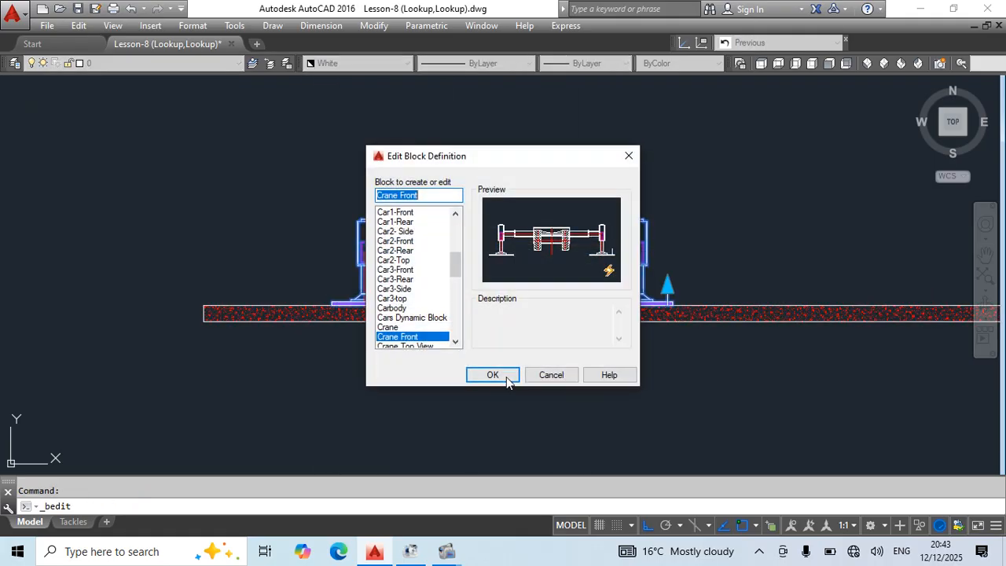
pyautogui.click(506, 375)
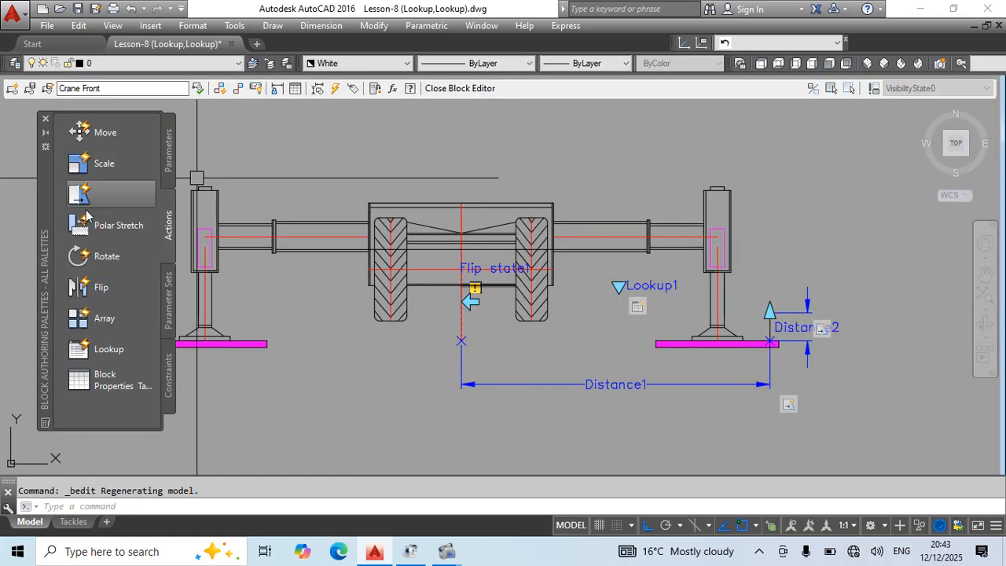
pyautogui.scroll(4, 512, 278)
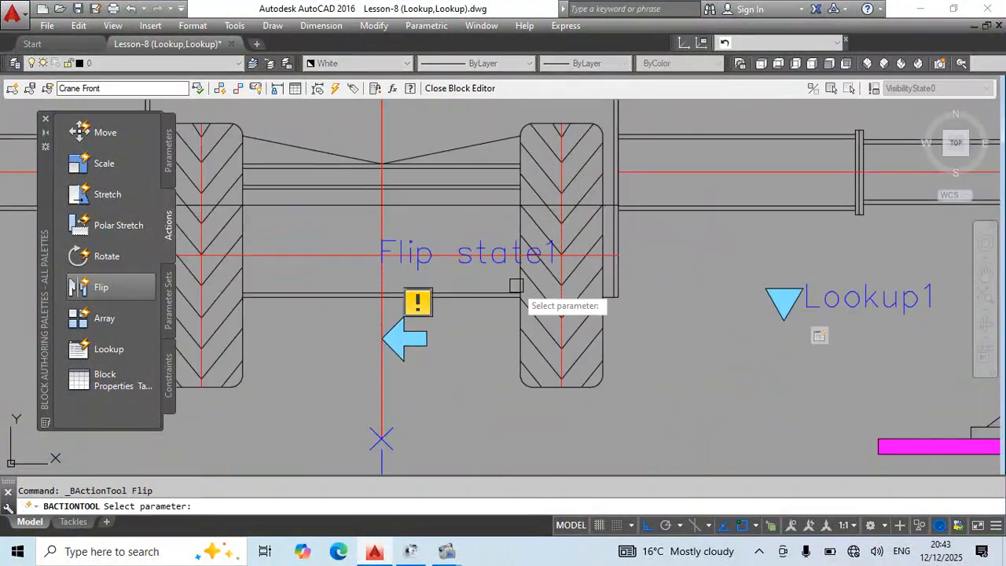
pyautogui.scroll(-6, 492, 298)
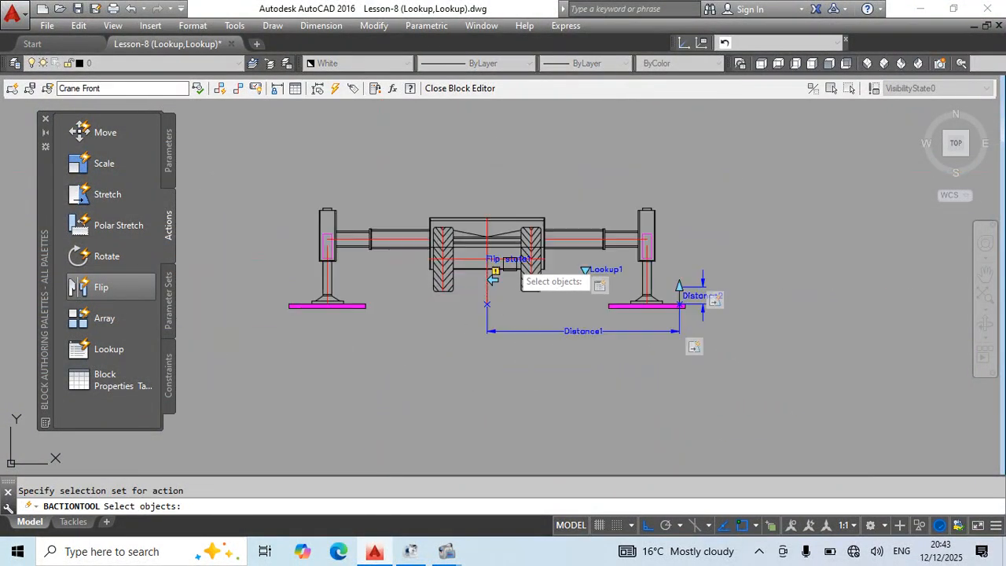
pyautogui.scroll(6, 503, 271)
pyautogui.scroll(-6, 503, 382)
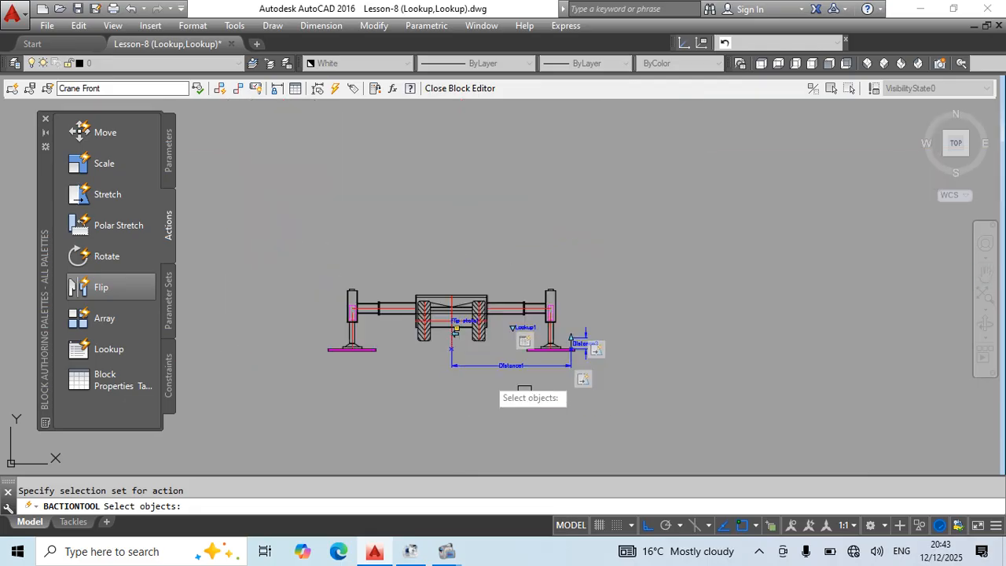
pyautogui.click(727, 194)
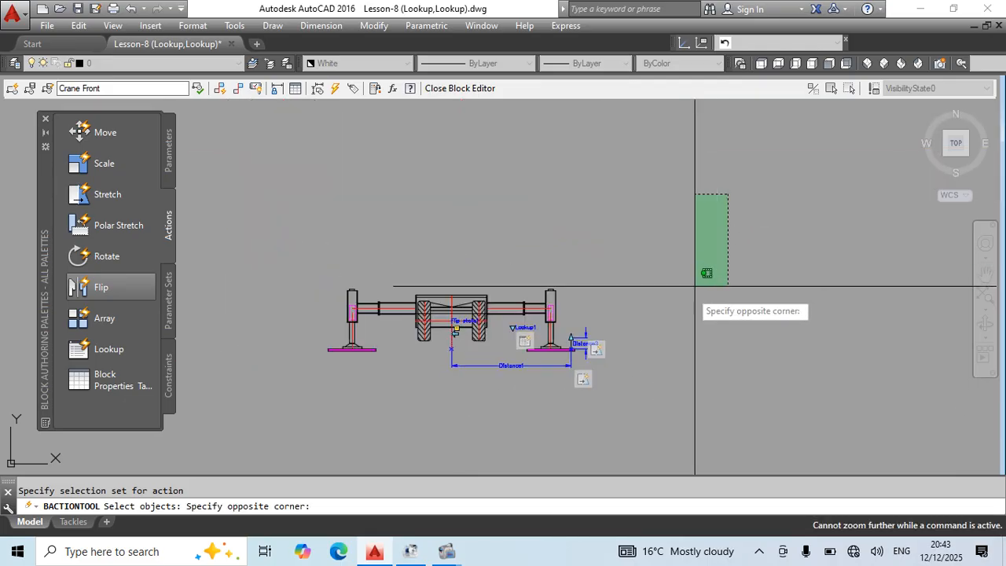
pyautogui.click(215, 430)
# Close the block editor, keeping the new Flip action in the Crane Front block.
pyautogui.write('b')
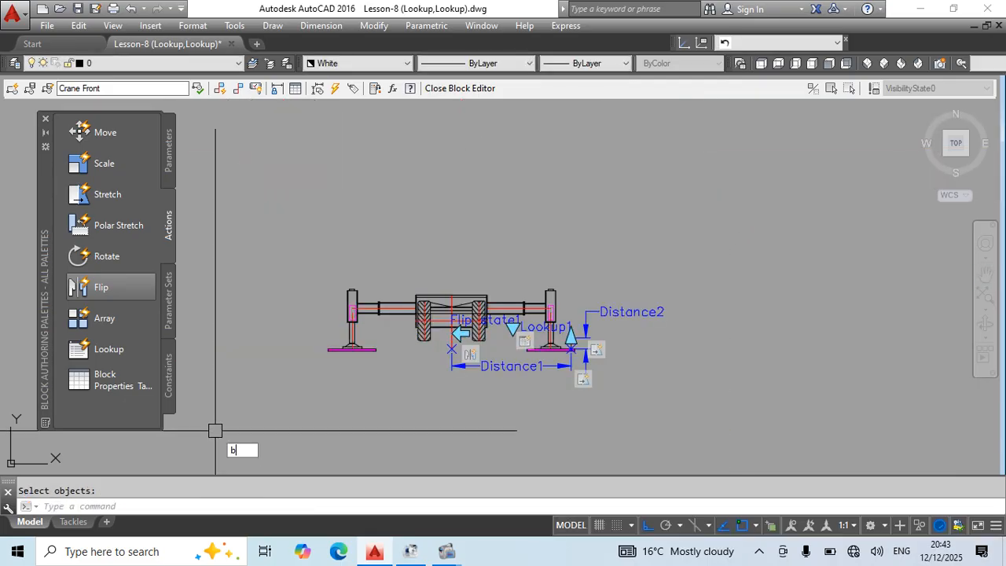
pyautogui.write('c')
pyautogui.press('Return')
pyautogui.press('Return')
# Test the Crane Front block's flip by switching it to the opposite side and back.
pyautogui.click(531, 264)
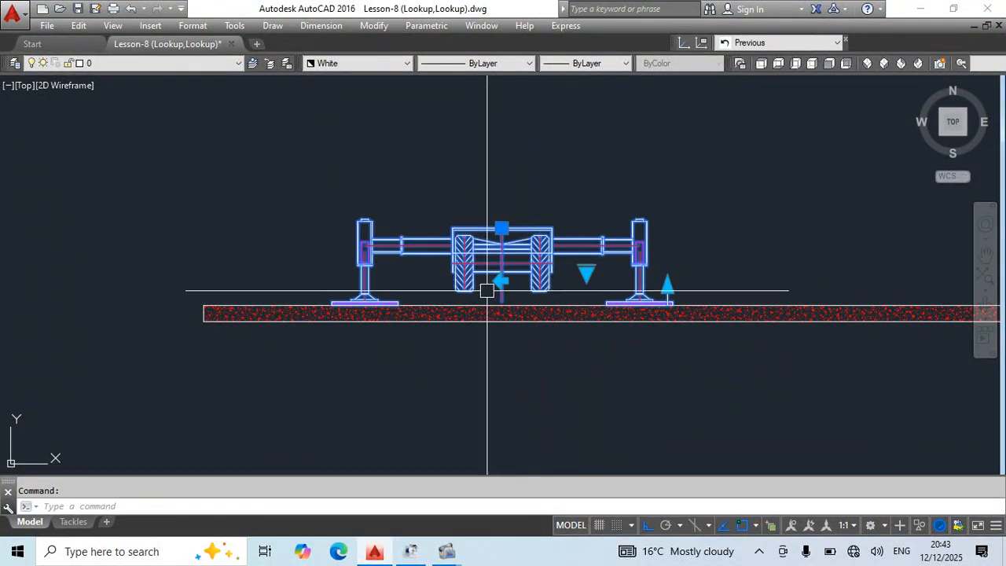
pyautogui.click(500, 281)
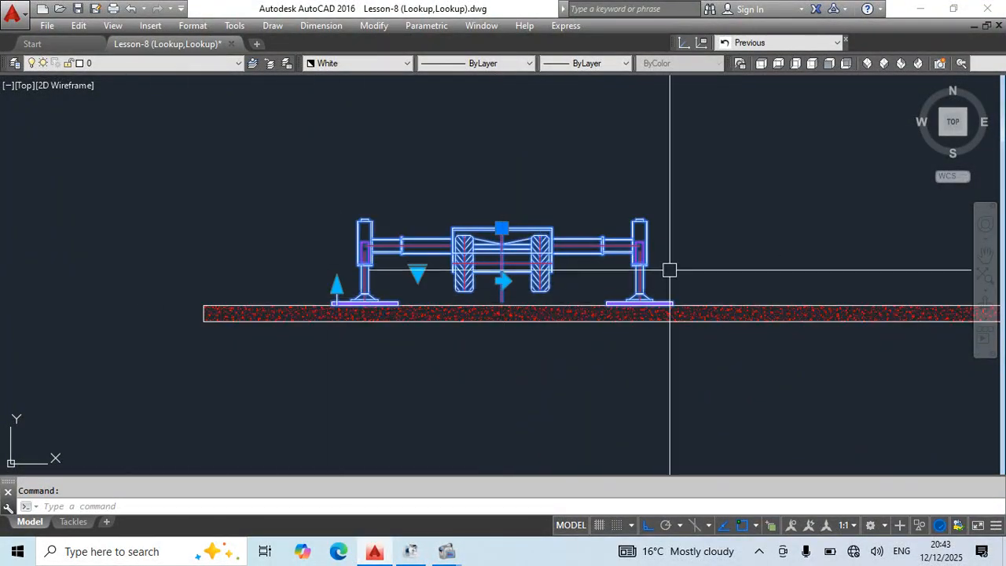
pyautogui.click(501, 281)
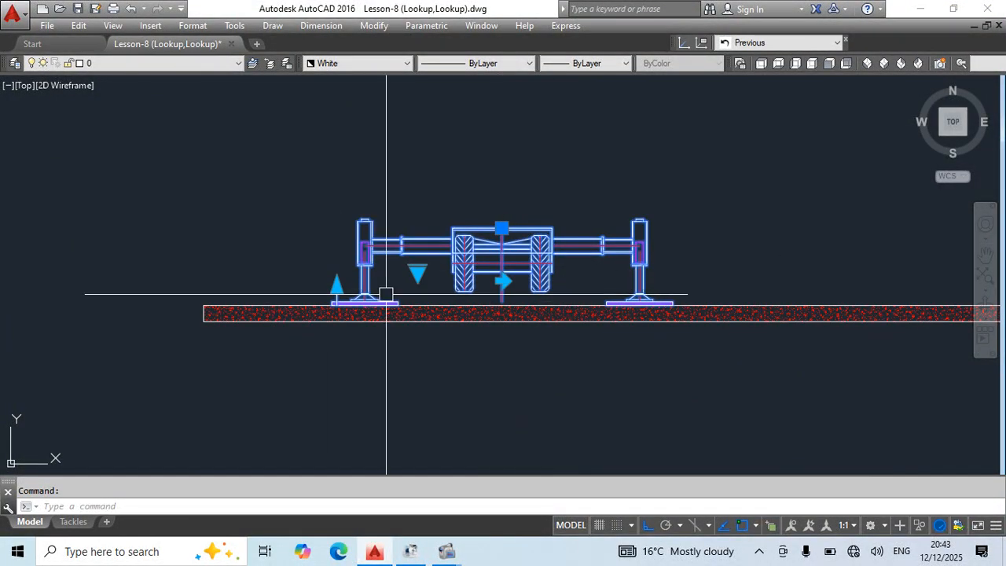
pyautogui.scroll(-2, 605, 279)
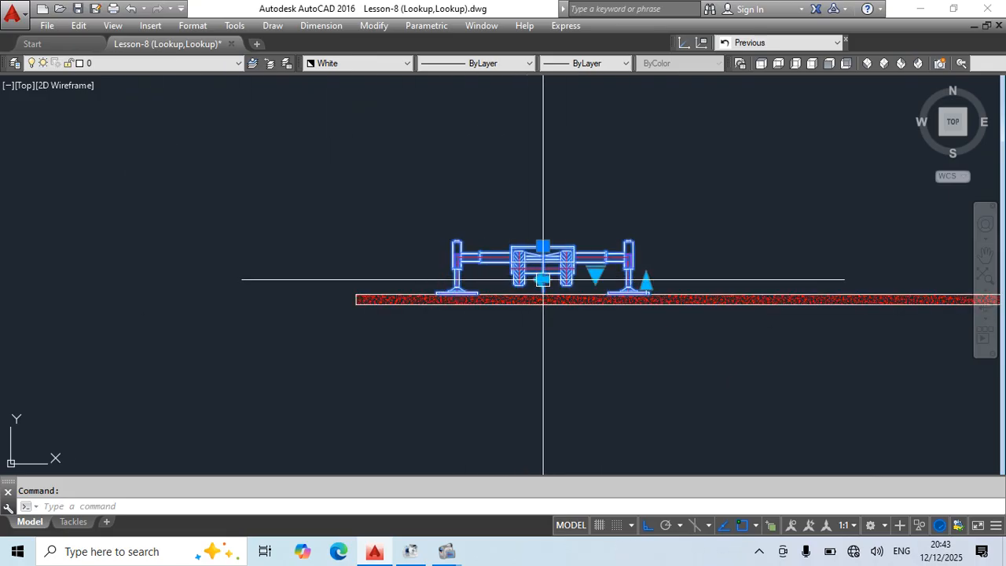
pyautogui.moveTo(543, 279); pyautogui.dragTo(354, 296, button='middle')
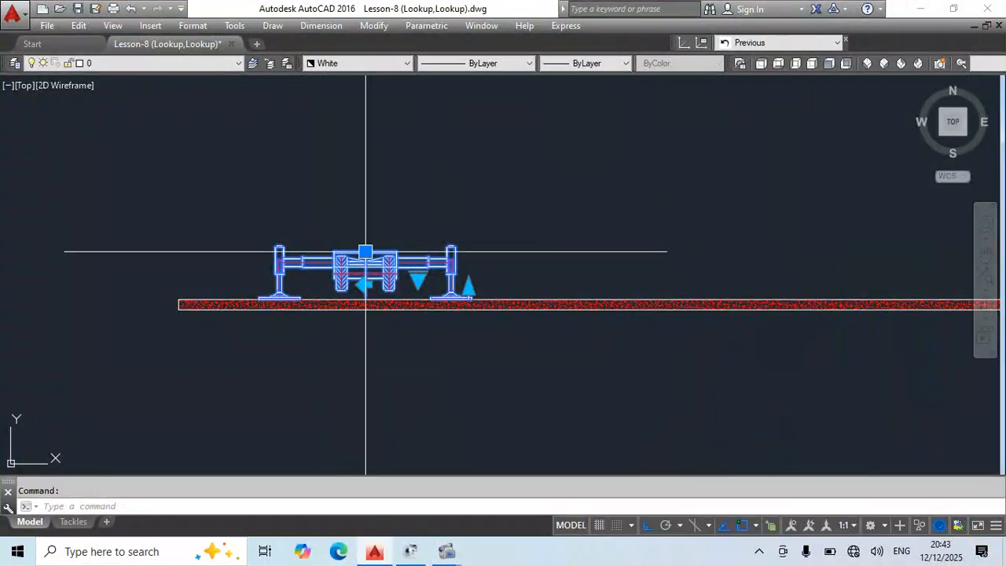
pyautogui.moveTo(548, 309); pyautogui.dragTo(613, 357, button='middle')
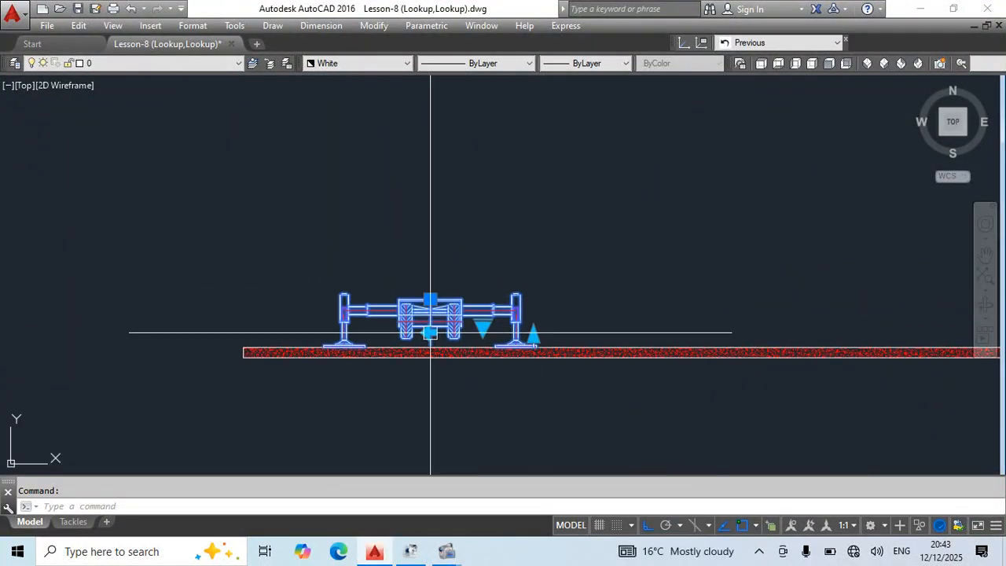
# Set the Crane Front block's lookup to R16 and check where its height marker line ends up.
pyautogui.click(483, 328)
pyautogui.click(517, 480)
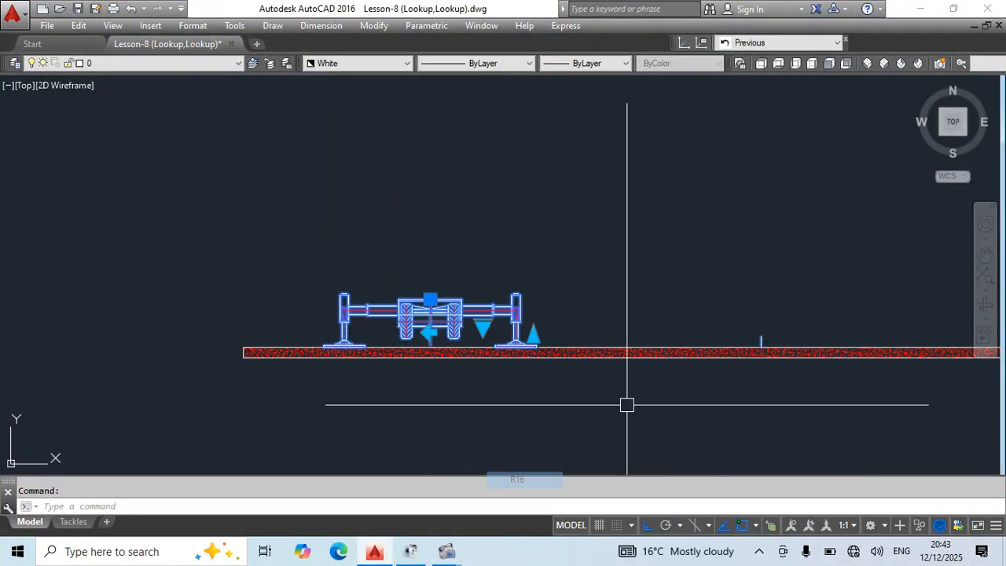
pyautogui.scroll(-2, 545, 363)
pyautogui.press('Escape')
pyautogui.scroll(2, 432, 301)
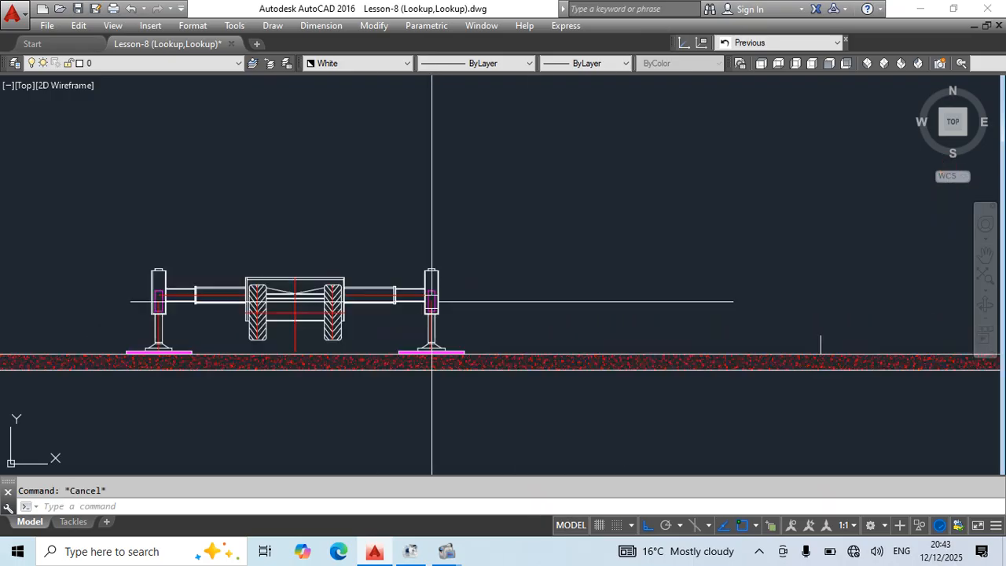
pyautogui.moveTo(839, 339); pyautogui.dragTo(729, 312, button='middle')
pyautogui.click(715, 316)
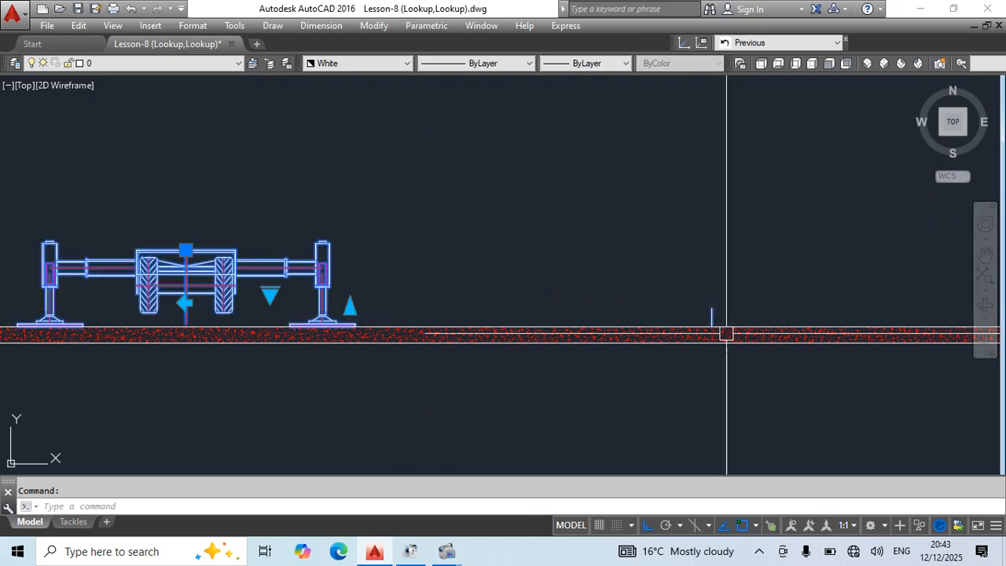
# Test the block's vertical stretch by raising the Distance2 grip about 61,000 units straight up.
pyautogui.click(350, 308)
pyautogui.scroll(-3, 376, 192)
pyautogui.moveTo(380, 176); pyautogui.dragTo(444, 543, button='middle')
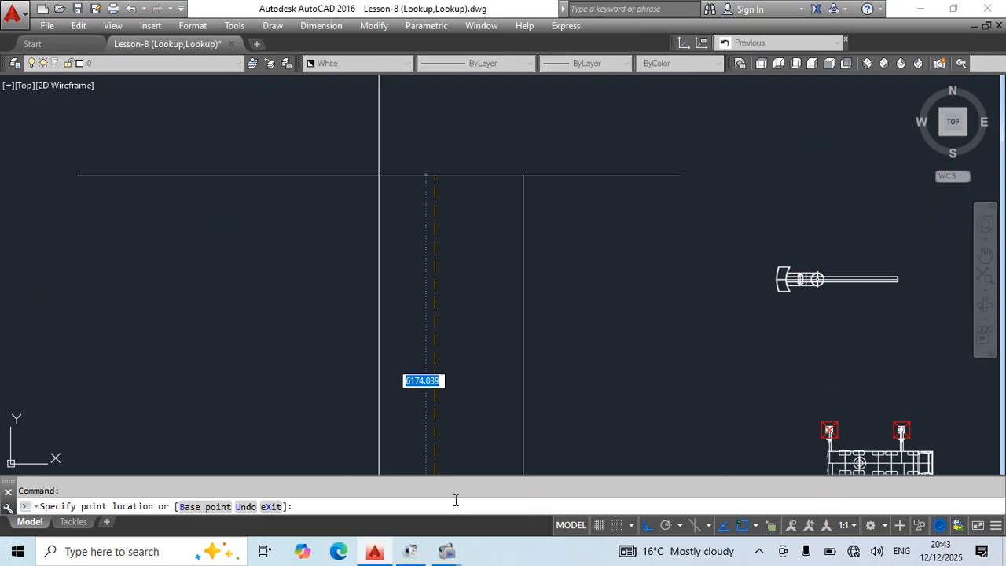
pyautogui.click(493, 92)
pyautogui.press('Escape')
pyautogui.scroll(-1, 497, 186)
pyautogui.scroll(-2, 494, 186)
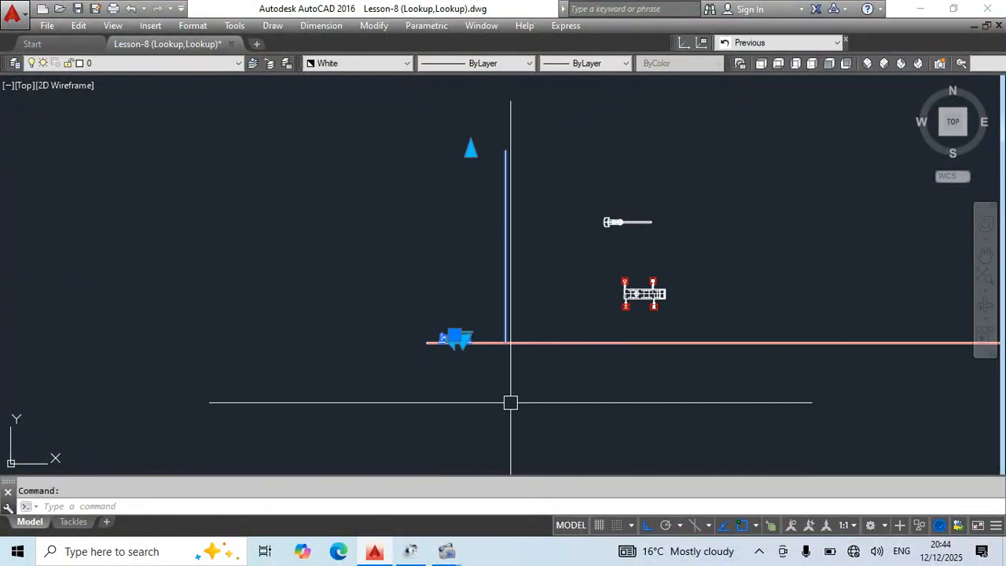
# Undo the height stretch and the R16 lookup change.
pyautogui.scroll(2, 510, 402)
pyautogui.hotkey('ctrl', 'z')
pyautogui.hotkey('ctrl', 'z')
pyautogui.hotkey('ctrl', 'z')
pyautogui.hotkey('ctrl', 'z')
pyautogui.hotkey('ctrl', 'z')
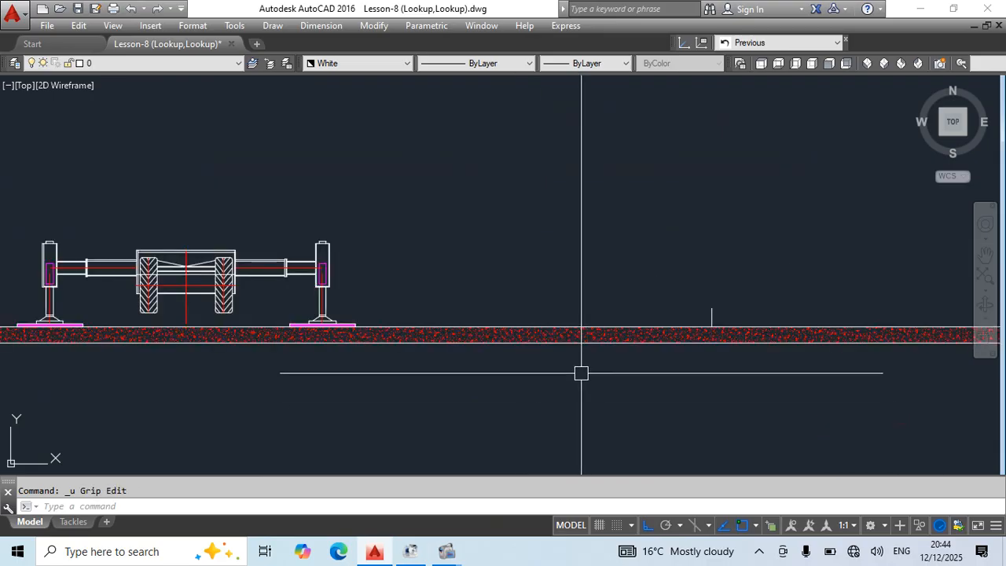
# Reopen the Crane Front block in the block editor.
pyautogui.scroll(4, 522, 345)
pyautogui.doubleClick(512, 275)
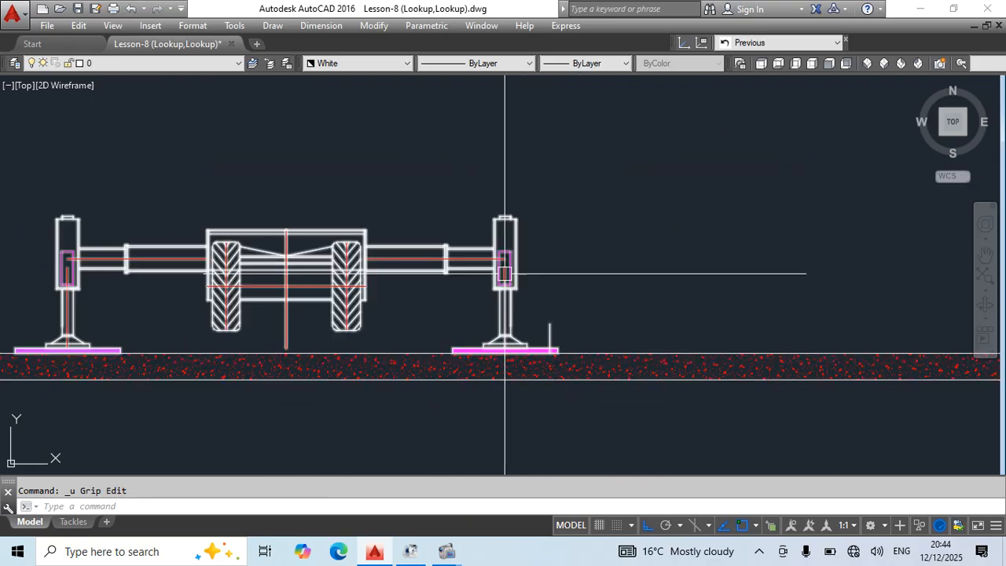
pyautogui.click(491, 374)
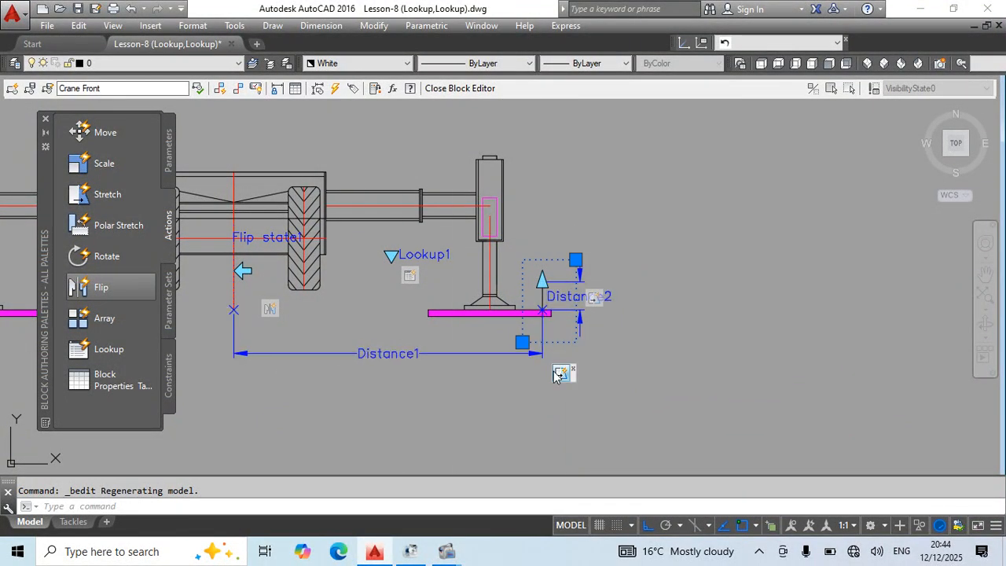
# Examine the Distance1 stretch action's frame and how it covers the Distance2 height parameter.
pyautogui.rightClick(561, 372)
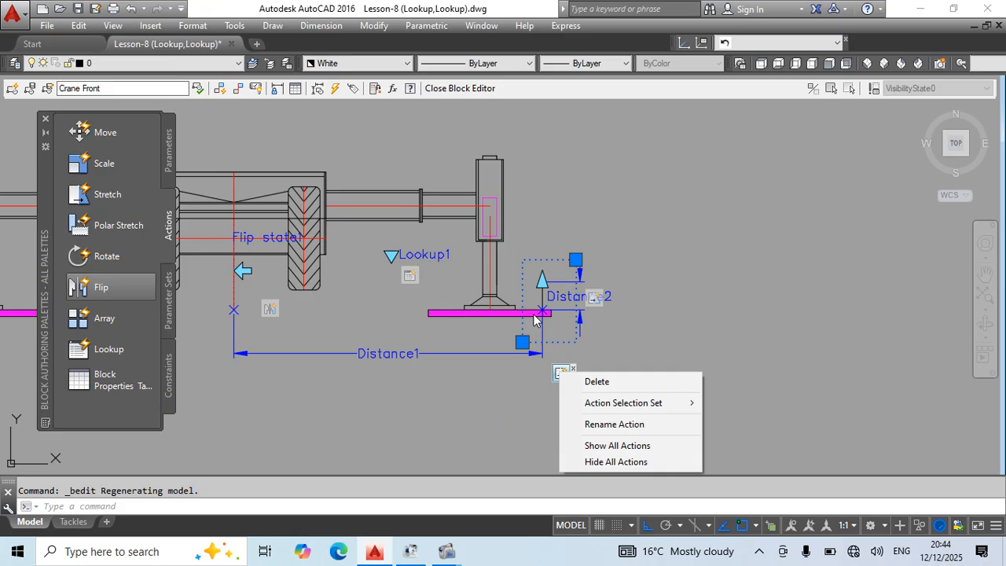
pyautogui.moveTo(576, 410)
pyautogui.click(754, 404)
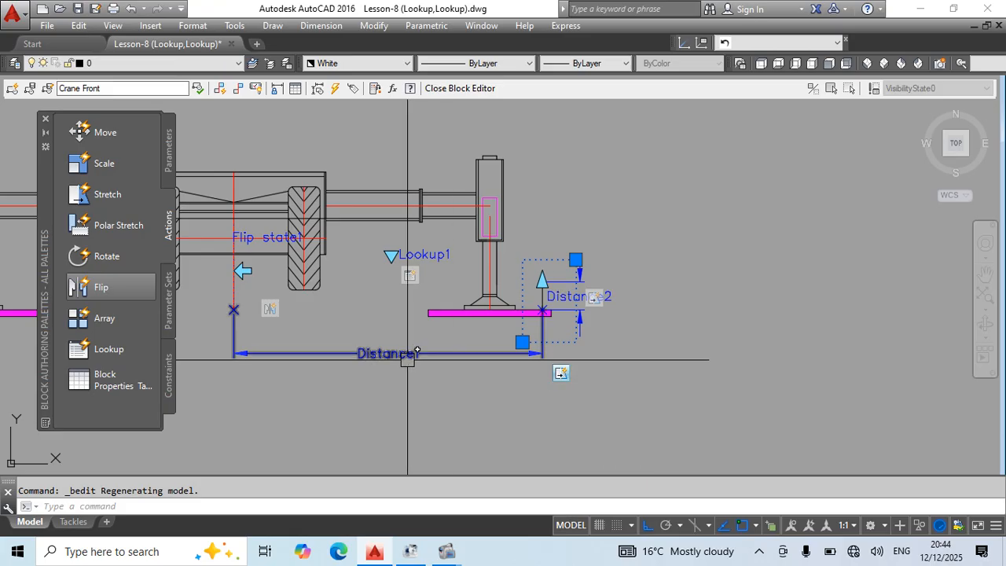
pyautogui.scroll(4, 528, 329)
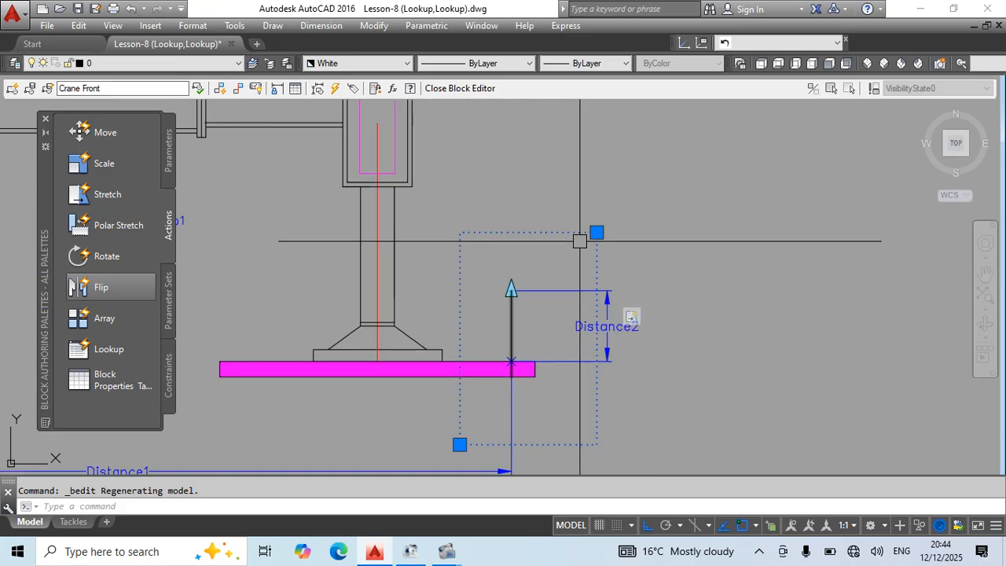
pyautogui.press('Escape')
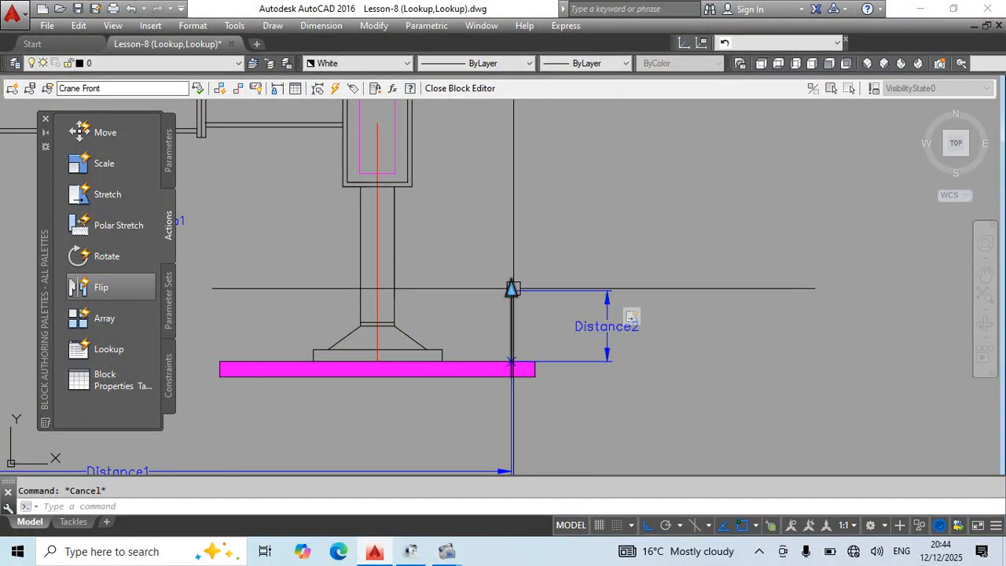
pyautogui.scroll(-2, 550, 222)
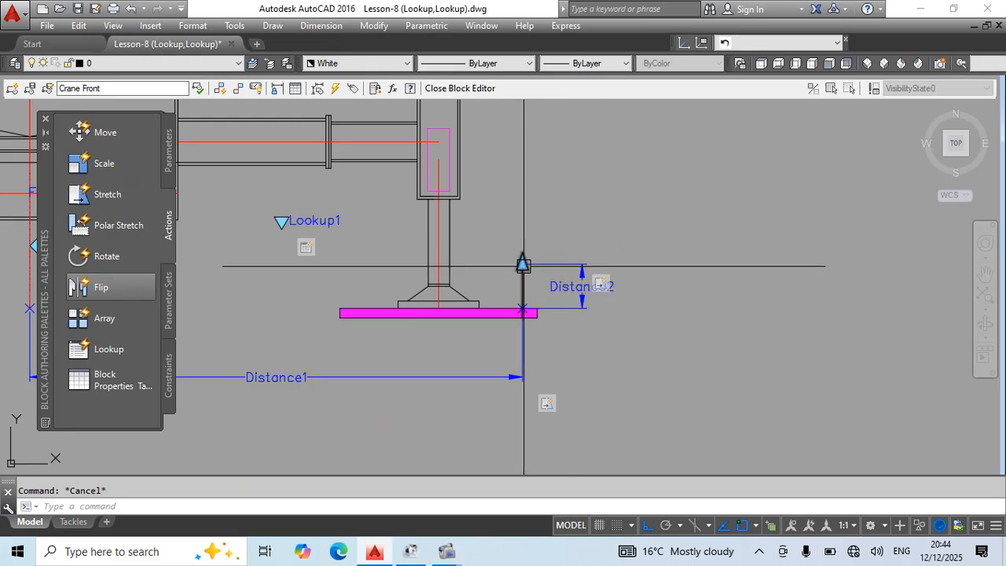
# Modify the Distance1 stretch action's selection set with a new frame enclosing the whole Distance2 parameter, and add Distance2 to its objects.
pyautogui.rightClick(548, 406)
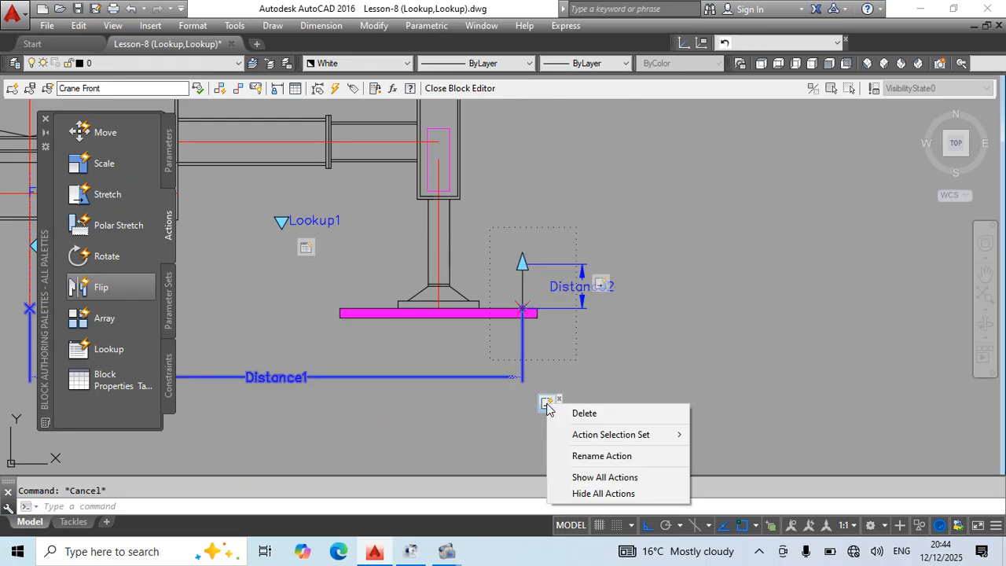
pyautogui.click(743, 451)
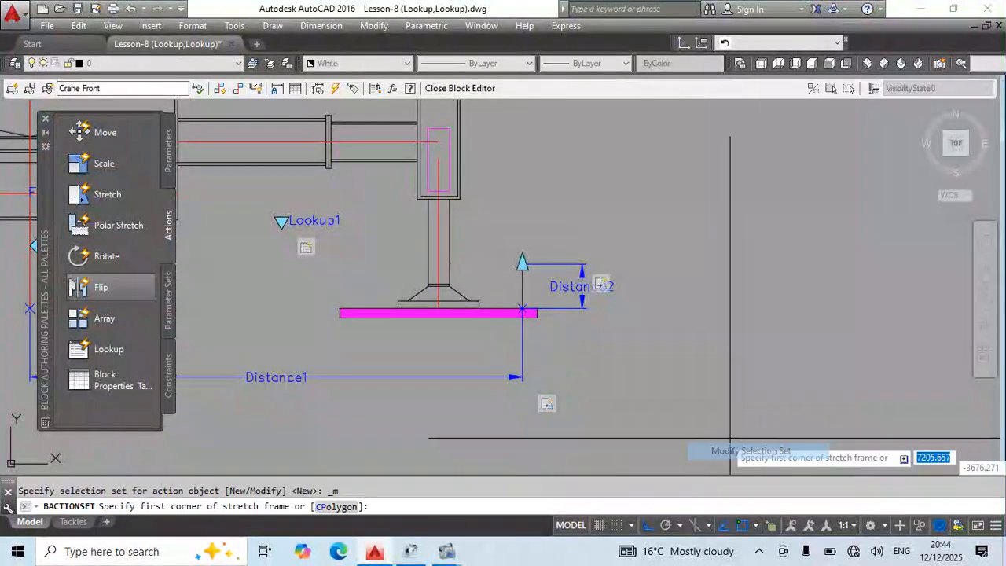
pyautogui.click(640, 223)
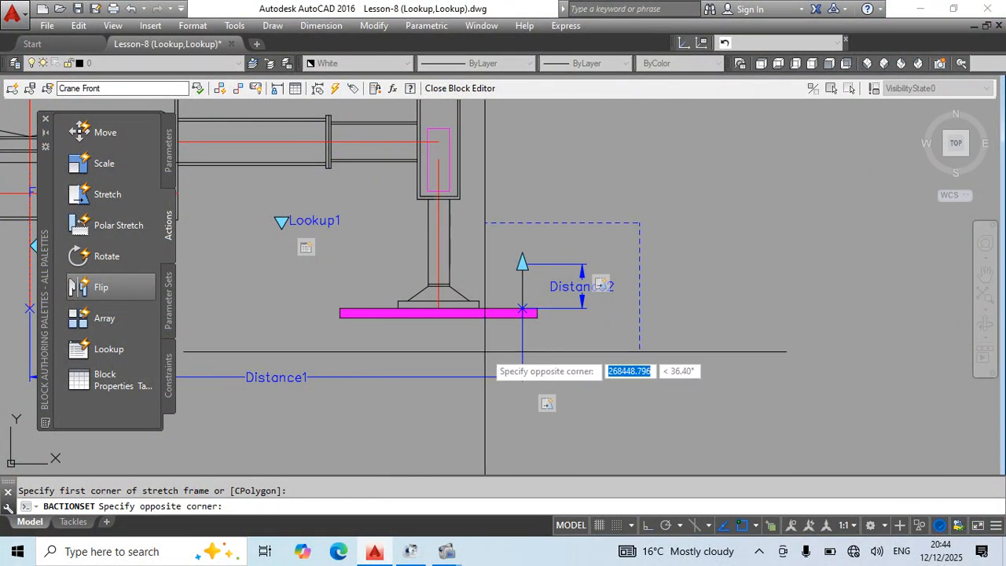
pyautogui.click(597, 237)
pyautogui.scroll(2, 536, 269)
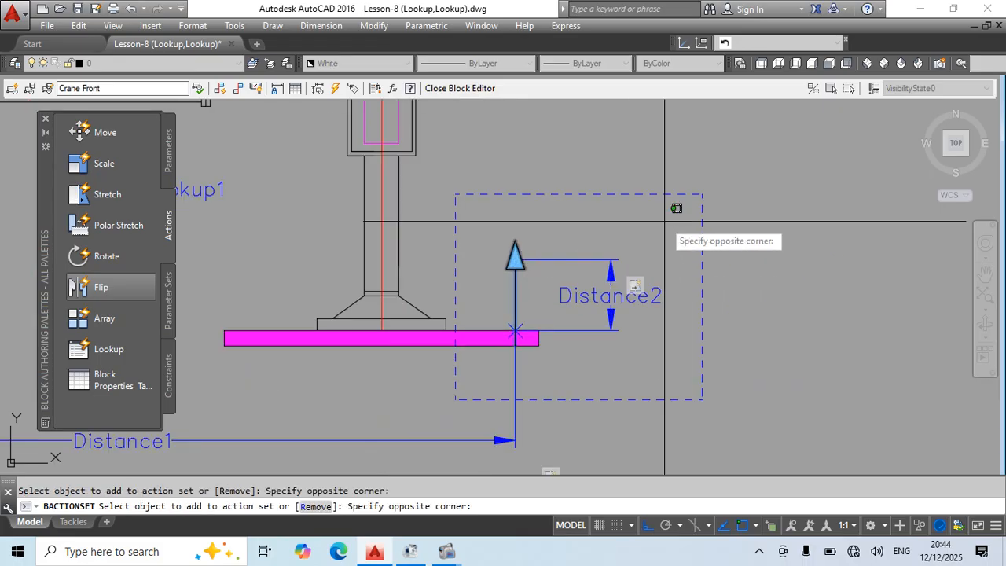
pyautogui.click(501, 281)
pyautogui.click(584, 362)
pyautogui.click(493, 373)
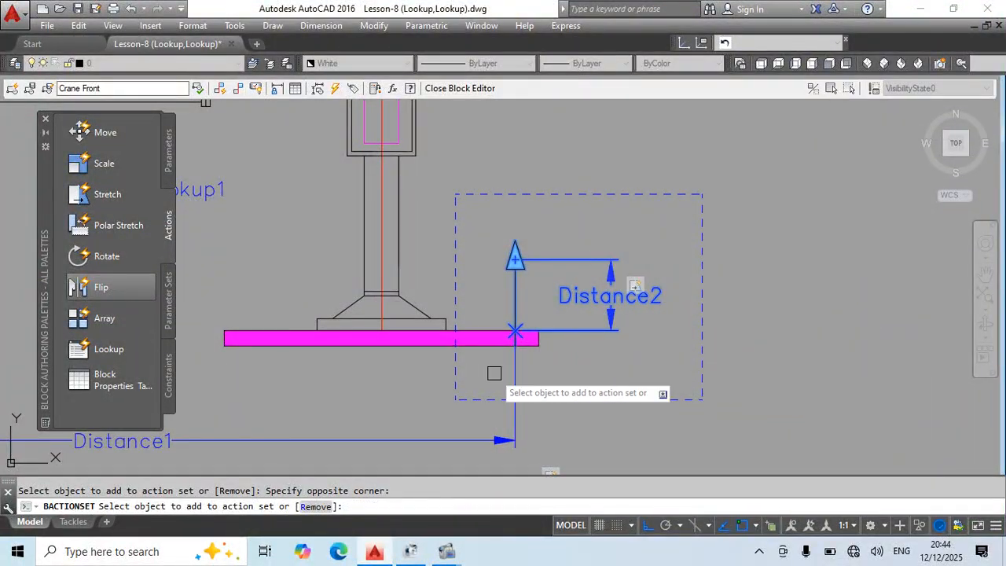
pyautogui.press('Return')
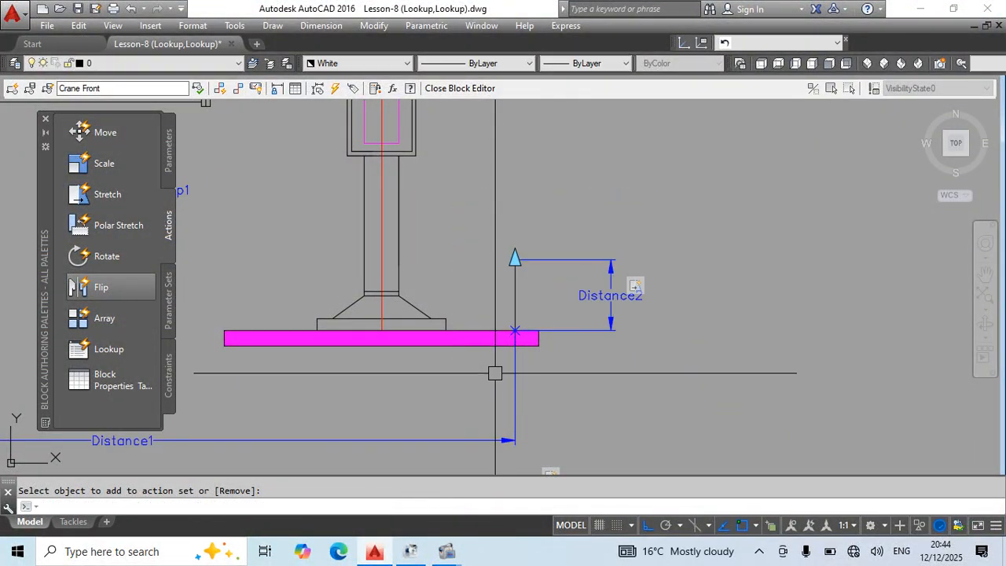
# Close the block editor and pick a larger radius from the Crane Front block's lookup list.
pyautogui.write('bc')
pyautogui.press('Return')
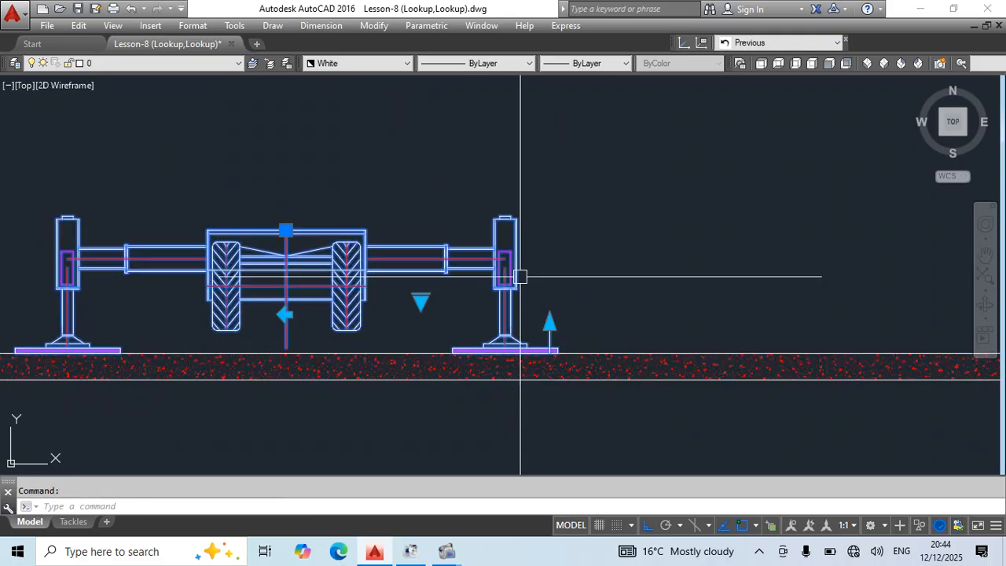
pyautogui.click(419, 300)
pyautogui.click(421, 300)
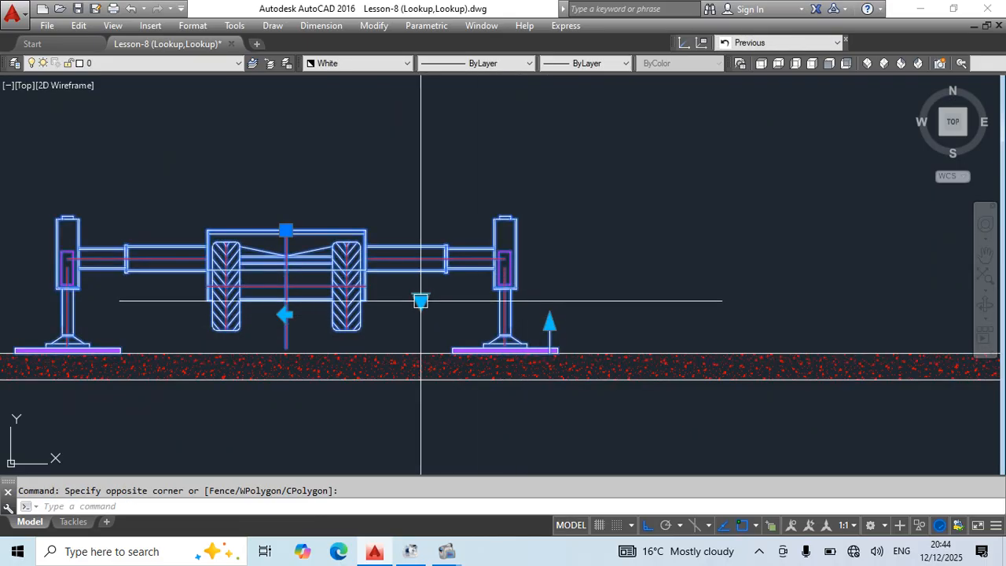
pyautogui.click(422, 301)
pyautogui.click(449, 393)
pyautogui.scroll(-2, 393, 278)
pyautogui.moveTo(438, 305); pyautogui.dragTo(403, 324, button='middle')
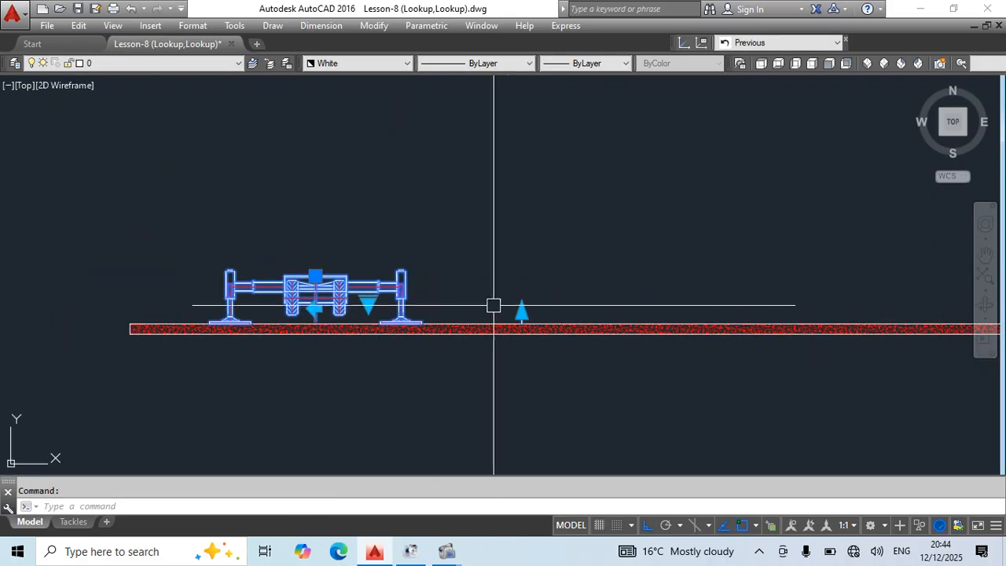
# Test the vertical stretch by raising the block's height grip straight up, far above the crane.
pyautogui.click(521, 313)
pyautogui.scroll(-3, 554, 164)
pyautogui.moveTo(553, 165); pyautogui.dragTo(543, 351, button='middle')
pyautogui.click(555, 115)
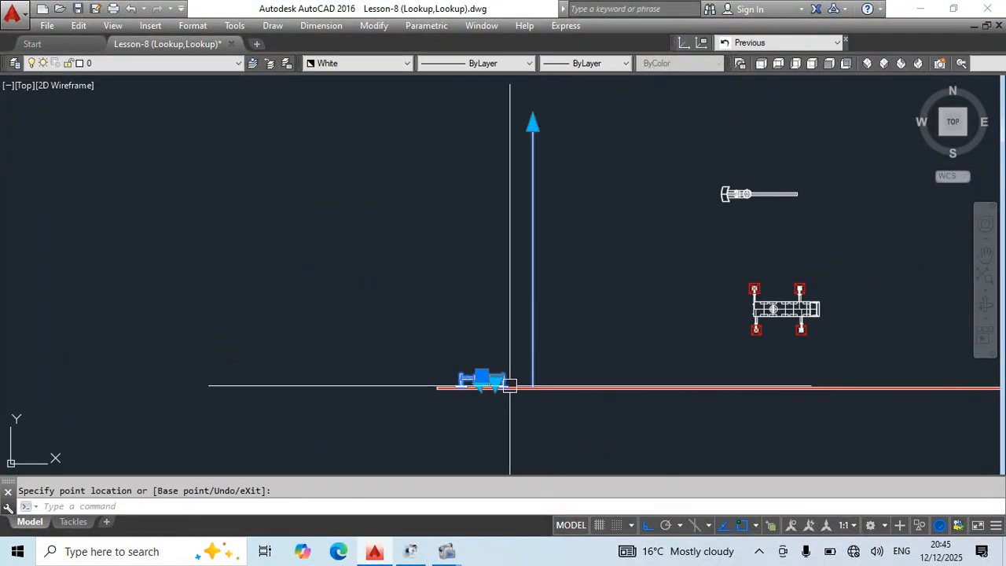
# Switch the block's lookup to the 20 m radius and reposition the height grip at a new height above the ground.
pyautogui.scroll(4, 503, 380)
pyautogui.click(482, 382)
pyautogui.click(548, 370)
pyautogui.scroll(-4, 630, 251)
pyautogui.moveTo(668, 292); pyautogui.dragTo(586, 422, button='middle')
pyautogui.click(576, 177)
pyautogui.scroll(-3, 574, 294)
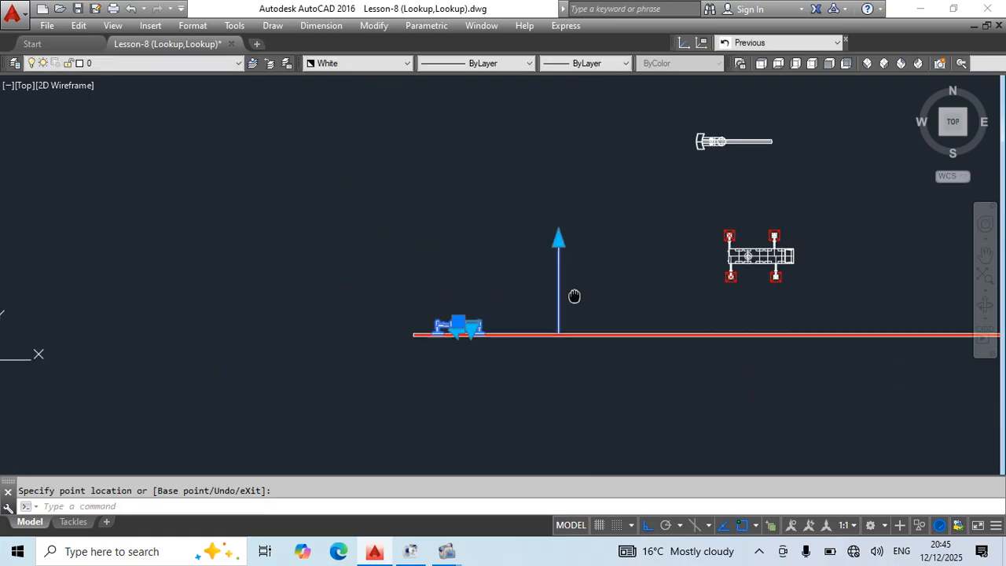
# Add a linear dimension below the ground from the crane's centreline to the block's vertical height line.
pyautogui.scroll(4, 602, 388)
pyautogui.press('Escape')
pyautogui.write('dli')
pyautogui.press('Return')
pyautogui.scroll(6, 395, 330)
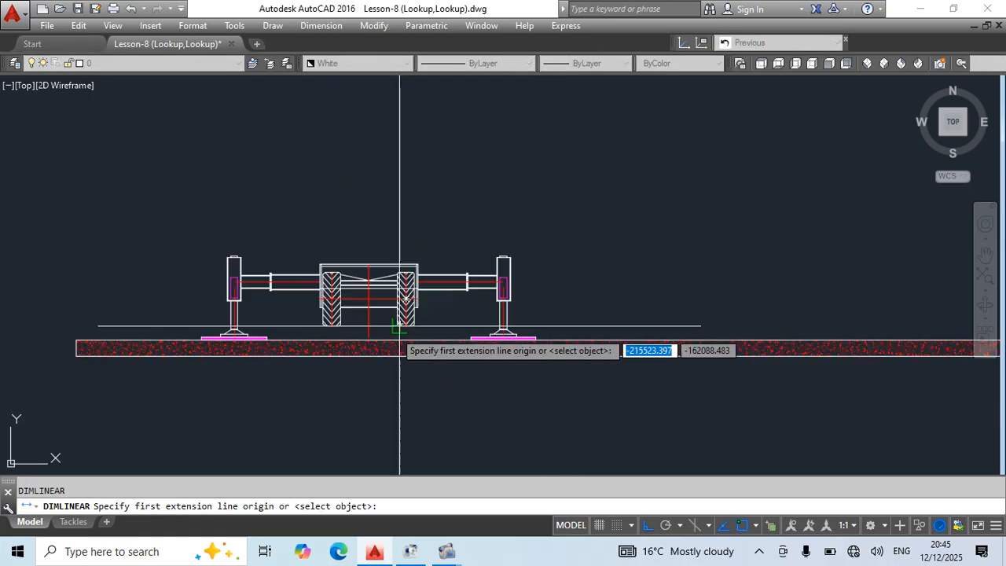
pyautogui.click(353, 317)
pyautogui.scroll(-6, 482, 314)
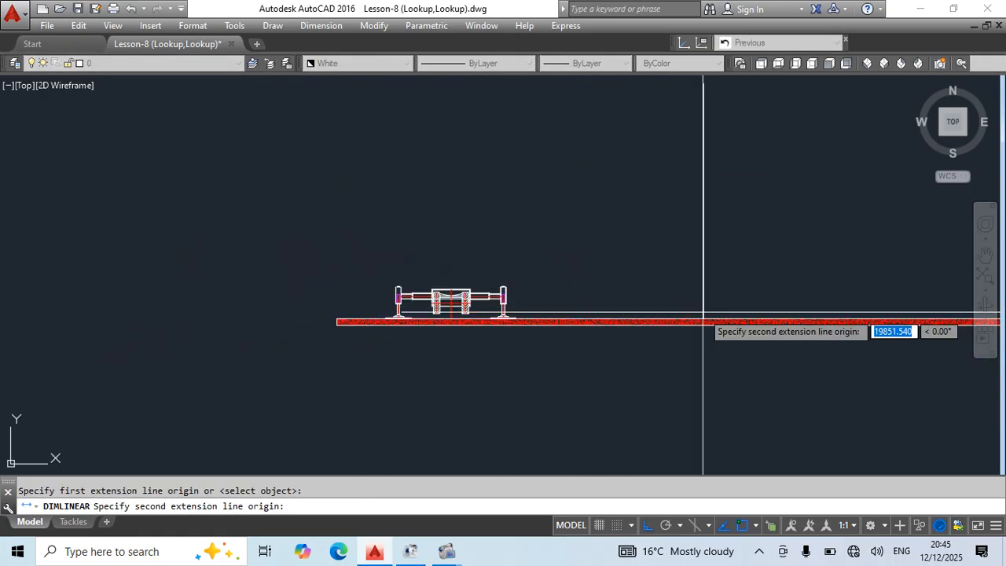
pyautogui.click(704, 318)
pyautogui.click(613, 349)
pyautogui.scroll(4, 568, 338)
pyautogui.press('Escape')
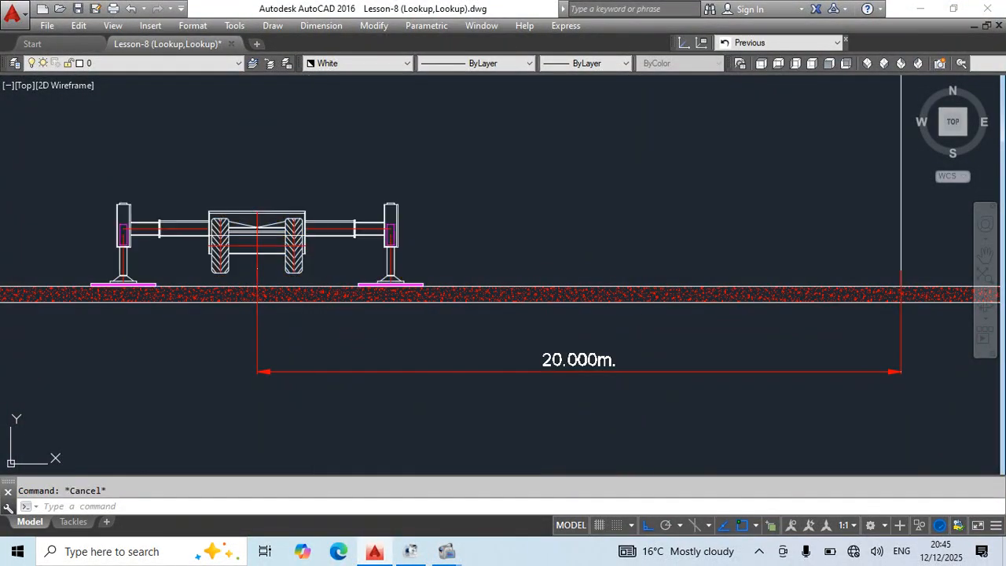
# Change the block's lookup radius to R9 and after that to the 6 m radius.
pyautogui.click(330, 229)
pyautogui.click(339, 253)
pyautogui.click(374, 331)
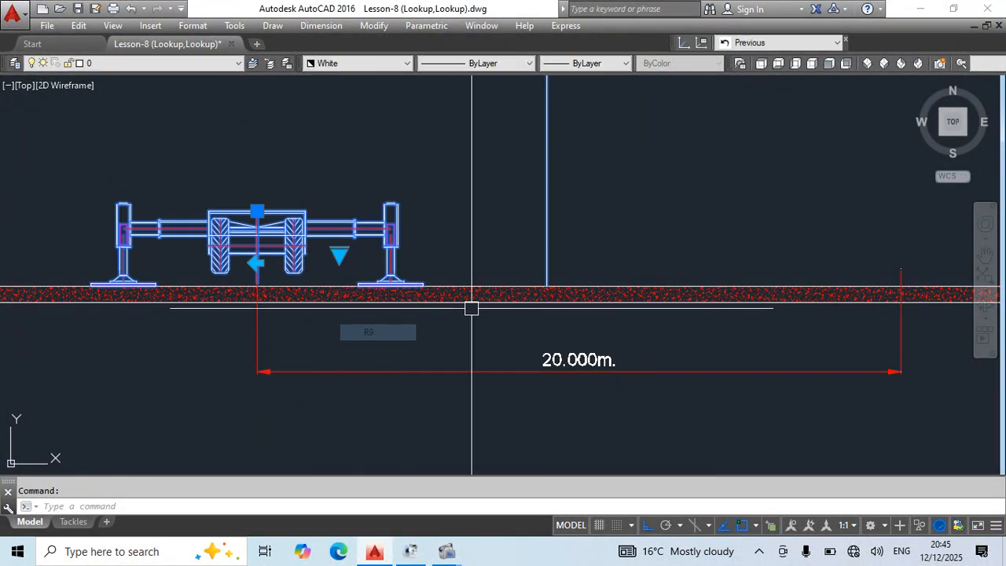
pyautogui.click(338, 253)
pyautogui.click(376, 285)
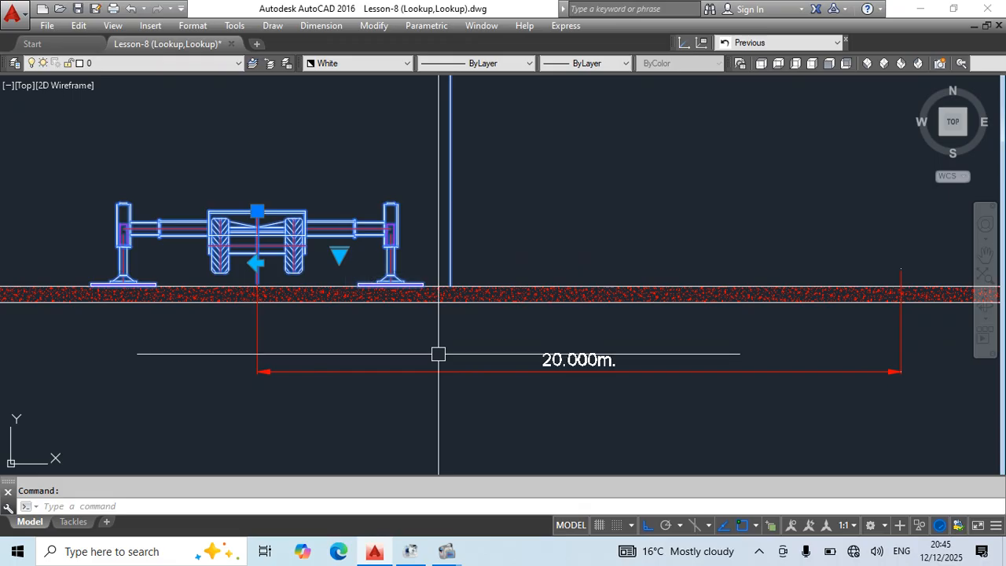
# Dimension the horizontal distance from the crane's centreline to the moved height line, placing it above the existing 20.000m dimension.
pyautogui.press('Return')
pyautogui.click(259, 343)
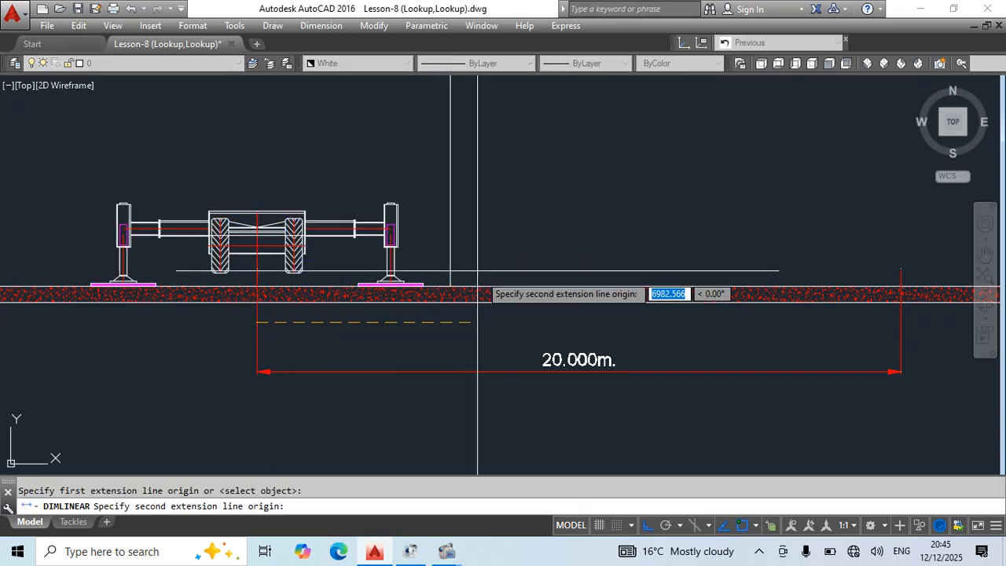
pyautogui.click(450, 251)
pyautogui.click(430, 338)
pyautogui.press('Escape')
# Stretch the block's height line upward with its height grip.
pyautogui.scroll(-4, 535, 260)
pyautogui.moveTo(549, 262); pyautogui.dragTo(495, 464, button='middle')
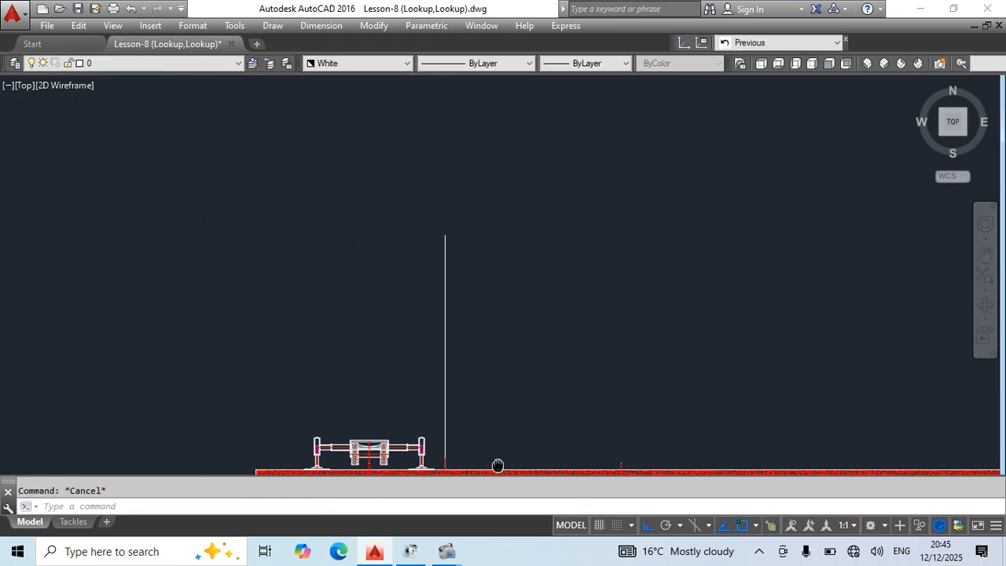
pyautogui.click(446, 298)
pyautogui.click(445, 237)
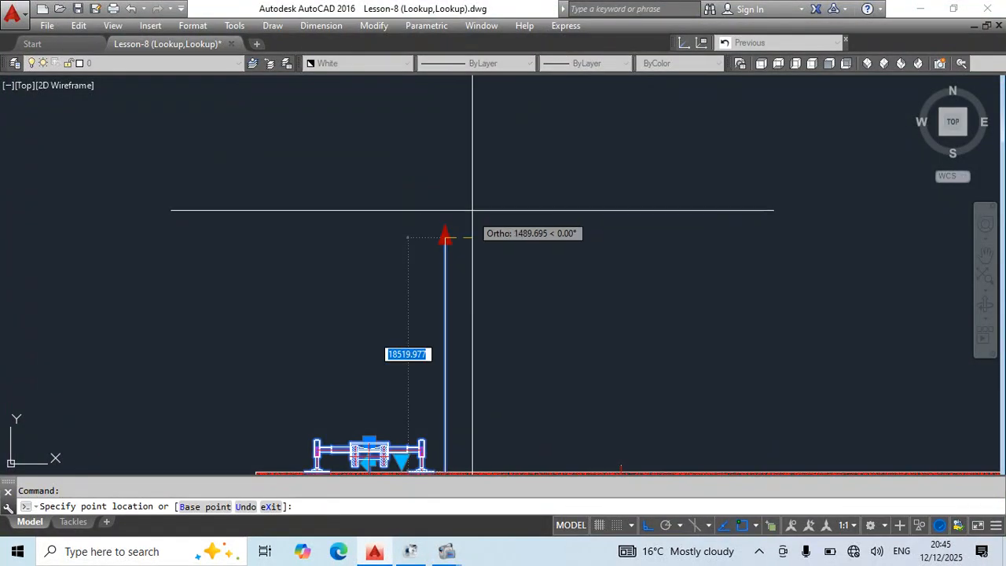
pyautogui.scroll(-4, 473, 208)
pyautogui.click(489, 99)
pyautogui.press('Escape')
pyautogui.scroll(2, 452, 238)
pyautogui.moveTo(602, 114); pyautogui.dragTo(600, 267, button='middle')
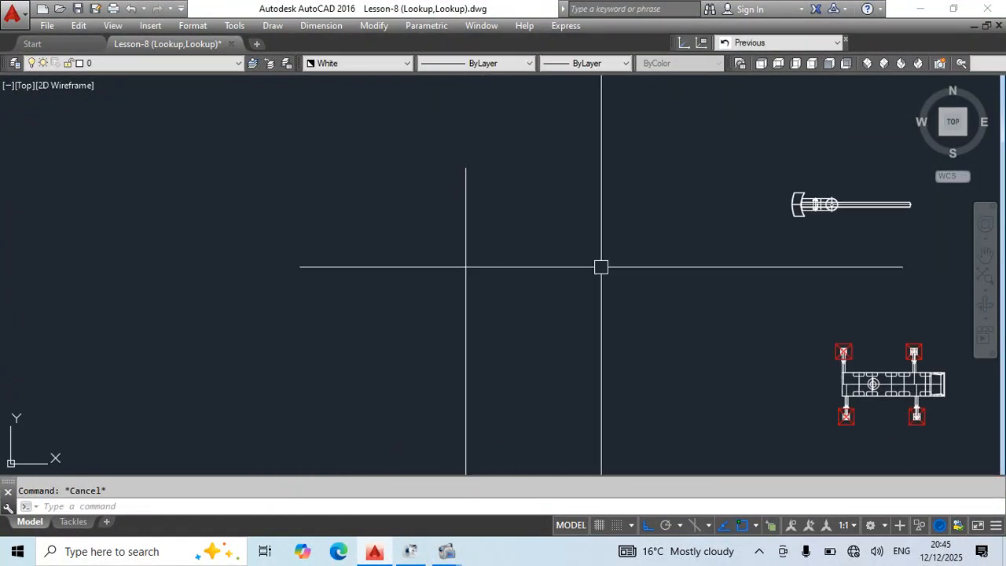
# Copy the side-view crane's boom and superstructure from its turntable's bottom centre onto the top centre of the Crane Front block.
pyautogui.scroll(-6, 535, 228)
pyautogui.moveTo(678, 134); pyautogui.dragTo(594, 299, button='middle')
pyautogui.scroll(4, 392, 150)
pyautogui.scroll(6, 389, 150)
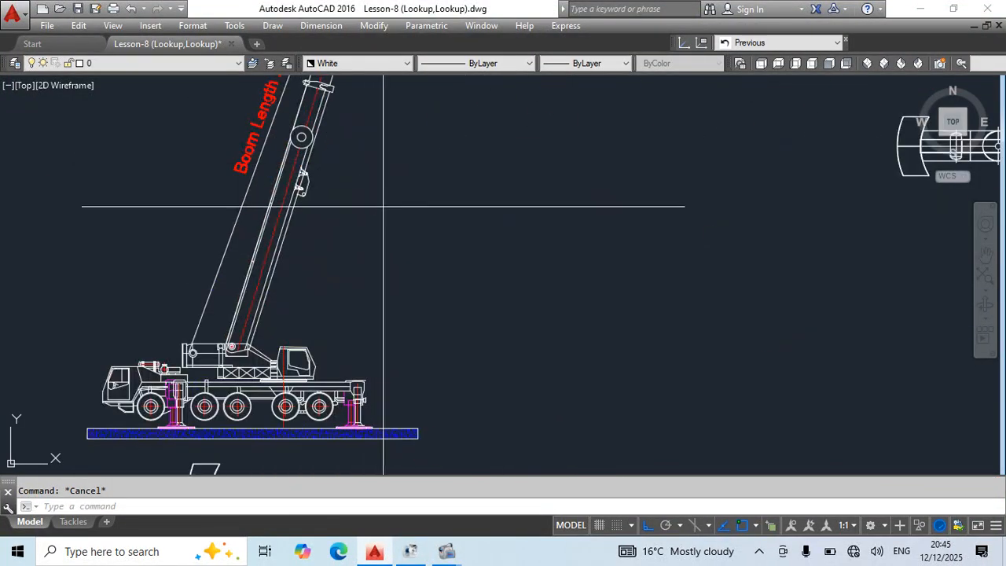
pyautogui.click(316, 316)
pyautogui.scroll(2, 404, 175)
pyautogui.scroll(-2, 471, 286)
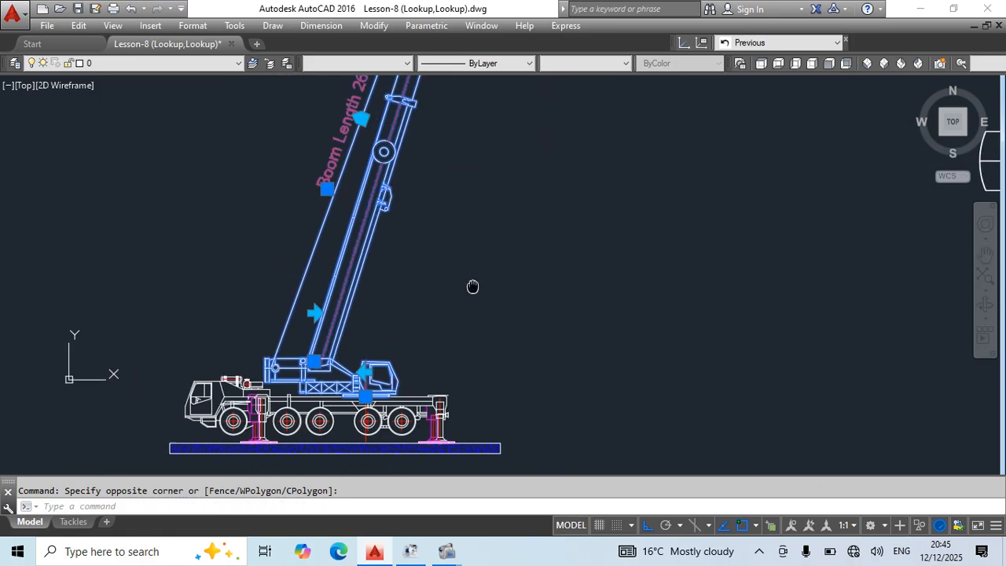
pyautogui.write('co')
pyautogui.press('Return')
pyautogui.scroll(9, 372, 392)
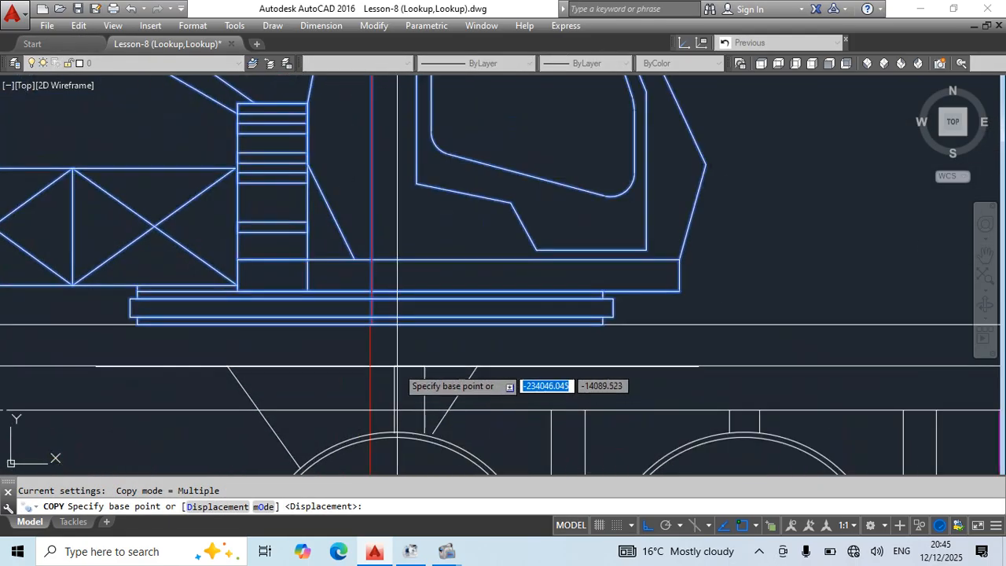
pyautogui.scroll(5, 377, 338)
pyautogui.click(366, 295)
pyautogui.scroll(-10, 532, 315)
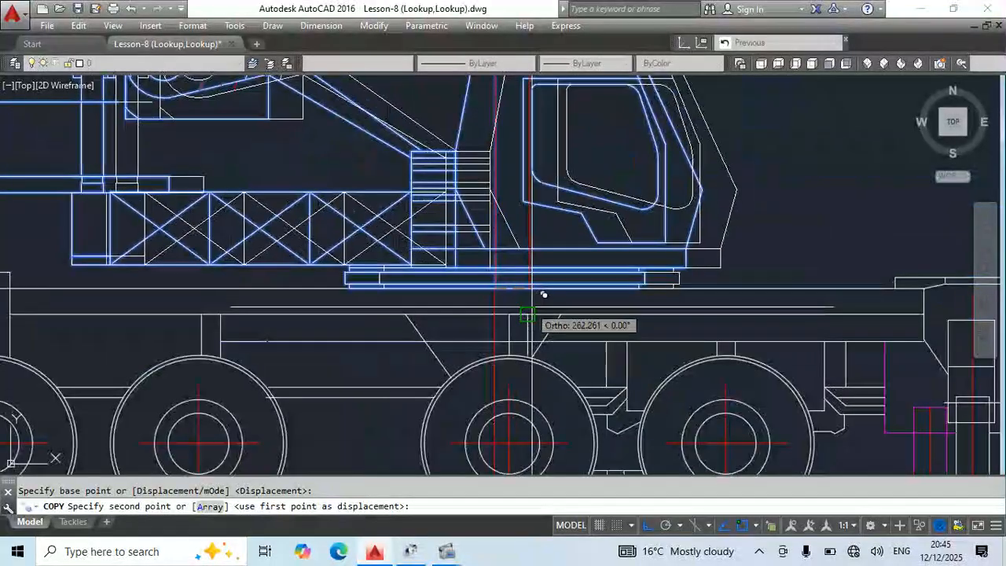
pyautogui.moveTo(610, 337); pyautogui.dragTo(502, 106, button='middle')
pyautogui.scroll(-6, 502, 106)
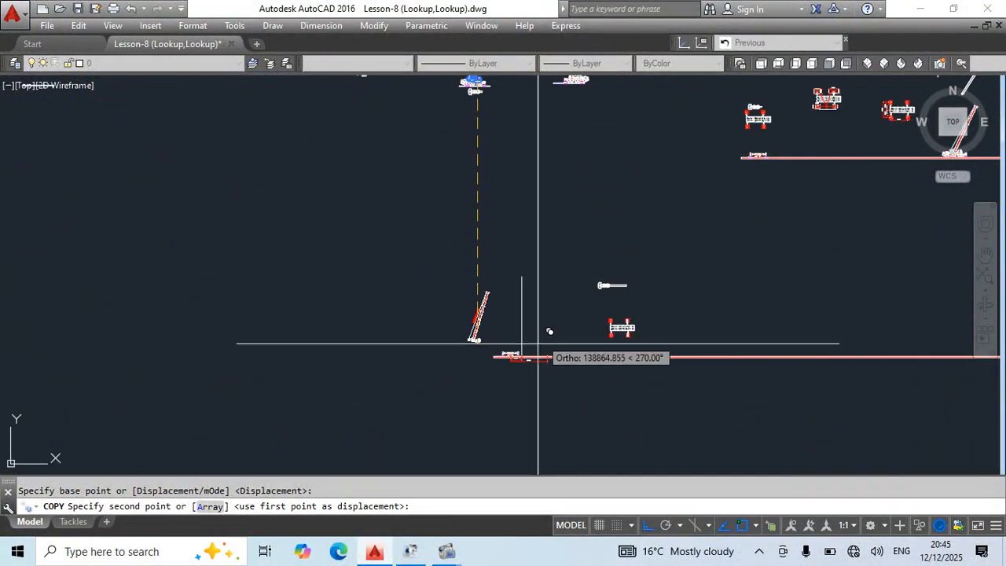
pyautogui.scroll(10, 515, 355)
pyautogui.scroll(8, 476, 318)
pyautogui.click(527, 343)
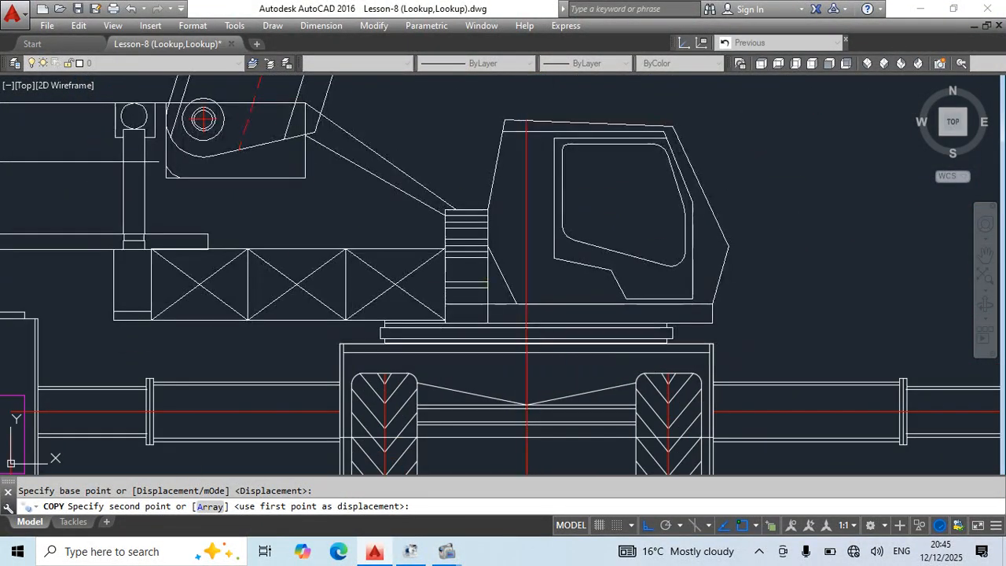
pyautogui.press('Escape')
# Draw a vertical line about 17,000 units long straight down from the crane's centreline, starting at the ground.
pyautogui.scroll(-12, 541, 214)
pyautogui.scroll(8, 599, 359)
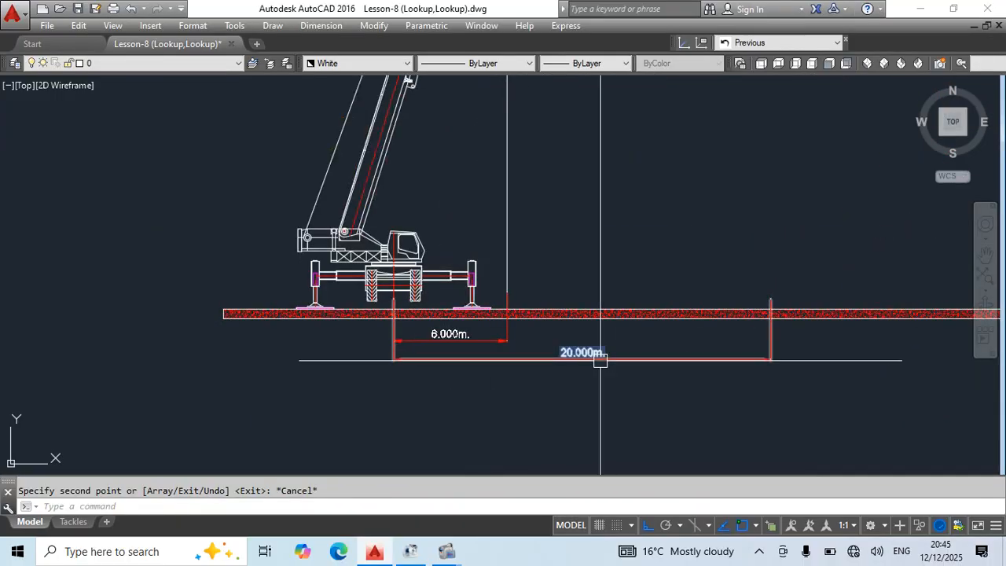
pyautogui.write('l')
pyautogui.press('Return')
pyautogui.scroll(2, 429, 301)
pyautogui.click(377, 279)
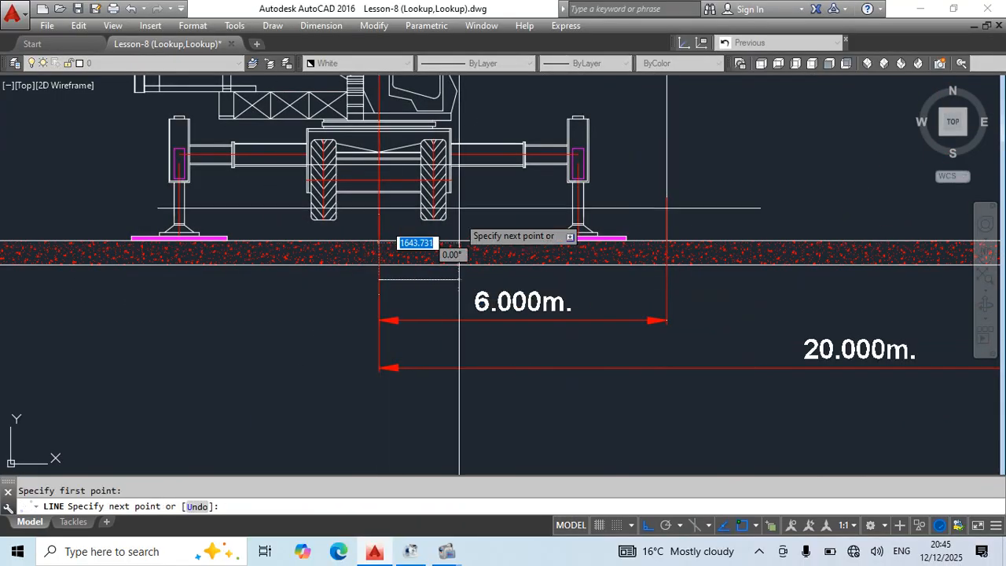
pyautogui.scroll(-6, 460, 209)
pyautogui.click(478, 426)
pyautogui.press('Escape')
# Offset the vertical centre line 10000 units towards the boom's working side.
pyautogui.write('o')
pyautogui.press('Return')
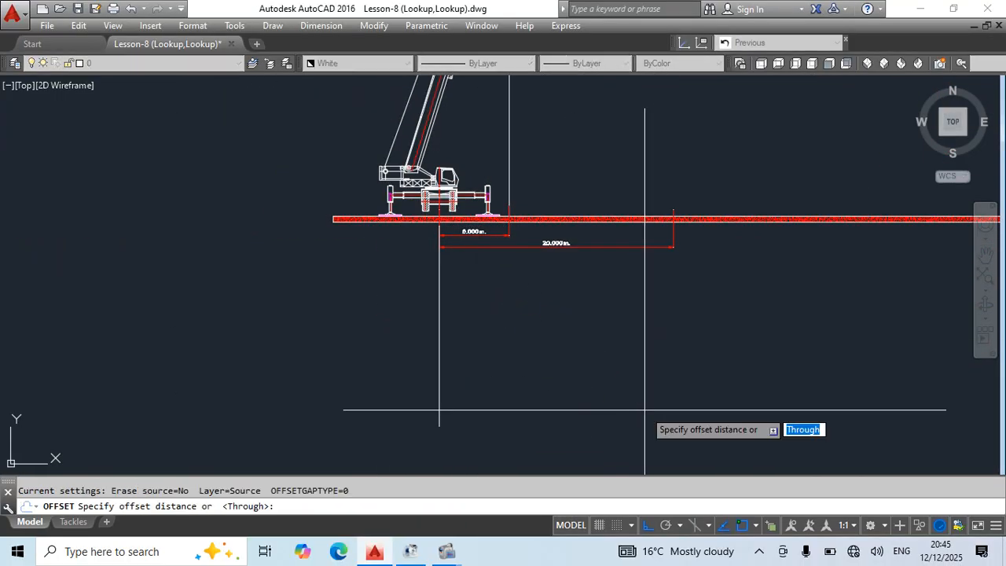
pyautogui.write('1000')
pyautogui.press('Return')
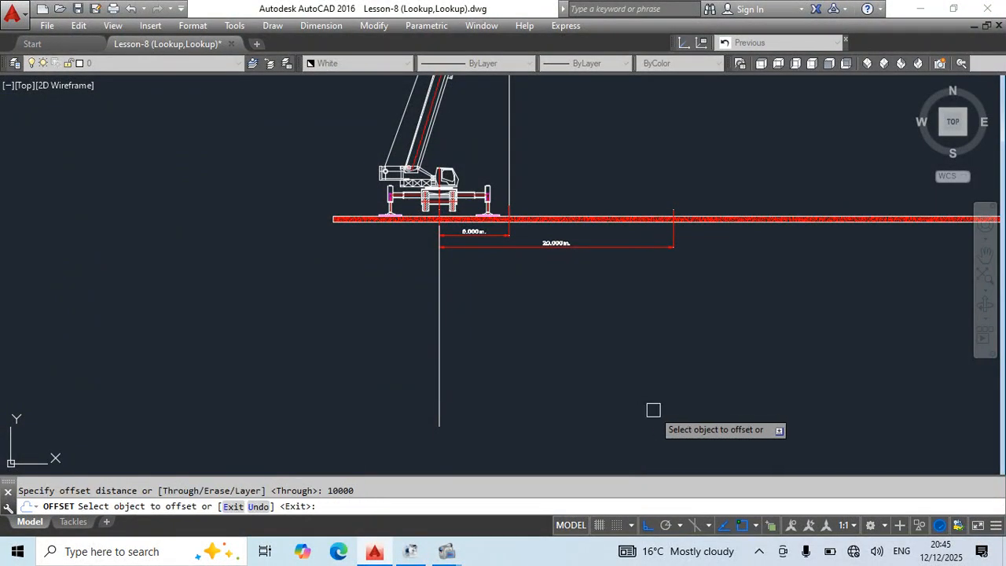
pyautogui.press('Escape')
pyautogui.click(502, 386)
pyautogui.press('Escape')
pyautogui.click(503, 386)
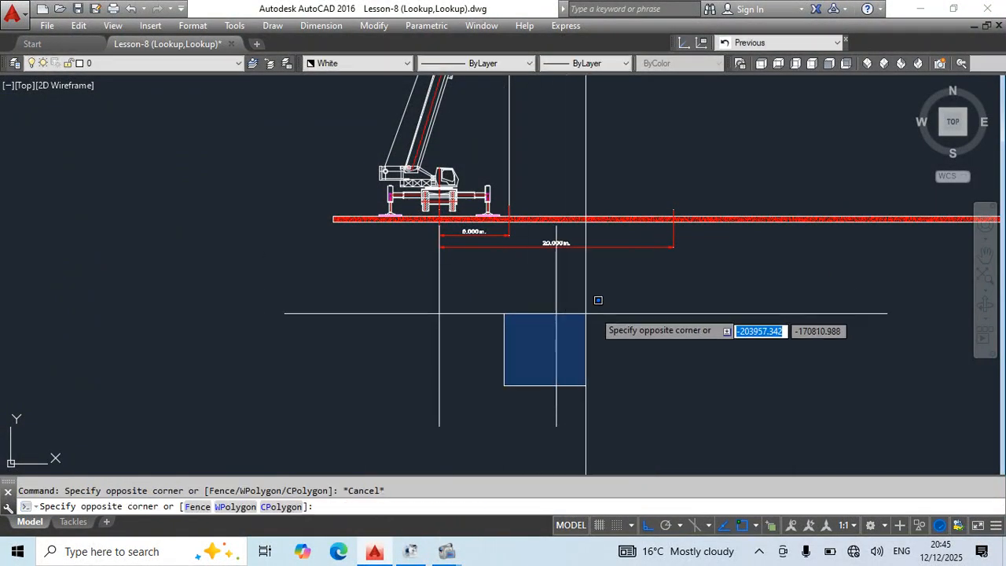
pyautogui.press('Escape')
# Stretch the offset line's upper end straight up past the boom tip.
pyautogui.click(599, 290)
pyautogui.click(556, 334)
pyautogui.click(556, 227)
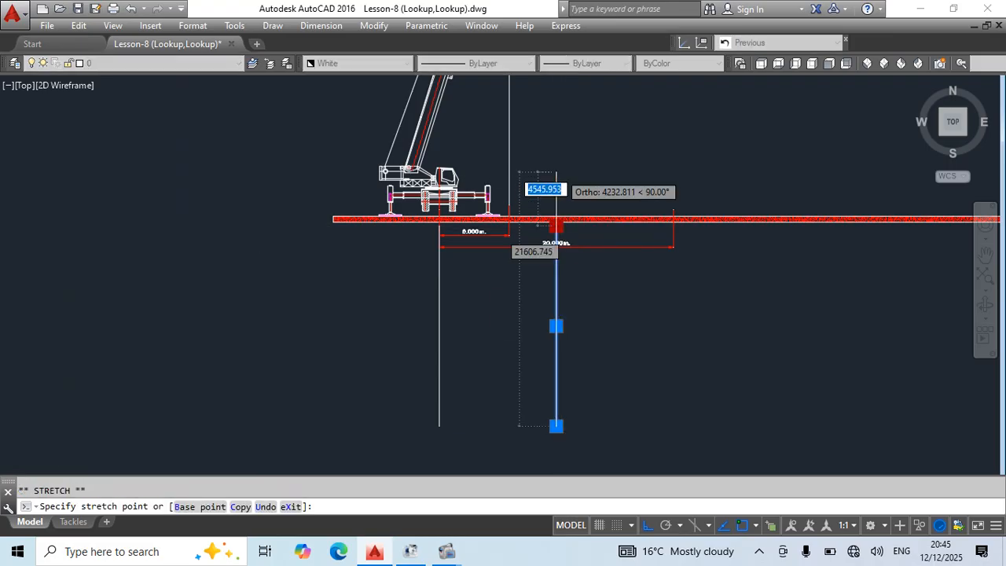
pyautogui.scroll(-4, 595, 106)
pyautogui.moveTo(595, 106); pyautogui.dragTo(595, 413, button='middle')
pyautogui.click(618, 184)
pyautogui.press('Escape')
pyautogui.scroll(4, 608, 330)
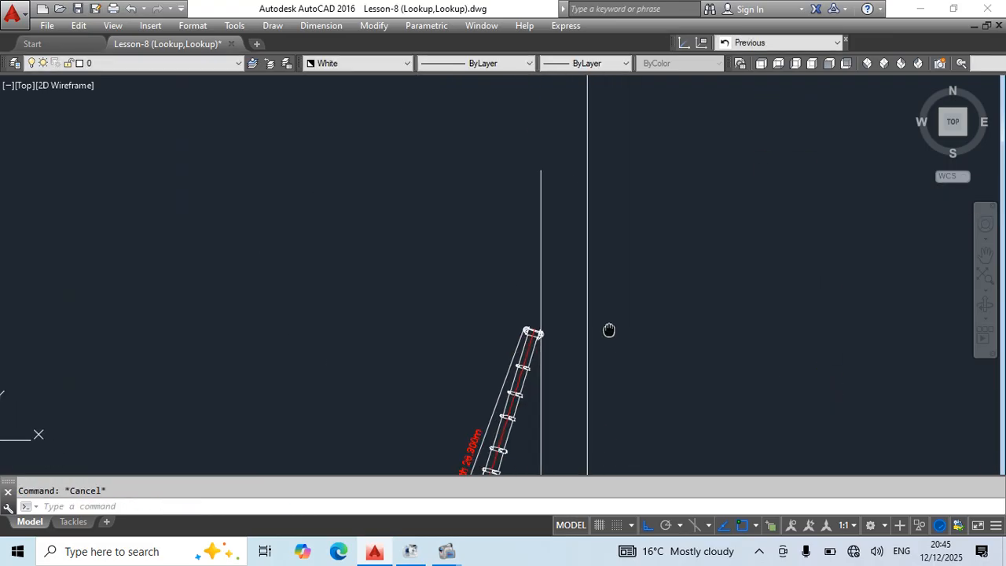
pyautogui.moveTo(579, 312); pyautogui.dragTo(556, 232, button='middle')
pyautogui.click(556, 232)
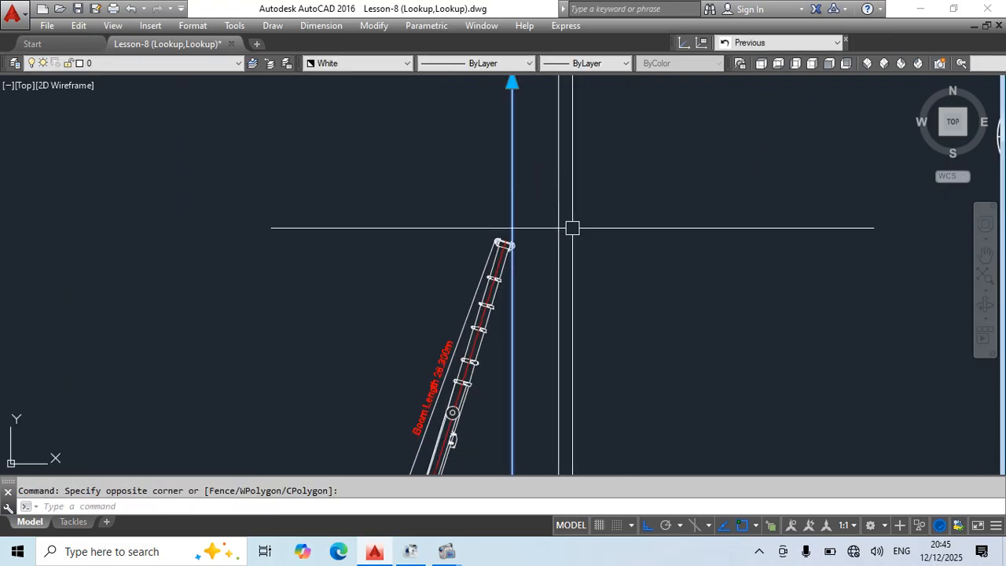
pyautogui.scroll(-3, 573, 228)
pyautogui.press('Escape')
pyautogui.click(512, 299)
pyautogui.moveTo(547, 348); pyautogui.dragTo(574, 279, button='middle')
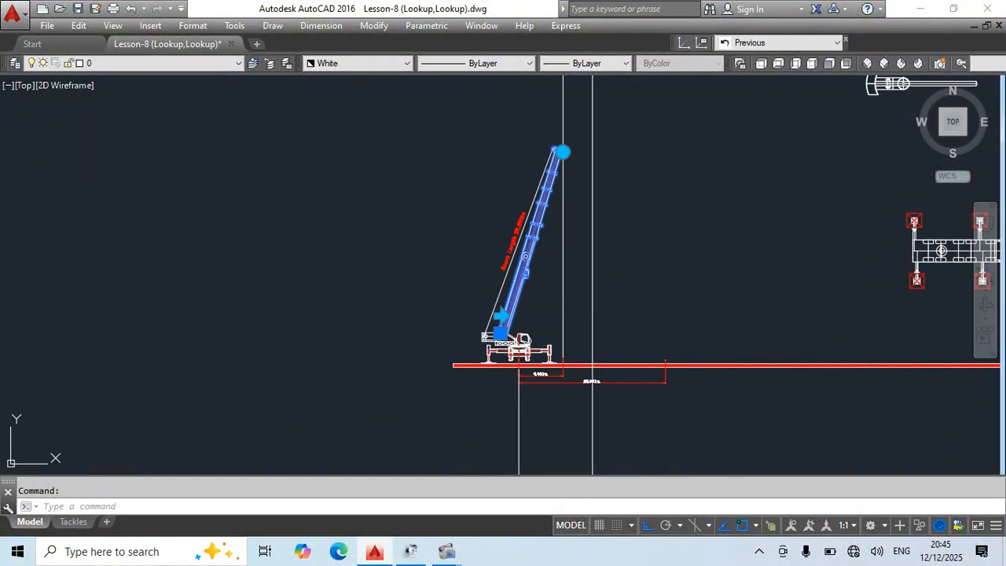
pyautogui.press('Escape')
# Try to move the whole crane with its height line horizontally beyond the ground slab's end, and undo the move.
pyautogui.scroll(3, 516, 330)
pyautogui.click(529, 332)
pyautogui.click(509, 298)
pyautogui.click(549, 360)
pyautogui.moveTo(610, 405); pyautogui.dragTo(655, 392, button='middle')
pyautogui.moveTo(717, 461); pyautogui.dragTo(689, 384, button='middle')
pyautogui.scroll(-2, 588, 400)
pyautogui.write('m')
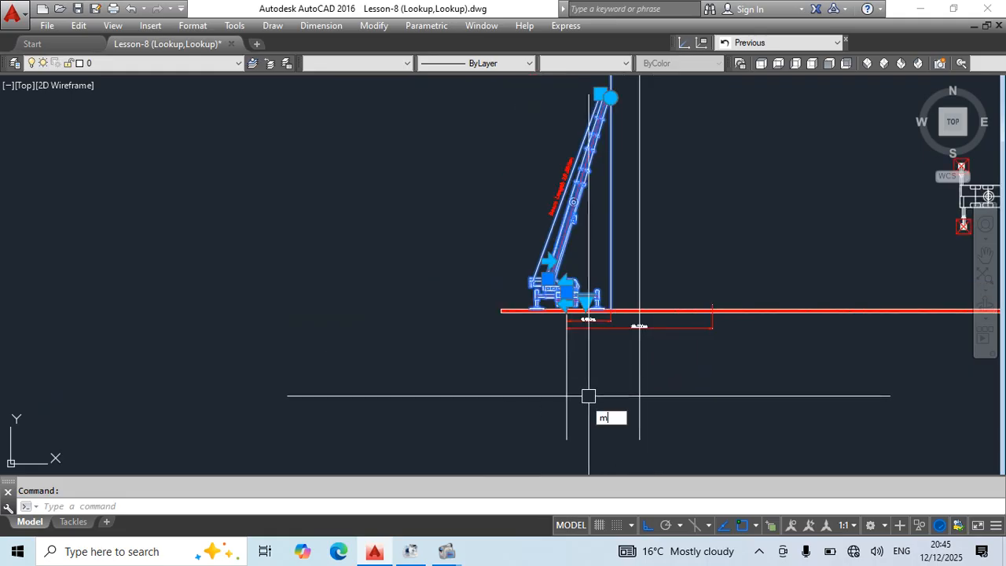
pyautogui.press('Return')
pyautogui.click(518, 399)
pyautogui.click(236, 399)
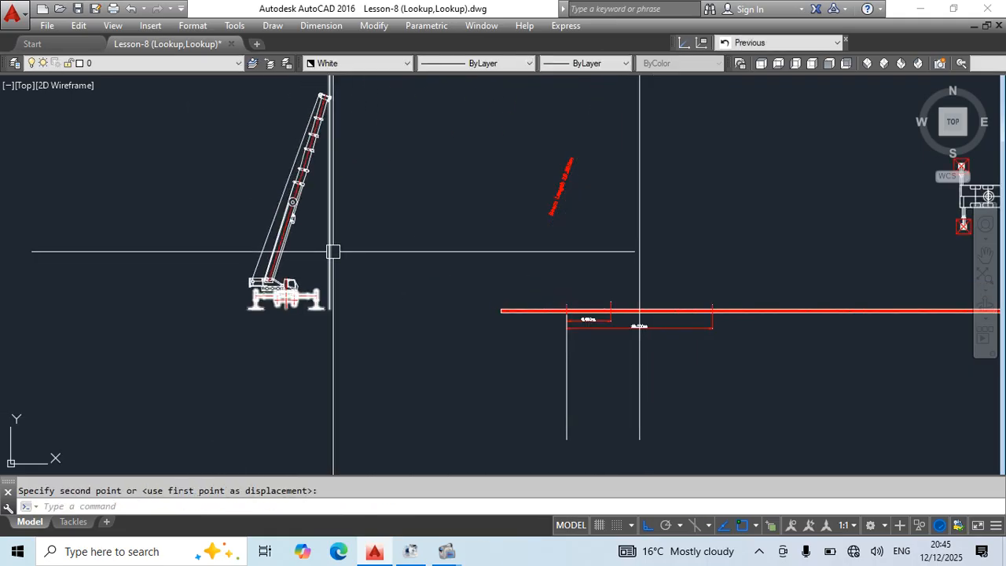
pyautogui.press('Escape')
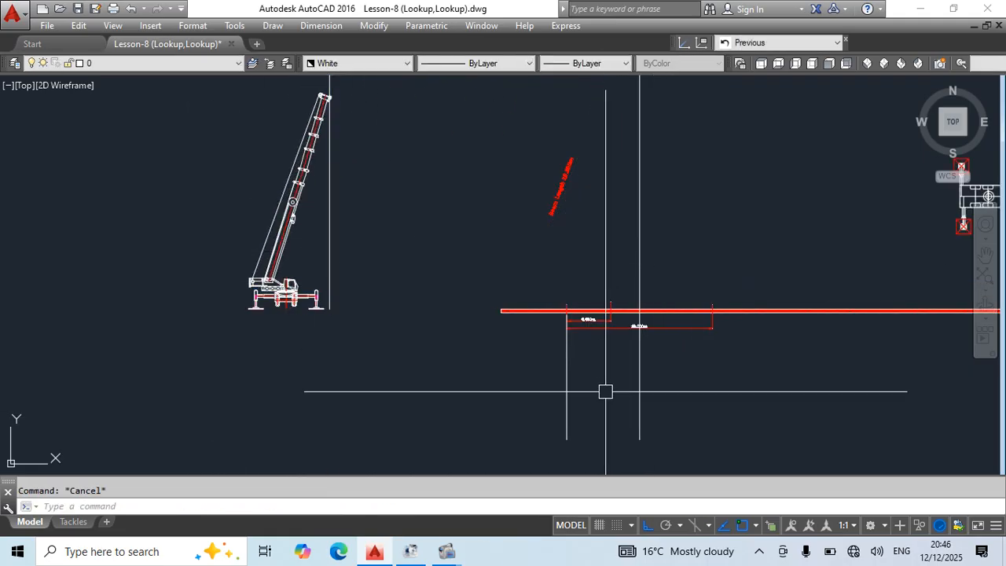
pyautogui.hotkey('ctrl', 'z')
pyautogui.click(666, 347)
pyautogui.click(462, 407)
pyautogui.click(607, 247)
pyautogui.click(581, 257)
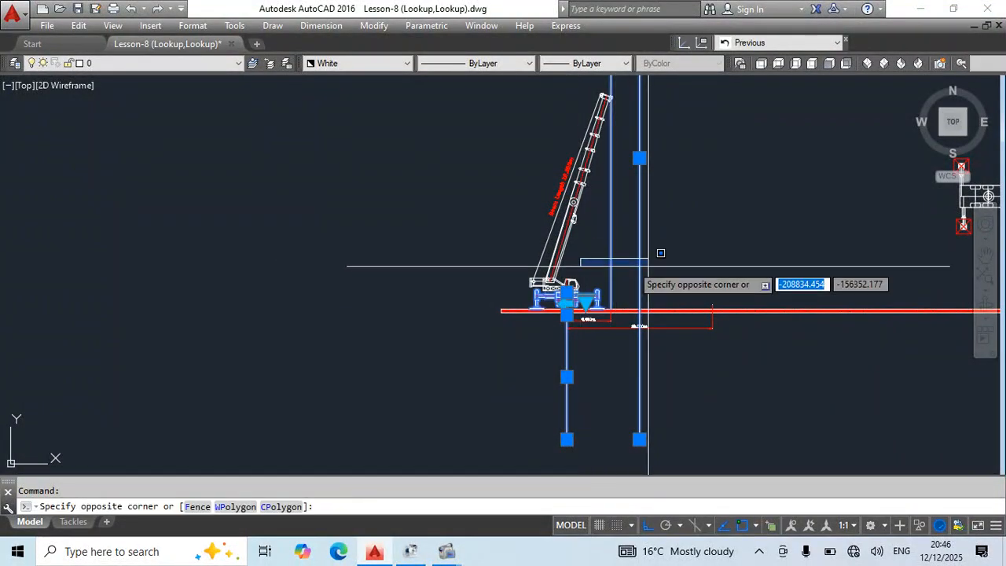
pyautogui.press('Escape')
# Shorten the longer radius dimension by snapping its outer extension point to the vertical line at the 10 m offset.
pyautogui.scroll(3, 618, 281)
pyautogui.click(621, 361)
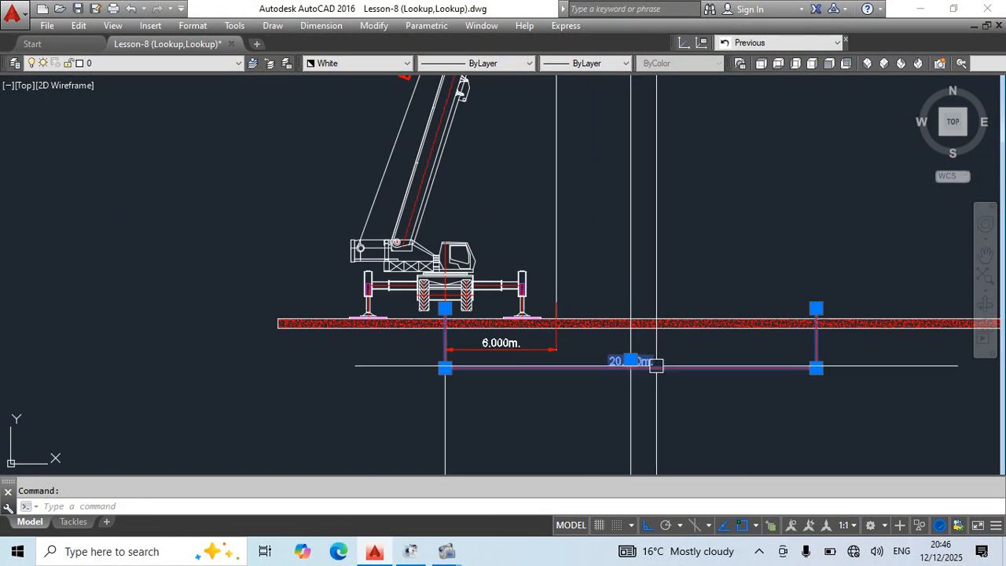
pyautogui.click(815, 308)
pyautogui.click(630, 308)
pyautogui.press('Escape')
pyautogui.moveTo(637, 359); pyautogui.dragTo(660, 343, button='middle')
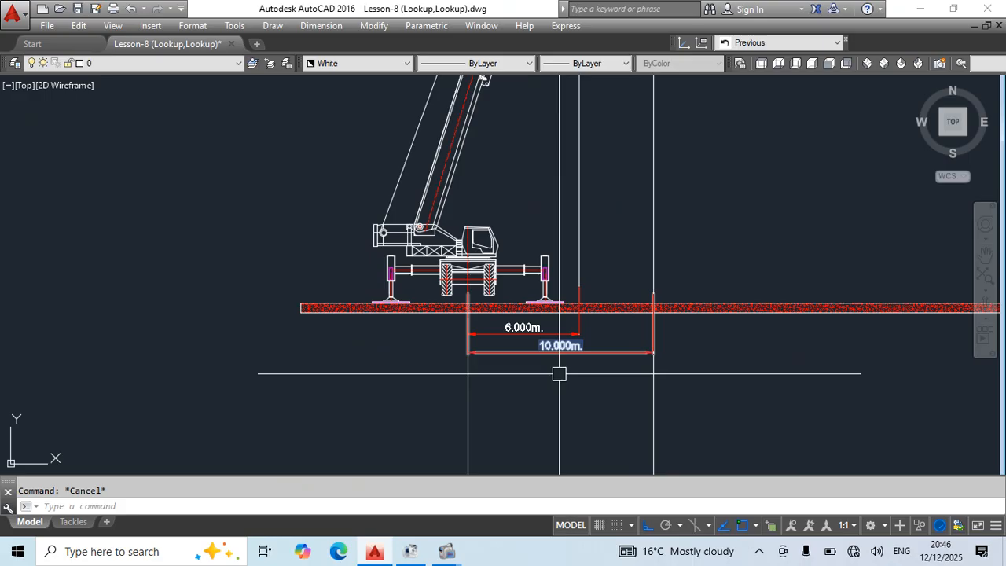
pyautogui.moveTo(600, 406); pyautogui.dragTo(603, 435, button='middle')
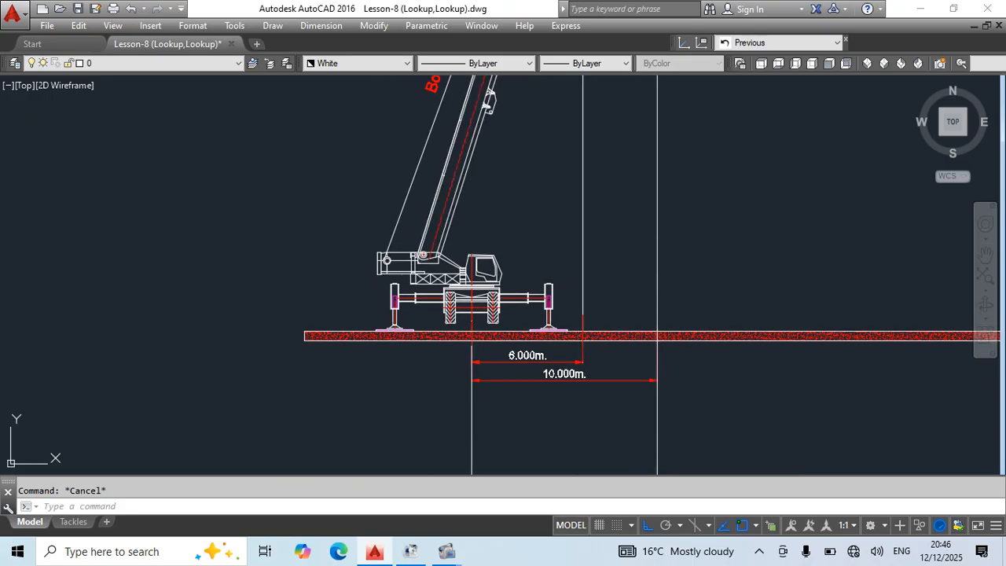
pyautogui.click(619, 381)
pyautogui.click(659, 257)
pyautogui.click(495, 296)
pyautogui.click(492, 275)
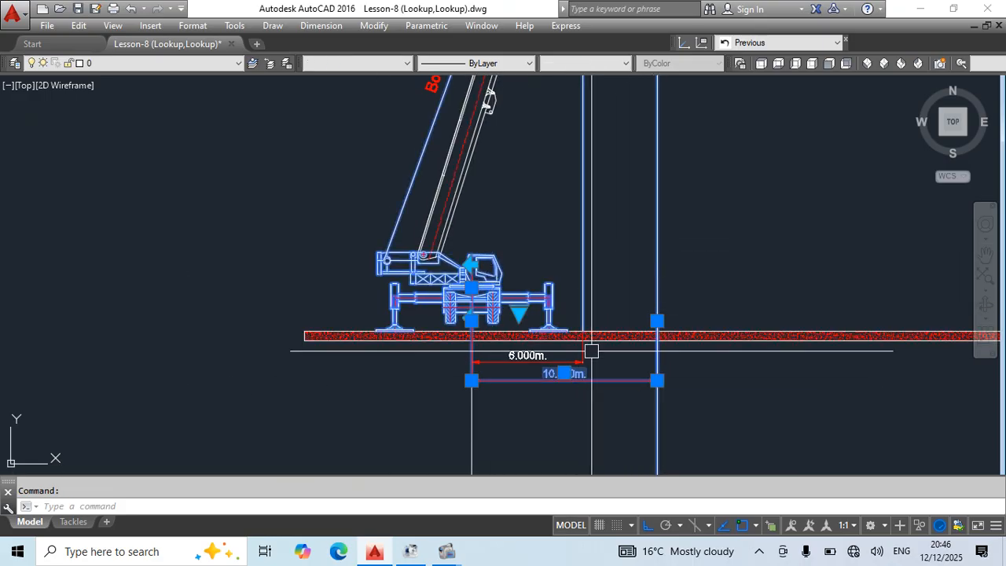
pyautogui.scroll(-2, 590, 351)
pyautogui.moveTo(606, 419); pyautogui.dragTo(611, 415, button='middle')
pyautogui.write('m')
pyautogui.press('Return')
pyautogui.click(558, 427)
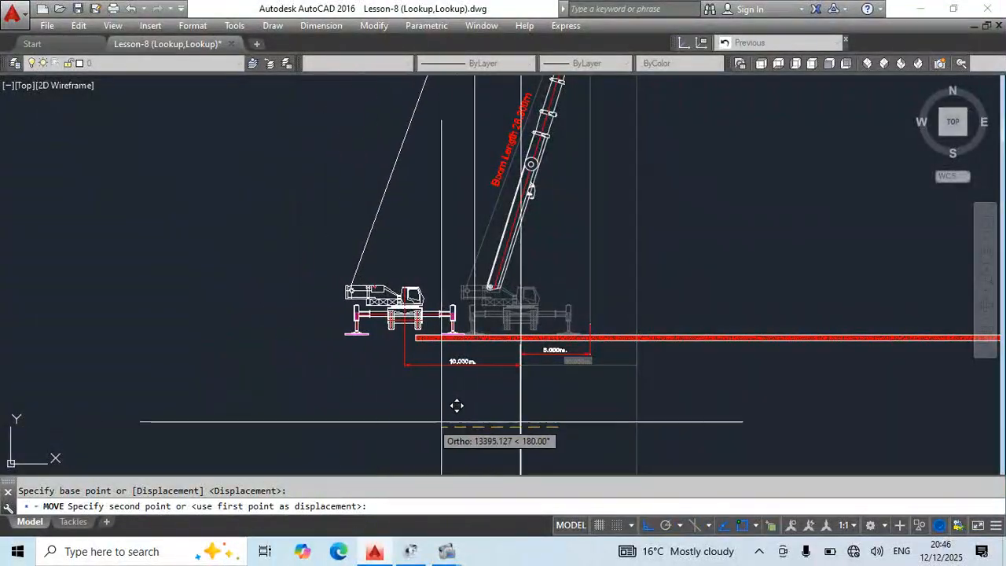
pyautogui.press('Escape')
# Move only the Crane Front block horizontally away from the superstructure, beyond the ground slab's end.
pyautogui.scroll(3, 617, 411)
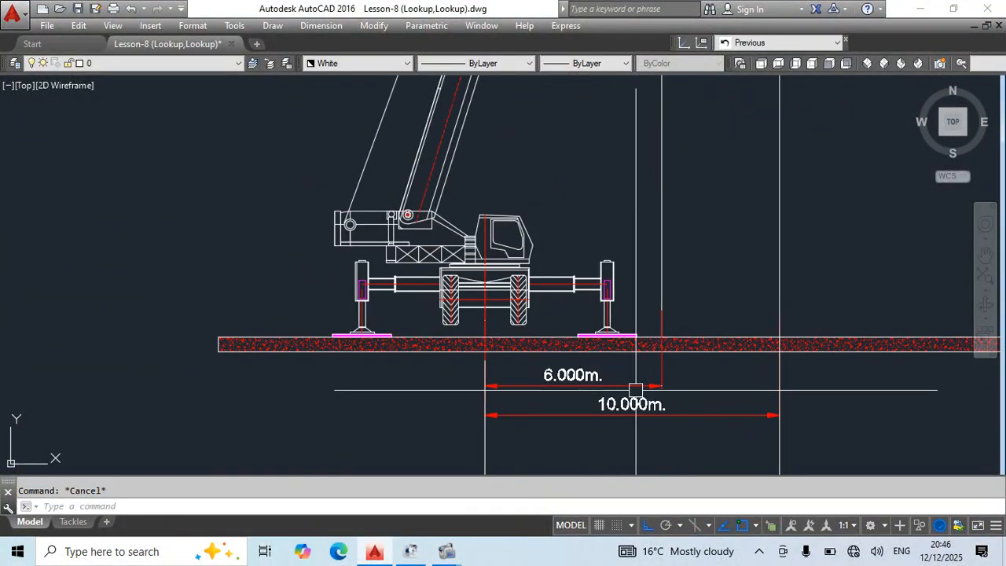
pyautogui.click(613, 264)
pyautogui.scroll(-2, 584, 409)
pyautogui.moveTo(585, 410); pyautogui.dragTo(581, 368, button='middle')
pyautogui.write('m')
pyautogui.press('Return')
pyautogui.click(421, 397)
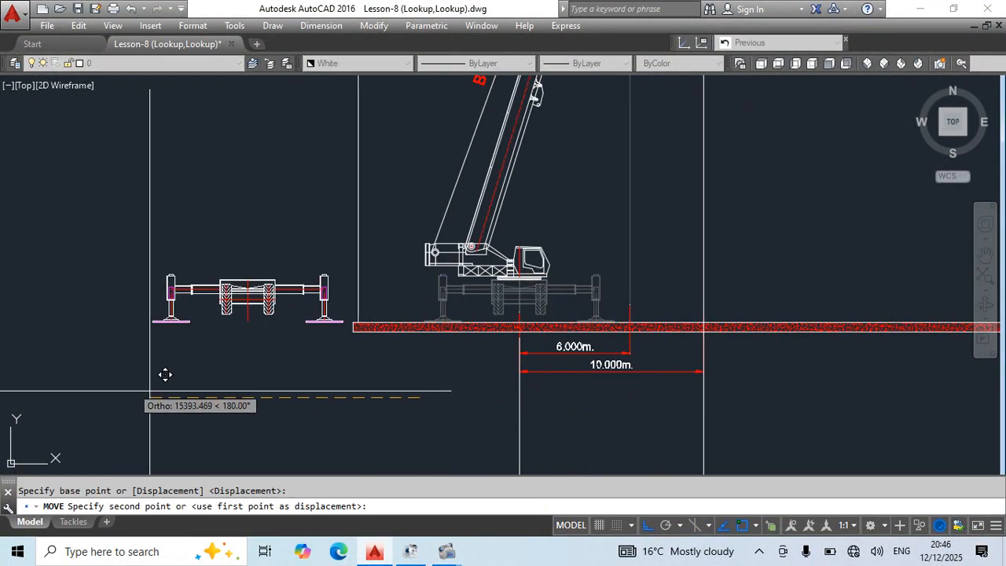
pyautogui.moveTo(165, 374); pyautogui.dragTo(509, 378, button='middle')
pyautogui.click(293, 371)
# Test the Crane Front block's lookup by choosing radius R9 and after it R16.
pyautogui.click(389, 316)
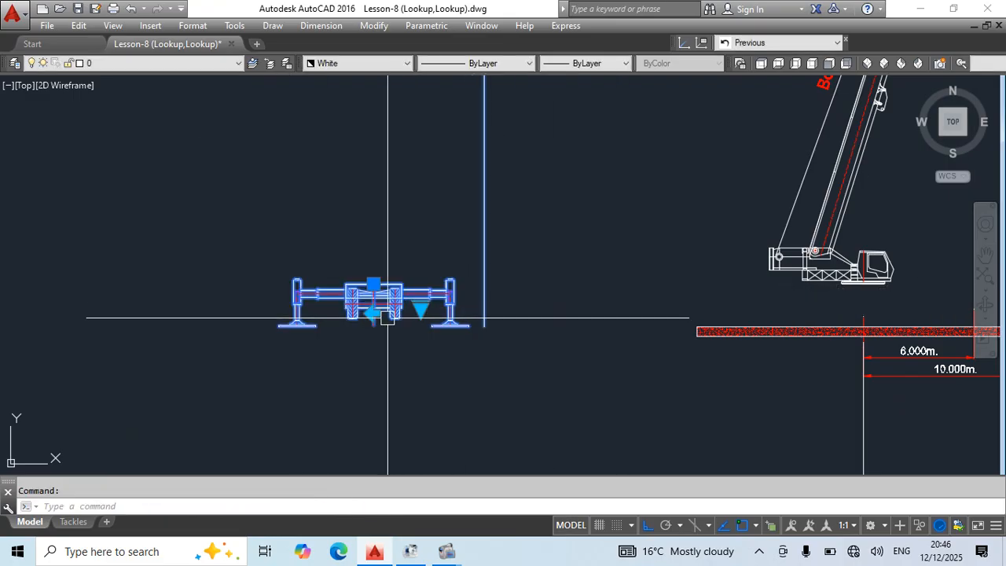
pyautogui.click(420, 308)
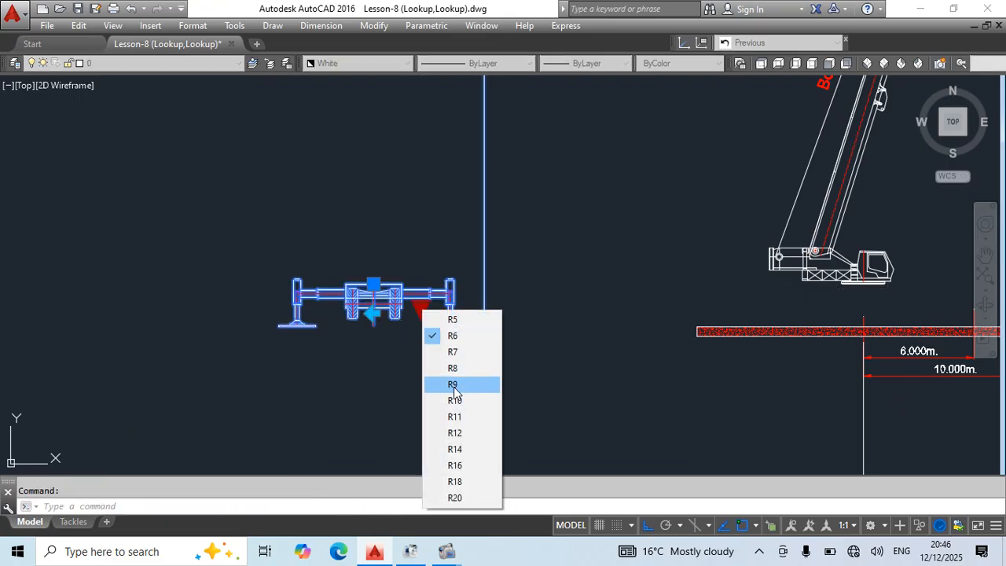
pyautogui.click(453, 385)
pyautogui.click(422, 308)
pyautogui.click(454, 466)
pyautogui.scroll(-2, 523, 267)
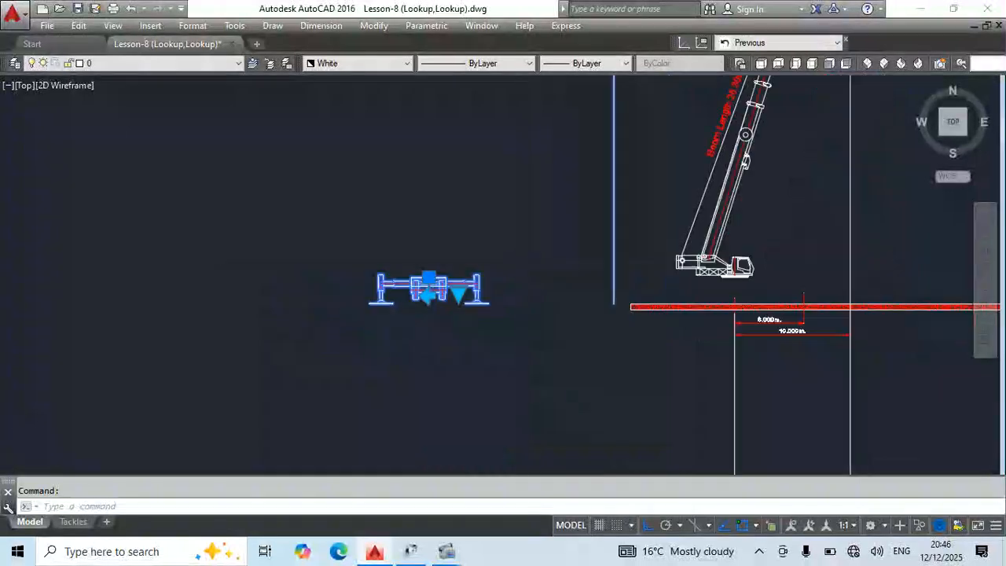
# Reset the Crane Front block to its default state and check its grips.
pyautogui.press('Escape')
pyautogui.scroll(-2, 610, 244)
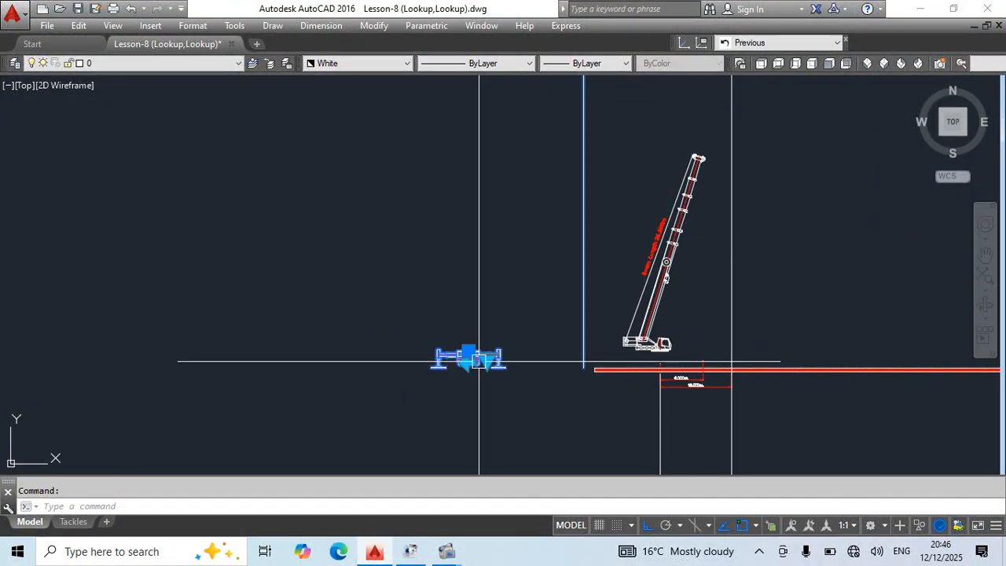
pyautogui.scroll(4, 509, 363)
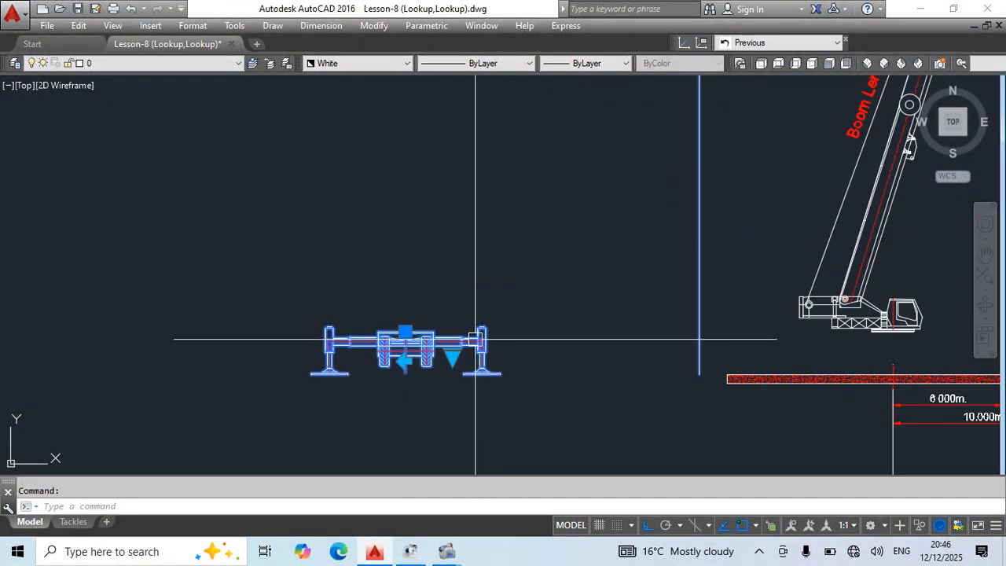
pyautogui.rightClick(475, 361)
pyautogui.click(512, 155)
pyautogui.scroll(-2, 467, 348)
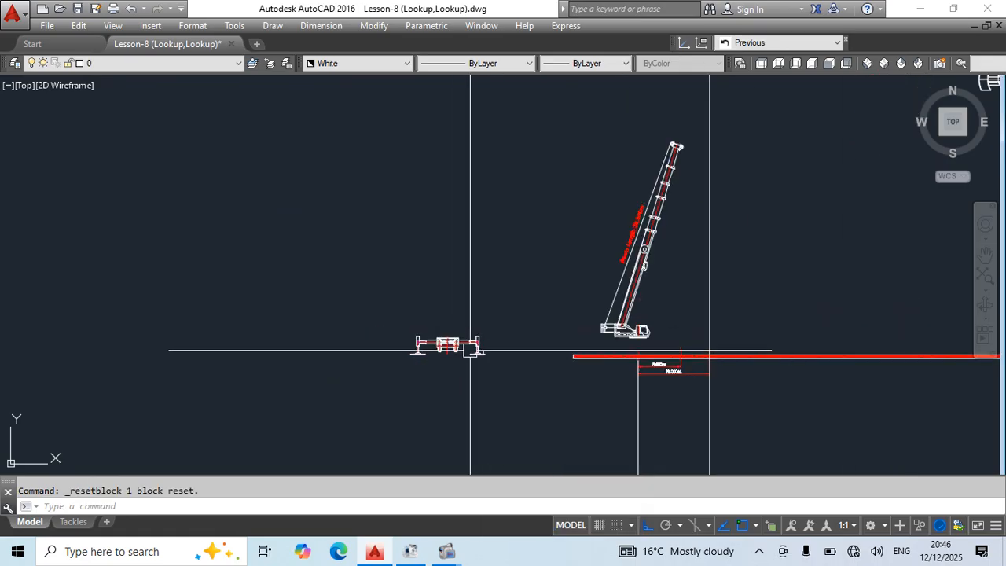
pyautogui.scroll(4, 456, 337)
pyautogui.scroll(-2, 448, 292)
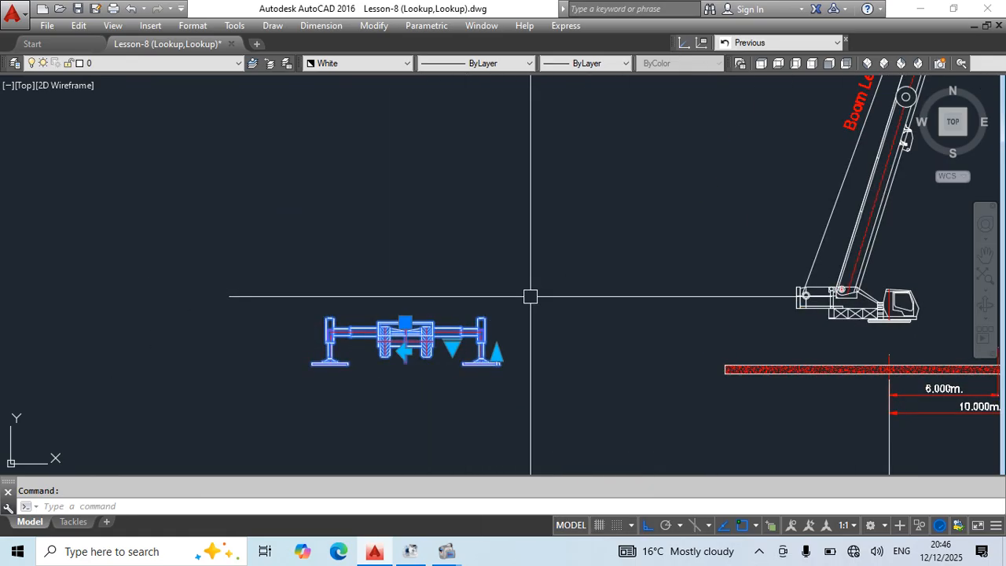
pyautogui.scroll(-4, 531, 296)
pyautogui.press('Escape')
# Move the Crane Front block horizontally back beneath the crane's boom and superstructure.
pyautogui.scroll(2, 559, 406)
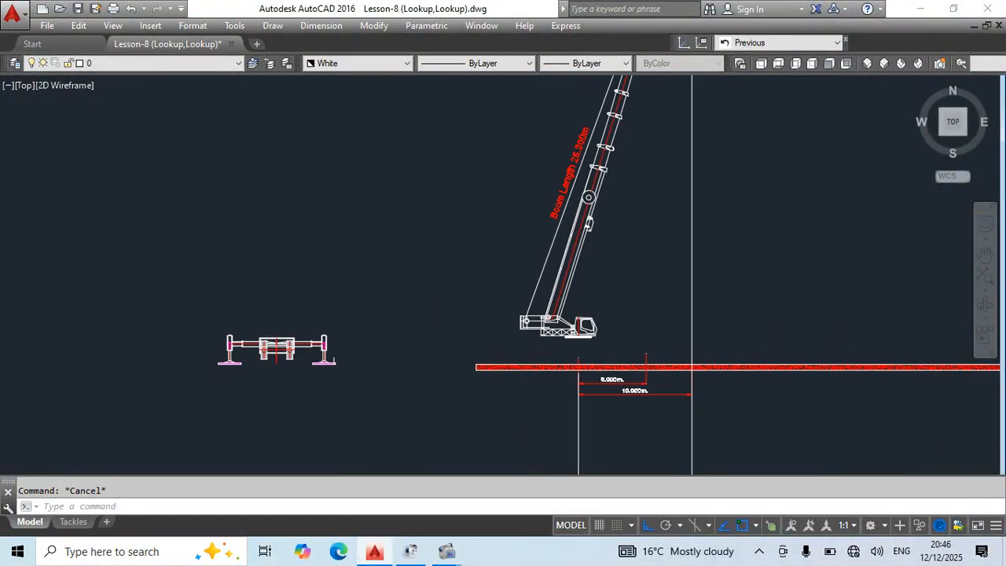
pyautogui.click(347, 332)
pyautogui.click(243, 401)
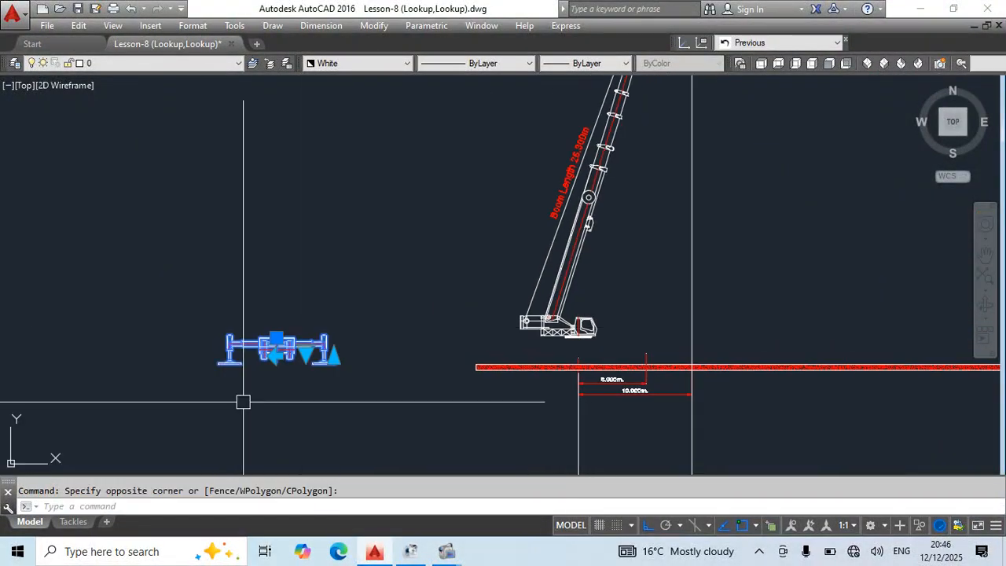
pyautogui.click(581, 239)
pyautogui.moveTo(681, 281); pyautogui.dragTo(684, 377, button='middle')
pyautogui.click(566, 250)
pyautogui.press('Escape')
pyautogui.moveTo(600, 417); pyautogui.dragTo(659, 304, button='middle')
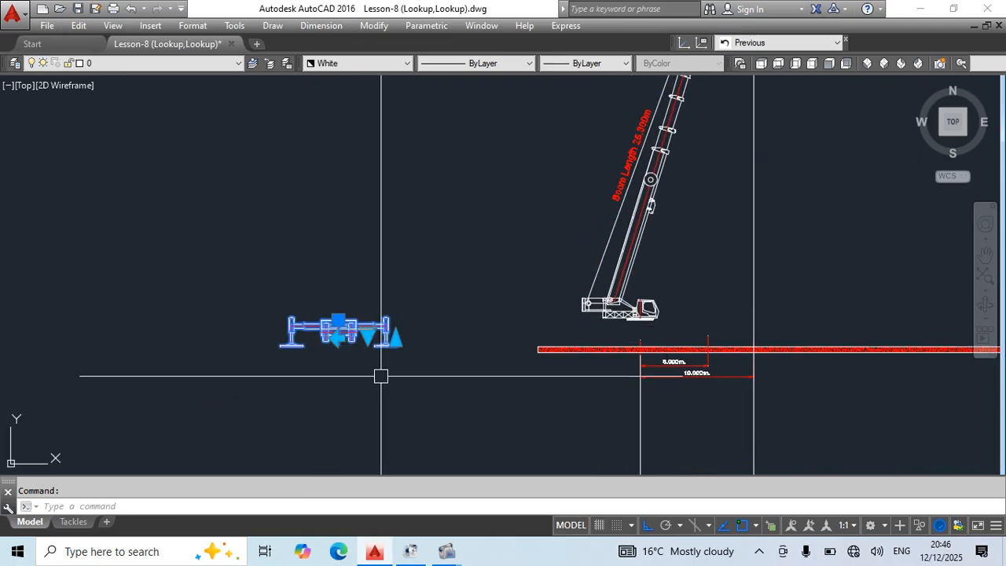
pyautogui.write('m')
pyautogui.press('space')
pyautogui.click(240, 382)
pyautogui.click(508, 406)
pyautogui.press('Escape')
# Snap the Crane Front block's top-centre base grip onto the bottom centre of the turntable.
pyautogui.scroll(6, 614, 317)
pyautogui.click(623, 359)
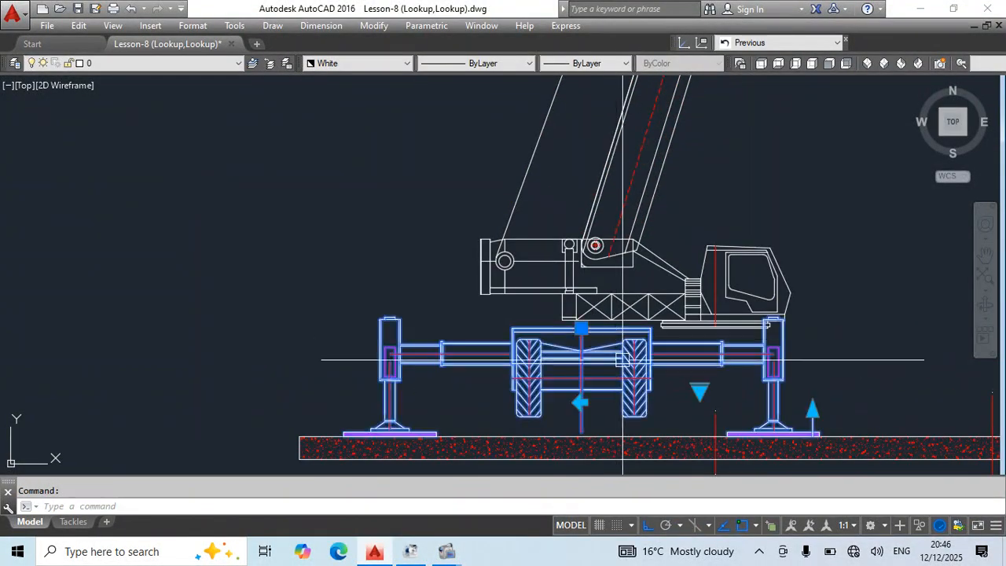
pyautogui.moveTo(623, 359); pyautogui.dragTo(471, 383, button='middle')
pyautogui.scroll(4, 444, 385)
pyautogui.click(470, 328)
pyautogui.moveTo(649, 381); pyautogui.dragTo(343, 379, button='middle')
pyautogui.scroll(6, 519, 328)
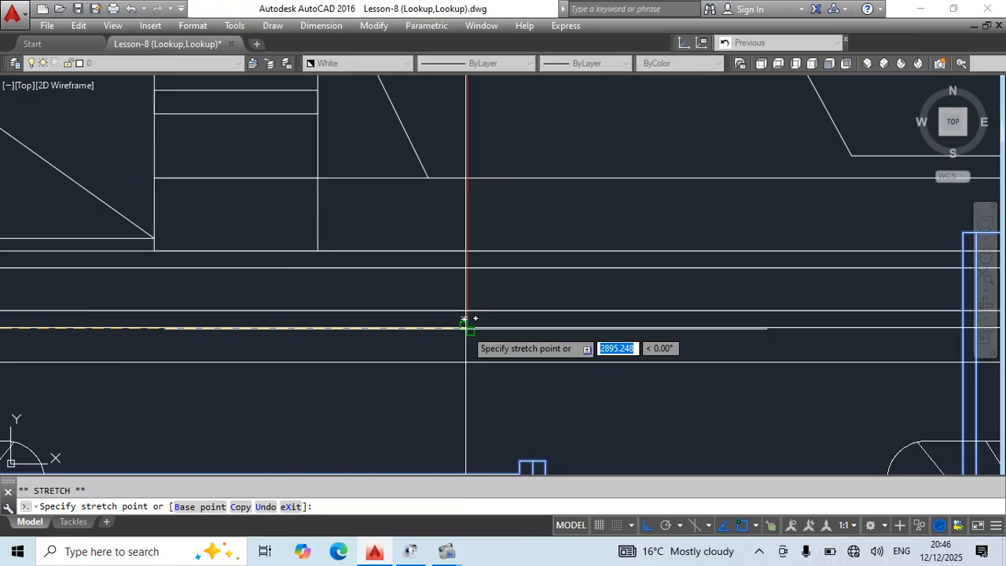
pyautogui.scroll(4, 462, 315)
pyautogui.scroll(-10, 466, 328)
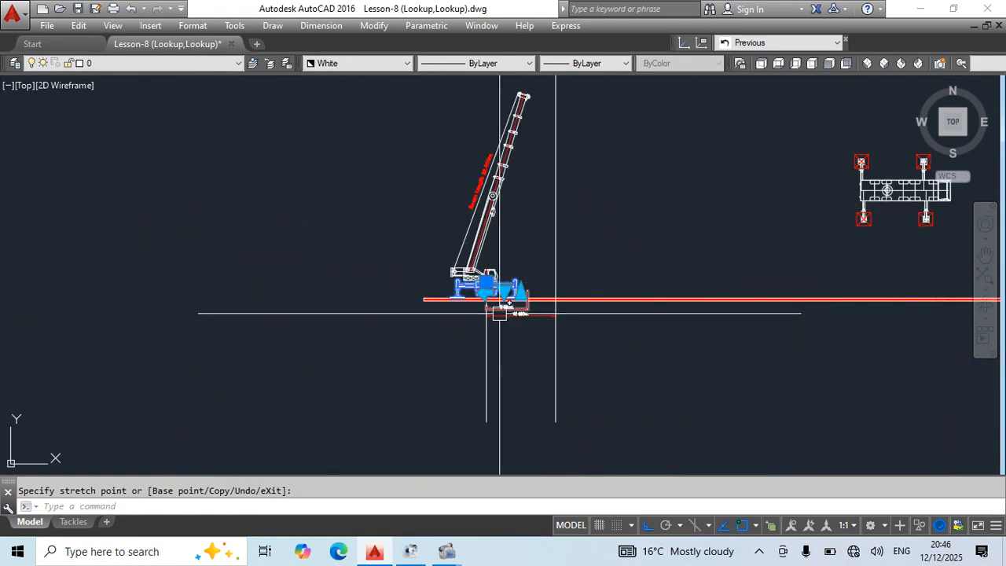
pyautogui.press('Escape')
pyautogui.scroll(3, 631, 253)
pyautogui.press('Escape')
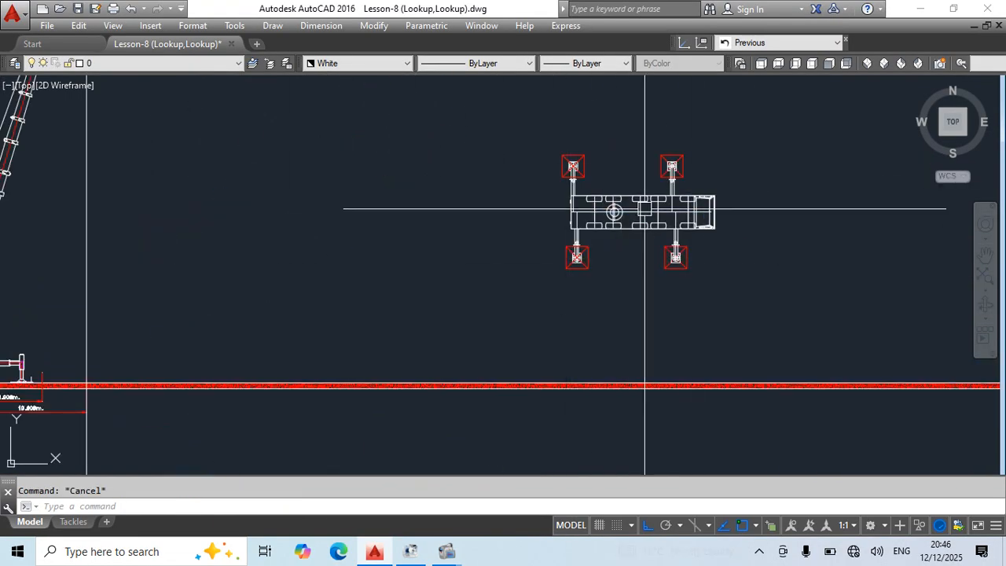
# Erase the vertical offset line at the end of the 10 m dimension.
pyautogui.scroll(-4, 743, 223)
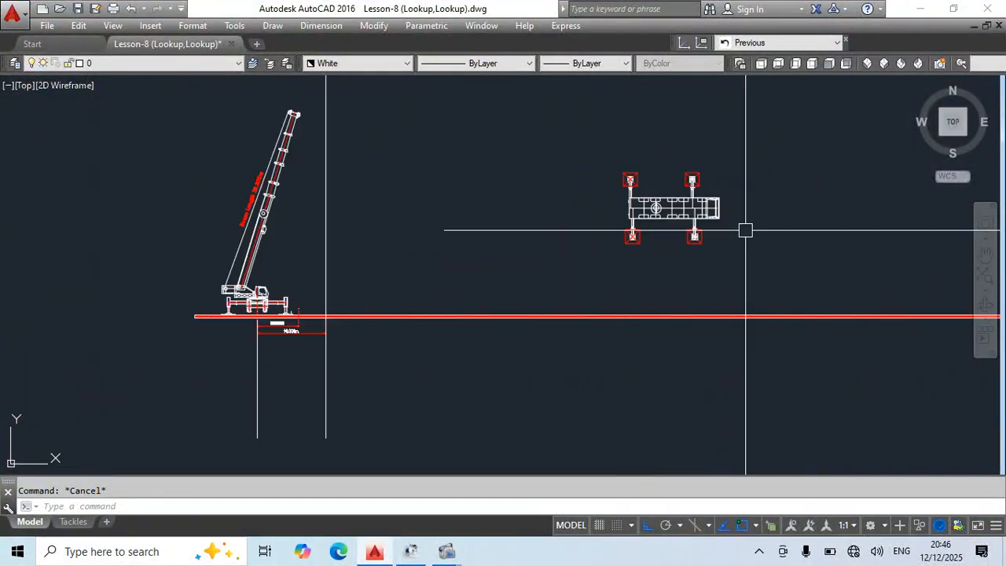
pyautogui.scroll(2, 447, 322)
pyautogui.click(564, 311)
pyautogui.click(502, 364)
pyautogui.write('e')
pyautogui.press('space')
pyautogui.moveTo(616, 337); pyautogui.dragTo(396, 458, button='middle')
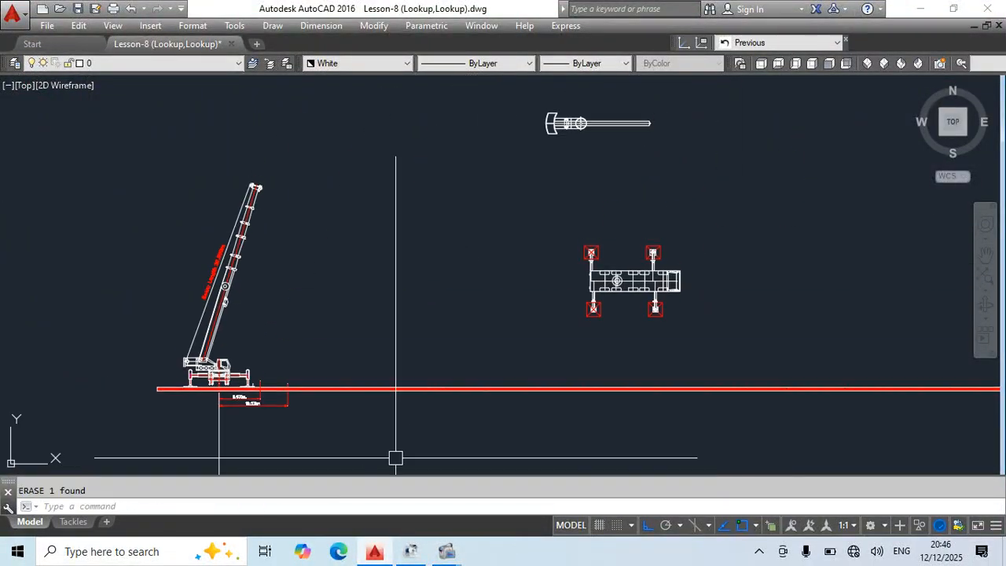
pyautogui.press('Escape')
# Set the Crane Front block's lookup radius to R18.
pyautogui.moveTo(288, 354); pyautogui.dragTo(301, 347, button='middle')
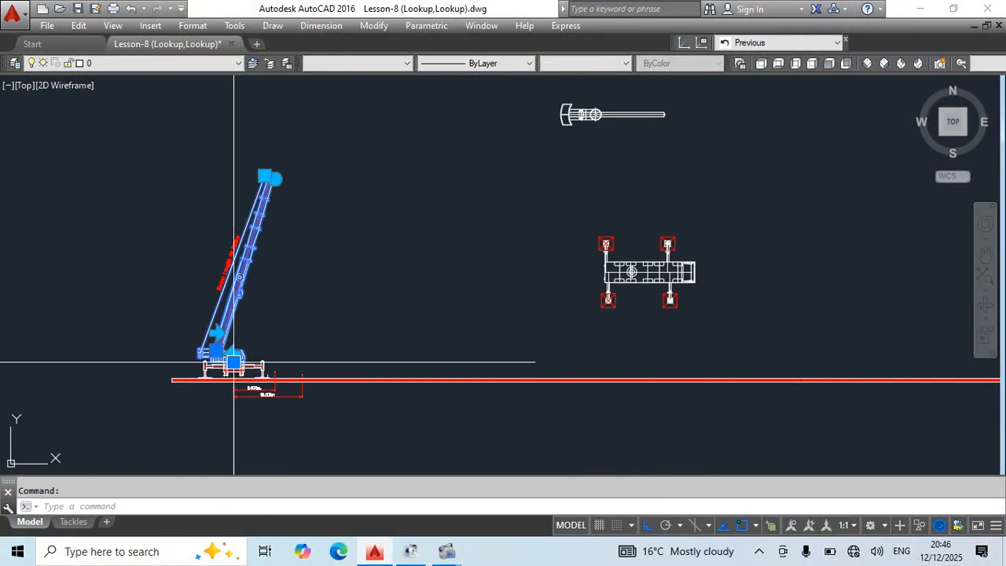
pyautogui.scroll(4, 233, 362)
pyautogui.click(264, 376)
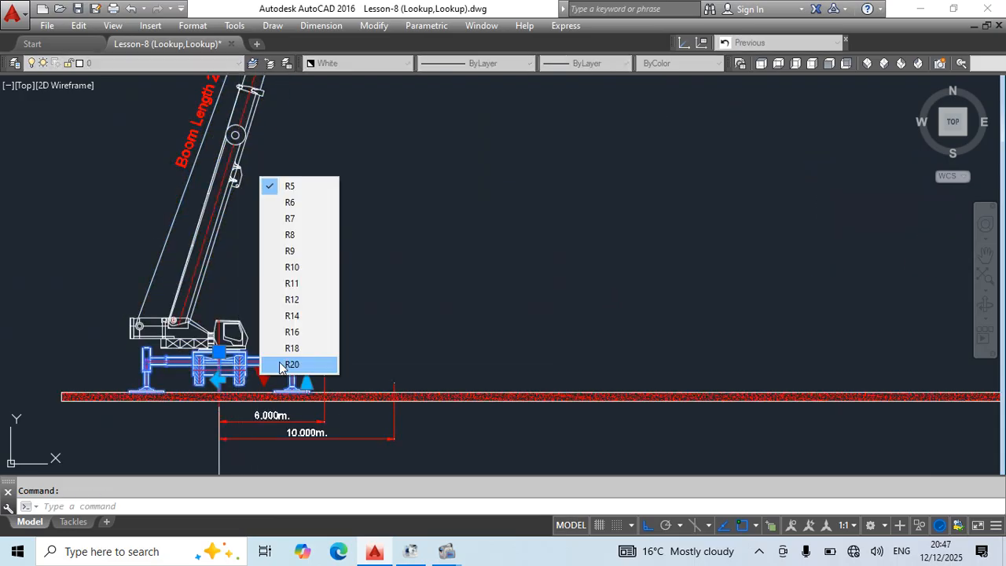
pyautogui.click(291, 349)
pyautogui.press('Escape')
# Save the drawing with the plan view of the crane chassis brought into view.
pyautogui.scroll(-2, 691, 244)
pyautogui.moveTo(691, 244); pyautogui.dragTo(157, 296, button='middle')
pyautogui.moveTo(656, 269); pyautogui.dragTo(625, 359, button='middle')
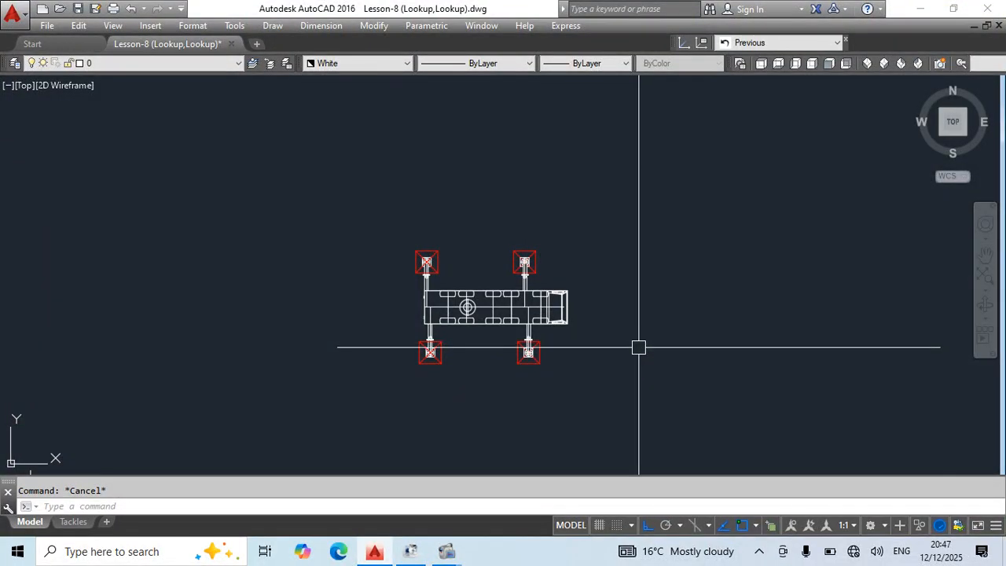
pyautogui.hotkey('ctrl', 's')
# Convert the entire plan-view crane into a block named Crane Top, with its base point at the turntable's centre.
pyautogui.click(516, 299)
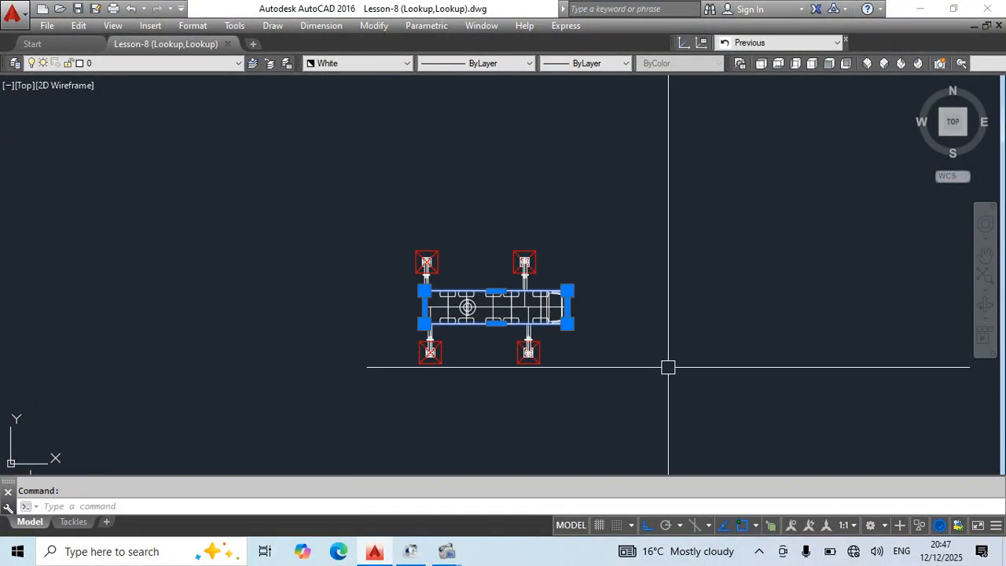
pyautogui.press('Escape')
pyautogui.click(395, 224)
pyautogui.click(653, 381)
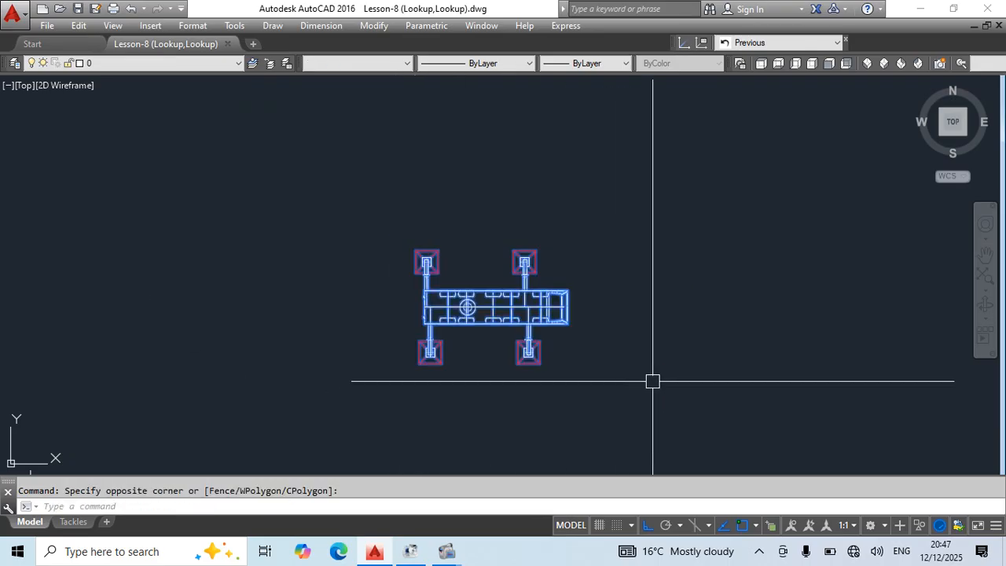
pyautogui.write('b')
pyautogui.press('Return')
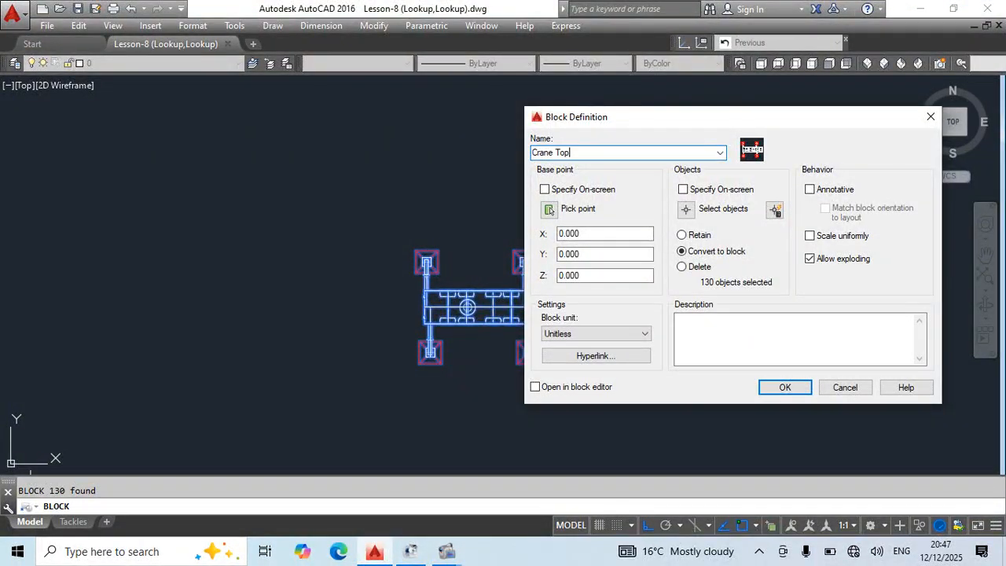
pyautogui.click(550, 210)
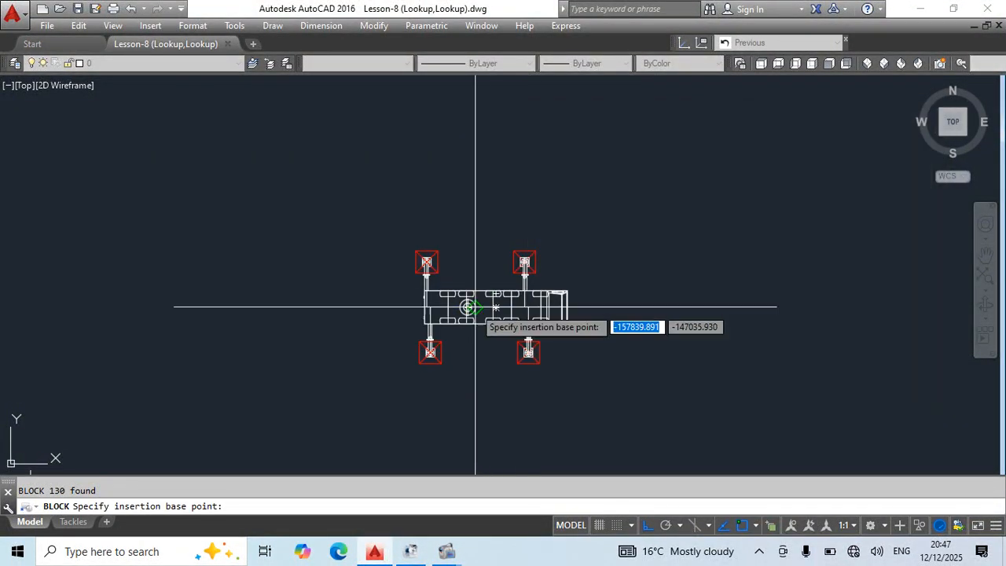
pyautogui.scroll(5, 472, 303)
pyautogui.click(425, 316)
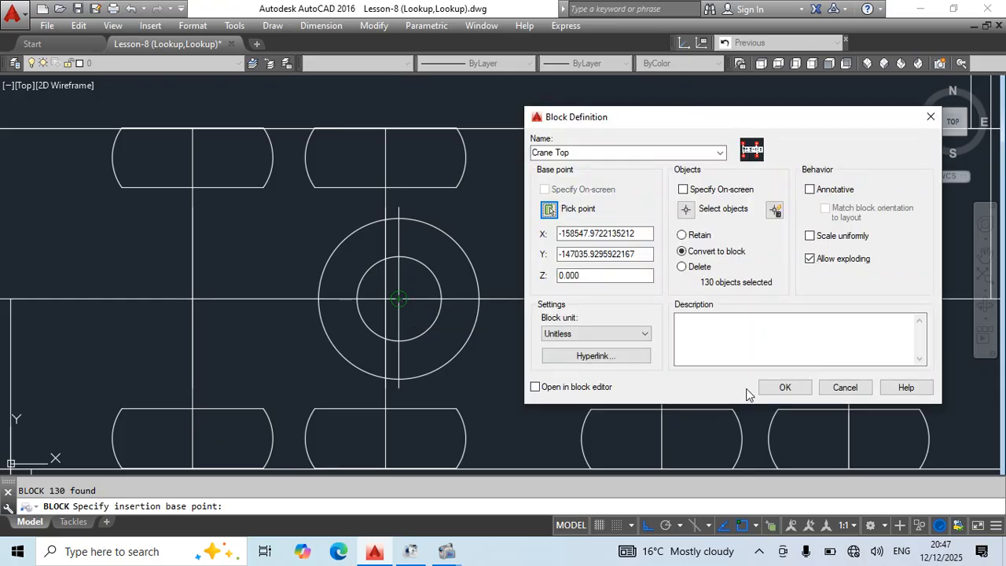
pyautogui.click(778, 387)
pyautogui.scroll(-6, 534, 242)
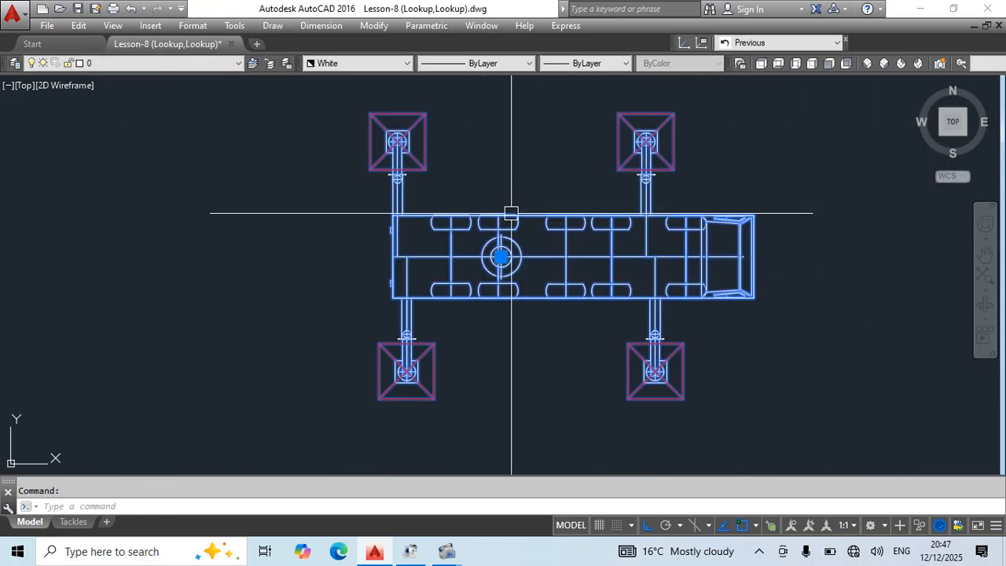
# Open the Crane Top block in the Block Editor and inspect its upper outriggers.
pyautogui.doubleClick(512, 212)
pyautogui.click(479, 372)
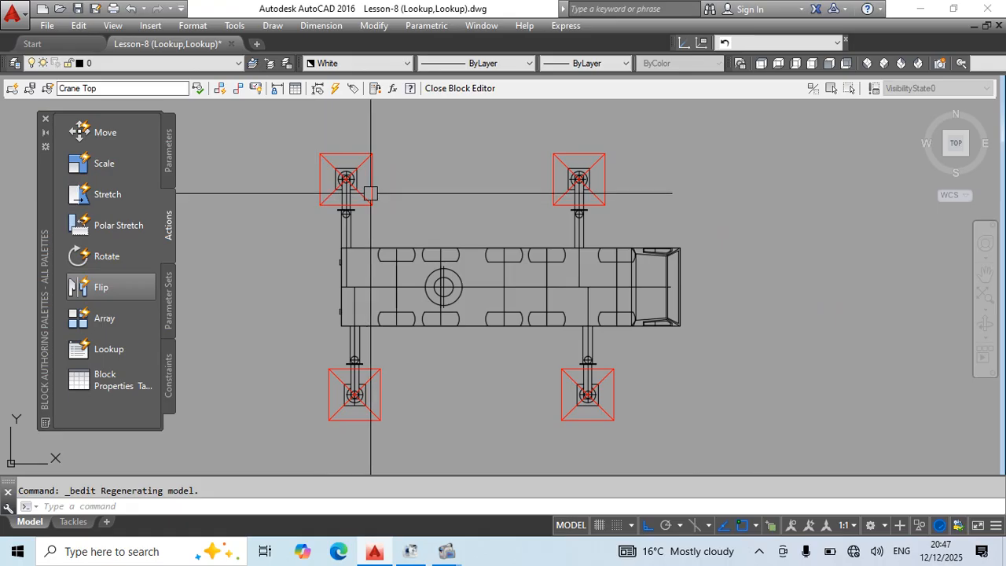
pyautogui.scroll(2, 371, 194)
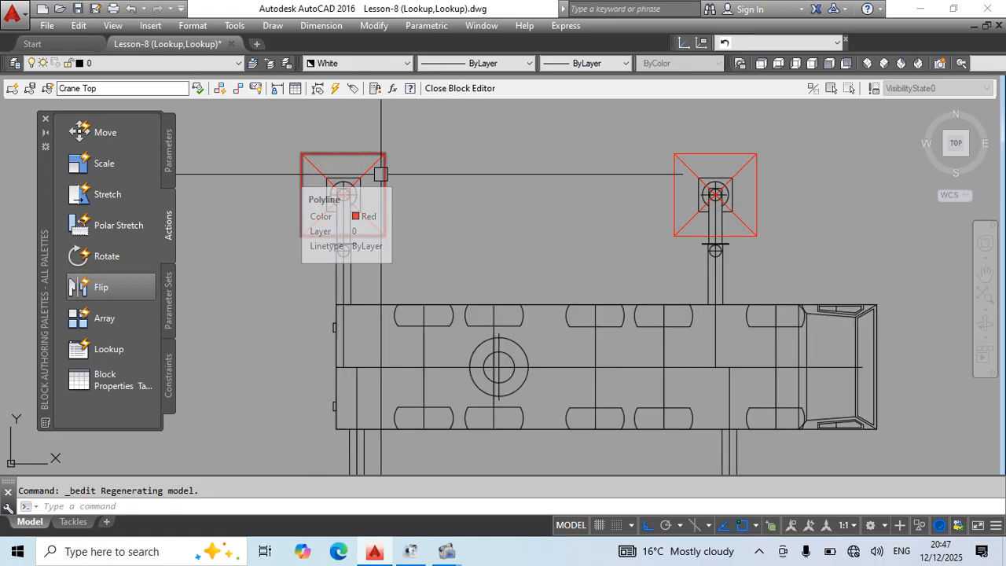
pyautogui.moveTo(442, 227)
pyautogui.mouseDown(button='middle')
pyautogui.moveTo(454, 183)
pyautogui.moveTo(456, 201)
pyautogui.mouseUp(button='middle')
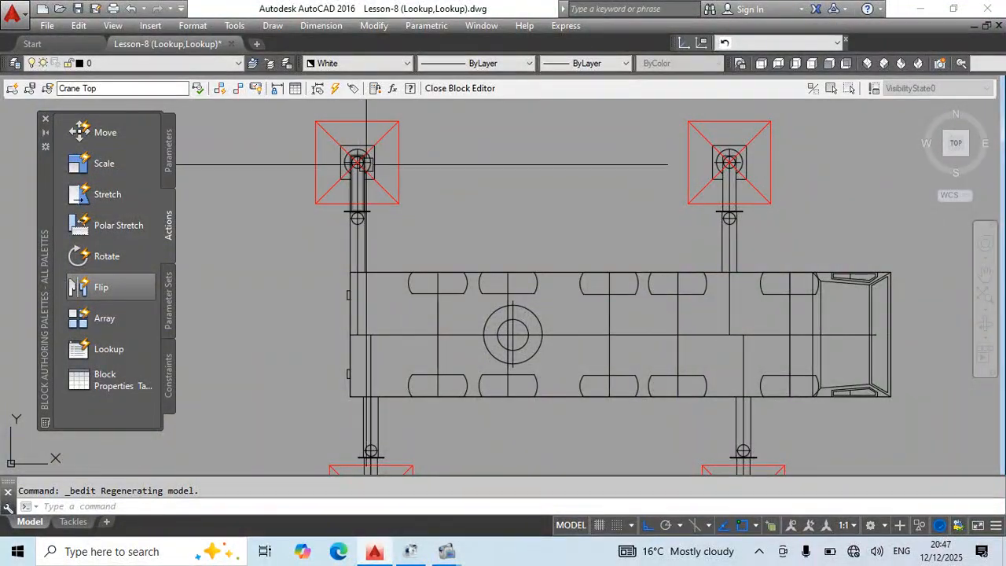
pyautogui.scroll(-3, 358, 206)
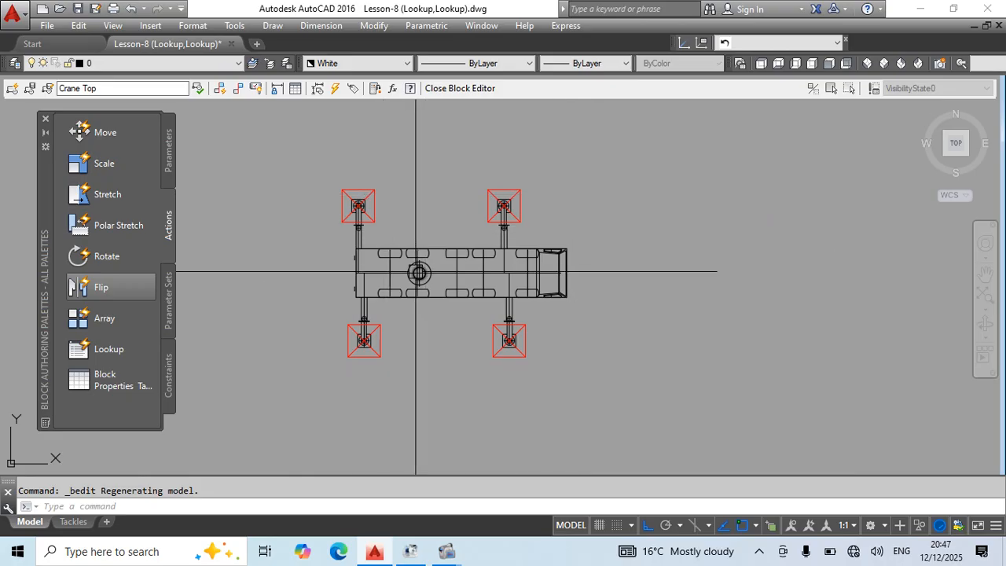
# Examine the geometry inside the Crane Top block, including the wheels along the chassis and the four outrigger pads.
pyautogui.click(660, 189)
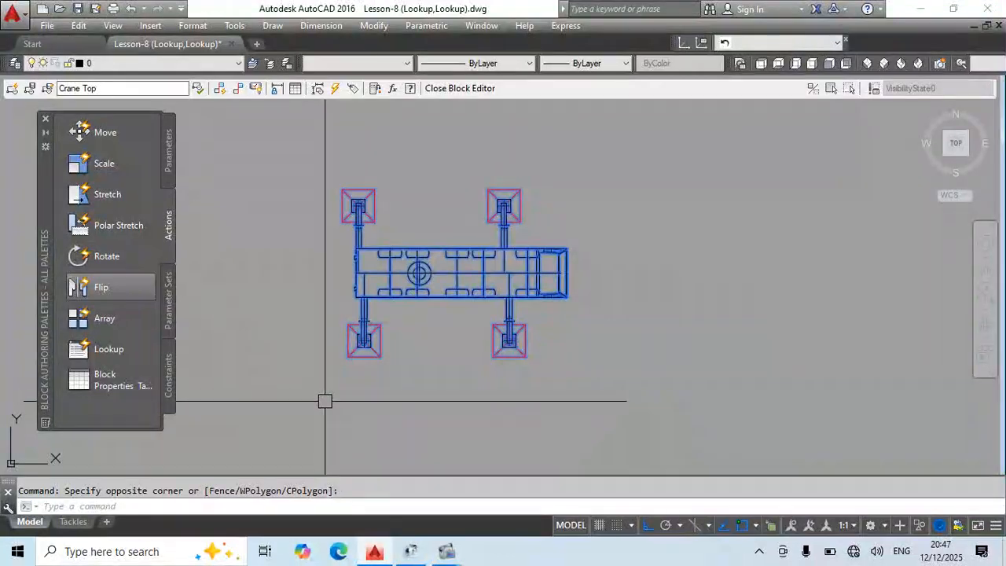
pyautogui.press('Escape')
pyautogui.scroll(2, 502, 192)
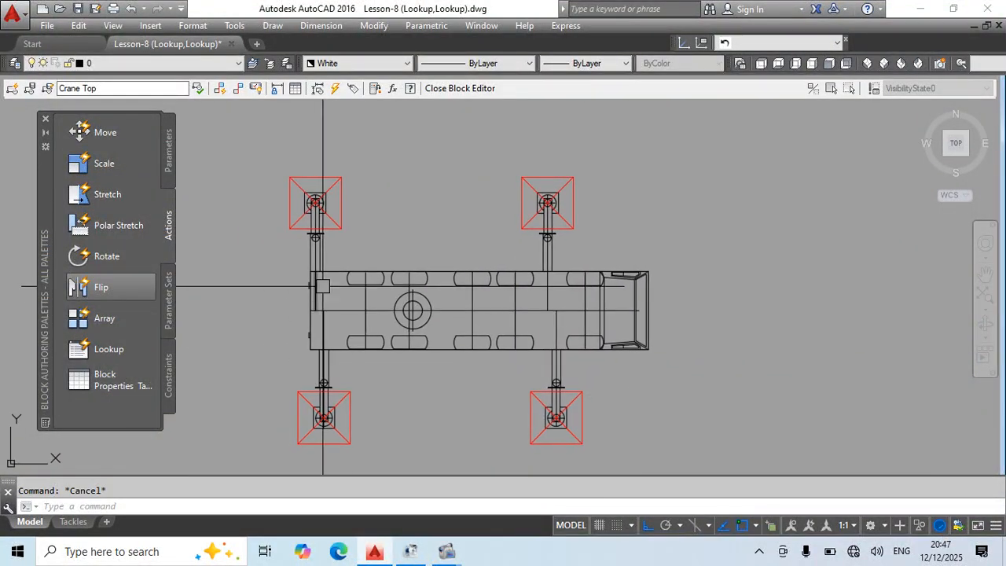
pyautogui.scroll(2, 645, 341)
pyautogui.moveTo(663, 304); pyautogui.dragTo(562, 288, button='middle')
pyautogui.scroll(2, 440, 262)
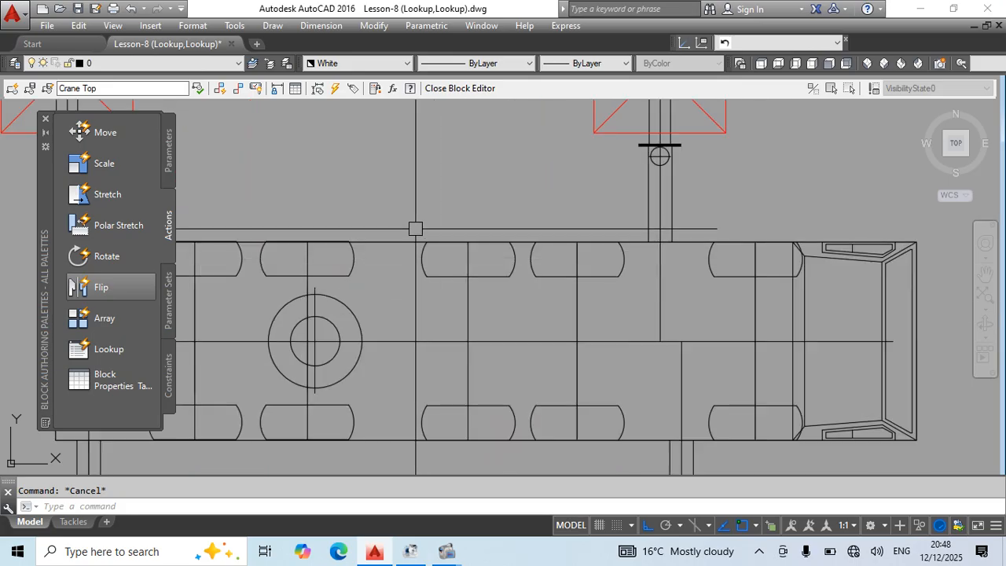
pyautogui.click(417, 231)
pyautogui.click(520, 288)
pyautogui.scroll(-2, 730, 314)
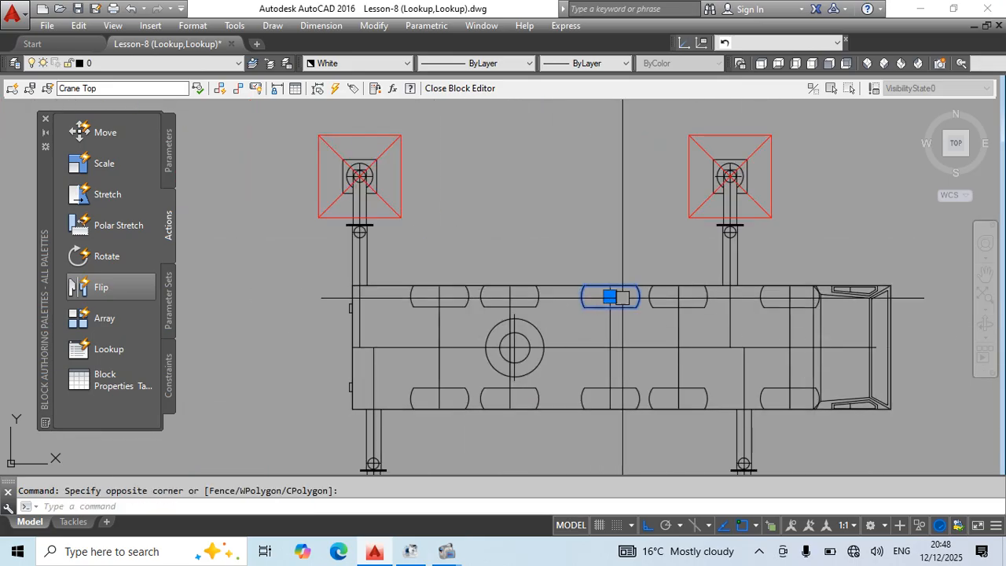
pyautogui.moveTo(603, 461)
pyautogui.mouseDown(button='middle')
pyautogui.moveTo(460, 410)
pyautogui.moveTo(498, 393)
pyautogui.mouseUp(button='middle')
pyautogui.press('Escape')
pyautogui.scroll(-2, 473, 256)
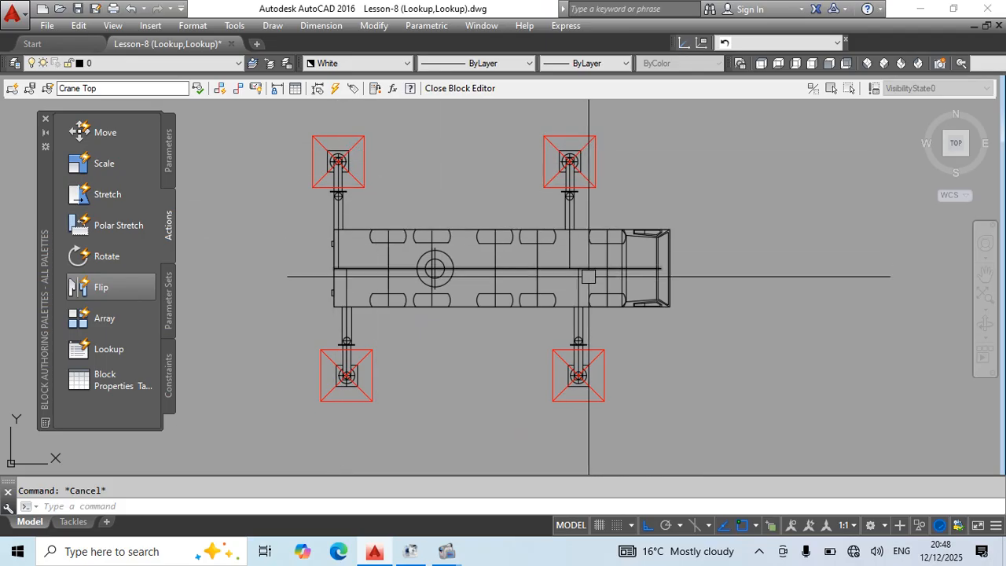
pyautogui.moveTo(743, 260); pyautogui.dragTo(755, 300, button='middle')
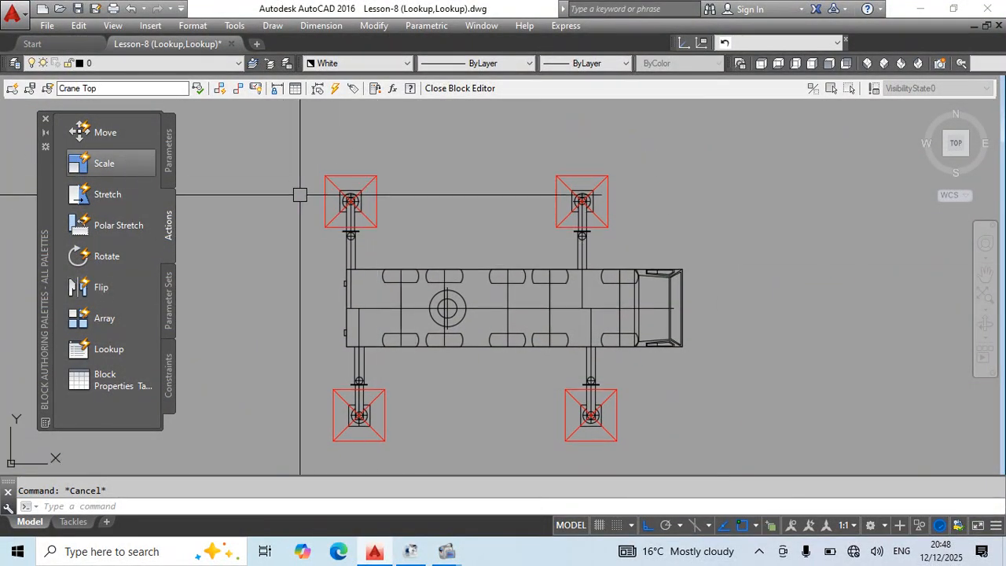
# Add a vertical linear parameter from the upper rear outrigger's centre to the outer edge of its red pad.
pyautogui.scroll(2, 354, 165)
pyautogui.click(168, 151)
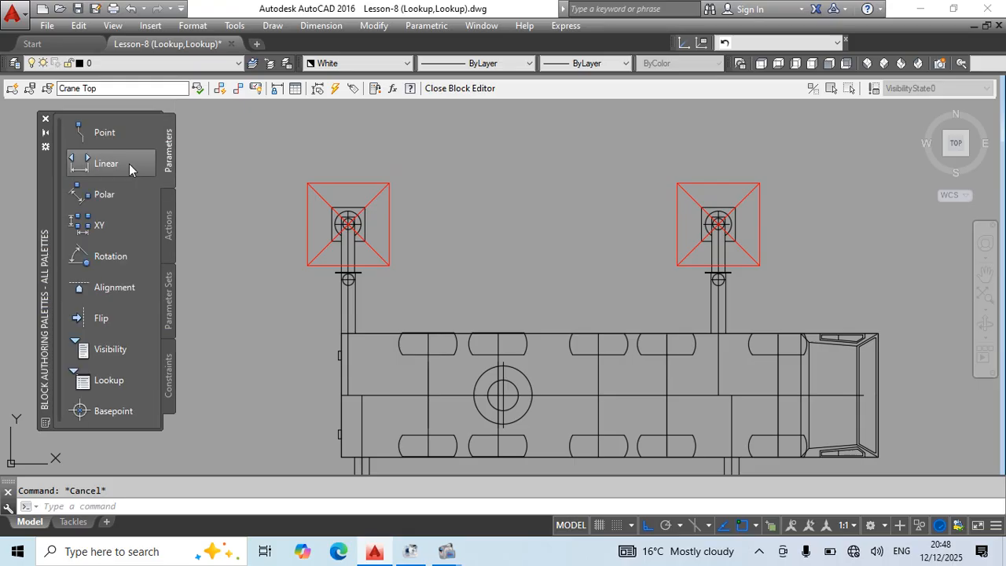
pyautogui.click(102, 164)
pyautogui.scroll(2, 339, 217)
pyautogui.scroll(4, 345, 220)
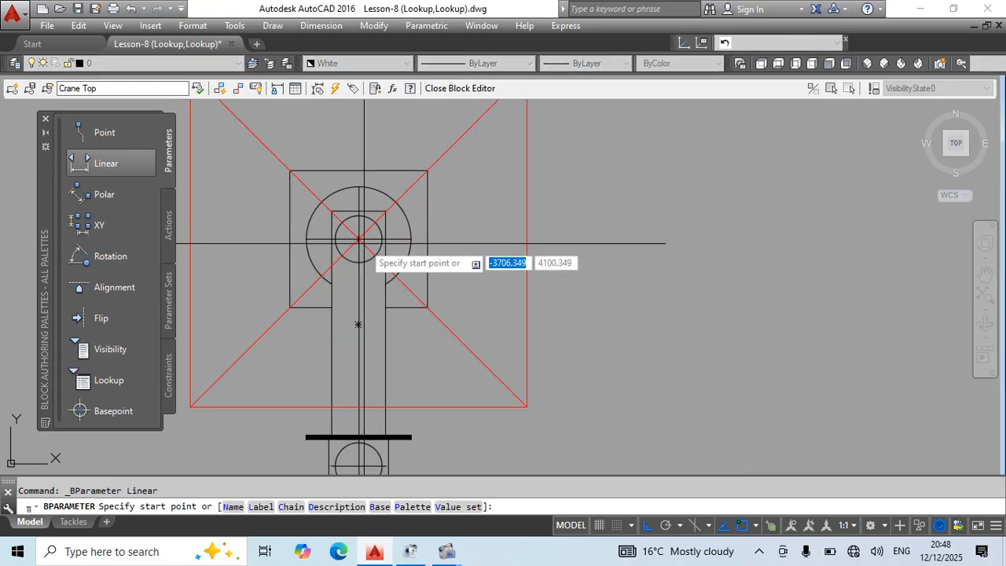
pyautogui.click(357, 238)
pyautogui.scroll(-4, 461, 142)
pyautogui.moveTo(421, 125); pyautogui.dragTo(386, 221, button='middle')
pyautogui.click(385, 209)
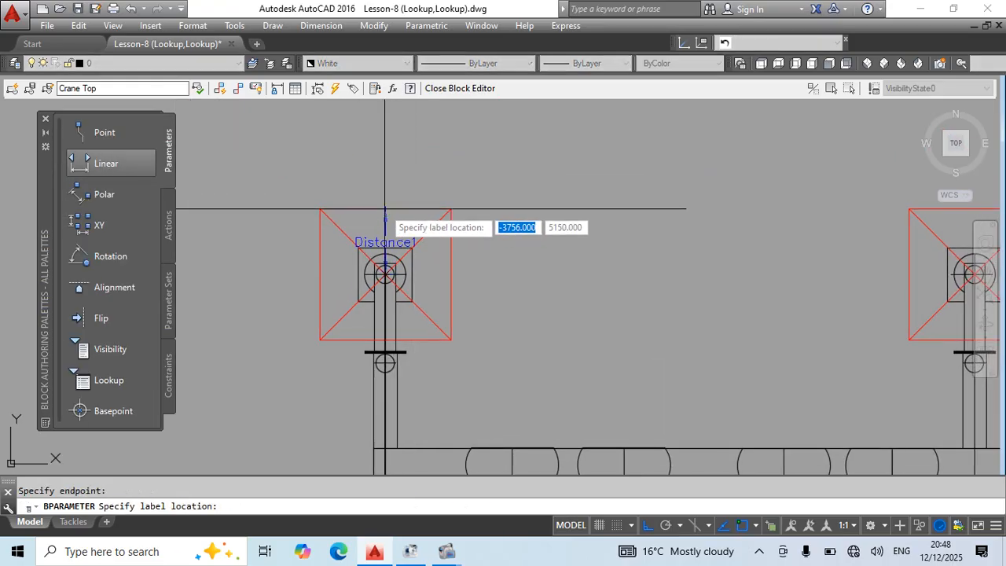
pyautogui.click(387, 209)
# Add a vertical linear parameter from the upper front outrigger's centre to the outer edge of its red pad.
pyautogui.click(106, 163)
pyautogui.moveTo(383, 276); pyautogui.dragTo(594, 303, button='middle')
pyautogui.click(596, 297)
pyautogui.click(592, 236)
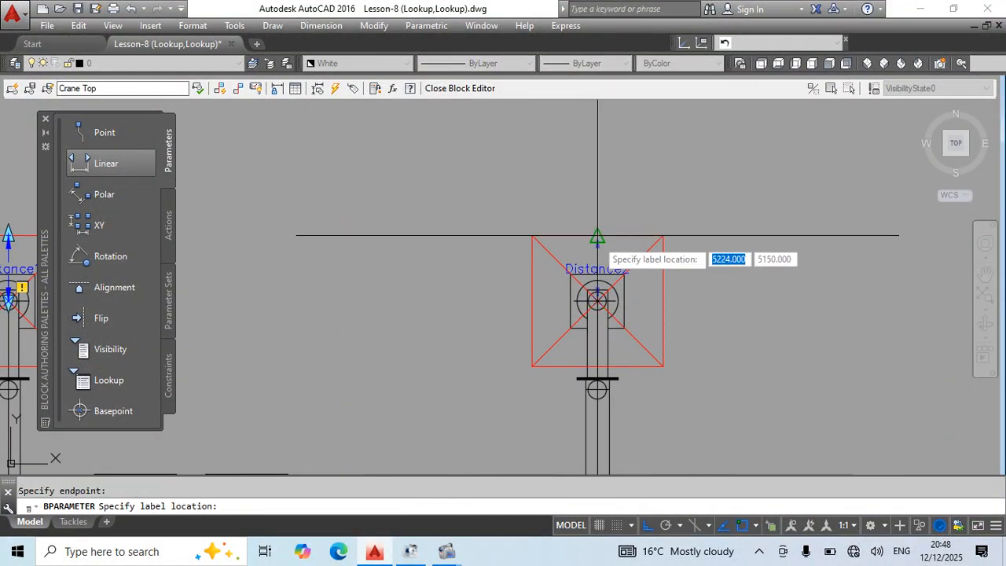
pyautogui.click(593, 238)
# Add a linear parameter from the lower rear outrigger's centre down to the outer edge of its red pad.
pyautogui.scroll(-5, 593, 239)
pyautogui.scroll(5, 469, 399)
pyautogui.press('Return')
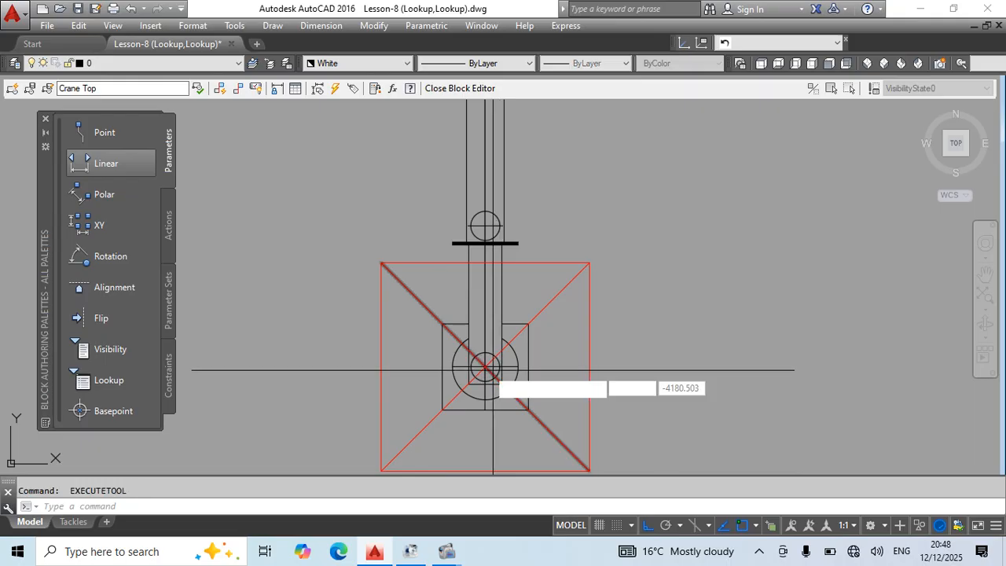
pyautogui.click(486, 367)
pyautogui.moveTo(512, 400); pyautogui.dragTo(510, 291, button='middle')
pyautogui.click(485, 362)
pyautogui.click(486, 363)
pyautogui.scroll(-4, 579, 344)
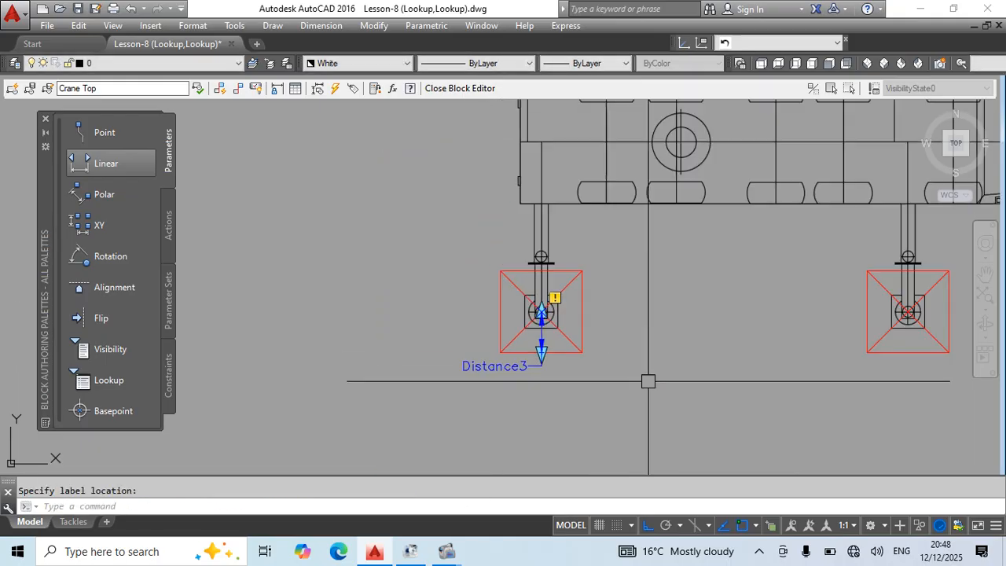
# Add a linear parameter from the lower front outrigger's centre down to the outer edge of its red pad.
pyautogui.moveTo(856, 338); pyautogui.dragTo(509, 336, button='middle')
pyautogui.scroll(6, 571, 326)
pyautogui.press('Return')
pyautogui.click(521, 252)
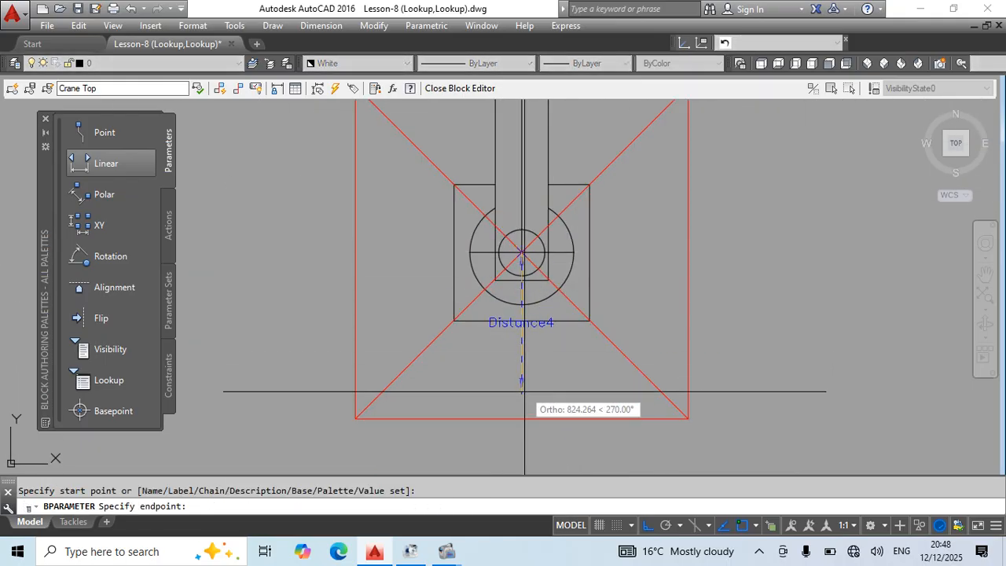
pyautogui.click(521, 417)
pyautogui.scroll(-2, 548, 279)
pyautogui.scroll(-7, 548, 278)
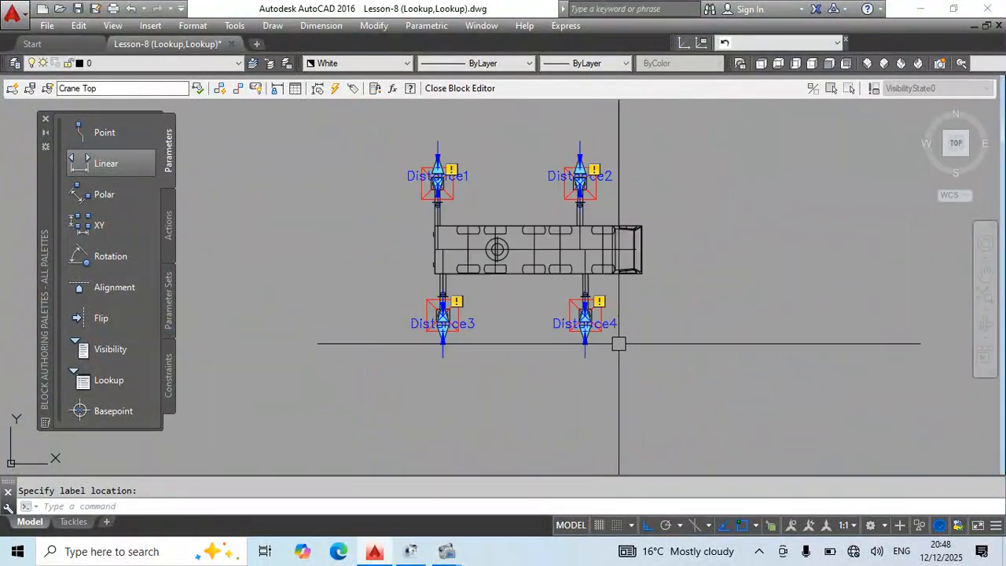
# Select all four outrigger linear parameters and set their number of grips to 0.
pyautogui.scroll(2, 606, 355)
pyautogui.rightClick(585, 336)
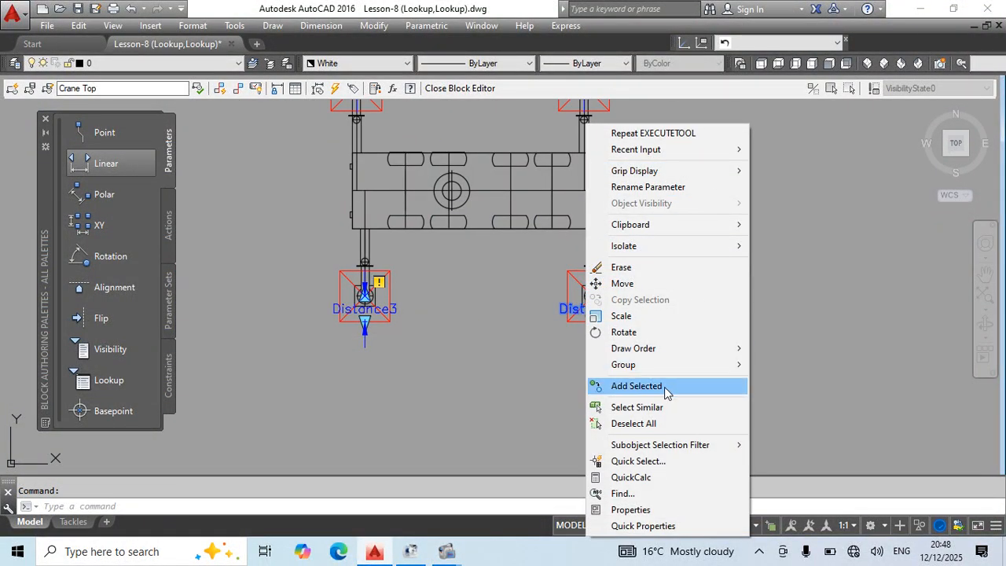
pyautogui.click(637, 407)
pyautogui.hotkey('ctrl', '1')
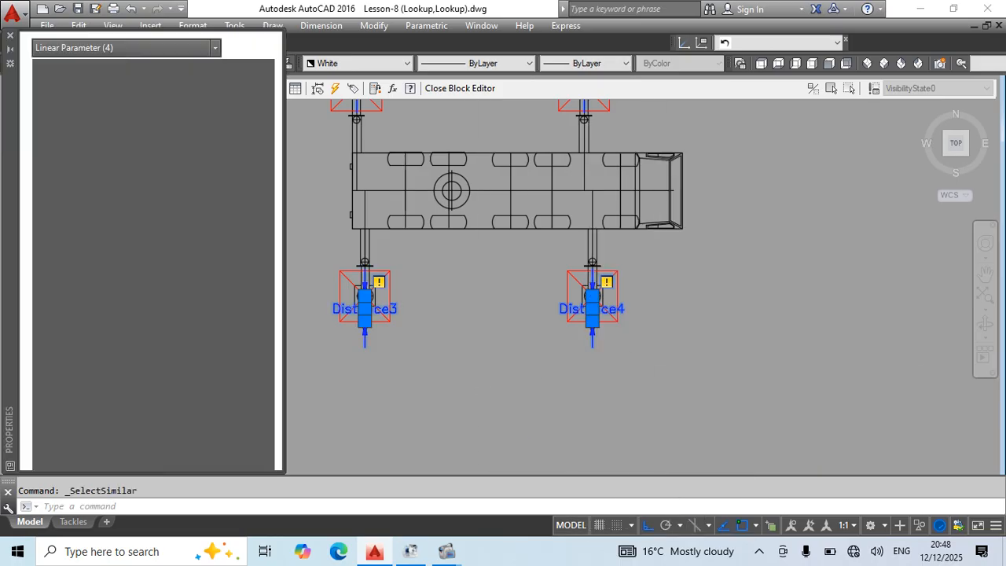
pyautogui.scroll(-2, 172, 409)
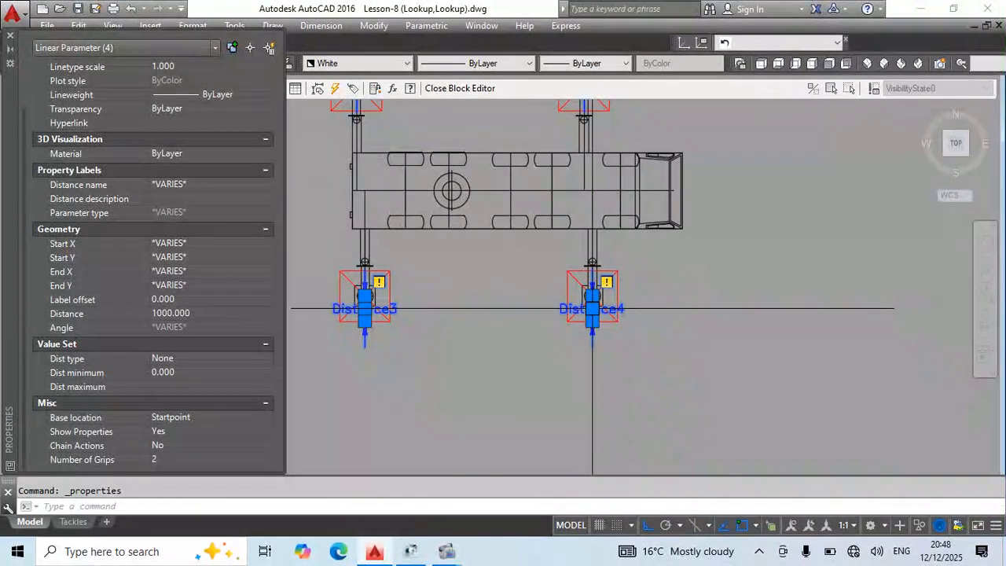
pyautogui.click(172, 459)
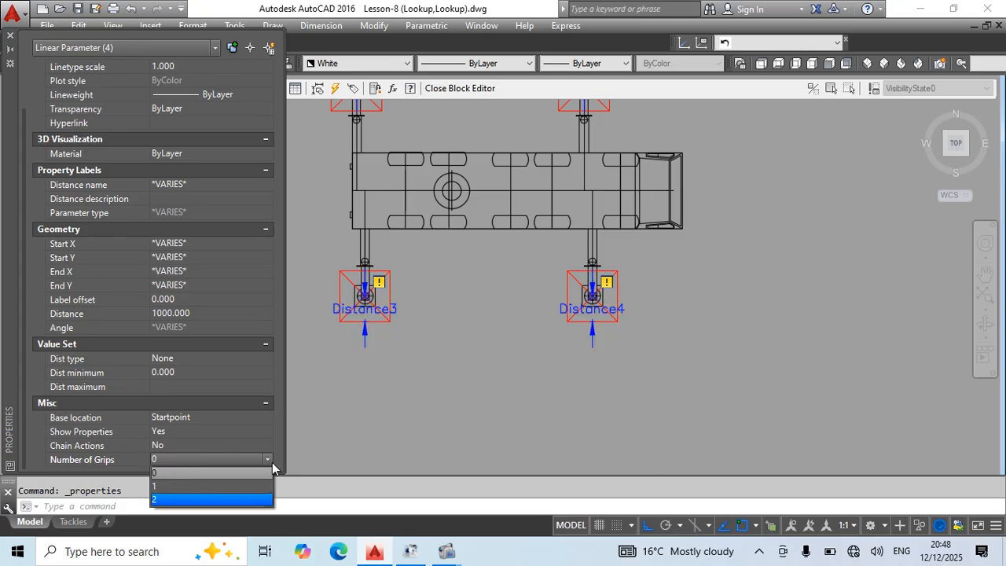
pyautogui.click(173, 472)
pyautogui.click(8, 36)
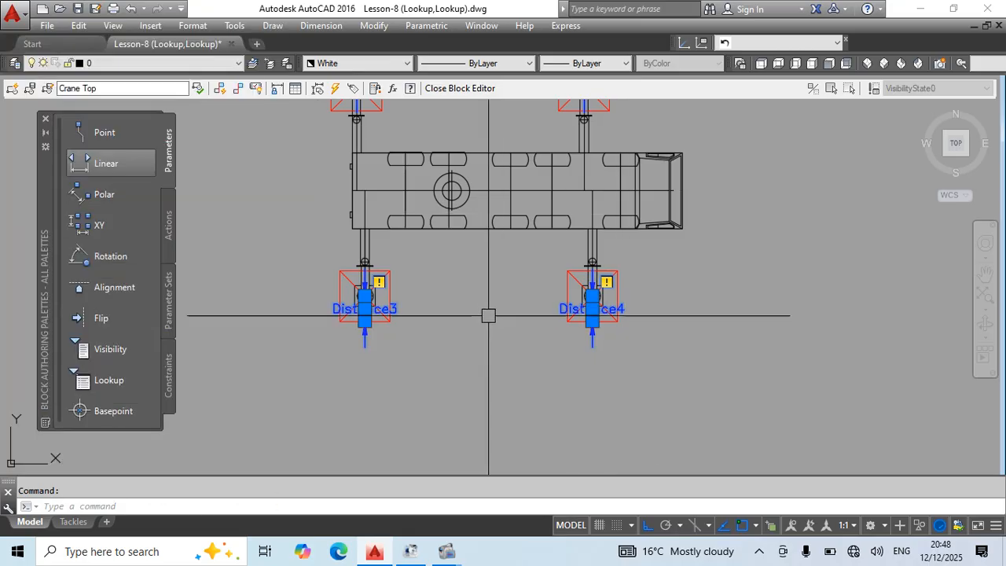
pyautogui.press('Escape')
# Close the Block Editor with the Crane Top changes saved, and reopen the block for editing.
pyautogui.click(46, 120)
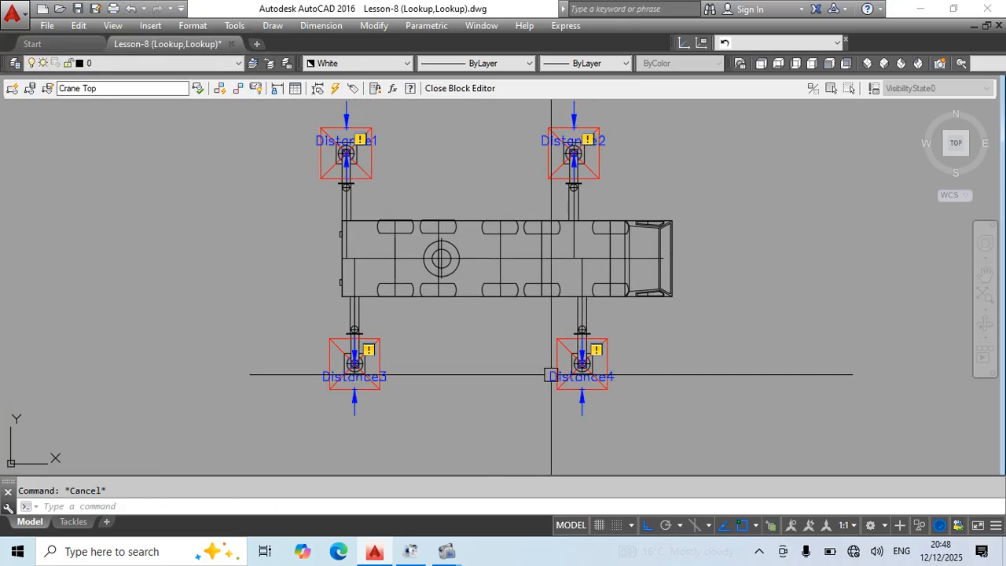
pyautogui.scroll(3, 639, 378)
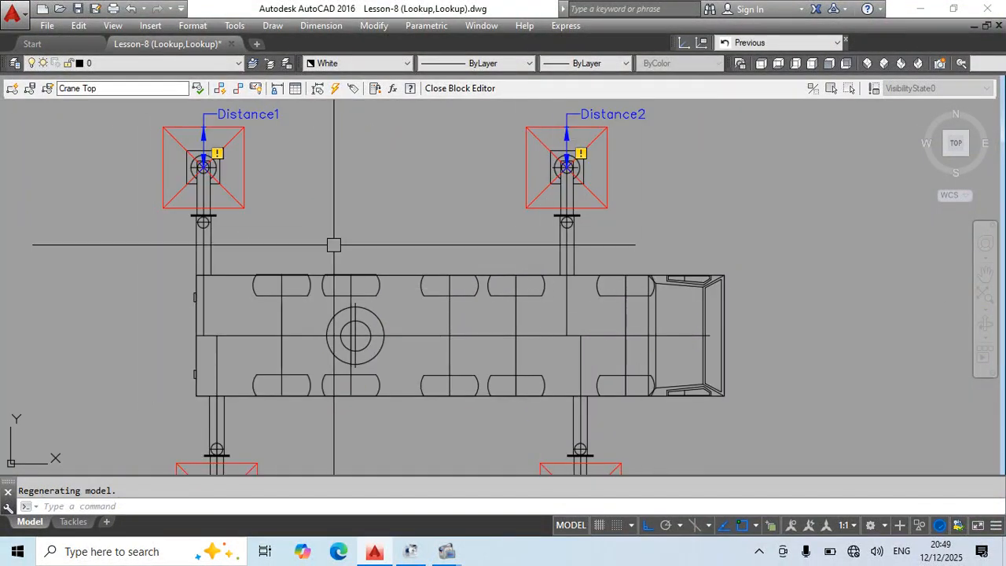
pyautogui.moveTo(351, 222); pyautogui.dragTo(400, 251, button='middle')
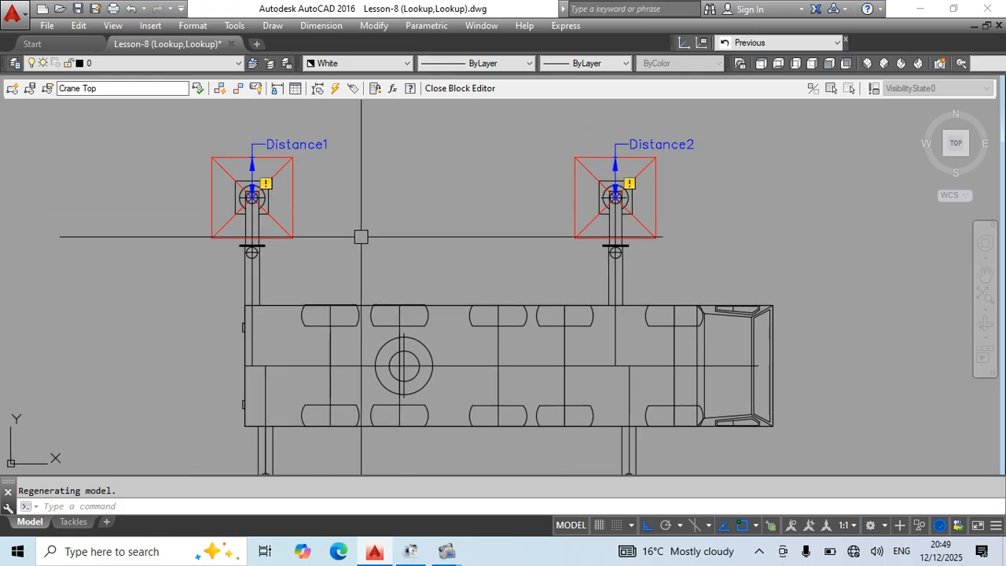
pyautogui.write('BC')
pyautogui.press('Return')
pyautogui.press('Return')
pyautogui.press('Return')
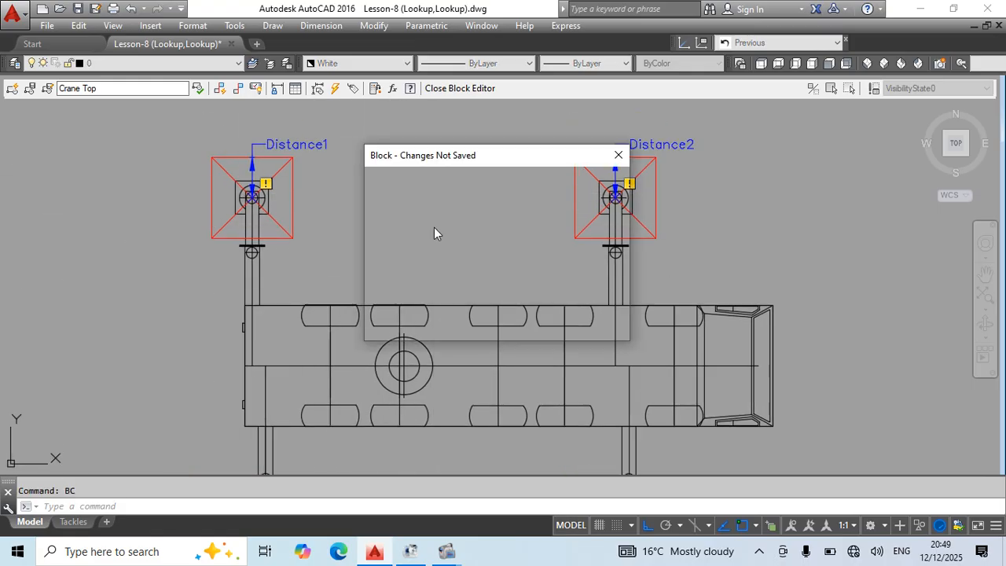
pyautogui.doubleClick(434, 227)
pyautogui.click(481, 370)
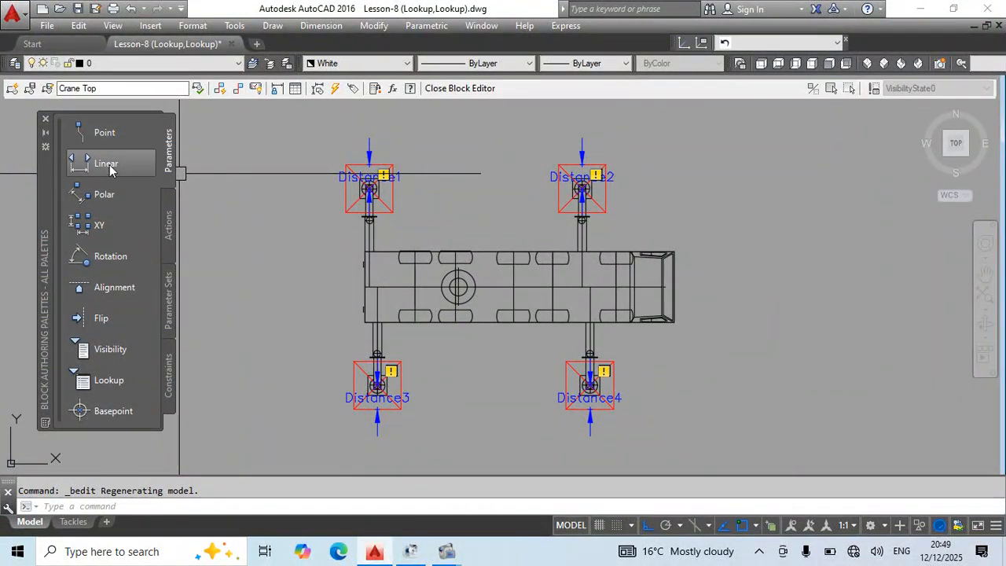
pyautogui.click(108, 164)
pyautogui.scroll(3, 539, 291)
pyautogui.scroll(-3, 426, 280)
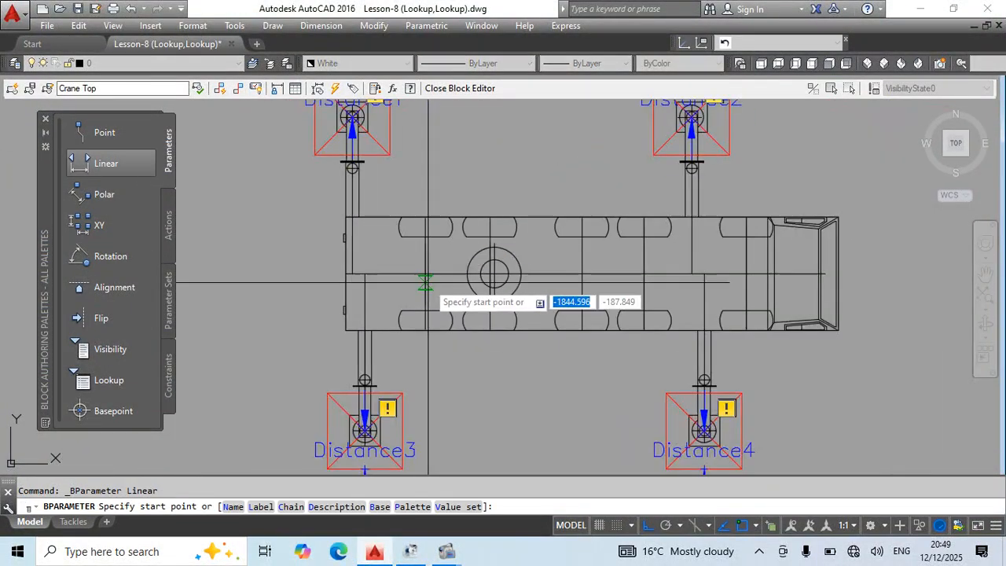
pyautogui.scroll(2, 774, 327)
pyautogui.press('Escape')
pyautogui.press('Escape')
# Draw a horizontal reference line from the crane's centreline in the cab out past the front of the truck.
pyautogui.moveTo(775, 328); pyautogui.dragTo(656, 343, button='middle')
pyautogui.write('L')
pyautogui.press('Return')
pyautogui.click(451, 304)
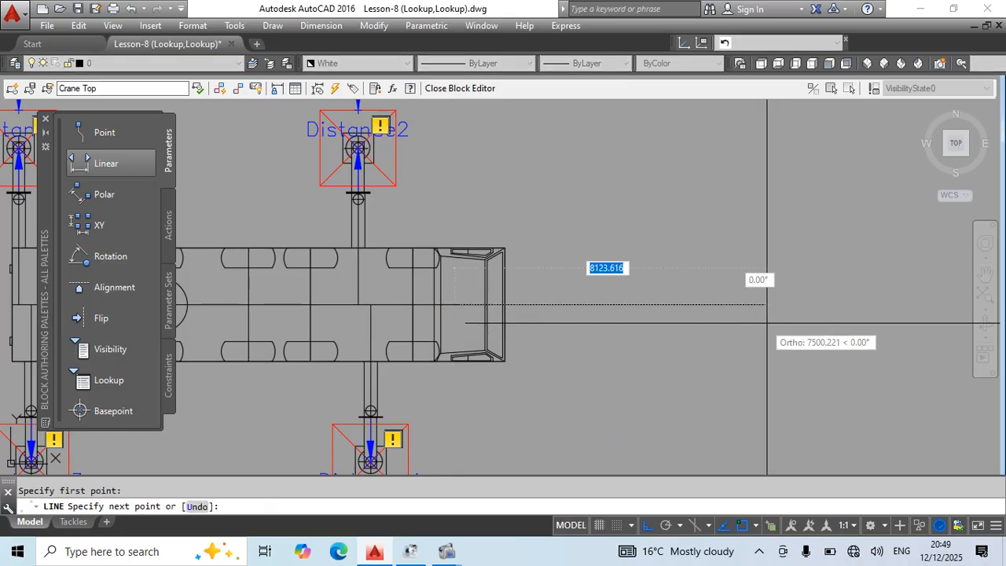
pyautogui.click(790, 322)
pyautogui.press('Escape')
# Place a vertical linear dimension from the reference line to the centre of the upper front outrigger, ahead of the cab.
pyautogui.moveTo(752, 368); pyautogui.dragTo(731, 386, button='middle')
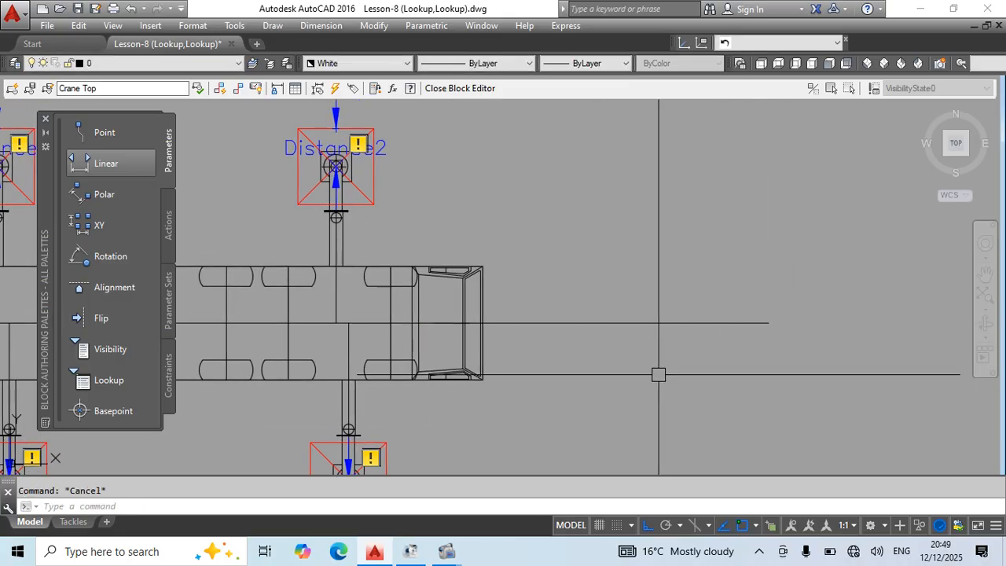
pyautogui.write('dli')
pyautogui.press('Return')
pyautogui.click(565, 322)
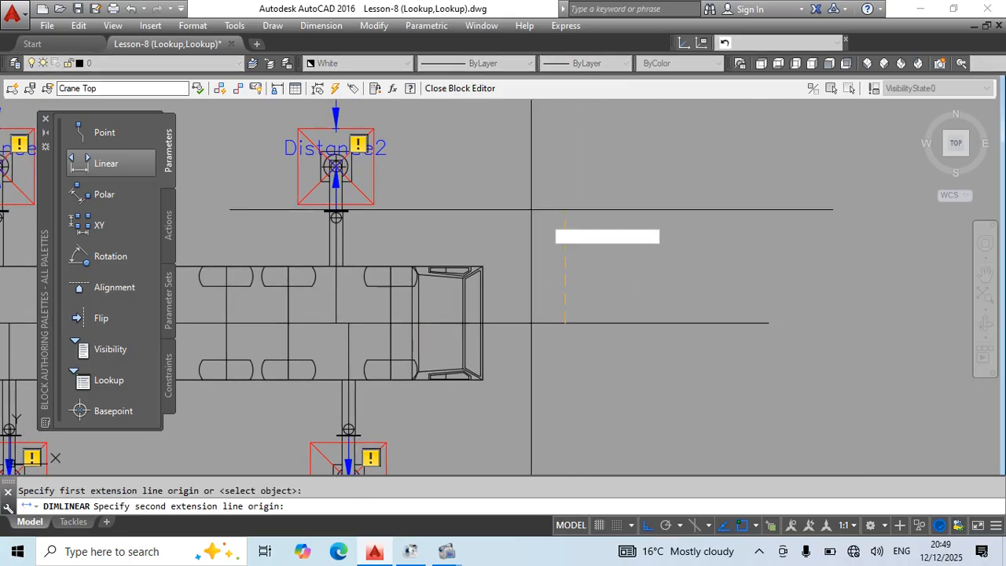
pyautogui.scroll(4, 352, 172)
pyautogui.click(346, 157)
pyautogui.scroll(-3, 513, 195)
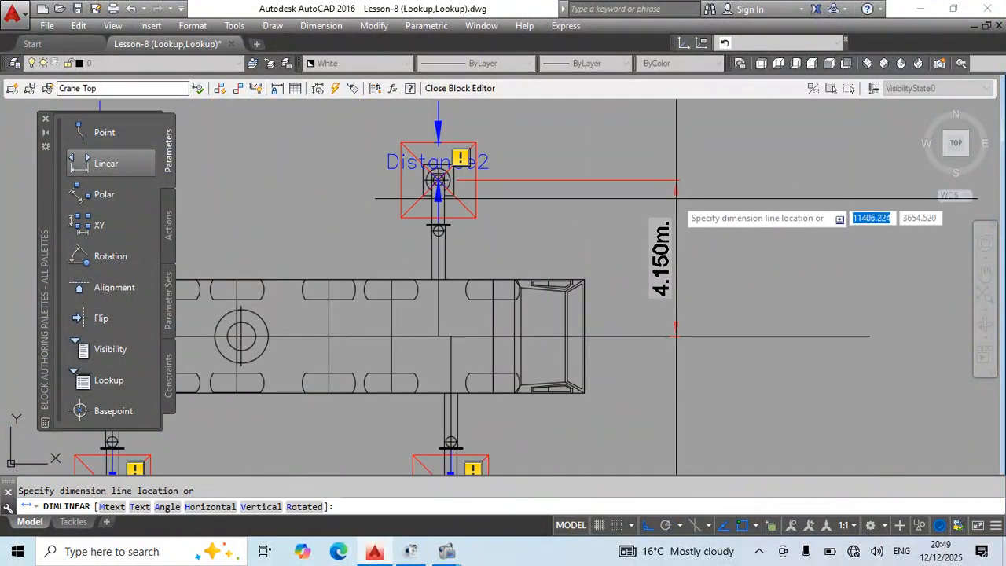
pyautogui.click(674, 200)
pyautogui.moveTo(717, 349); pyautogui.dragTo(645, 313, button='middle')
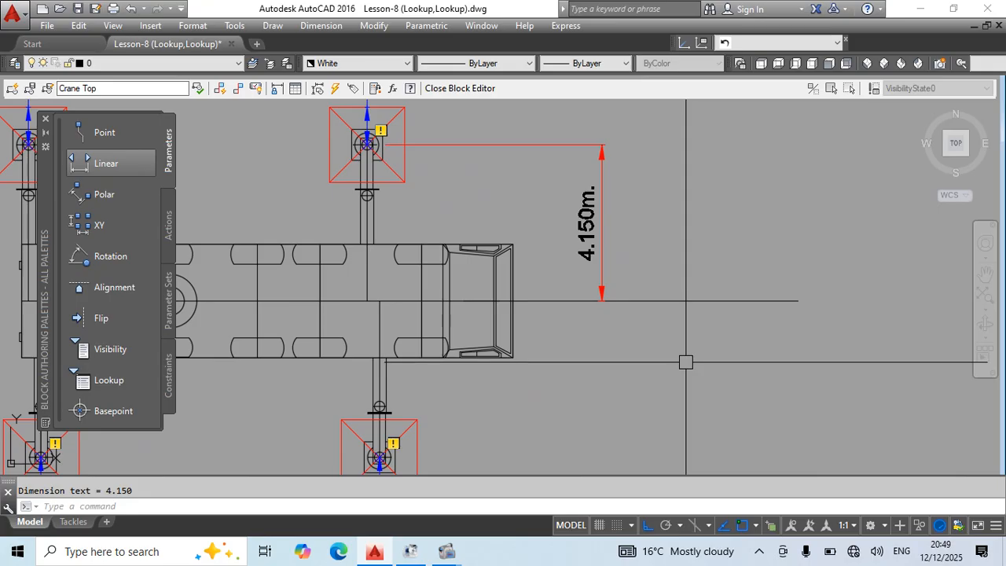
# Offset the horizontal reference line by 3250 to both sides.
pyautogui.write('3250')
pyautogui.press('Return')
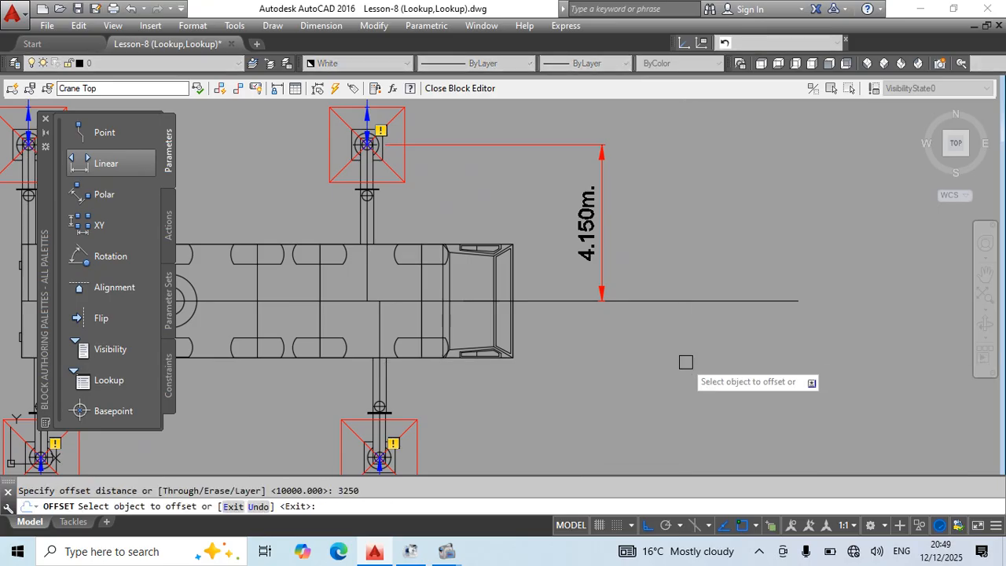
pyautogui.click(683, 301)
pyautogui.click(692, 300)
pyautogui.click(673, 380)
pyautogui.press('Escape')
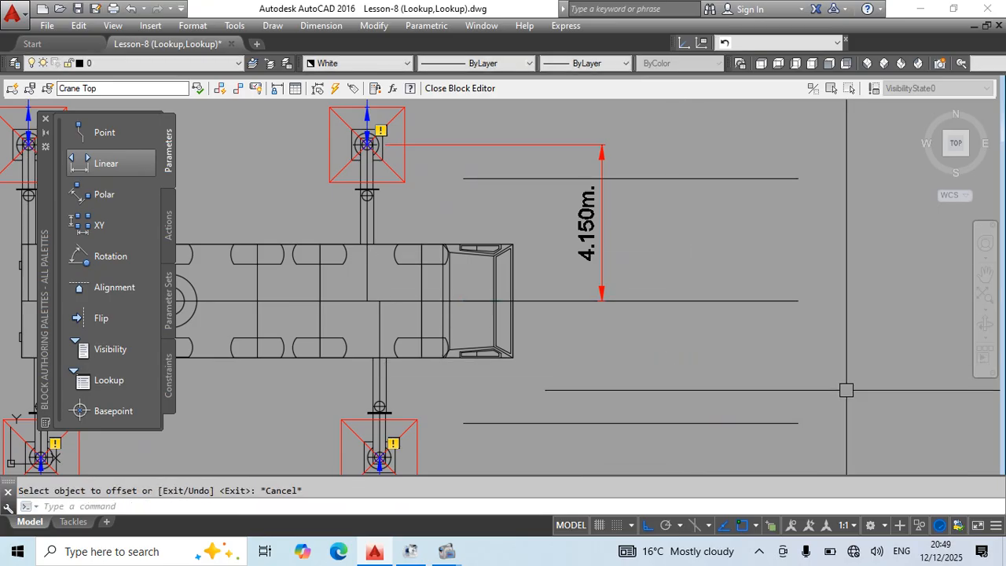
# Measure the spacing between the two offset lines with a trial linear dimension, without placing it.
pyautogui.moveTo(824, 383); pyautogui.dragTo(749, 370, button='middle')
pyautogui.press('Return')
pyautogui.click(616, 165)
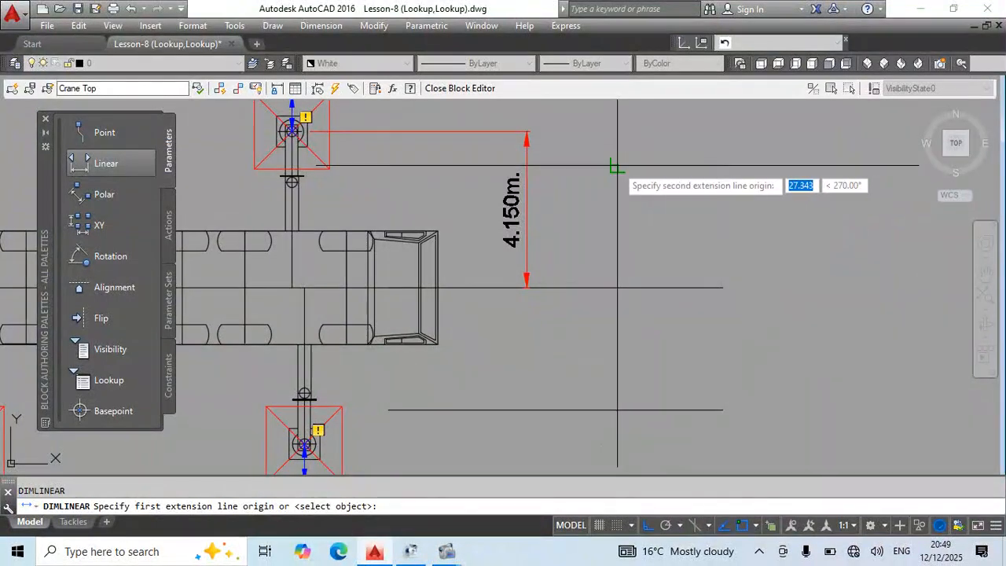
pyautogui.click(617, 409)
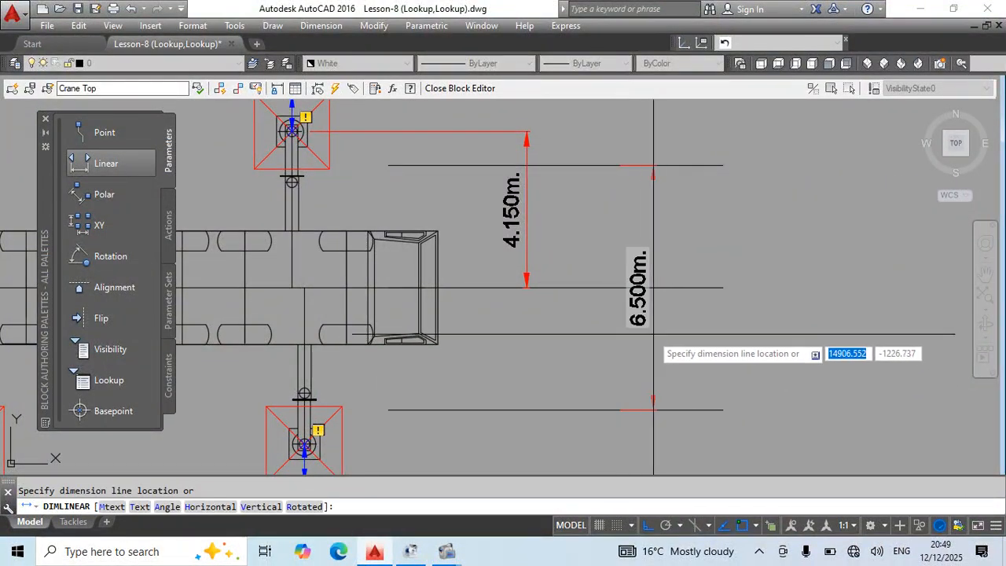
pyautogui.press('Escape')
# Erase the two offset lines, the horizontal reference line and the vertical dimension ahead of the cab.
pyautogui.click(619, 434)
pyautogui.click(691, 198)
pyautogui.click(643, 148)
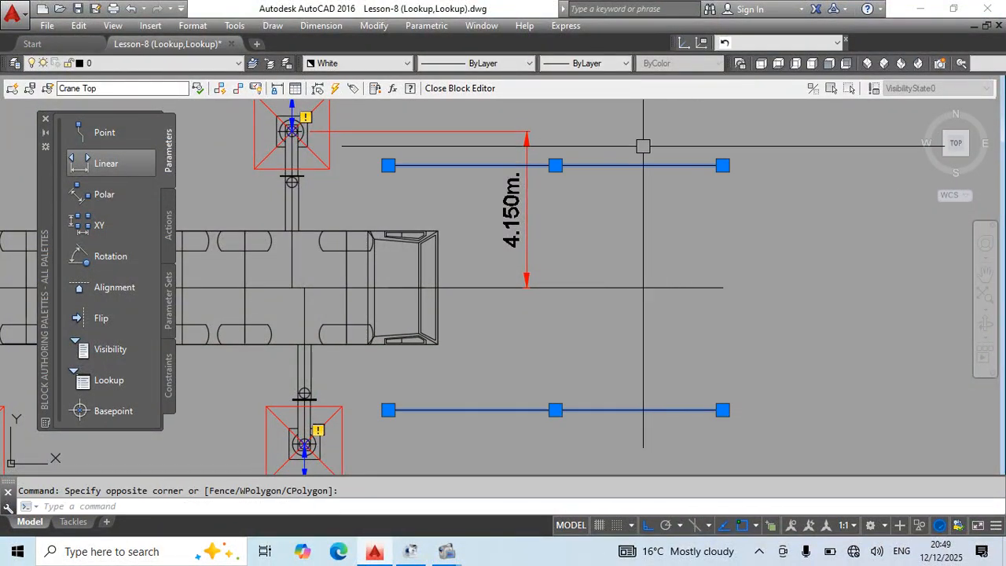
pyautogui.press('Delete')
pyautogui.scroll(-4, 645, 256)
pyautogui.click(643, 238)
pyautogui.click(626, 287)
pyautogui.press('Delete')
pyautogui.scroll(2, 548, 209)
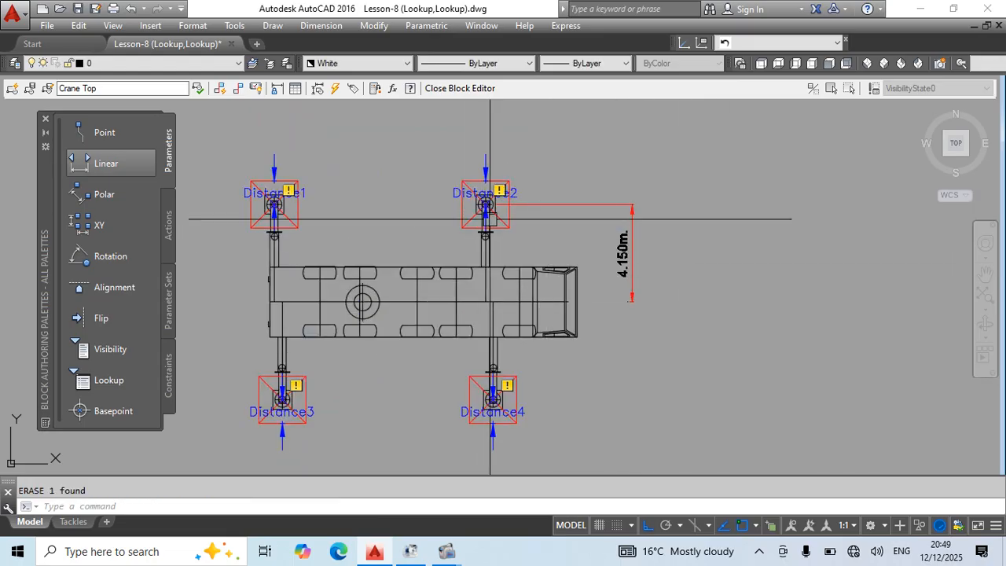
pyautogui.scroll(2, 500, 206)
pyautogui.moveTo(689, 384); pyautogui.dragTo(691, 362, button='middle')
pyautogui.click(744, 281)
pyautogui.click(691, 351)
pyautogui.press('Delete')
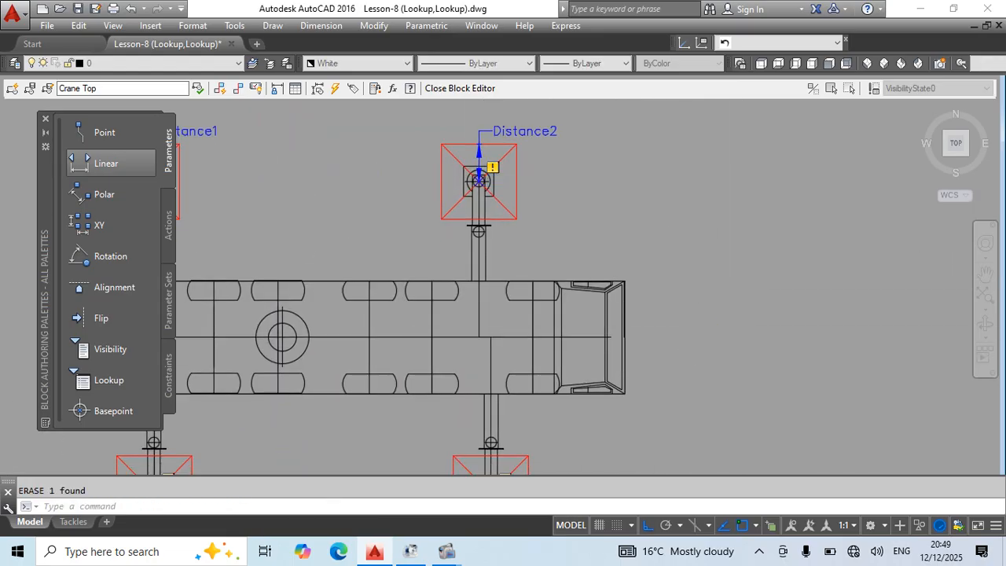
# Add a linear parameter from the truck's centreline up to the upper rear outrigger's centre, with its label behind the truck.
pyautogui.scroll(-2, 660, 226)
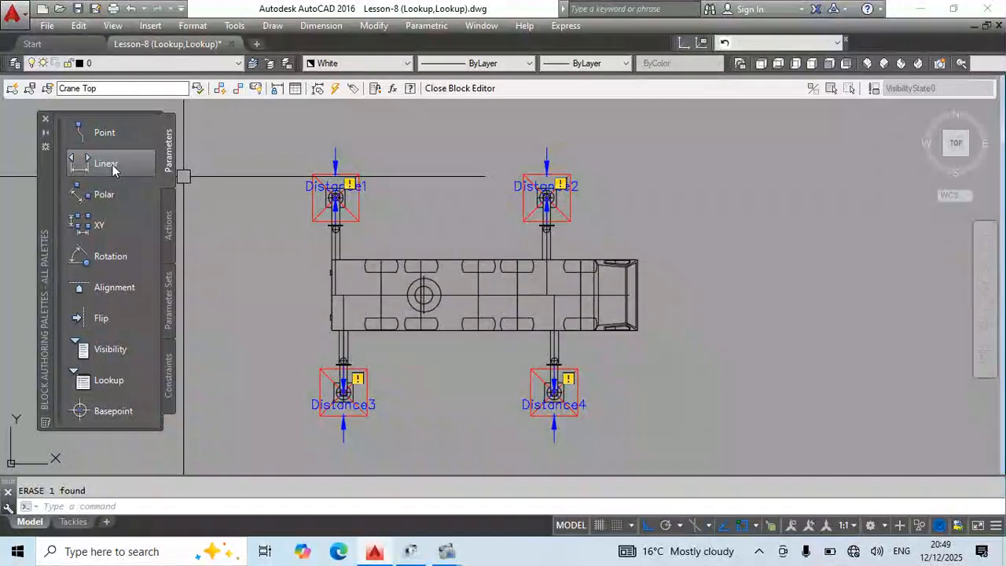
pyautogui.click(106, 162)
pyautogui.scroll(2, 337, 297)
pyautogui.click(340, 295)
pyautogui.scroll(5, 328, 122)
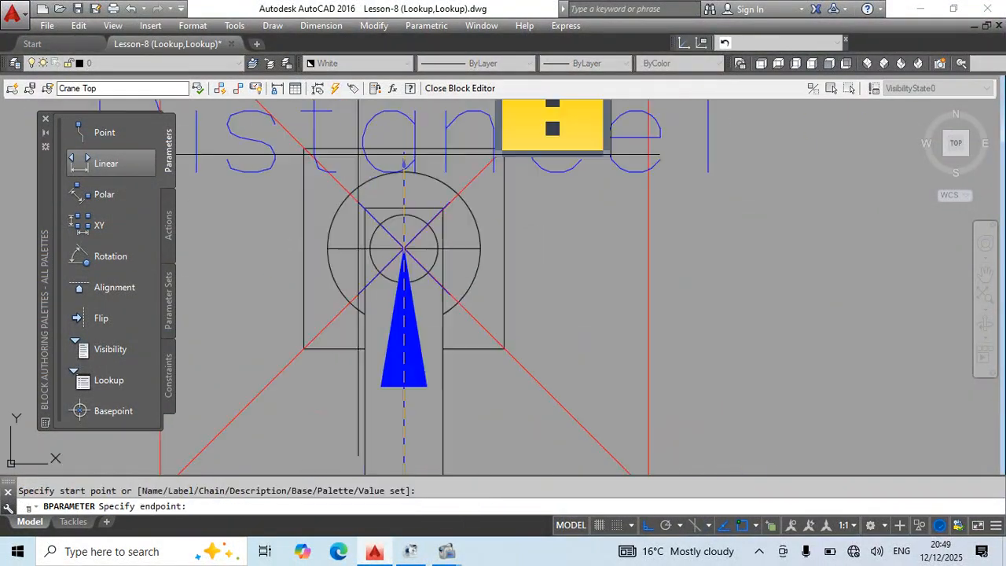
pyautogui.click(405, 233)
pyautogui.scroll(-4, 503, 242)
pyautogui.click(326, 283)
pyautogui.moveTo(296, 282); pyautogui.dragTo(304, 233, button='middle')
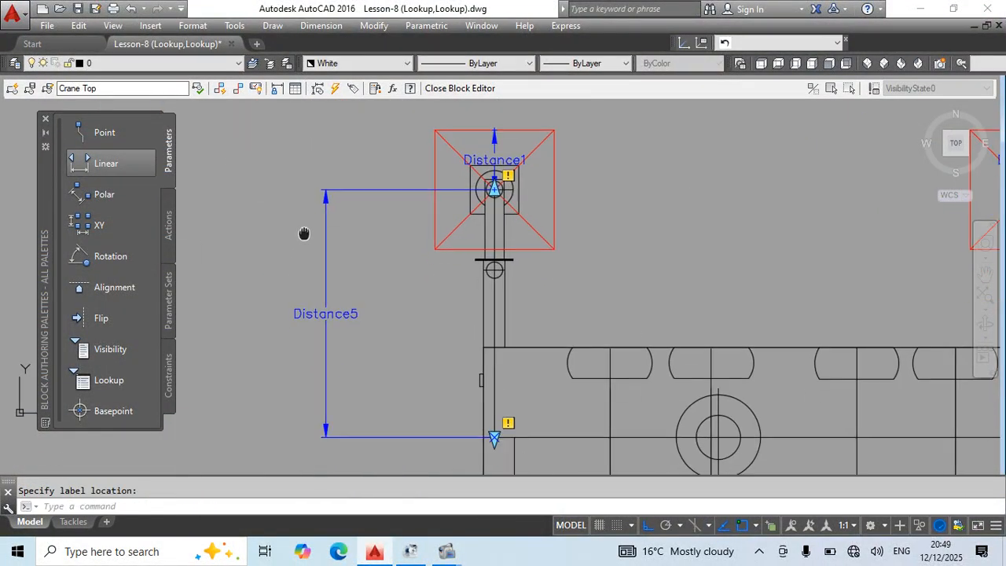
# Add a linear parameter from the truck's centreline up to the upper front outrigger's centre, with its label on the rear side.
pyautogui.click(168, 224)
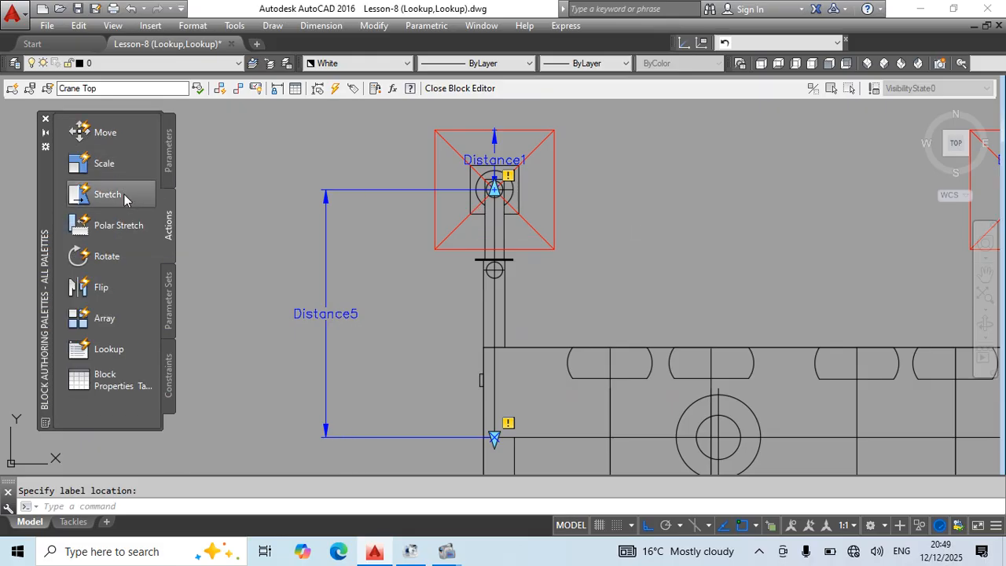
pyautogui.click(168, 149)
pyautogui.click(110, 163)
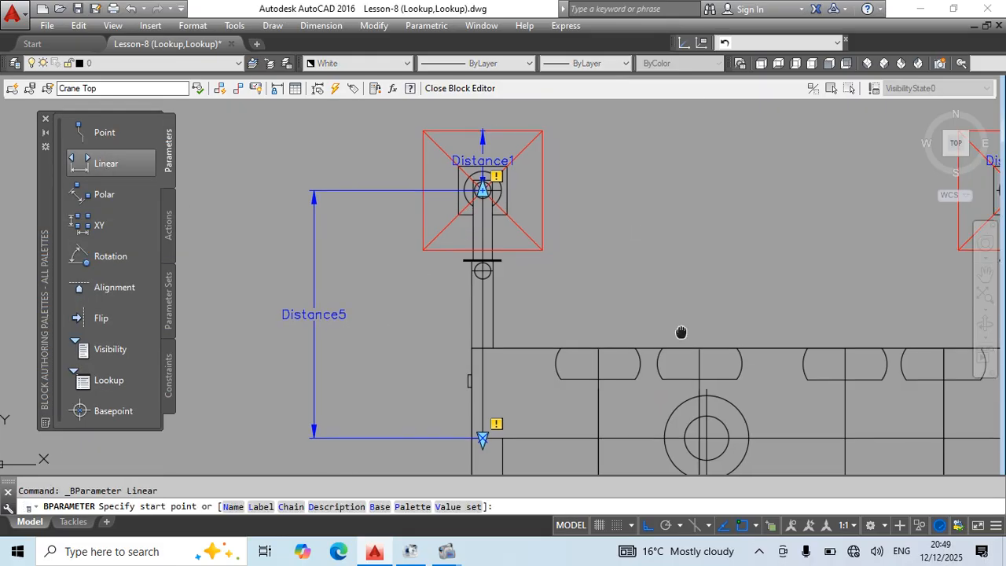
pyautogui.moveTo(495, 362); pyautogui.dragTo(635, 295, button='middle')
pyautogui.click(621, 375)
pyautogui.scroll(3, 620, 129)
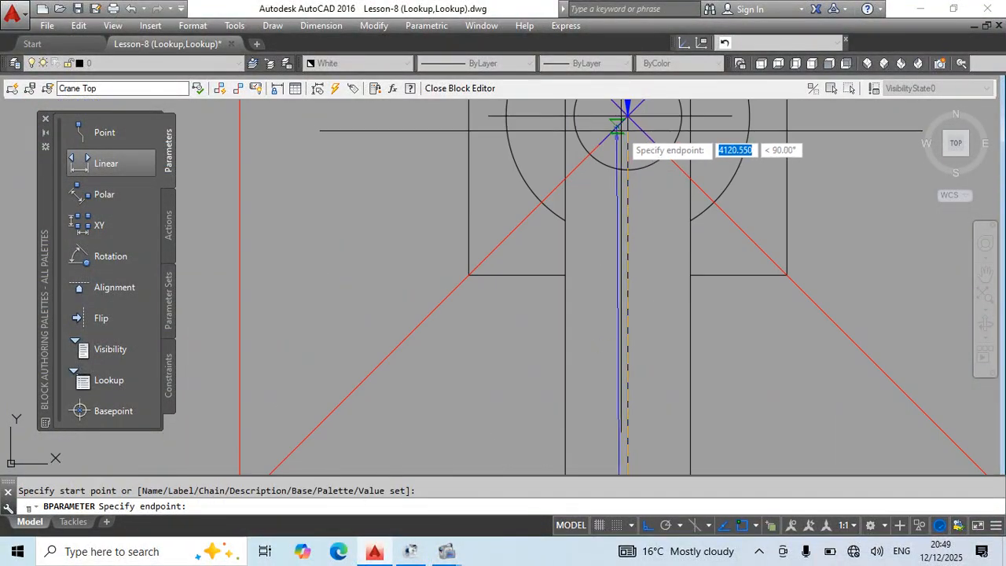
pyautogui.click(621, 124)
pyautogui.scroll(-3, 621, 124)
pyautogui.click(486, 163)
pyautogui.press('Escape')
pyautogui.scroll(-4, 580, 198)
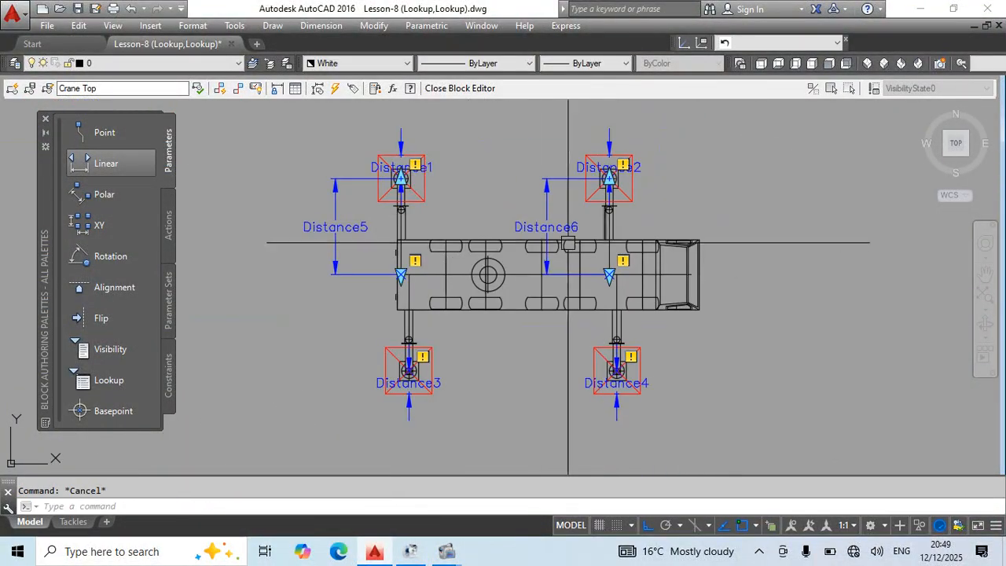
# Set the number of grips on the upper rear outrigger's centreline parameter to 1.
pyautogui.moveTo(568, 241); pyautogui.dragTo(655, 296, button='middle')
pyautogui.click(633, 256)
pyautogui.click(408, 238)
pyautogui.press('Escape')
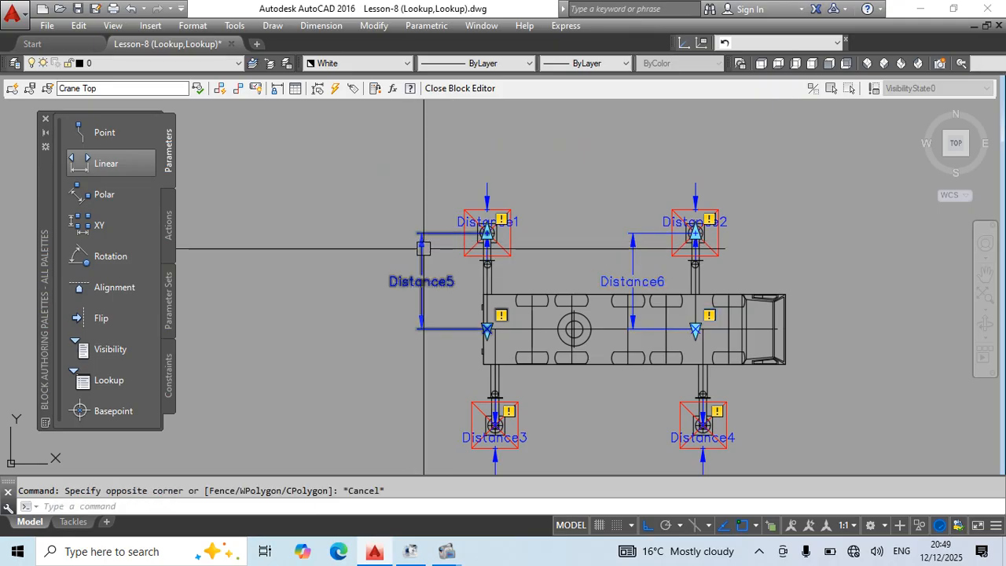
pyautogui.click(422, 247)
pyautogui.rightClick(425, 248)
pyautogui.moveTo(474, 178)
pyautogui.click(613, 189)
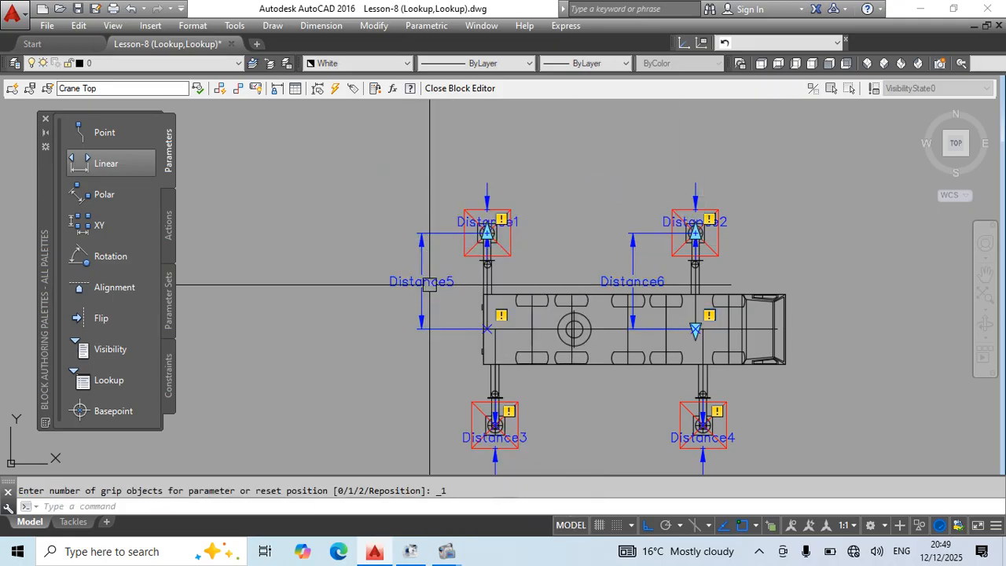
# Set the number of grips to 0 on both upper outriggers' centreline parameters, Distance5 and Distance6.
pyautogui.rightClick(630, 169)
pyautogui.moveTo(659, 174)
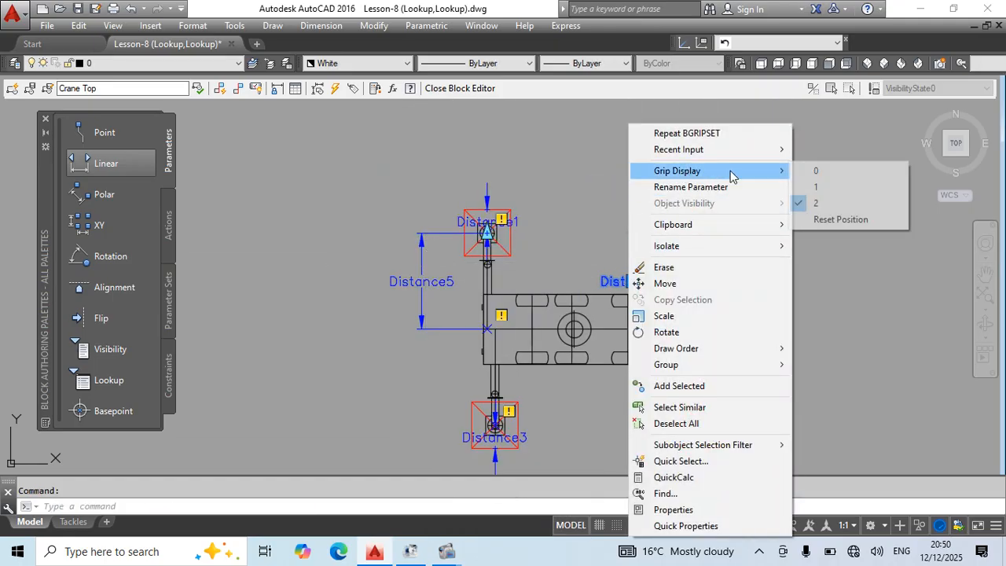
pyautogui.click(814, 170)
pyautogui.click(422, 248)
pyautogui.rightClick(428, 249)
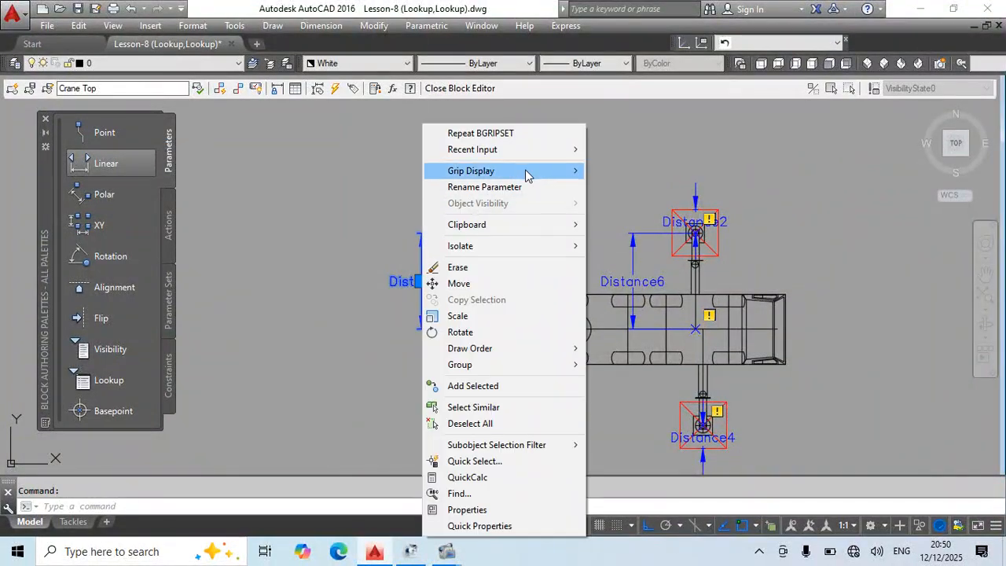
pyautogui.moveTo(534, 171)
pyautogui.click(610, 175)
pyautogui.press('Escape')
# Add a linear parameter from the truck's centreline down to the lower rear outrigger's centre, with its label on the front side.
pyautogui.moveTo(564, 416); pyautogui.dragTo(492, 309, button='middle')
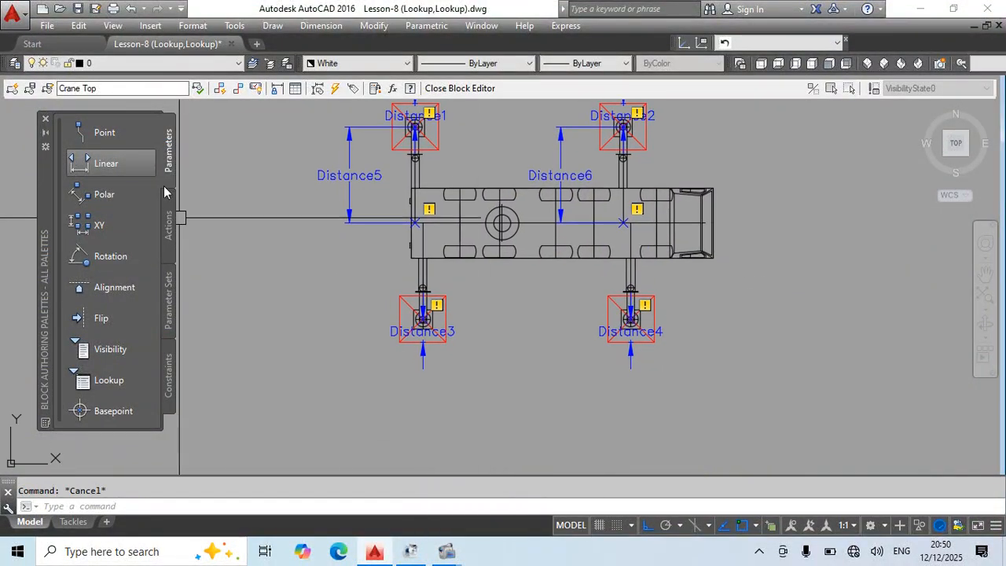
pyautogui.click(113, 163)
pyautogui.scroll(4, 428, 260)
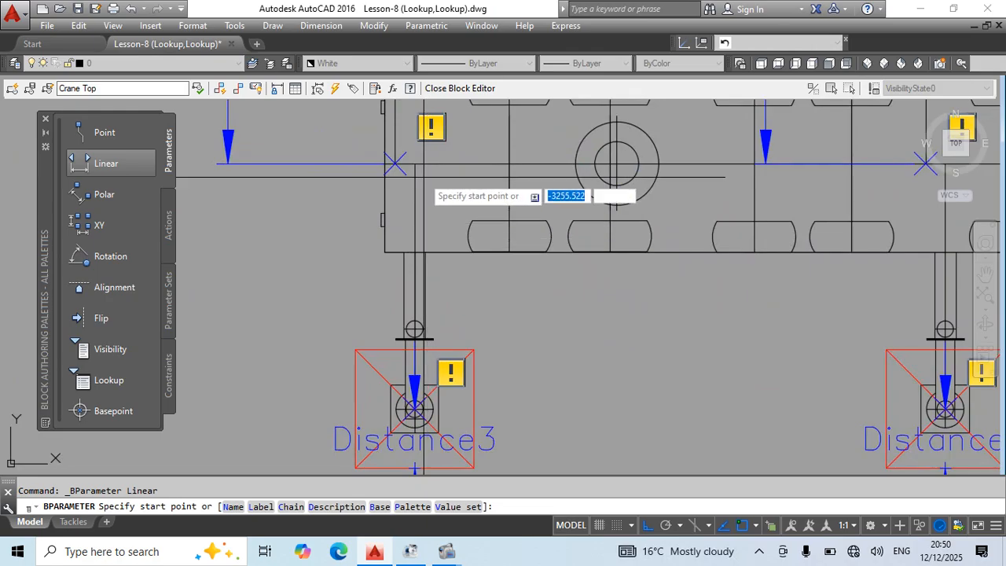
pyautogui.click(422, 222)
pyautogui.scroll(5, 415, 409)
pyautogui.click(414, 408)
pyautogui.scroll(-7, 414, 408)
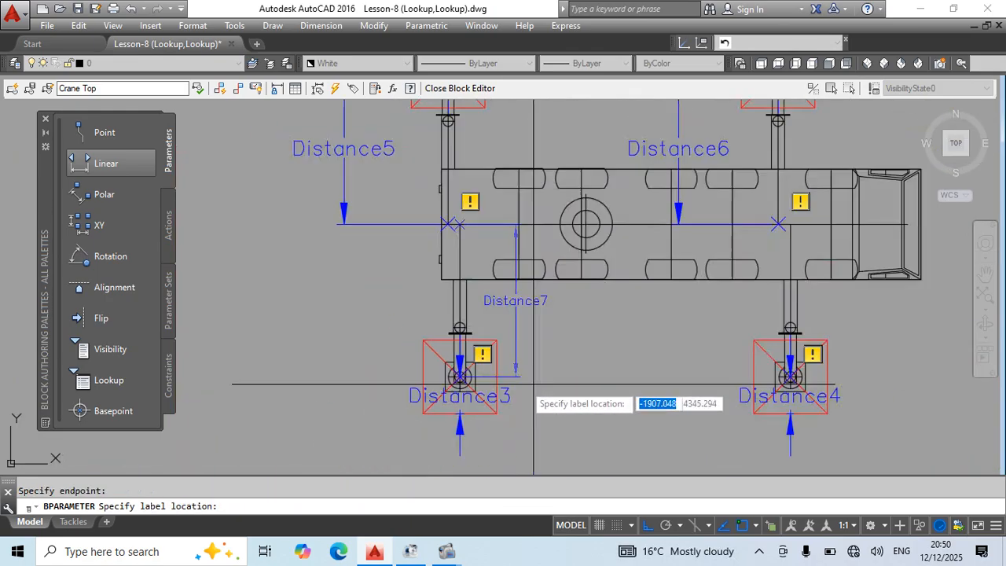
pyautogui.click(542, 372)
# Set the number of grips on the lower rear outrigger's centreline parameter to 0.
pyautogui.moveTo(606, 406); pyautogui.dragTo(514, 393, button='middle')
pyautogui.click(447, 320)
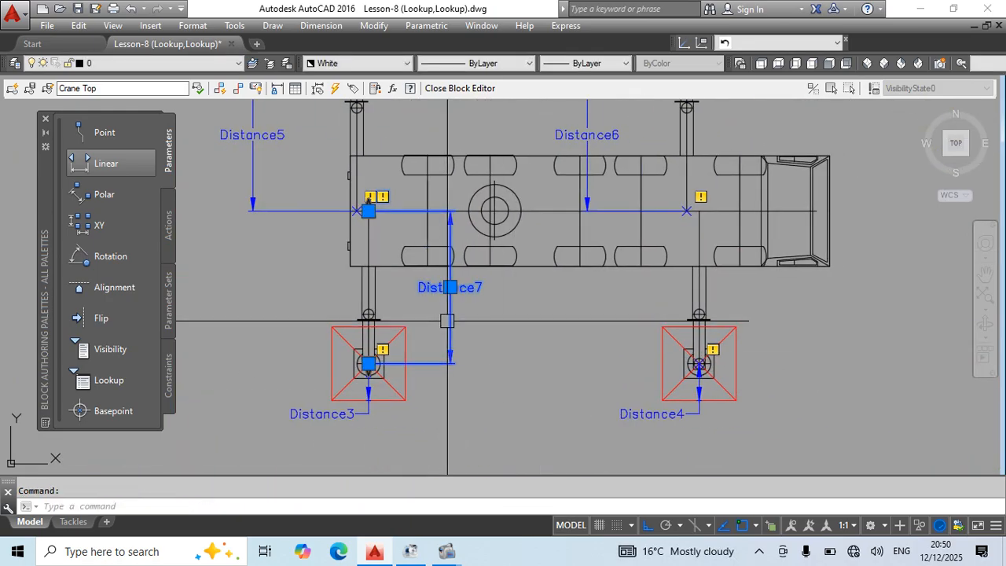
pyautogui.rightClick(447, 321)
pyautogui.moveTo(550, 171)
pyautogui.click(628, 171)
# Add a linear parameter from the truck's centreline down to the lower front outrigger's centre, with its label on the front side.
pyautogui.moveTo(710, 211); pyautogui.dragTo(609, 214, button='middle')
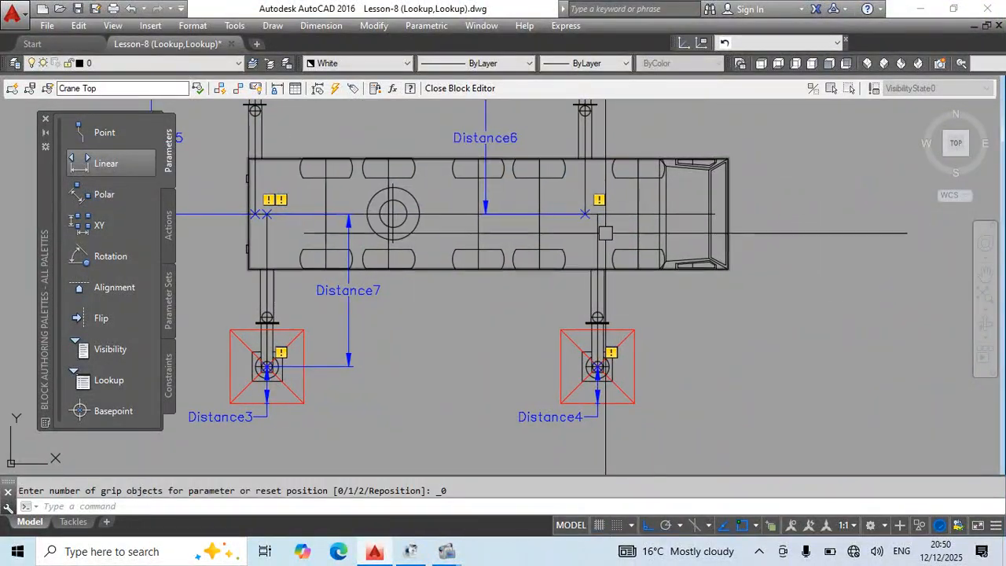
pyautogui.click(106, 162)
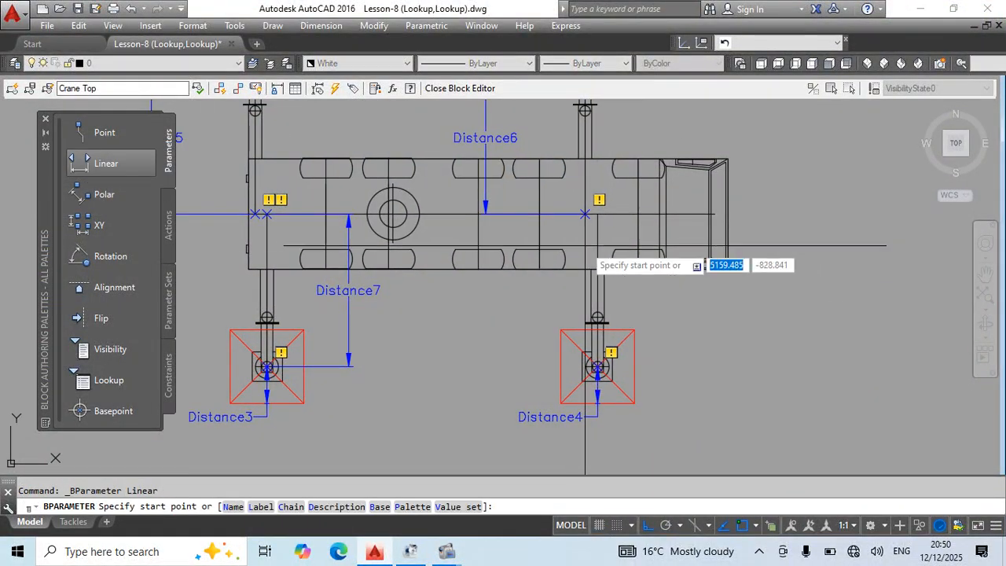
pyautogui.click(597, 214)
pyautogui.scroll(5, 591, 364)
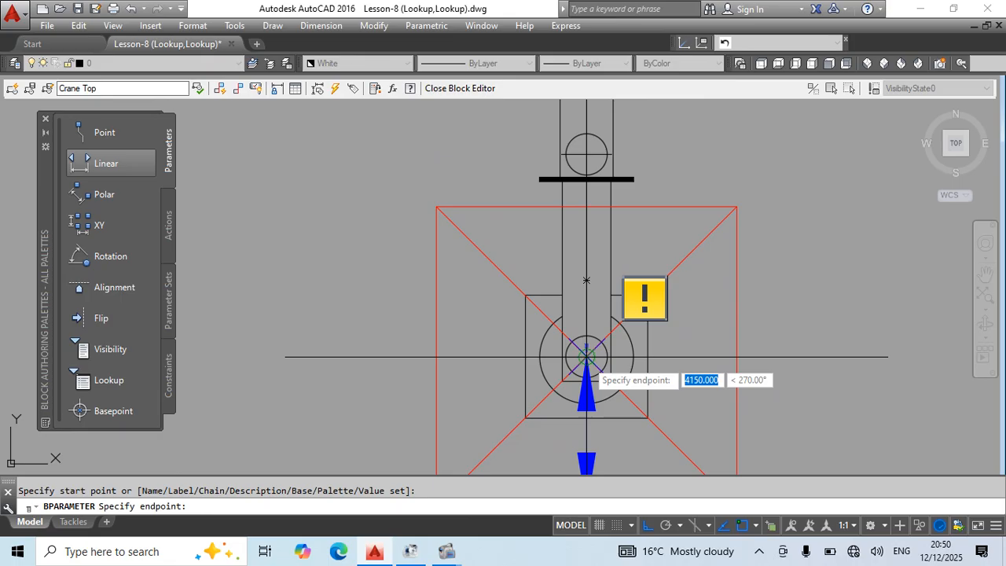
pyautogui.click(579, 360)
pyautogui.scroll(-5, 579, 360)
pyautogui.click(673, 382)
# Set the number of grips on the lower front outrigger's centreline parameter to 0 and save the changes.
pyautogui.click(674, 281)
pyautogui.rightClick(674, 126)
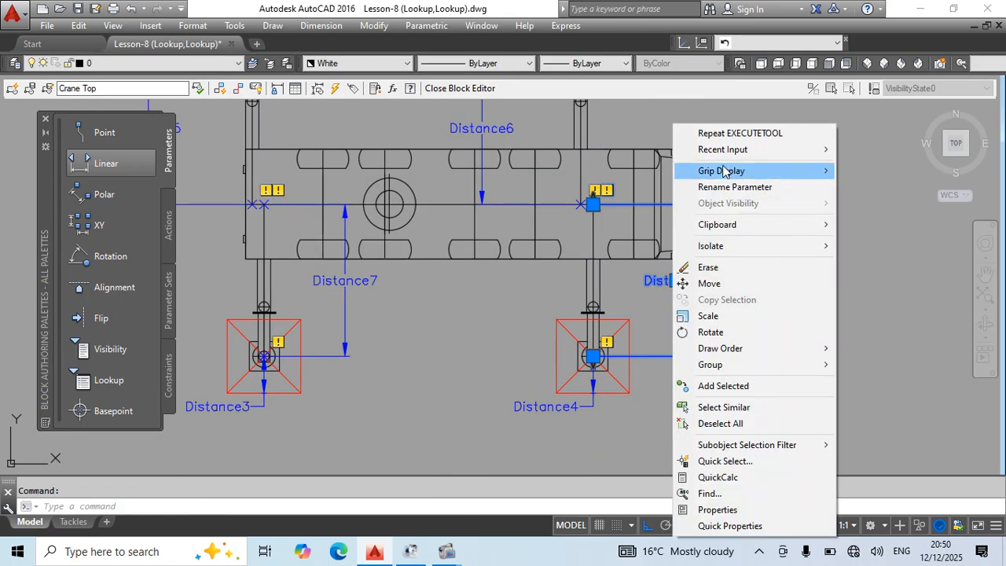
pyautogui.moveTo(727, 172)
pyautogui.click(862, 171)
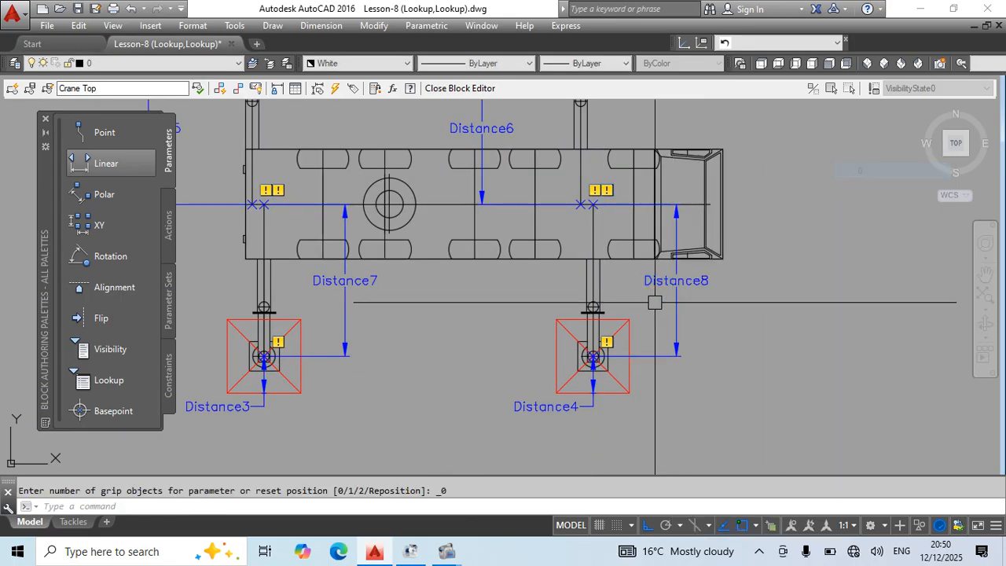
pyautogui.scroll(-3, 739, 338)
pyautogui.press('Escape')
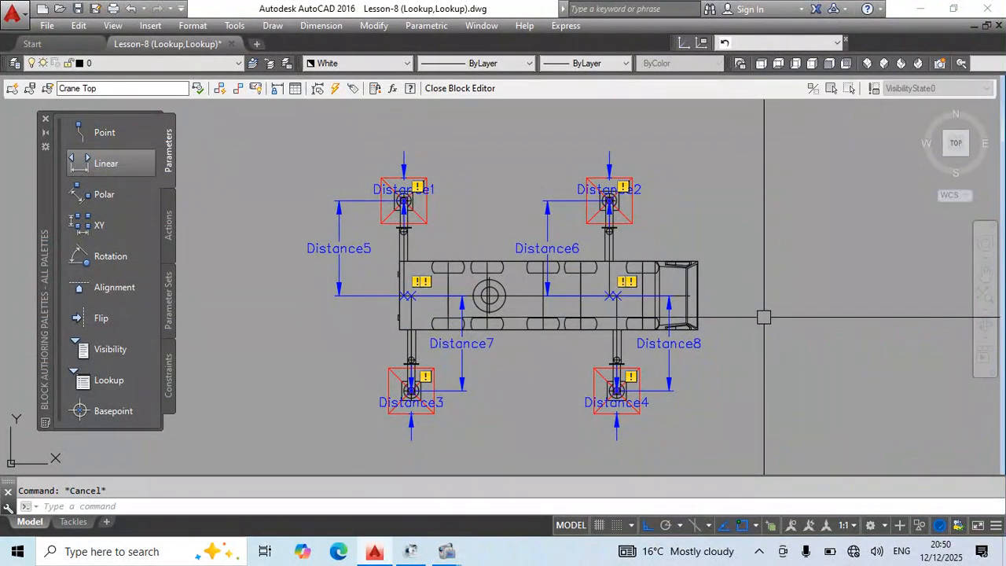
pyautogui.hotkey('ctrl', 's')
pyautogui.scroll(3, 702, 279)
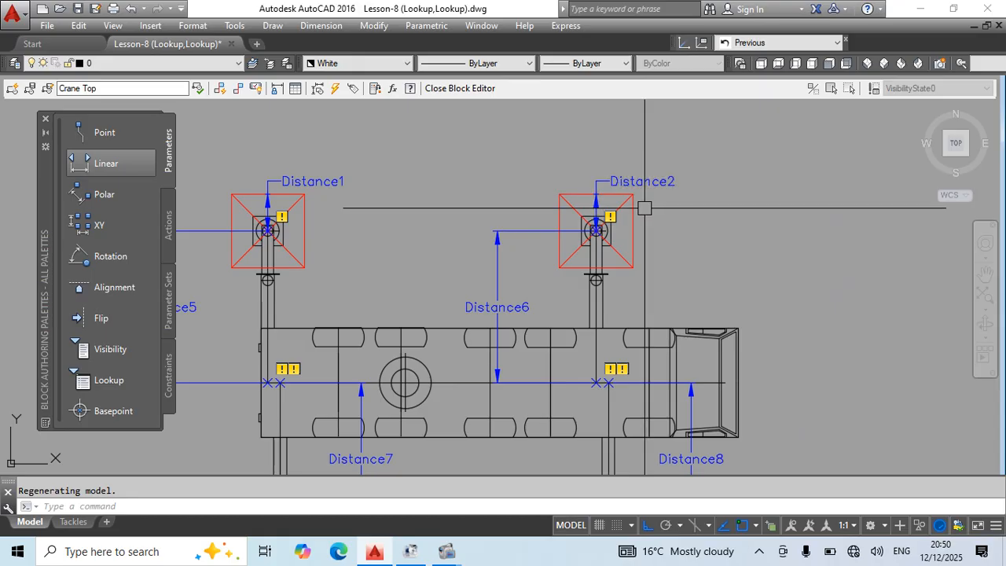
# Check the linear parameters on the two upper outriggers and save the drawing.
pyautogui.scroll(2, 644, 207)
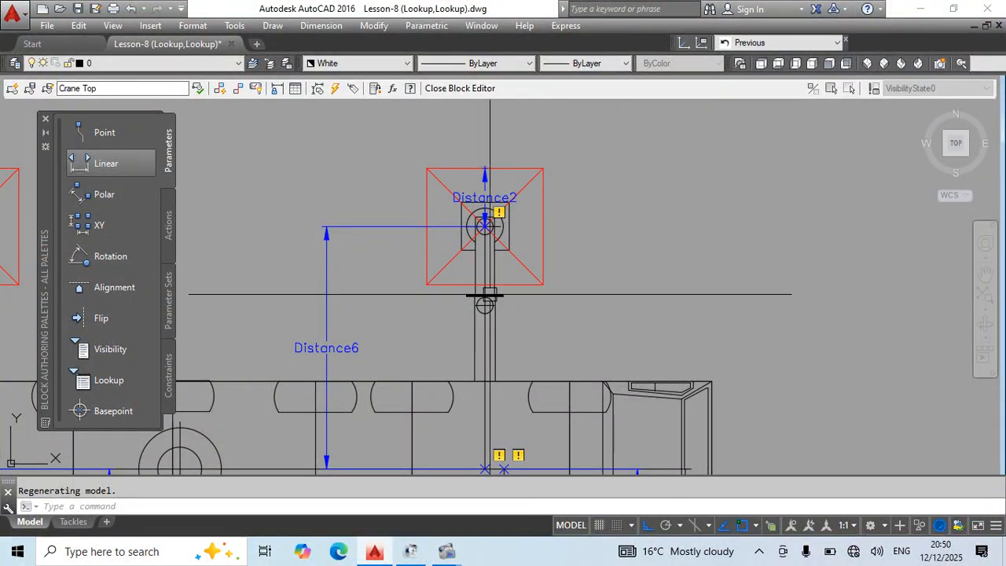
pyautogui.moveTo(578, 243); pyautogui.dragTo(631, 260, button='middle')
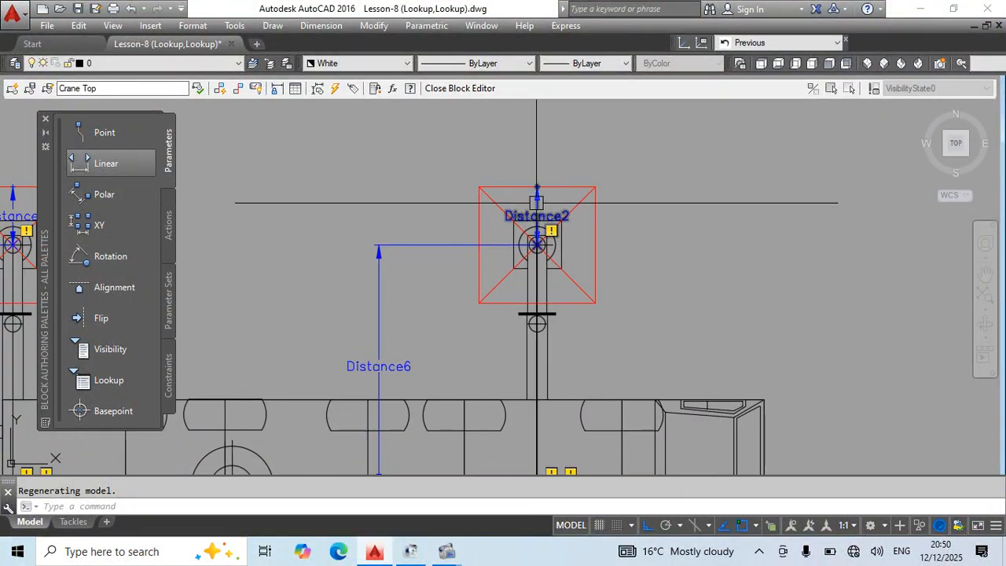
pyautogui.scroll(-4, 581, 206)
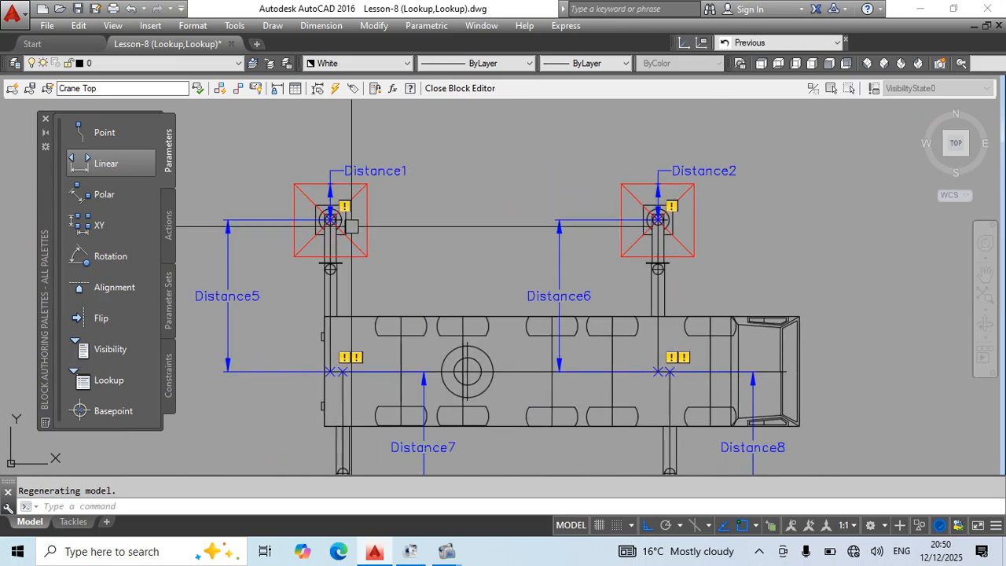
pyautogui.scroll(2, 368, 193)
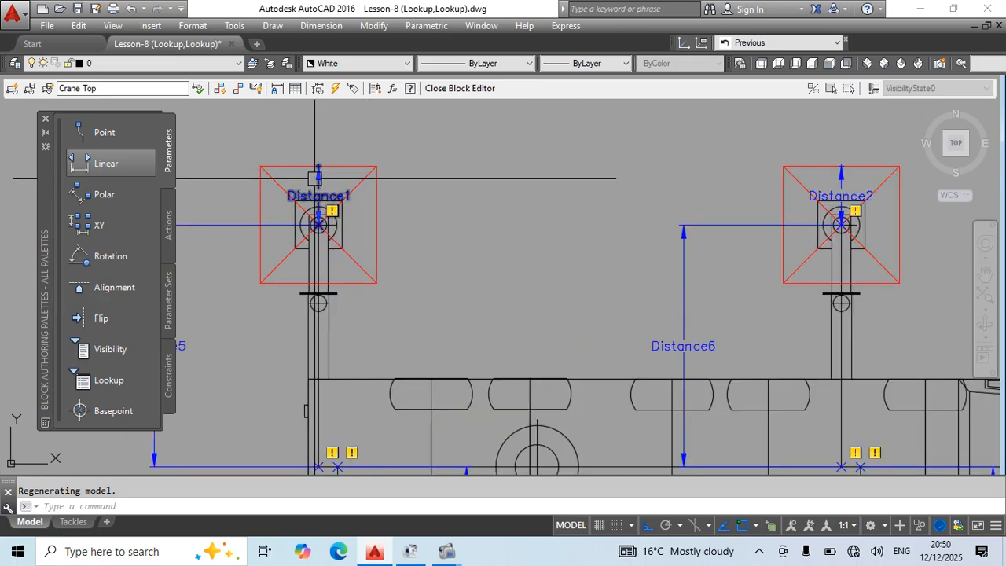
pyautogui.moveTo(322, 187); pyautogui.dragTo(389, 199, button='middle')
pyautogui.moveTo(518, 269); pyautogui.dragTo(514, 251, button='middle')
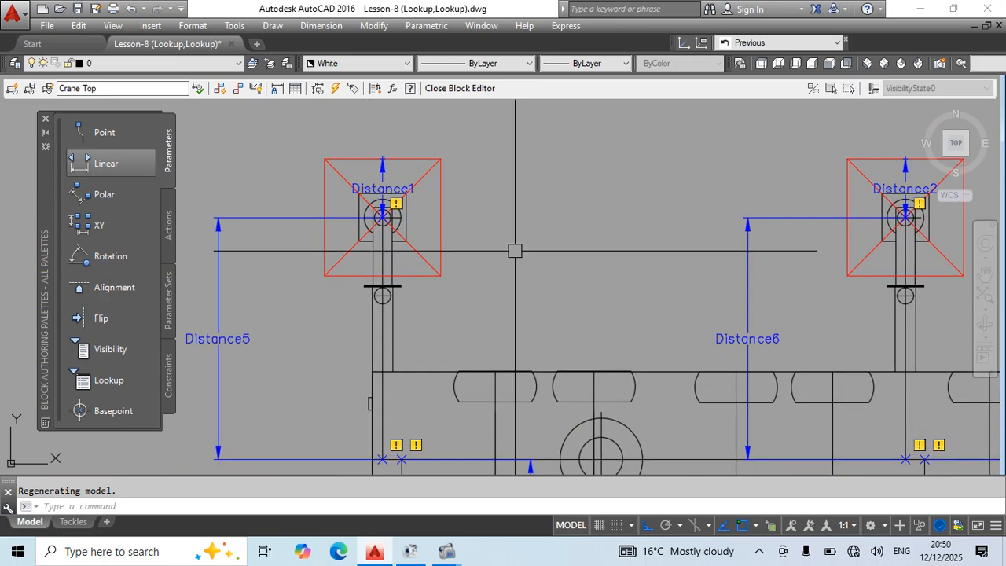
pyautogui.hotkey('ctrl', 's')
pyautogui.moveTo(517, 254); pyautogui.dragTo(495, 233, button='middle')
pyautogui.hotkey('ctrl', 's')
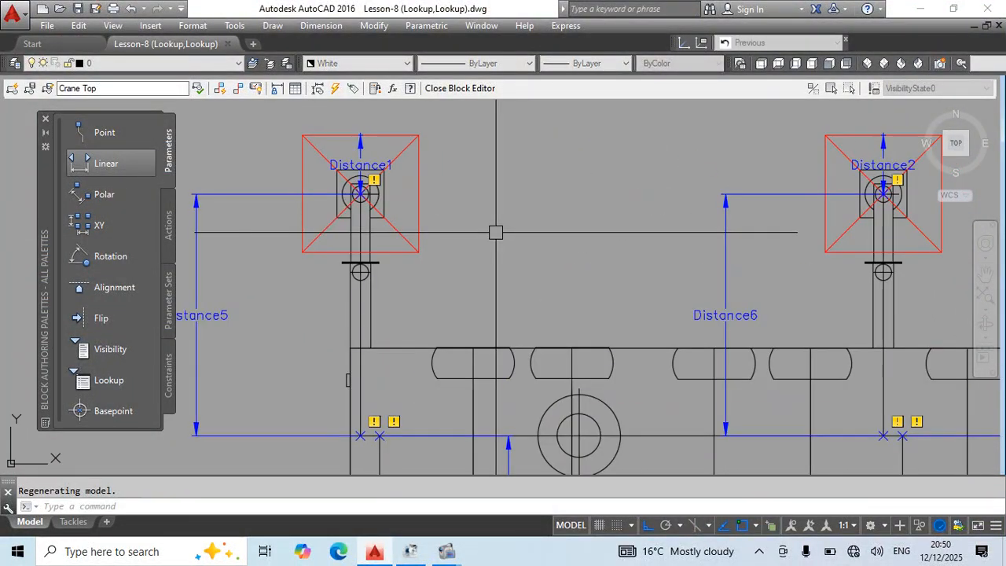
pyautogui.scroll(-2, 434, 215)
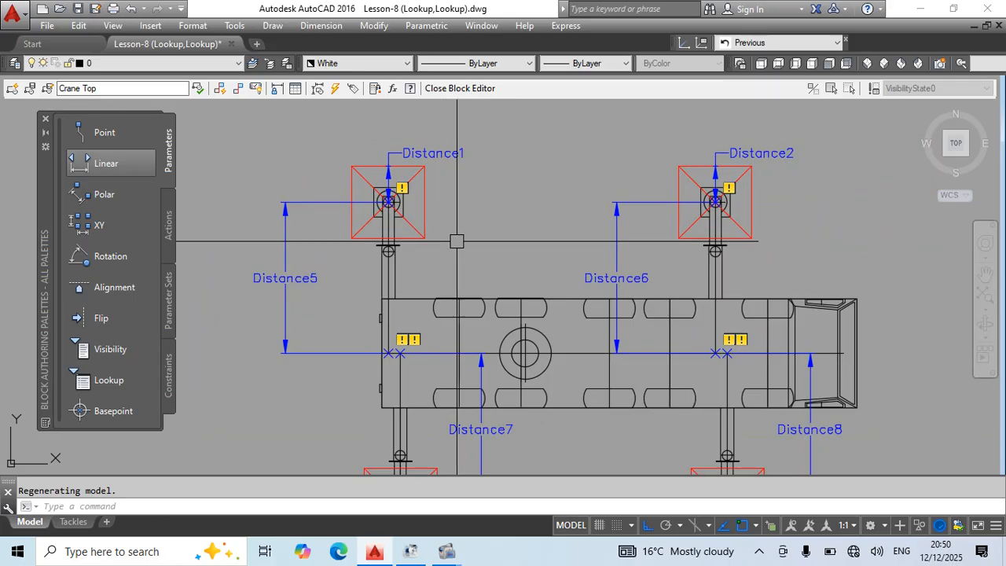
pyautogui.moveTo(456, 242); pyautogui.dragTo(432, 241, button='middle')
pyautogui.hotkey('ctrl', 's')
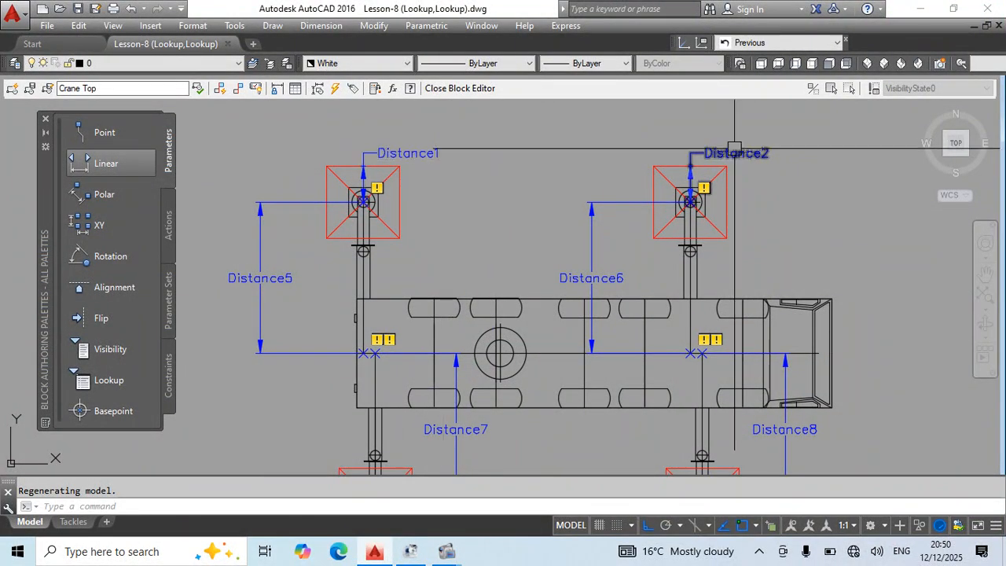
# Add a Scale action to the upper rear pad's linear parameter, with the red pad square and its diagonals as the selection set.
pyautogui.moveTo(456, 449); pyautogui.dragTo(372, 374, button='middle')
pyautogui.moveTo(355, 425); pyautogui.dragTo(360, 356, button='middle')
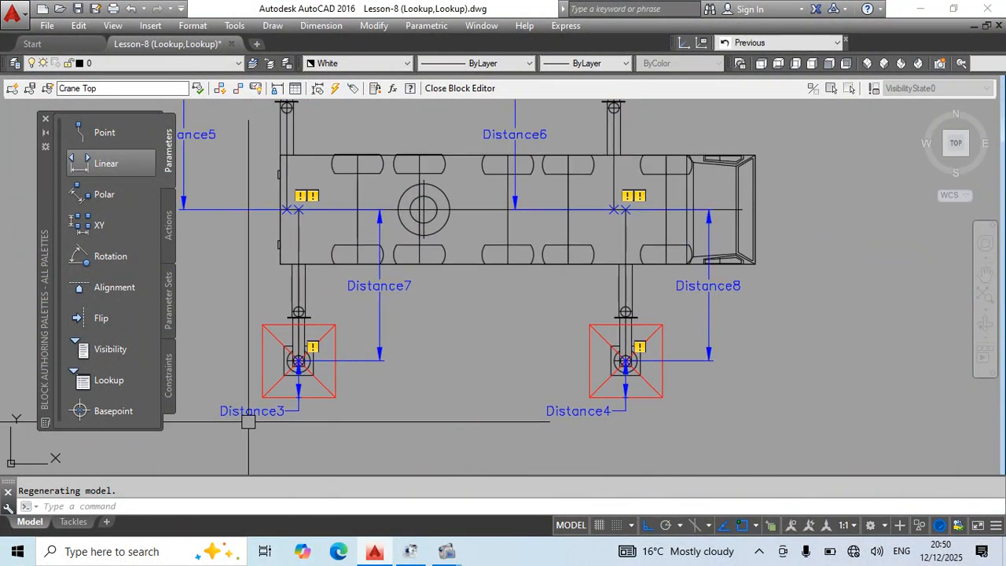
pyautogui.moveTo(446, 244); pyautogui.dragTo(499, 380, button='middle')
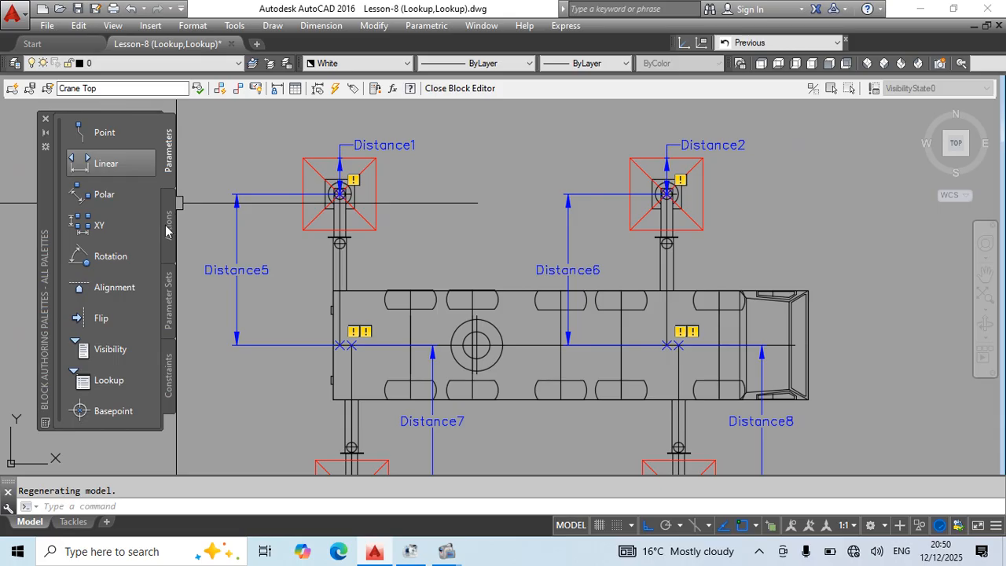
pyautogui.click(167, 226)
pyautogui.click(110, 165)
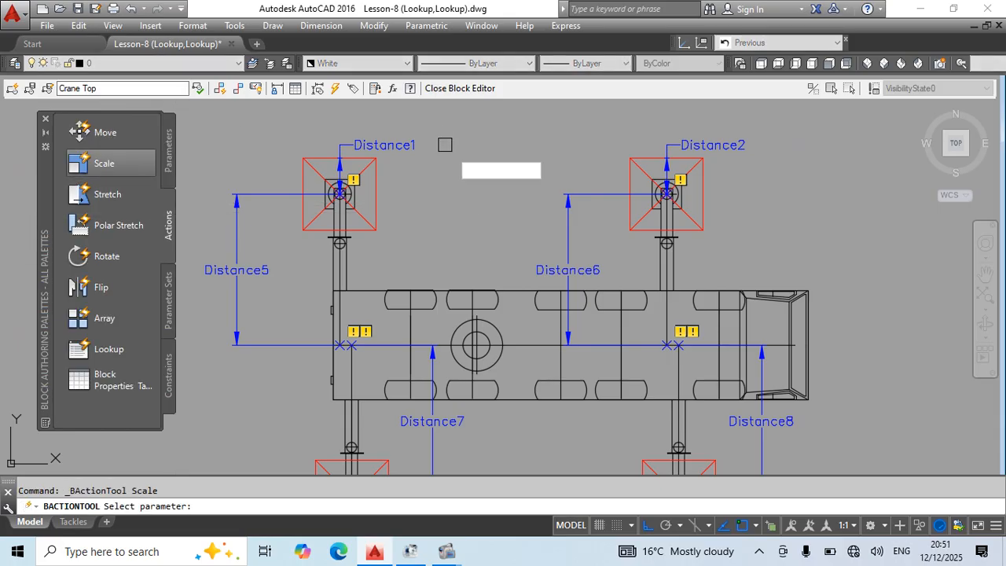
pyautogui.scroll(3, 511, 175)
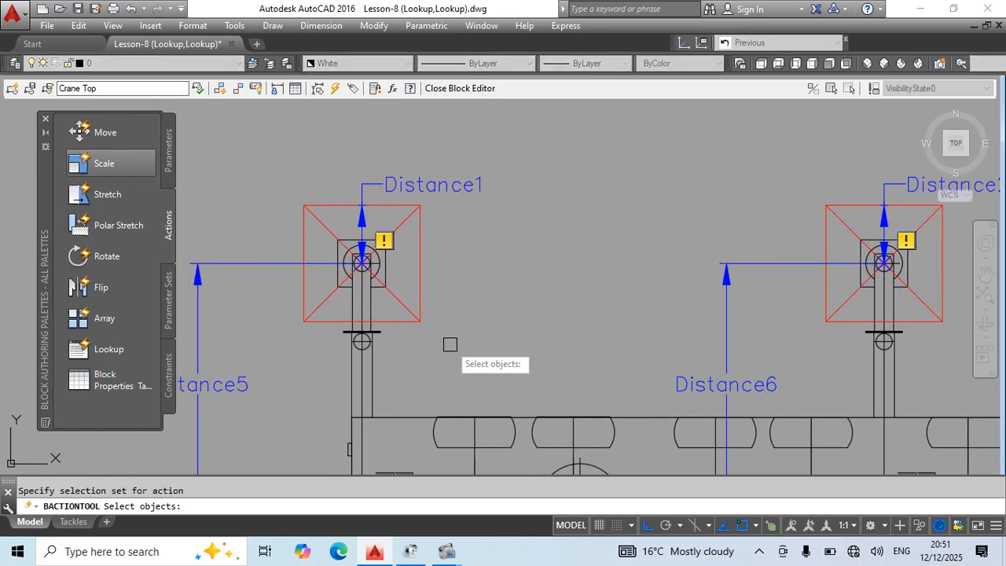
pyautogui.click(449, 344)
pyautogui.click(410, 208)
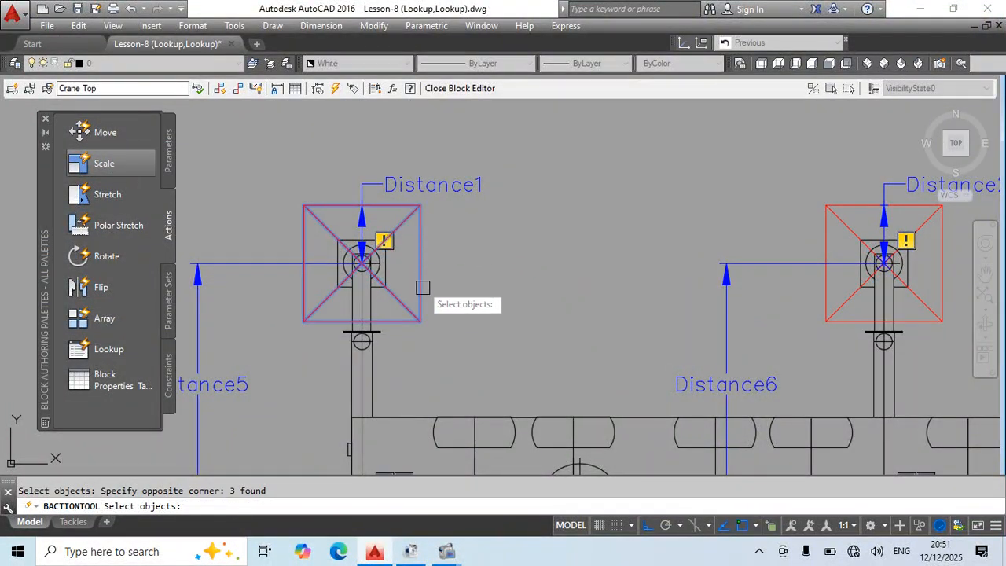
pyautogui.press('Return')
# Add a Scale action to the upper front pad's linear parameter, with that outrigger's red pad square and diagonals as the objects.
pyautogui.moveTo(550, 337); pyautogui.dragTo(324, 328, button='middle')
pyautogui.press('Return')
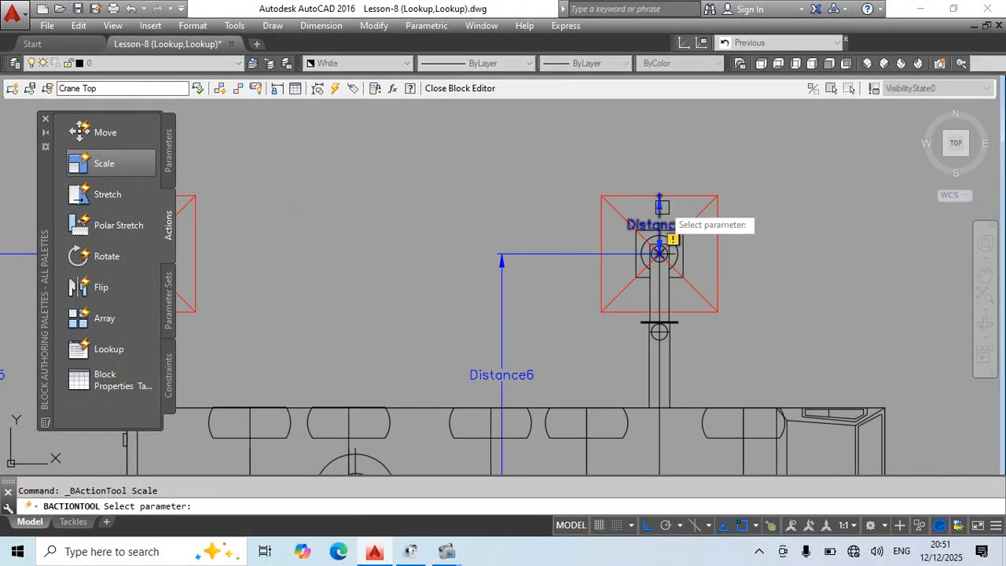
pyautogui.click(731, 181)
pyautogui.click(705, 325)
pyautogui.press('Return')
# Add a Scale action to the lower front pad's linear parameter that scales its red pad square and diagonals.
pyautogui.moveTo(736, 399); pyautogui.dragTo(640, 103, button='middle')
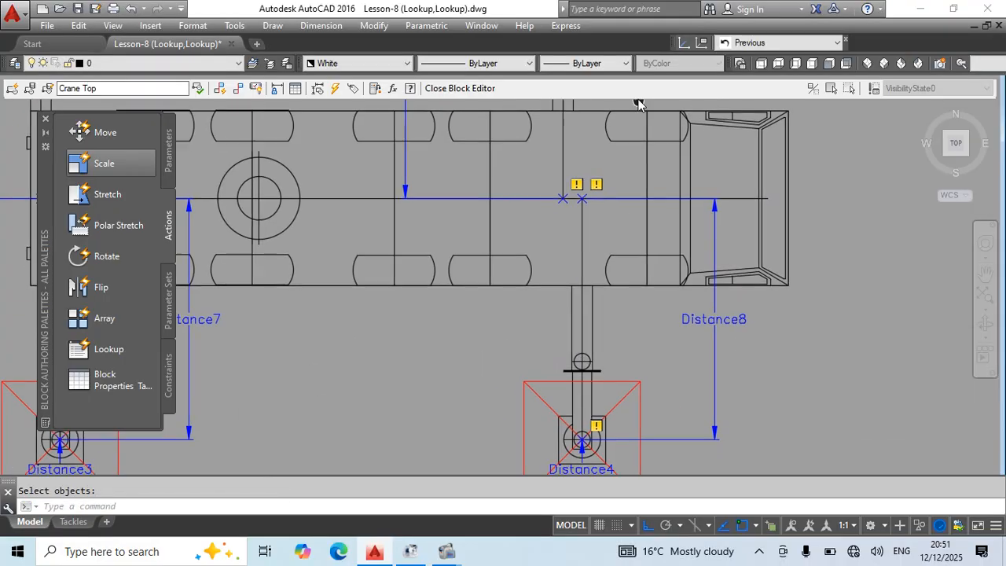
pyautogui.moveTo(681, 428); pyautogui.dragTo(663, 305, button='middle')
pyautogui.press('Return')
pyautogui.click(562, 356)
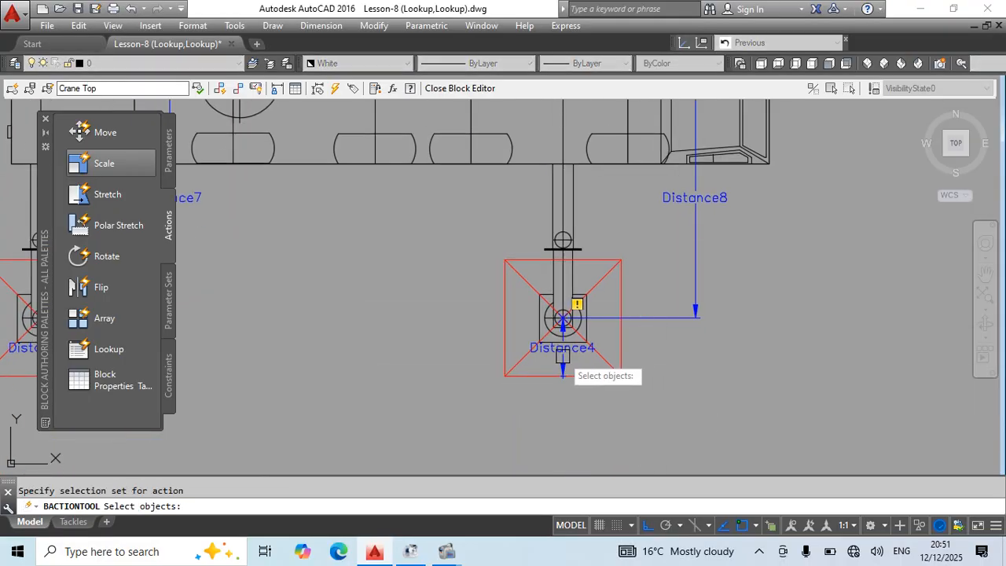
pyautogui.click(471, 403)
pyautogui.press('Return')
# Add a Scale action to the lower rear pad's linear parameter that scales its red pad square and diagonals.
pyautogui.moveTo(391, 380); pyautogui.dragTo(824, 337, button='middle')
pyautogui.press('Return')
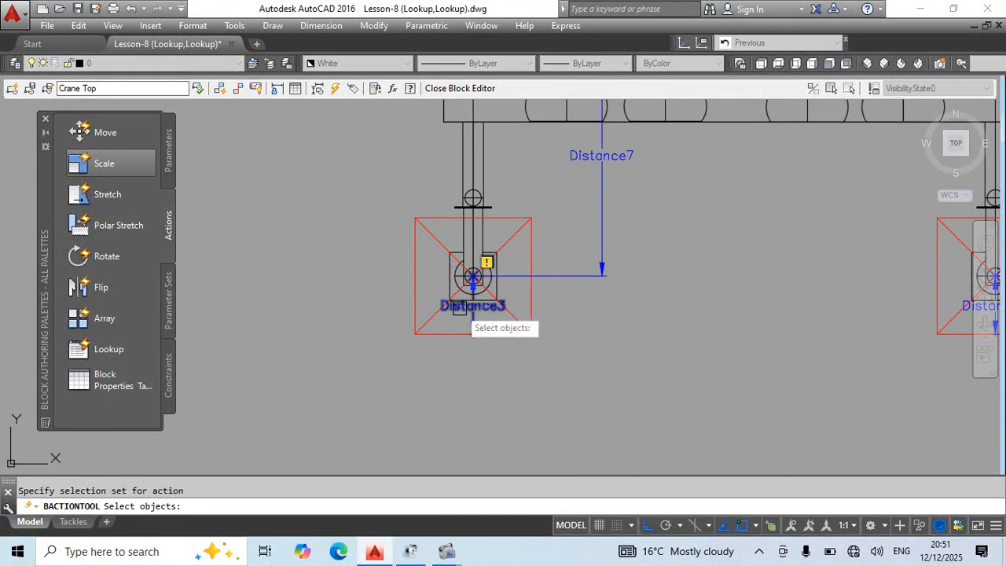
pyautogui.click(427, 187)
pyautogui.click(384, 361)
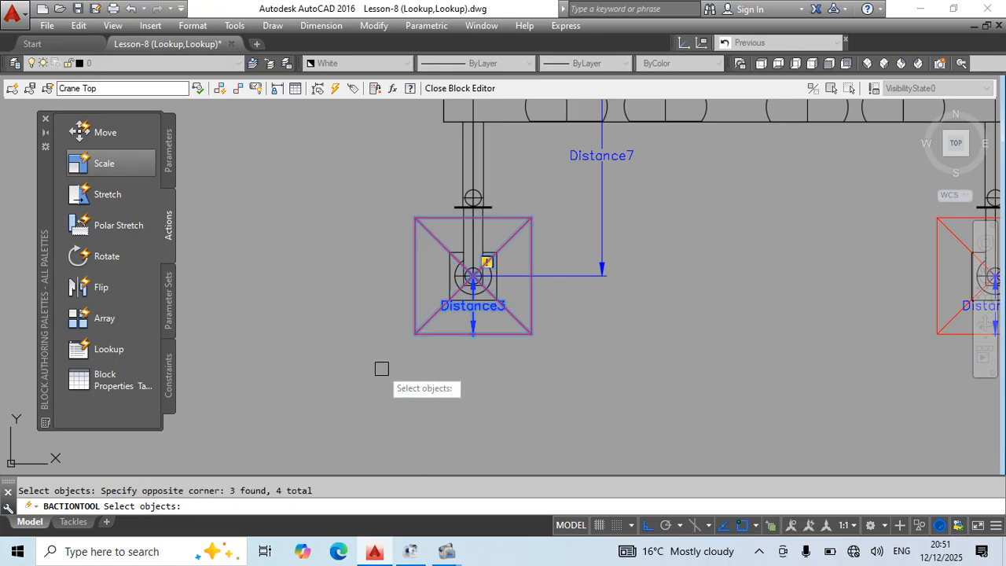
pyautogui.press('Return')
pyautogui.moveTo(581, 350); pyautogui.dragTo(461, 422, button='middle')
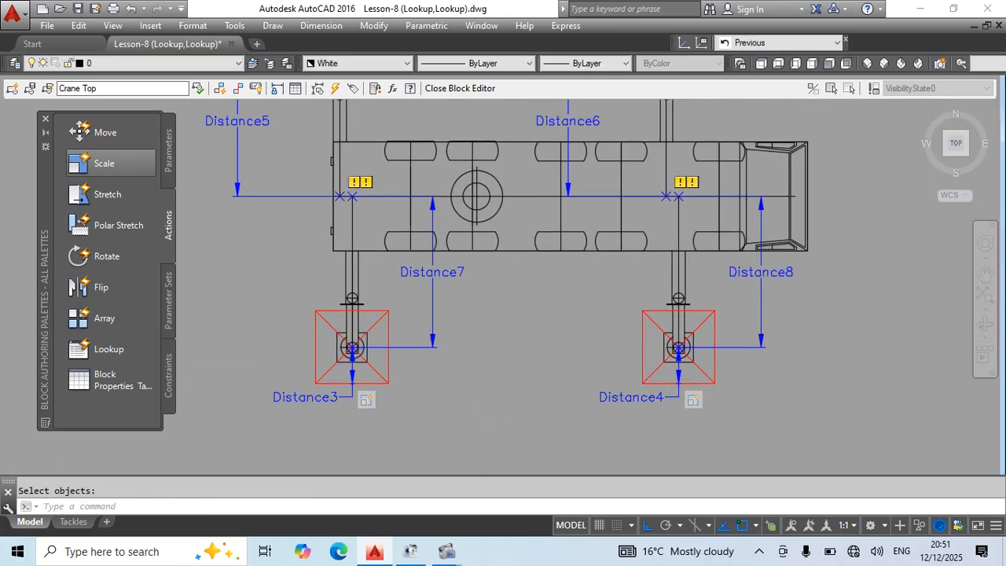
# Add a Stretch action to the upper rear extension parameter at the outrigger's centre point, framing and selecting the pad, foot and upper leg end.
pyautogui.scroll(-2, 505, 312)
pyautogui.moveTo(691, 343); pyautogui.dragTo(659, 387, button='middle')
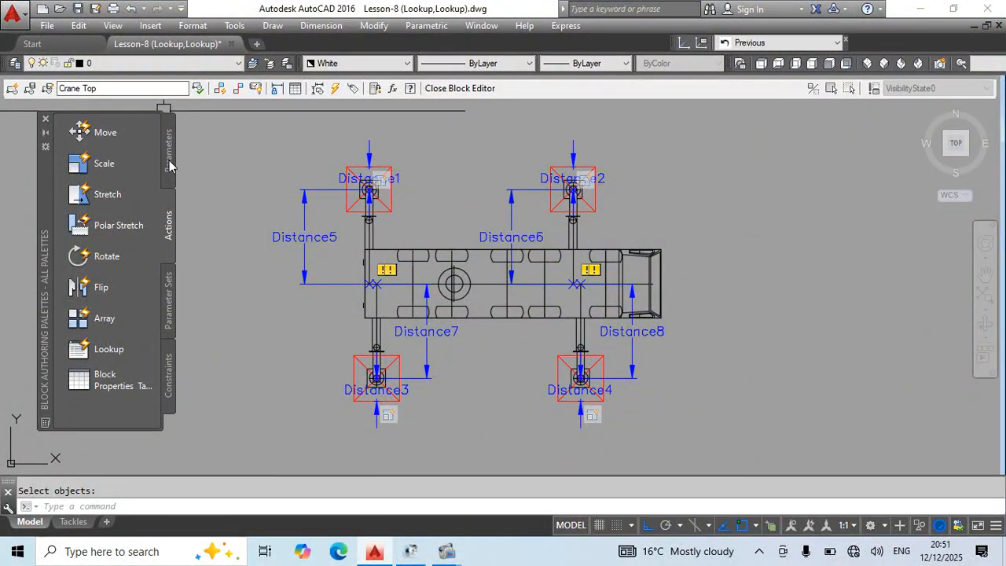
pyautogui.click(122, 202)
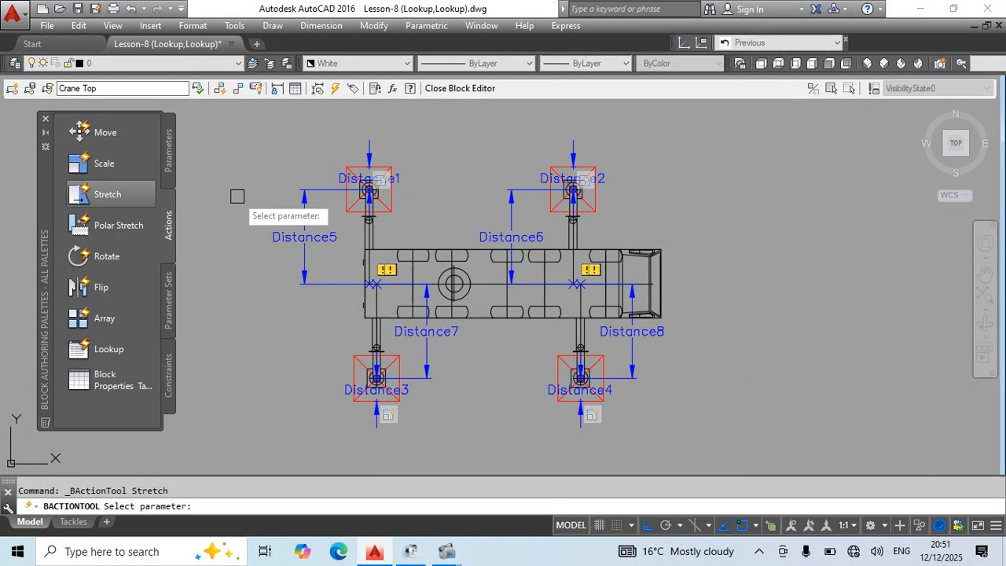
pyautogui.click(310, 237)
pyautogui.scroll(5, 370, 196)
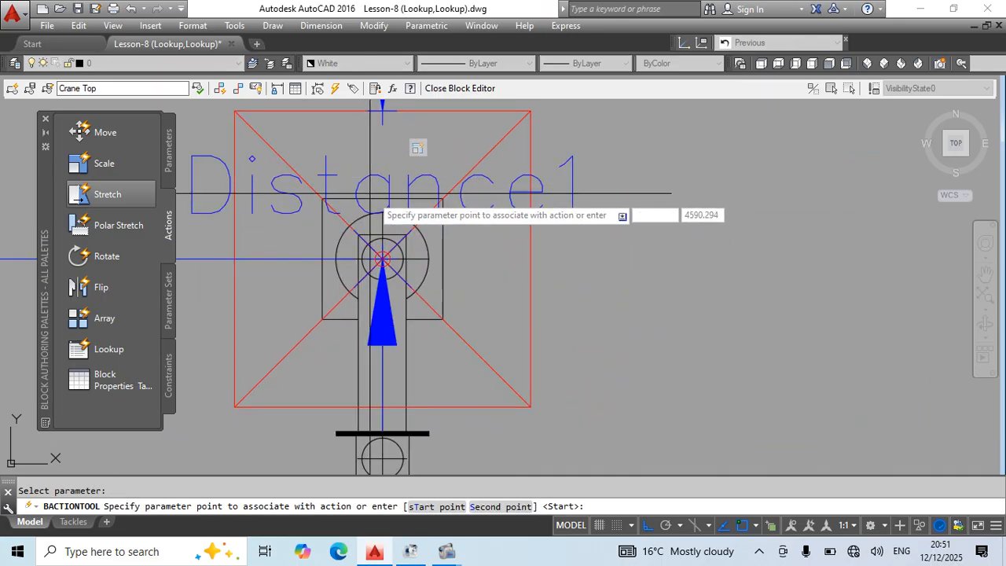
pyautogui.click(382, 259)
pyautogui.scroll(-4, 385, 255)
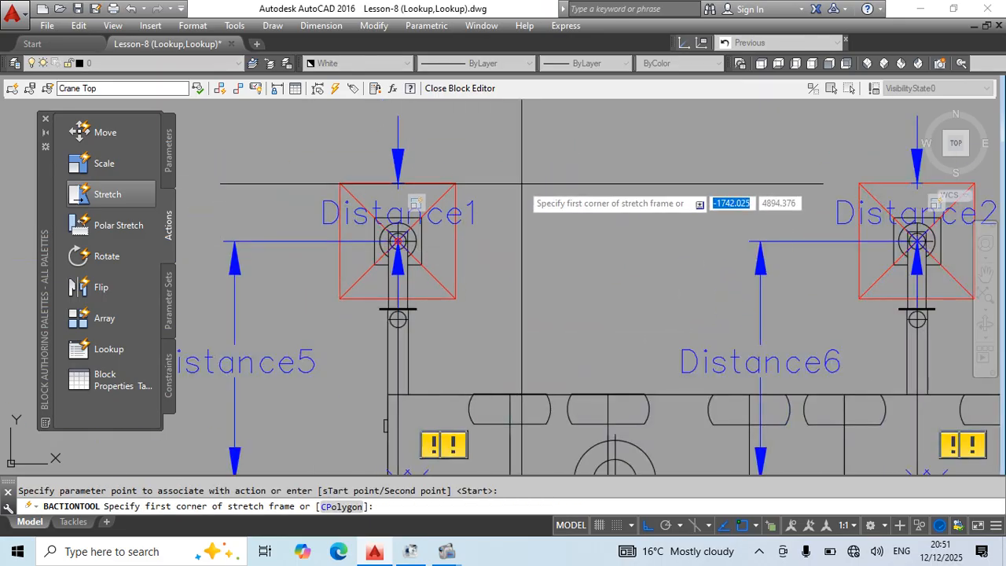
pyautogui.click(561, 118)
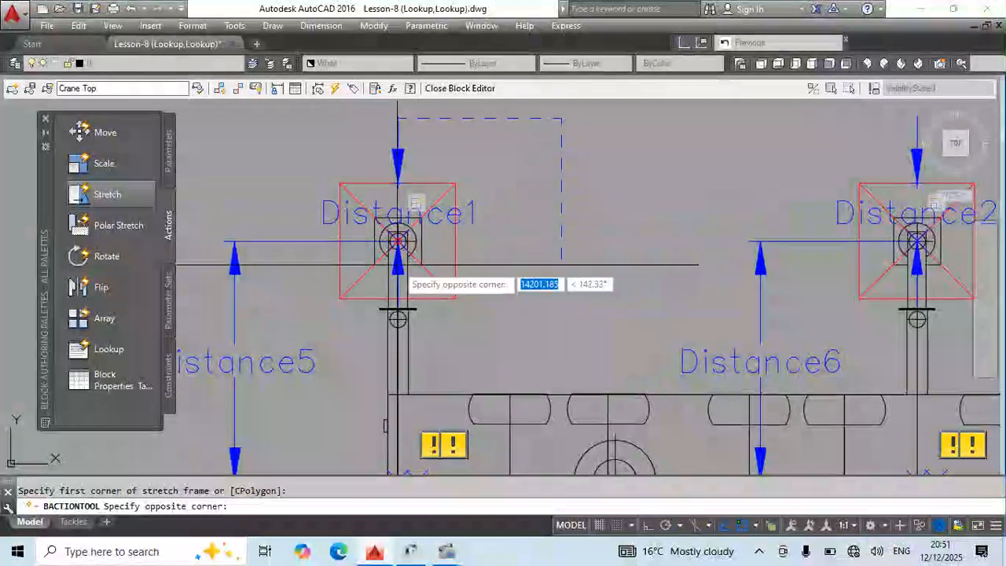
pyautogui.click(283, 305)
pyautogui.scroll(4, 367, 310)
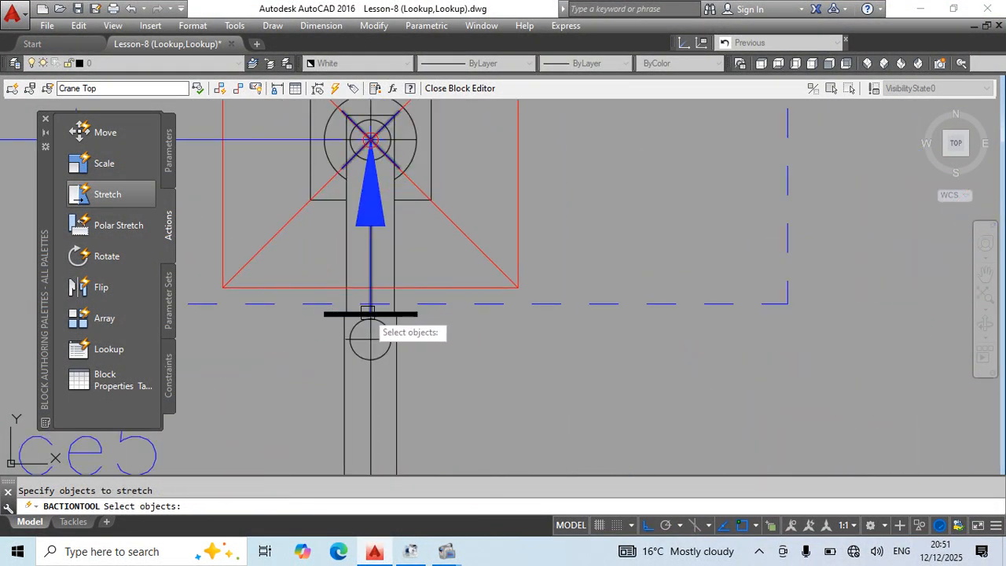
pyautogui.scroll(-4, 382, 308)
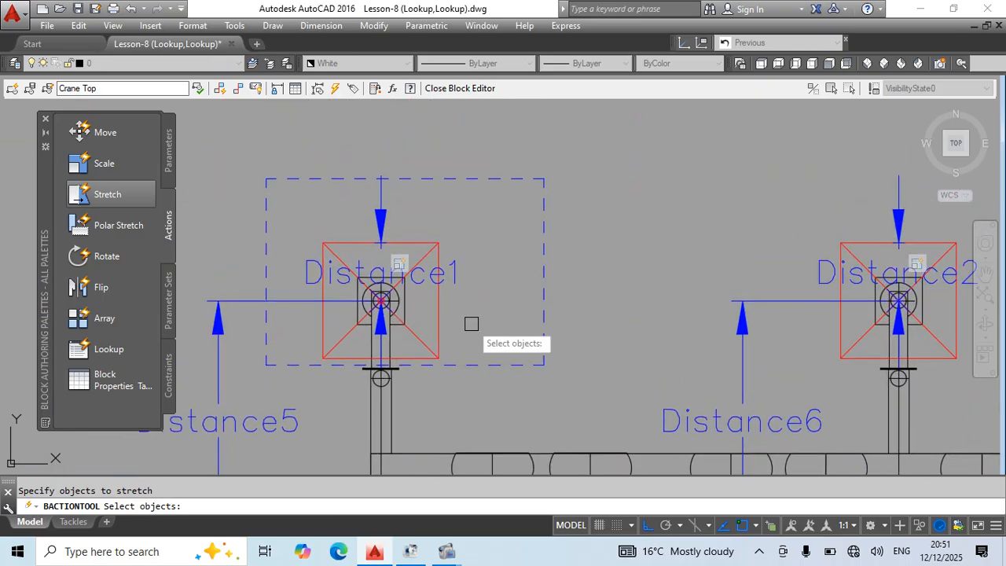
pyautogui.click(516, 195)
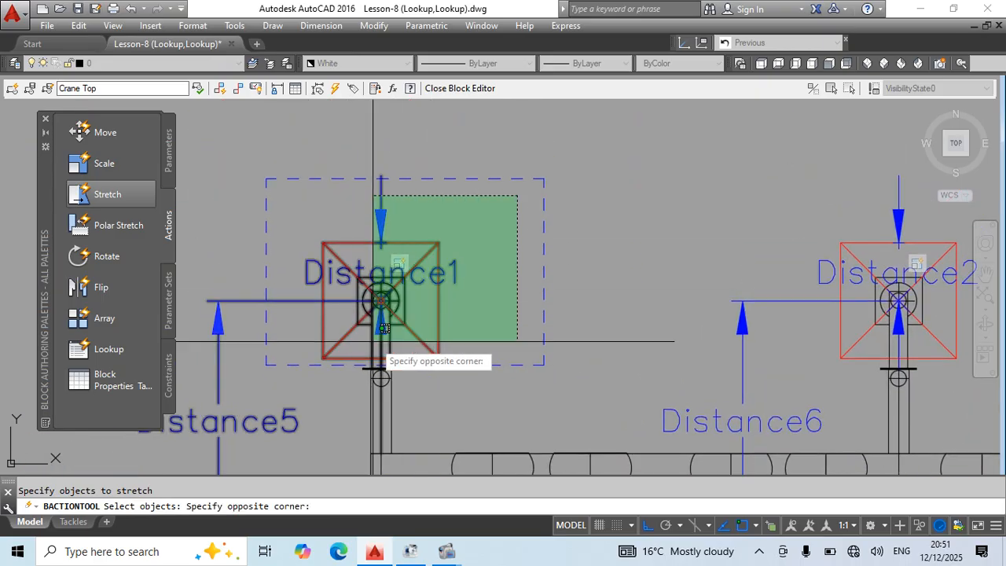
pyautogui.click(287, 361)
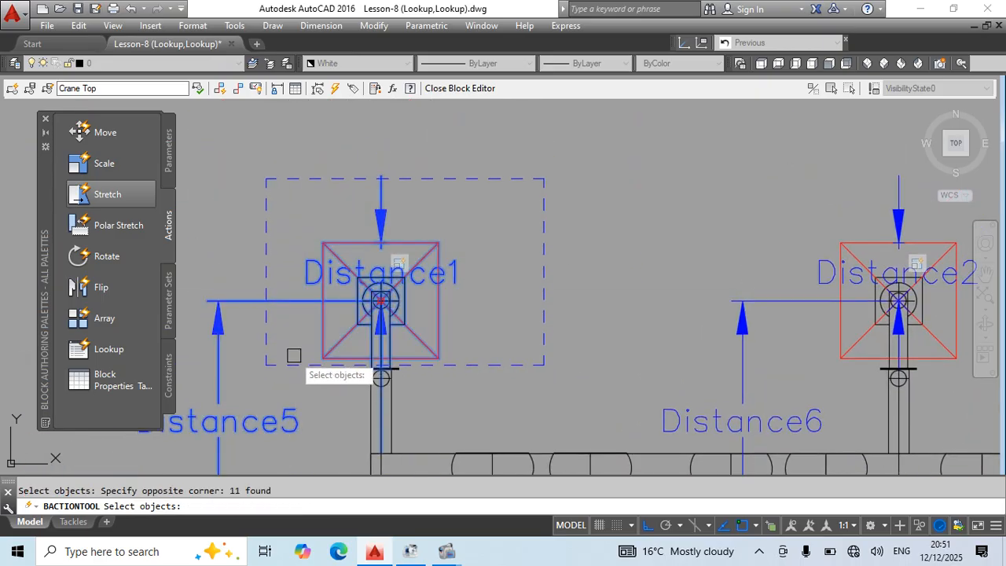
pyautogui.press('Return')
# Add a Stretch action to the upper front extension parameter at the outrigger's centre point, framing and selecting the pad, foot and upper leg end.
pyautogui.scroll(-5, 393, 333)
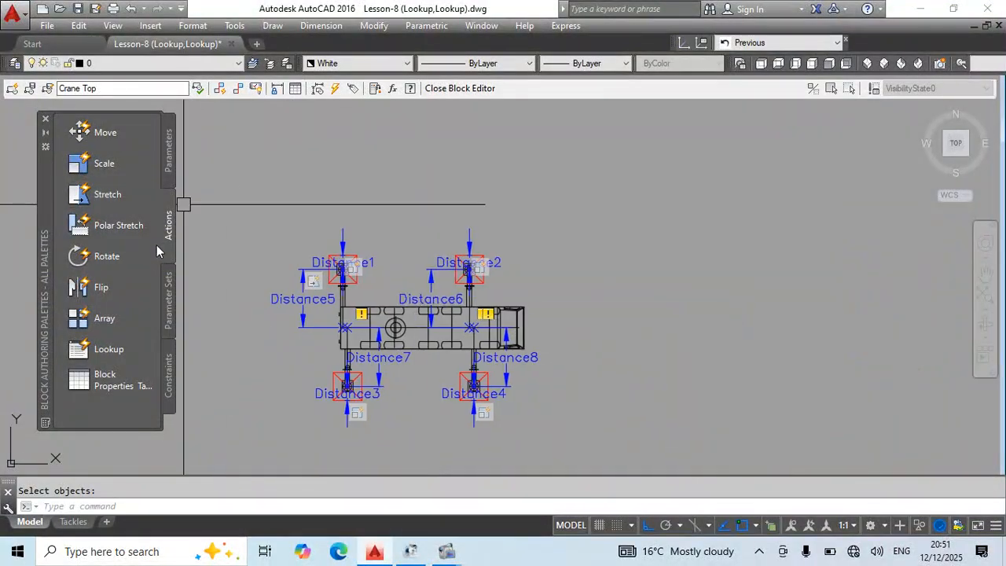
pyautogui.click(120, 197)
pyautogui.scroll(2, 454, 284)
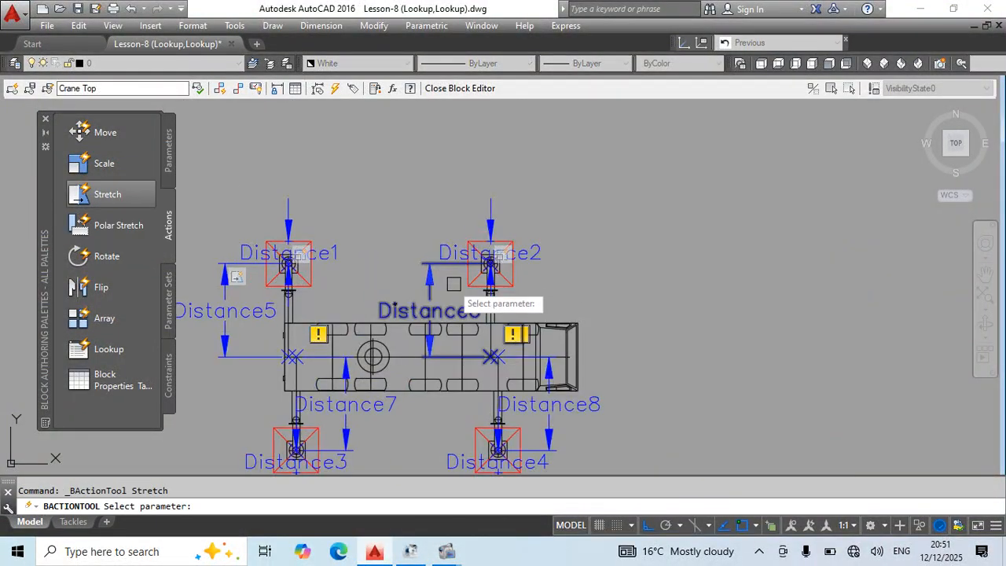
pyautogui.scroll(2, 442, 272)
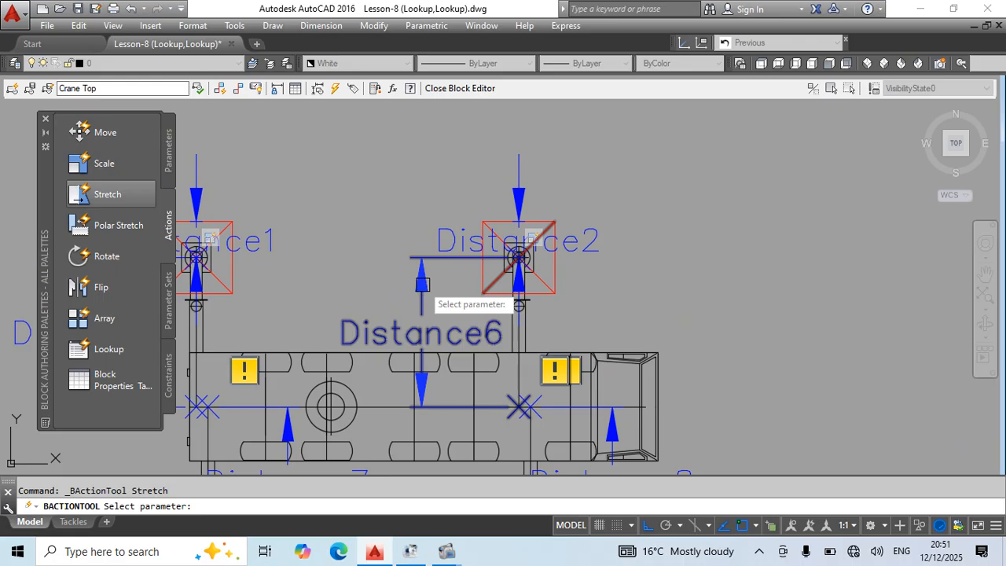
pyautogui.click(505, 257)
pyautogui.scroll(8, 503, 267)
pyautogui.click(497, 278)
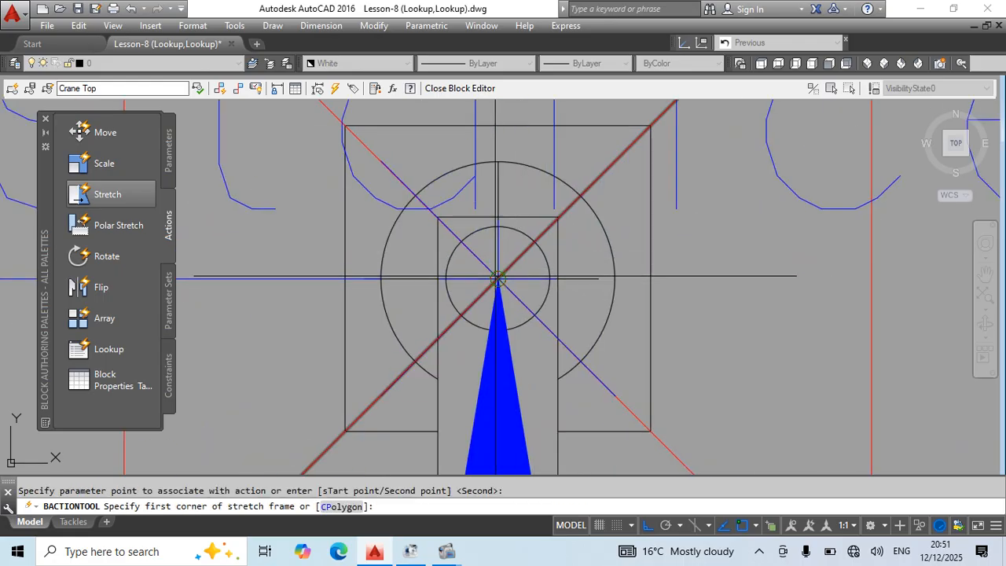
pyautogui.scroll(-3, 497, 278)
pyautogui.click(803, 125)
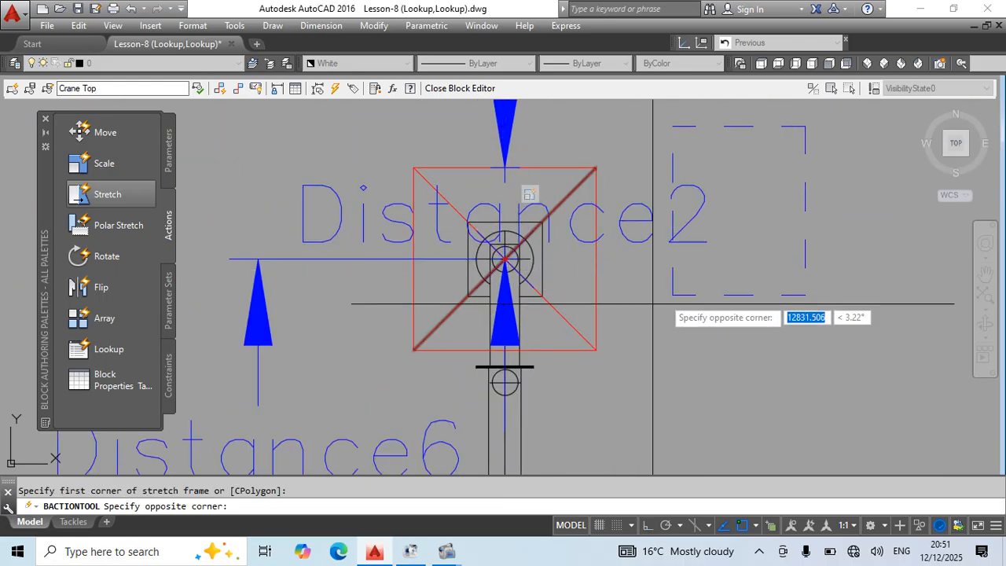
pyautogui.click(328, 363)
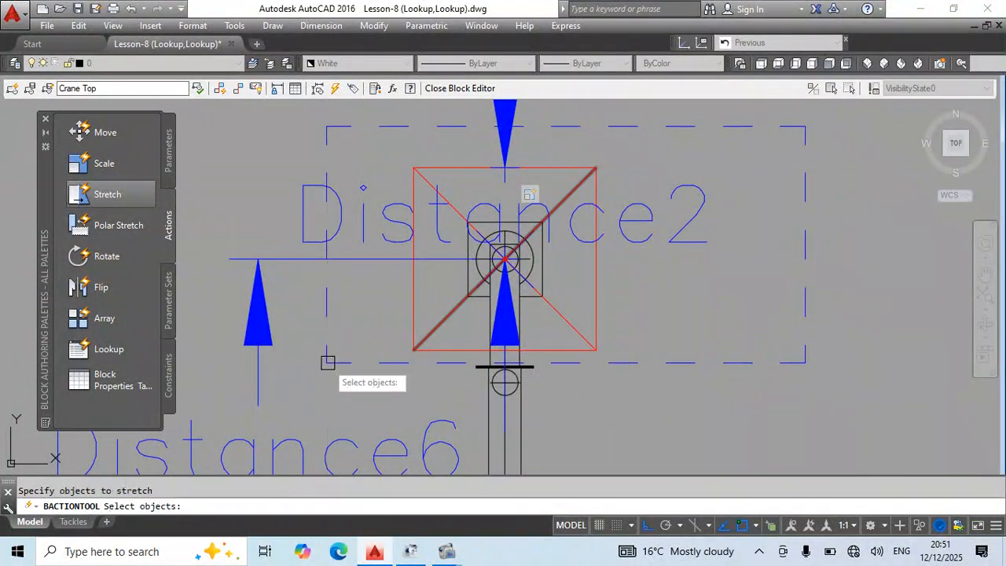
pyautogui.click(766, 139)
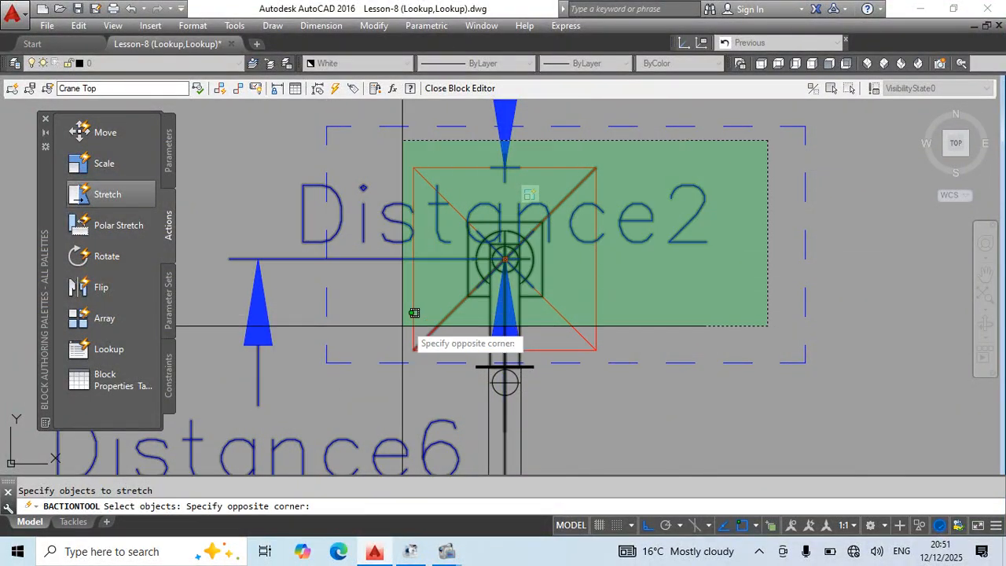
pyautogui.click(382, 344)
pyautogui.press('Return')
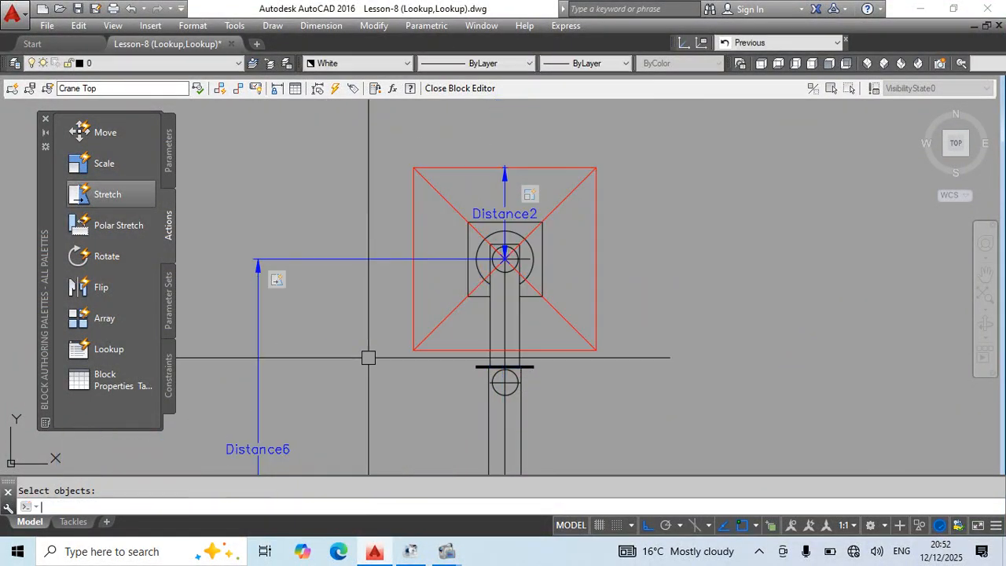
# Examine the lower outriggers' extension parameters and their warning markers.
pyautogui.scroll(-4, 504, 231)
pyautogui.moveTo(529, 429); pyautogui.dragTo(508, 337, button='middle')
pyautogui.scroll(2, 508, 344)
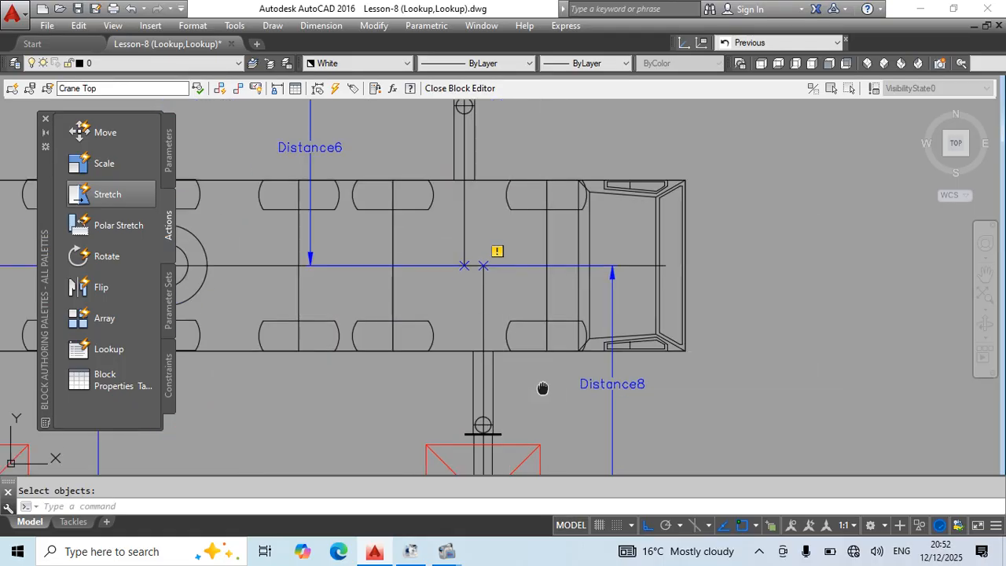
pyautogui.moveTo(541, 388); pyautogui.dragTo(522, 262, button='middle')
pyautogui.scroll(2, 527, 356)
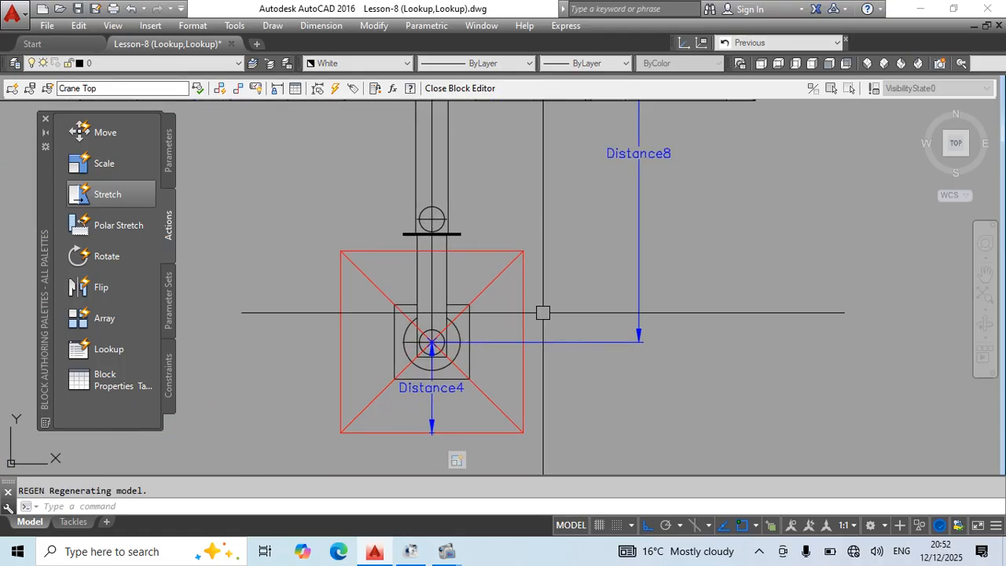
pyautogui.scroll(-6, 543, 313)
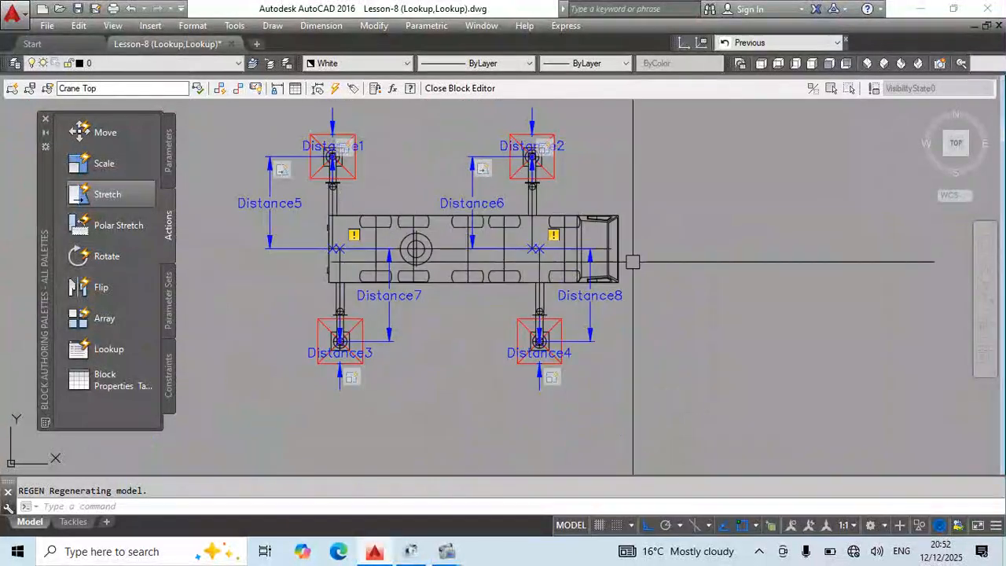
pyautogui.scroll(2, 553, 242)
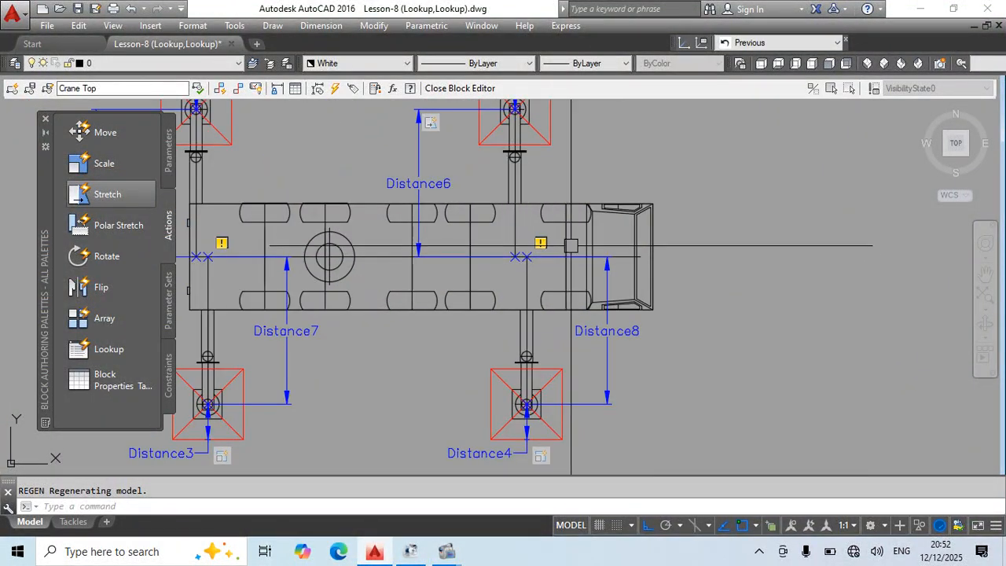
pyautogui.click(543, 239)
pyautogui.moveTo(465, 278); pyautogui.dragTo(561, 246, button='middle')
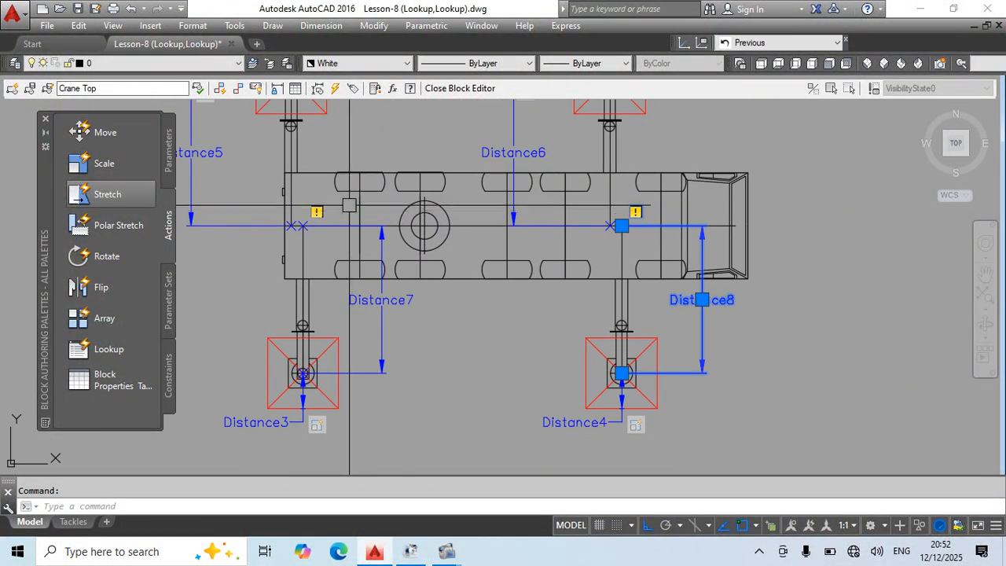
pyautogui.click(323, 212)
pyautogui.press('Escape')
pyautogui.moveTo(468, 372); pyautogui.dragTo(489, 312, button='middle')
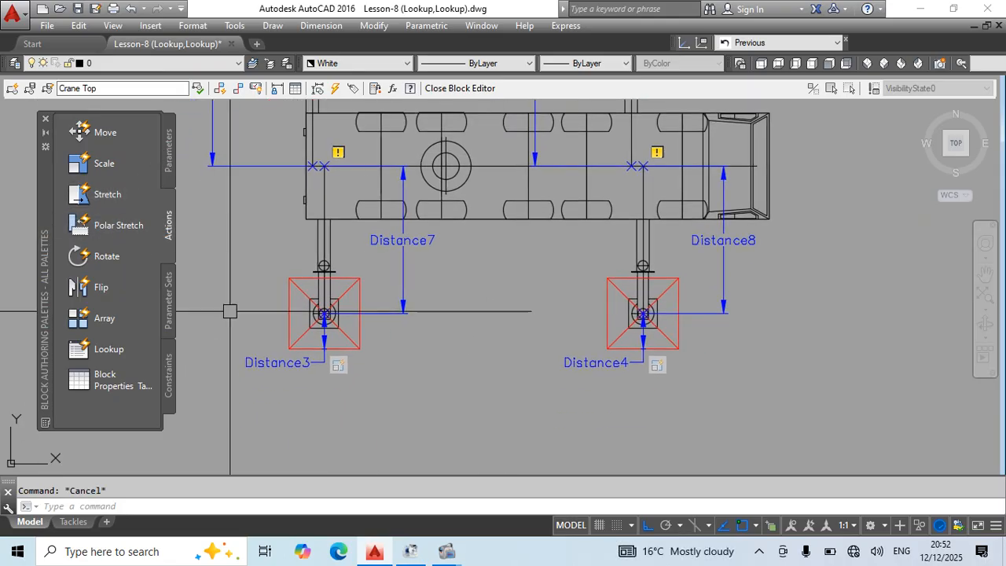
# Add a Stretch action to the lower rear extension parameter at the outrigger's centre point, framing and selecting the pad, foot and lower leg end.
pyautogui.click(103, 195)
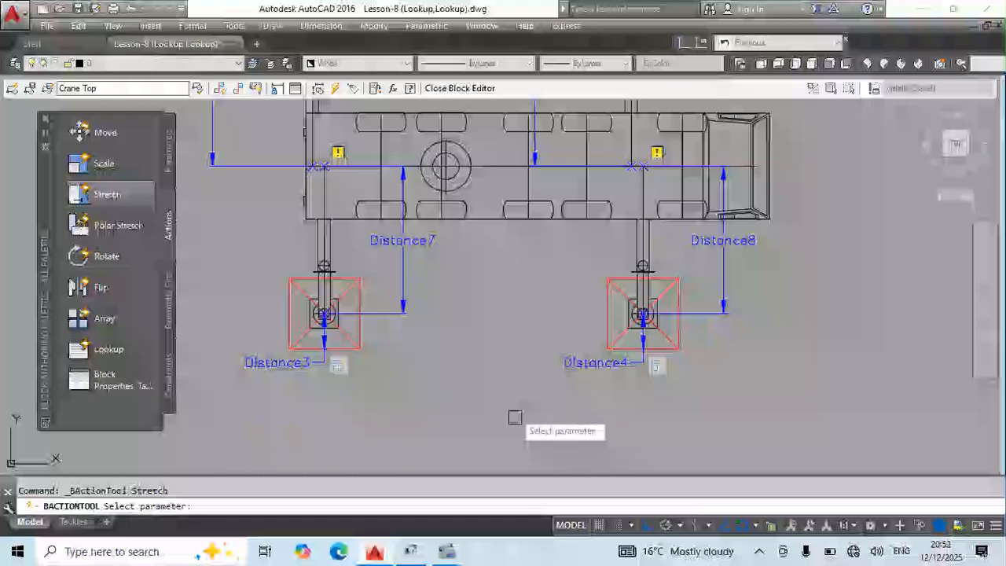
pyautogui.click(405, 272)
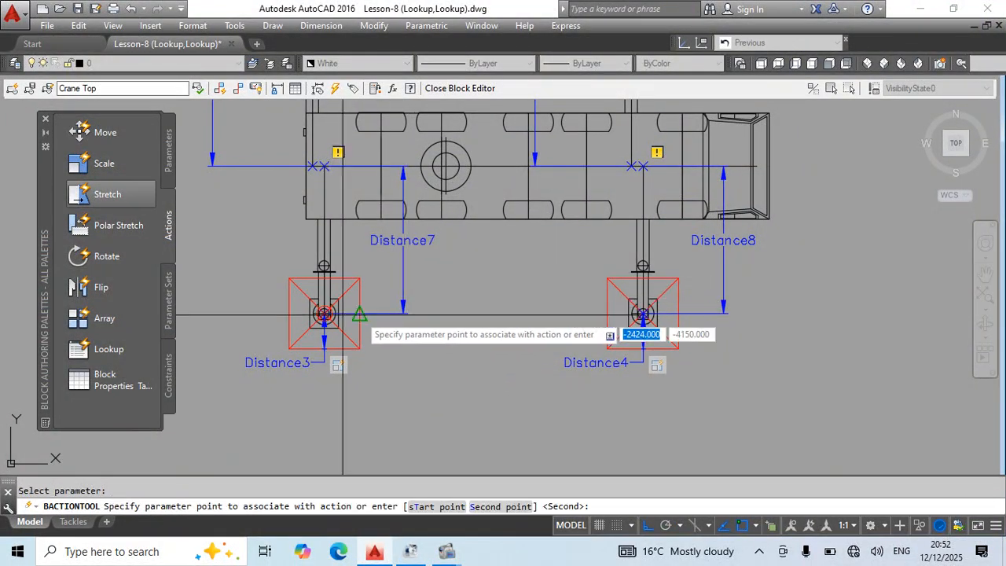
pyautogui.scroll(6, 338, 318)
pyautogui.click(351, 342)
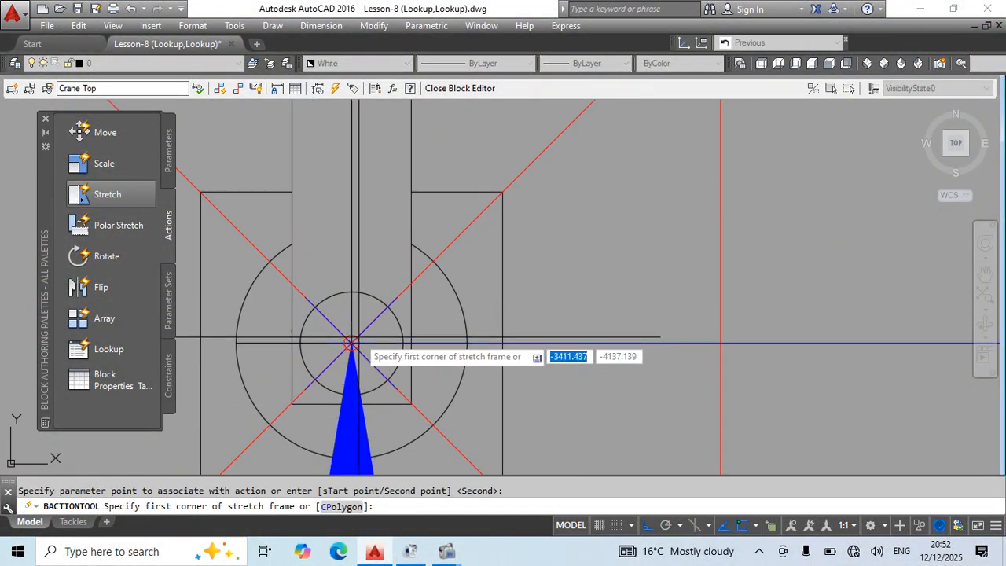
pyautogui.scroll(-5, 385, 289)
pyautogui.click(482, 223)
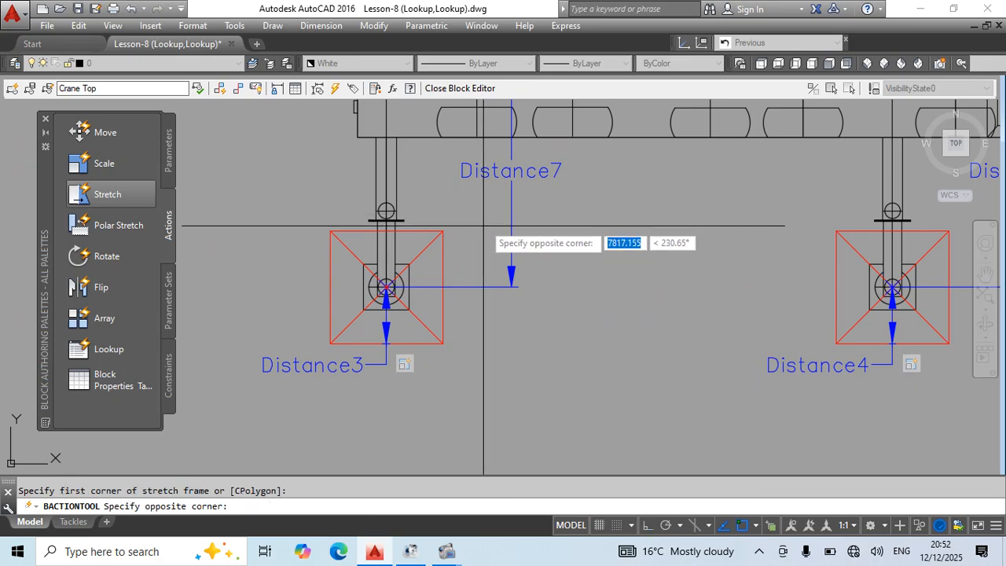
pyautogui.click(212, 427)
pyautogui.scroll(5, 471, 244)
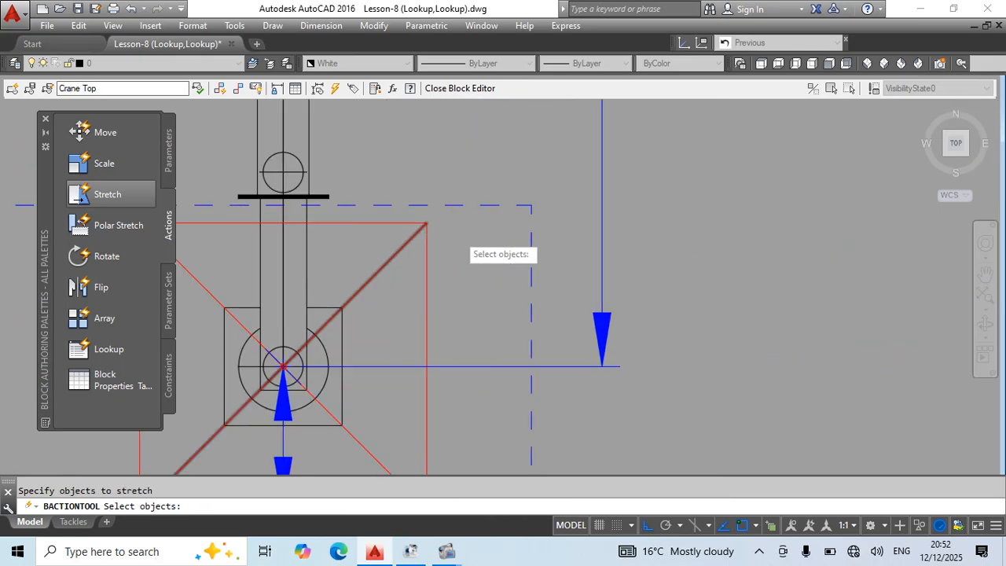
pyautogui.click(718, 106)
pyautogui.scroll(-3, 642, 206)
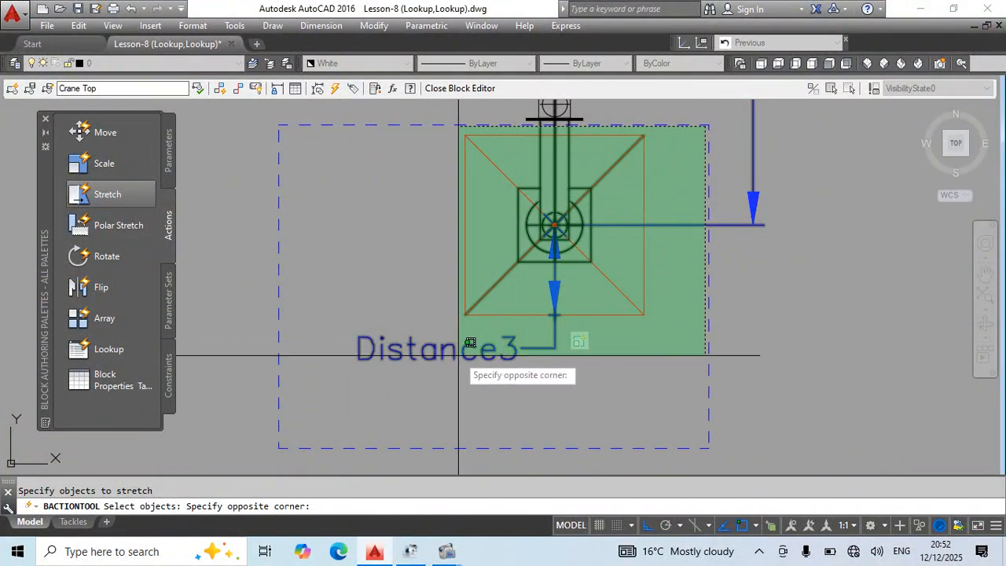
pyautogui.click(302, 416)
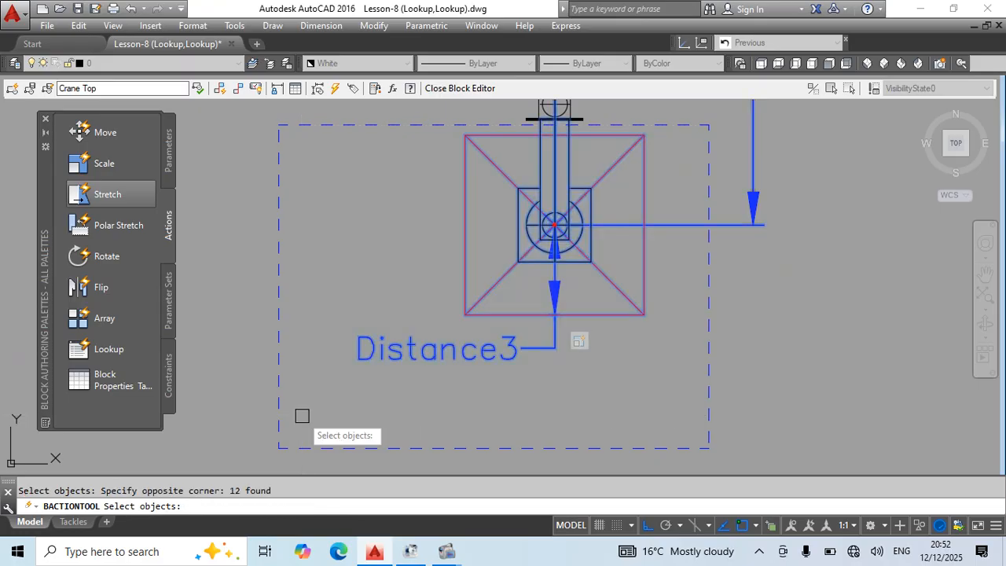
pyautogui.press('Return')
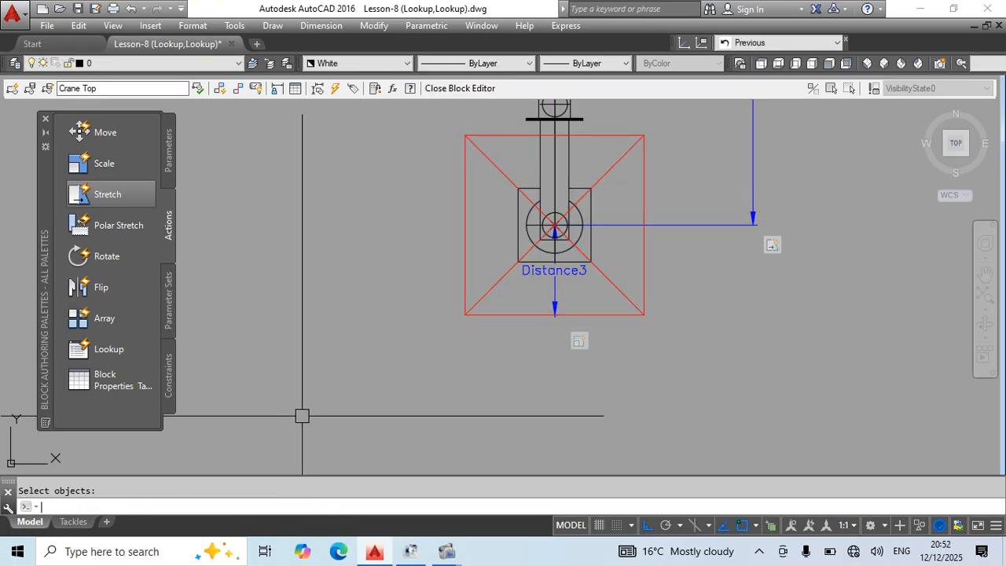
# Add a Stretch action to the lower front extension parameter at the outrigger's centre point, framing and selecting the pad, foot and lower leg end.
pyautogui.scroll(-4, 448, 243)
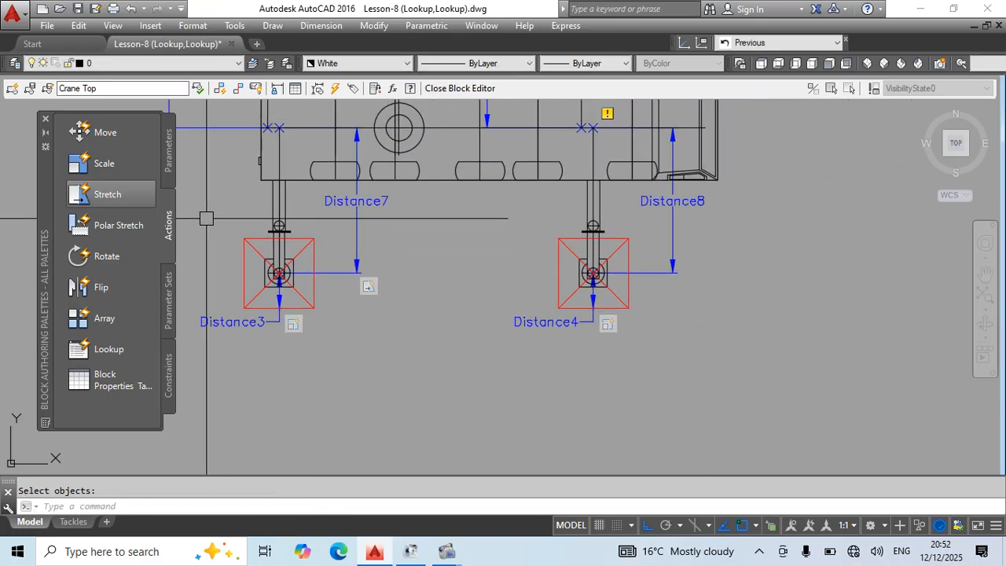
pyautogui.click(108, 194)
pyautogui.click(672, 251)
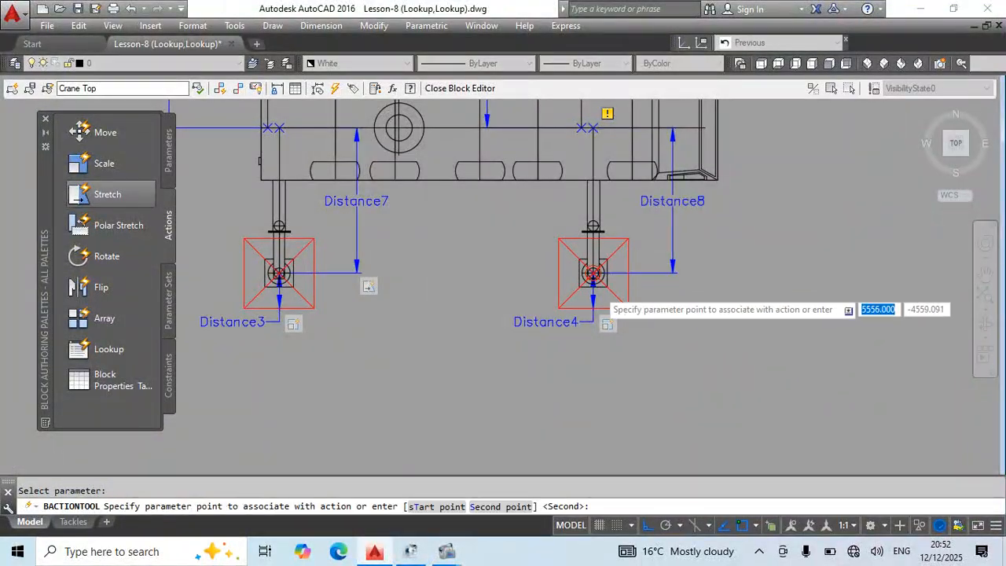
pyautogui.scroll(4, 599, 300)
pyautogui.click(594, 274)
pyautogui.scroll(-3, 552, 197)
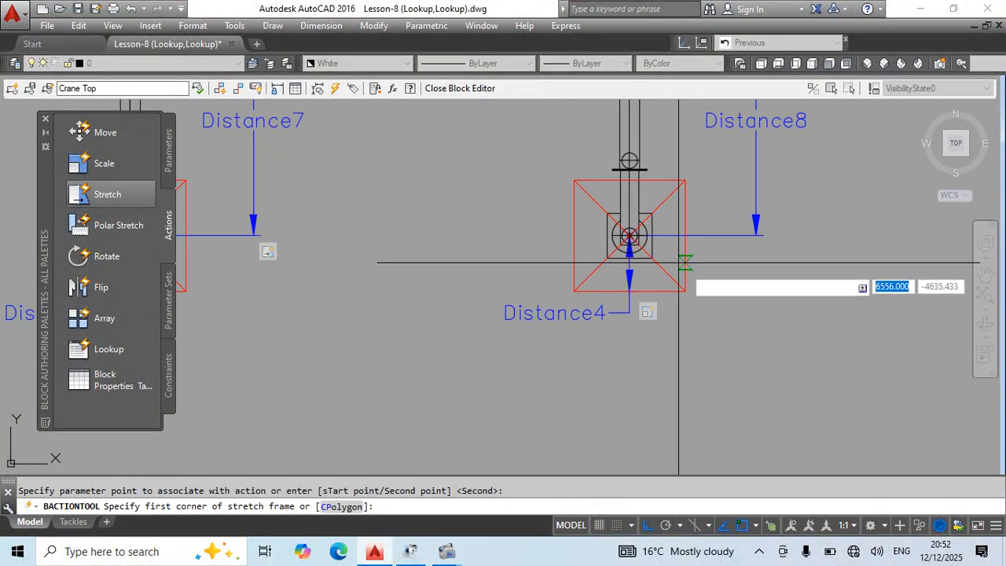
pyautogui.click(693, 176)
pyautogui.click(385, 397)
pyautogui.scroll(2, 691, 157)
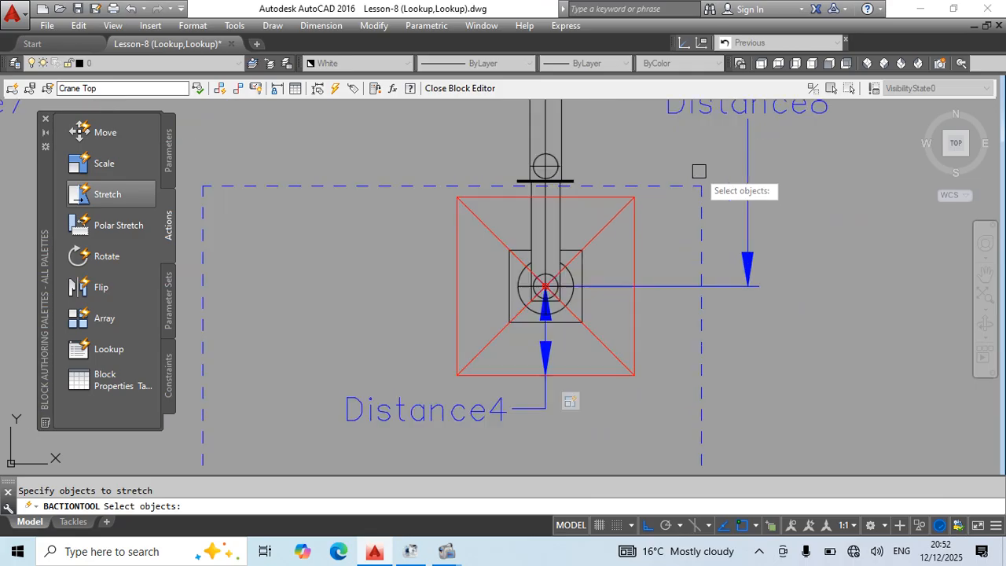
pyautogui.scroll(2, 698, 171)
pyautogui.scroll(-3, 684, 202)
pyautogui.click(682, 210)
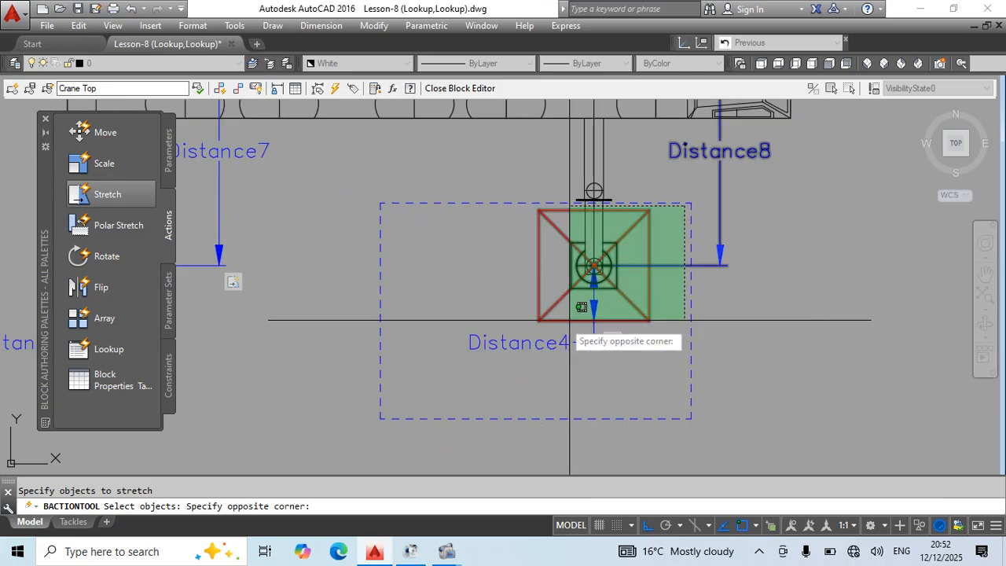
pyautogui.click(456, 366)
pyautogui.press('Return')
# Close the Block Editor, keeping the Crane Top changes, and save the drawing.
pyautogui.scroll(-4, 588, 326)
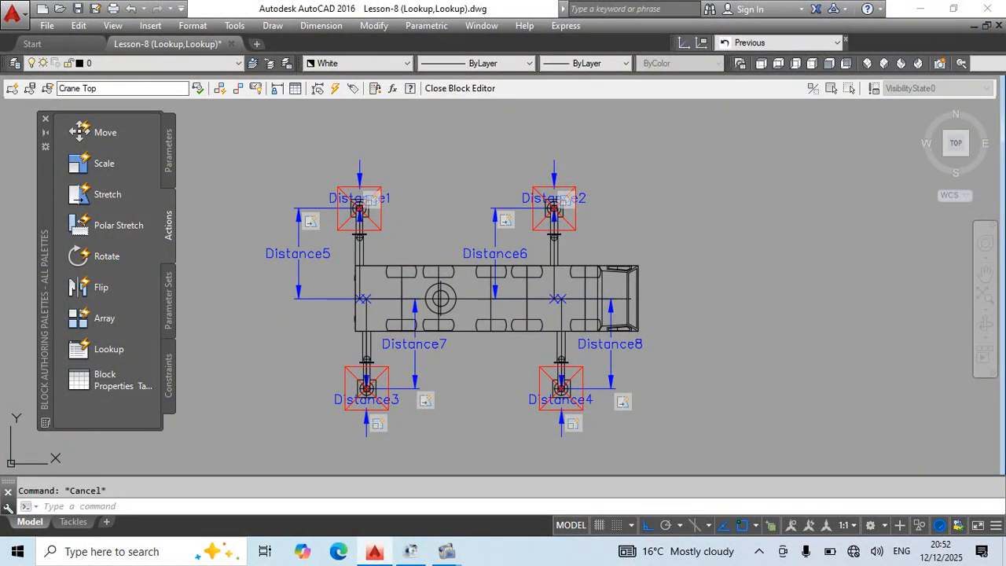
pyautogui.write('bc')
pyautogui.press('Return')
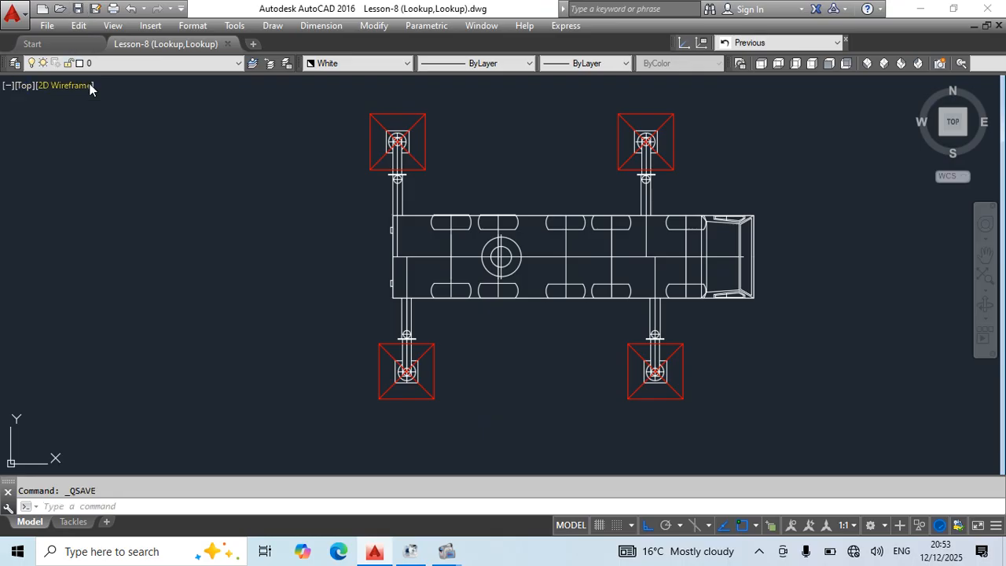
pyautogui.moveTo(460, 356); pyautogui.dragTo(394, 365, button='middle')
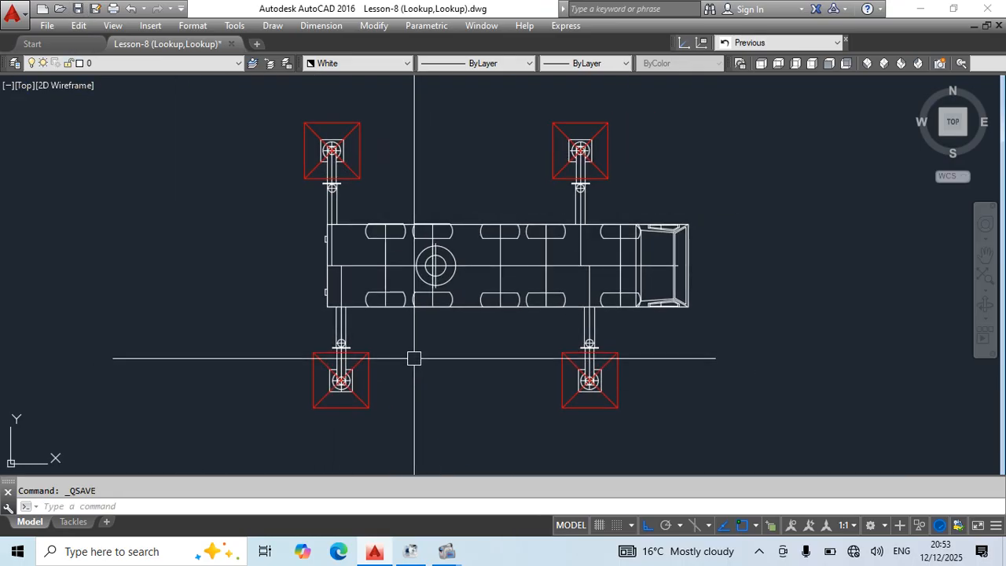
pyautogui.hotkey('ctrl', 's')
pyautogui.moveTo(507, 362); pyautogui.dragTo(425, 361, button='middle')
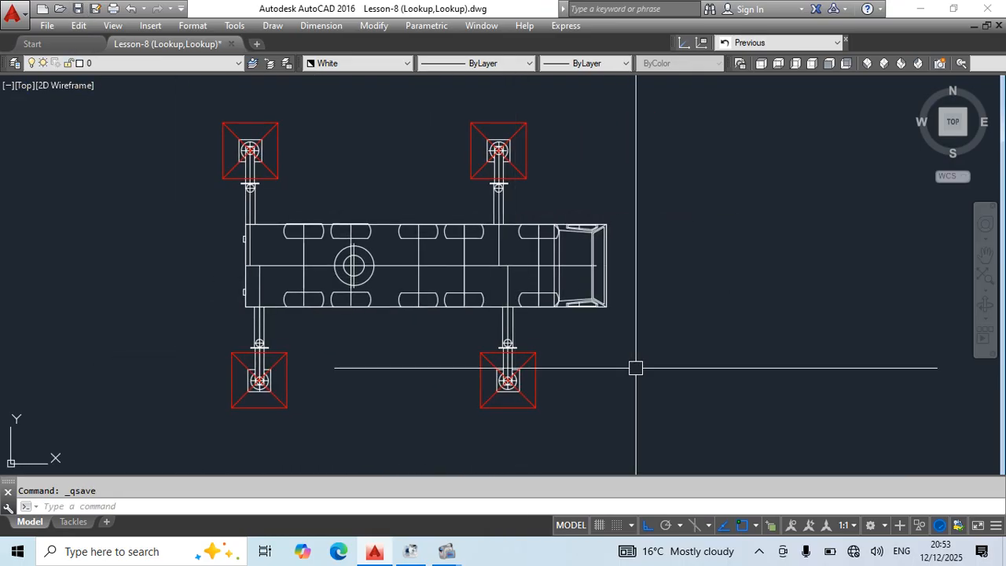
# Select the inserted crane block to check its grips and reopen the Crane Top definition in the Block Editor.
pyautogui.hotkey('ctrl', 'a')
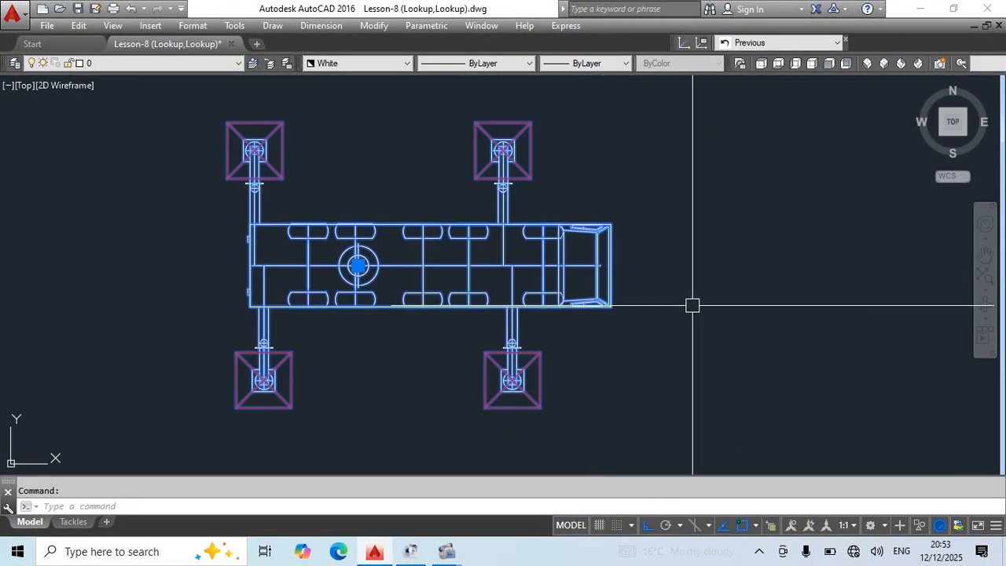
pyautogui.click(490, 278)
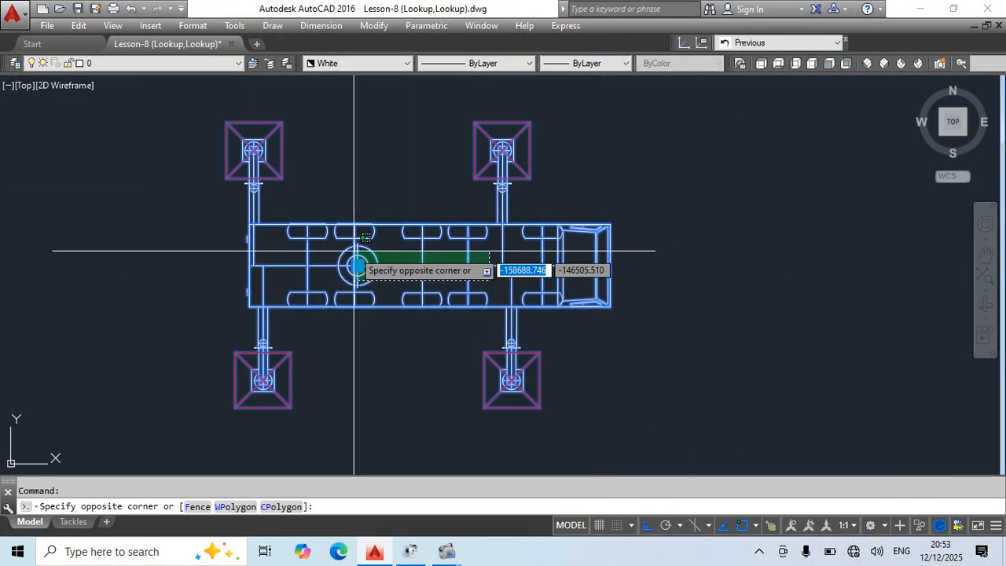
pyautogui.press('Escape')
pyautogui.press('Escape')
pyautogui.doubleClick(362, 223)
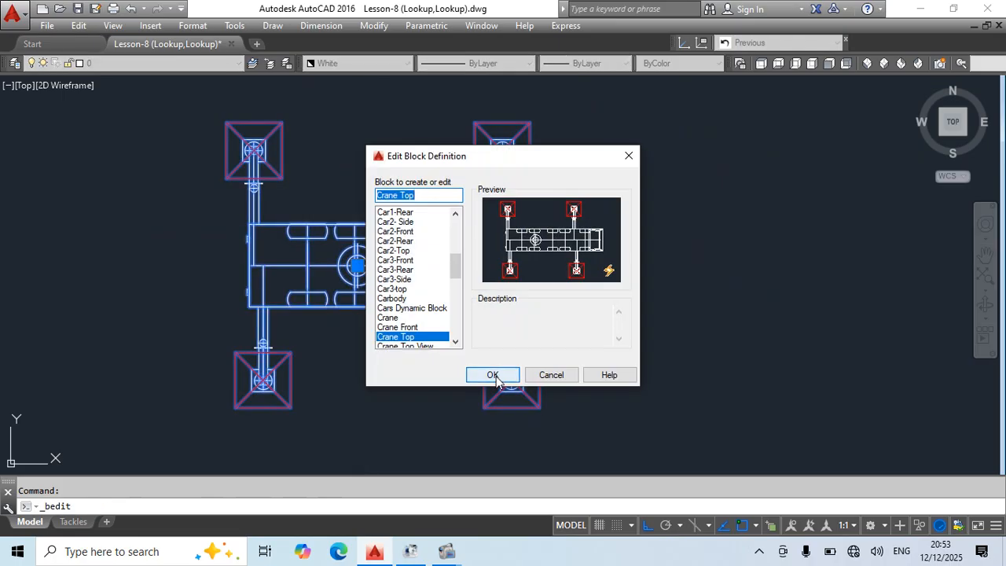
pyautogui.click(491, 370)
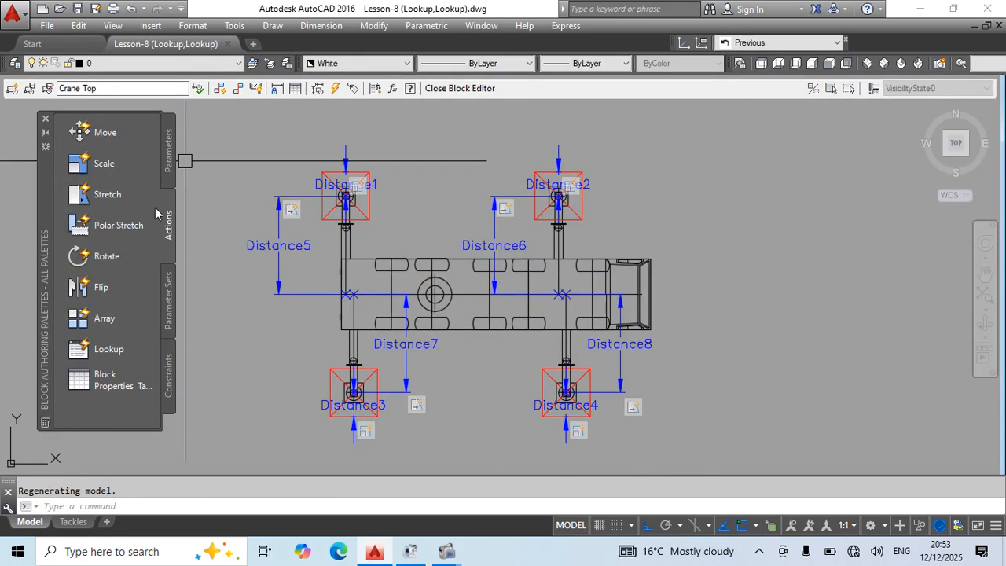
# Place a Lookup parameter just above the upper rear outrigger's pad.
pyautogui.click(169, 151)
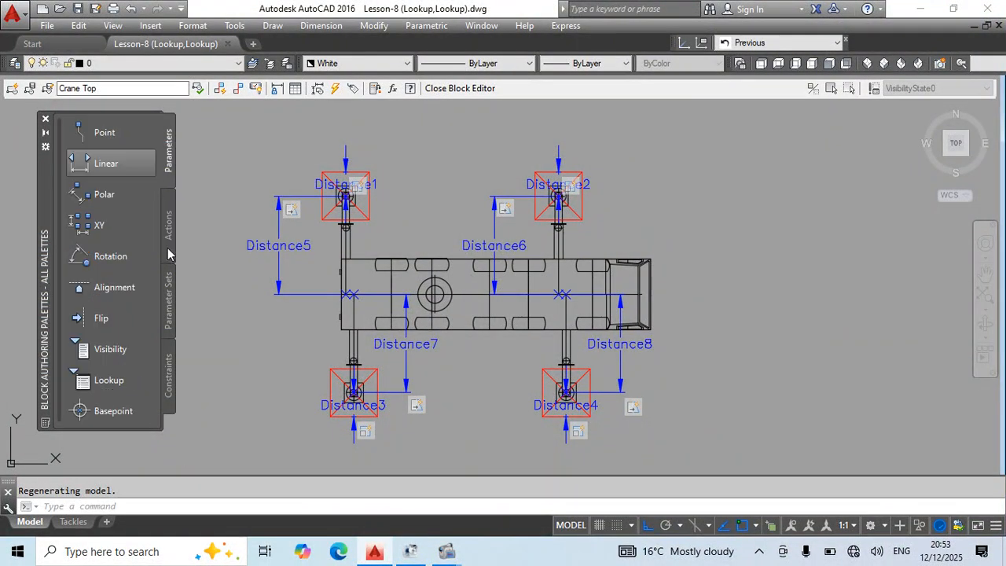
pyautogui.click(104, 382)
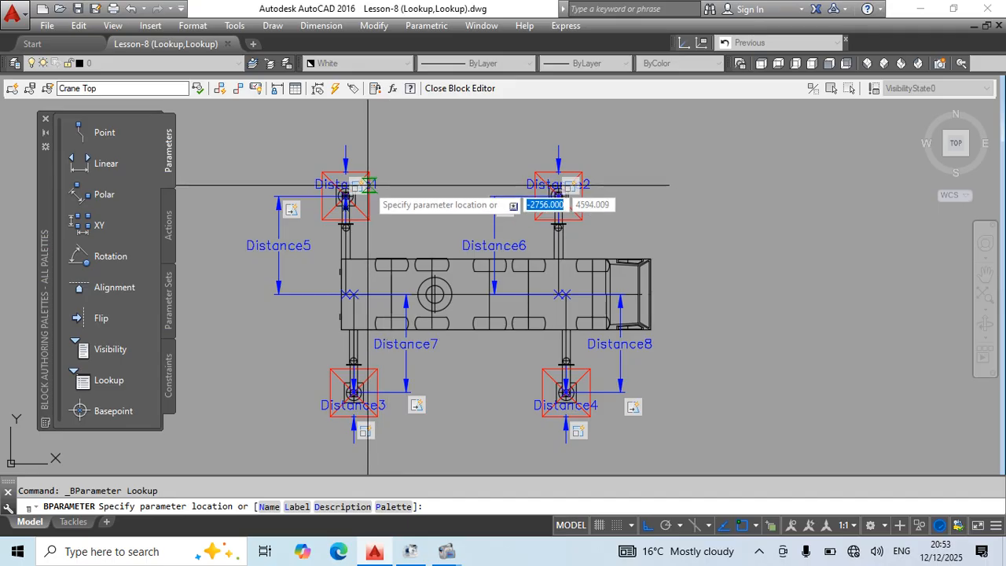
pyautogui.scroll(5, 368, 186)
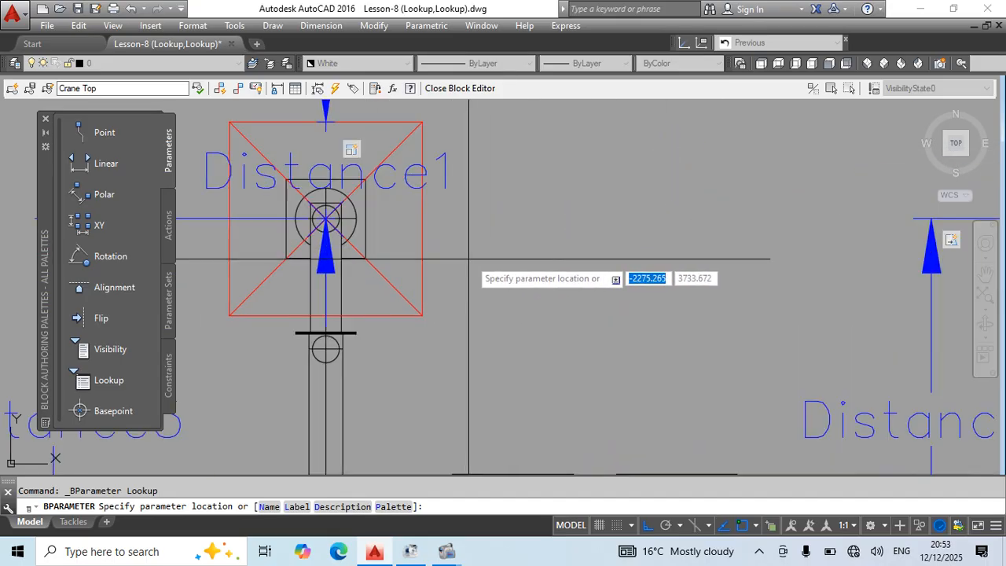
pyautogui.scroll(-5, 485, 234)
pyautogui.moveTo(501, 307); pyautogui.dragTo(485, 335, button='middle')
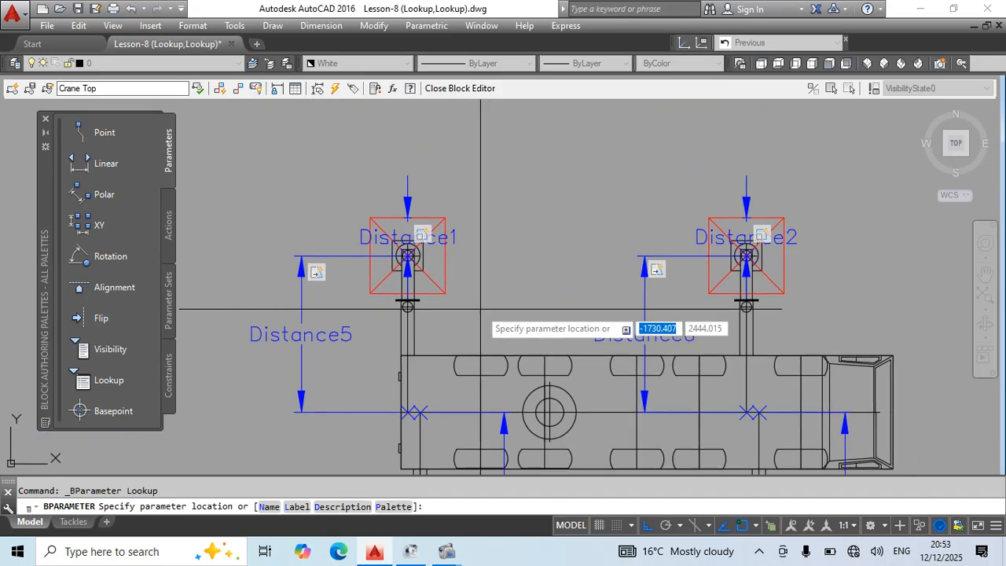
pyautogui.scroll(2, 448, 259)
pyautogui.scroll(2, 404, 171)
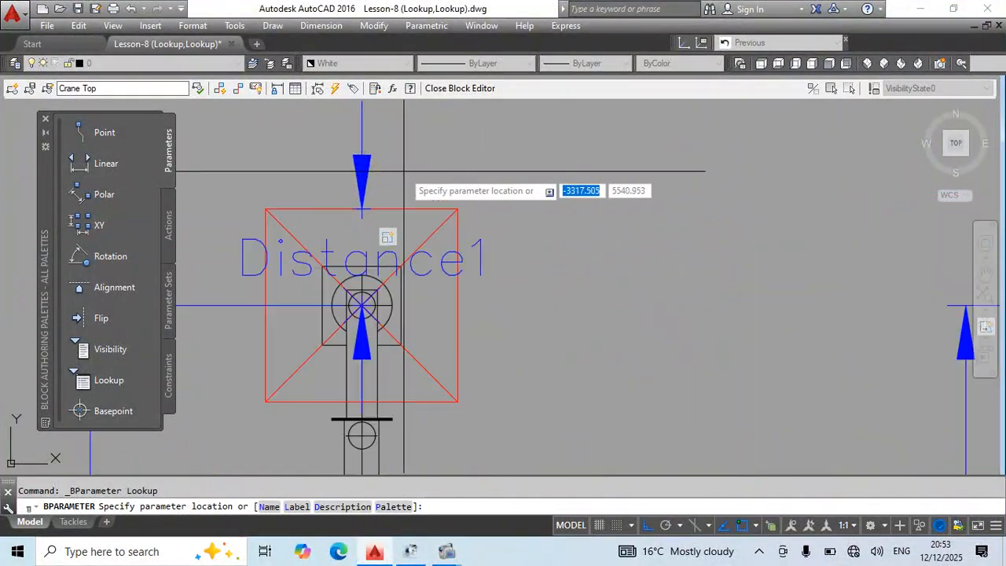
pyautogui.click(404, 170)
pyautogui.scroll(-4, 342, 180)
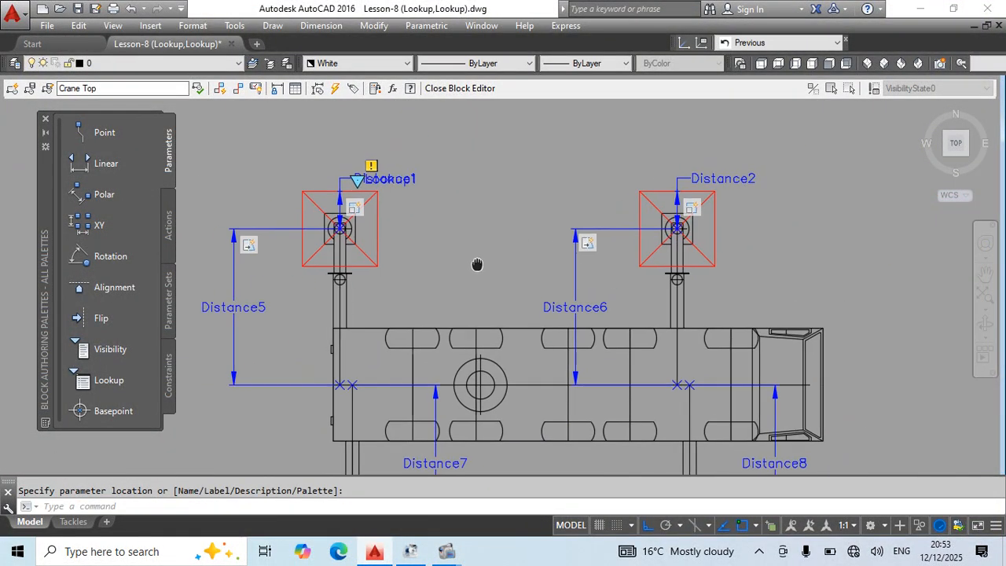
# Examine the linear parameters on the four outrigger pads to identify which distances control the pad sizes.
pyautogui.click(167, 229)
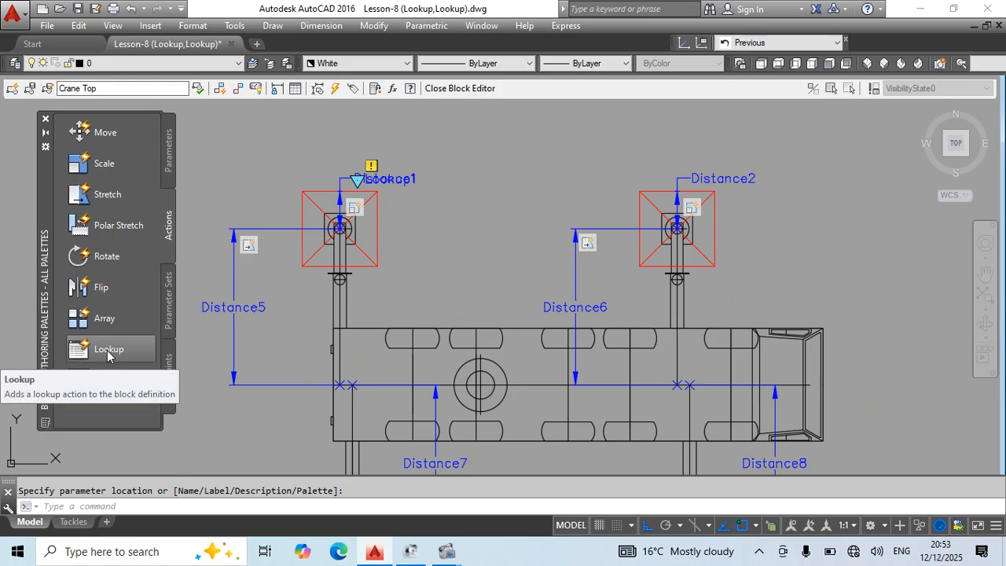
pyautogui.press('Escape')
pyautogui.scroll(4, 371, 188)
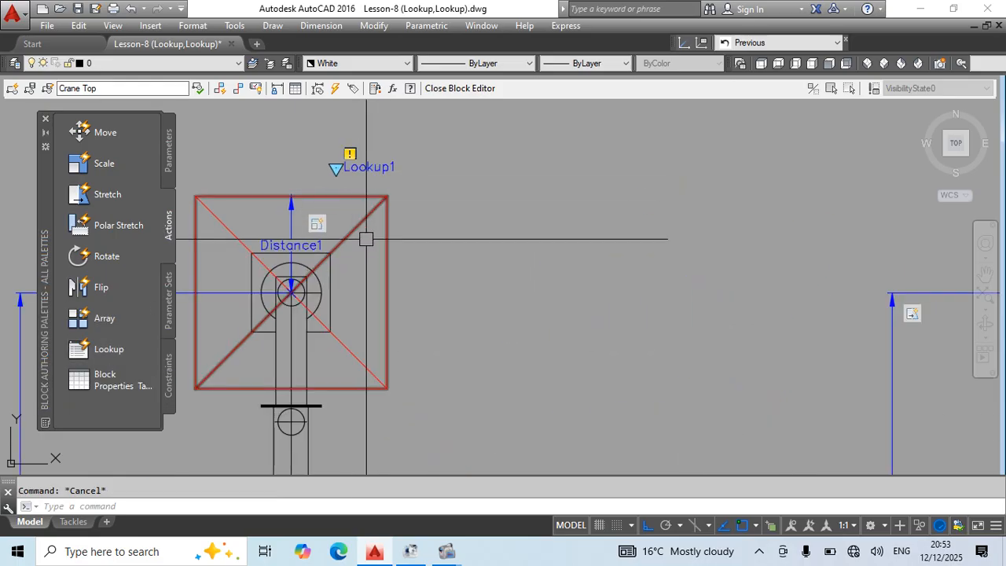
pyautogui.moveTo(455, 247); pyautogui.dragTo(521, 243, button='middle')
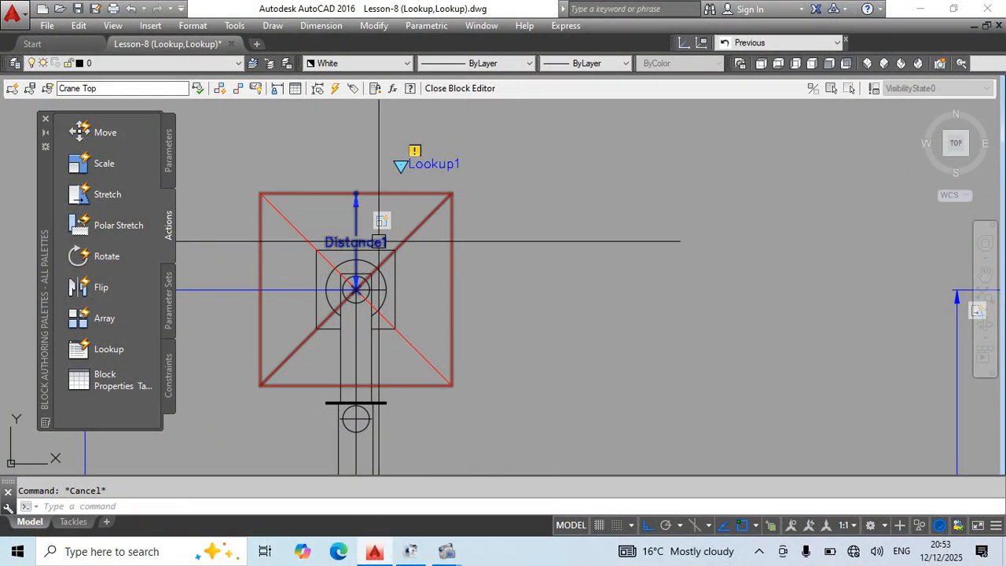
pyautogui.scroll(-4, 379, 242)
pyautogui.scroll(-4, 727, 197)
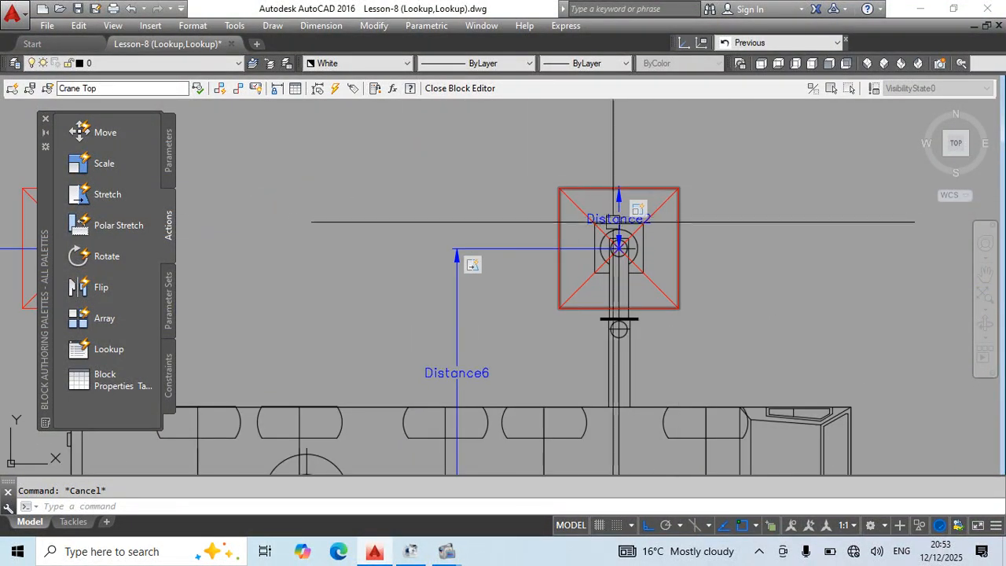
pyautogui.scroll(2, 431, 439)
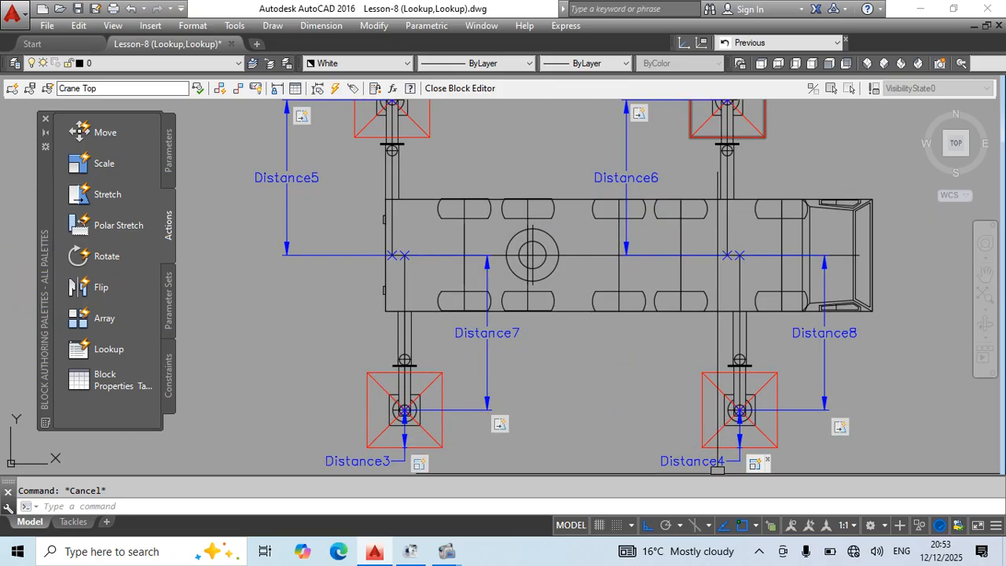
pyautogui.moveTo(472, 233); pyautogui.dragTo(497, 431, button='middle')
pyautogui.scroll(4, 466, 263)
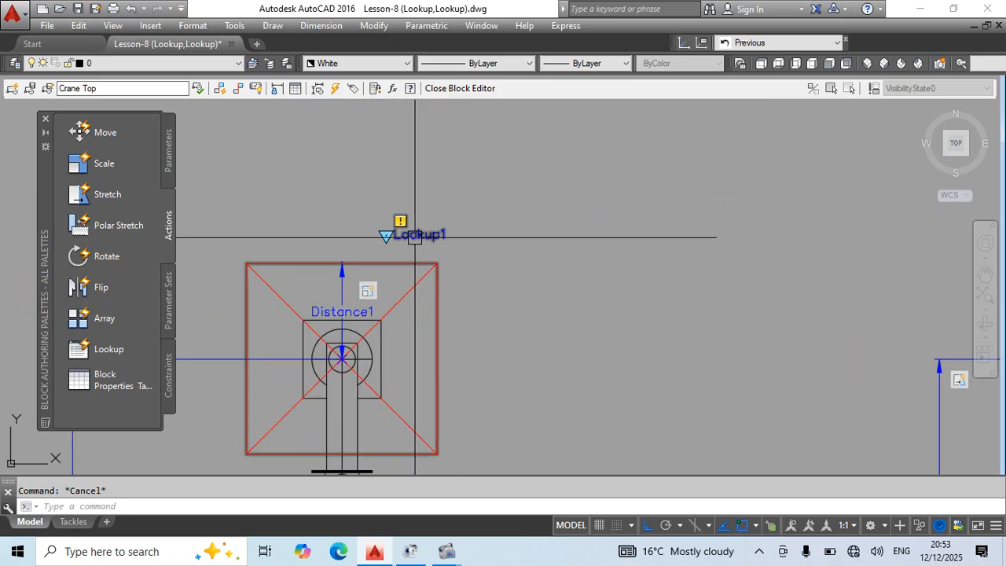
# Add a Lookup action to the new Lookup parameter above the upper rear pad.
pyautogui.click(415, 235)
pyautogui.press('Escape')
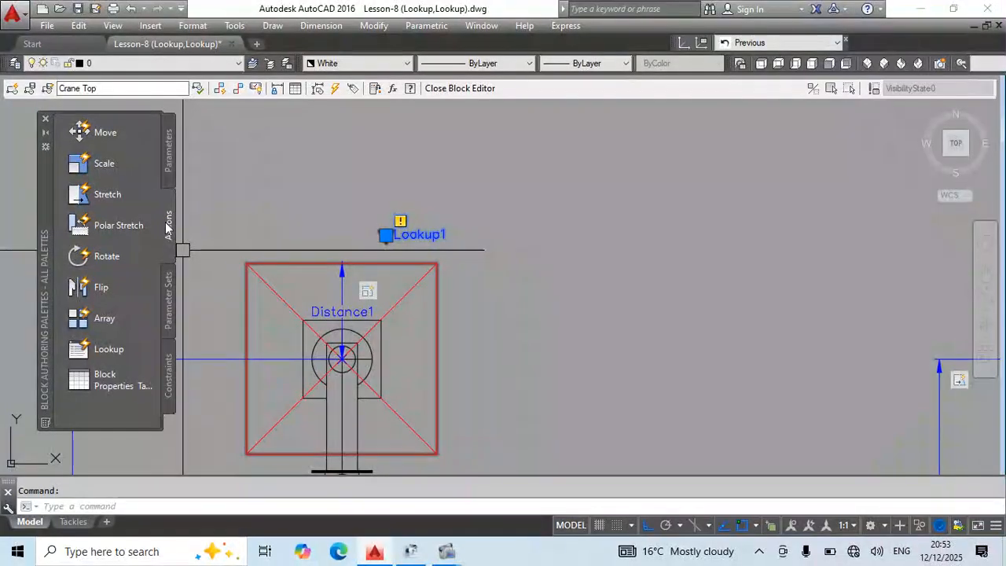
pyautogui.click(118, 359)
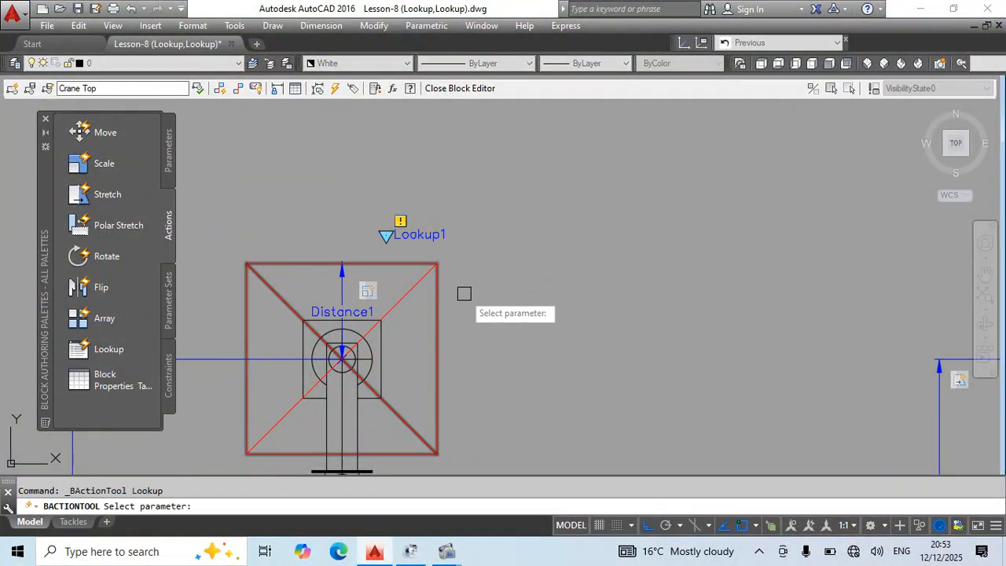
pyautogui.click(440, 236)
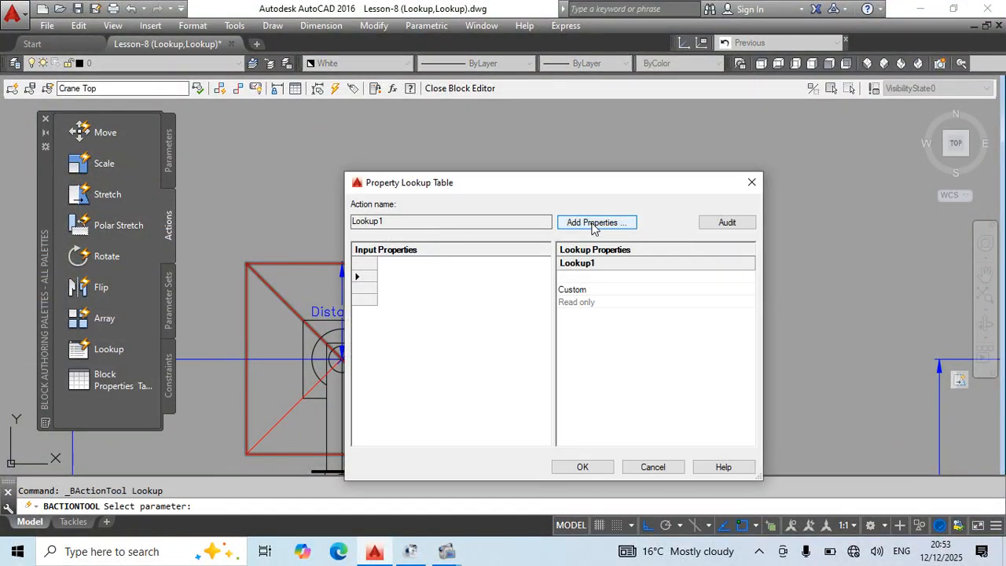
# Add Distance1, Distance2, Distance3 and Distance4 as input properties of the lookup table.
pyautogui.click(592, 224)
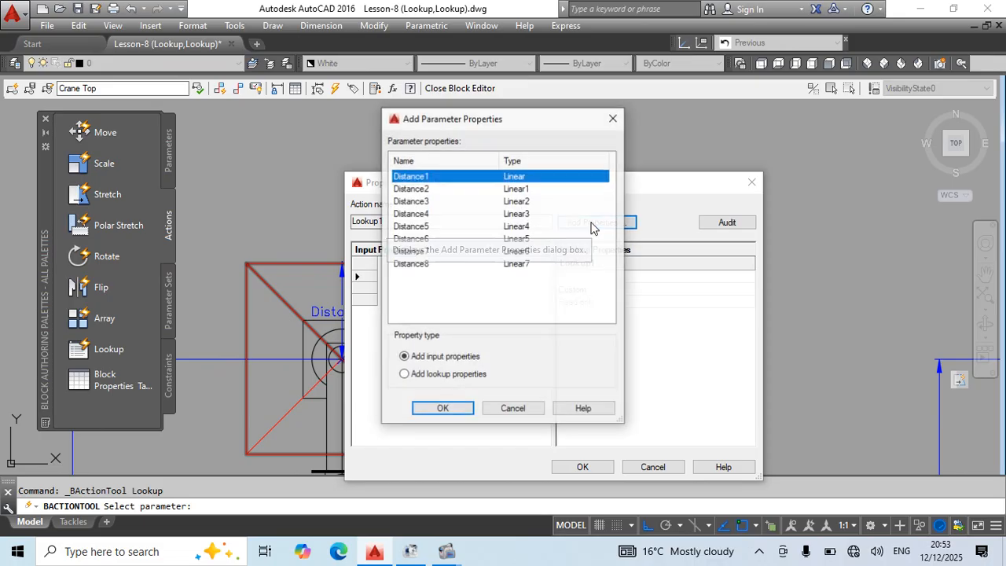
pyautogui.keyDown('shift'); pyautogui.click(422, 191); pyautogui.keyUp('shift')
pyautogui.keyDown('shift'); pyautogui.click(425, 202); pyautogui.keyUp('shift')
pyautogui.keyDown('shift'); pyautogui.click(430, 216); pyautogui.keyUp('shift')
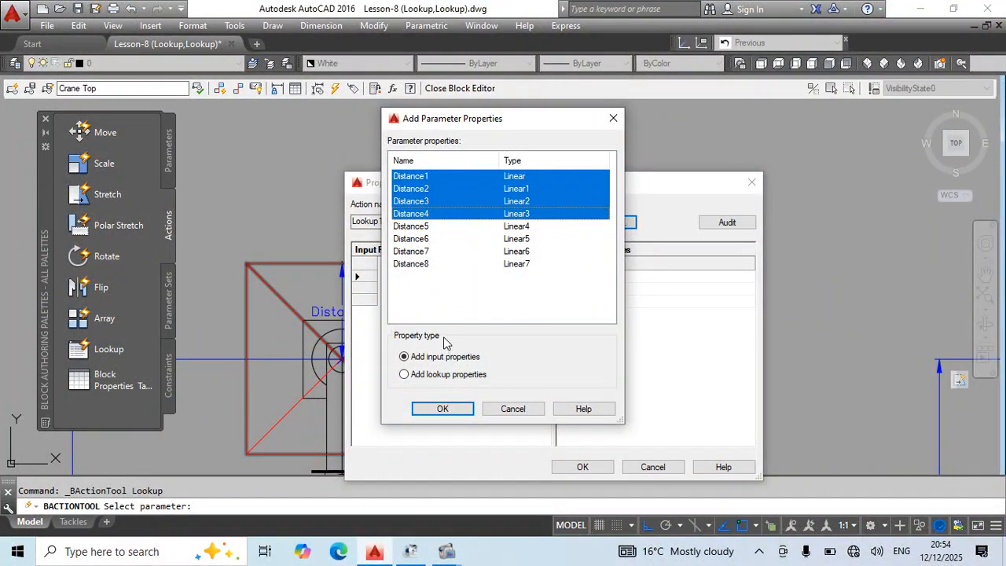
pyautogui.click(444, 409)
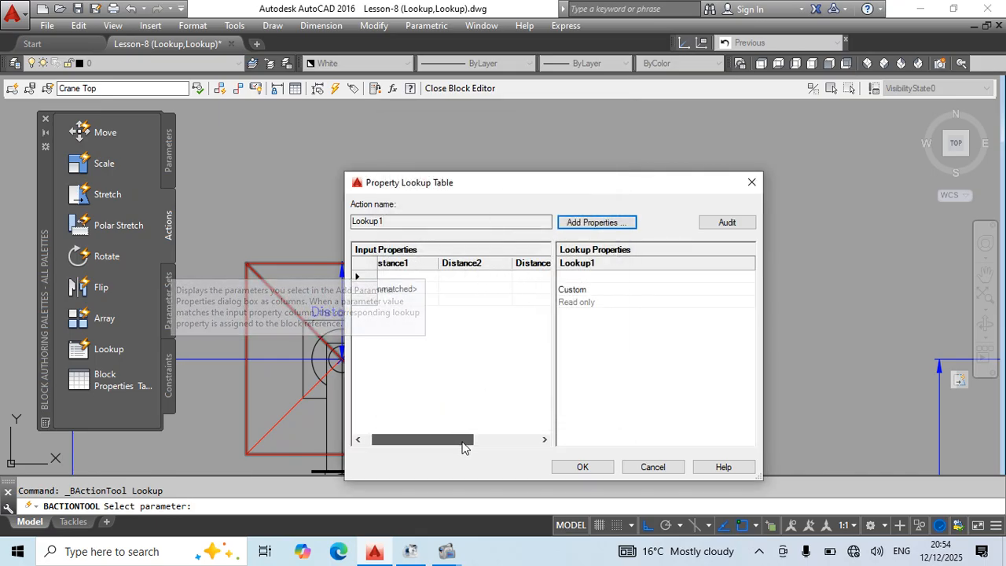
# Fill the first lookup row with 250 for Distance1, Distance2, Distance3 and Distance4.
pyautogui.moveTo(463, 441)
pyautogui.mouseDown()
pyautogui.moveTo(512, 444)
pyautogui.moveTo(457, 444)
pyautogui.mouseUp()
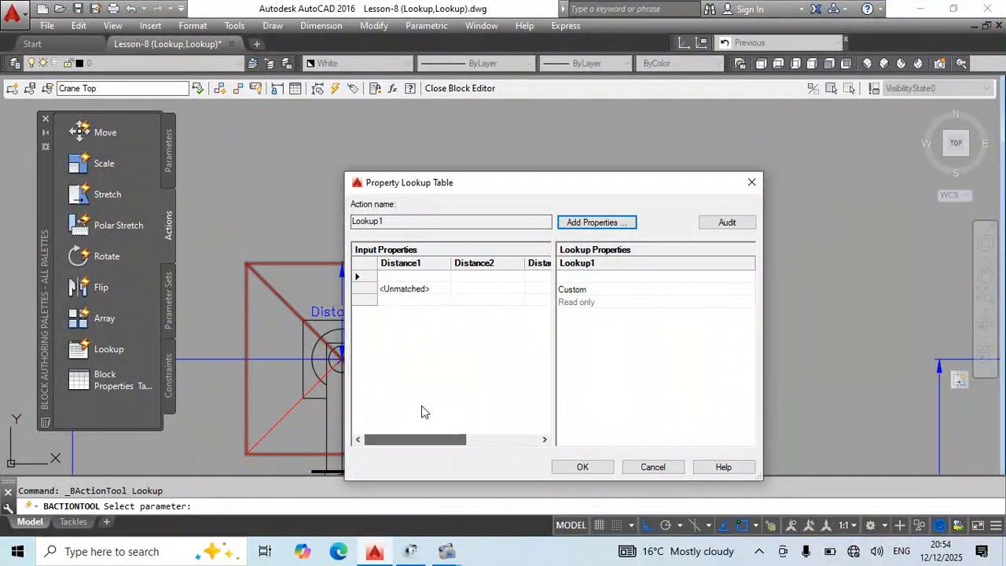
pyautogui.click(409, 277)
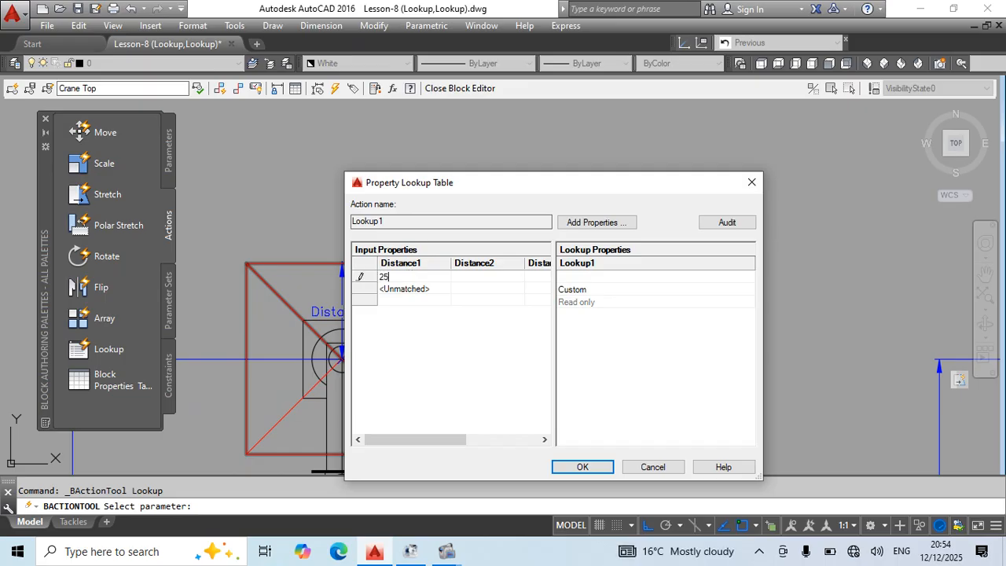
pyautogui.write('250')
pyautogui.press('Tab')
pyautogui.write('250')
pyautogui.press('Tab')
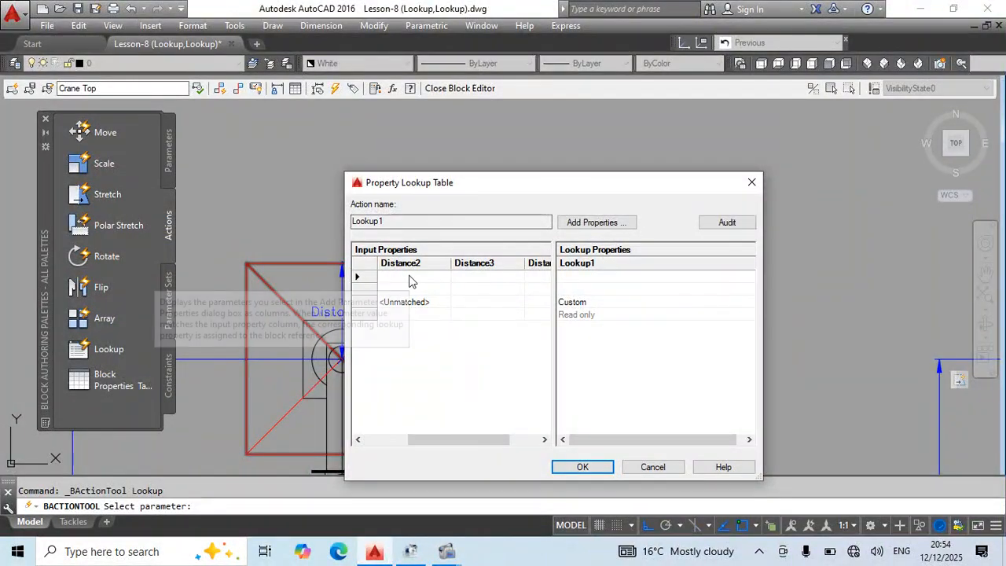
pyautogui.write('252')
pyautogui.press('Tab')
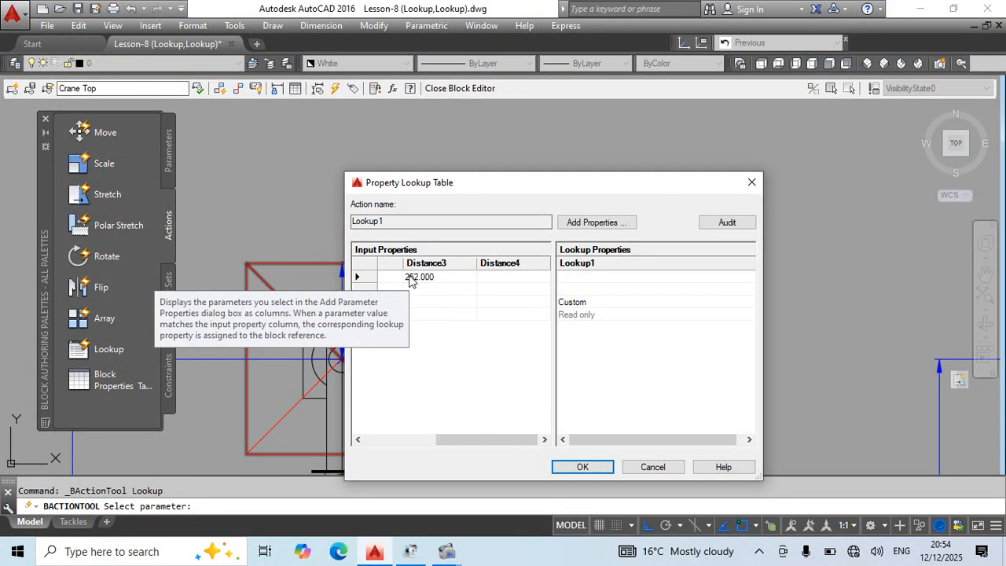
pyautogui.click(409, 276)
pyautogui.write('250')
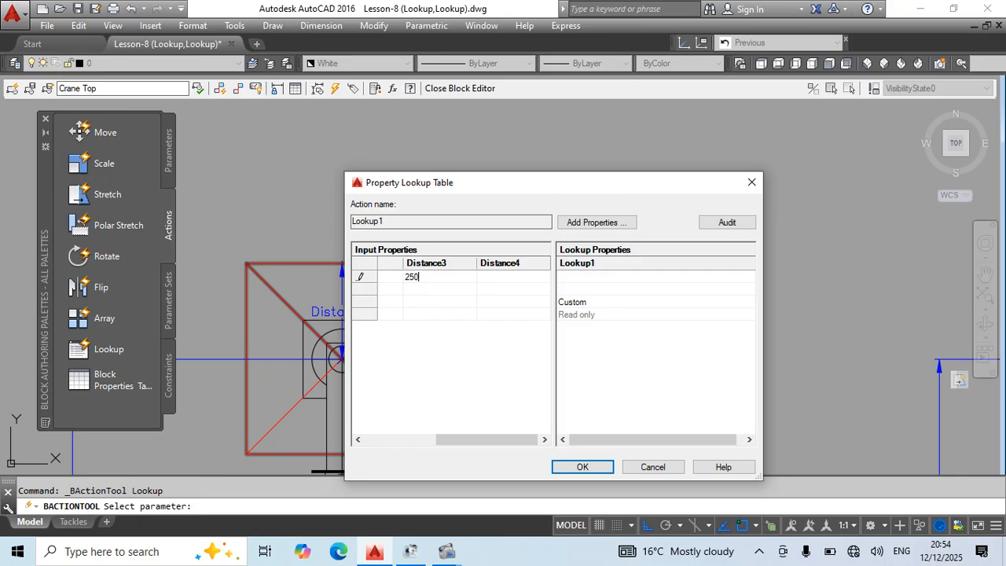
pyautogui.press('Tab')
pyautogui.write('20')
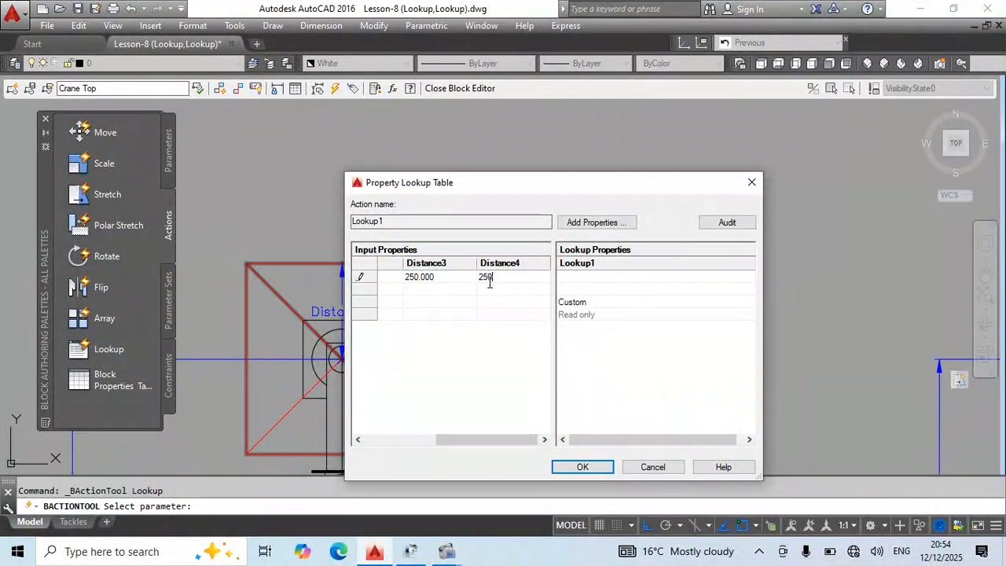
# Fill the second lookup row with 500 for Distance1 through Distance4.
pyautogui.click(401, 288)
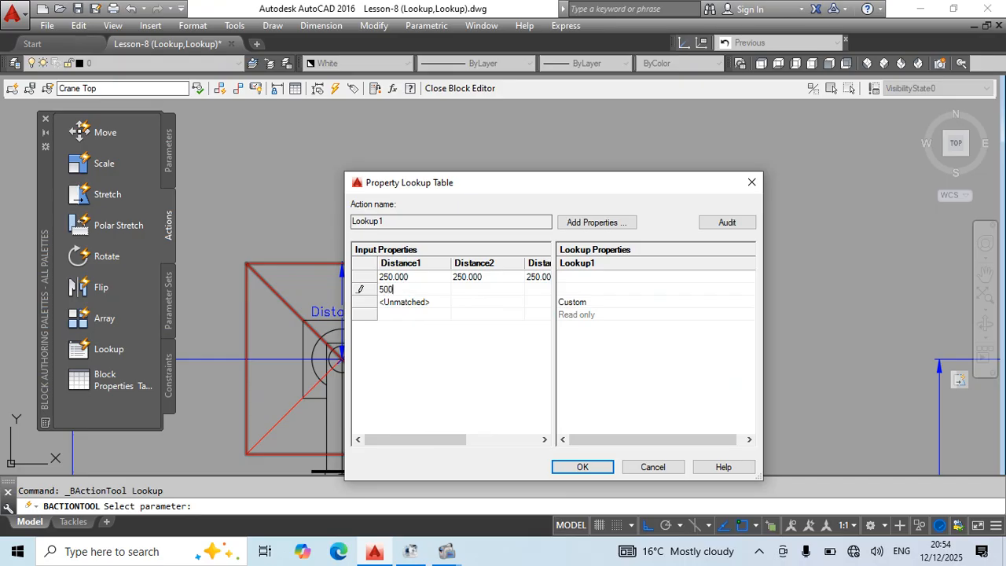
pyautogui.press('Tab')
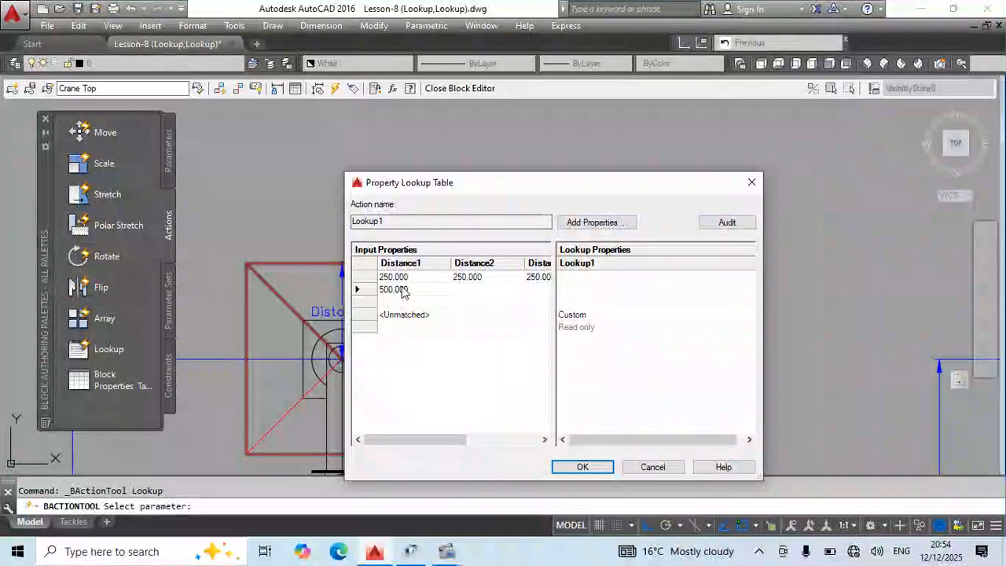
pyautogui.write('500')
pyautogui.press('Tab')
pyautogui.write('5')
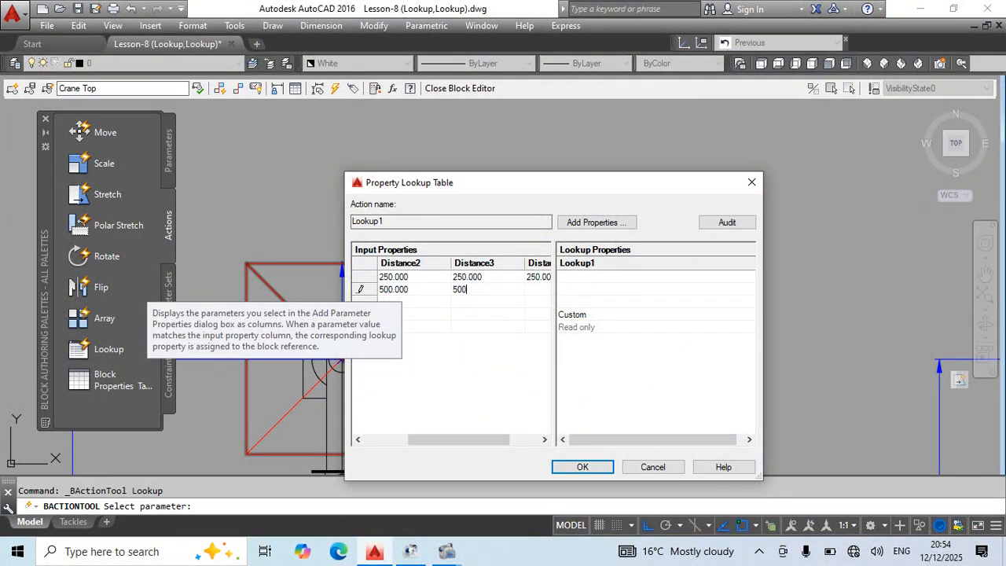
pyautogui.press('Tab')
pyautogui.write('500')
pyautogui.press('Tab')
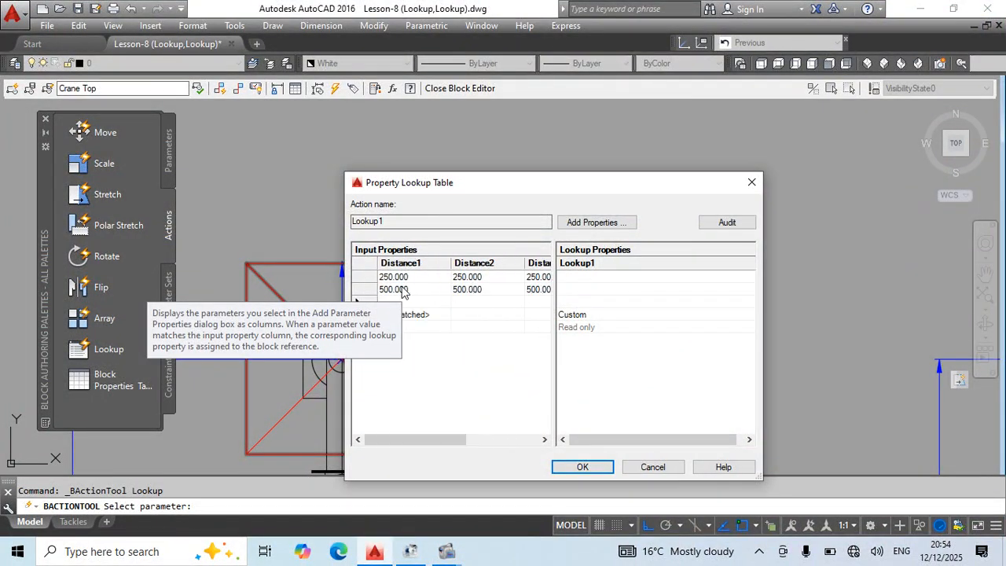
# Fill the third lookup row with 750 for Distance1 through Distance4.
pyautogui.write('750')
pyautogui.press('Tab')
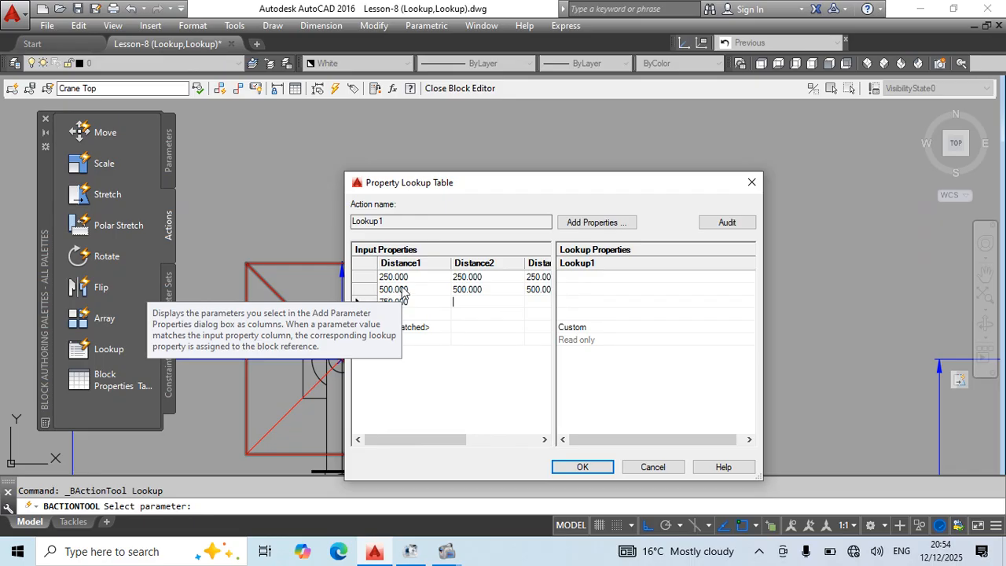
pyautogui.write('750')
pyautogui.press('Tab')
pyautogui.write('750')
pyautogui.press('Tab')
pyautogui.write('75')
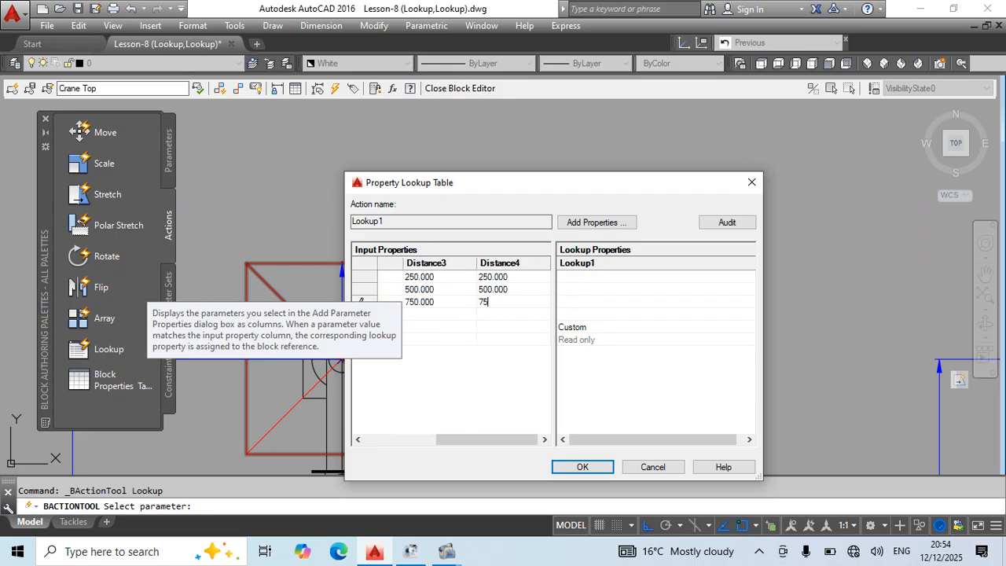
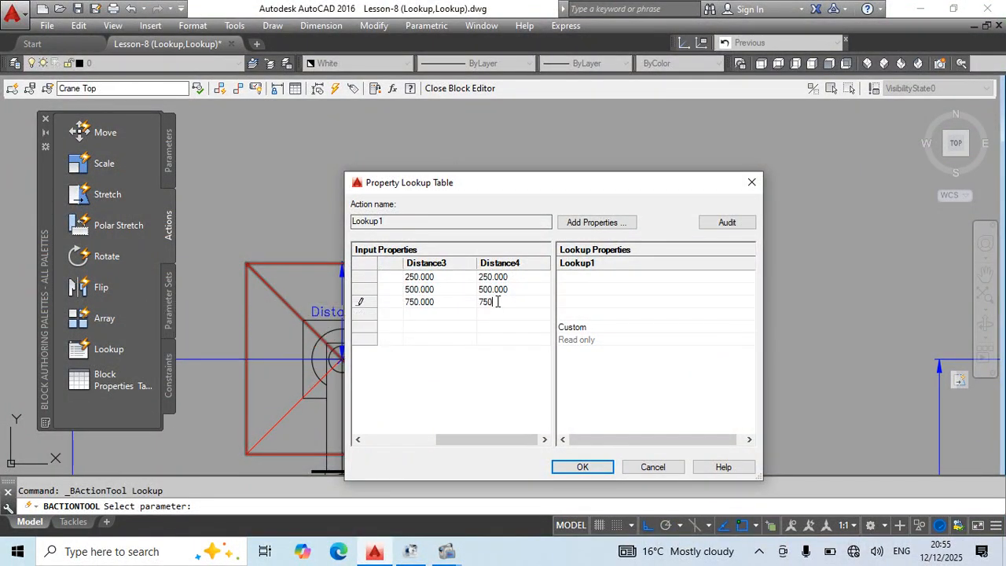
# Fill the fourth lookup row with 1000 for Distance1, Distance2, Distance3 and Distance4.
pyautogui.press('Tab')
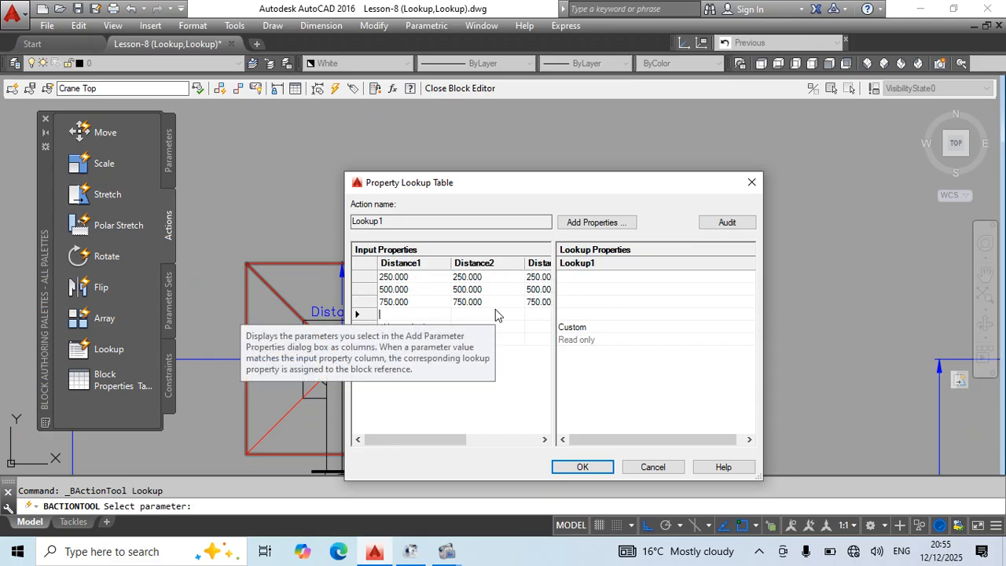
pyautogui.write('1000')
pyautogui.press('Tab')
pyautogui.write('1')
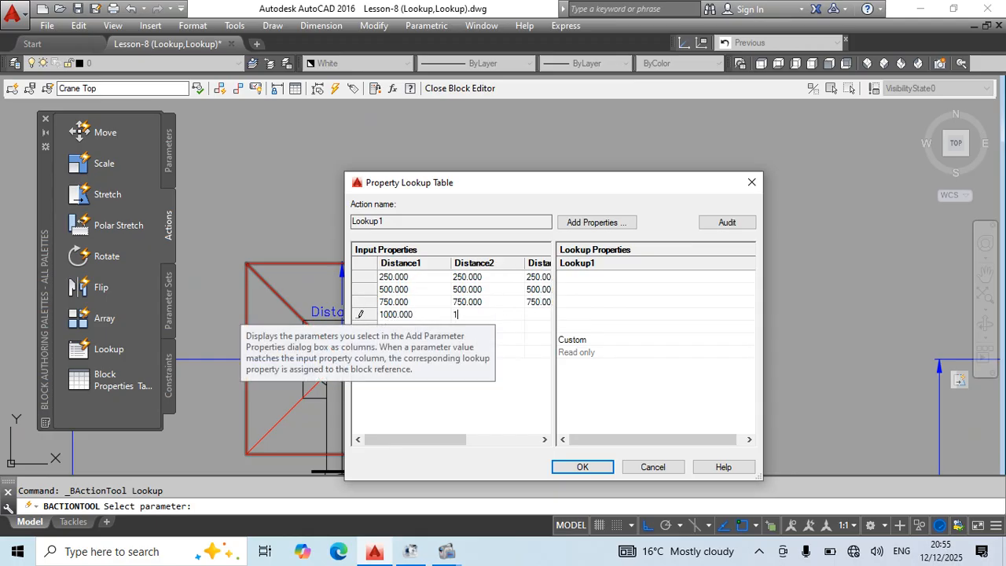
pyautogui.write('000')
pyautogui.press('Tab')
pyautogui.write('1000')
pyautogui.press('Tab')
pyautogui.write('1')
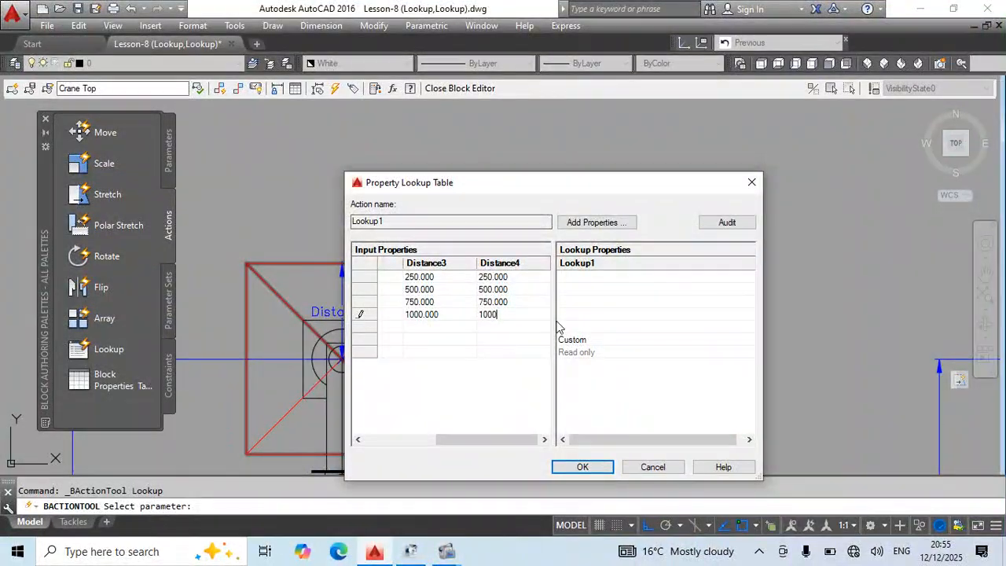
# Label the first row of the Lookup1 column "Outrigger Pads 0.5m".
pyautogui.click(587, 277)
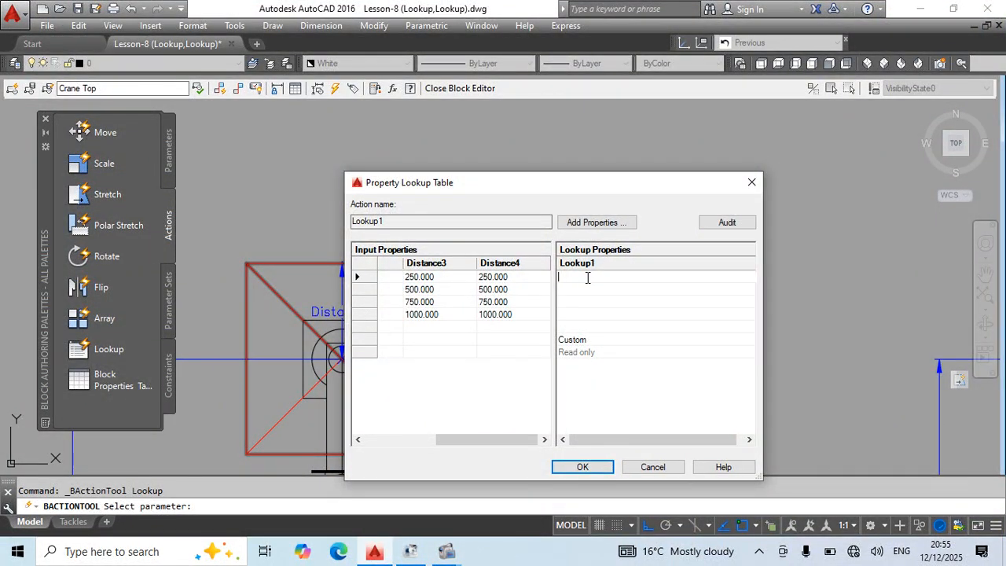
pyautogui.write('Outri')
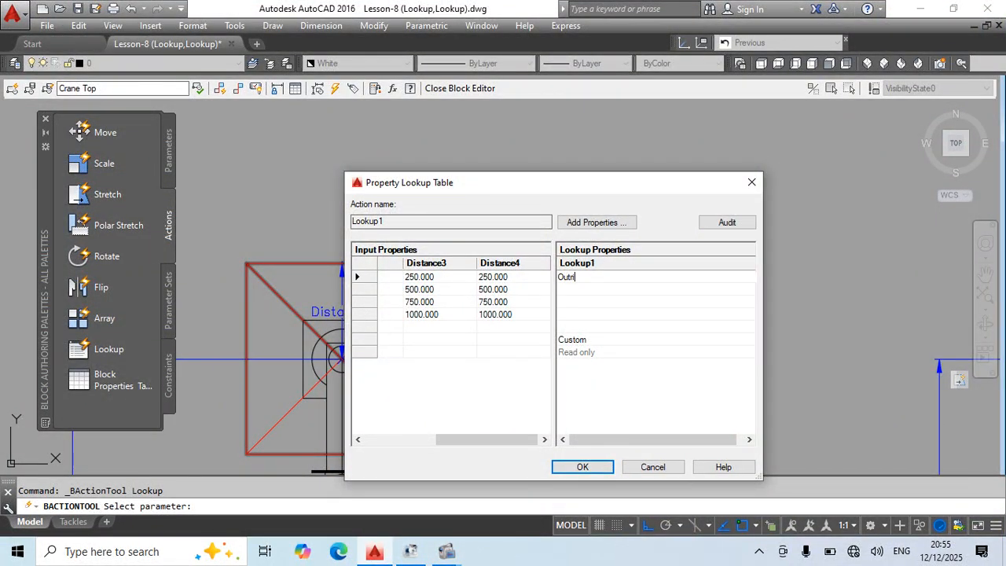
pyautogui.write('gger Pads')
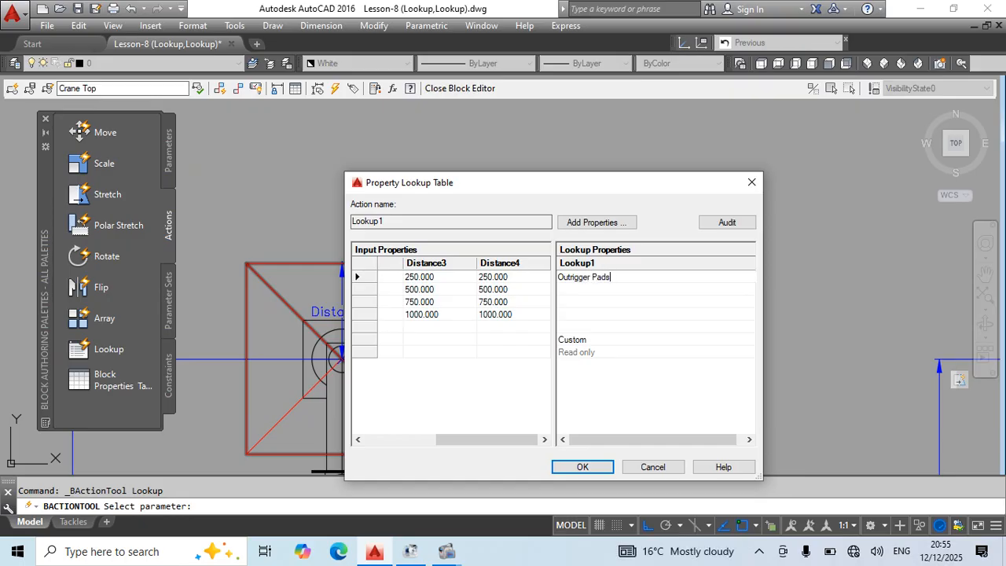
pyautogui.press('BackSpace')
pyautogui.write('s')
# Copy the "Outrigger Pads 0.5m" label into the second, third and fourth rows of the Lookup1 column.
pyautogui.moveTo(634, 275); pyautogui.dragTo(562, 281)
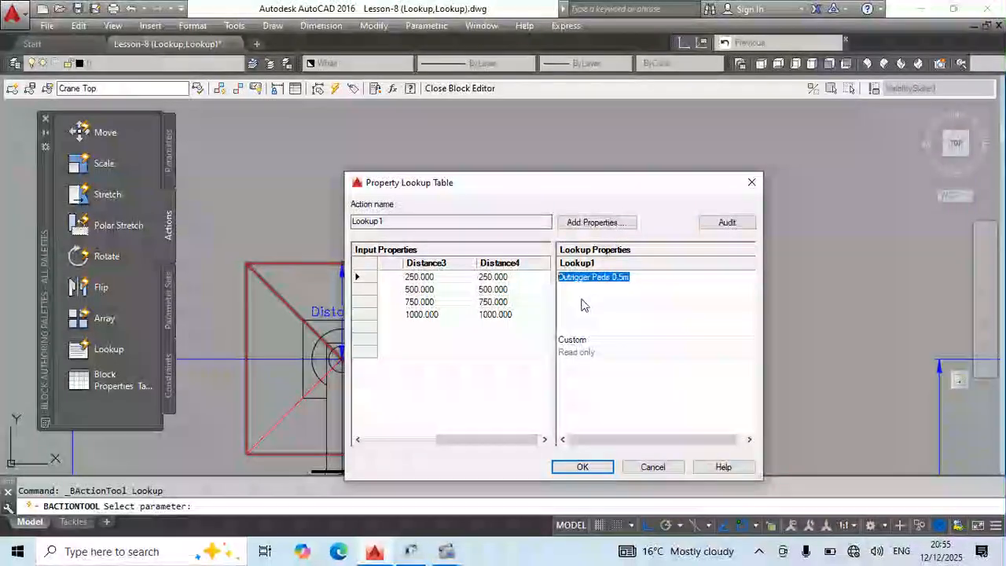
pyautogui.click(576, 288)
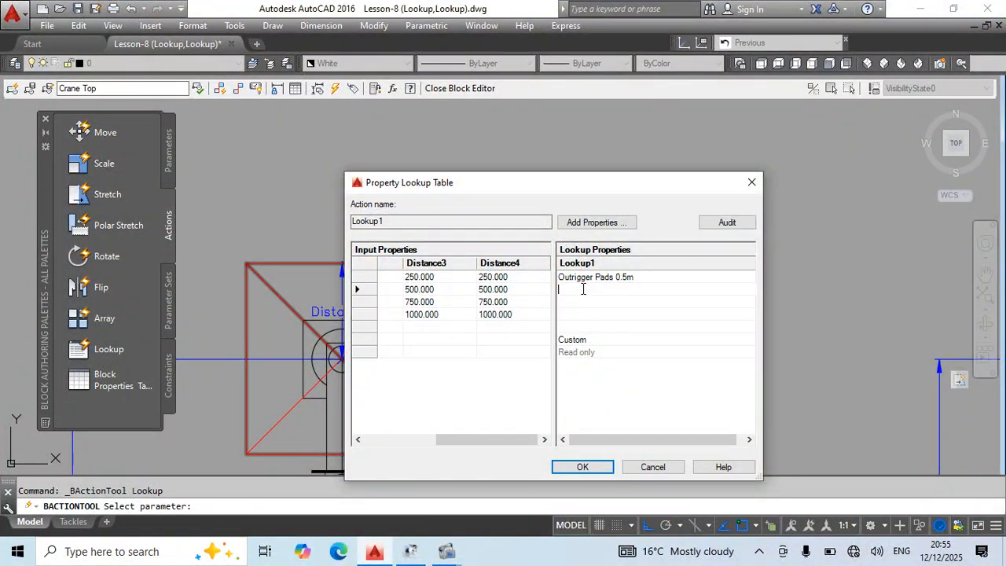
pyautogui.click(638, 277)
pyautogui.hotkey('ctrl', 'c')
pyautogui.moveTo(640, 275); pyautogui.dragTo(571, 280)
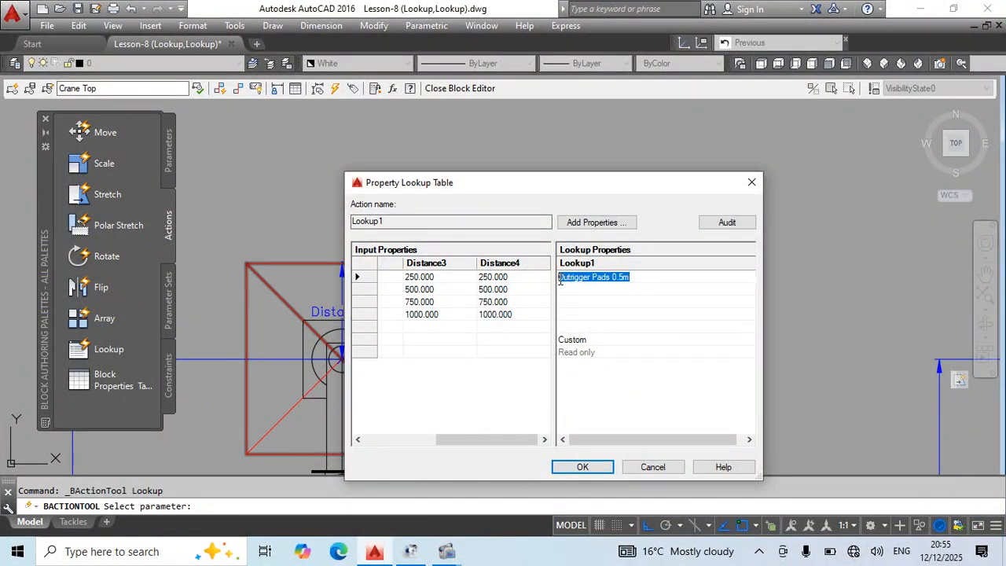
pyautogui.click(603, 287)
pyautogui.hotkey('ctrl', 'v')
pyautogui.click(591, 302)
pyautogui.hotkey('ctrl', 'v')
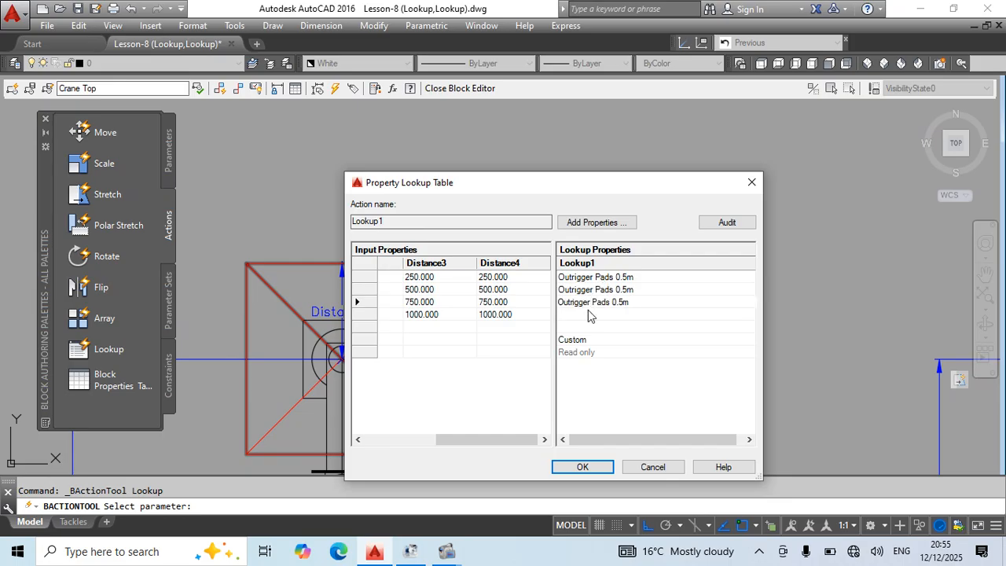
pyautogui.hotkey('ctrl', 'v')
# Change the sizes in the second, third and fourth row labels to 1.0m, 1.5m and 2m, and accept the lookup table.
pyautogui.click(597, 289)
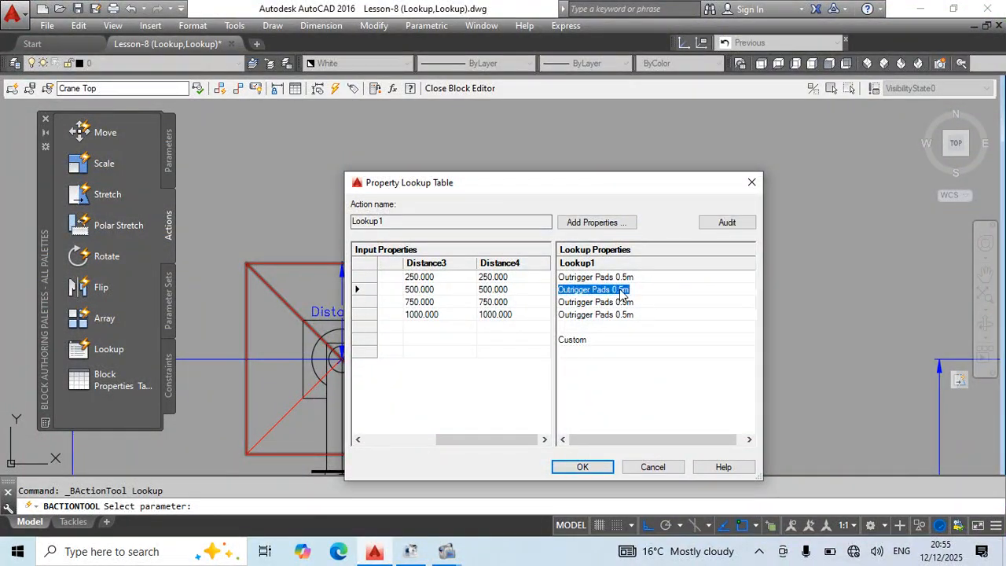
pyautogui.moveTo(612, 290); pyautogui.dragTo(621, 291)
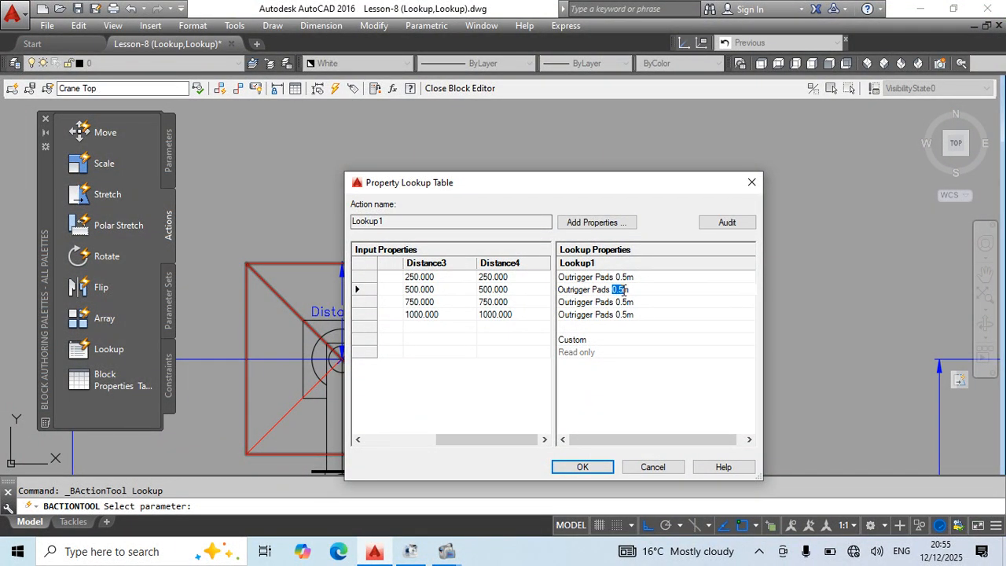
pyautogui.write('0')
pyautogui.click(620, 304)
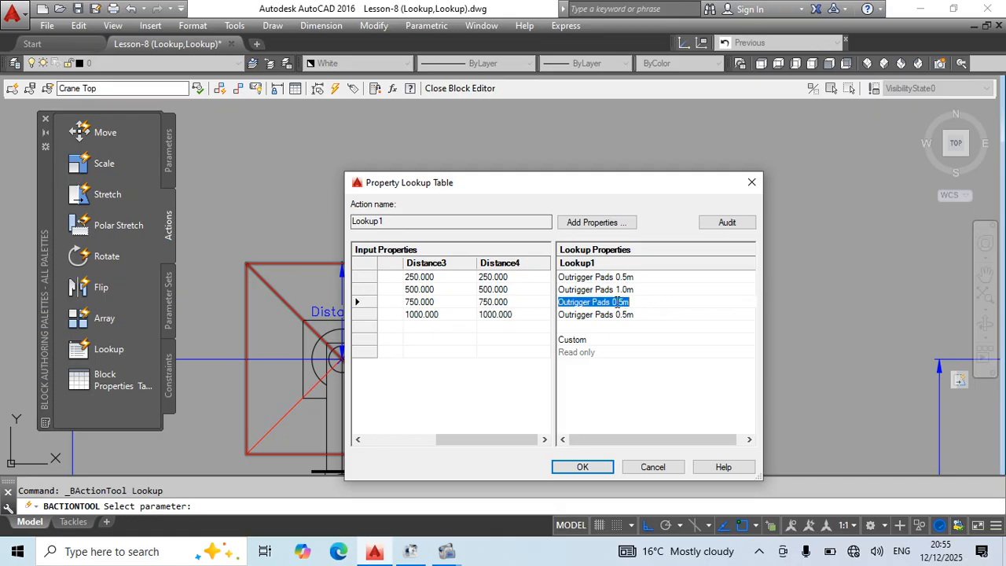
pyautogui.moveTo(612, 303); pyautogui.dragTo(618, 304)
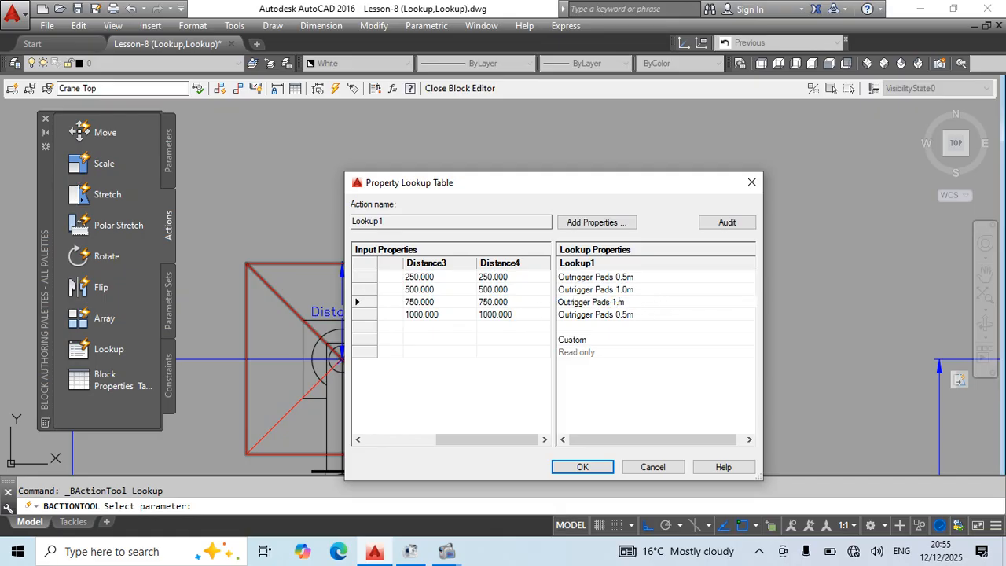
pyautogui.click(616, 315)
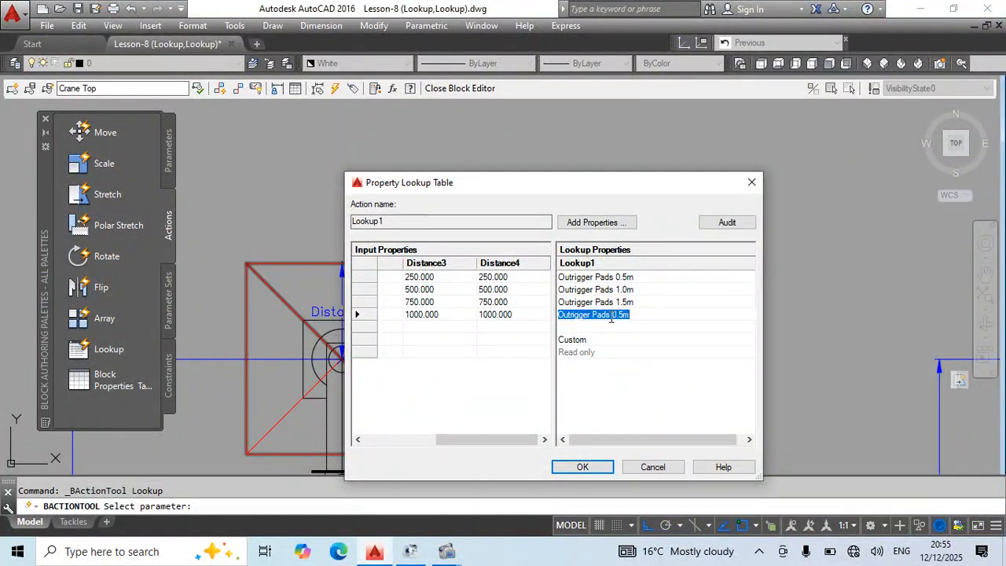
pyautogui.moveTo(612, 315); pyautogui.dragTo(620, 316)
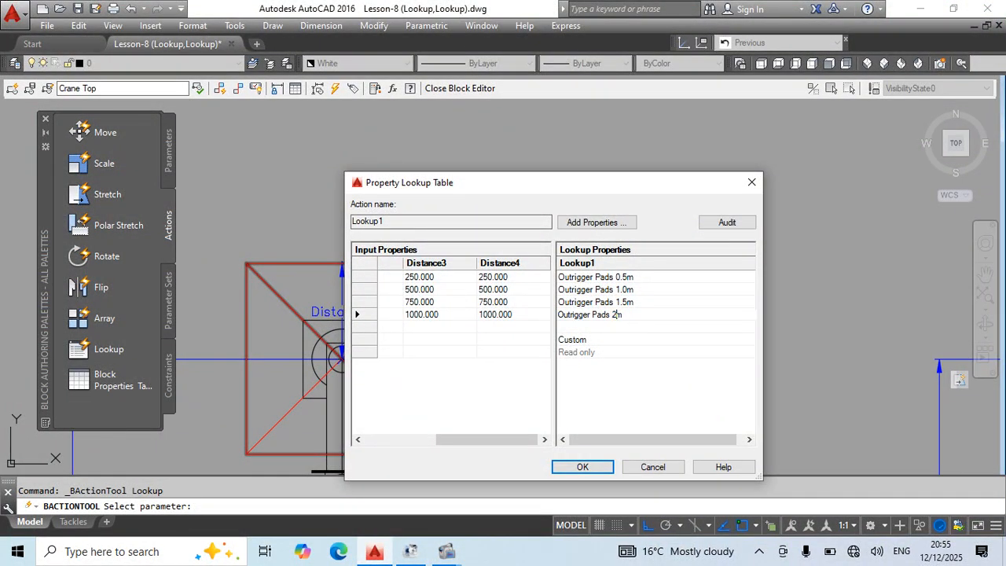
pyautogui.click(598, 468)
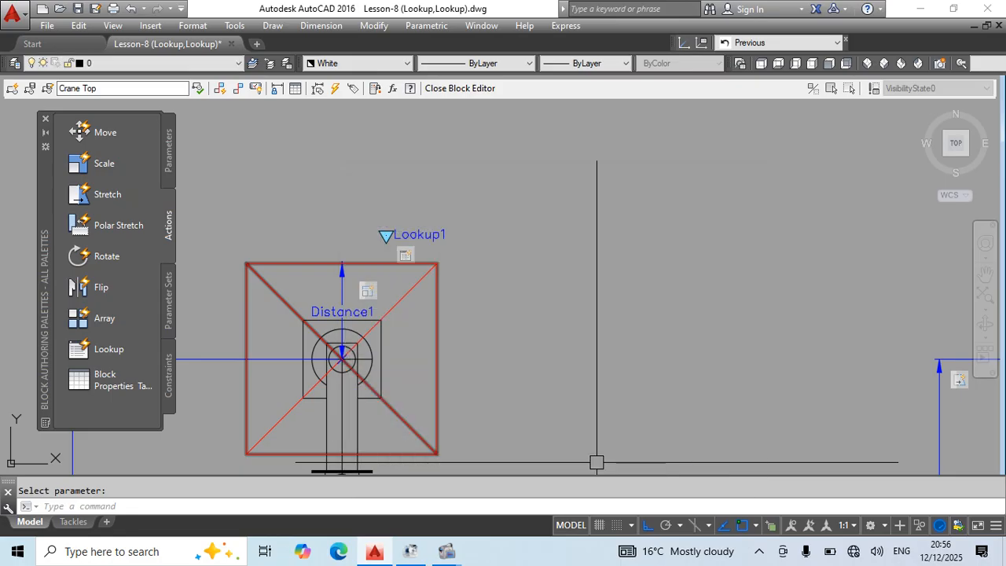
# Close the block editor and set the crane block's lookup to Outrigger Pads 0.5m.
pyautogui.write('BC')
pyautogui.press('Return')
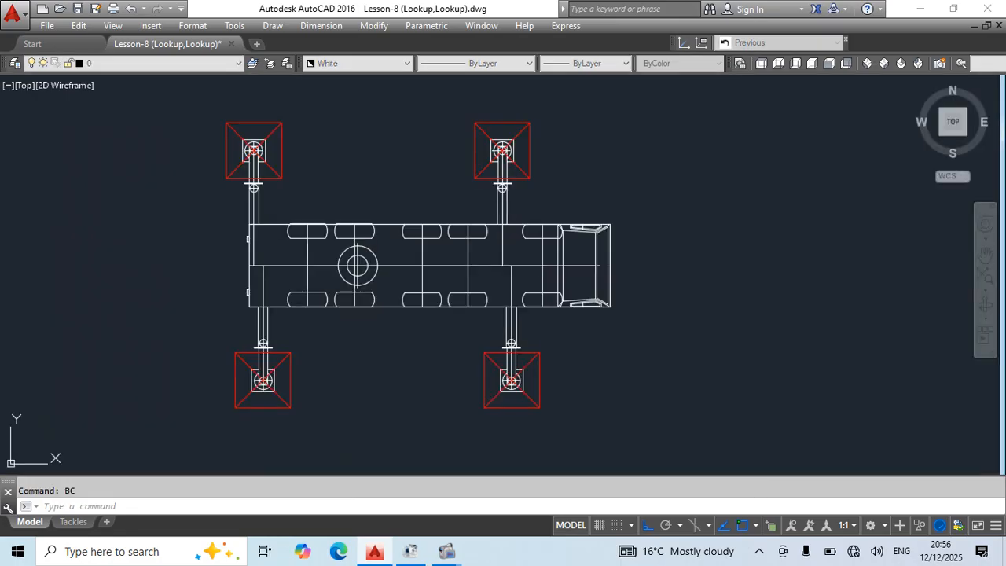
pyautogui.scroll(-4, 518, 294)
pyautogui.click(532, 299)
pyautogui.scroll(2, 456, 236)
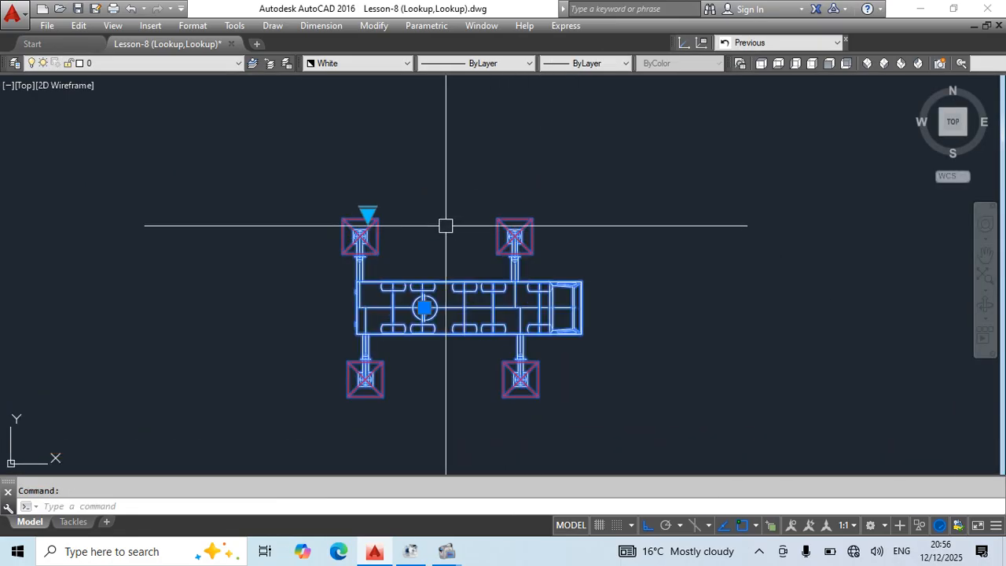
pyautogui.click(363, 214)
pyautogui.click(406, 222)
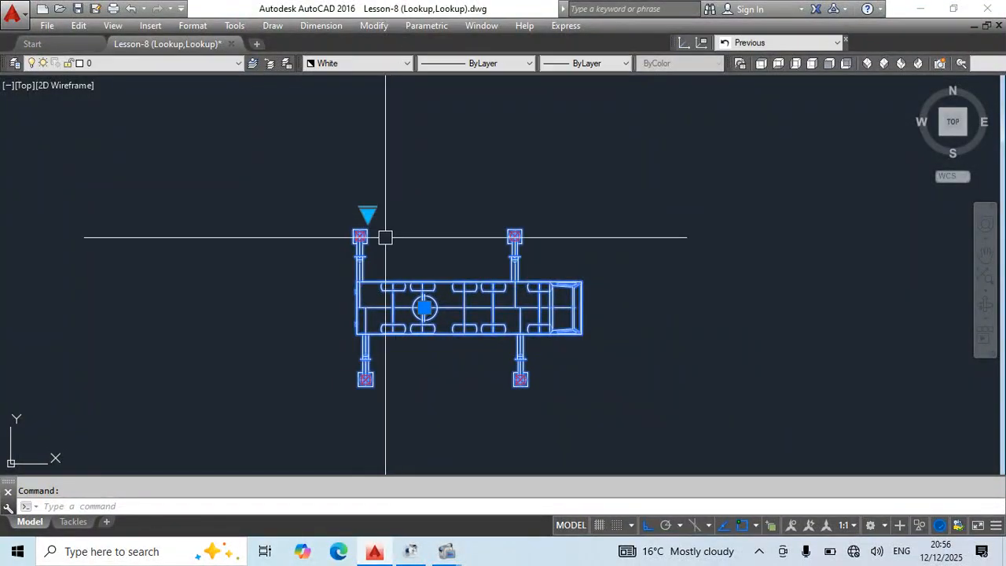
# Test the crane block's remaining pad sizes by switching its lookup to 1.0m, 1.5m and finally 2m.
pyautogui.click(367, 213)
pyautogui.click(389, 239)
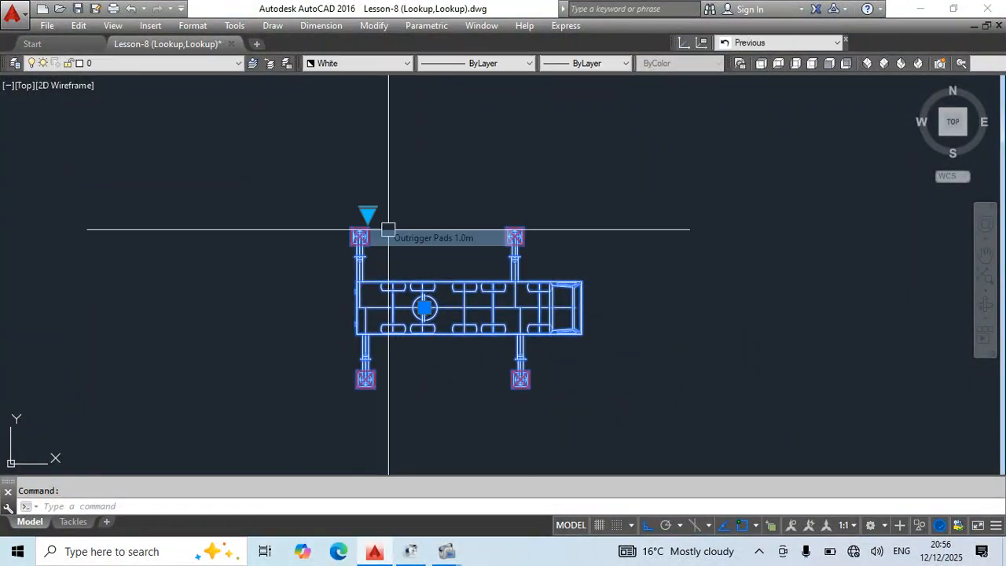
pyautogui.click(367, 213)
pyautogui.click(405, 258)
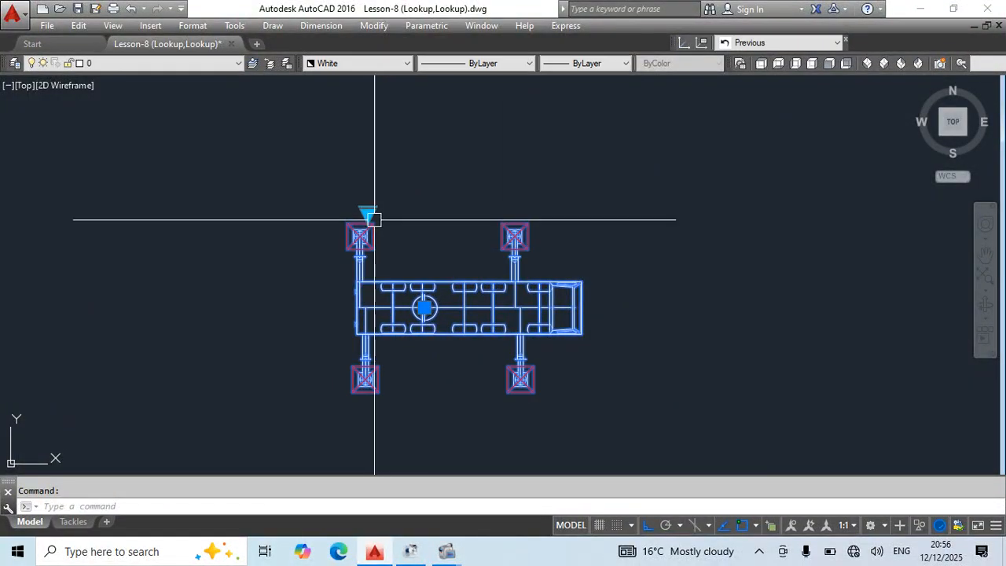
pyautogui.click(367, 213)
pyautogui.click(417, 271)
# Measure the side length of the upper front outrigger pad with a linear dimension, without placing the dimension.
pyautogui.scroll(5, 534, 241)
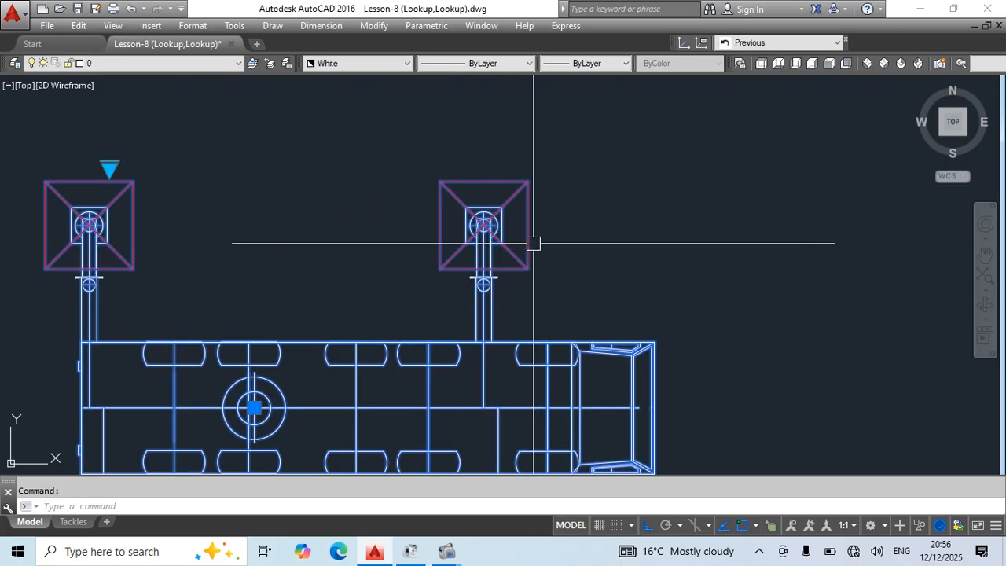
pyautogui.write('DIMLIN')
pyautogui.press('Return')
pyautogui.click(528, 181)
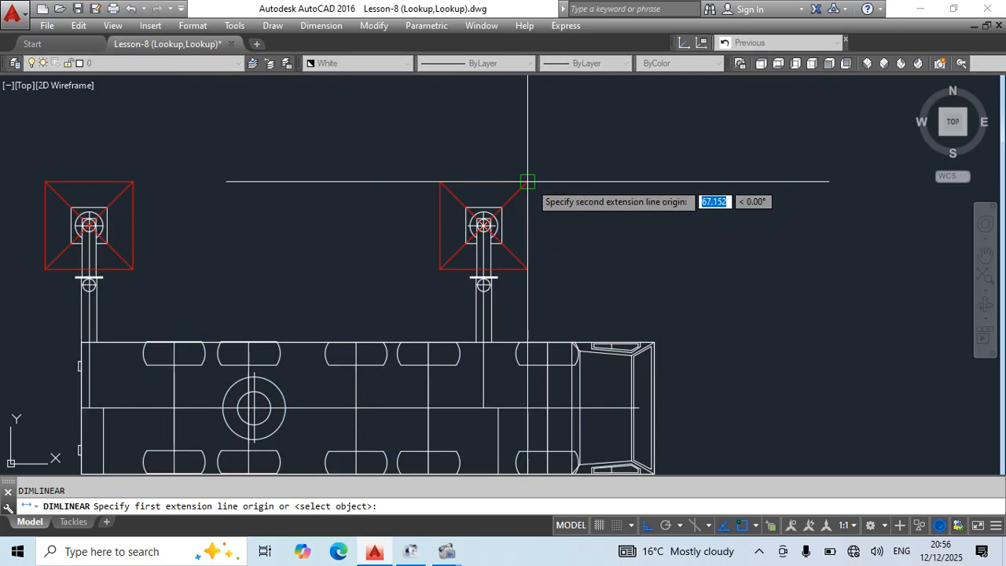
pyautogui.click(528, 270)
pyautogui.press('Escape')
pyautogui.scroll(-4, 579, 272)
# Reopen the Crane Top block for editing.
pyautogui.click(528, 244)
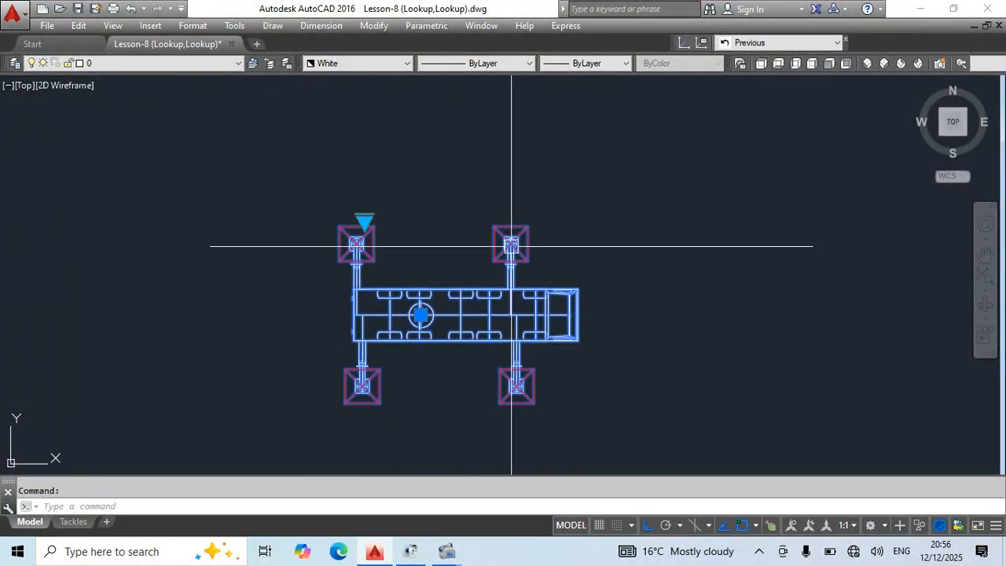
pyautogui.doubleClick(501, 294)
pyautogui.click(498, 371)
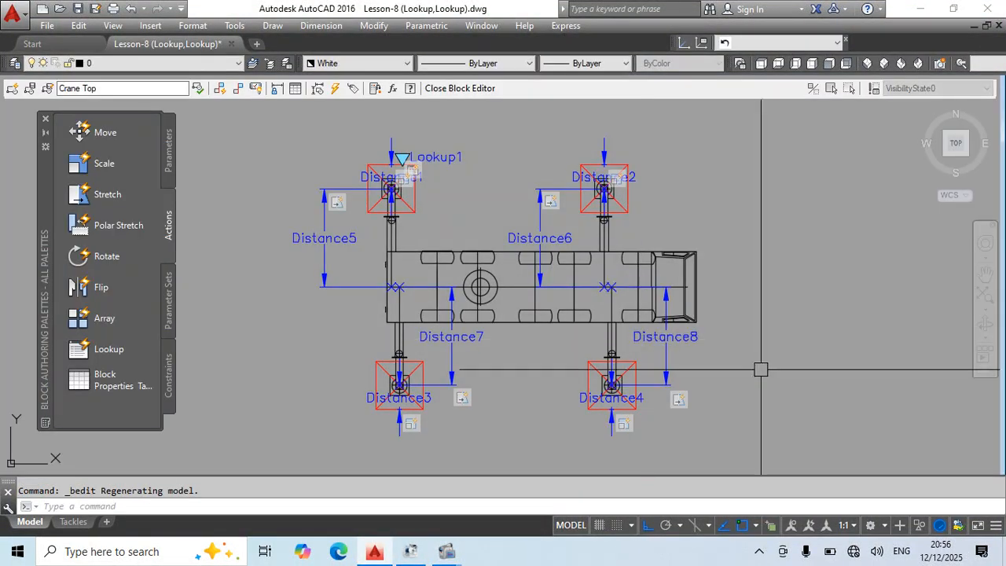
# Draw a horizontal reference line forward from the midpoint of the crane cab's front edge.
pyautogui.moveTo(642, 353); pyautogui.dragTo(581, 361, button='middle')
pyautogui.write('l')
pyautogui.press('Return')
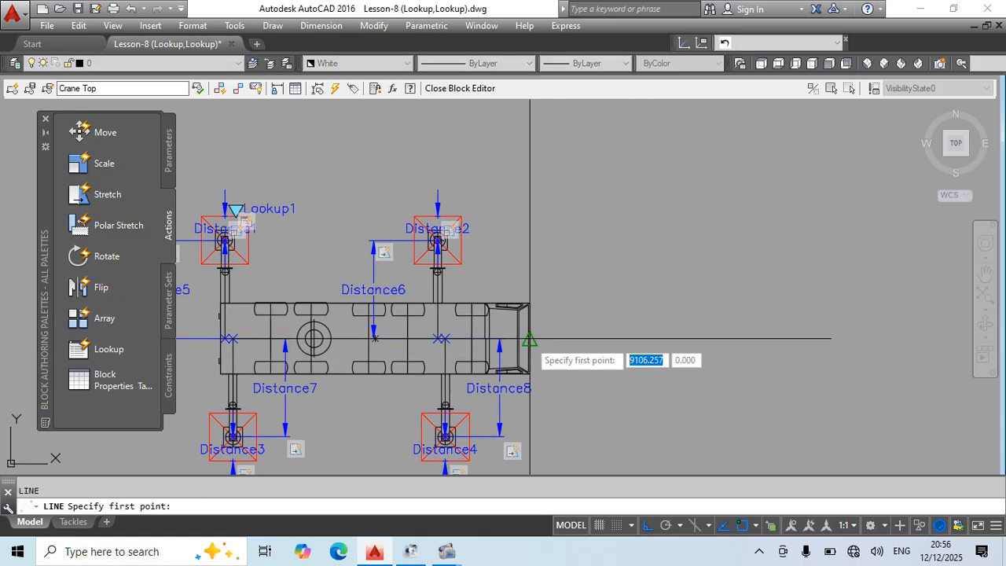
pyautogui.click(525, 340)
pyautogui.click(709, 348)
pyautogui.press('Escape')
# Offset the horizontal reference line 3250 toward the upper outriggers.
pyautogui.write('o')
pyautogui.press('Return')
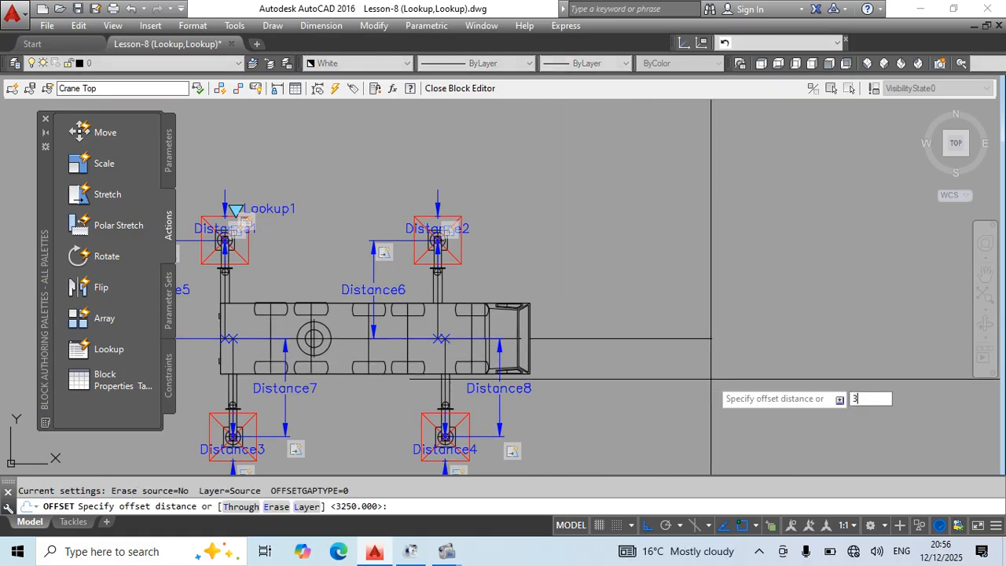
pyautogui.write('3250')
pyautogui.press('Return')
pyautogui.click(668, 339)
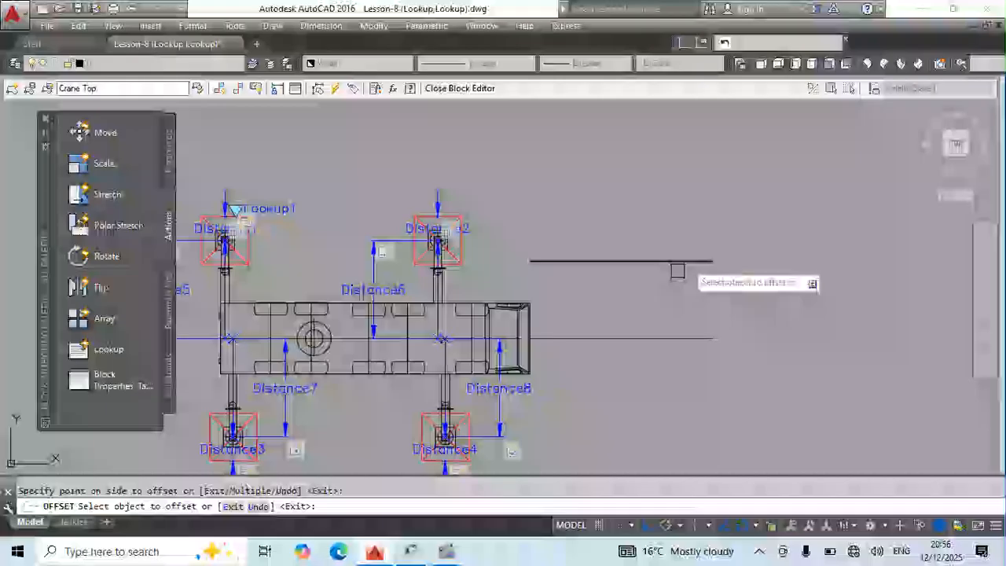
pyautogui.click(580, 266)
pyautogui.press('Escape')
# Stretch the cab-side end of the offset line across the crane to beyond the rear outriggers.
pyautogui.click(530, 261)
pyautogui.scroll(-2, 690, 270)
pyautogui.click(372, 290)
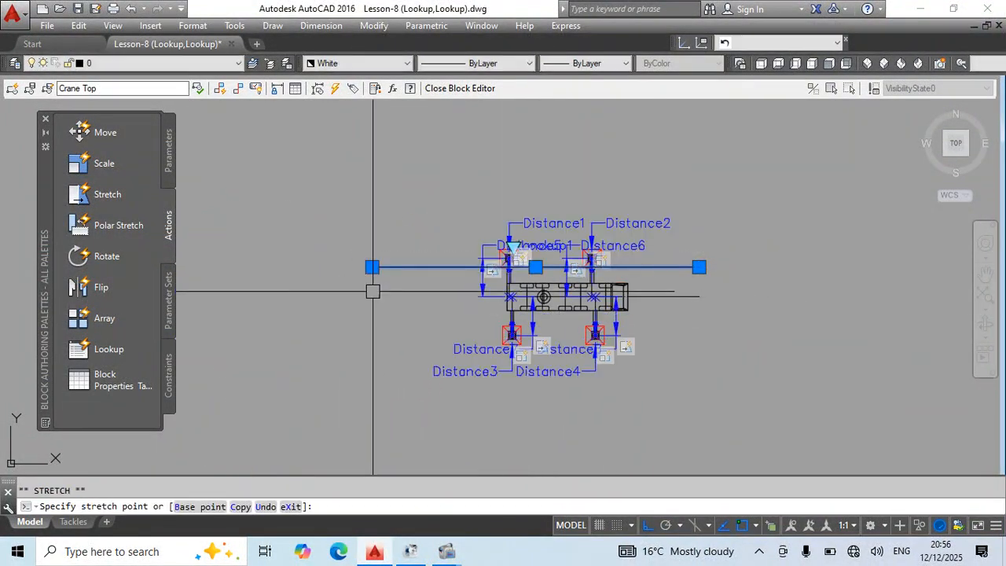
pyautogui.press('Escape')
# Erase the offset line and the horizontal reference line in front of the cab.
pyautogui.scroll(4, 621, 281)
pyautogui.click(743, 227)
pyautogui.click(712, 263)
pyautogui.write('e')
pyautogui.press('Return')
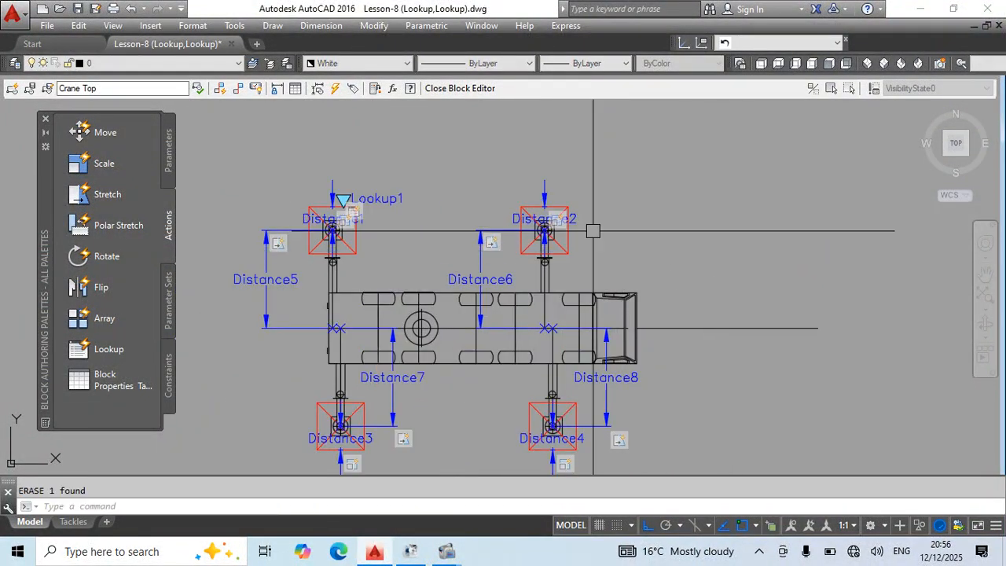
pyautogui.scroll(-2, 594, 229)
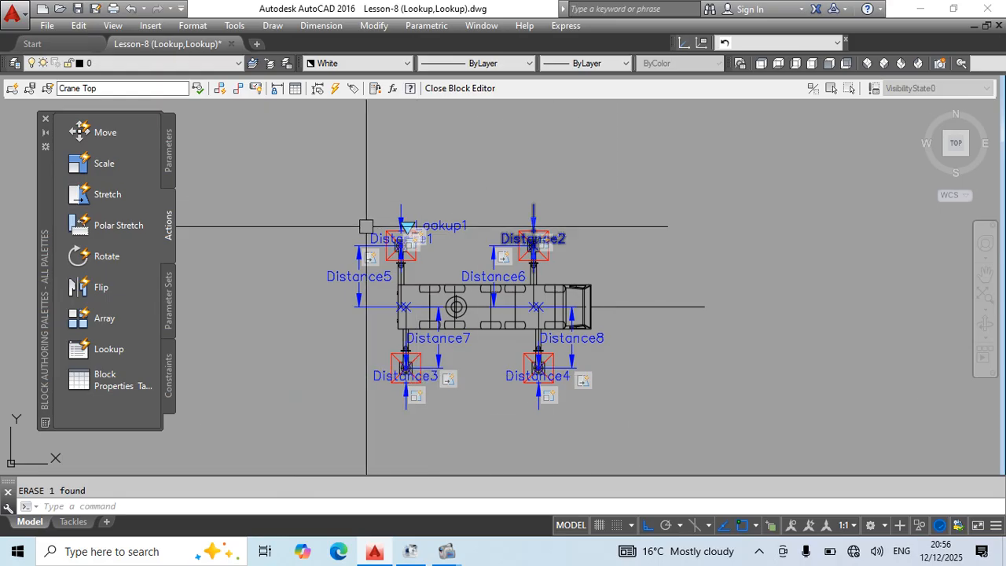
pyautogui.click(685, 291)
pyautogui.click(675, 315)
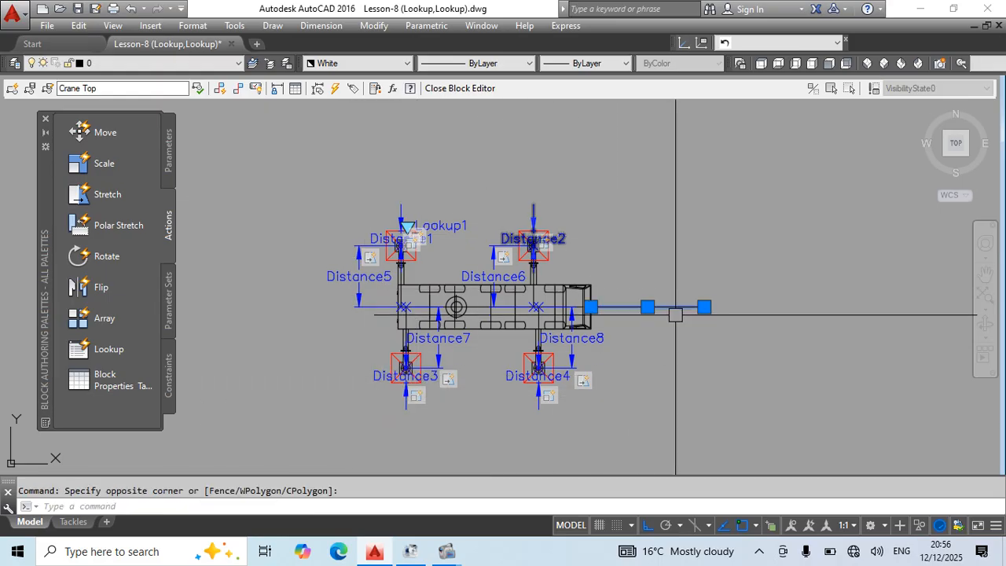
pyautogui.write('e')
pyautogui.press('Return')
# Save the Crane Top block changes.
pyautogui.hotkey('ctrl', 's')
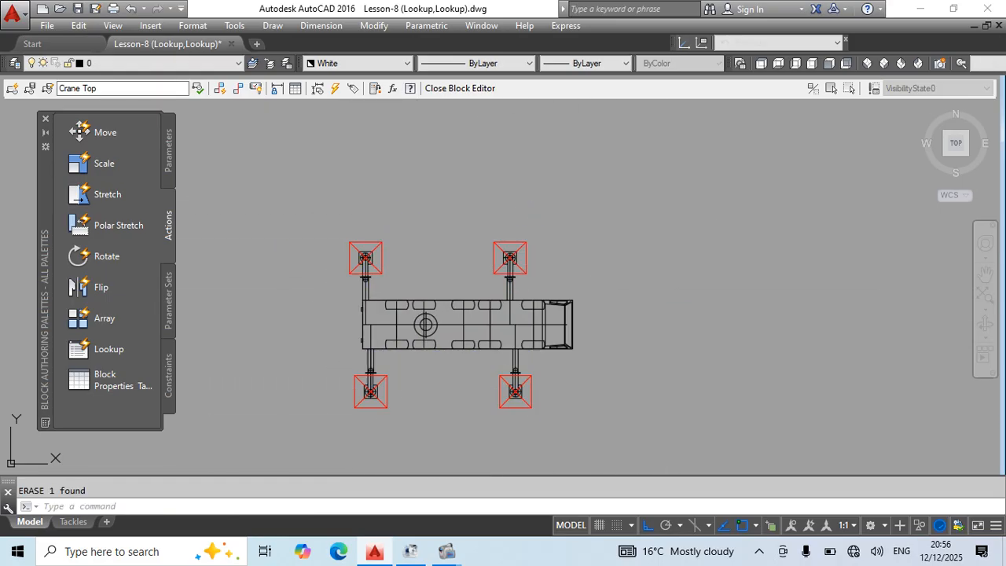
pyautogui.scroll(5, 572, 255)
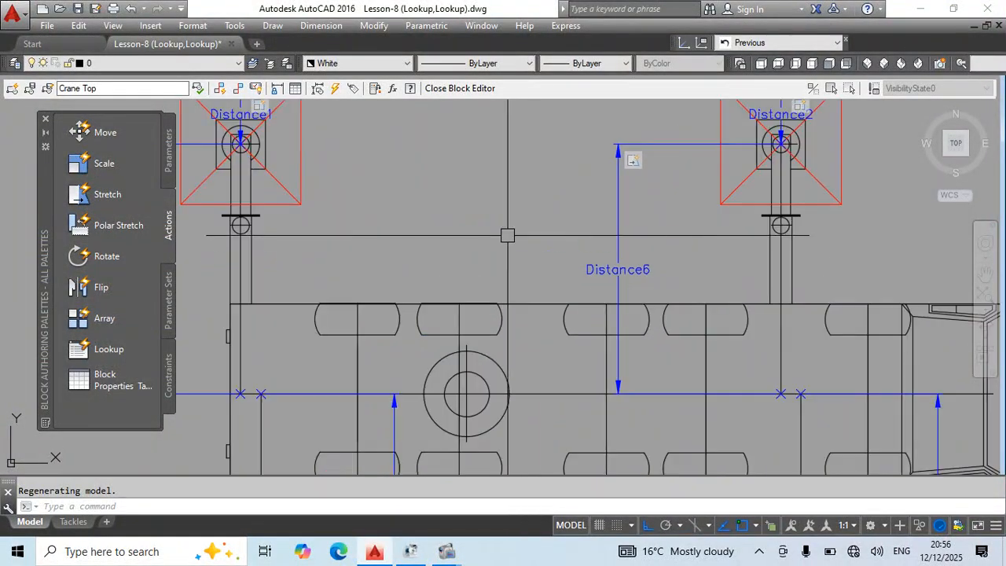
# Add a lookup parameter to the Crane Top block, between the two lower outriggers.
pyautogui.write('re')
pyautogui.press('Return')
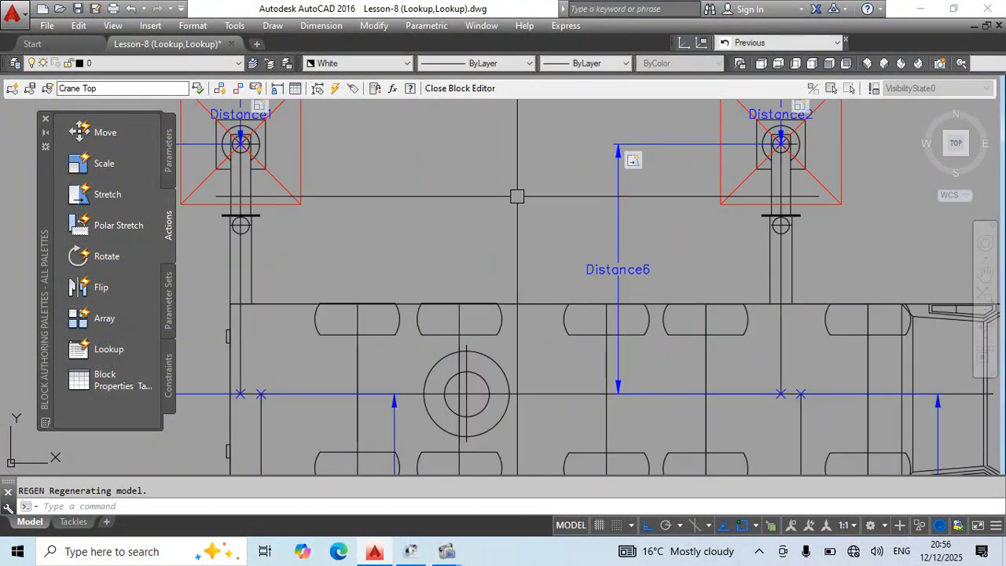
pyautogui.click(168, 147)
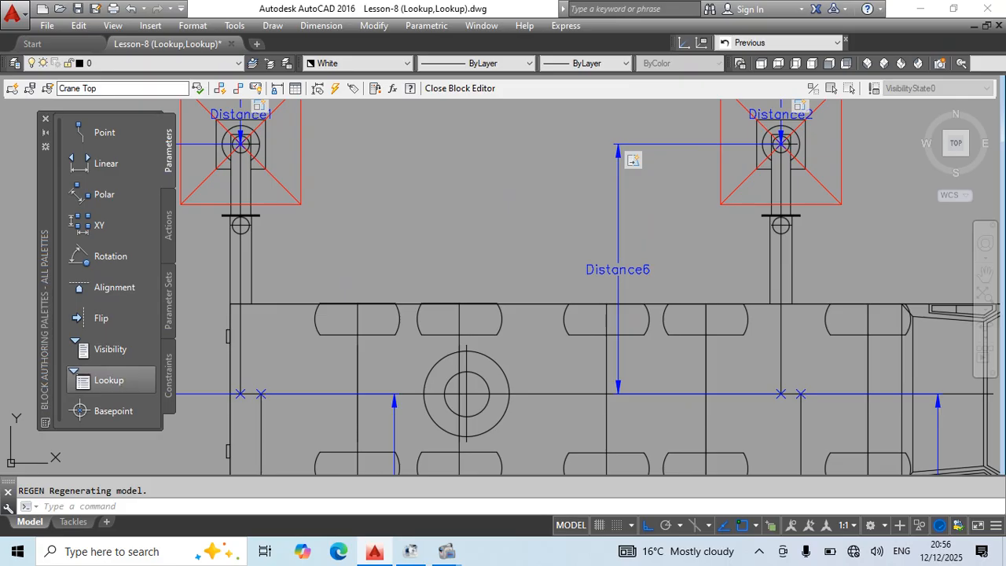
pyautogui.click(108, 380)
pyautogui.scroll(-4, 426, 227)
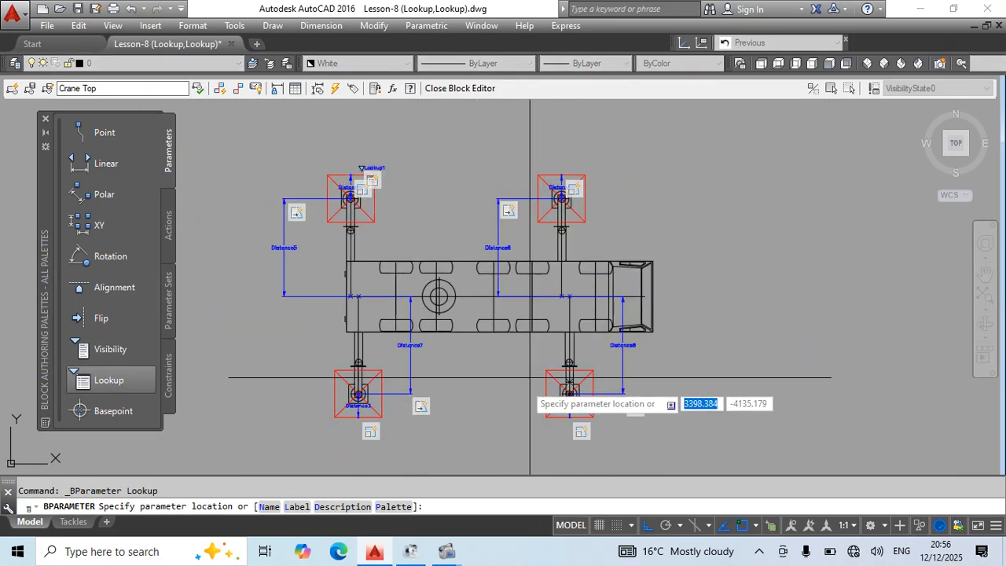
pyautogui.click(467, 392)
pyautogui.moveTo(499, 428); pyautogui.dragTo(474, 349, button='middle')
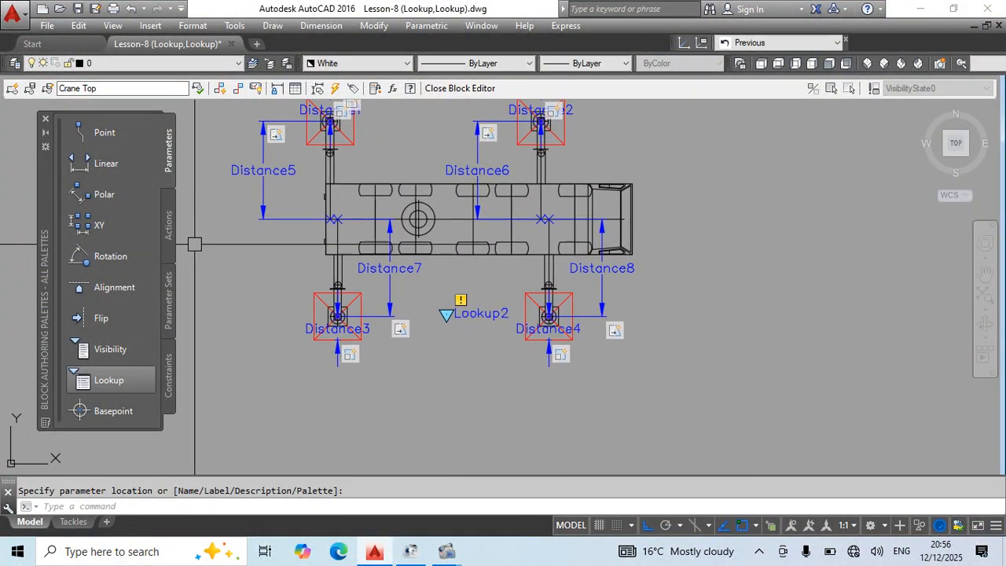
# Attach a lookup action to the Lookup2 parameter and add Distance5 to Distance8 as its input properties.
pyautogui.click(168, 226)
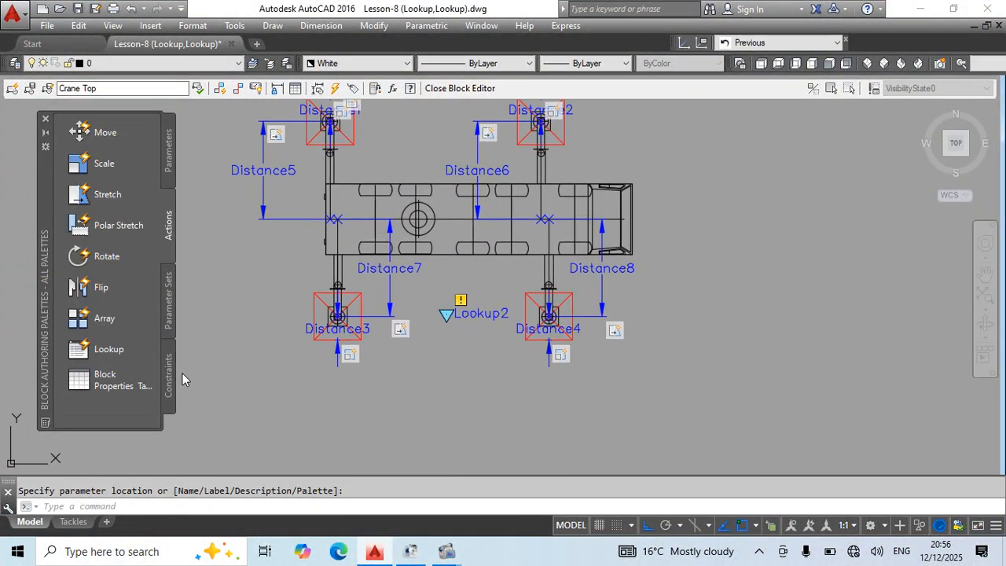
pyautogui.click(109, 349)
pyautogui.click(488, 316)
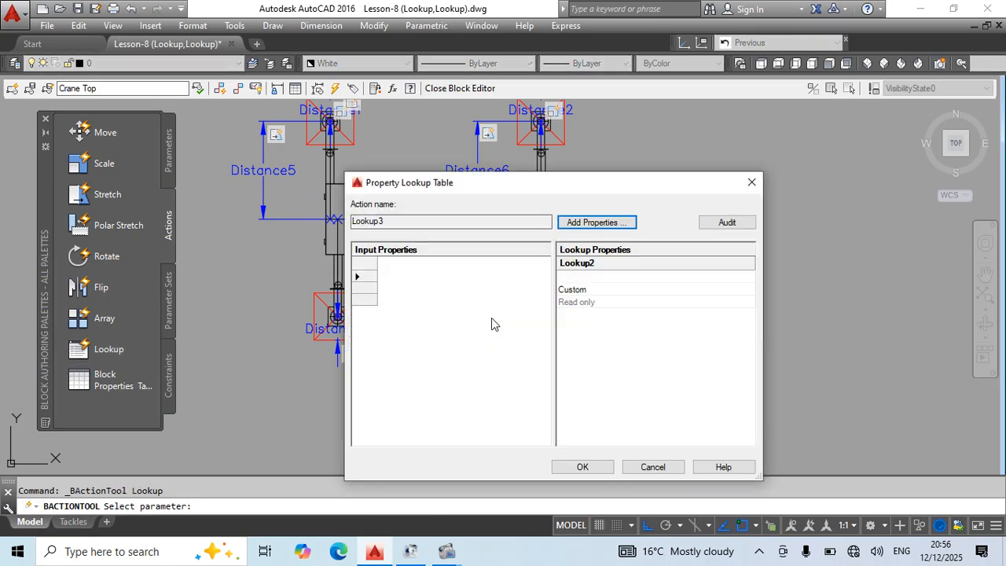
pyautogui.click(594, 223)
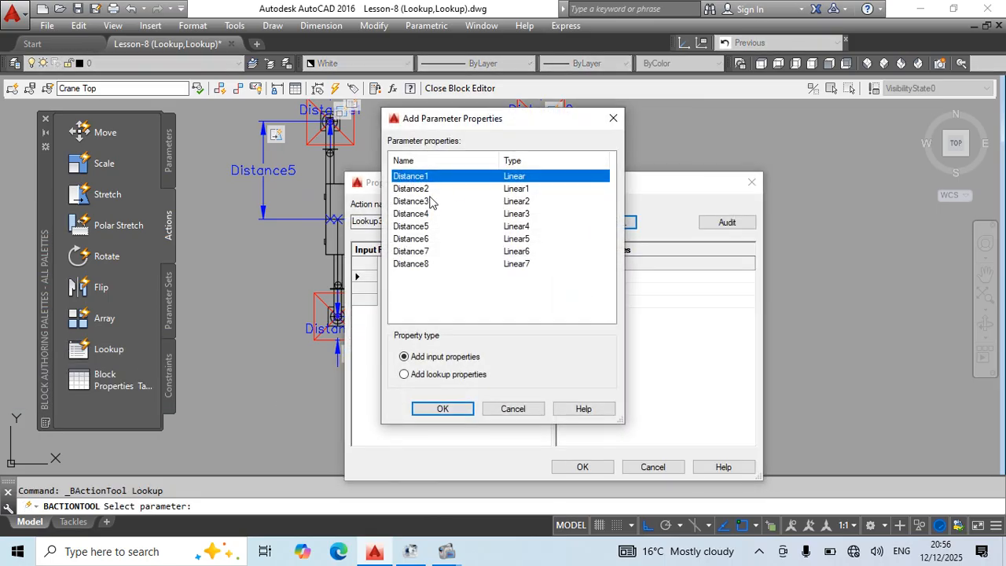
pyautogui.moveTo(422, 230); pyautogui.dragTo(418, 268)
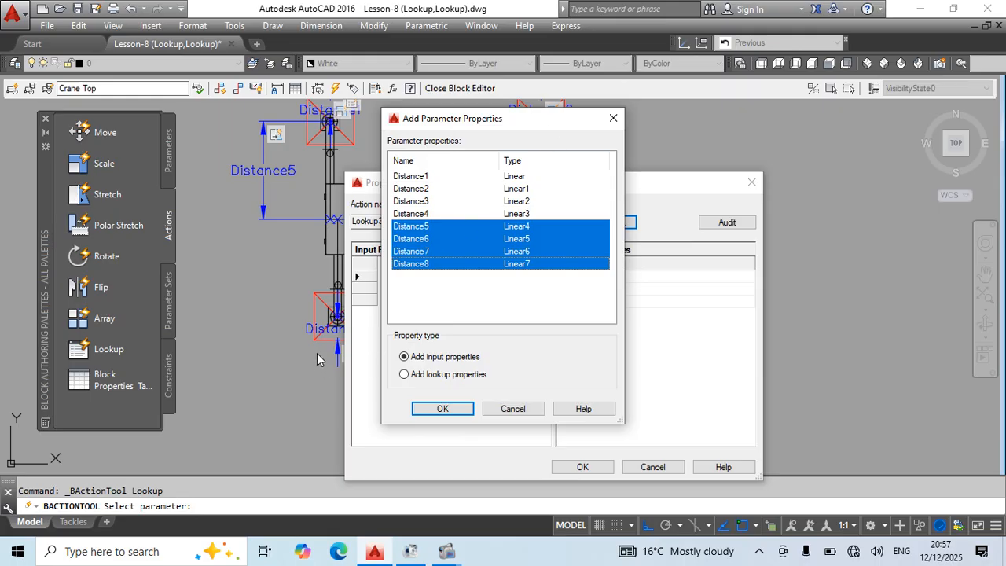
pyautogui.click(442, 409)
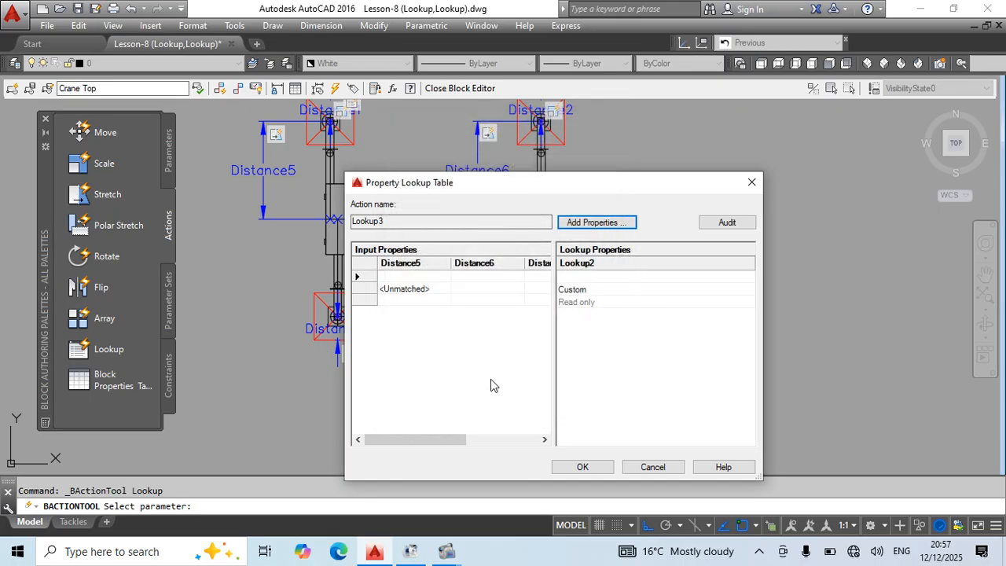
# Fill the first lookup table row with 3250 for Distance5, Distance6, Distance7 and Distance8.
pyautogui.click(400, 277)
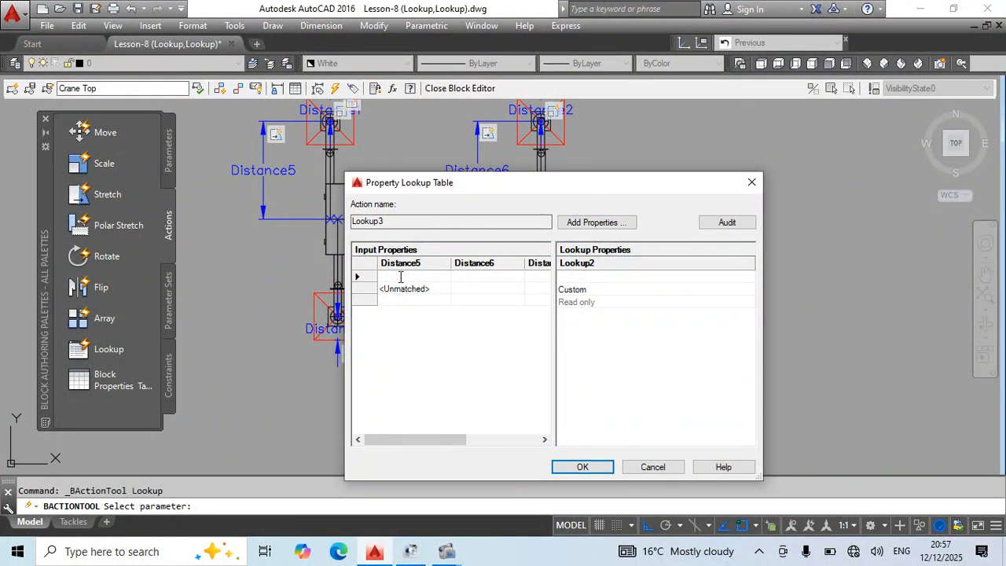
pyautogui.write('3250')
pyautogui.press('Tab')
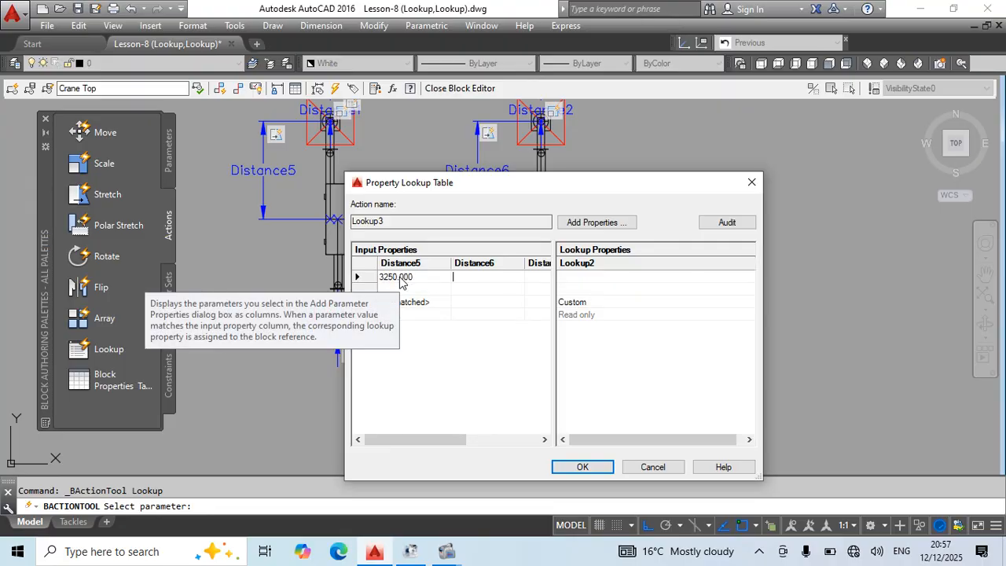
pyautogui.write('3250')
pyautogui.press('Tab')
pyautogui.write('3')
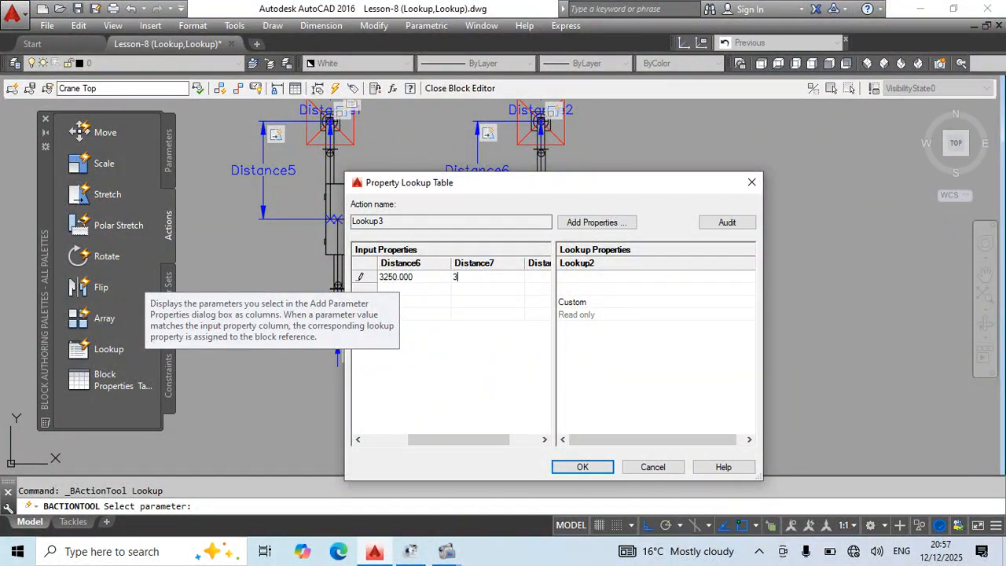
pyautogui.write('250')
pyautogui.press('Tab')
pyautogui.write('3250')
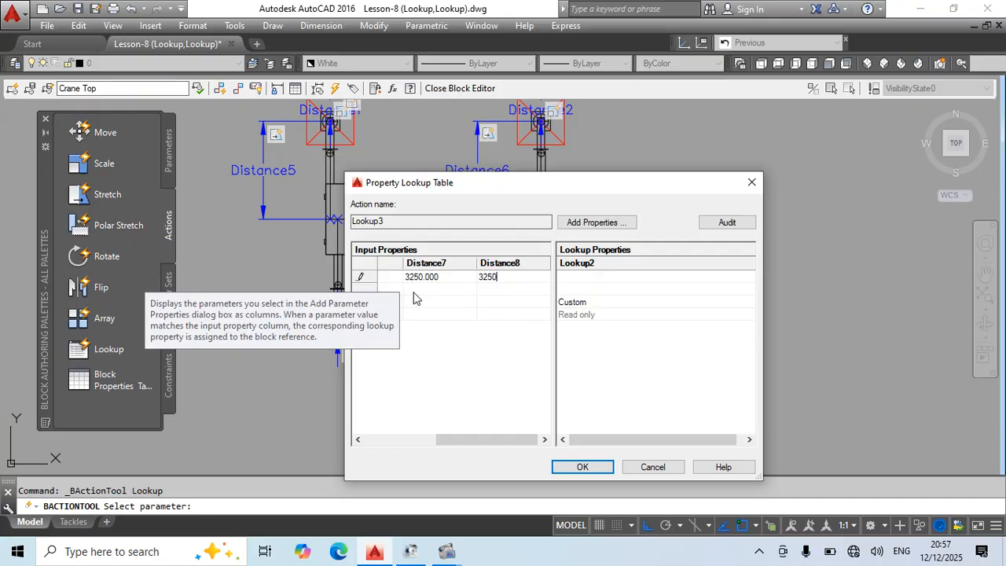
pyautogui.press('Tab')
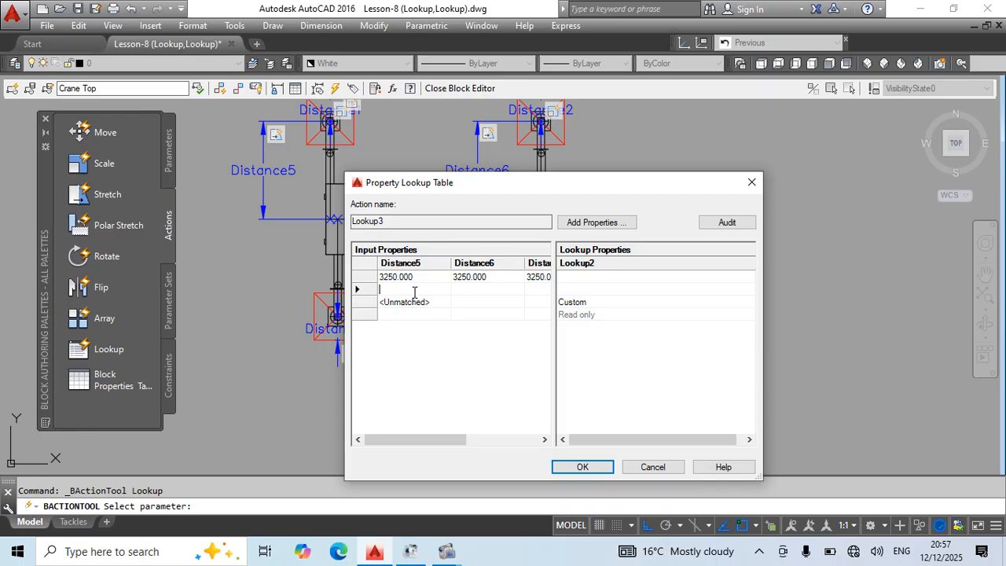
# Fill the second lookup table row with 4250 for Distance5, Distance6, Distance7 and Distance8.
pyautogui.write('4250')
pyautogui.press('Tab')
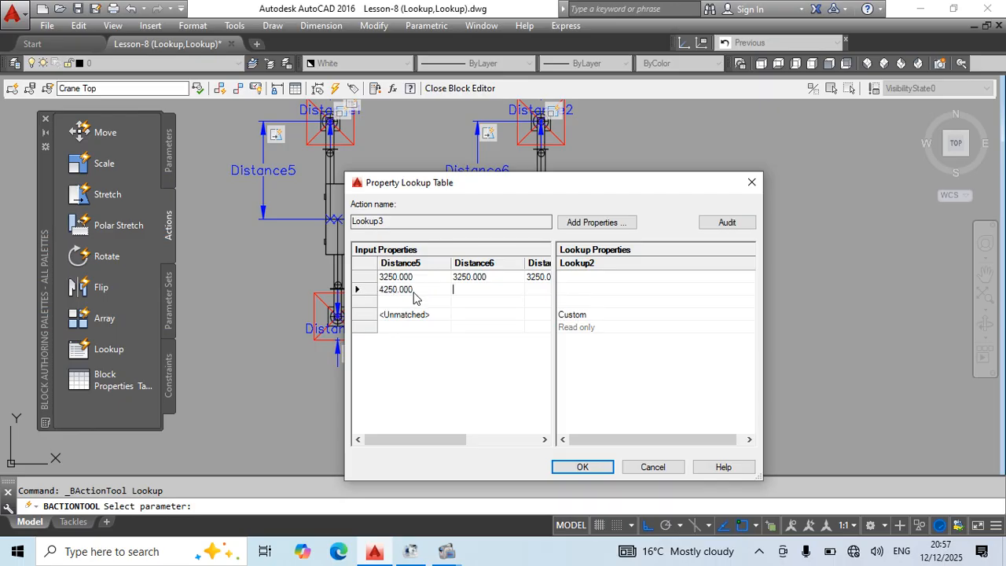
pyautogui.write('4')
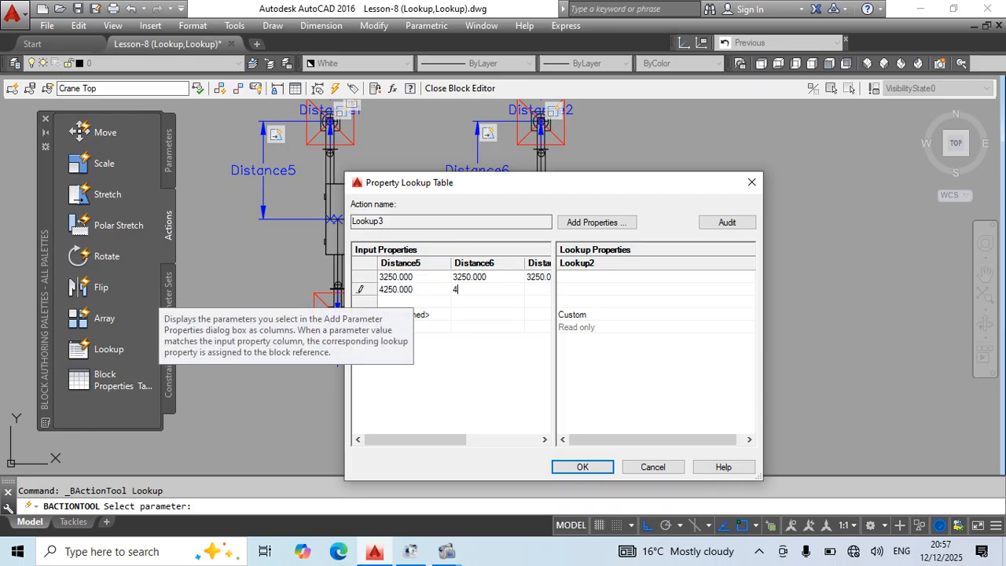
pyautogui.write('50250')
pyautogui.press('Tab')
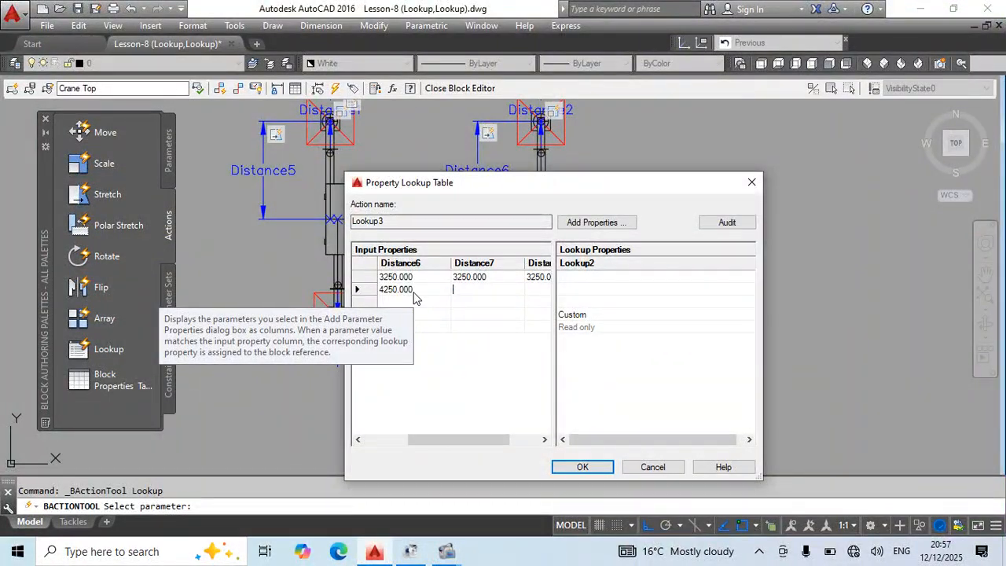
pyautogui.write('4250')
pyautogui.press('Tab')
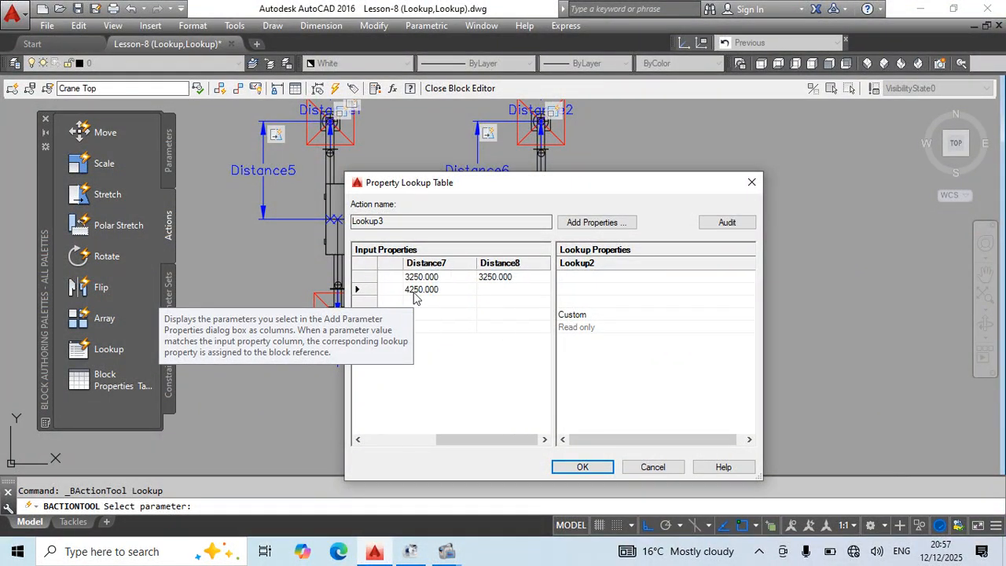
pyautogui.write('4250')
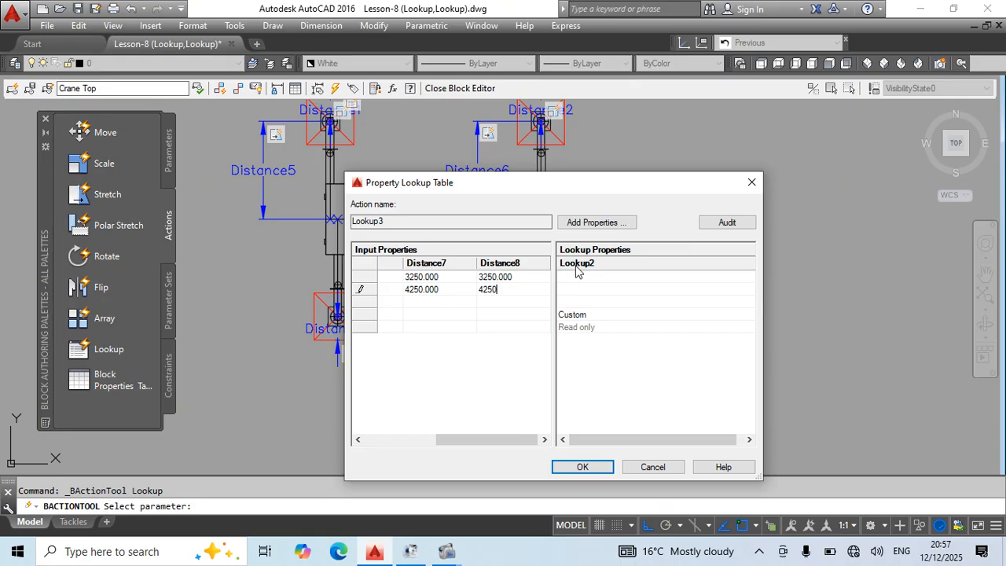
# Label the 3250 row "Outrigger Wide 6.5m" in the Lookup2 column.
pyautogui.click(586, 276)
pyautogui.write('Outrigger Wide 6.5m')
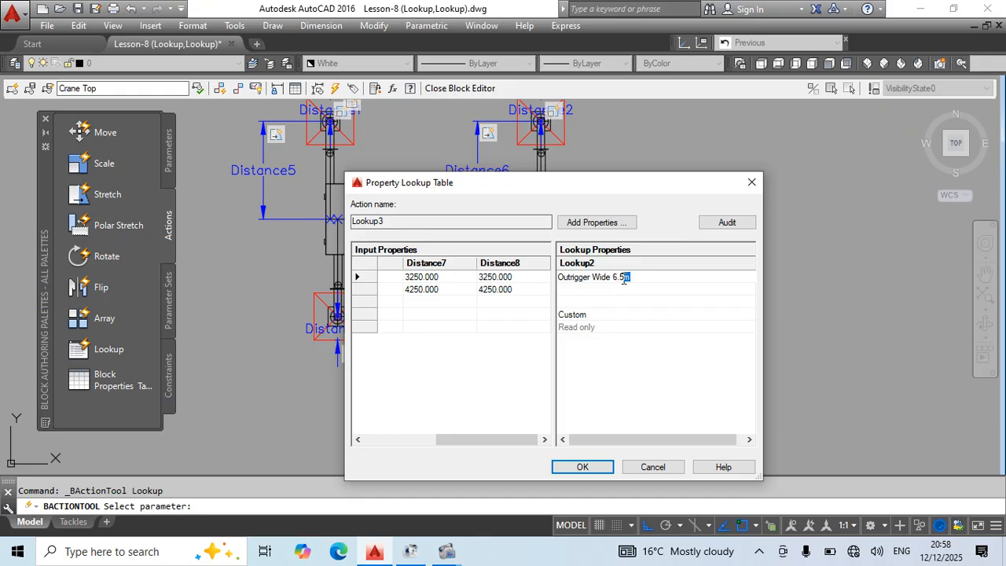
# Label the 4250 row "Outrigger Wide 8.5m", allow reverse lookup for Lookup2 and accept the lookup table.
pyautogui.moveTo(624, 280); pyautogui.dragTo(559, 286)
pyautogui.click(586, 289)
pyautogui.click(640, 277)
pyautogui.hotkey('ctrl', 'c')
pyautogui.moveTo(638, 277); pyautogui.dragTo(568, 283)
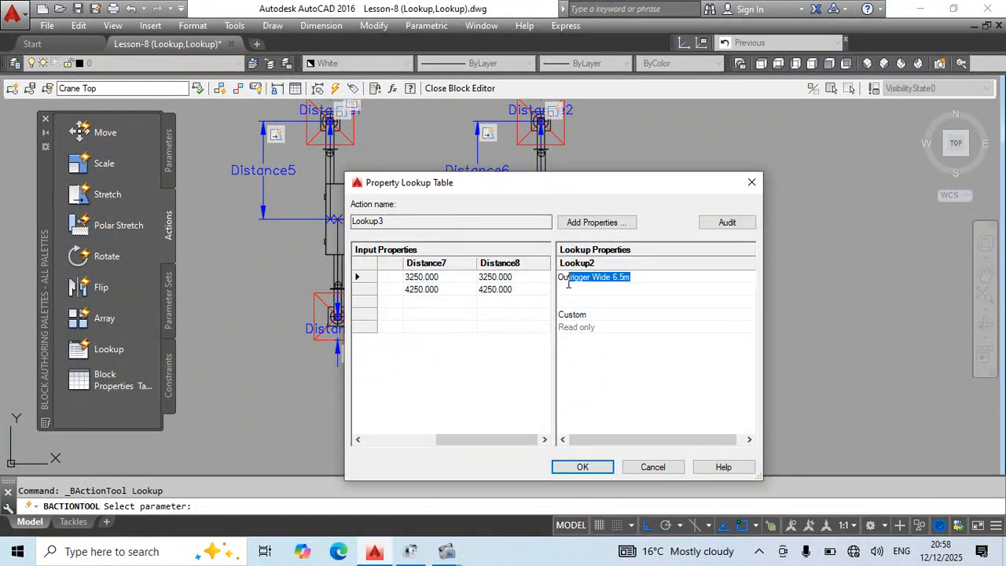
pyautogui.click(611, 289)
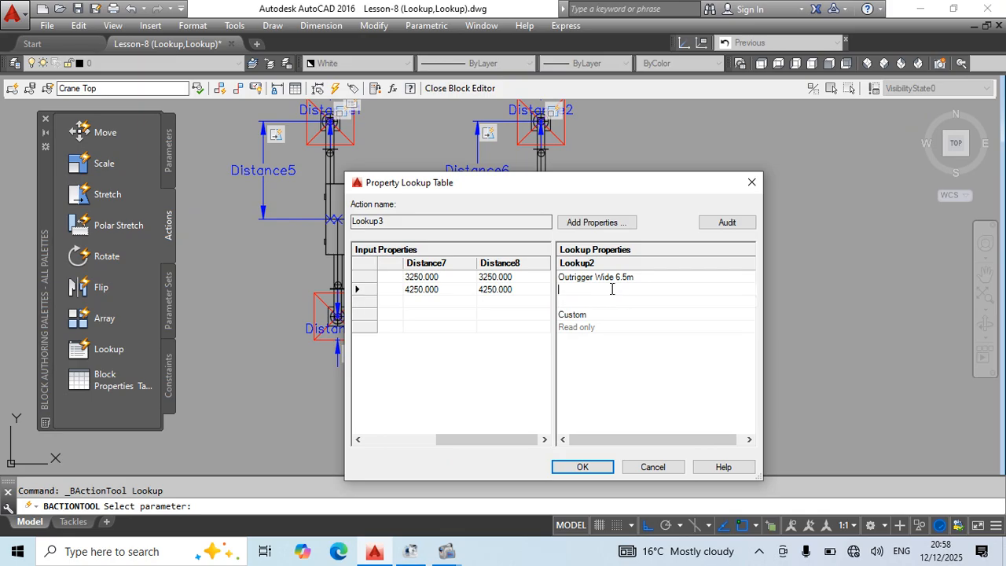
pyautogui.hotkey('ctrl', 'v')
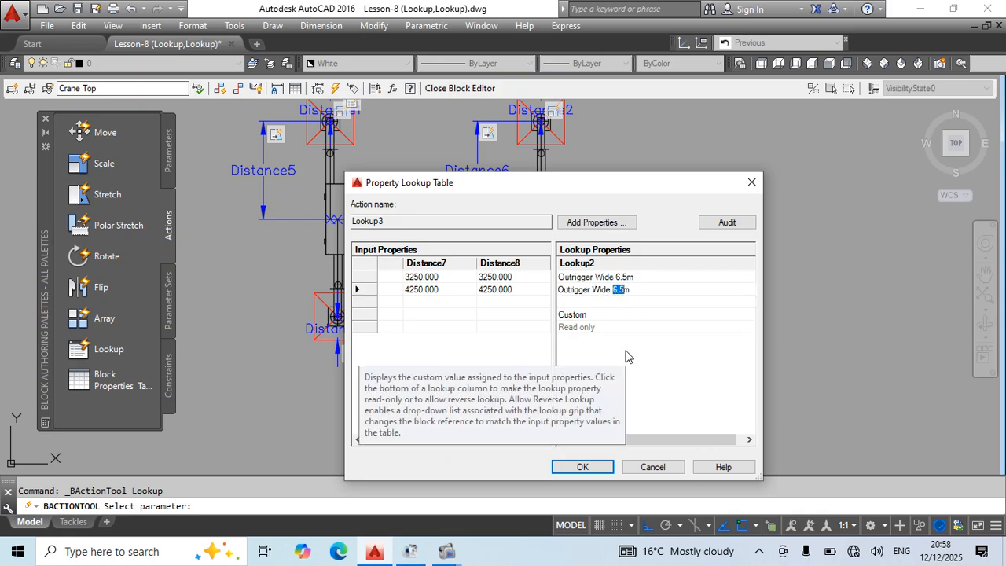
pyautogui.write('8.')
pyautogui.click(582, 467)
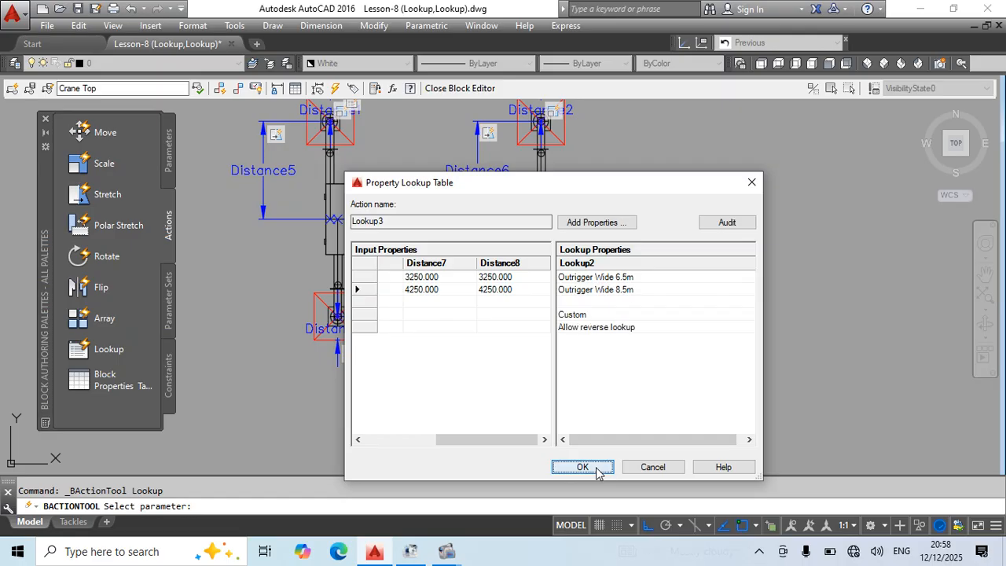
# Close the block editor, saving the Crane Top changes.
pyautogui.write('bc')
pyautogui.press('Return')
pyautogui.press('Return')
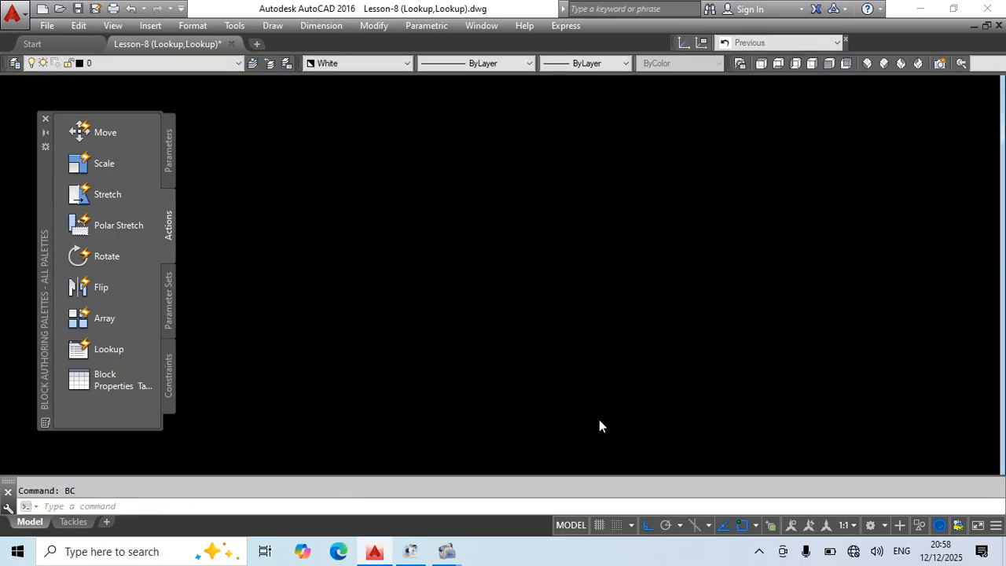
# Select the crane block in the drawing and set its outrigger lookup to Outrigger Wide 6.5m.
pyautogui.click(503, 297)
pyautogui.moveTo(653, 413); pyautogui.dragTo(692, 364, button='middle')
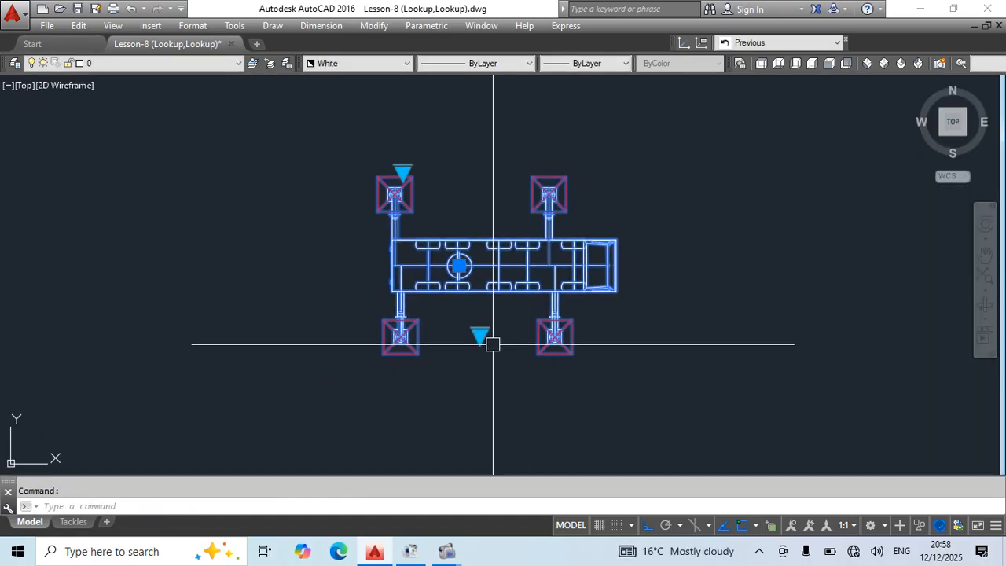
pyautogui.click(478, 343)
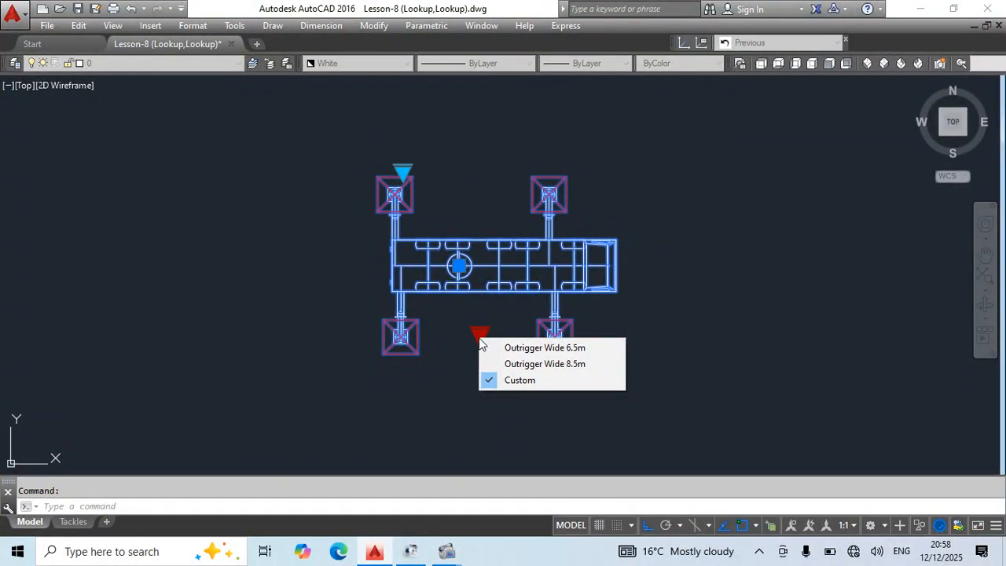
pyautogui.click(504, 349)
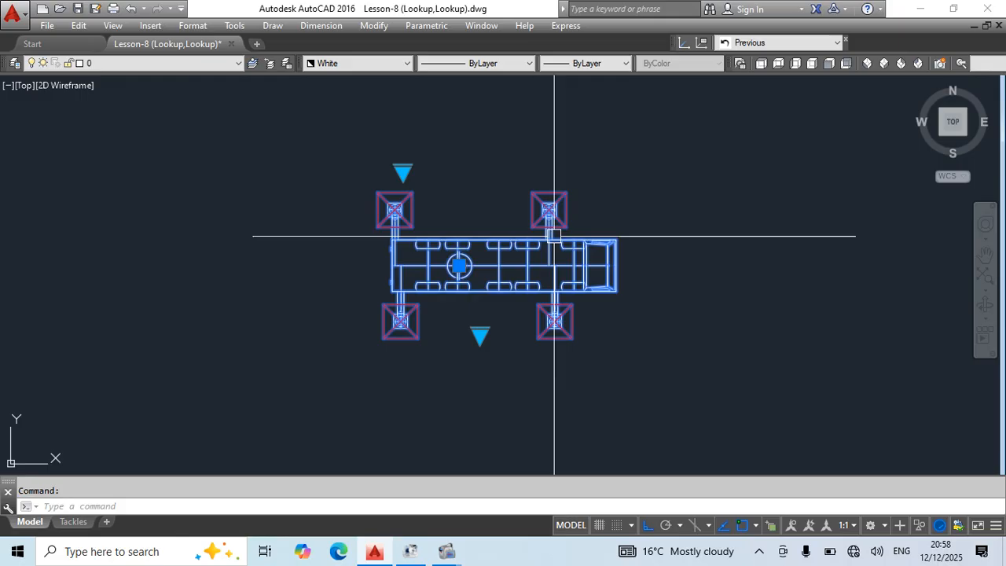
# Test the crane's outrigger pad lookup with 1.0m and 0.5m pads, finishing on Outrigger Pads 2.0m.
pyautogui.click(402, 172)
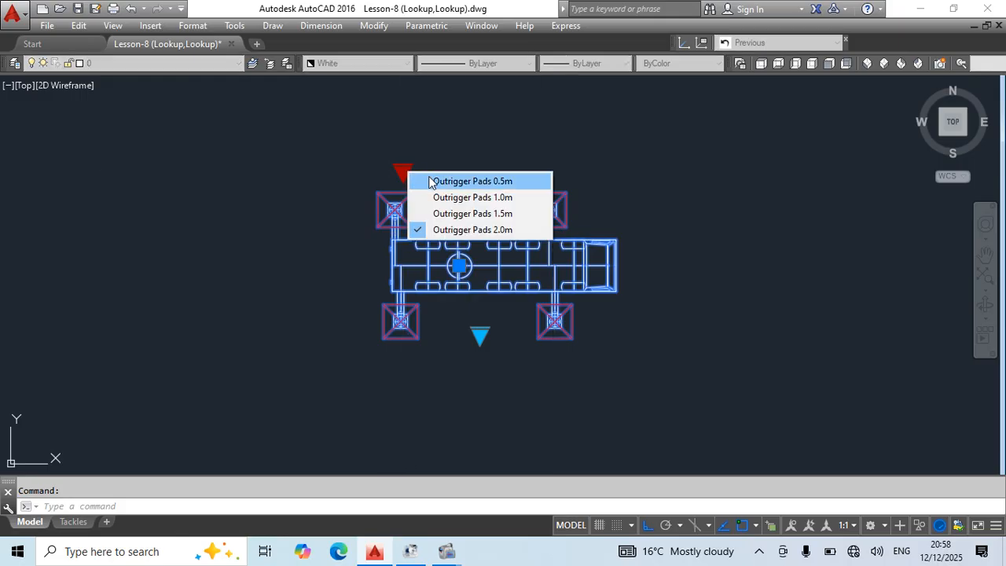
pyautogui.click(486, 198)
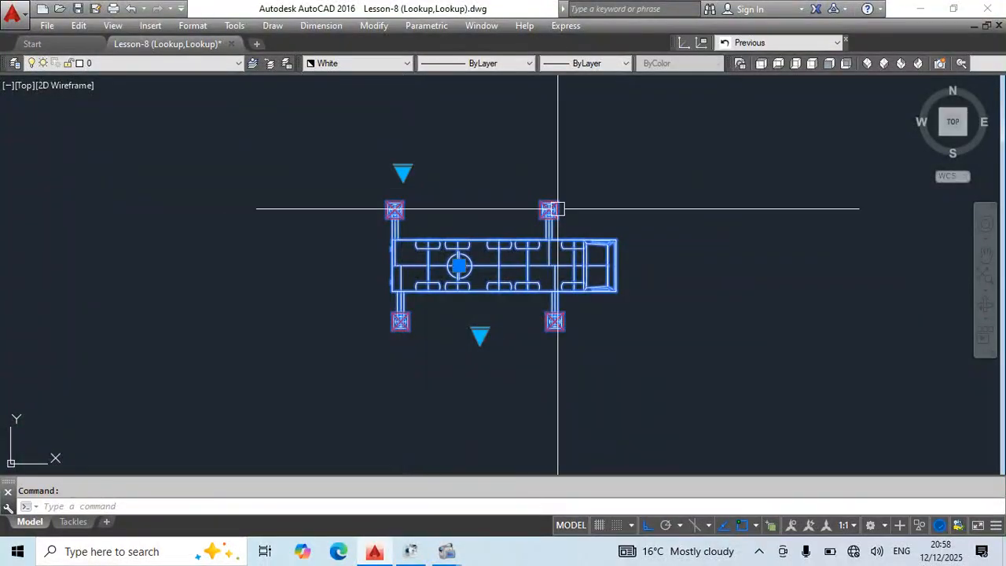
pyautogui.click(402, 173)
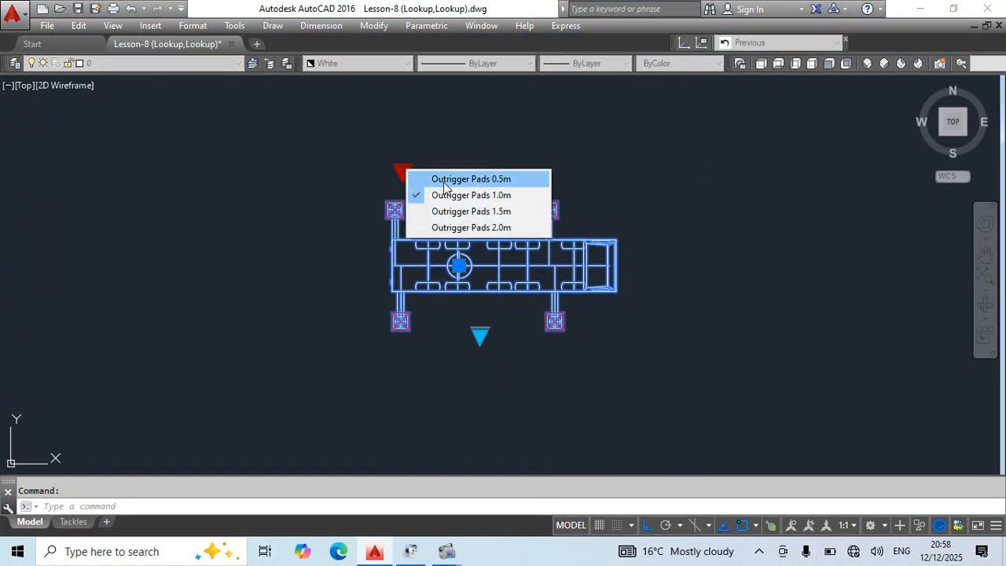
pyautogui.click(470, 182)
pyautogui.click(402, 173)
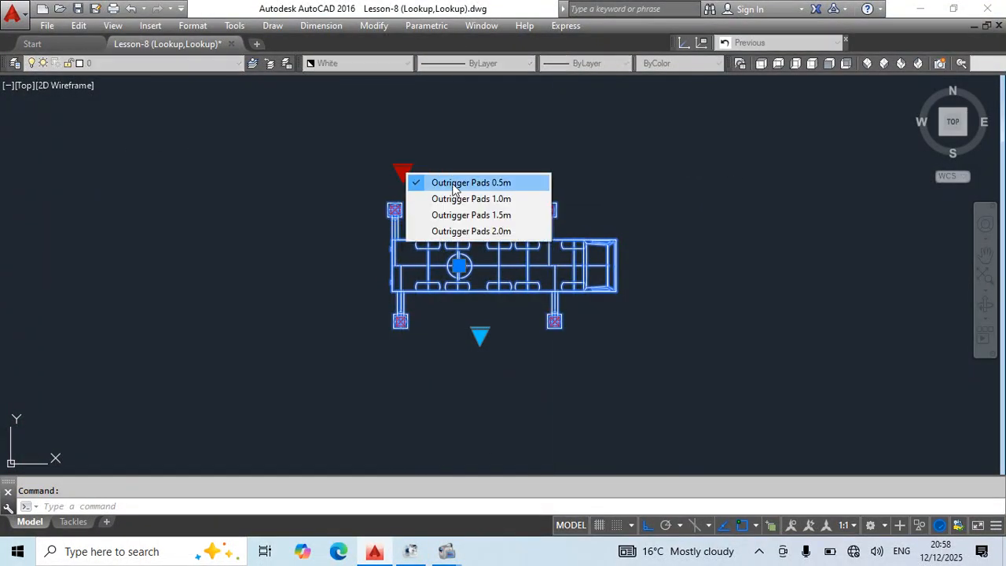
pyautogui.click(456, 231)
# Set the crane's outrigger lookup to Outrigger Wide 8.5m and deselect the block.
pyautogui.click(479, 336)
pyautogui.click(525, 362)
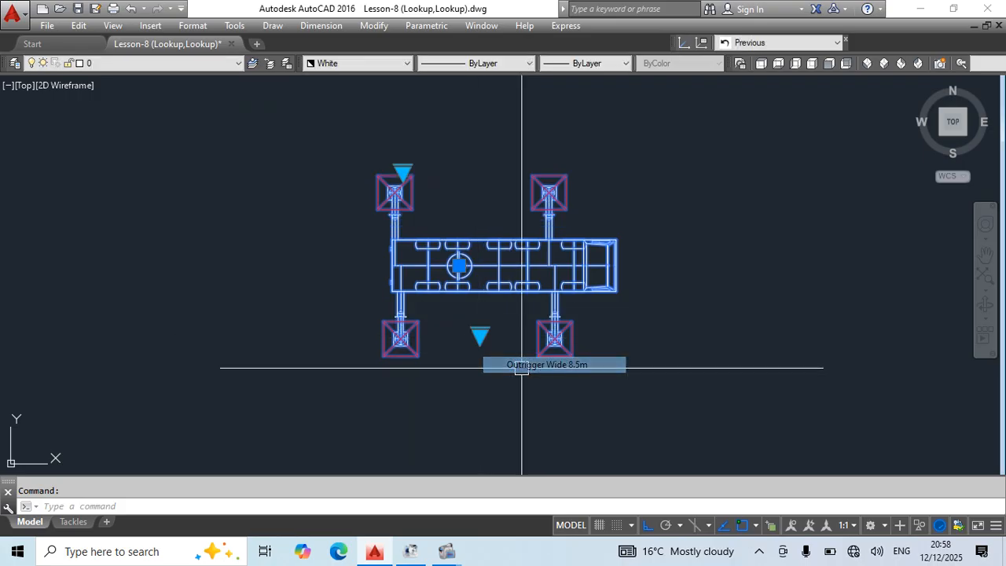
pyautogui.scroll(-6, 615, 247)
pyautogui.press('Escape')
pyautogui.scroll(4, 473, 264)
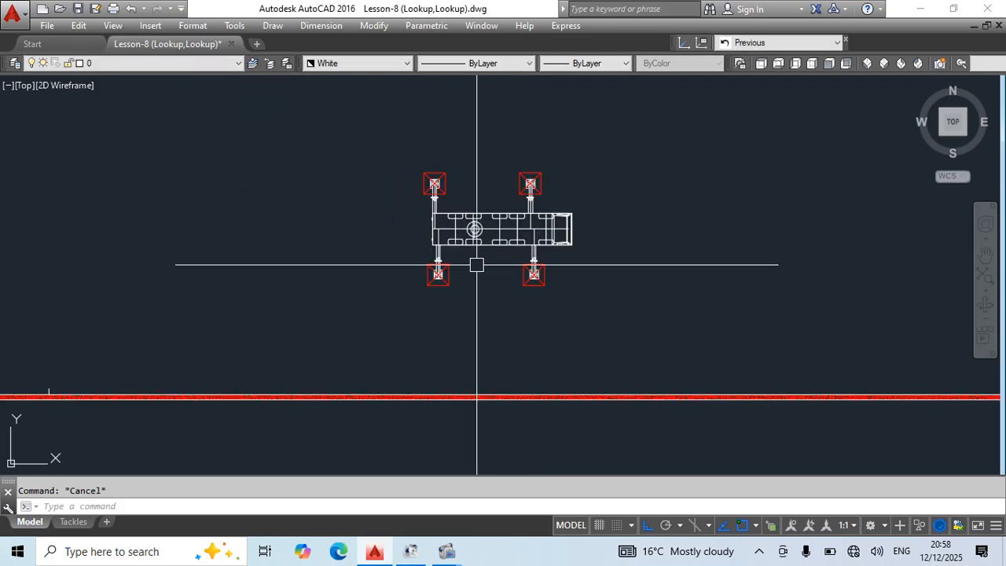
pyautogui.click(476, 264)
pyautogui.click(474, 234)
pyautogui.click(474, 228)
pyautogui.scroll(-4, 393, 248)
pyautogui.click(609, 242)
pyautogui.press('Escape')
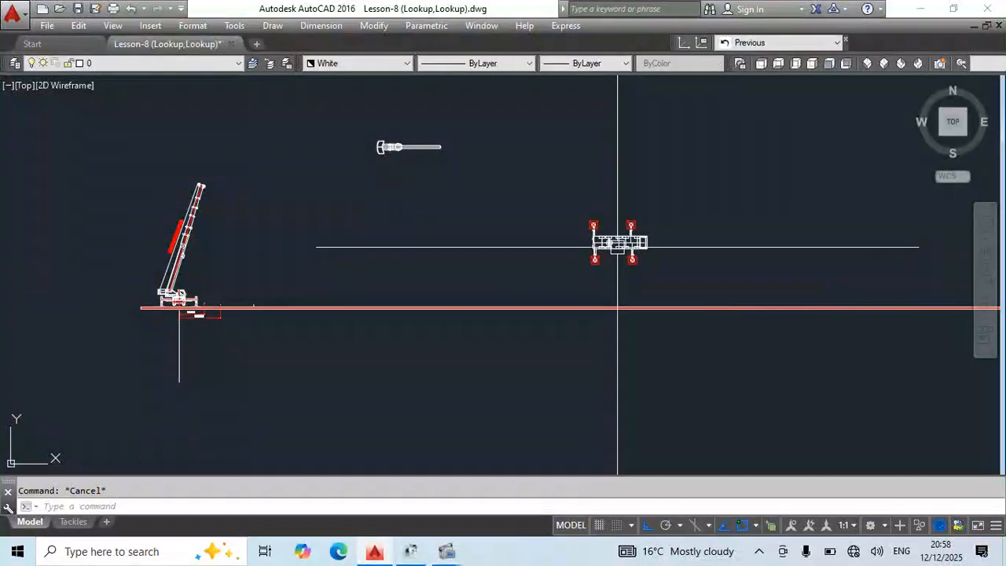
# Open the Crane Top block definition for editing from the crane with outriggers in the drawing.
pyautogui.scroll(4, 616, 249)
pyautogui.click(623, 252)
pyautogui.press('Escape')
pyautogui.moveTo(713, 245); pyautogui.dragTo(483, 271, button='middle')
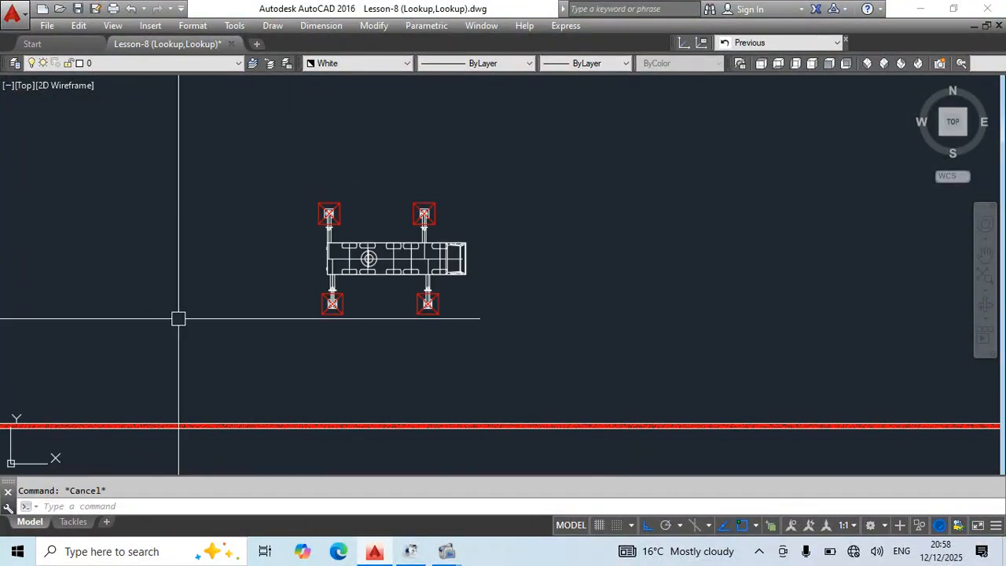
pyautogui.doubleClick(424, 249)
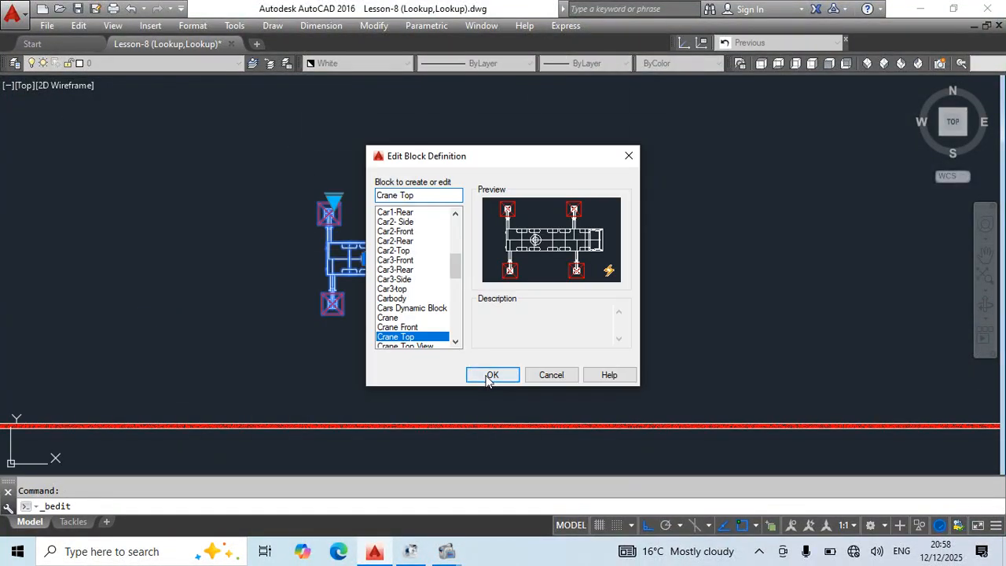
pyautogui.click(494, 375)
# Add a rotation parameter centred on the crane's turntable circle, with its radius and default angle set at the cab's front edge.
pyautogui.click(168, 150)
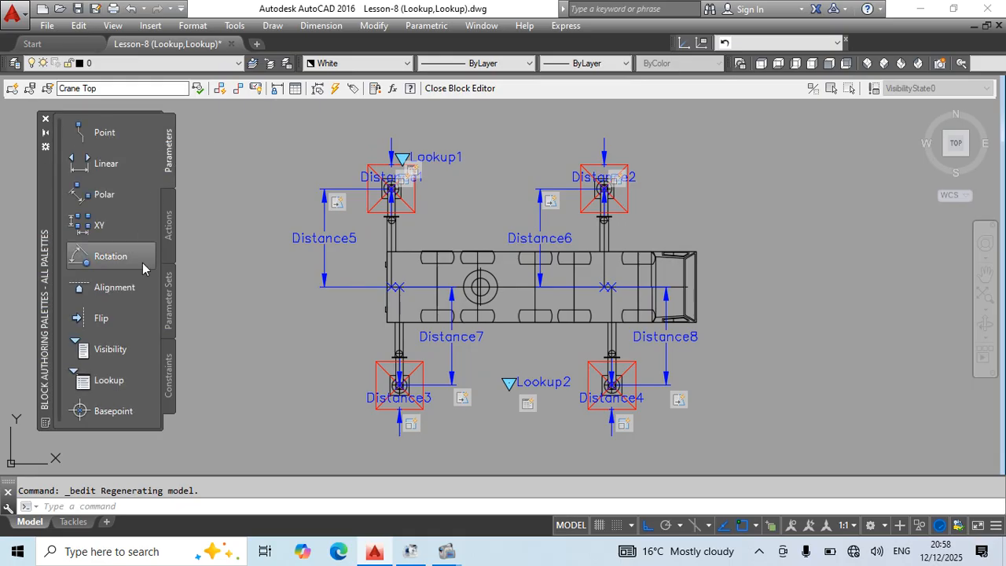
pyautogui.click(110, 256)
pyautogui.scroll(10, 480, 290)
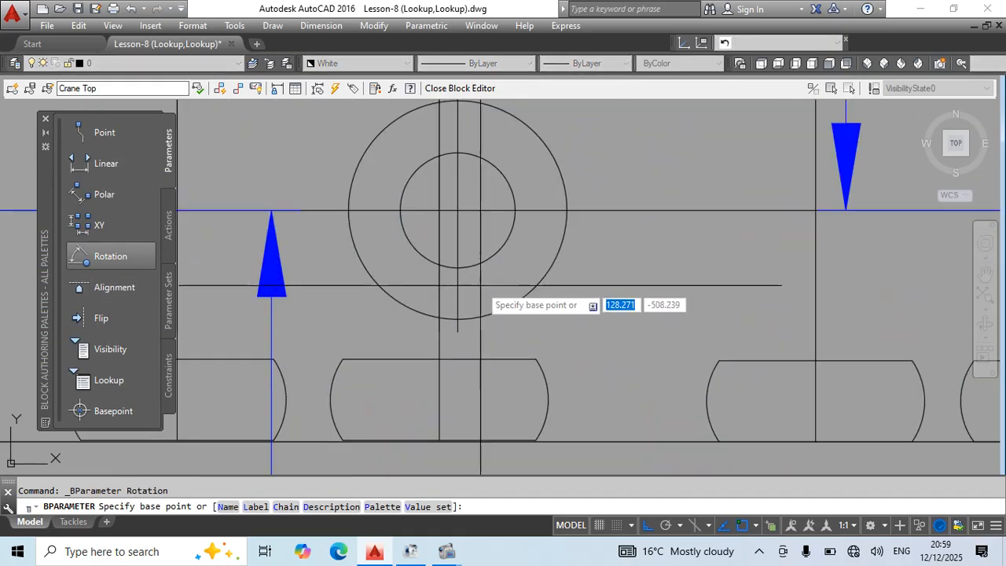
pyautogui.click(458, 210)
pyautogui.scroll(-5, 550, 314)
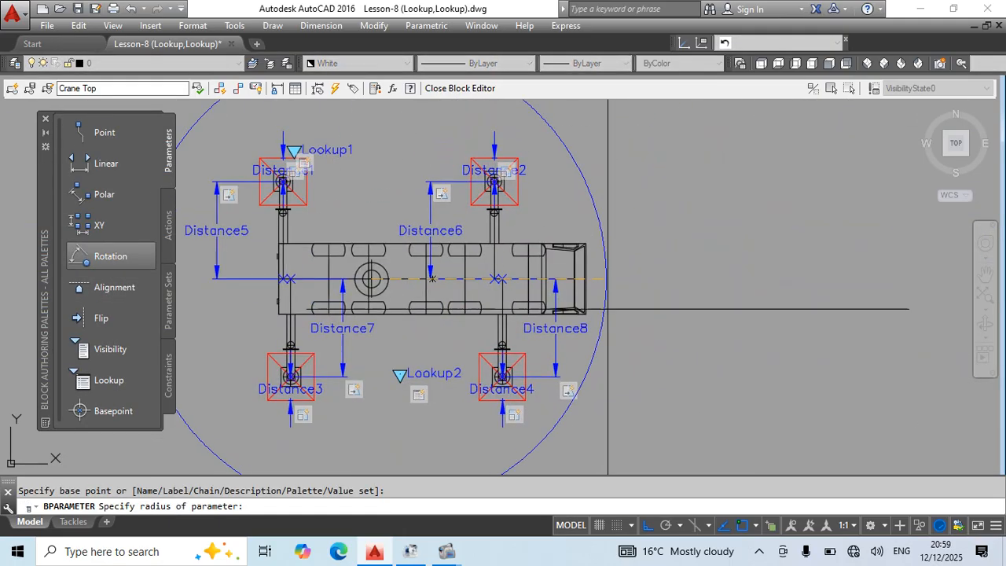
pyautogui.scroll(8, 550, 298)
pyautogui.click(569, 295)
pyautogui.click(561, 289)
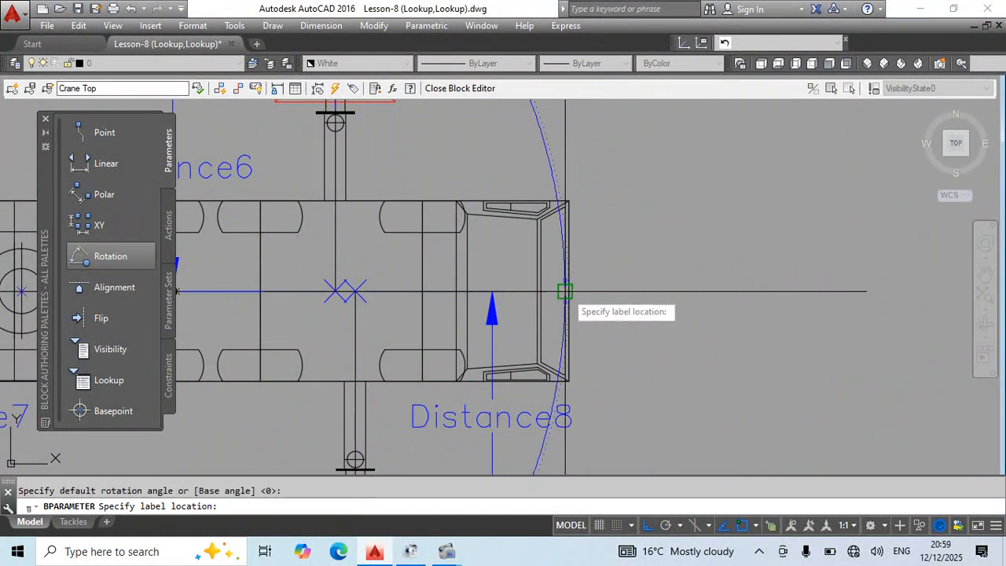
pyautogui.scroll(-3, 564, 271)
pyautogui.scroll(-5, 564, 251)
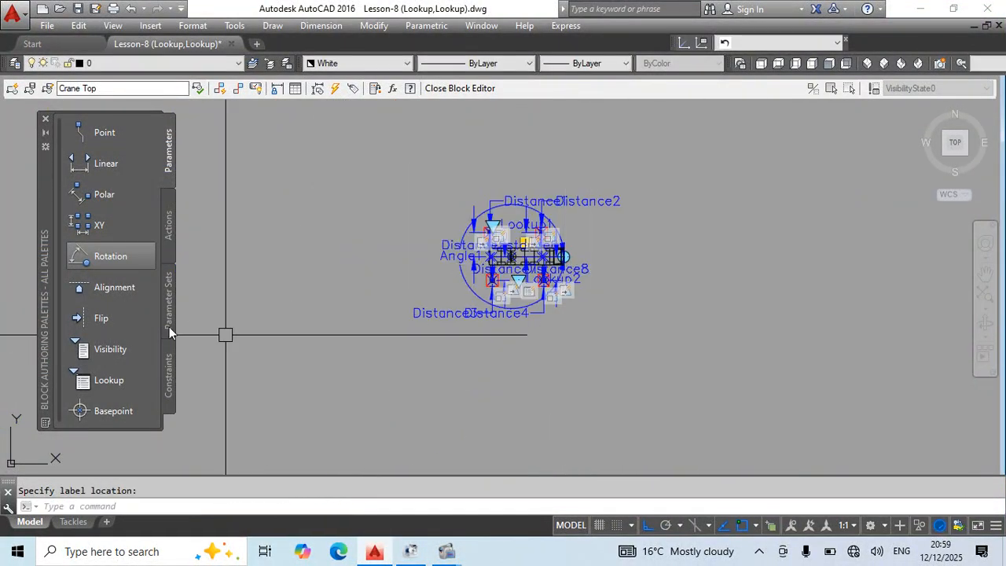
# Add a Rotate action to the rotation parameter, with the whole crane and all its parameters as the selection set.
pyautogui.click(167, 224)
pyautogui.click(107, 256)
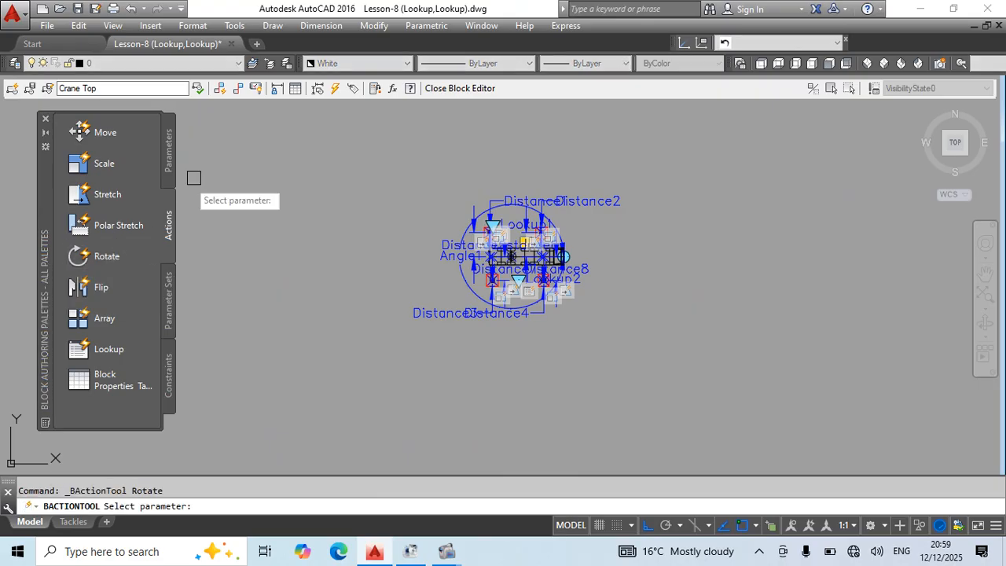
pyautogui.scroll(4, 487, 169)
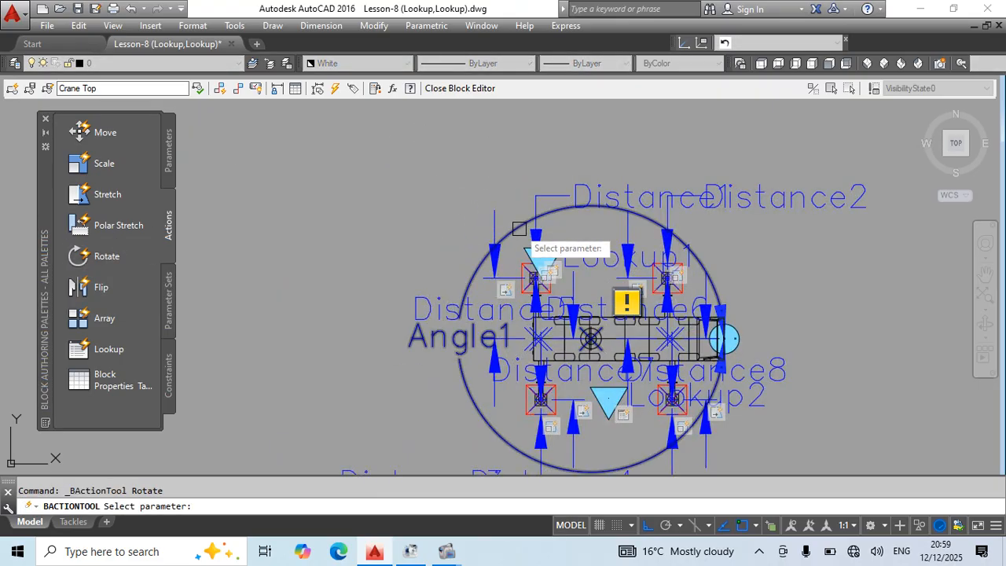
pyautogui.click(494, 232)
pyautogui.scroll(-2, 480, 168)
pyautogui.click(908, 128)
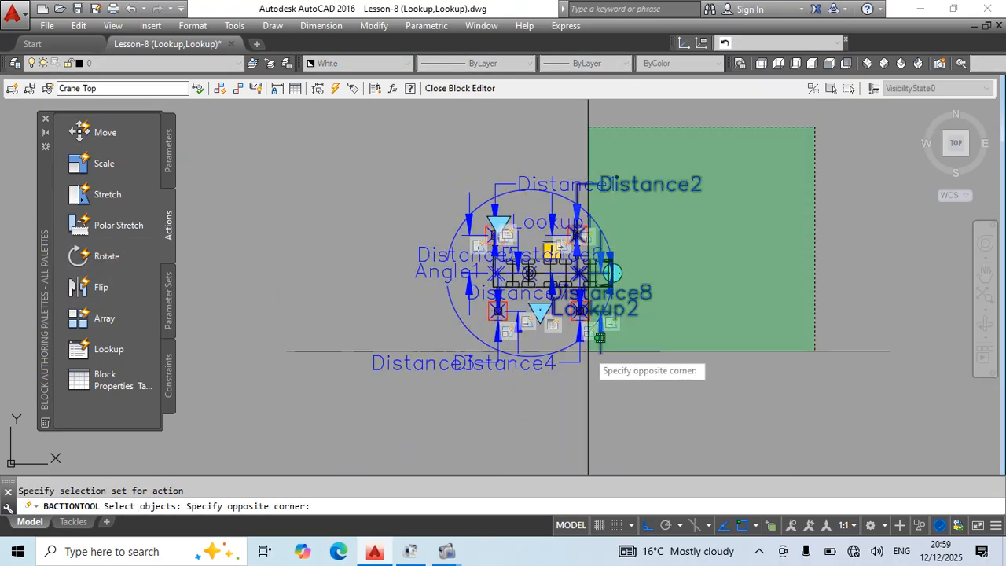
pyautogui.click(292, 429)
pyautogui.press('Return')
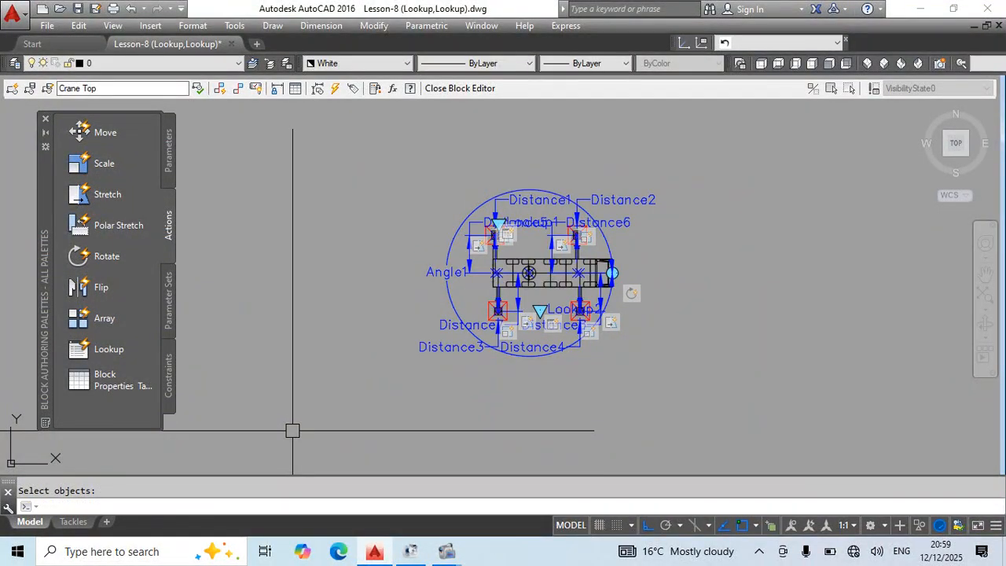
# Close the block editor and save the Crane Top parameter changes.
pyautogui.scroll(3, 543, 293)
pyautogui.scroll(-4, 543, 292)
pyautogui.scroll(1, 563, 341)
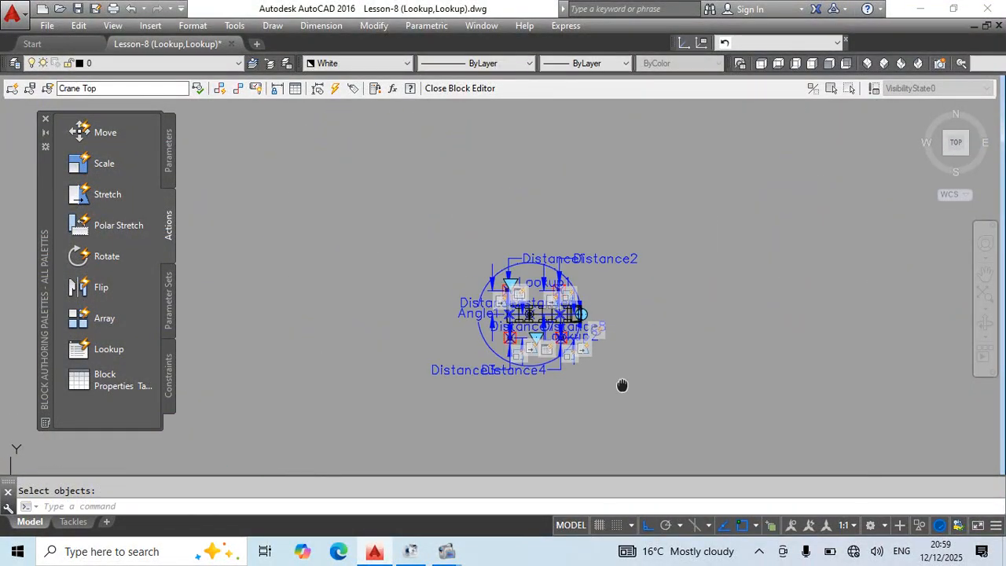
pyautogui.scroll(1, 628, 387)
pyautogui.moveTo(661, 397)
pyautogui.mouseDown(button='middle')
pyautogui.moveTo(696, 420)
pyautogui.moveTo(677, 407)
pyautogui.mouseUp(button='middle')
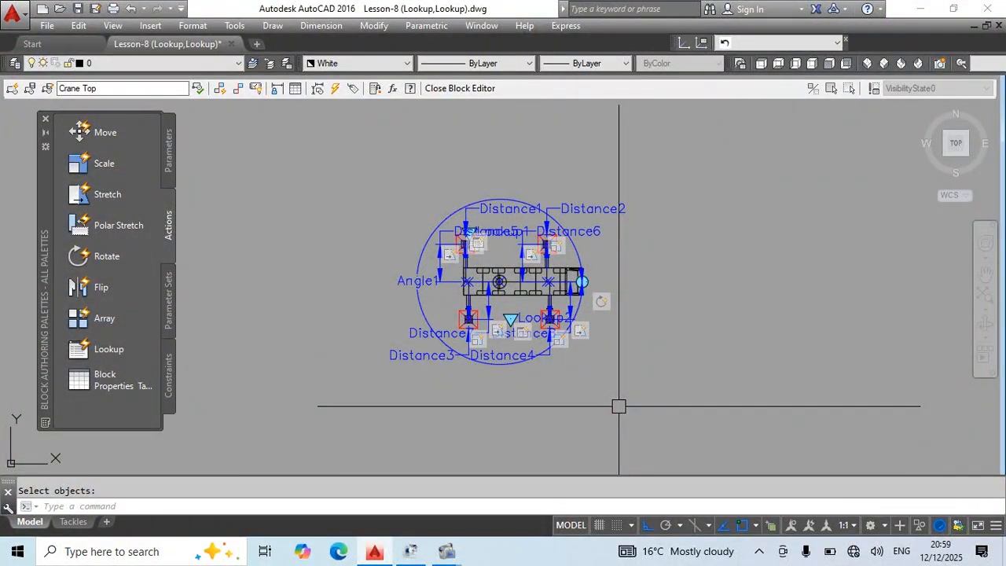
pyautogui.write('bc')
pyautogui.press('Return')
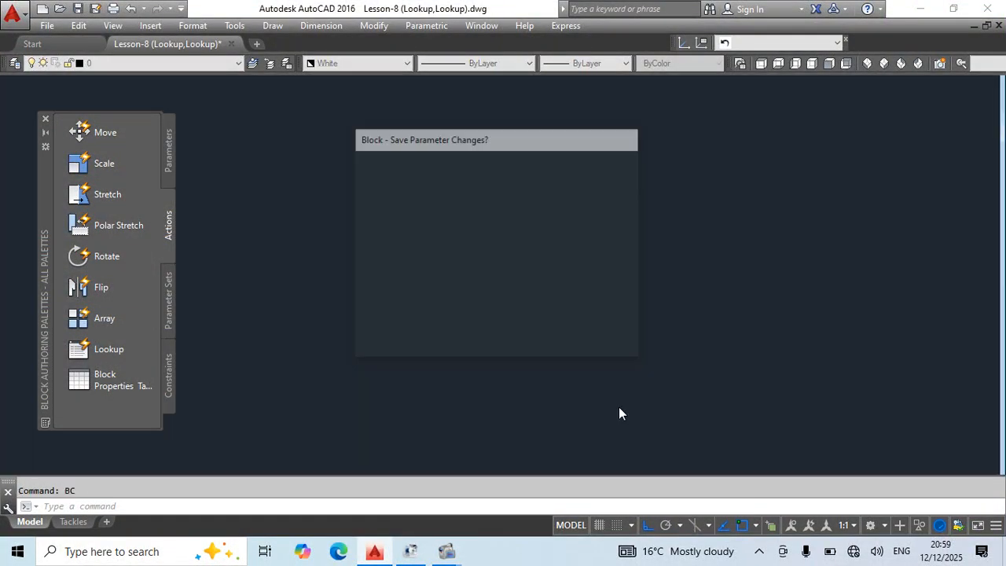
pyautogui.press('Return')
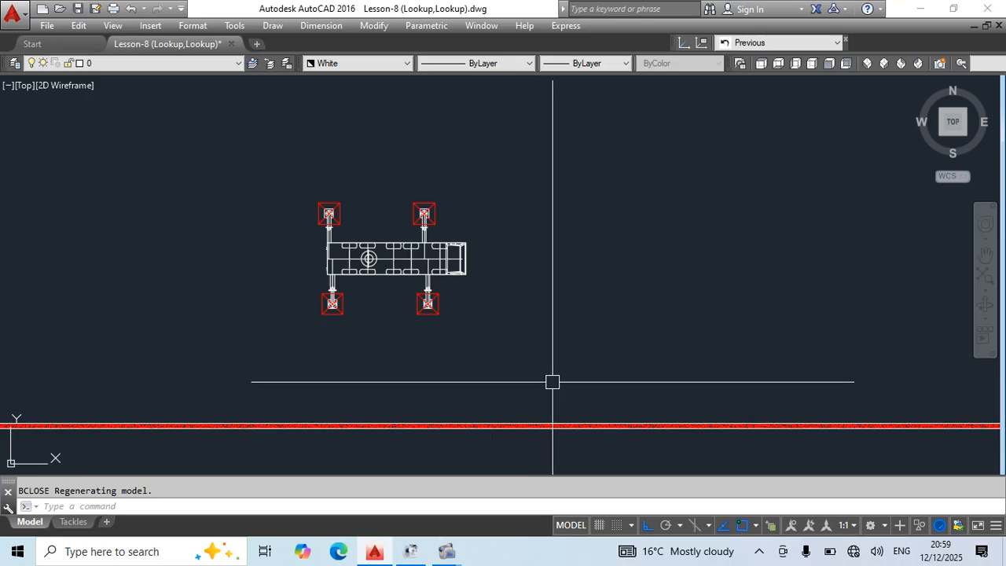
# Save the Lesson-8 (Lookup,Lookup) drawing with the updated crane block.
pyautogui.scroll(-2, 634, 262)
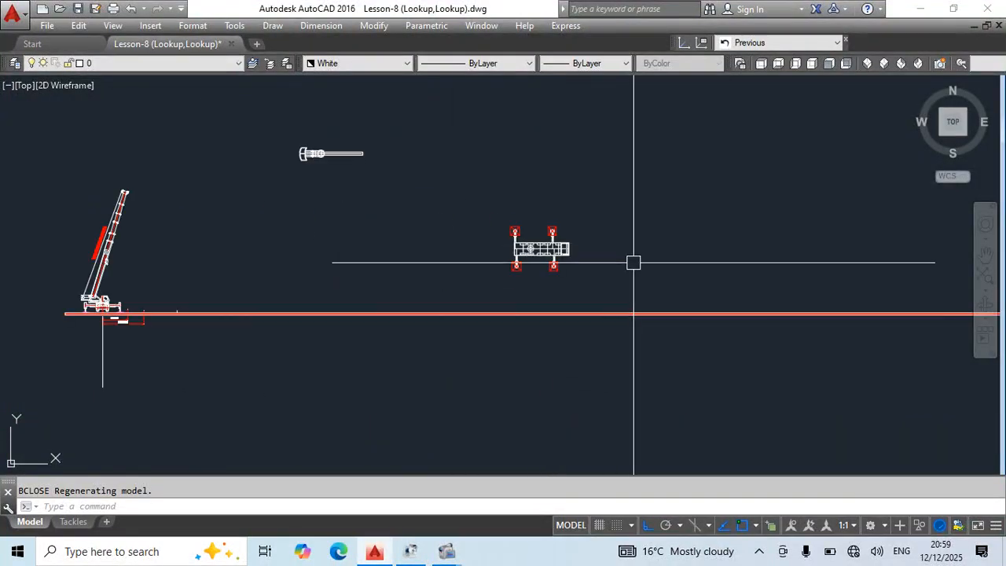
pyautogui.scroll(4, 675, 348)
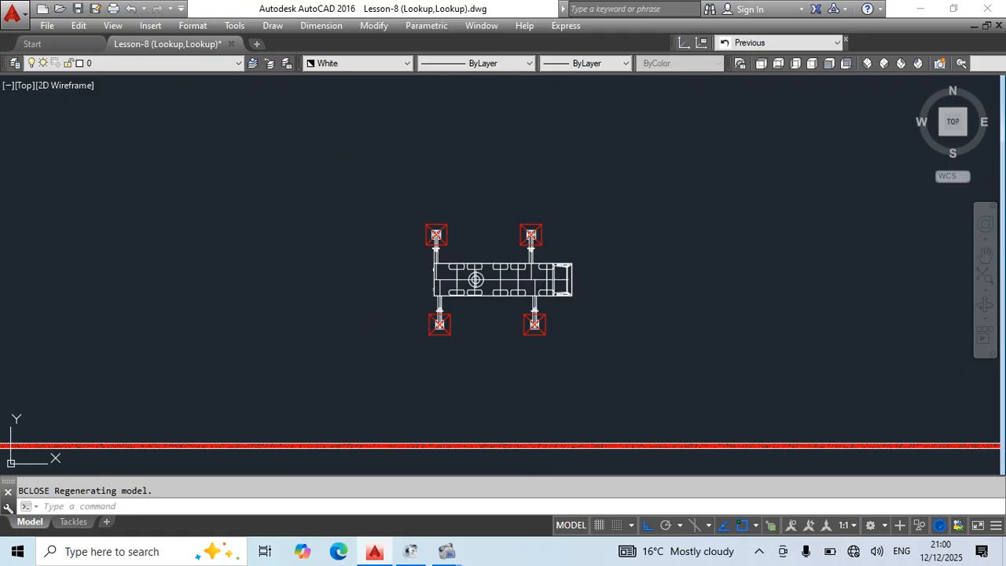
pyautogui.hotkey('ctrl', 's')
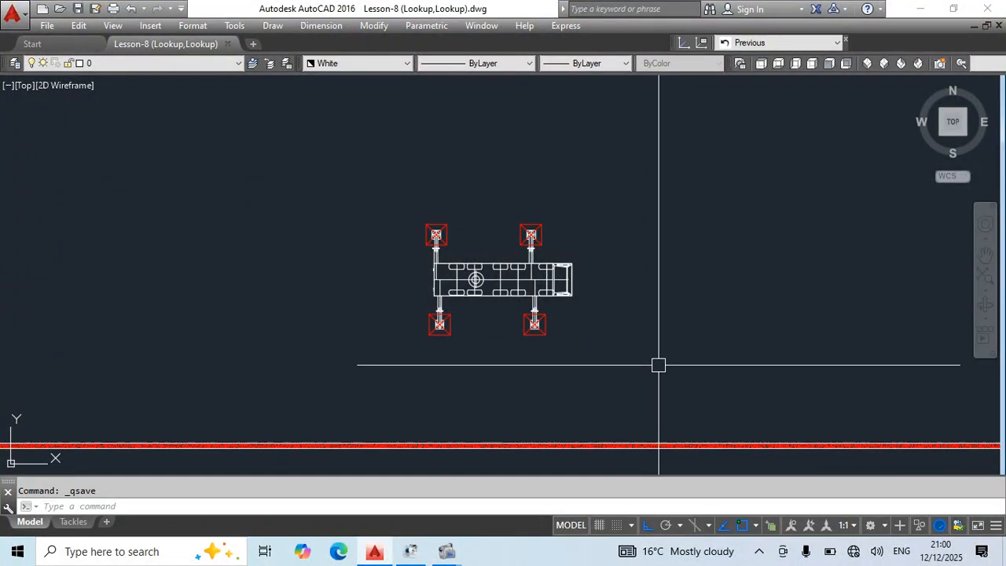
pyautogui.moveTo(597, 386); pyautogui.dragTo(516, 369, button='middle')
pyautogui.hotkey('ctrl', 's')
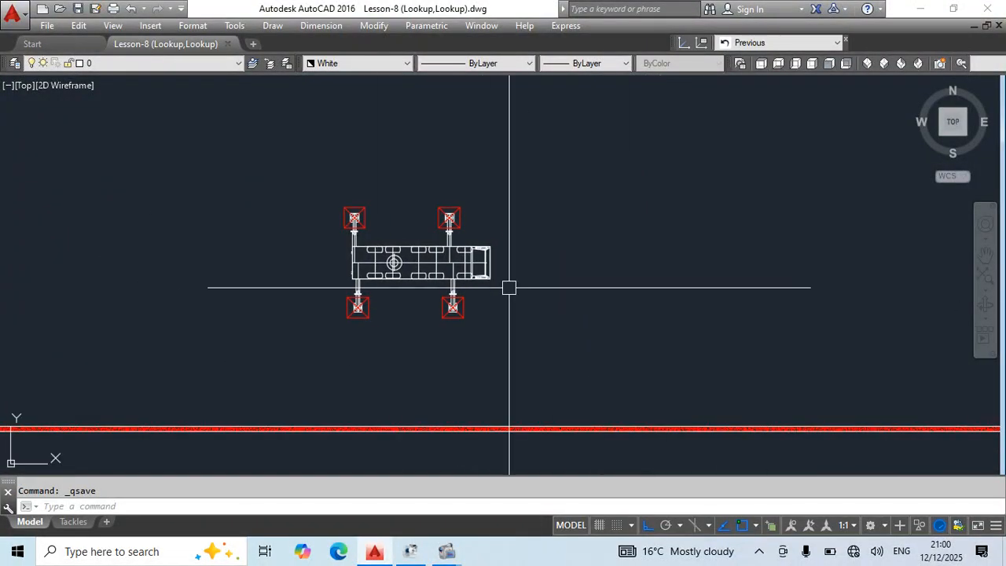
# Select the crane block and test its rotation with Ortho off, turning the cab toward the upper left.
pyautogui.scroll(2, 526, 353)
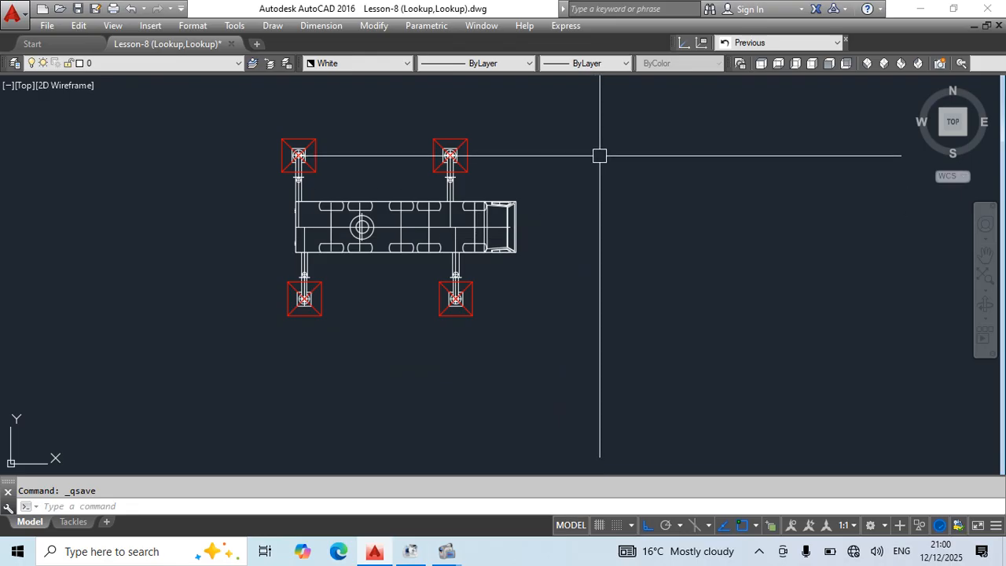
pyautogui.click(482, 203)
pyautogui.scroll(-2, 661, 220)
pyautogui.moveTo(630, 250); pyautogui.dragTo(716, 305, button='middle')
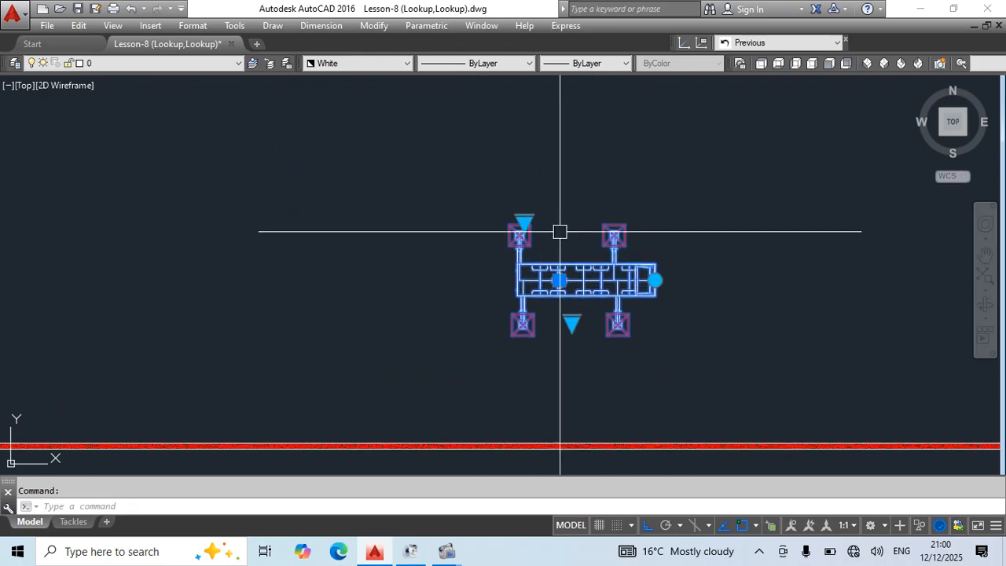
pyautogui.scroll(2, 558, 256)
pyautogui.moveTo(564, 298); pyautogui.dragTo(478, 240, button='middle')
pyautogui.click(626, 235)
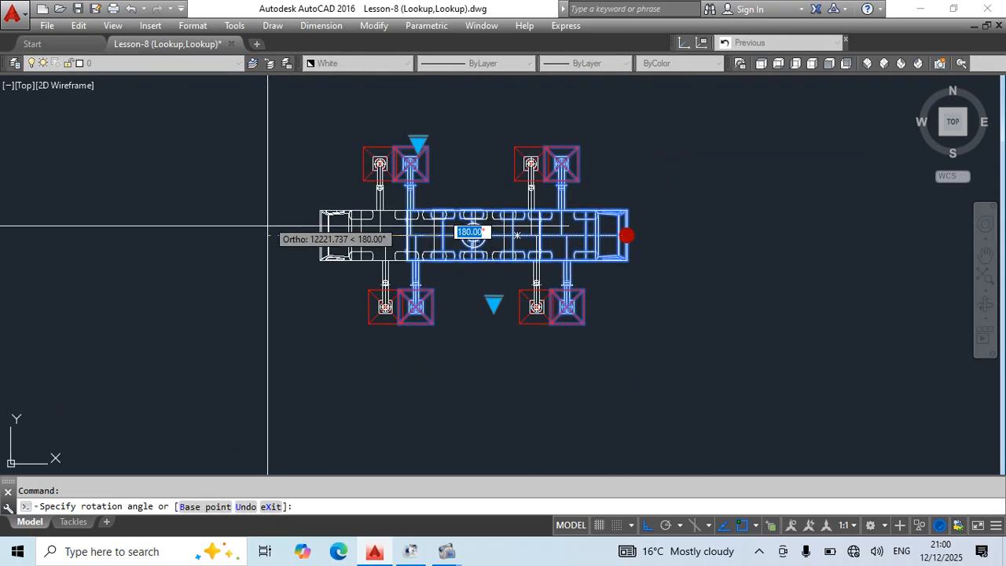
pyautogui.click(647, 525)
pyautogui.scroll(-1, 714, 305)
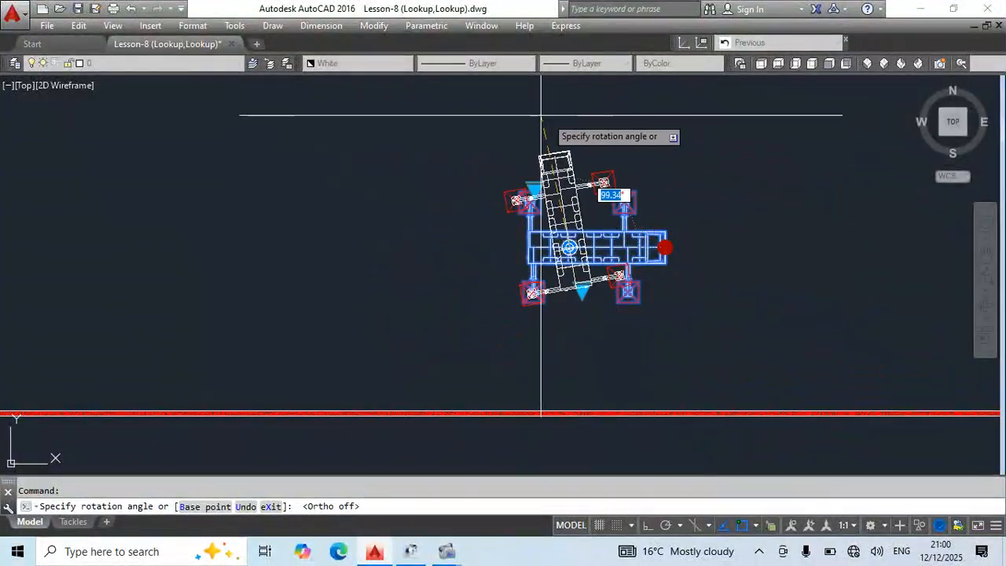
pyautogui.click(421, 147)
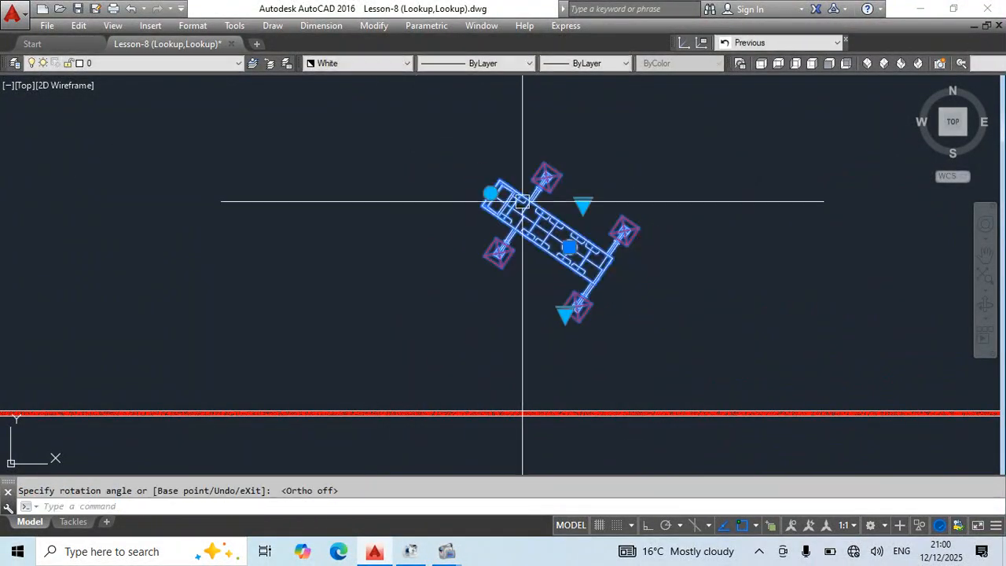
# Rotate the crane block about its turntable so the cab points toward the lower left.
pyautogui.scroll(2, 598, 206)
pyautogui.moveTo(720, 373); pyautogui.dragTo(678, 294, button='middle')
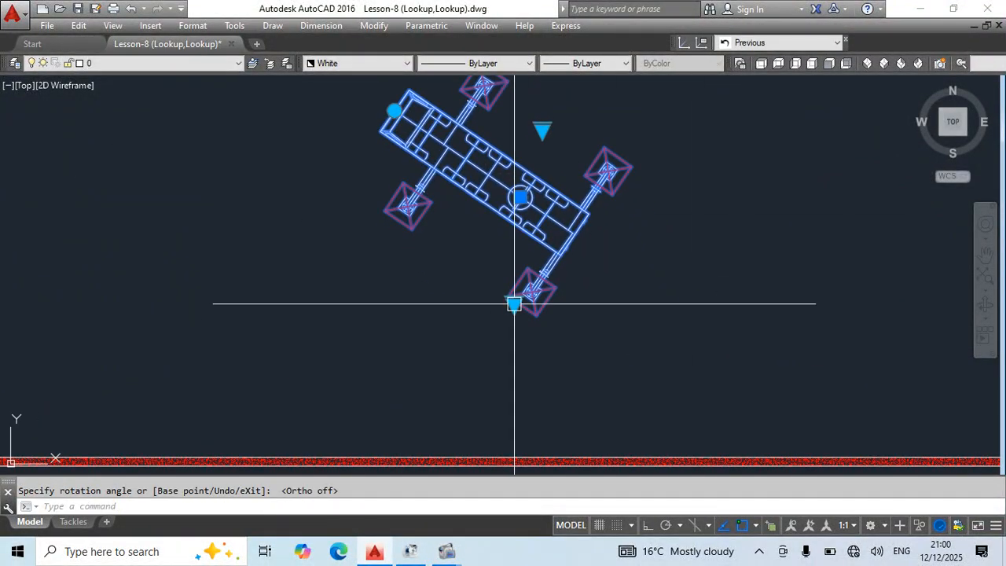
pyautogui.scroll(-2, 515, 304)
pyautogui.click(440, 184)
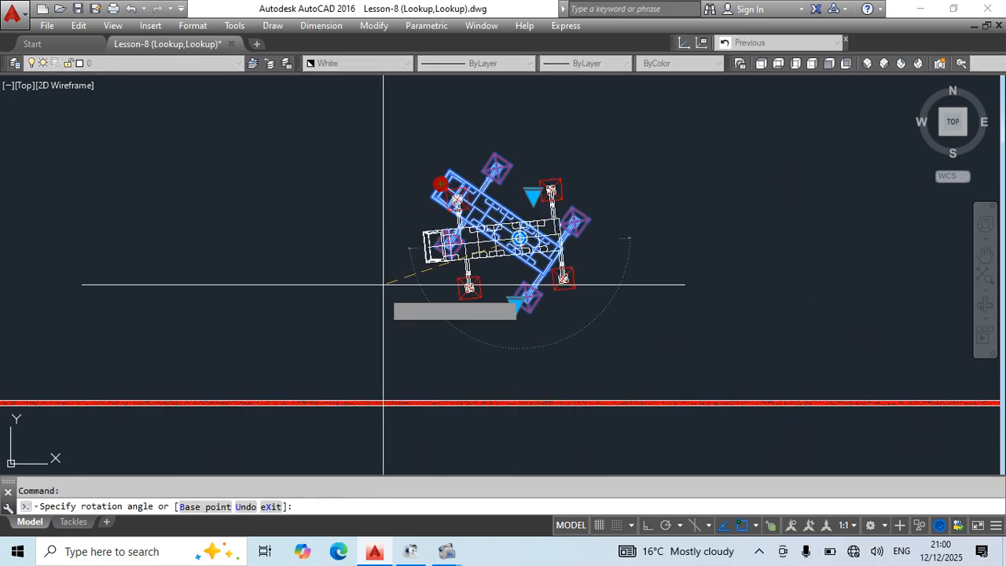
pyautogui.click(683, 316)
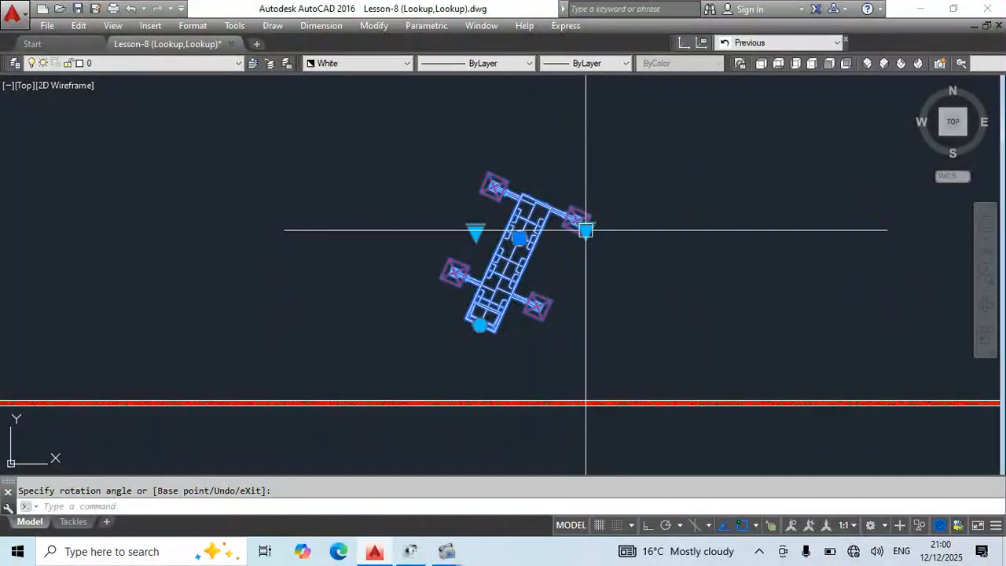
# Test the rotated crane's pad lookup with Outrigger Pads 0.5m, finishing on Outrigger Pads 2.0m.
pyautogui.scroll(2, 585, 230)
pyautogui.click(591, 234)
pyautogui.click(642, 237)
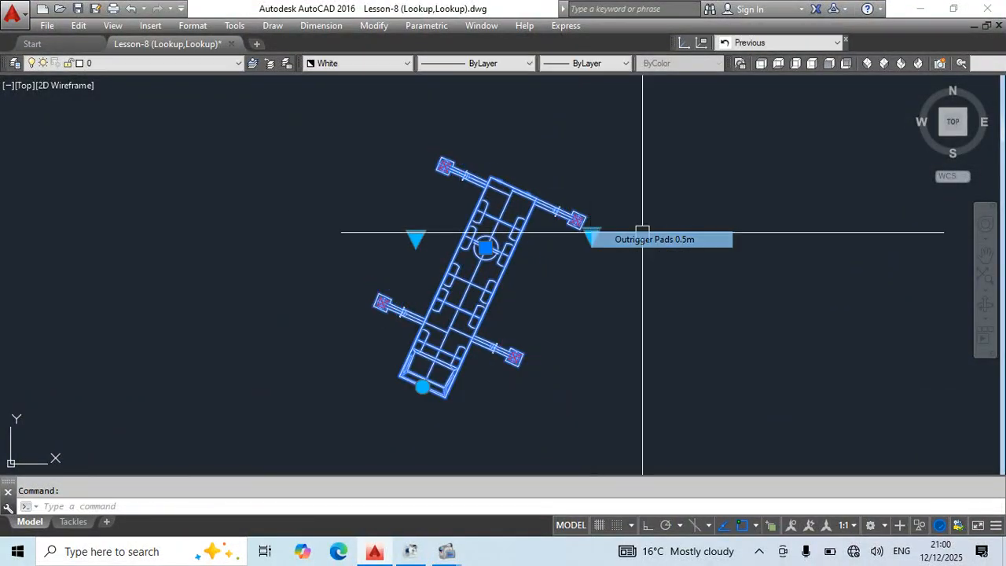
pyautogui.click(591, 234)
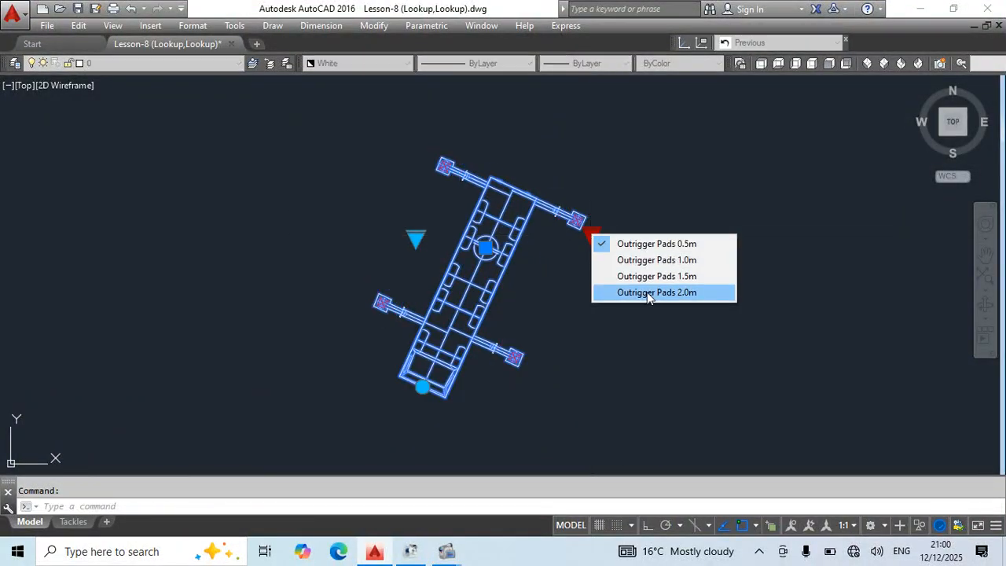
pyautogui.click(649, 293)
# Test the rotated crane's outrigger width lookup with the 6.5m option, finishing on Outrigger Wide 8.5m.
pyautogui.click(416, 237)
pyautogui.click(440, 247)
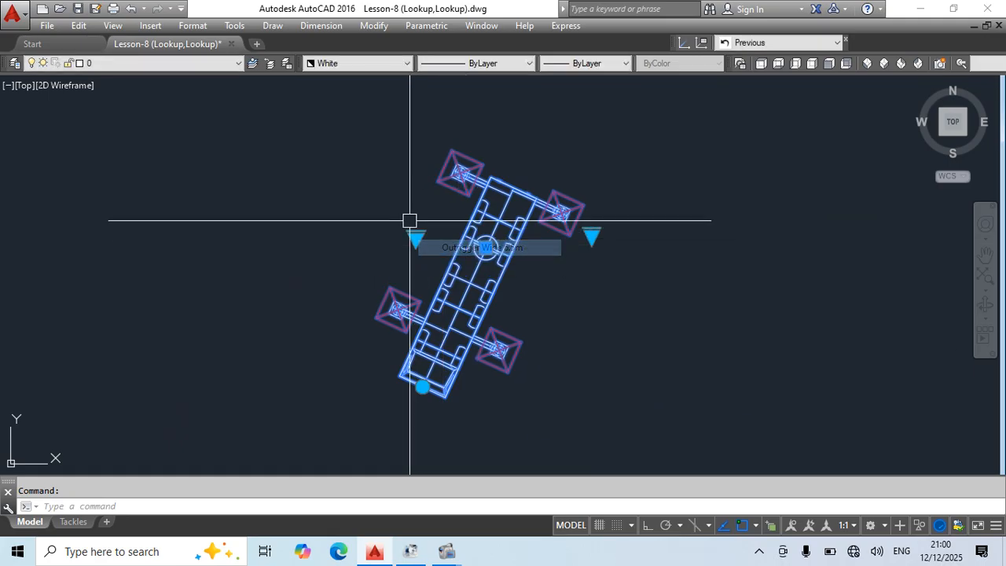
pyautogui.click(416, 238)
pyautogui.click(442, 265)
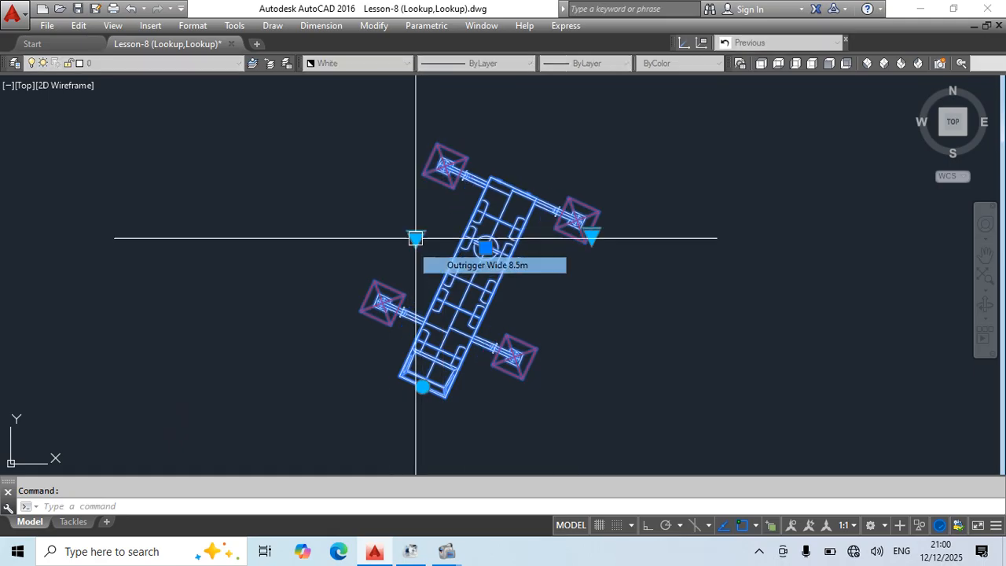
# Rotate the crane so the cab points toward the upper right, and move the block to the left by its base point.
pyautogui.click(423, 386)
pyautogui.click(633, 207)
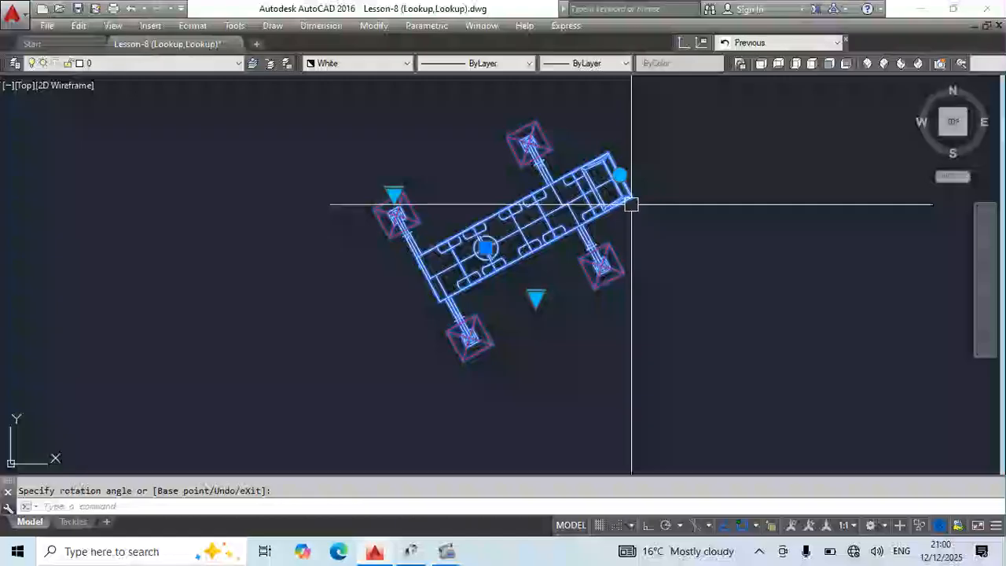
pyautogui.scroll(-3, 587, 220)
pyautogui.click(540, 232)
pyautogui.click(227, 246)
pyautogui.moveTo(306, 303); pyautogui.dragTo(560, 335, button='middle')
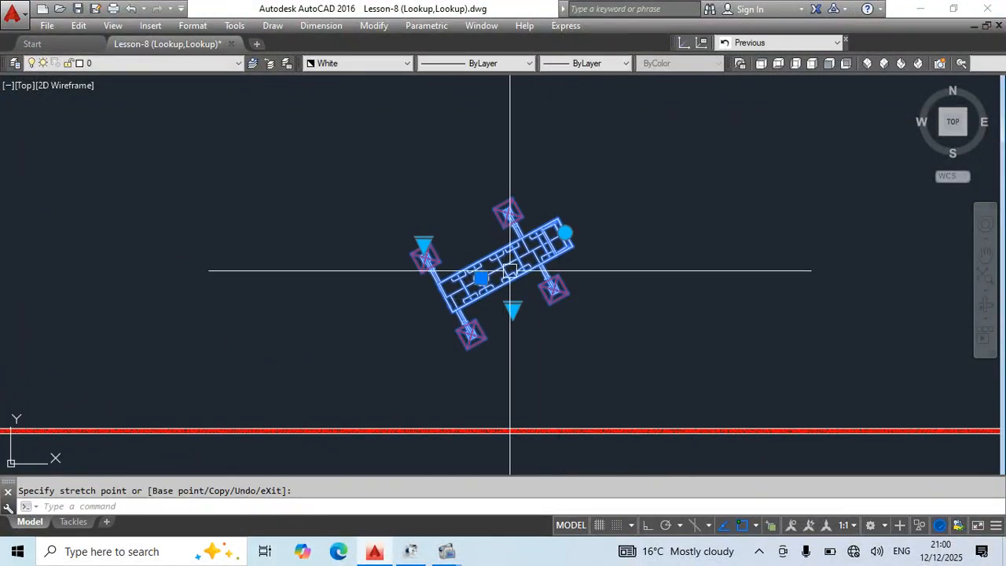
# Rotate the crane slightly clockwise and move the block upward by its base point.
pyautogui.scroll(2, 546, 245)
pyautogui.press('space')
pyautogui.press('space')
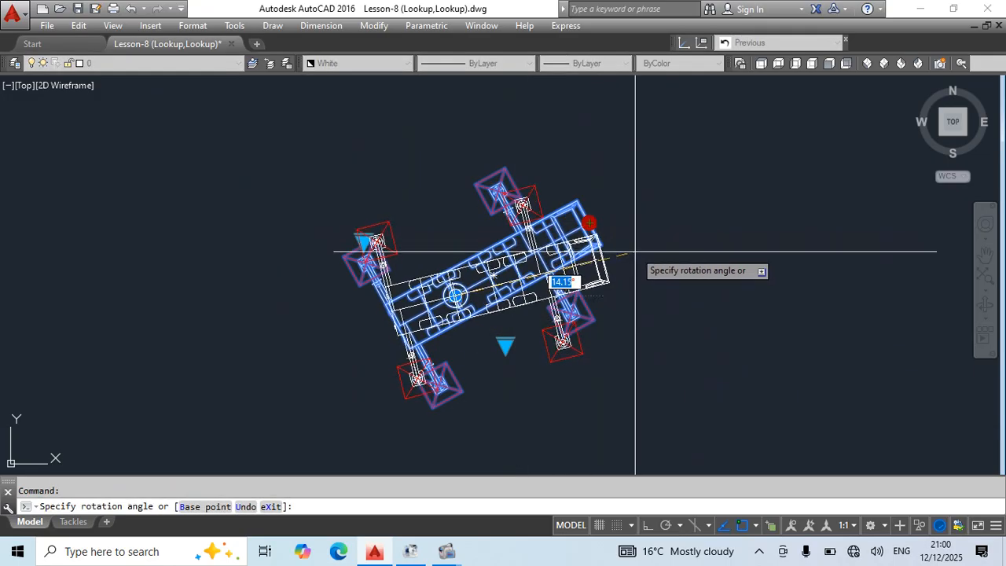
pyautogui.click(455, 295)
pyautogui.click(465, 149)
pyautogui.moveTo(598, 223); pyautogui.dragTo(431, 368, button='middle')
# Rotate the crane block to a slight upward tilt and move it up and to the right by its base point.
pyautogui.click(444, 249)
pyautogui.click(467, 266)
pyautogui.click(298, 294)
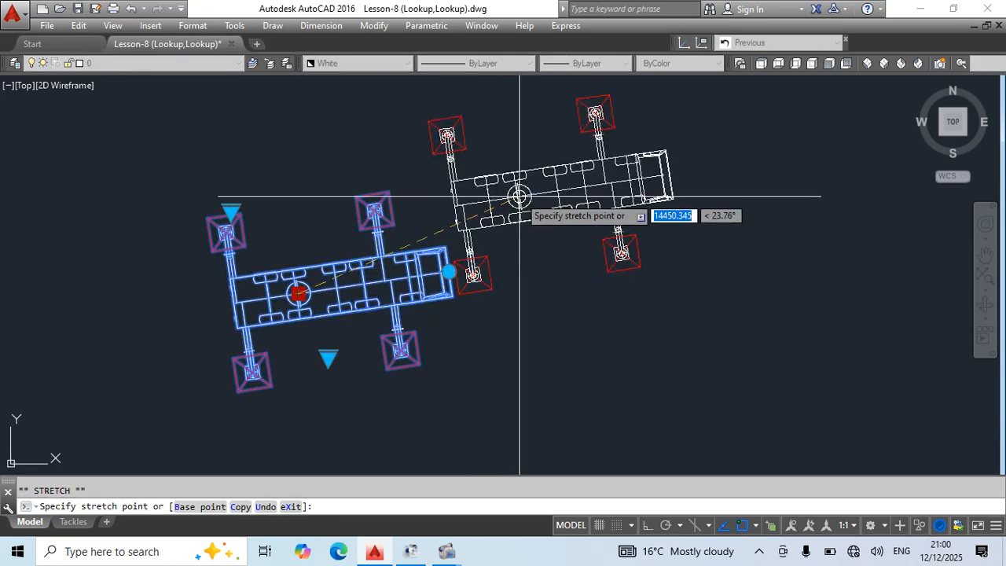
pyautogui.click(520, 197)
pyautogui.moveTo(630, 263); pyautogui.dragTo(568, 348, button='middle')
pyautogui.press('Escape')
# Open the Crane Top block in the Block Editor, look through the available parameters including Basepoint, and close the authoring palettes.
pyautogui.scroll(-4, 337, 207)
pyautogui.moveTo(510, 256)
pyautogui.mouseDown(button='middle')
pyautogui.moveTo(570, 387)
pyautogui.moveTo(614, 336)
pyautogui.mouseUp(button='middle')
pyautogui.scroll(2, 447, 371)
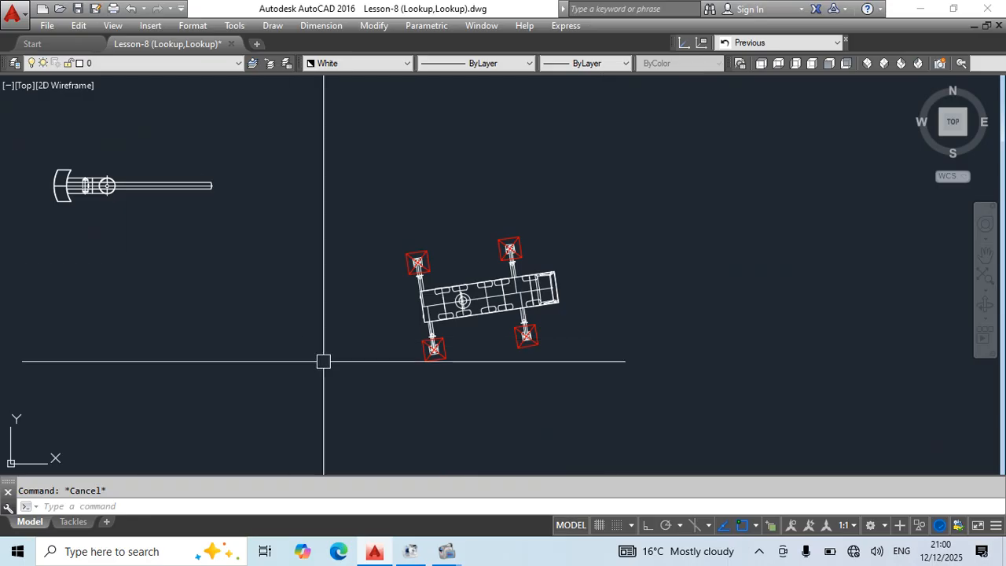
pyautogui.doubleClick(494, 294)
pyautogui.click(493, 371)
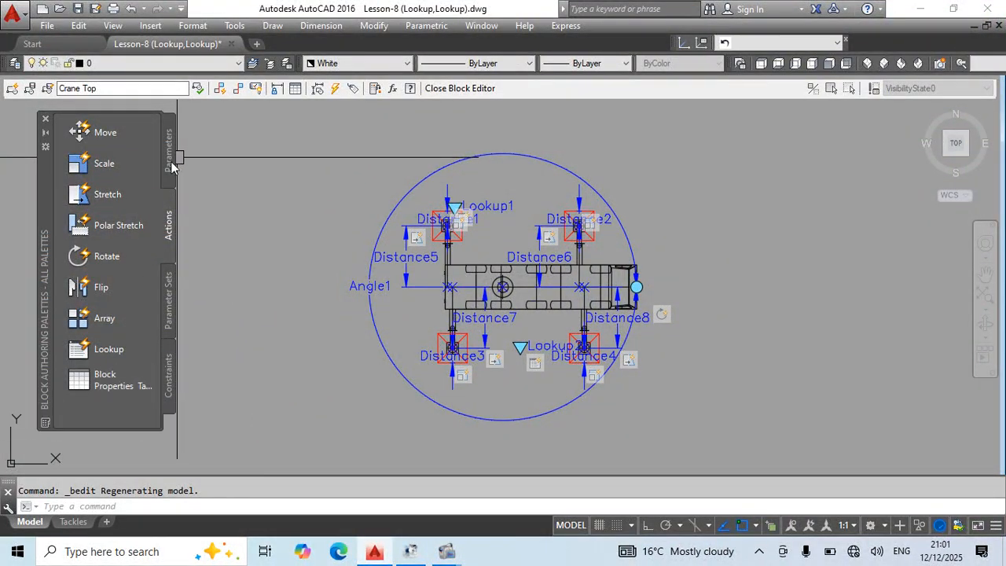
pyautogui.click(168, 157)
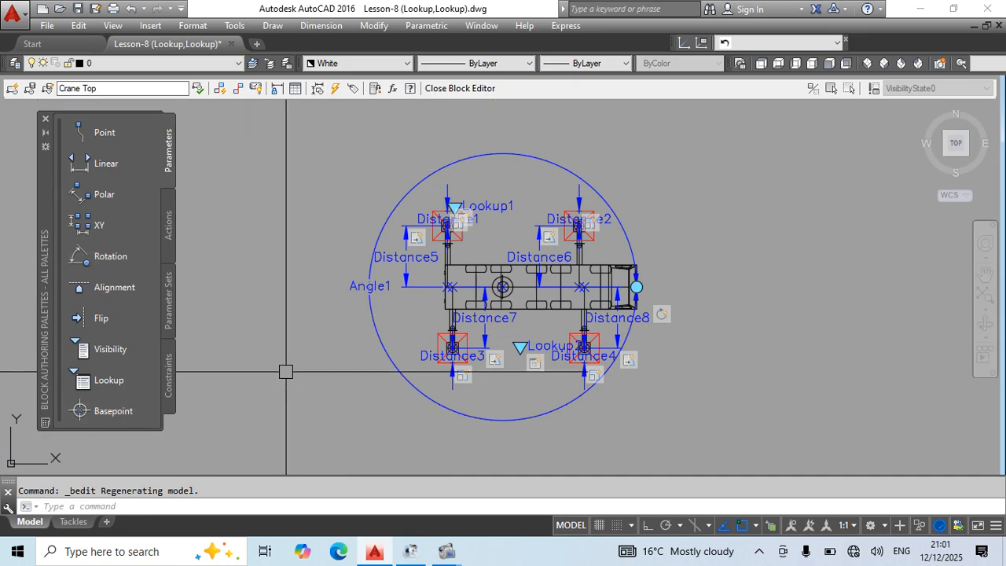
pyautogui.click(46, 122)
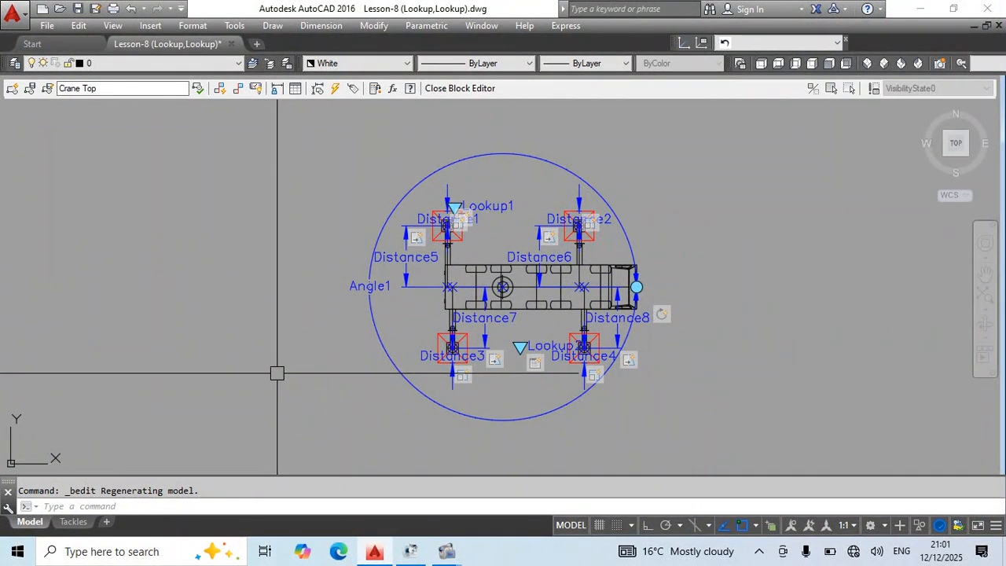
# Close the Block Editor and return to the model drawing.
pyautogui.press('Return')
# Draw a circle in the empty area to the right of the crane block.
pyautogui.press('Return')
pyautogui.press('Escape')
pyautogui.scroll(-4, 382, 234)
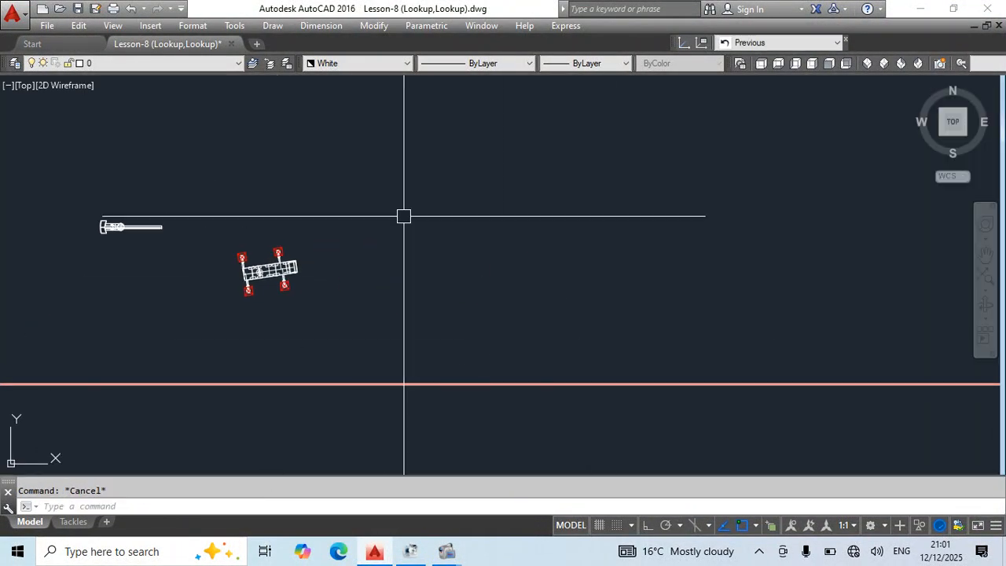
pyautogui.scroll(2, 443, 277)
pyautogui.moveTo(559, 371); pyautogui.dragTo(525, 391, button='middle')
pyautogui.write('c')
pyautogui.press('Return')
pyautogui.click(503, 294)
pyautogui.click(572, 338)
pyautogui.moveTo(680, 392); pyautogui.dragTo(557, 377, button='middle')
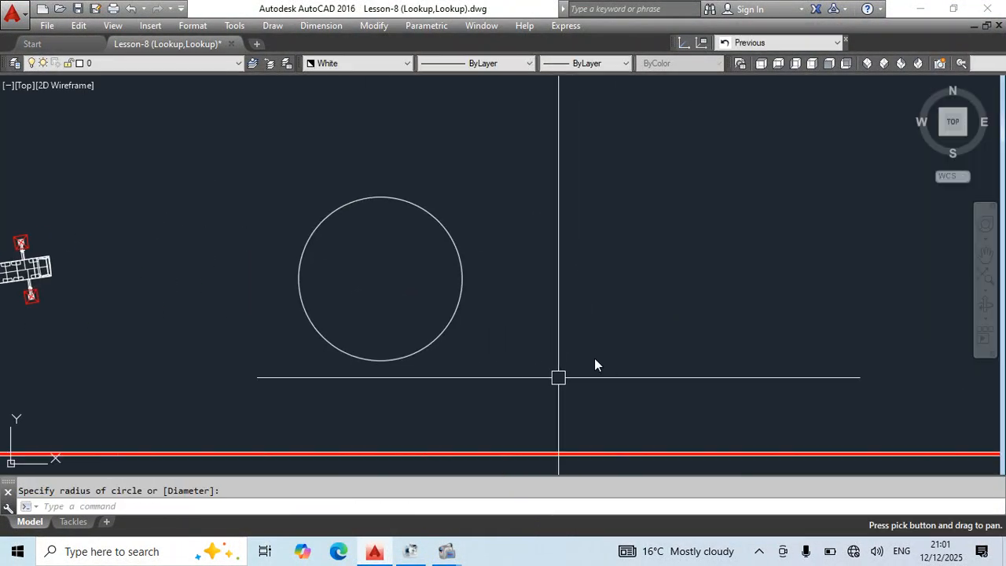
# Draw a second, slightly smaller circle beside the first one.
pyautogui.press('Return')
pyautogui.click(603, 284)
pyautogui.press('Escape')
pyautogui.click(783, 269)
pyautogui.press('Escape')
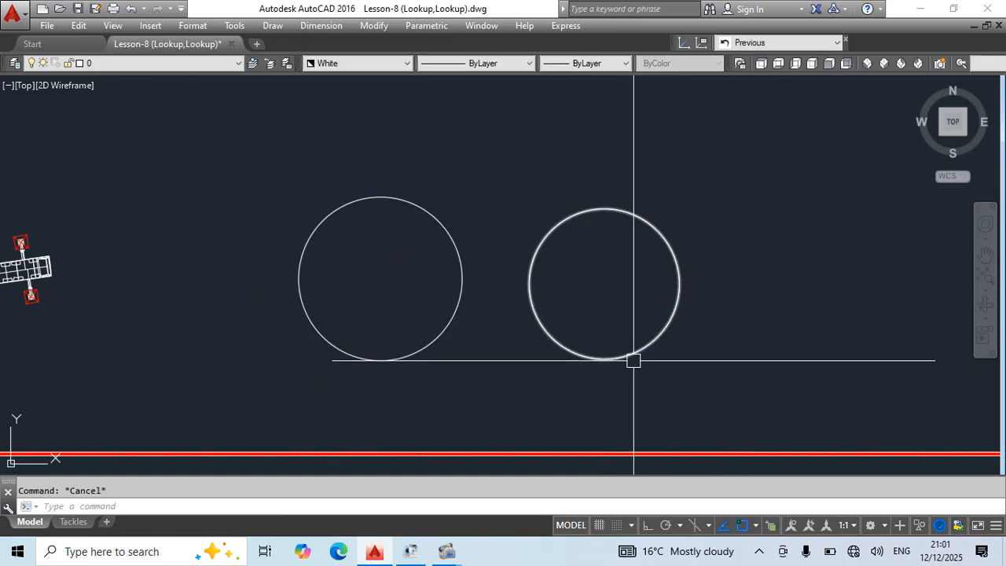
# Move the crane block up and to the right by its turntable base point.
pyautogui.moveTo(205, 440); pyautogui.dragTo(373, 456, button='middle')
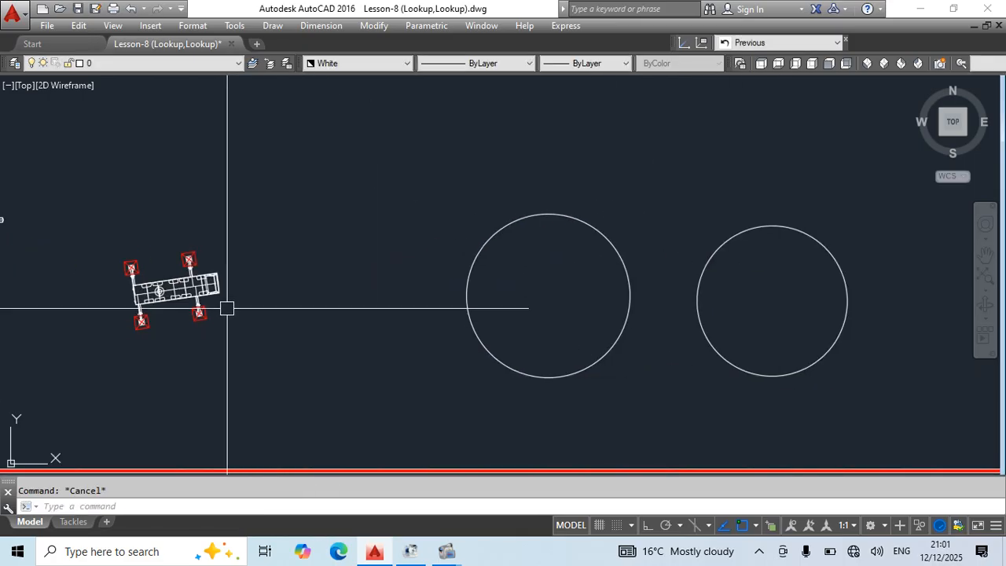
pyautogui.click(221, 297)
pyautogui.scroll(2, 163, 341)
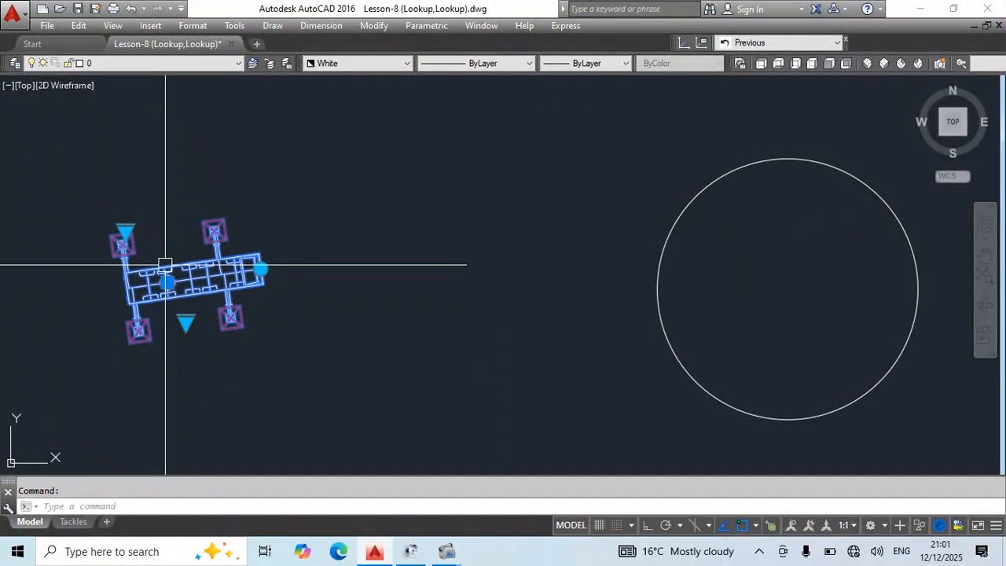
pyautogui.scroll(3, 157, 282)
pyautogui.scroll(-3, 191, 297)
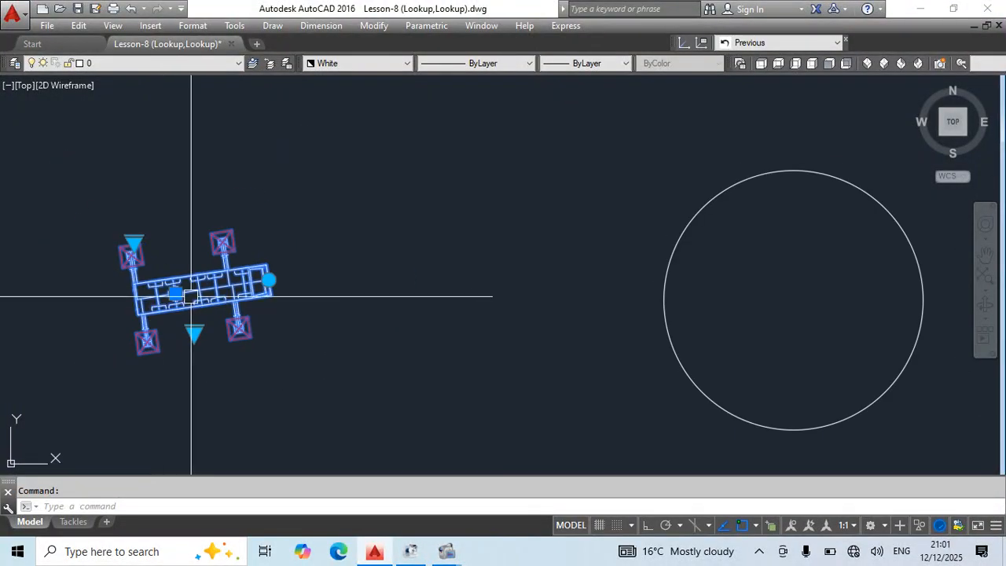
pyautogui.click(175, 293)
pyautogui.click(272, 171)
pyautogui.moveTo(436, 259); pyautogui.dragTo(227, 246, button='middle')
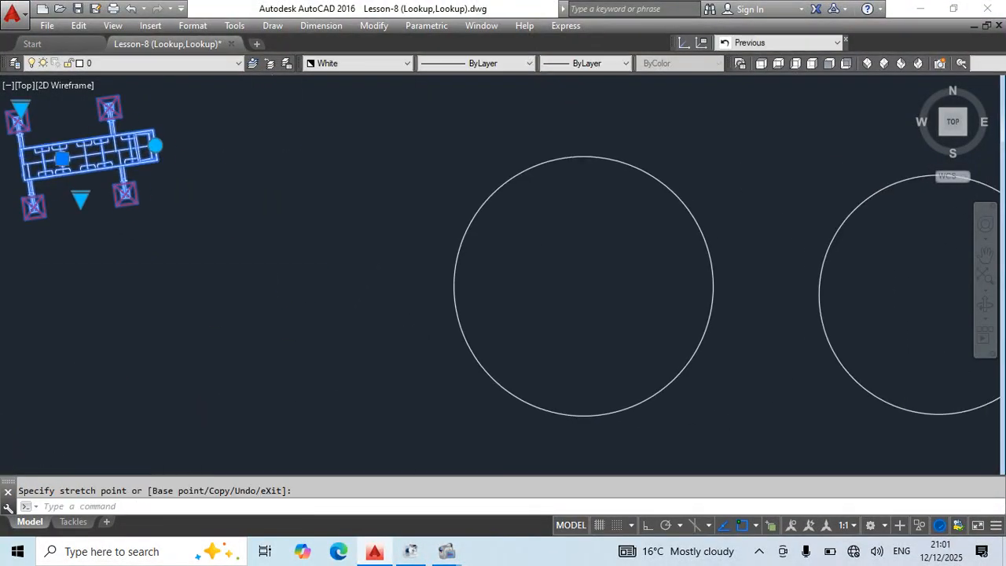
pyautogui.press('Escape')
# Convert the larger circle nearest the crane to a block without picking a base point on it.
pyautogui.click(610, 412)
pyautogui.click(477, 334)
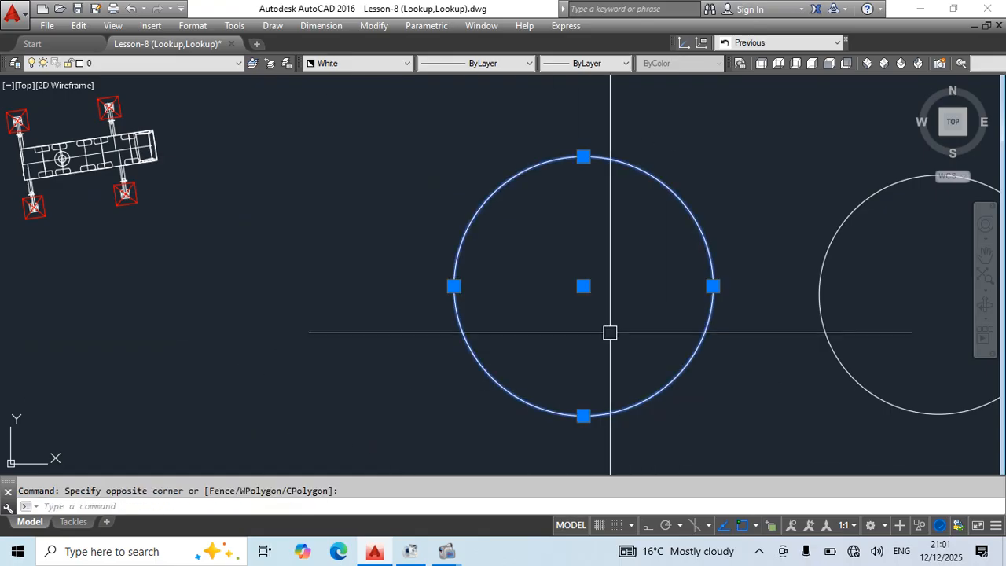
pyautogui.press('Escape')
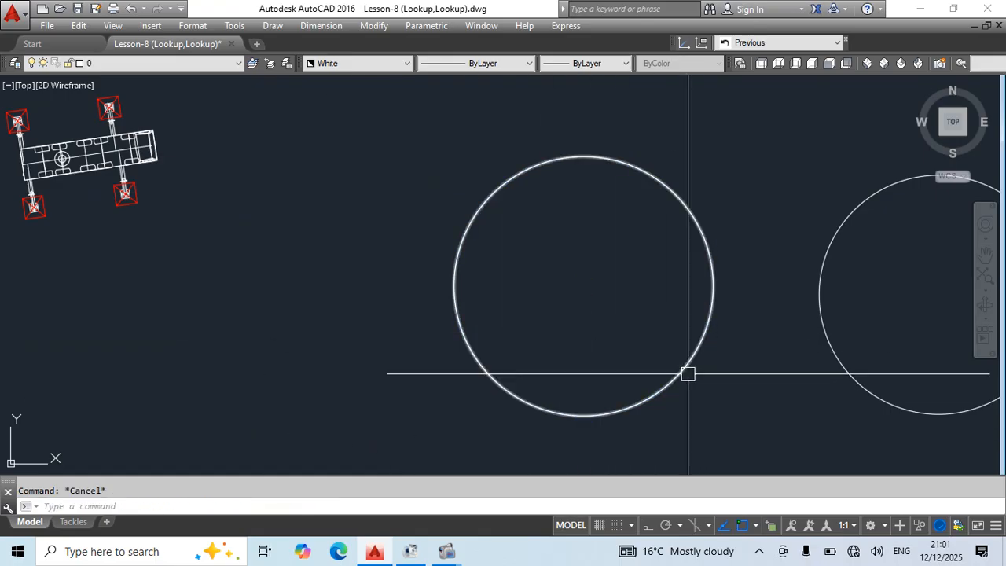
pyautogui.click(684, 371)
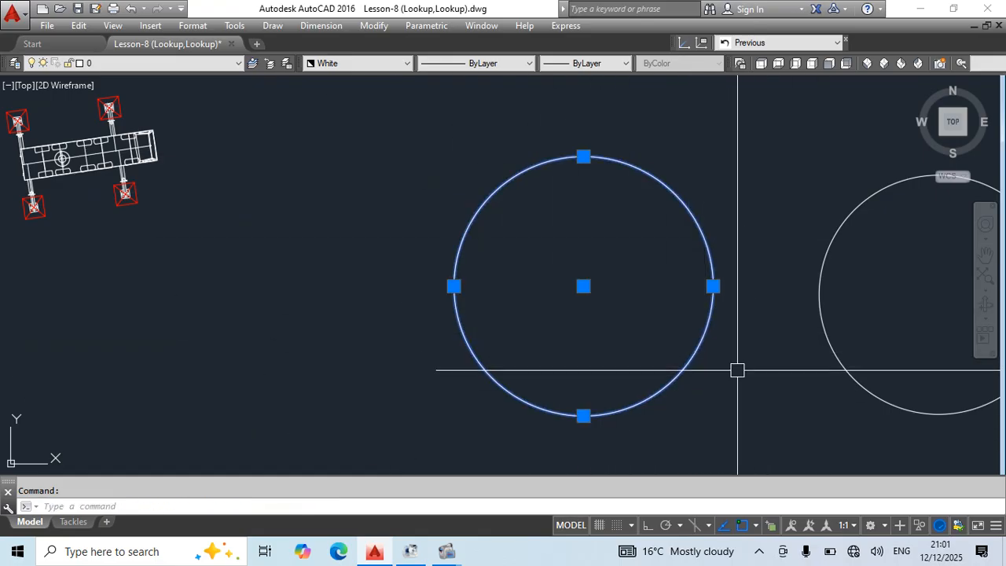
pyautogui.click(733, 343)
pyautogui.click(638, 367)
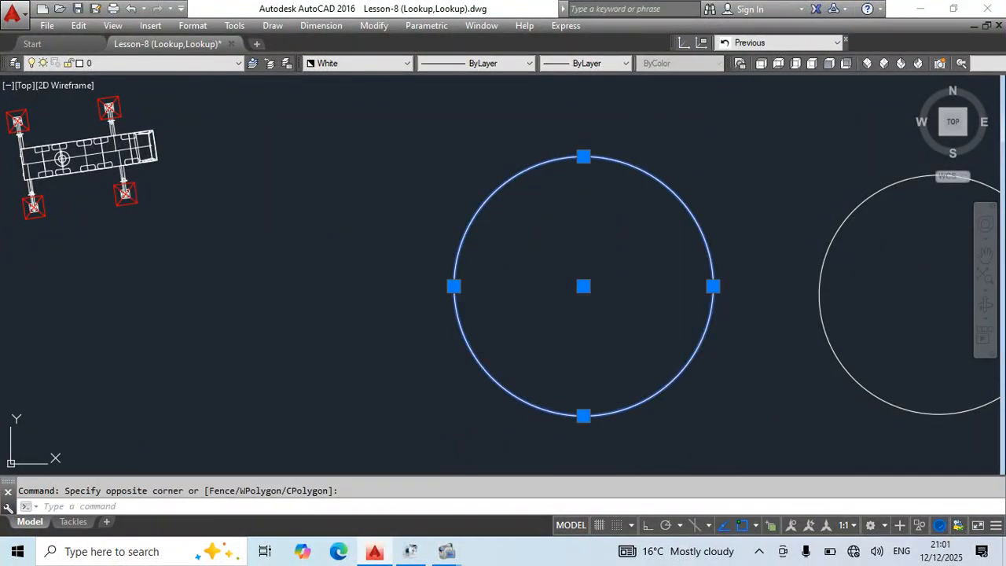
pyautogui.write('b')
pyautogui.press('Return')
pyautogui.write('adfasdfadsf')
pyautogui.click(783, 389)
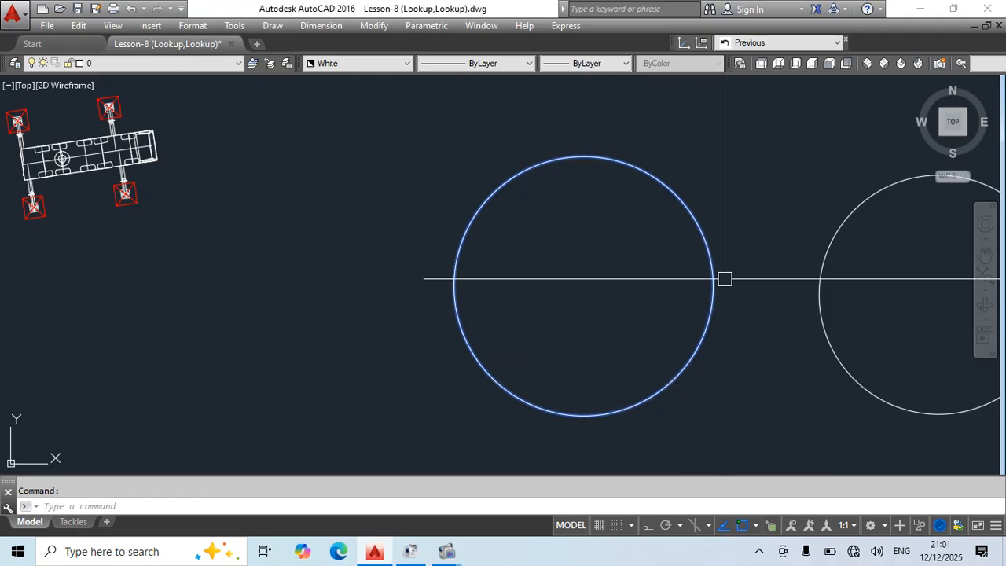
# Move the new circle block to several places by its distant base point, leaving it below the ground line.
pyautogui.scroll(-8, 724, 278)
pyautogui.scroll(-5, 610, 207)
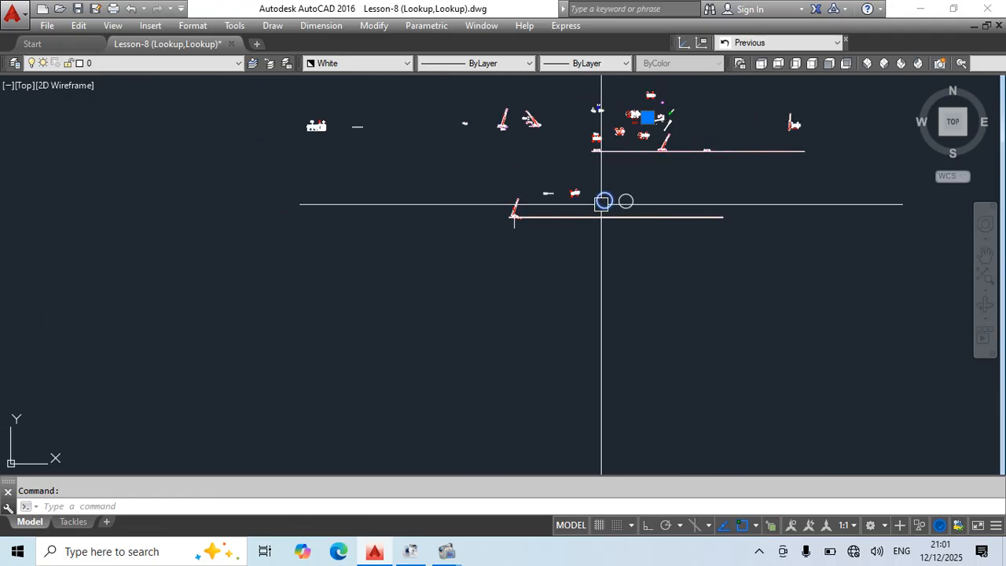
pyautogui.moveTo(670, 170); pyautogui.dragTo(592, 198, button='middle')
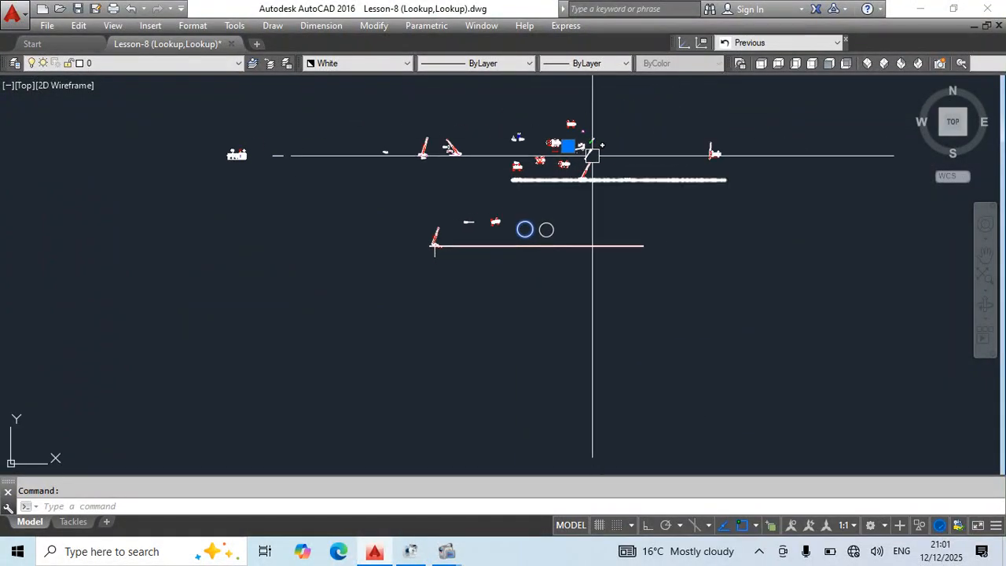
pyautogui.click(568, 145)
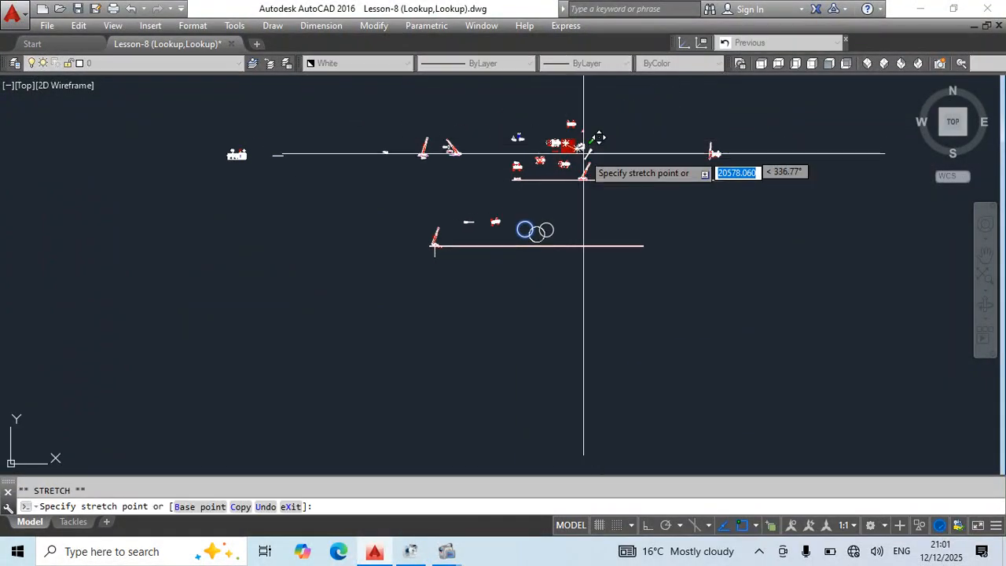
pyautogui.click(502, 286)
pyautogui.click(502, 287)
pyautogui.click(710, 246)
pyautogui.click(709, 245)
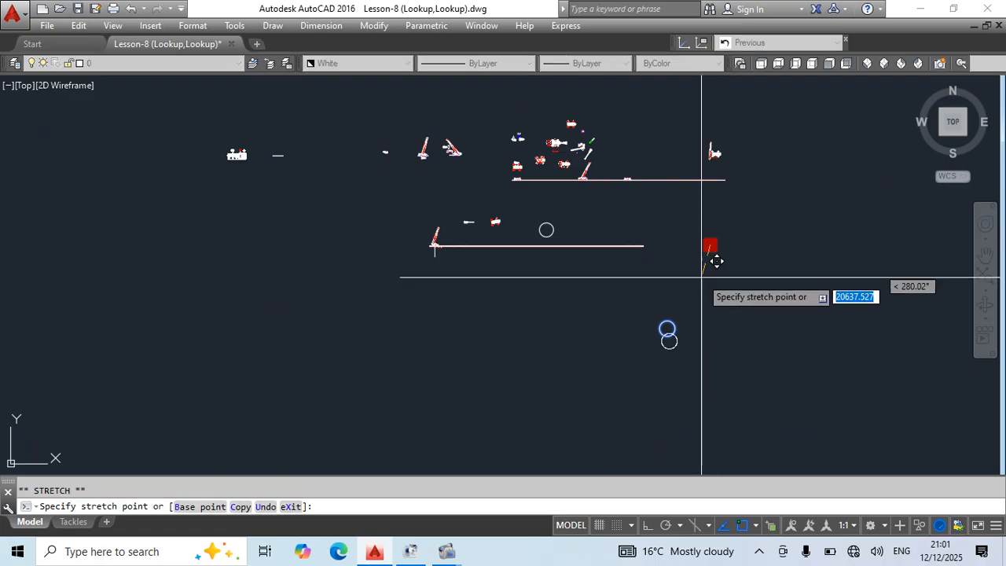
pyautogui.click(525, 296)
pyautogui.click(525, 296)
pyautogui.press('Escape')
# Define the remaining circle as block adfadsfd with its base point at the circle's right quadrant.
pyautogui.scroll(6, 562, 231)
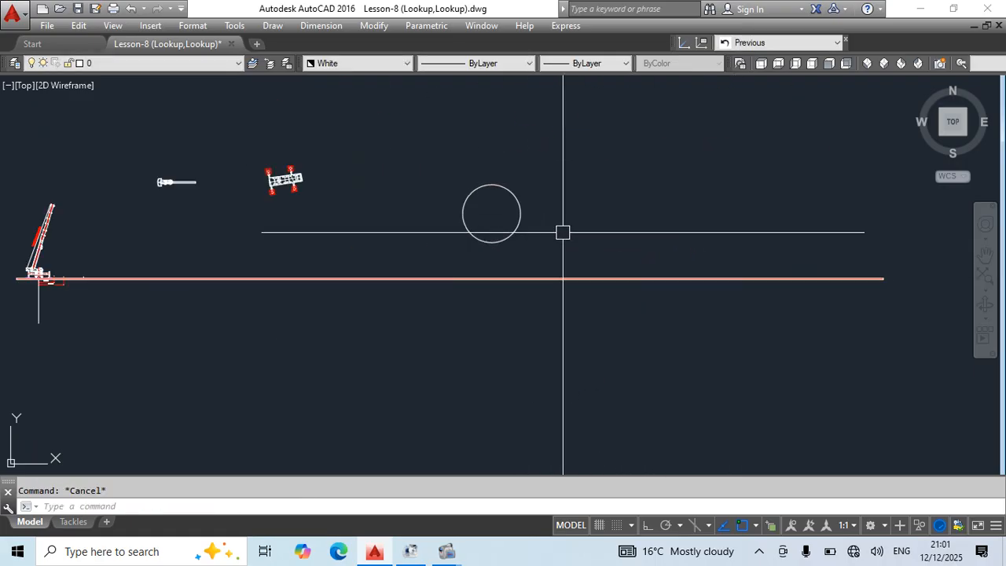
pyautogui.scroll(2, 524, 197)
pyautogui.moveTo(524, 197); pyautogui.dragTo(555, 343, button='middle')
pyautogui.click(588, 305)
pyautogui.click(415, 435)
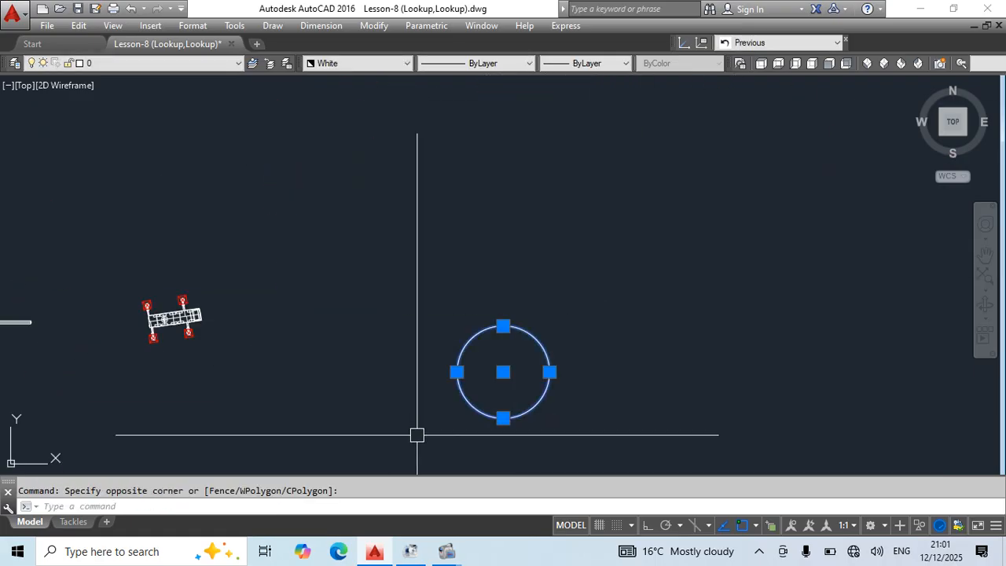
pyautogui.moveTo(623, 398); pyautogui.dragTo(621, 346, button='middle')
pyautogui.write('b')
pyautogui.press('Return')
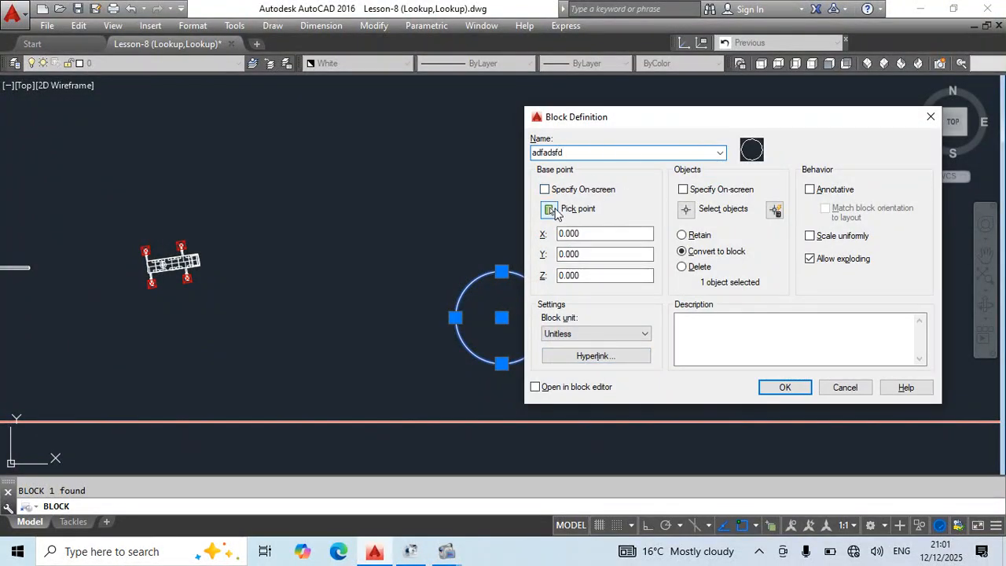
pyautogui.click(550, 210)
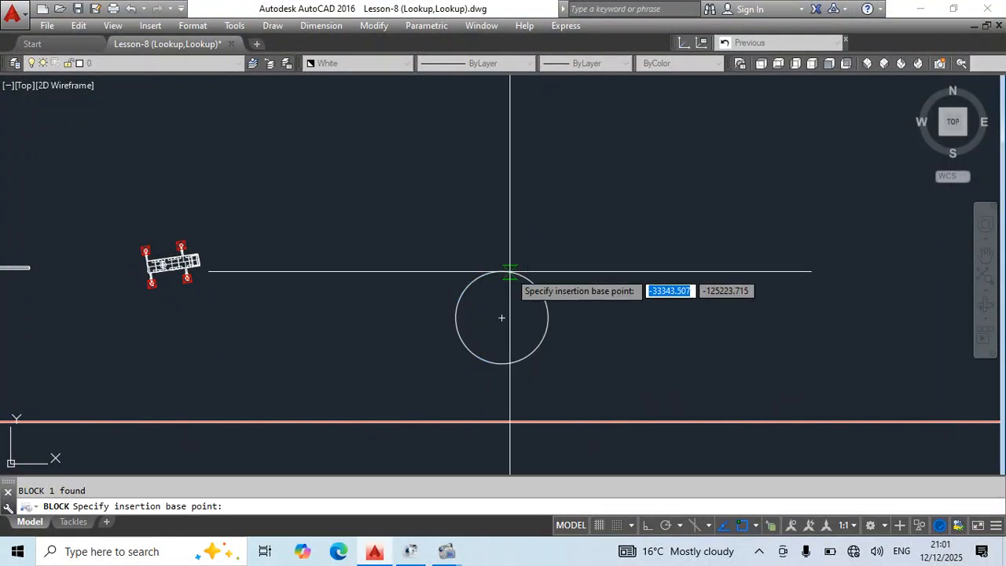
pyautogui.click(548, 318)
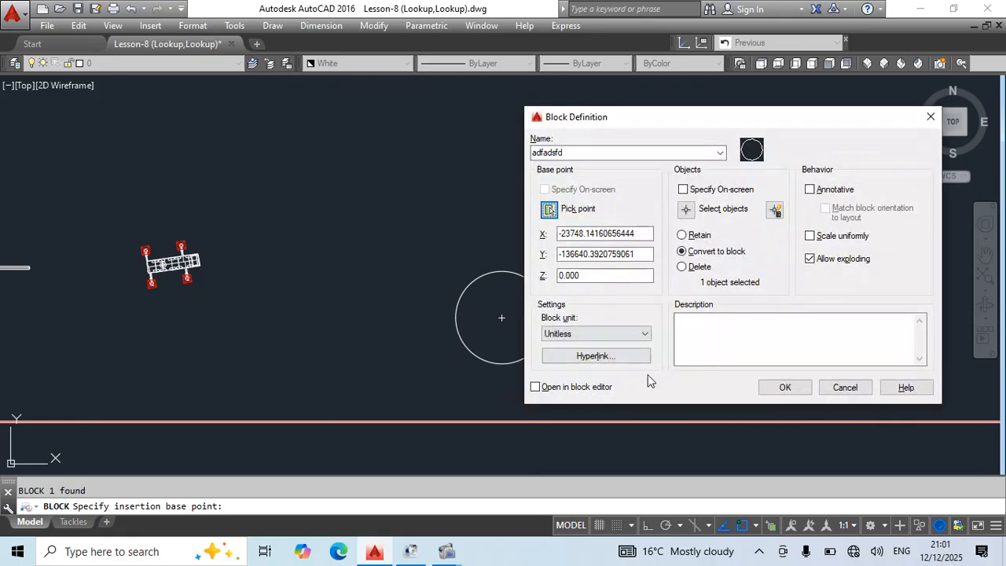
pyautogui.click(781, 386)
# Move the adfadsfd circle block up and to the right by its quadrant base point.
pyautogui.click(547, 318)
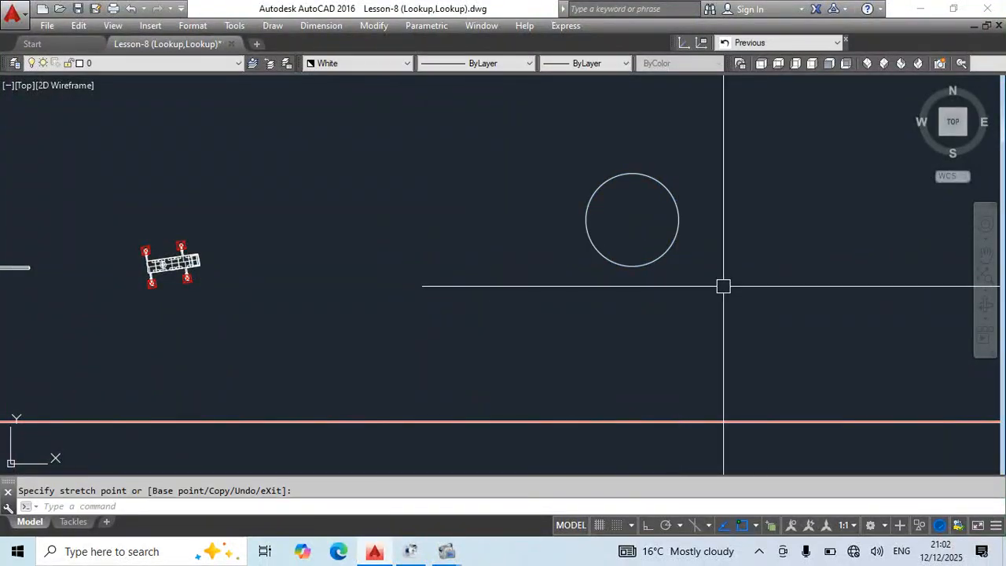
pyautogui.press('Escape')
pyautogui.scroll(-5, 550, 228)
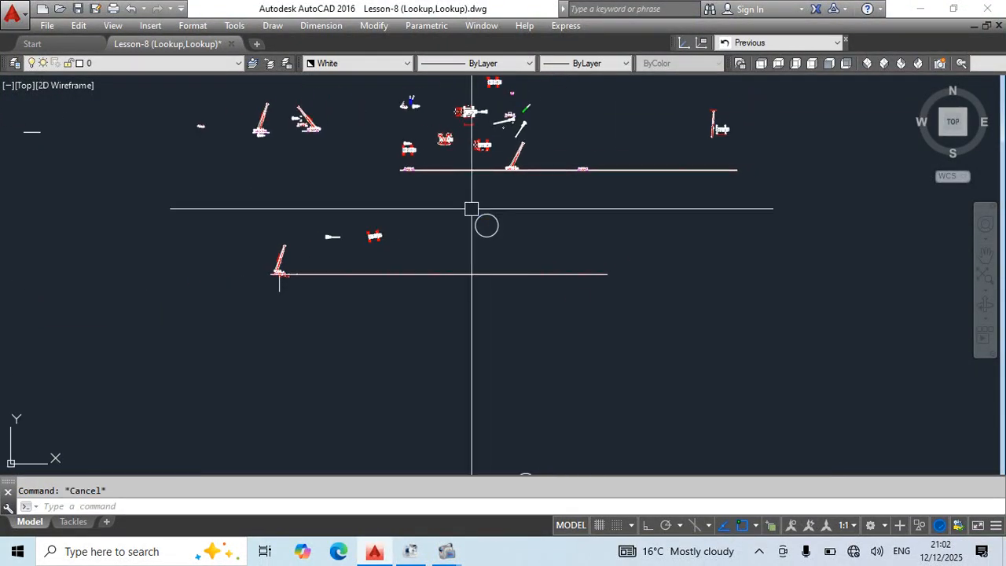
# Draw another circle to the lower right of the adfadsfd block.
pyautogui.scroll(3, 519, 236)
pyautogui.write('c')
pyautogui.press('Return')
pyautogui.click(624, 279)
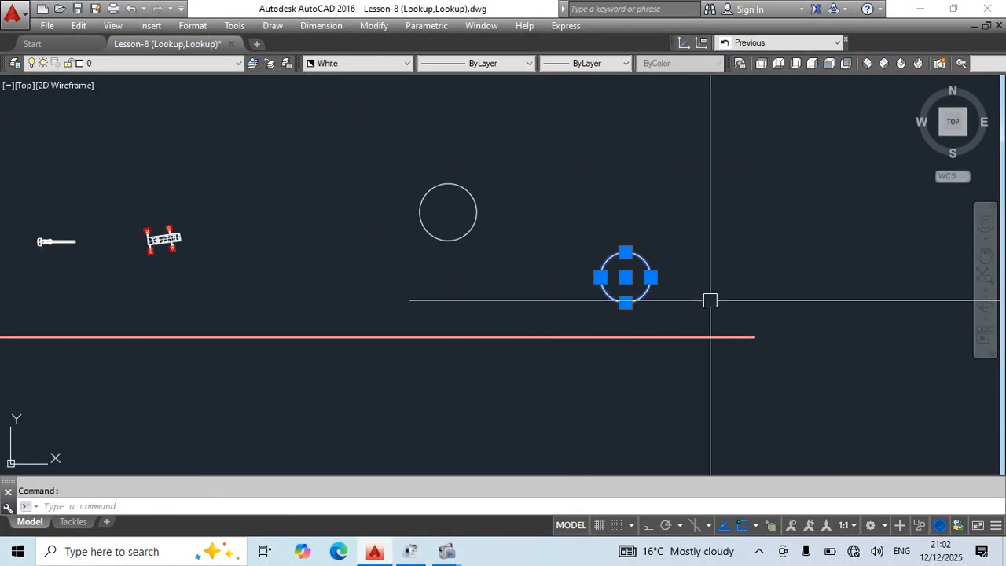
# Define the newly drawn circle as block sfgsdfgdfs with its base point at the circle's center.
pyautogui.press('Return')
pyautogui.write('sfgsdfgdfs')
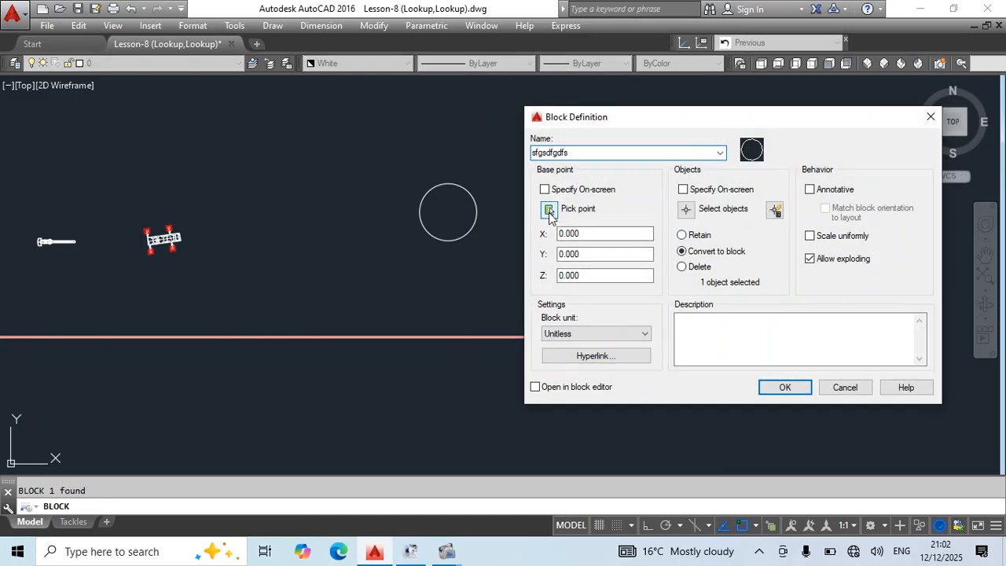
pyautogui.click(548, 210)
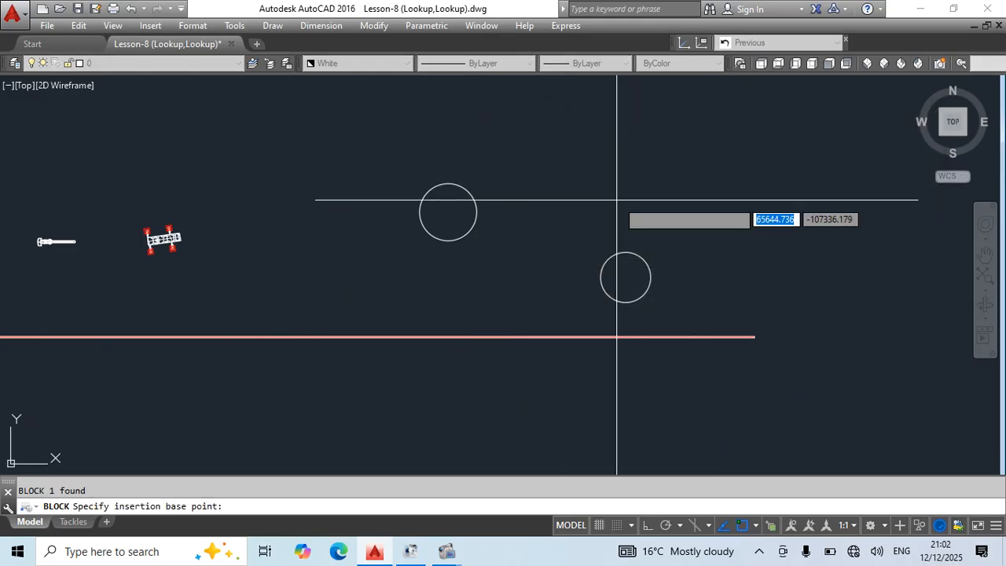
pyautogui.click(625, 277)
pyautogui.click(785, 387)
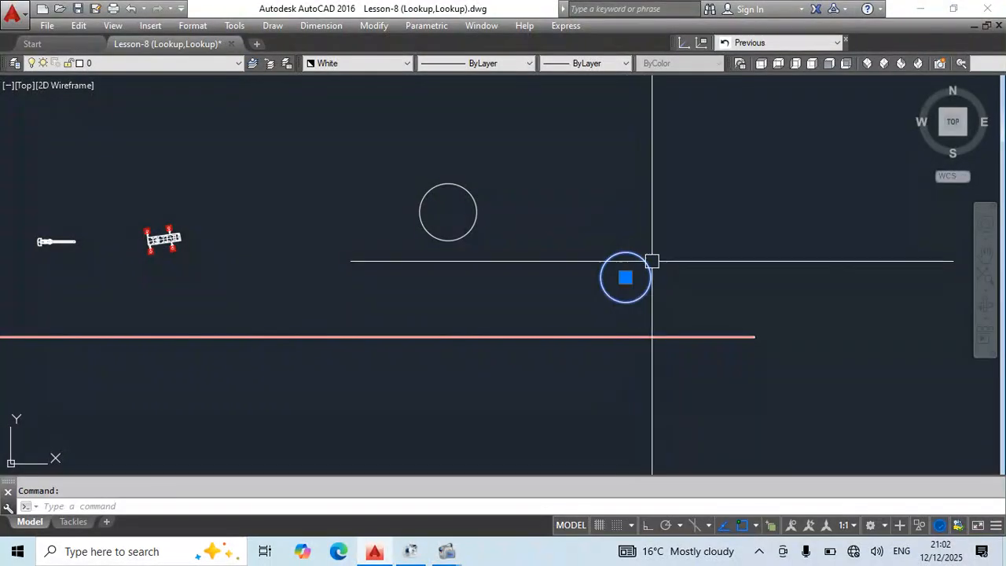
# Move the sfgsdfgdfs circle block farther to the right by its center base point.
pyautogui.click(625, 276)
pyautogui.moveTo(841, 225); pyautogui.dragTo(640, 178, button='middle')
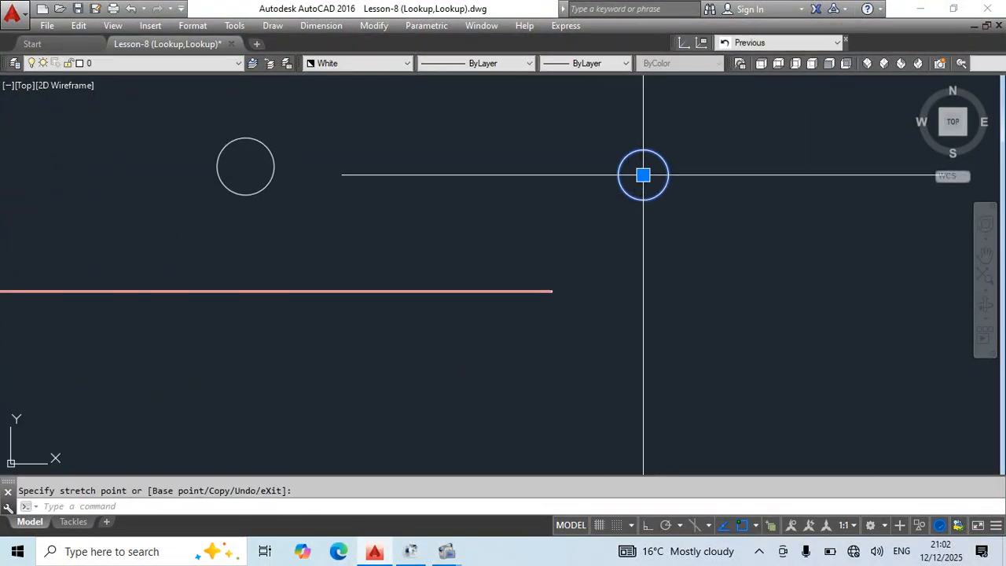
pyautogui.press('Escape')
# Select both circle blocks to compare their base points, and move sfgsdfgdfs up and to the left by its center.
pyautogui.scroll(-3, 498, 231)
pyautogui.scroll(5, 521, 225)
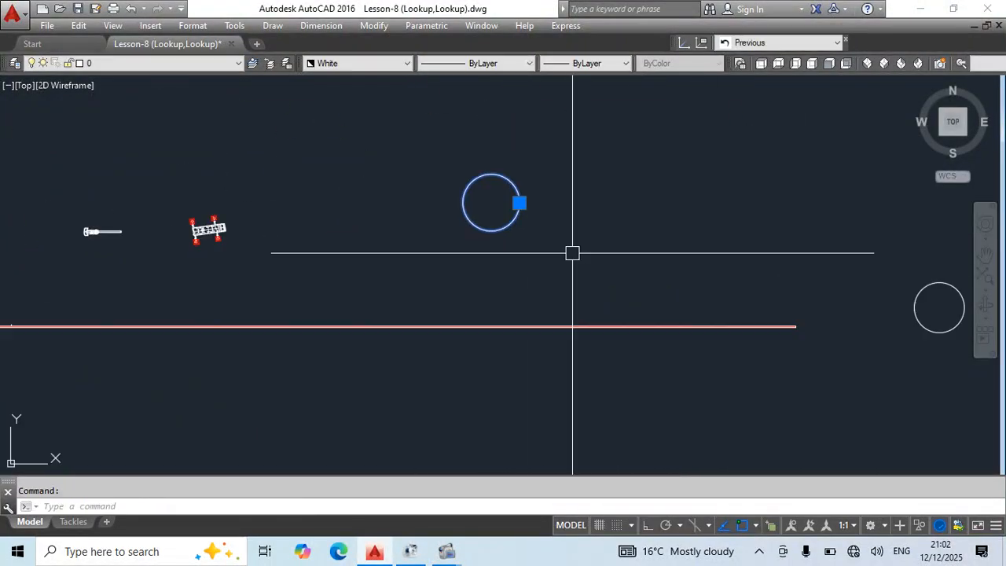
pyautogui.moveTo(872, 308); pyautogui.dragTo(603, 289, button='middle')
pyautogui.click(670, 288)
pyautogui.click(500, 175)
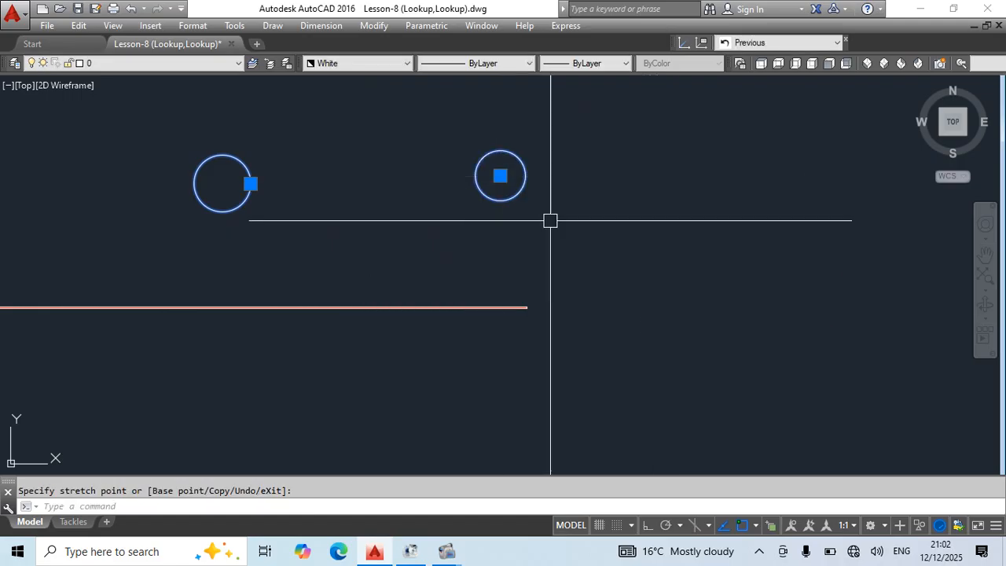
# Select the Crane Top block to check where its base point lies relative to the crane body.
pyautogui.moveTo(379, 155); pyautogui.dragTo(507, 225, button='middle')
pyautogui.scroll(-2, 508, 225)
pyautogui.moveTo(204, 246); pyautogui.dragTo(265, 254, button='middle')
pyautogui.scroll(4, 265, 254)
pyautogui.scroll(5, 322, 277)
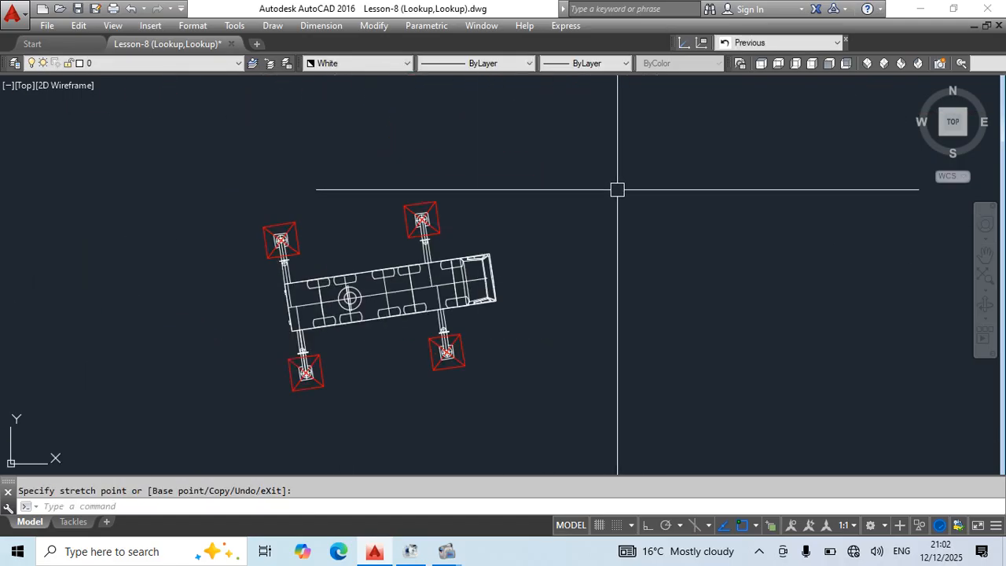
pyautogui.click(370, 294)
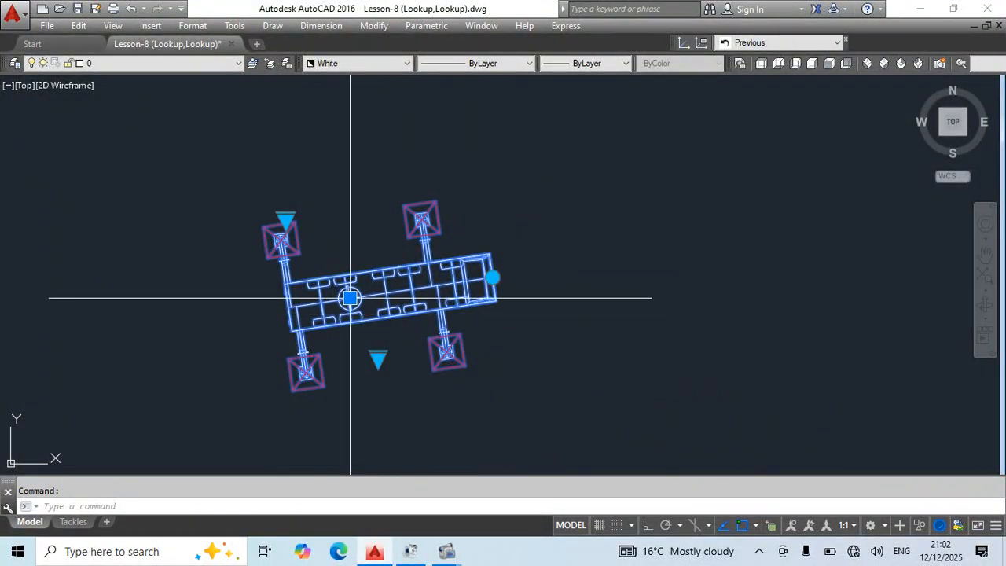
# Open the adfadsfd circle block in the Block Editor.
pyautogui.scroll(-4, 445, 223)
pyautogui.moveTo(788, 345); pyautogui.dragTo(483, 306, button='middle')
pyautogui.scroll(-6, 482, 305)
pyautogui.moveTo(586, 350)
pyautogui.mouseDown(button='middle')
pyautogui.moveTo(550, 307)
pyautogui.moveTo(539, 314)
pyautogui.mouseUp(button='middle')
pyautogui.scroll(4, 534, 220)
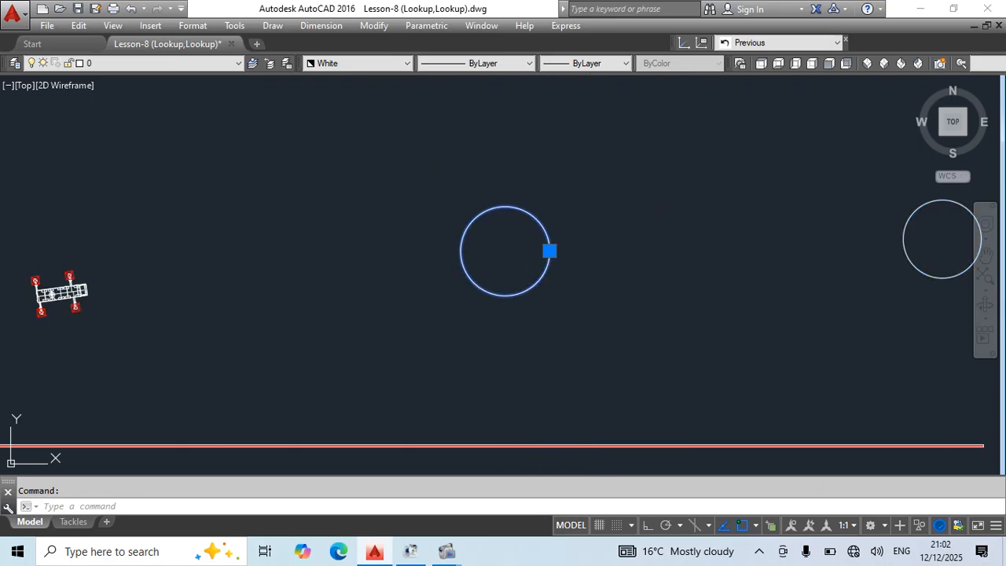
pyautogui.doubleClick(542, 275)
pyautogui.click(490, 375)
# Move the circle by its center to the point at its right quadrant, and close the Block Editor with the changes saved.
pyautogui.click(605, 418)
pyautogui.click(543, 367)
pyautogui.write('m')
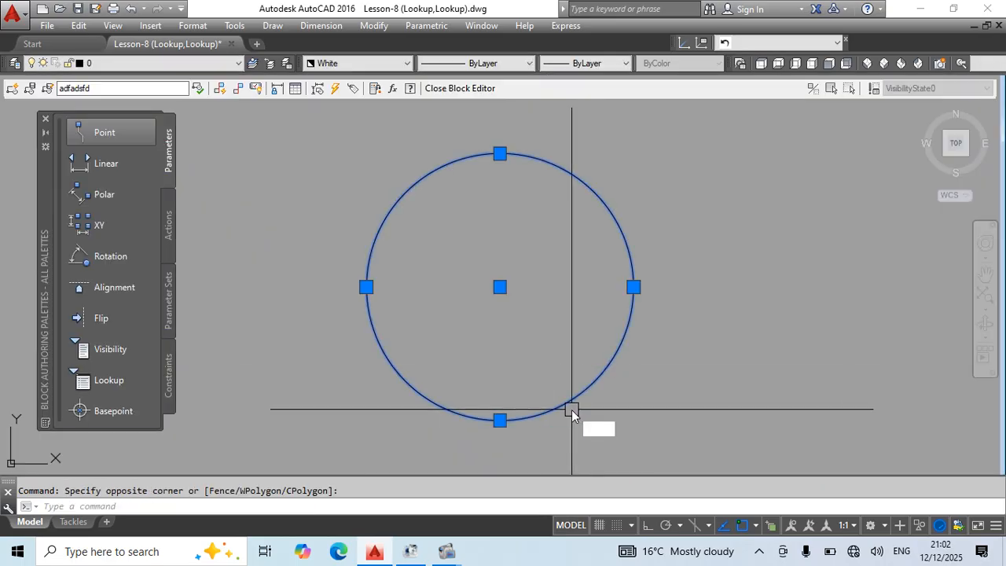
pyautogui.press('Return')
pyautogui.click(500, 287)
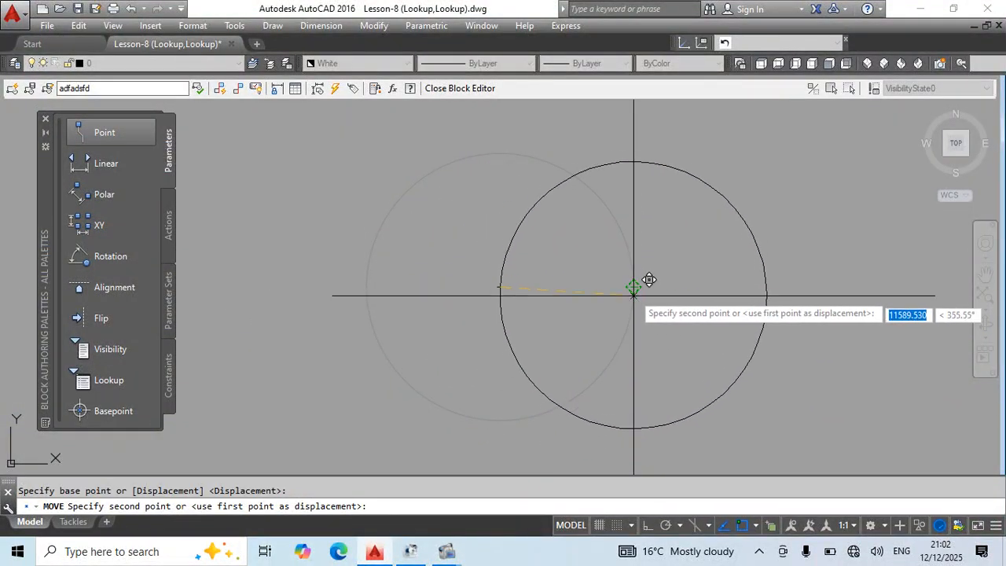
pyautogui.click(648, 270)
pyautogui.press('Escape')
pyautogui.write('bc')
pyautogui.press('Return')
pyautogui.press('Return')
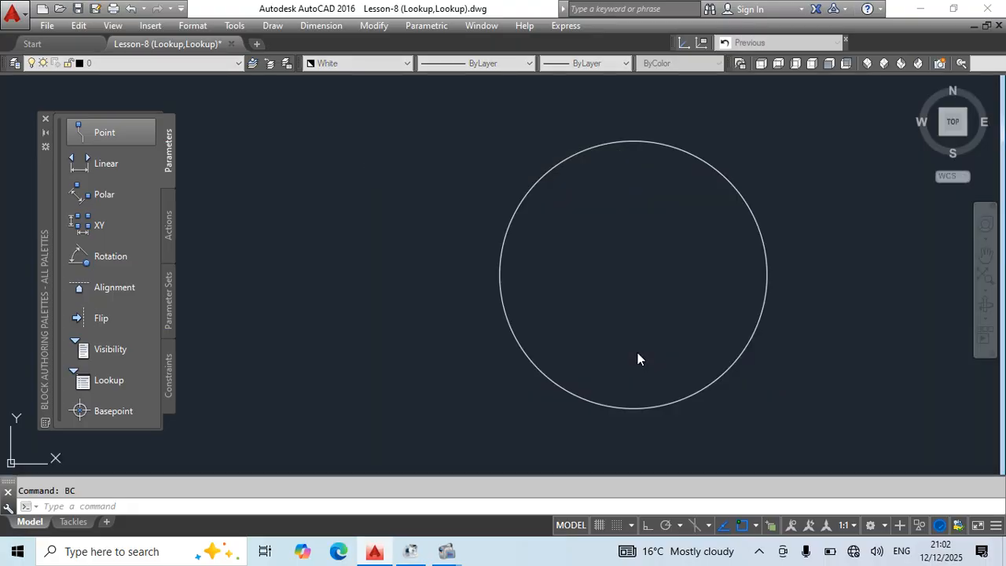
# Move the adfadsfd block left by its base point, and place the sfgsdfgdfs circle block near its upper right.
pyautogui.click(549, 251)
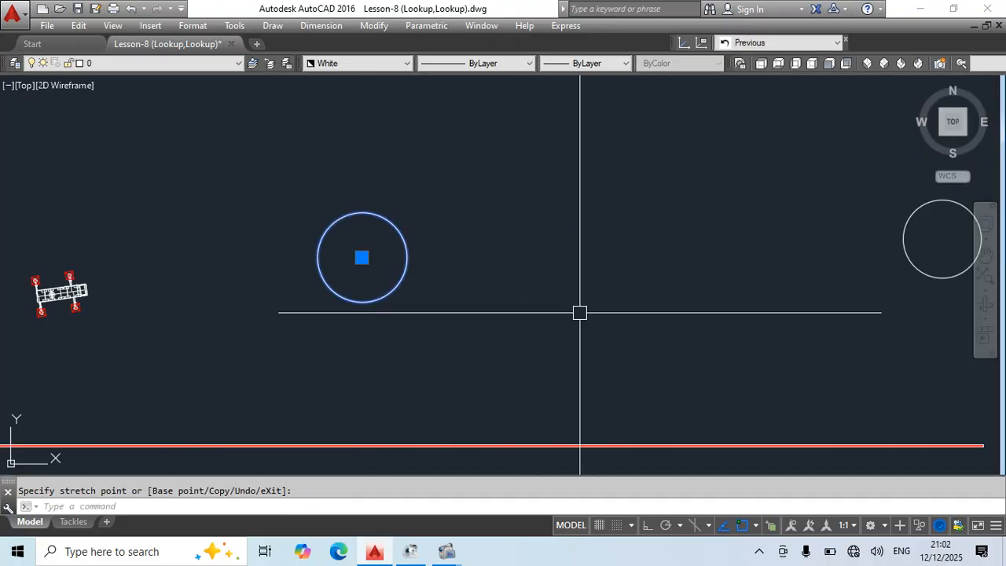
pyautogui.scroll(-3, 602, 319)
pyautogui.scroll(2, 632, 267)
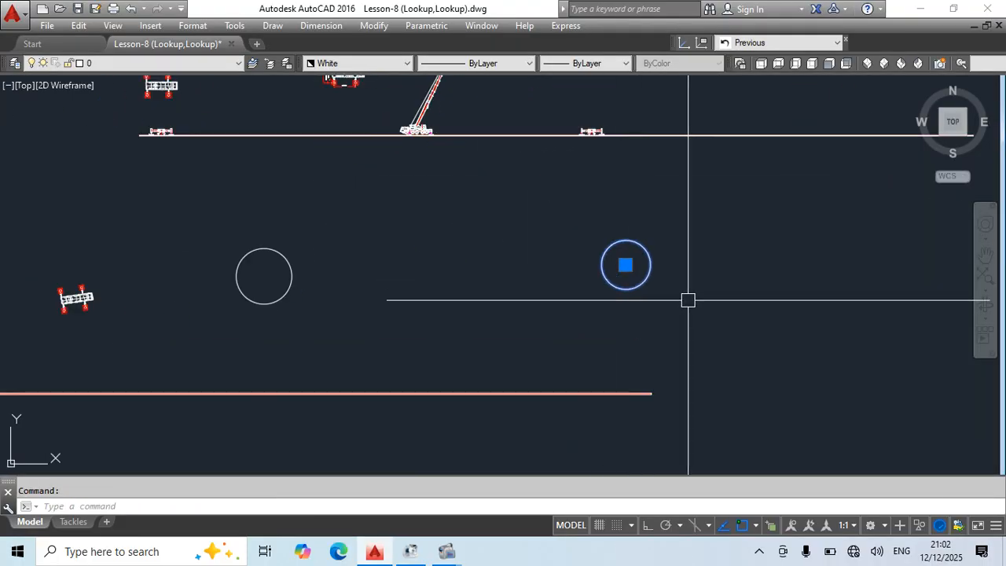
pyautogui.click(625, 265)
pyautogui.click(308, 218)
pyautogui.press('Escape')
# Move the separate circle block below the crane drawings farther up and to the right.
pyautogui.scroll(-4, 412, 354)
pyautogui.moveTo(416, 360); pyautogui.dragTo(374, 161, button='middle')
pyautogui.scroll(-2, 374, 162)
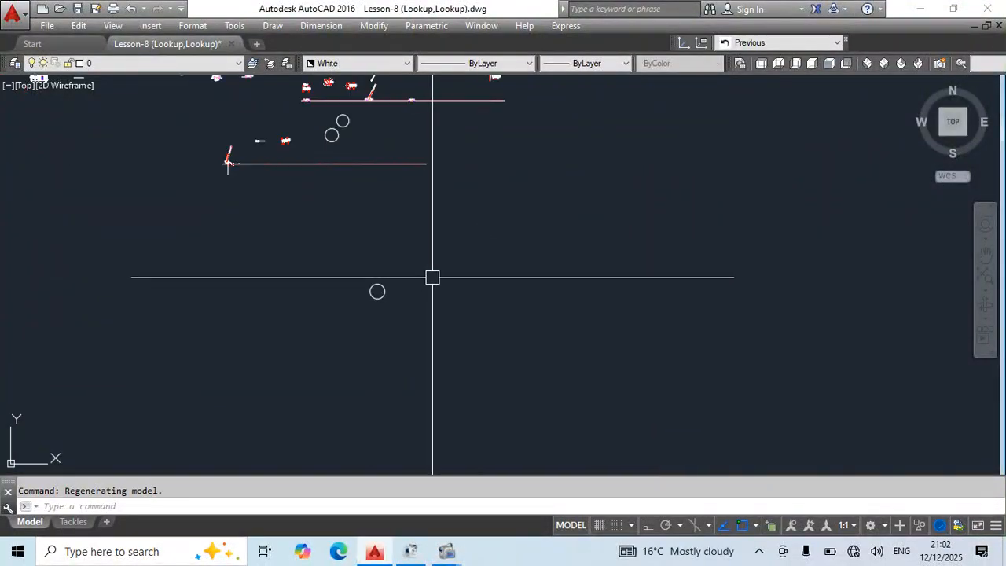
pyautogui.click(336, 257)
pyautogui.click(422, 338)
pyautogui.write('m')
pyautogui.click(372, 330)
pyautogui.click(515, 261)
pyautogui.press('Escape')
pyautogui.scroll(4, 526, 232)
pyautogui.moveTo(532, 247)
pyautogui.mouseDown(button='middle')
pyautogui.moveTo(504, 371)
pyautogui.moveTo(551, 442)
pyautogui.mouseUp(button='middle')
pyautogui.press('Escape')
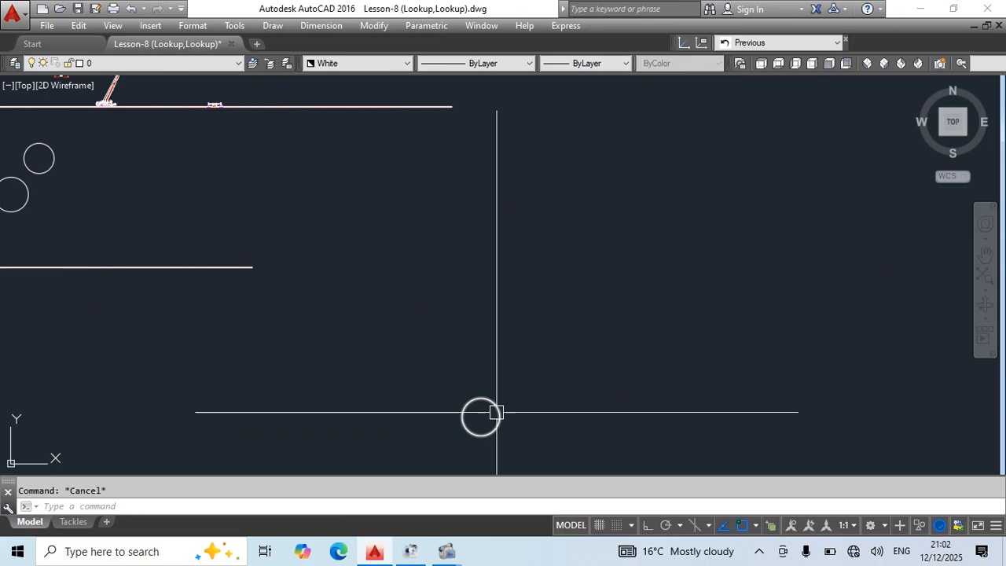
pyautogui.click(497, 412)
pyautogui.press('space')
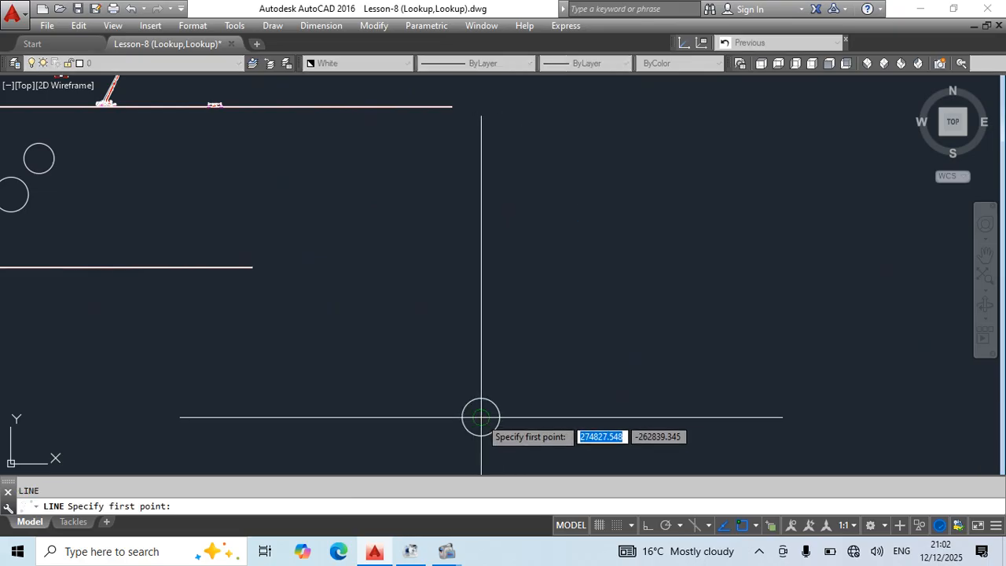
pyautogui.click(480, 417)
pyautogui.press('Escape')
pyautogui.press('c')
pyautogui.press('space')
pyautogui.press('Escape')
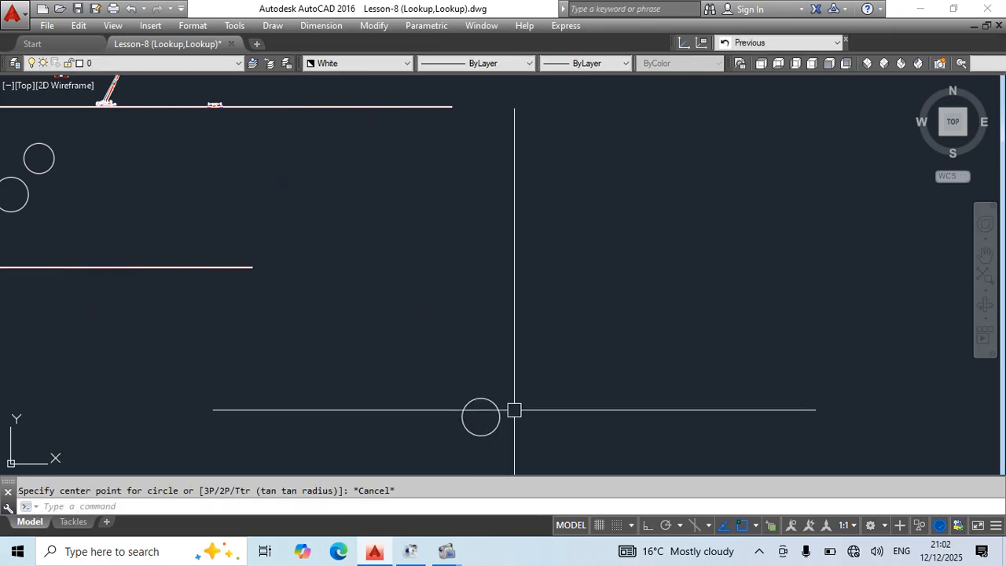
pyautogui.click(579, 220)
pyautogui.press('Escape')
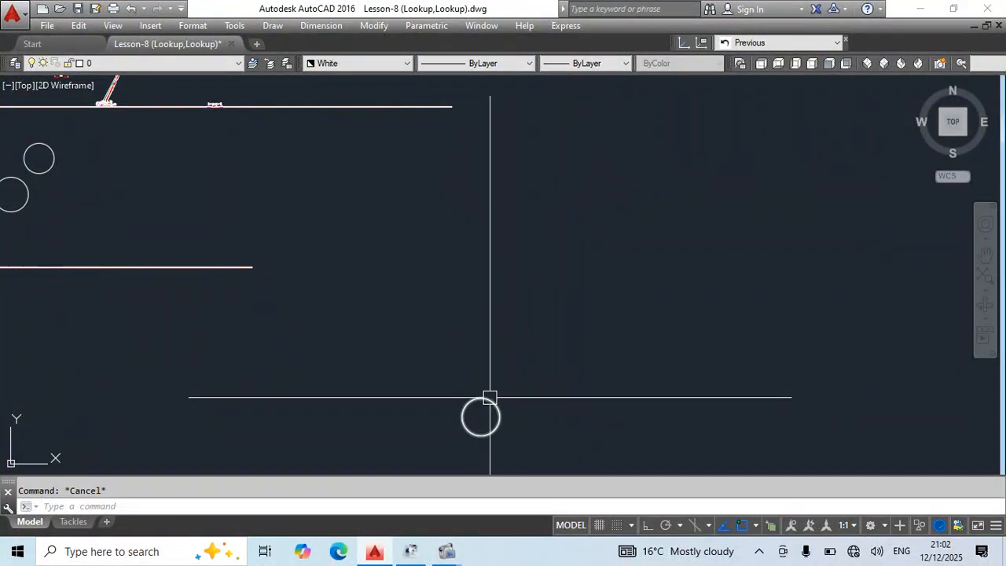
# Open the adfasdfadsf circle block in the Block Editor and show the area around its circle.
pyautogui.doubleClick(487, 403)
pyautogui.click(492, 370)
pyautogui.scroll(-5, 597, 331)
pyautogui.moveTo(670, 386); pyautogui.dragTo(617, 397, button='middle')
pyautogui.press('Return')
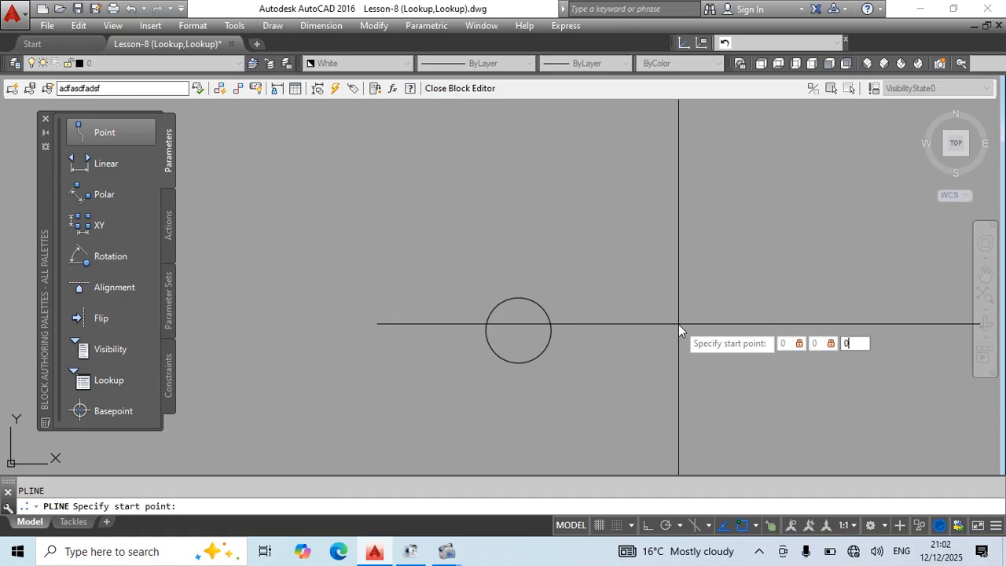
pyautogui.press('Escape')
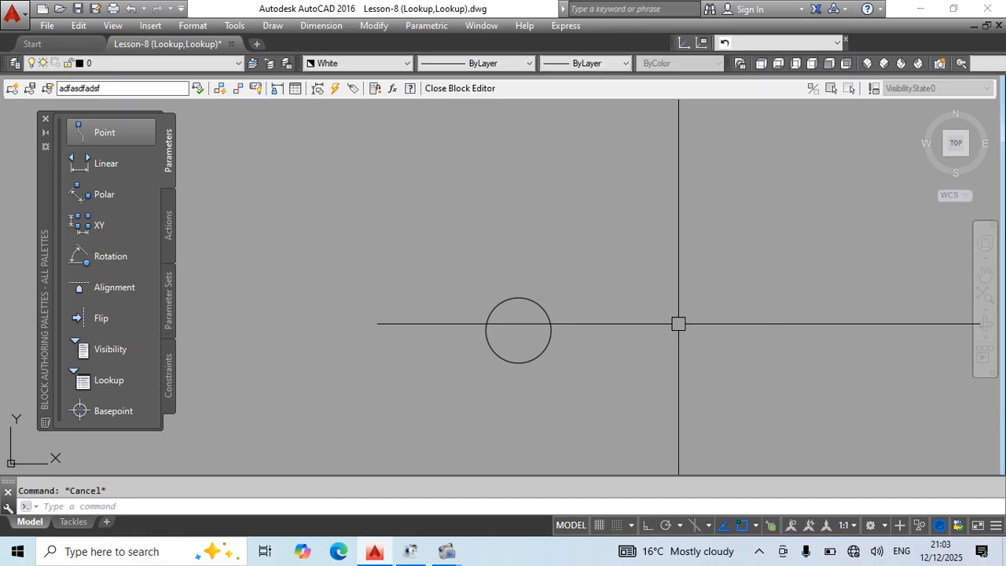
# Draw a polyline starting at the origin 0,0,0 and running down to the left as a reference for the base point.
pyautogui.press('Return')
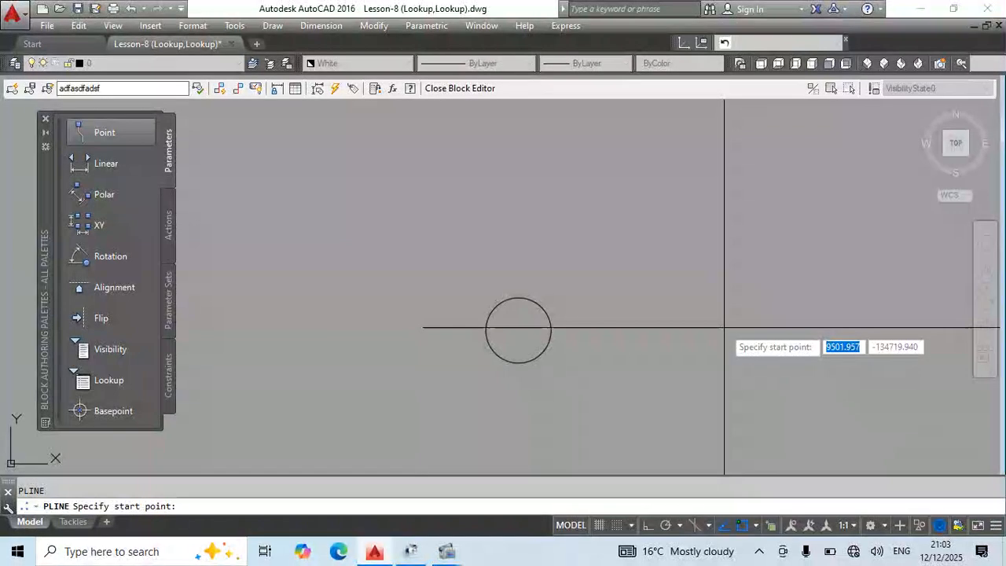
pyautogui.write('0,0,0')
pyautogui.press('Return')
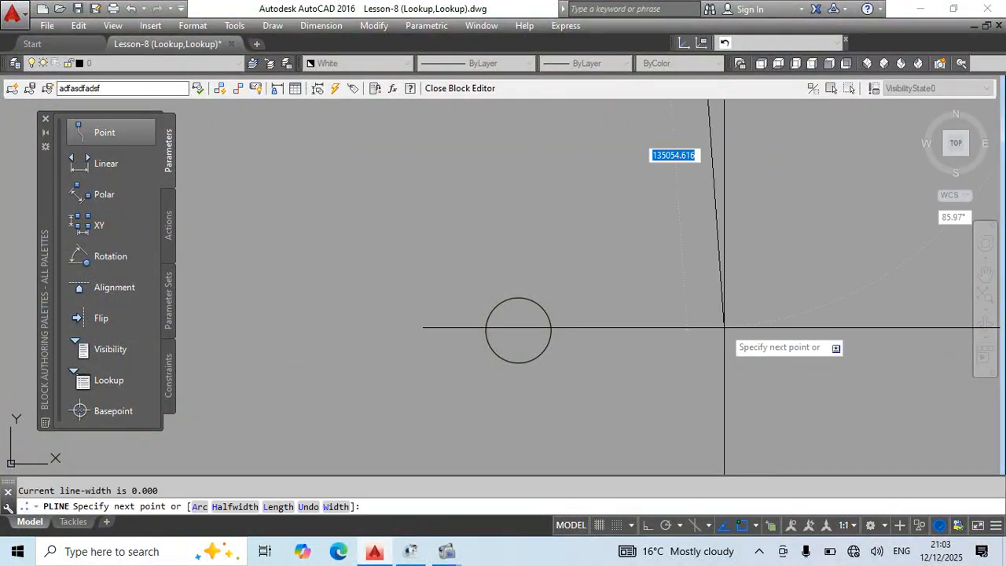
pyautogui.scroll(-3, 746, 330)
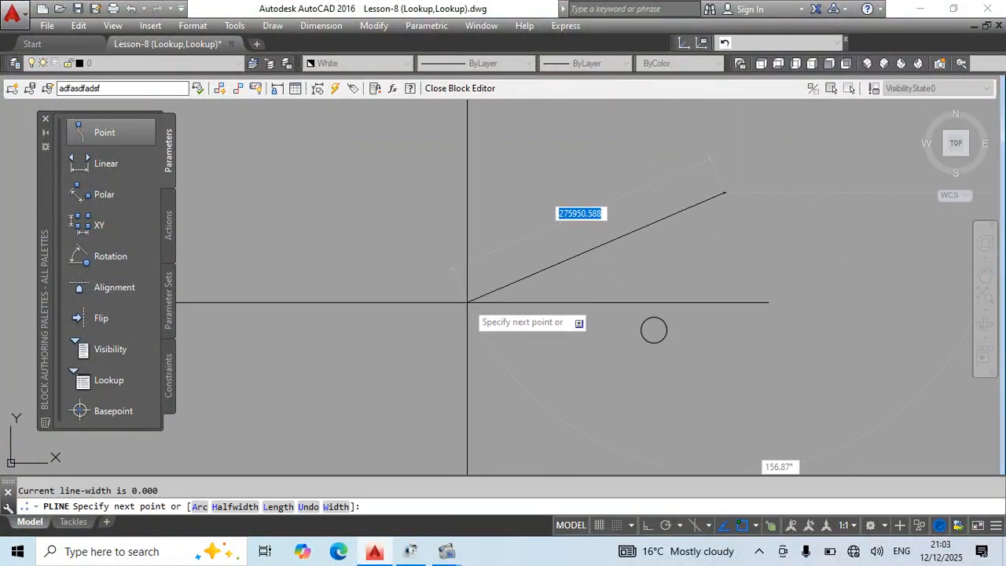
pyautogui.press('Escape')
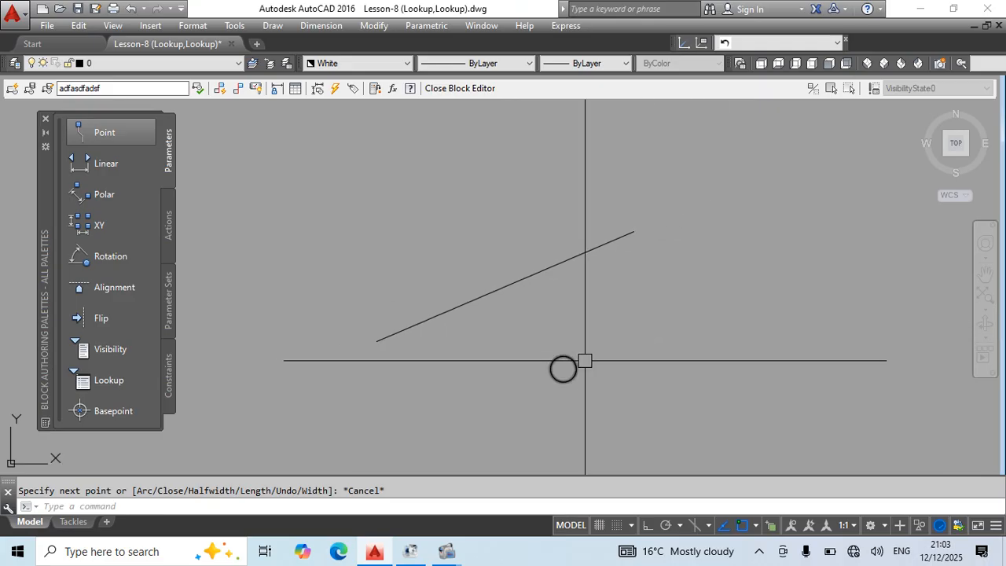
# Move the circle by its center onto the polyline's start point at the origin.
pyautogui.click(618, 341)
pyautogui.click(552, 406)
pyautogui.write('m')
pyautogui.press('Return')
pyautogui.click(562, 369)
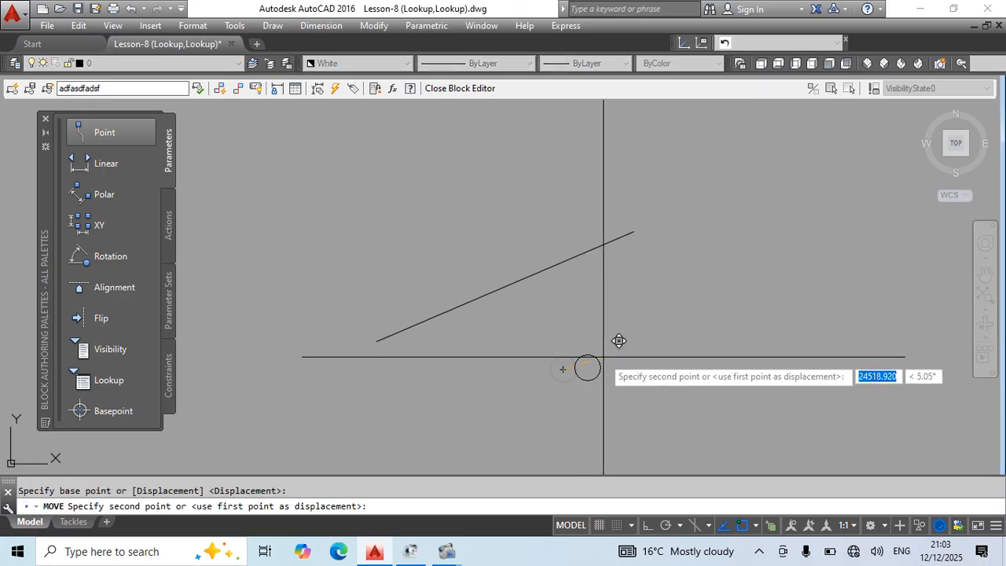
pyautogui.click(638, 225)
# Erase the reference polyline, and close the Block Editor with the changes to adfasdfadsf saved.
pyautogui.press('Escape')
pyautogui.click(584, 275)
pyautogui.click(564, 253)
pyautogui.write('e')
pyautogui.press('Return')
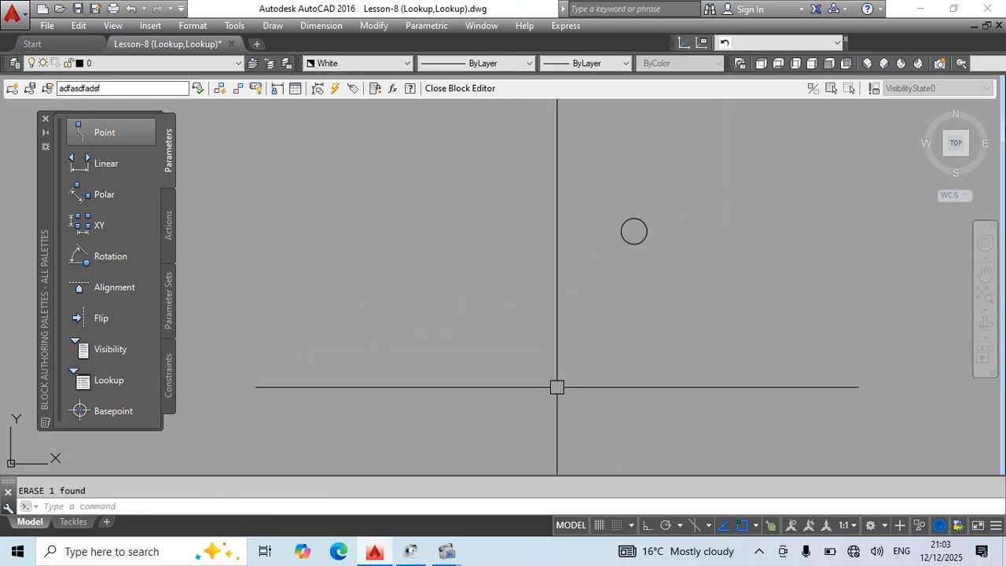
pyautogui.write('bc')
pyautogui.press('Return')
pyautogui.press('Return')
pyautogui.press('Return')
# Move the adfasdfadsf circle block to the left, beside the other two circle blocks.
pyautogui.click(576, 229)
pyautogui.scroll(-3, 646, 286)
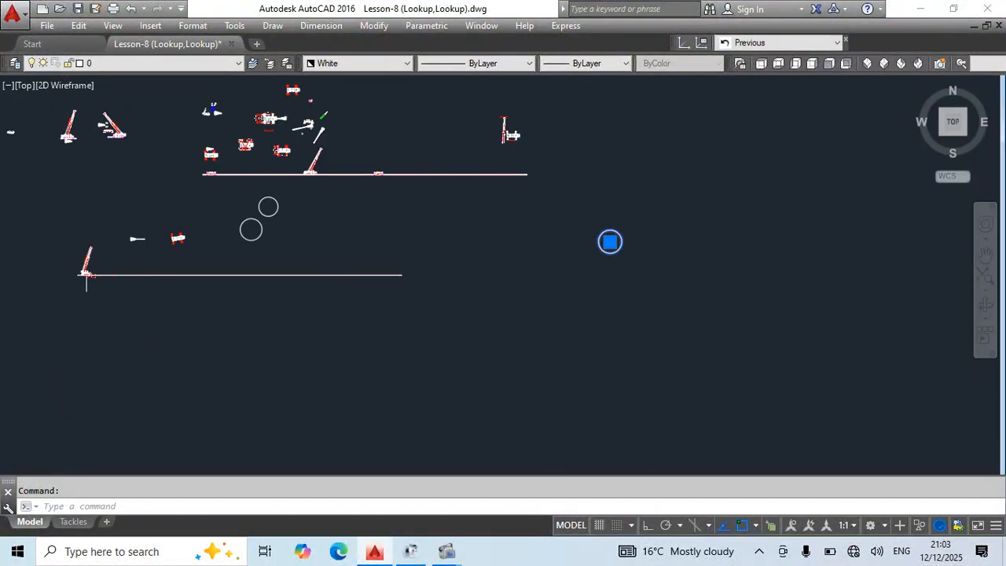
pyautogui.scroll(-2, 650, 287)
pyautogui.press('Escape')
pyautogui.click(627, 302)
pyautogui.click(618, 249)
pyautogui.write('m')
pyautogui.press('Return')
pyautogui.click(680, 297)
pyautogui.click(491, 297)
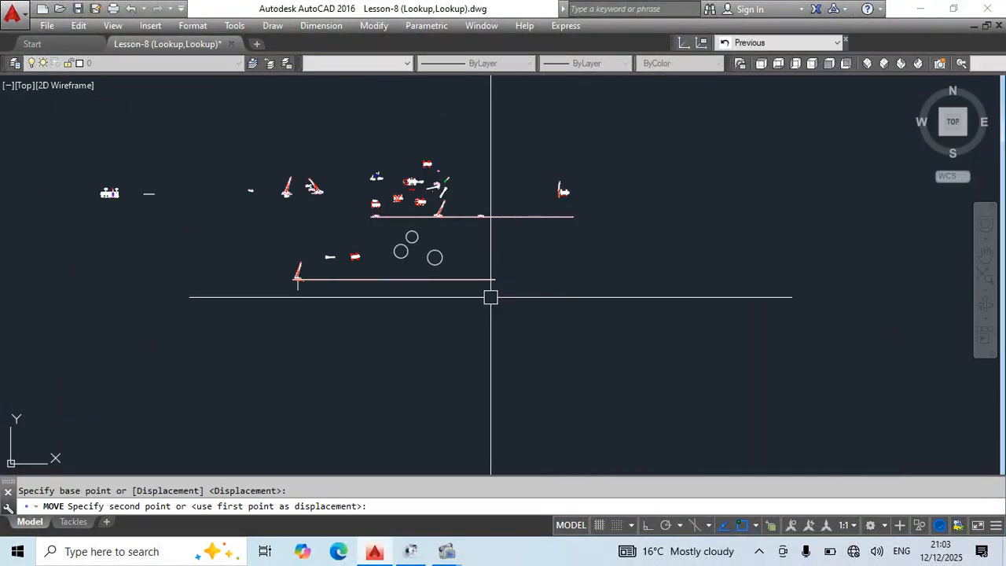
pyautogui.press('Escape')
# Open the Crane Top block in the Block Editor.
pyautogui.scroll(3, 412, 236)
pyautogui.click(467, 270)
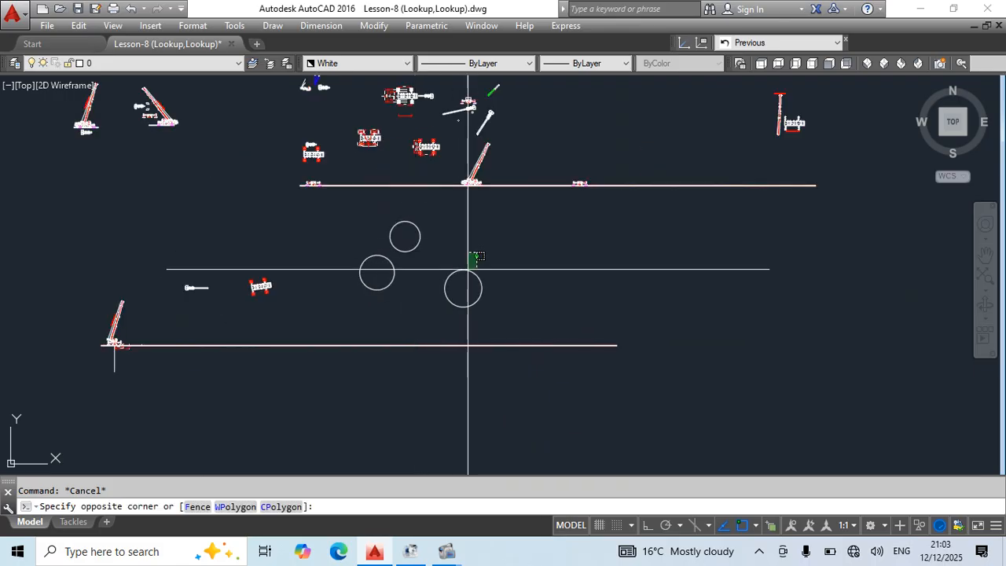
pyautogui.scroll(3, 254, 301)
pyautogui.click(269, 288)
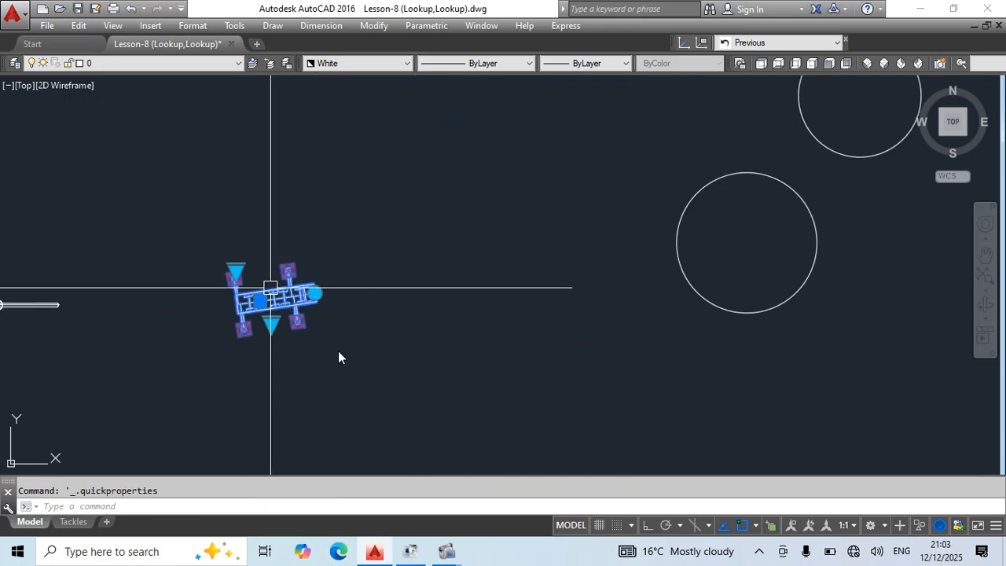
pyautogui.doubleClick(274, 305)
pyautogui.click(492, 375)
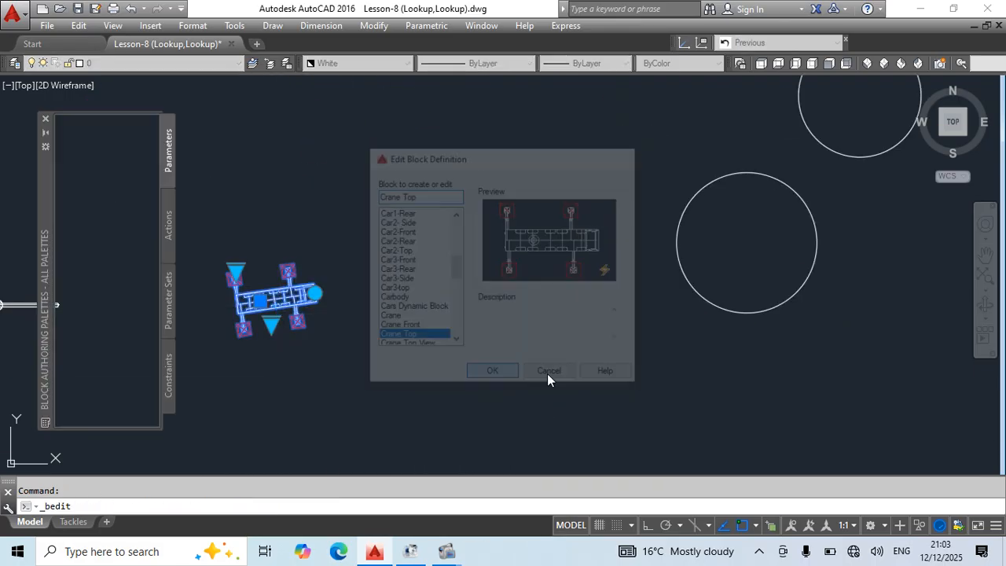
pyautogui.write('m')
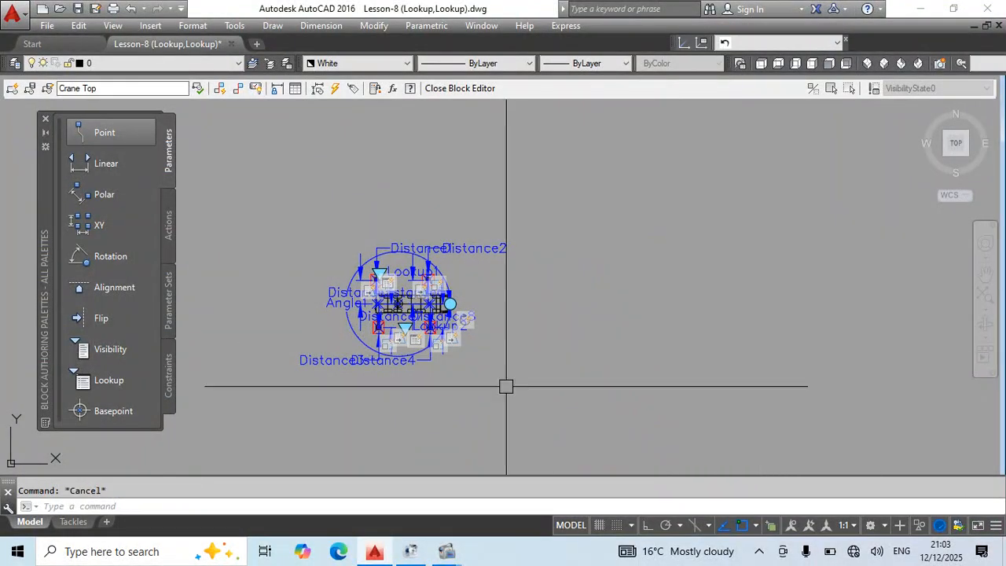
pyautogui.write('c')
# Draw a circle to the lower right of the crane, clear of its parameters.
pyautogui.press('space')
pyautogui.click(622, 354)
pyautogui.click(644, 399)
pyautogui.press('Escape')
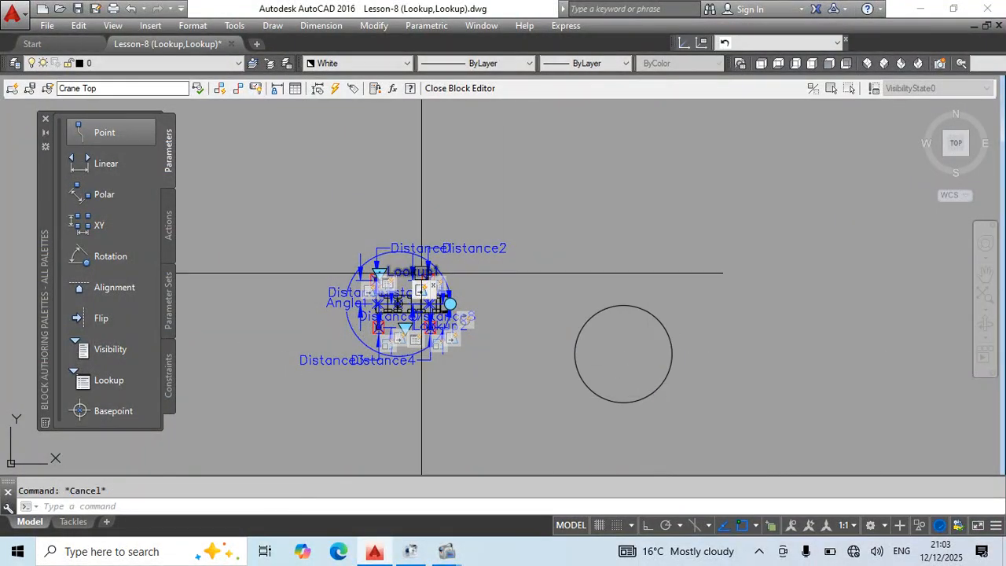
# Examine the crane body's outline and its concentric circles up close.
pyautogui.scroll(8, 401, 287)
pyautogui.click(409, 343)
pyautogui.scroll(-2, 426, 256)
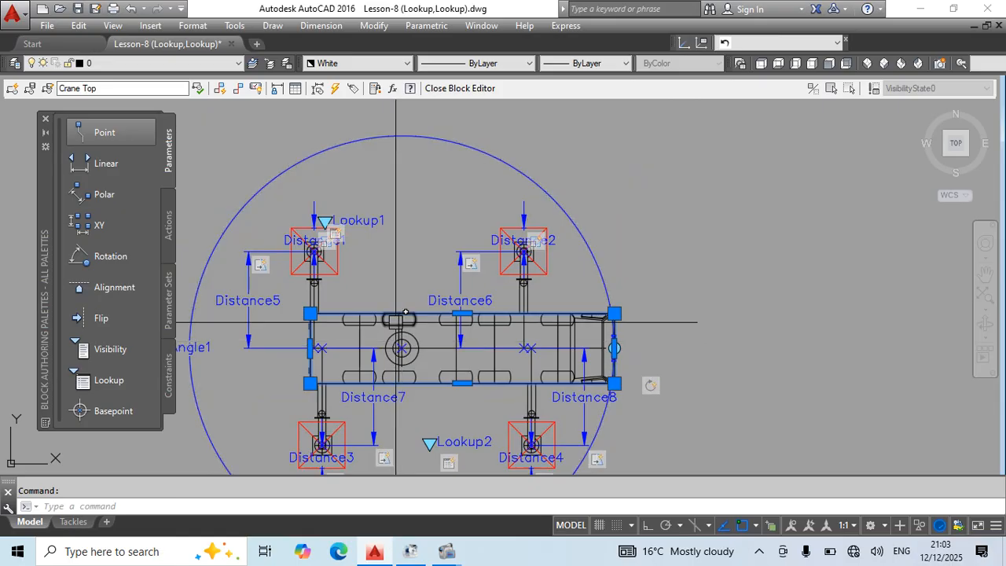
pyautogui.scroll(4, 399, 319)
pyautogui.click(425, 325)
pyautogui.click(417, 356)
pyautogui.scroll(-5, 449, 355)
pyautogui.press('Escape')
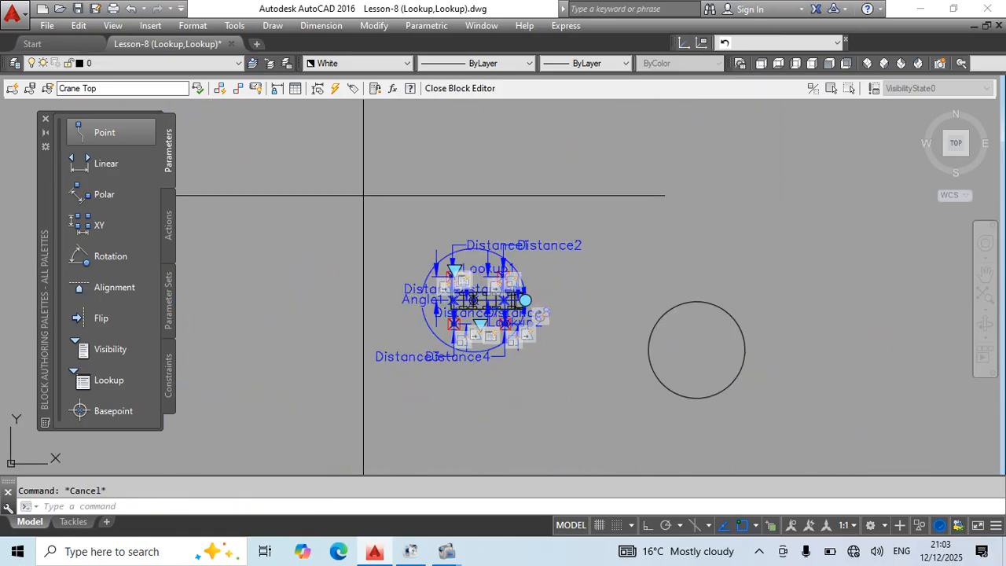
# Move the whole crane with its parameters from the center of its concentric circles to the new circle's center.
pyautogui.click(364, 197)
pyautogui.click(615, 413)
pyautogui.write('m')
pyautogui.press('space')
pyautogui.scroll(8, 444, 298)
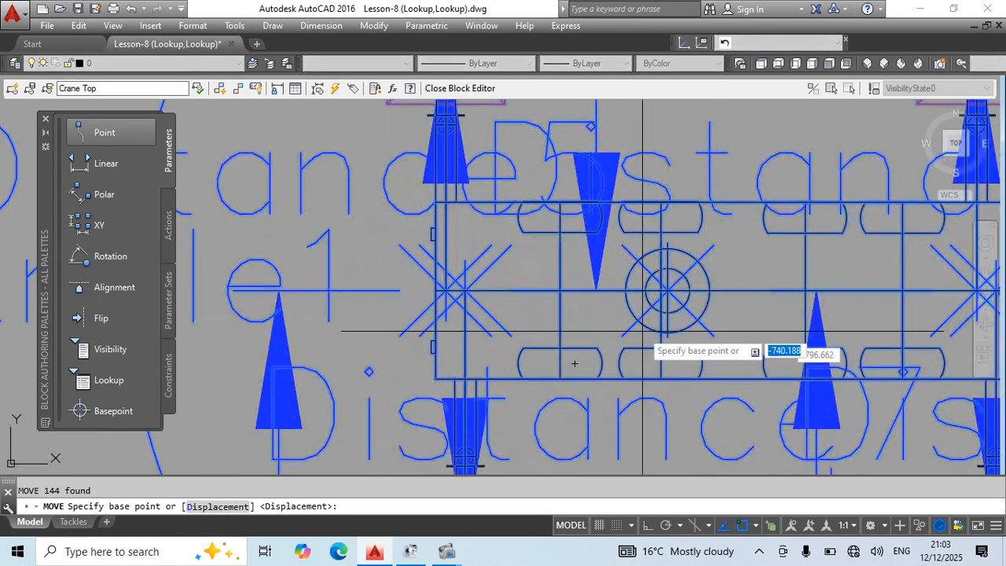
pyautogui.click(667, 289)
pyautogui.scroll(-4, 667, 289)
pyautogui.scroll(-2, 452, 257)
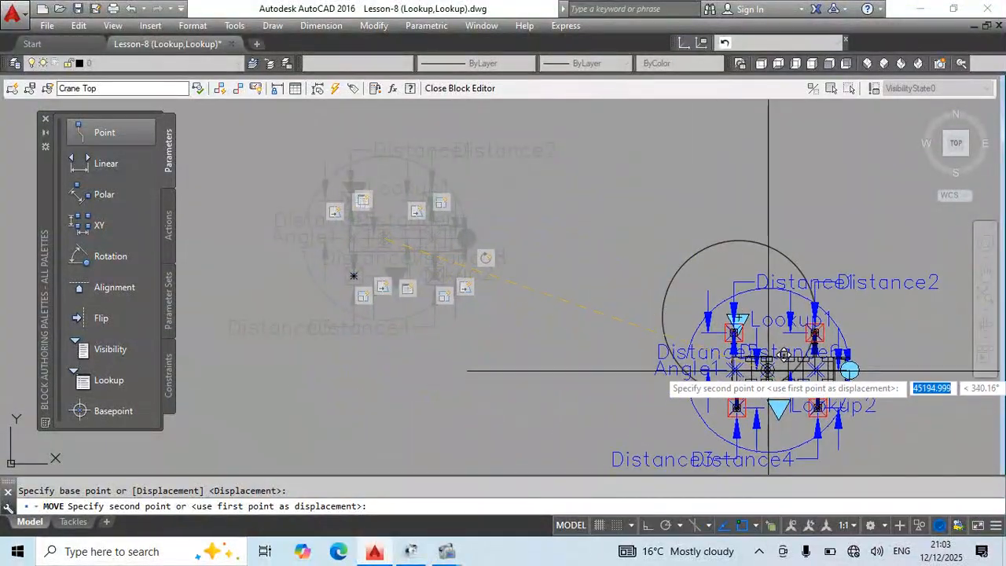
pyautogui.click(738, 316)
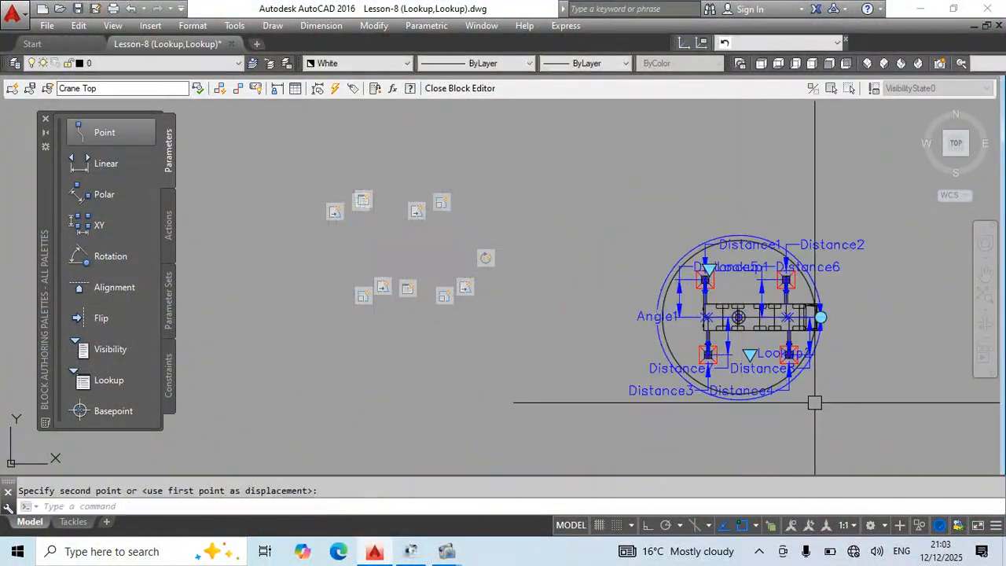
pyautogui.moveTo(851, 403); pyautogui.dragTo(797, 409, button='middle')
pyautogui.click(403, 203)
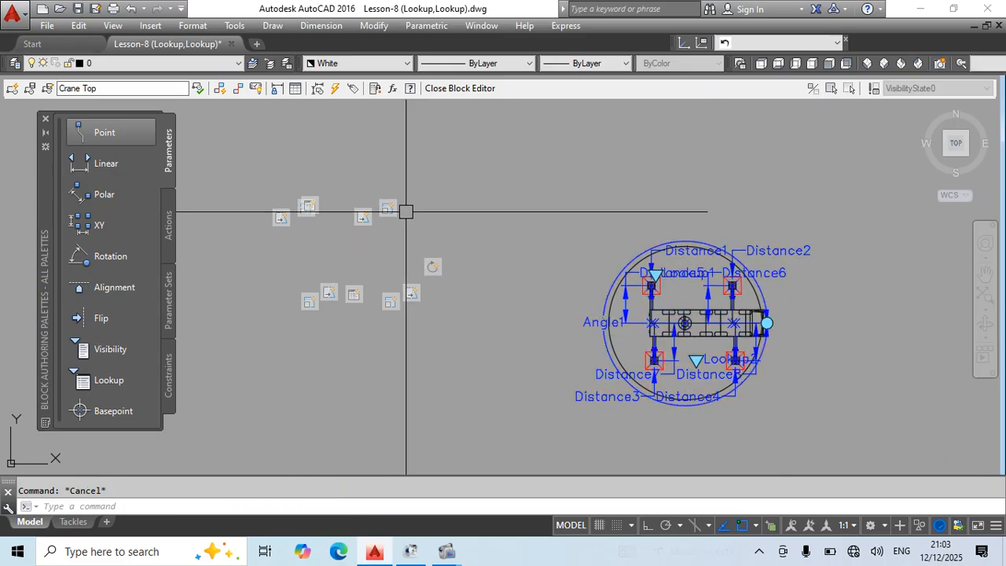
pyautogui.scroll(4, 686, 259)
pyautogui.scroll(-2, 803, 277)
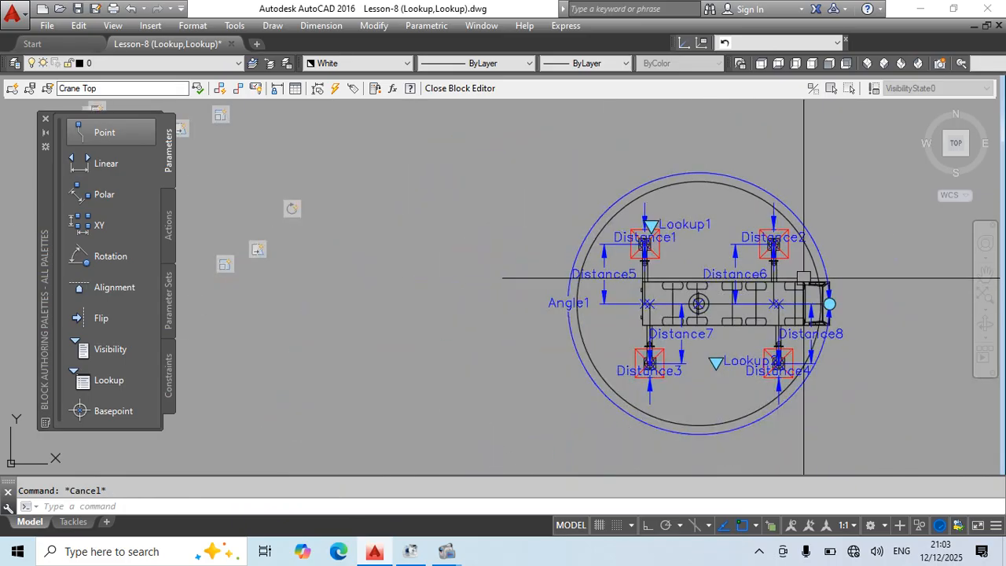
# Undo the crane's move and the added circle in the Crane Top block, and return to the drawing.
pyautogui.scroll(-2, 384, 283)
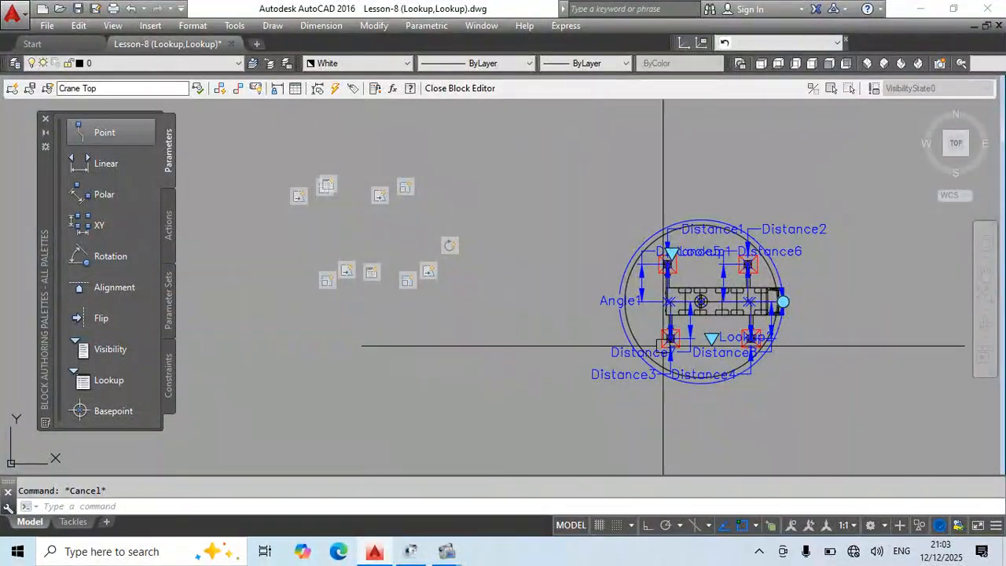
pyautogui.hotkey('ctrl', 'z')
pyautogui.hotkey('ctrl', 'z')
pyautogui.hotkey('ctrl', 'z')
pyautogui.hotkey('ctrl', 'z')
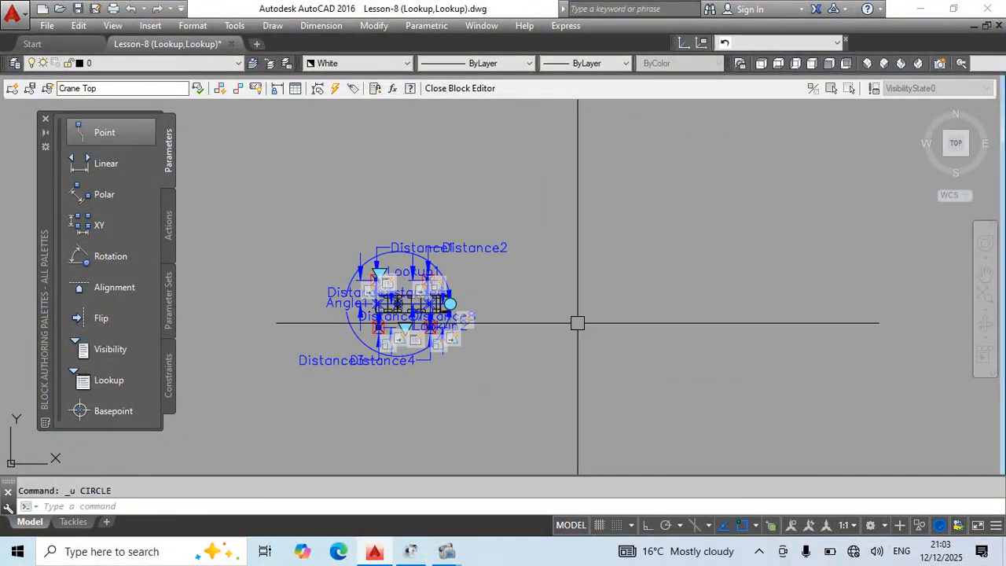
pyautogui.hotkey('ctrl', 'z')
pyautogui.hotkey('ctrl', 'z')
pyautogui.hotkey('ctrl', 'z')
pyautogui.hotkey('ctrl', 'z')
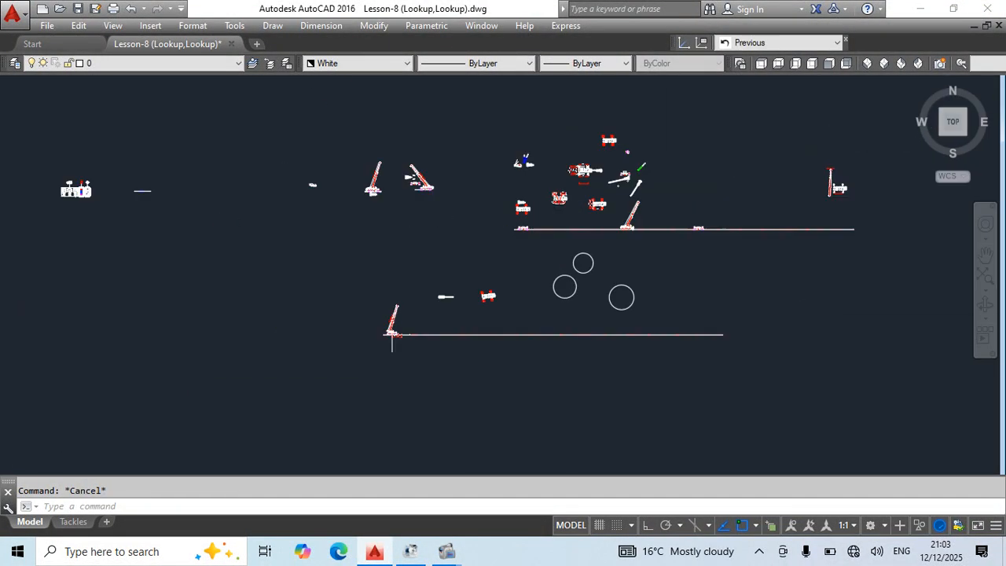
# Reset the selected crane block to its default state and clear the selection.
pyautogui.rightClick(517, 364)
pyautogui.click(573, 158)
pyautogui.scroll(-4, 560, 270)
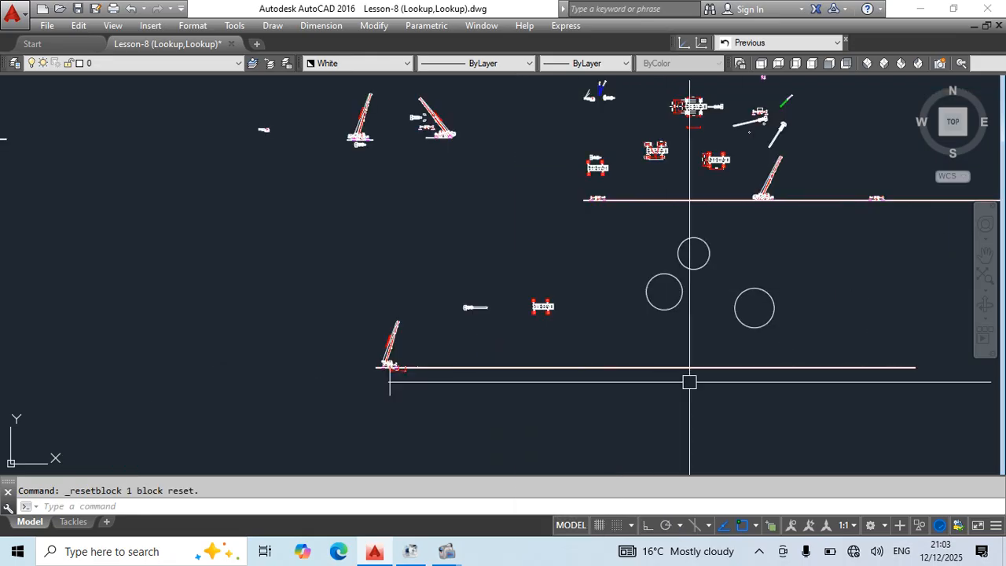
pyautogui.press('Escape')
# Draw a circle just below the long horizontal road line, beneath the three existing circles.
pyautogui.scroll(2, 616, 292)
pyautogui.scroll(2, 616, 291)
pyautogui.moveTo(602, 379); pyautogui.dragTo(532, 247, button='middle')
pyautogui.write('c')
pyautogui.press('Return')
pyautogui.click(694, 374)
pyautogui.click(733, 412)
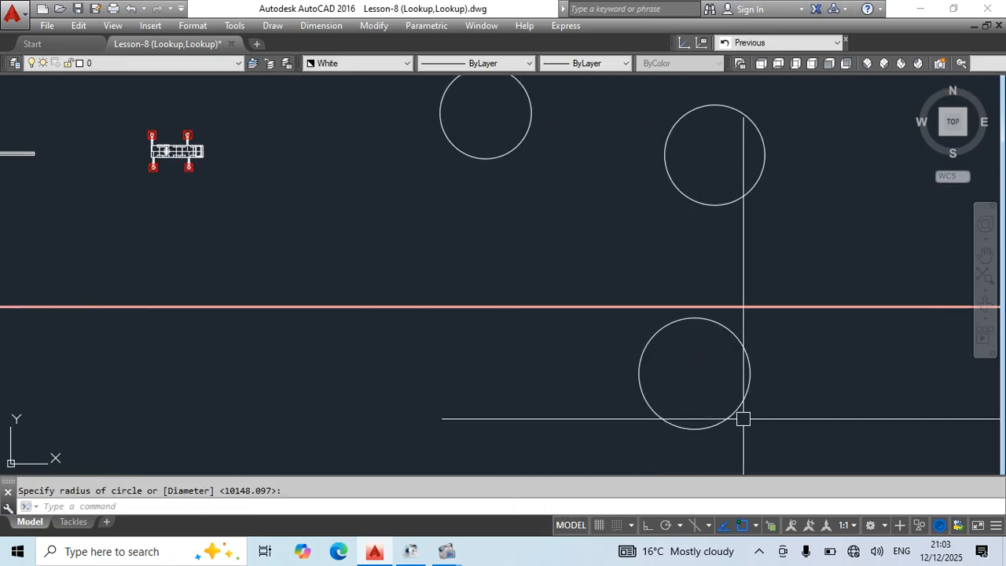
# Convert the new circle to a block named sdfsgdfsgdfsg with its base point at 0,0,0.
pyautogui.click(761, 401)
pyautogui.click(669, 428)
pyautogui.moveTo(669, 429); pyautogui.dragTo(617, 363, button='middle')
pyautogui.write('b')
pyautogui.press('Return')
pyautogui.write('sdfsgdfsgdfsg')
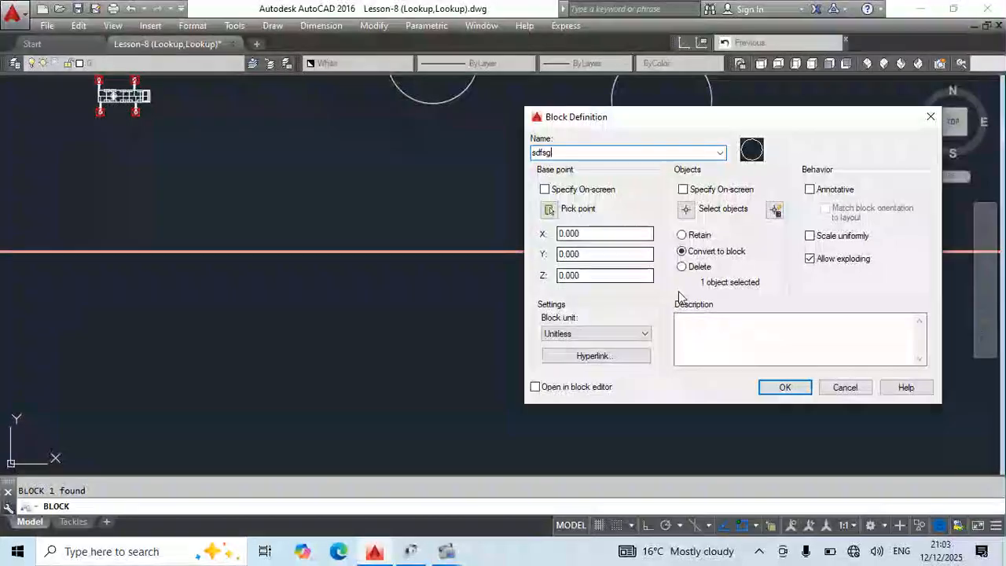
pyautogui.click(784, 386)
pyautogui.scroll(-3, 665, 301)
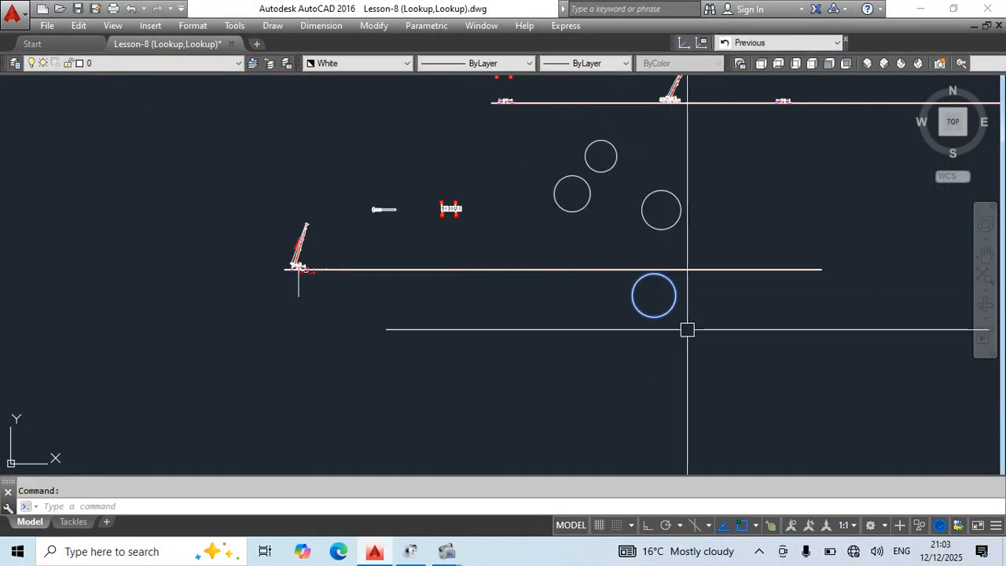
# Move the new circle block by its distant insertion grip to a spot clear of the crane drawings.
pyautogui.scroll(-3, 653, 323)
pyautogui.scroll(1, 652, 284)
pyautogui.click(619, 240)
pyautogui.click(326, 288)
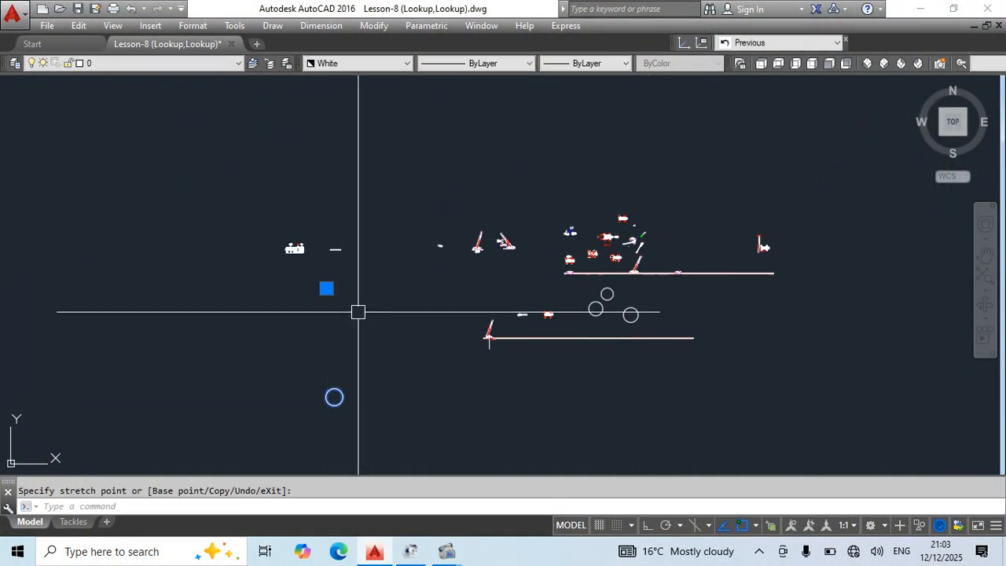
pyautogui.press('Escape')
pyautogui.moveTo(348, 385); pyautogui.dragTo(524, 337, button='middle')
# Edit the sdfsgdfsgdfsg block, placing a Basepoint parameter at the circle's center, and close the Block Editor.
pyautogui.doubleClick(516, 342)
pyautogui.click(512, 376)
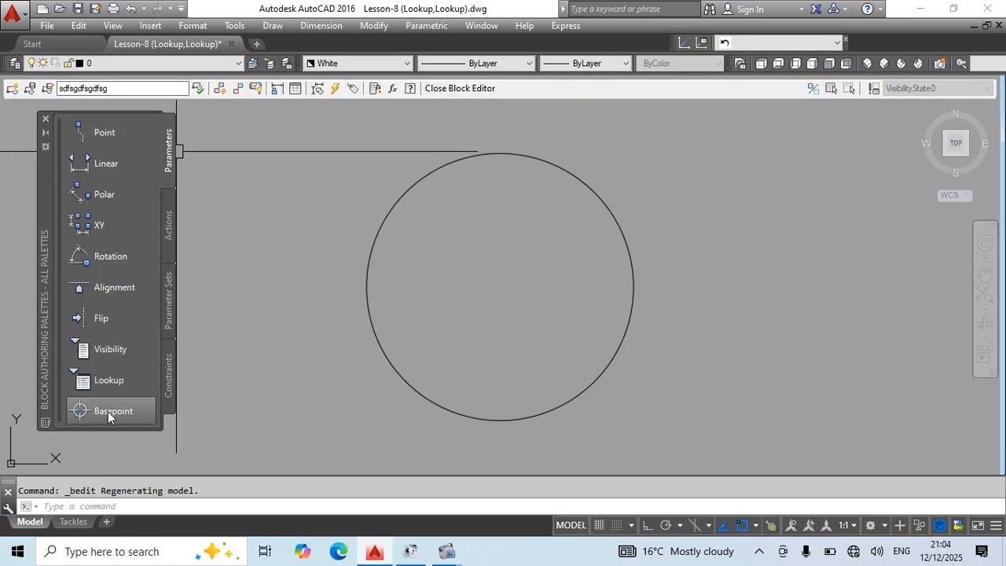
pyautogui.click(108, 411)
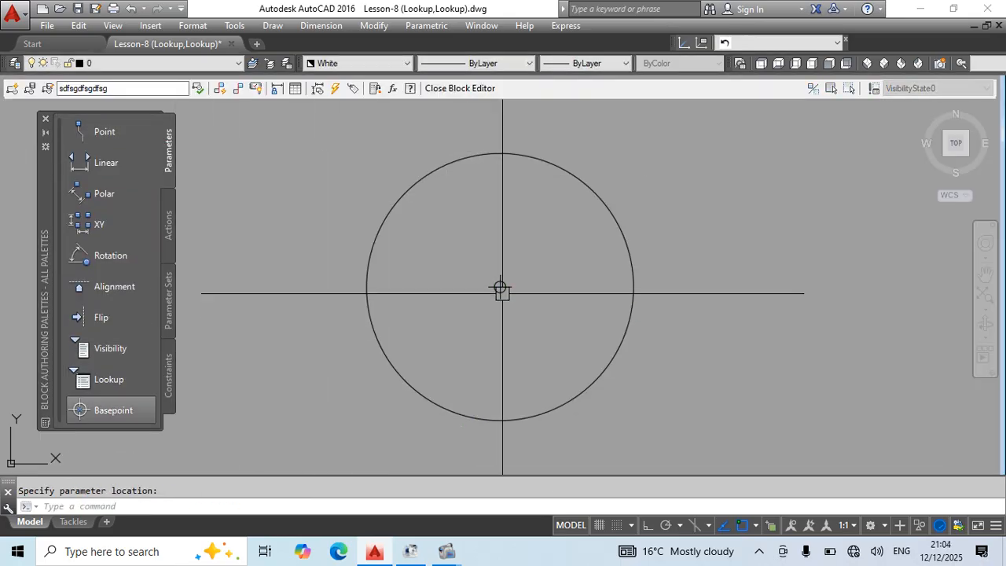
pyautogui.press('Return')
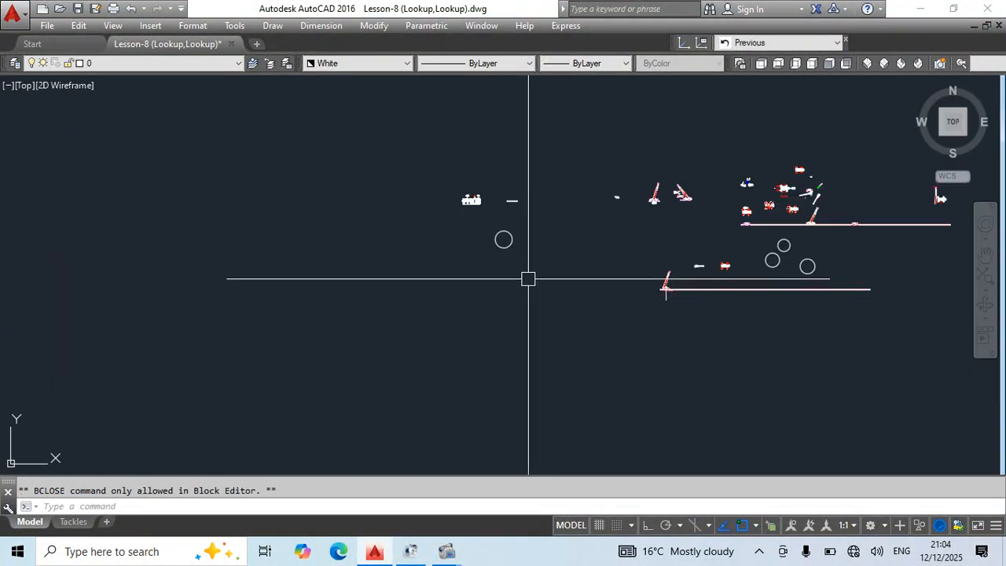
# Move the circle block by its center grip to an empty area farther from the drawings.
pyautogui.click(508, 247)
pyautogui.click(503, 239)
pyautogui.click(385, 308)
pyautogui.press('Escape')
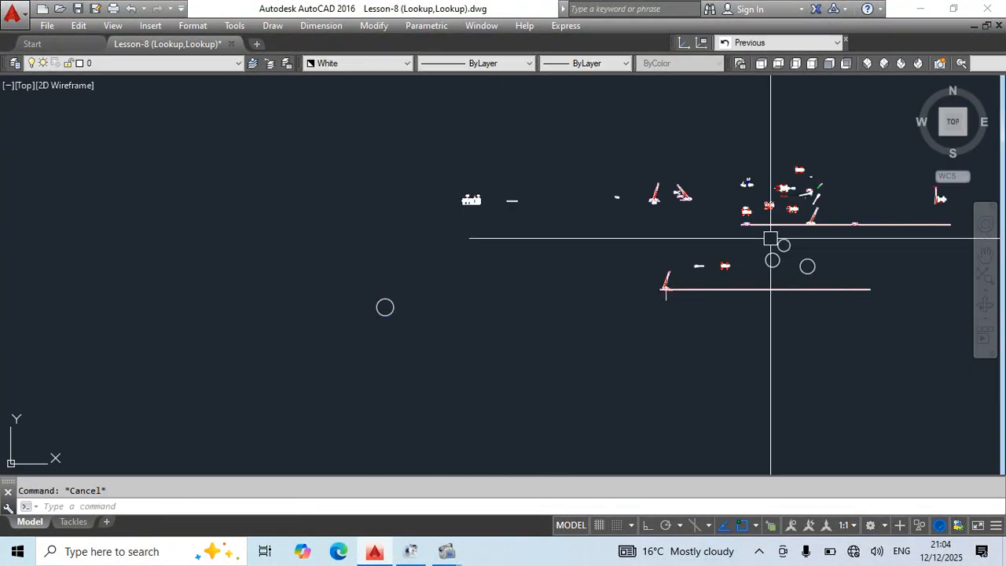
# Draw a long, thin horizontal rectangle beside the moved circle block.
pyautogui.scroll(6, 771, 238)
pyautogui.moveTo(657, 337); pyautogui.dragTo(618, 299, button='middle')
pyautogui.scroll(-6, 611, 301)
pyautogui.moveTo(291, 359); pyautogui.dragTo(510, 359, button='middle')
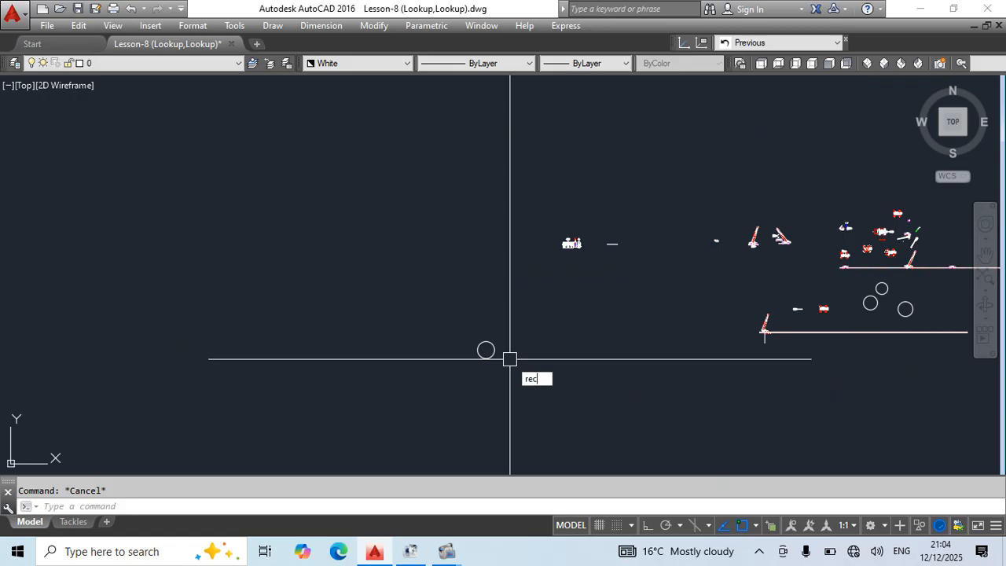
pyautogui.press('Return')
pyautogui.click(378, 308)
pyautogui.click(468, 320)
pyautogui.press('Escape')
# Convert the rectangle to a block named sdfgsdfg with its base point at 0,0,0.
pyautogui.click(441, 336)
pyautogui.click(388, 285)
pyautogui.write('b')
pyautogui.press('Return')
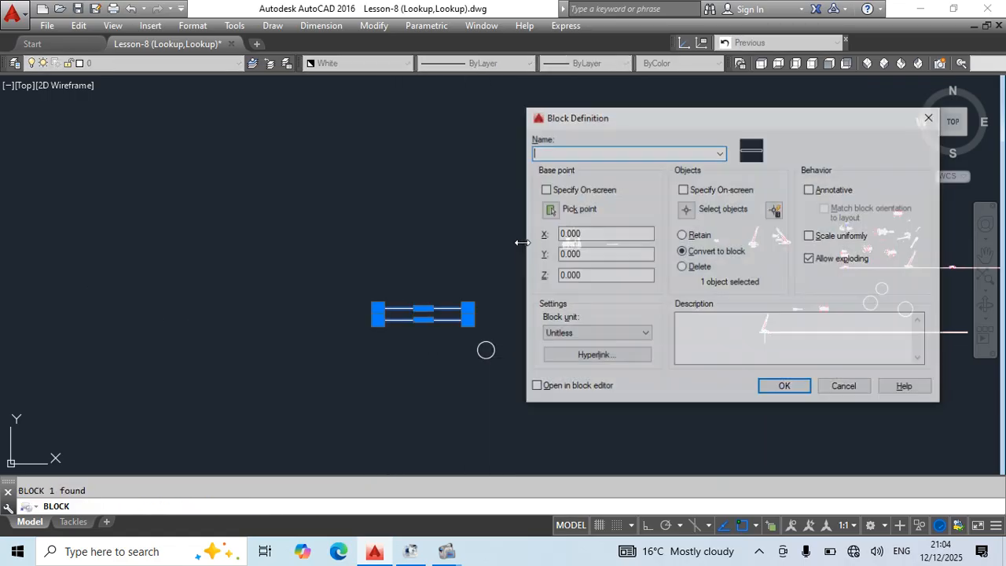
pyautogui.write('sdfgsdfg')
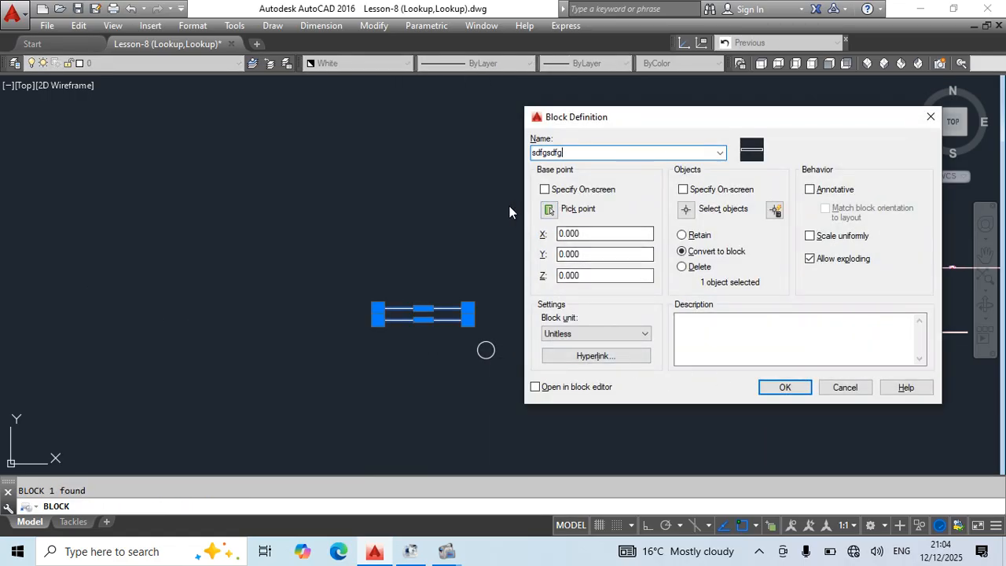
pyautogui.click(789, 390)
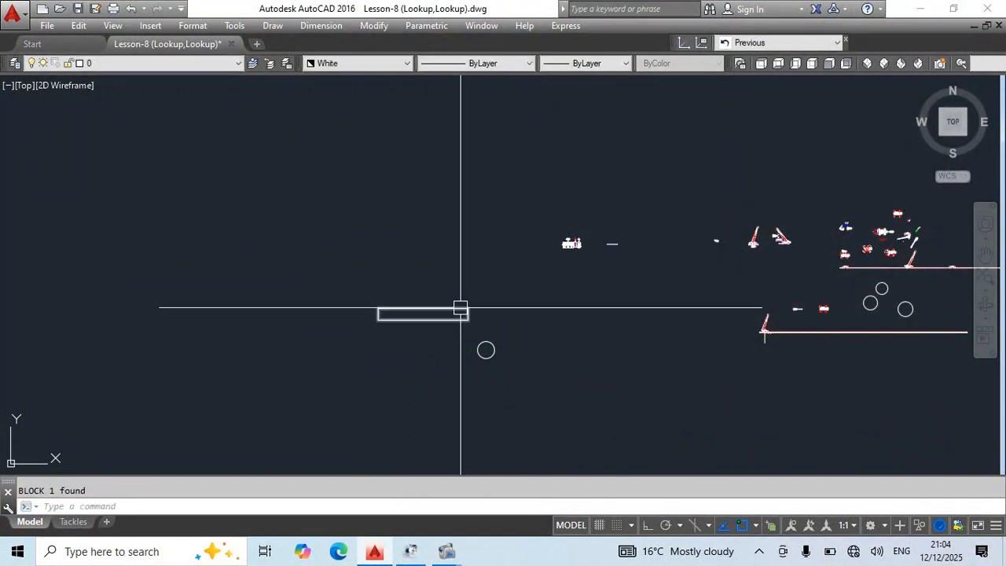
# Shift the rectangle block twice by its distant insertion grip.
pyautogui.click(894, 234)
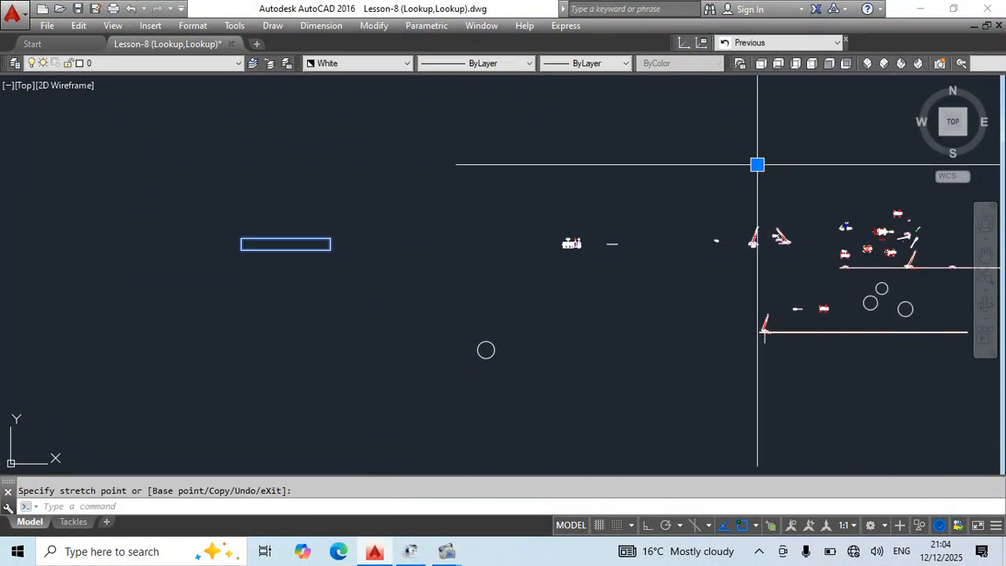
pyautogui.click(603, 168)
pyautogui.click(667, 193)
pyautogui.press('Escape')
# Move the rectangle block a short distance toward the drawings, picking the base point on its upper edge.
pyautogui.click(238, 347)
pyautogui.click(227, 277)
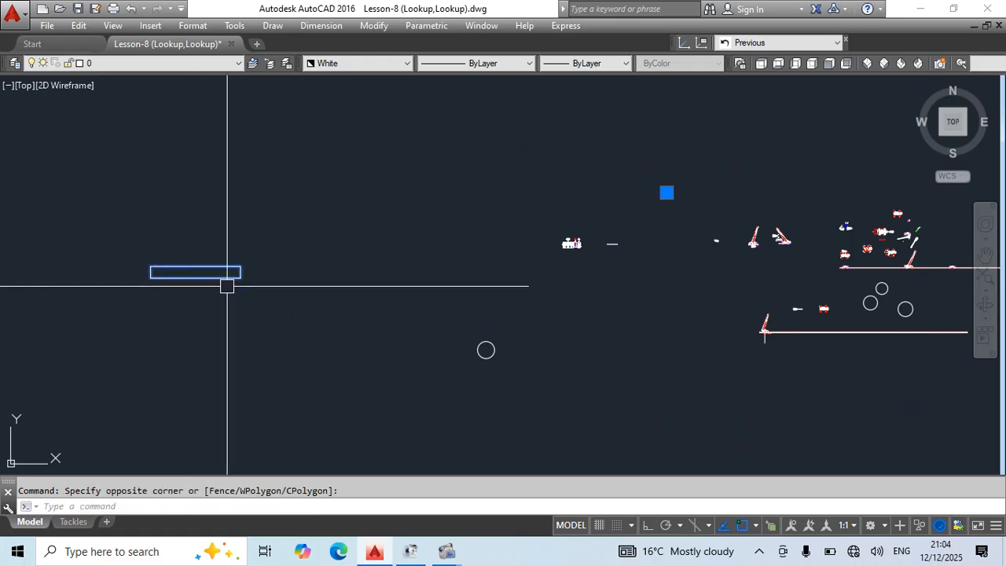
pyautogui.write('m')
pyautogui.press('Return')
pyautogui.click(206, 267)
pyautogui.click(295, 245)
pyautogui.click(278, 272)
pyautogui.press('Escape')
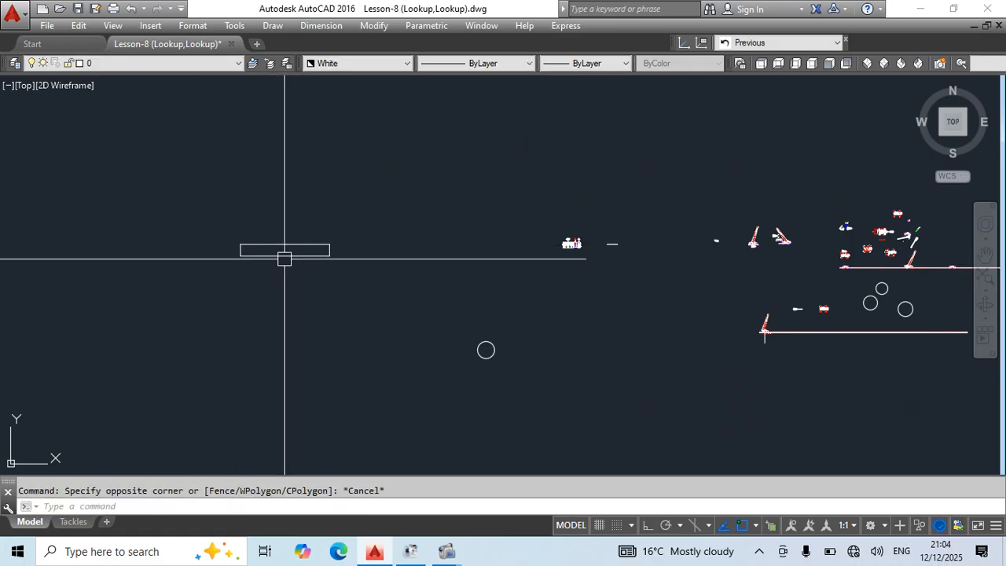
# Edit the sdfgsdfg block, placing a Basepoint parameter at the rectangle's center, and close the Block Editor.
pyautogui.click(284, 257)
pyautogui.moveTo(339, 337); pyautogui.dragTo(317, 388, button='middle')
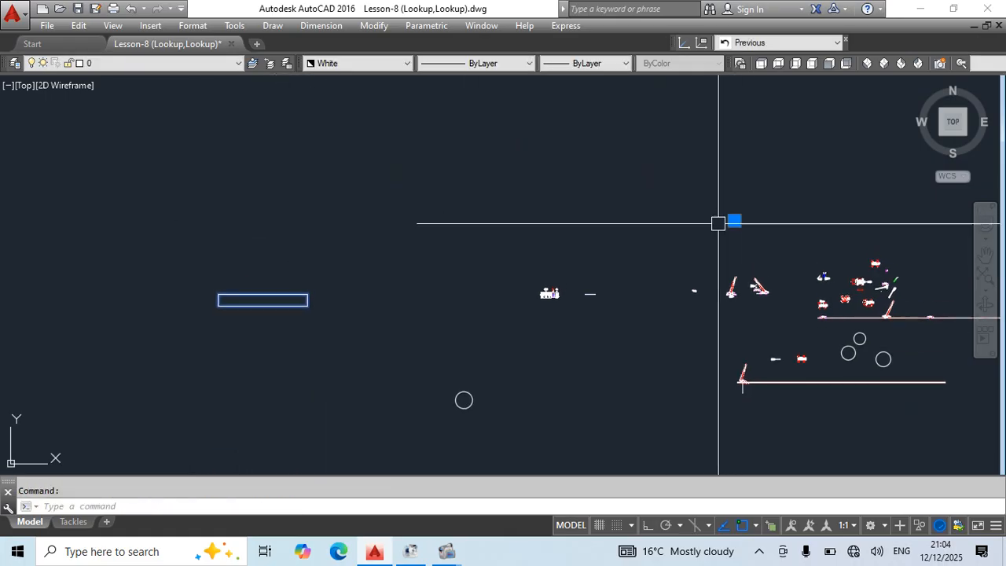
pyautogui.doubleClick(298, 306)
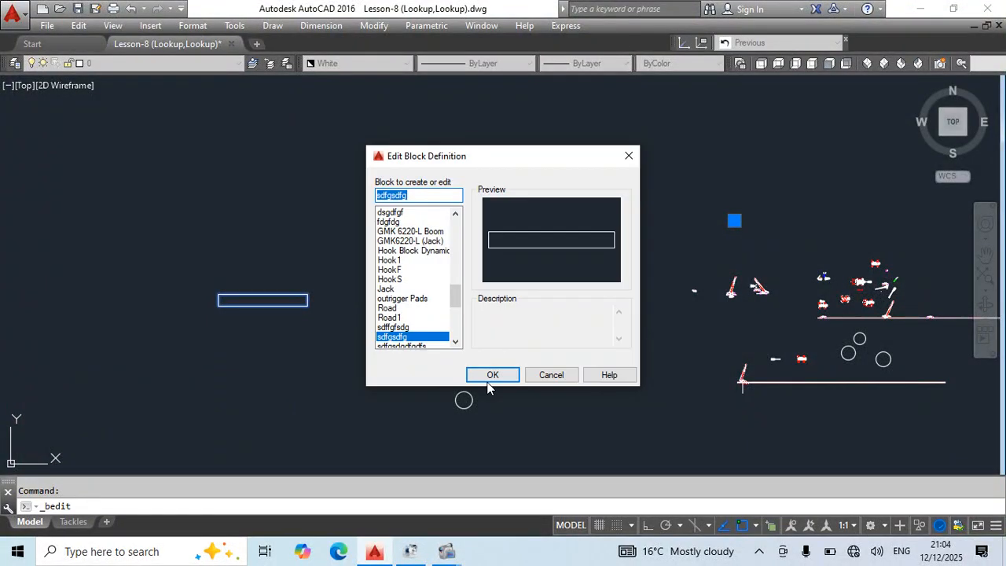
pyautogui.click(491, 370)
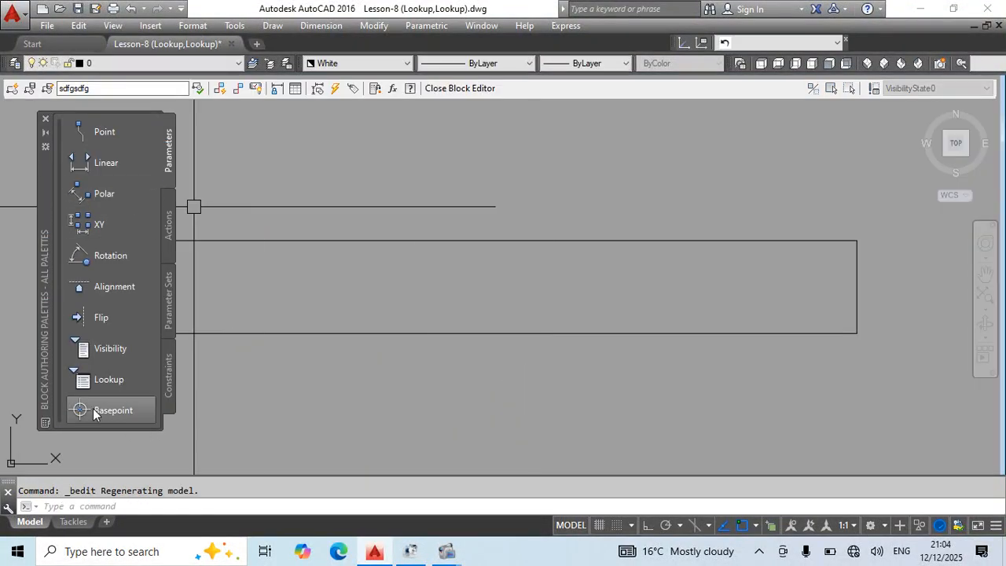
pyautogui.click(92, 413)
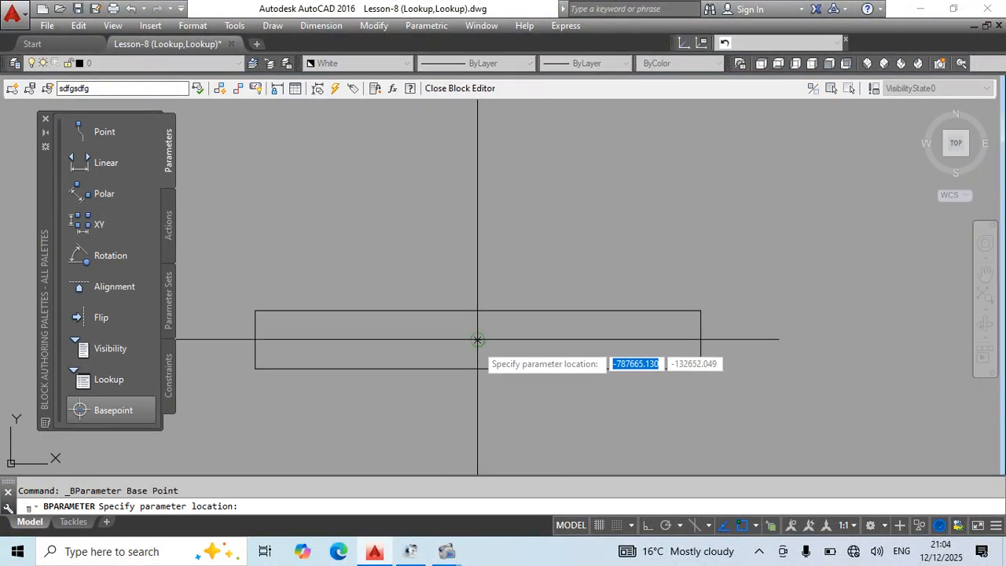
pyautogui.click(477, 339)
pyautogui.write('bclose')
pyautogui.press('Return')
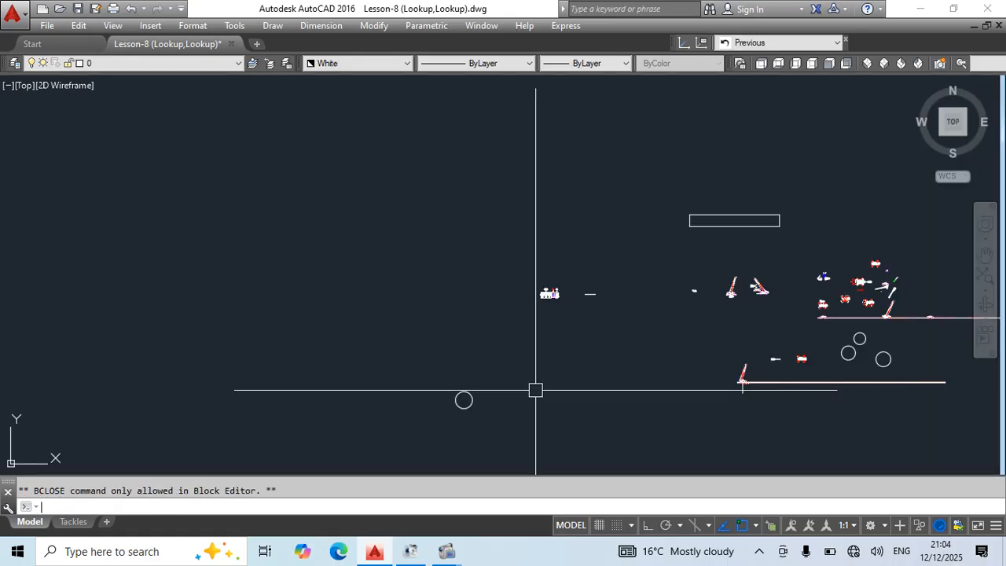
# Move the rectangle block repeatedly by its center grip through the empty area above the crane drawings.
pyautogui.click(719, 229)
pyautogui.moveTo(761, 286); pyautogui.dragTo(474, 306, button='middle')
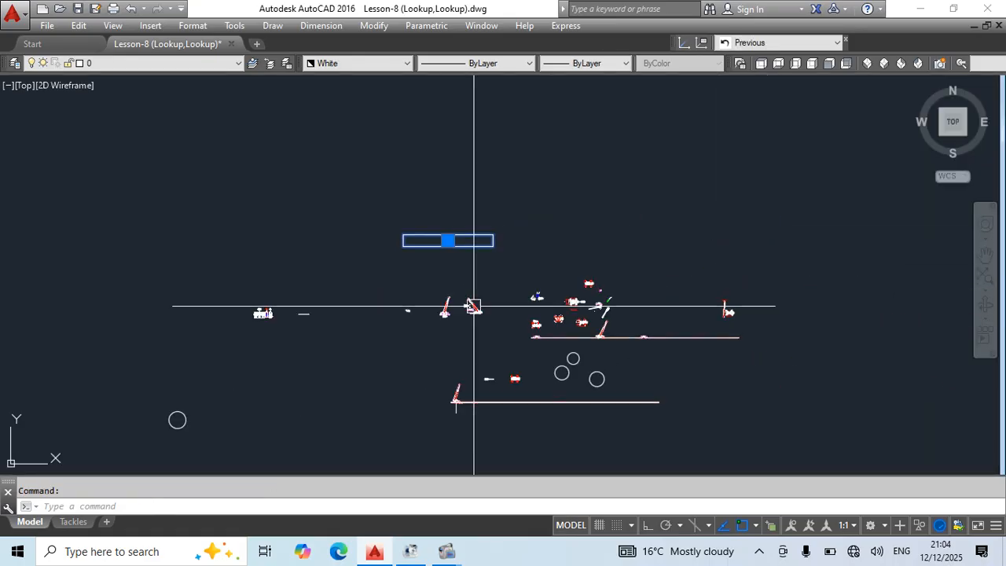
pyautogui.click(447, 240)
pyautogui.click(525, 173)
pyautogui.doubleClick(528, 183)
pyautogui.press('Escape')
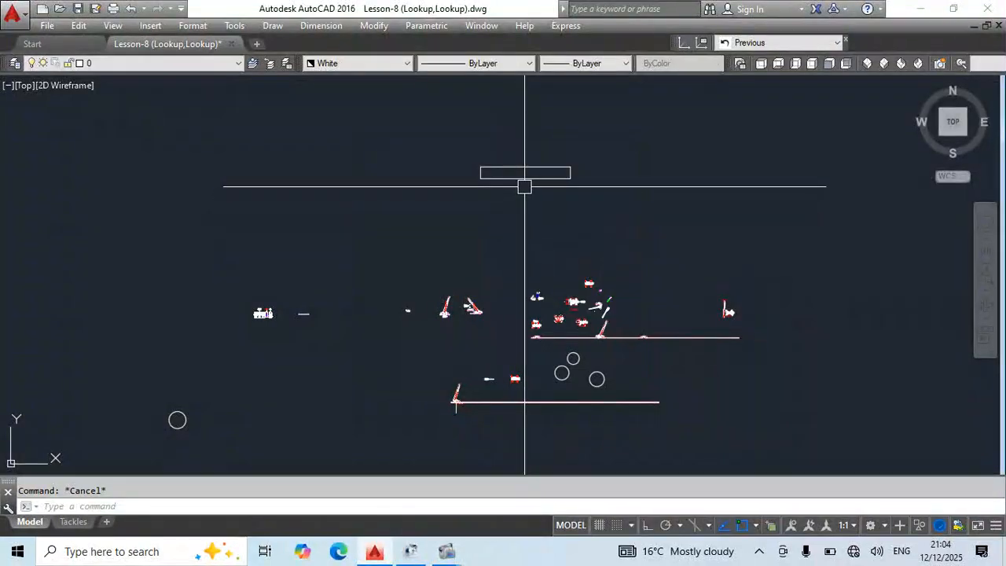
pyautogui.click(525, 172)
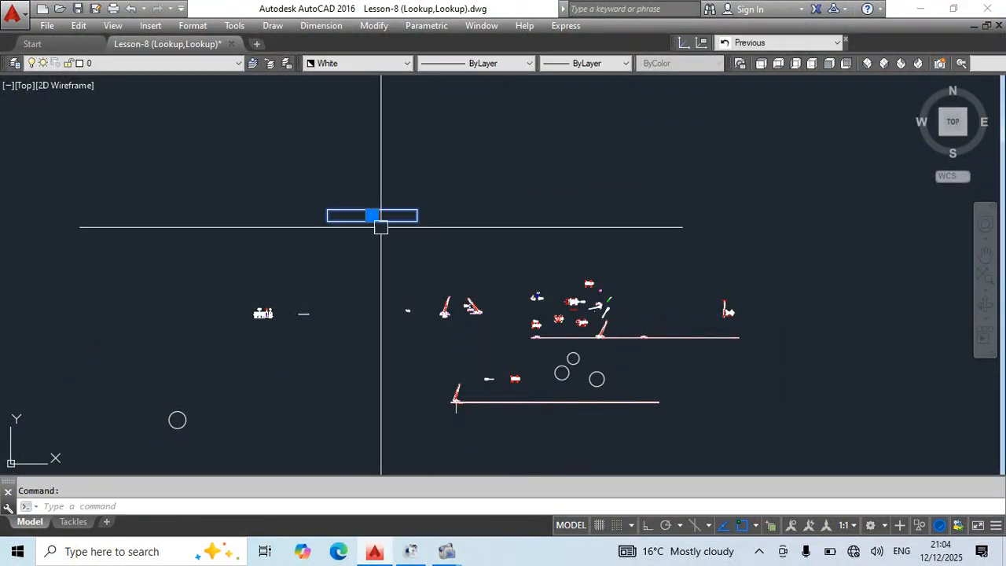
pyautogui.click(372, 216)
pyautogui.click(576, 189)
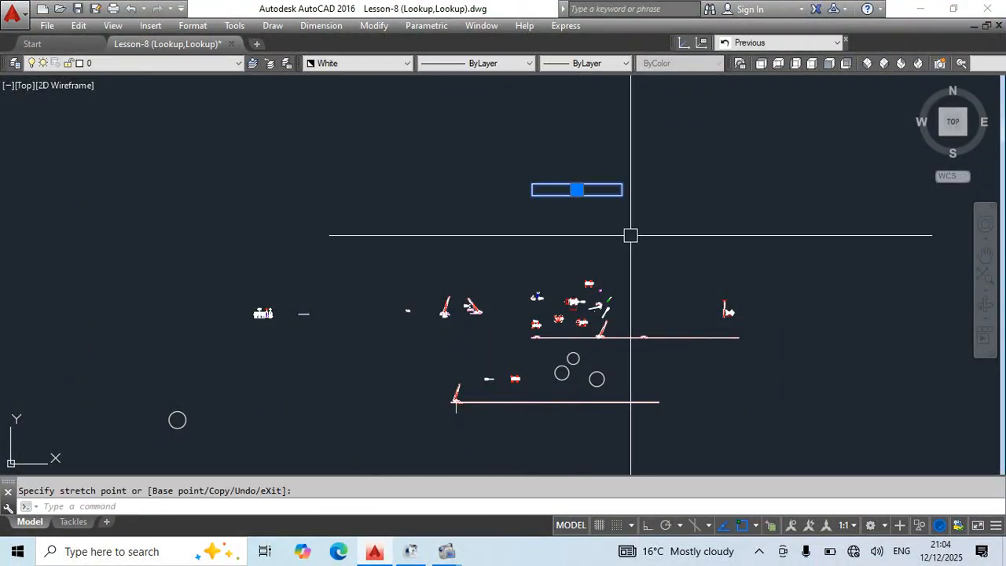
# Reopen the sdfgsdfg block, delete its Basepoint parameter, and close the Block Editor.
pyautogui.doubleClick(596, 196)
pyautogui.click(503, 377)
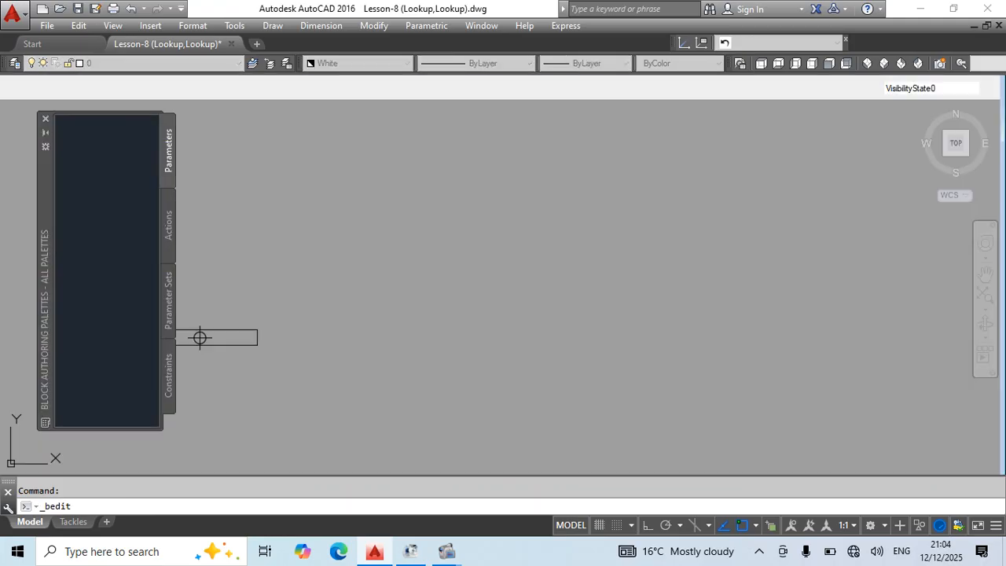
pyautogui.moveTo(338, 322); pyautogui.dragTo(621, 313, button='middle')
pyautogui.click(461, 286)
pyautogui.click(505, 371)
pyautogui.press('Delete')
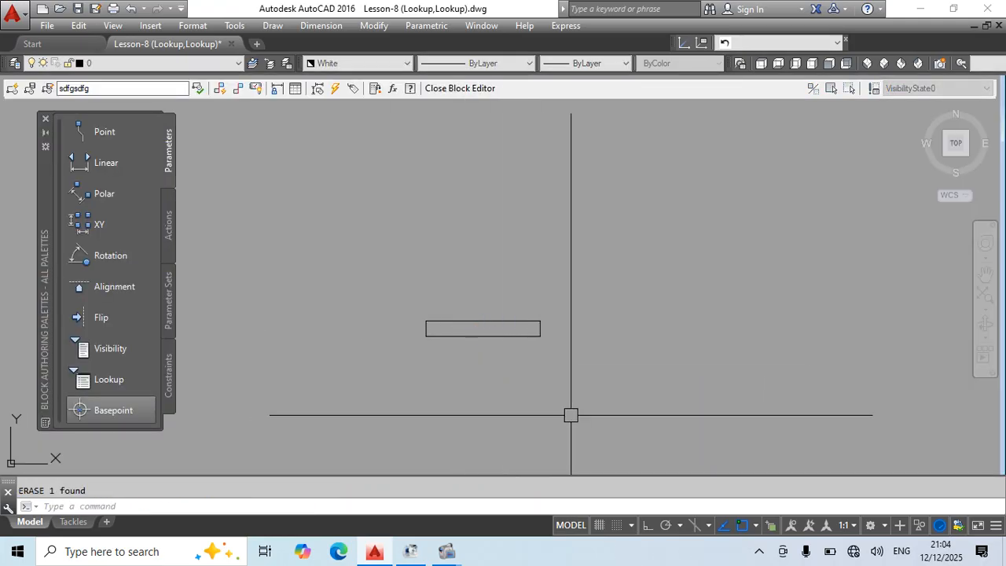
pyautogui.press('Escape')
pyautogui.write('bclose')
pyautogui.press('Return')
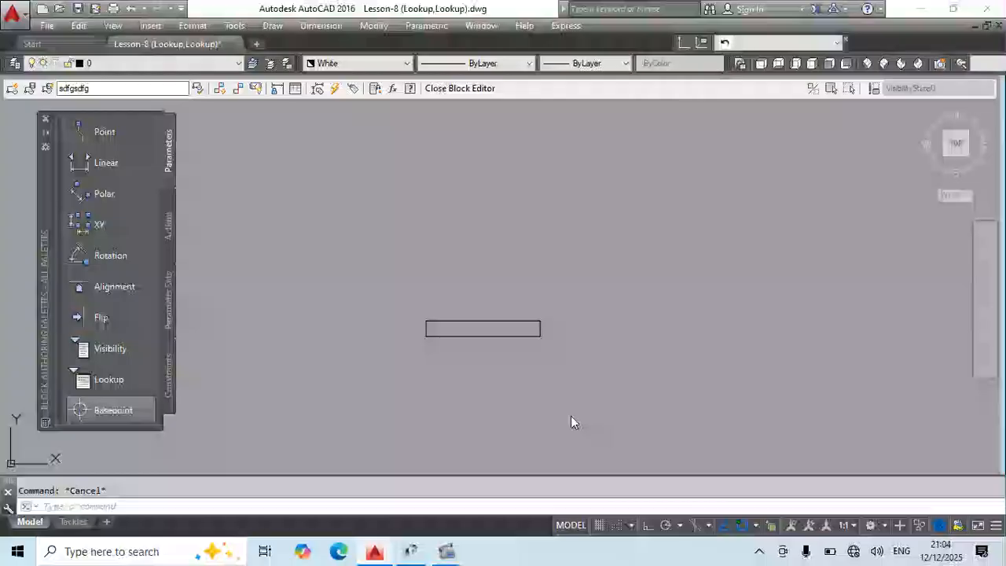
# Check the rectangle block's insertion grip, then reopen sdfgsdfg and place a Basepoint parameter at the rectangle's center again.
pyautogui.click(98, 276)
pyautogui.moveTo(97, 319); pyautogui.dragTo(153, 339, button='middle')
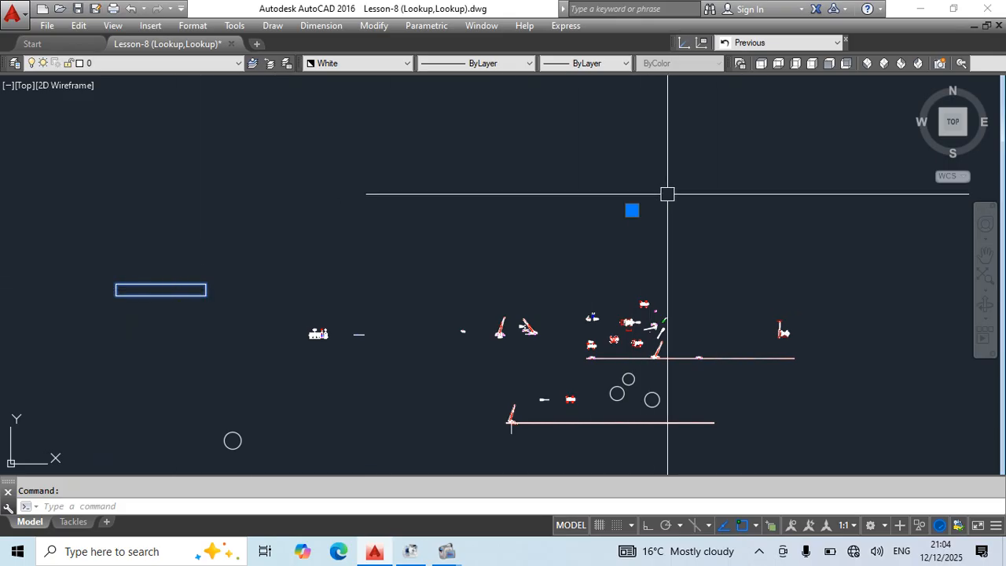
pyautogui.doubleClick(191, 296)
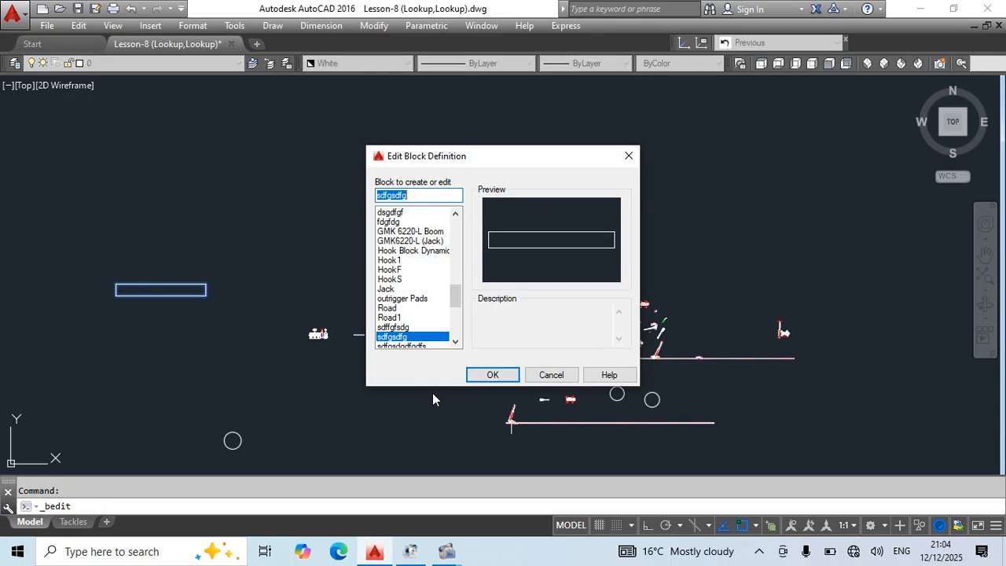
pyautogui.click(479, 373)
pyautogui.click(98, 418)
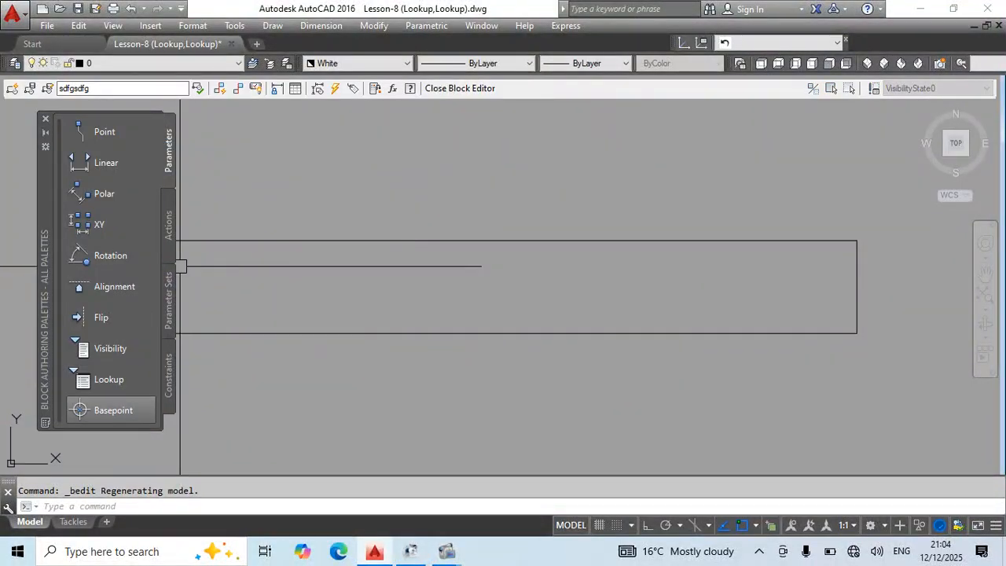
pyautogui.scroll(-2, 473, 312)
pyautogui.click(482, 303)
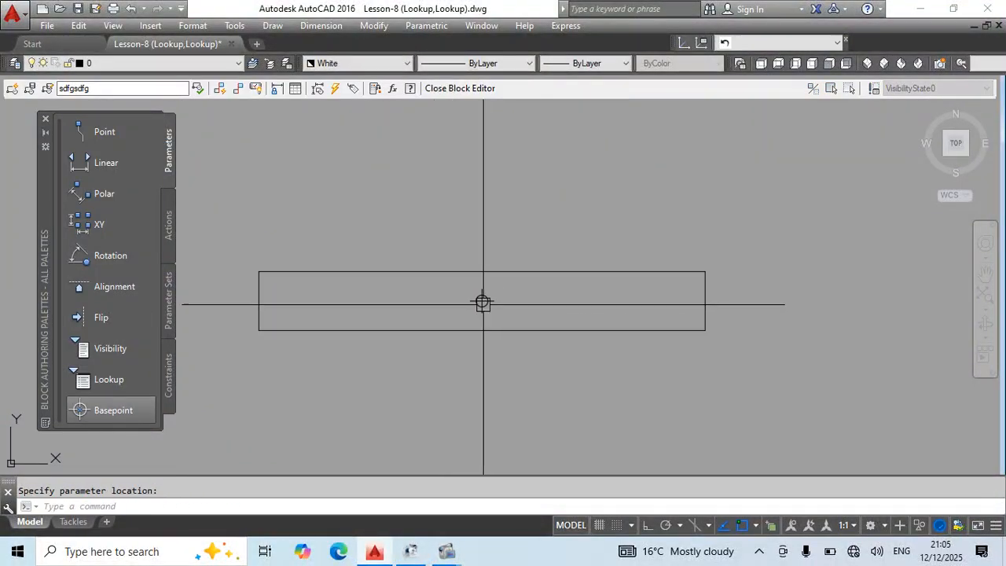
# Close the Block Editor and check the insertion grip of the rectangle block in the drawing.
pyautogui.write('BC')
pyautogui.press('Return')
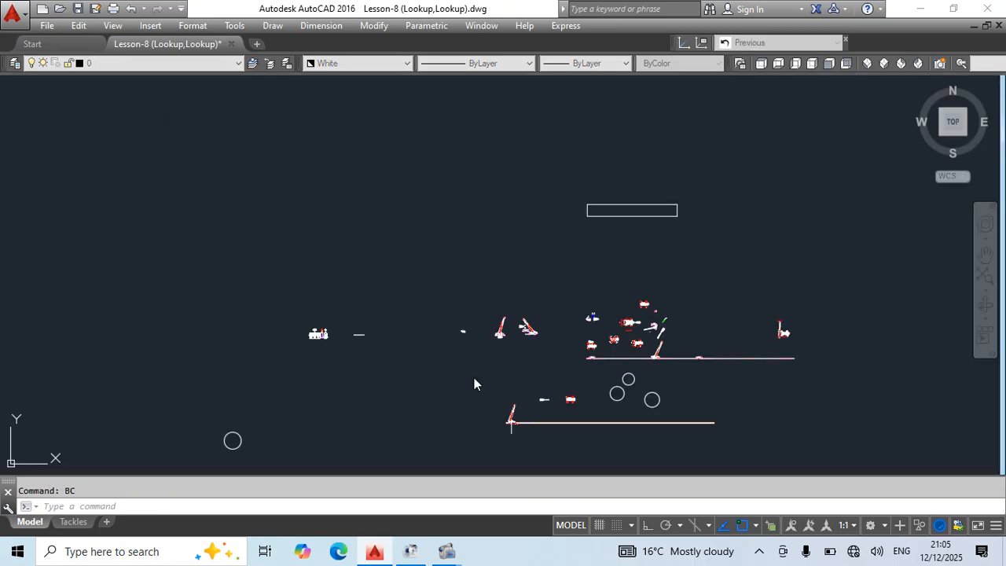
pyautogui.click(635, 215)
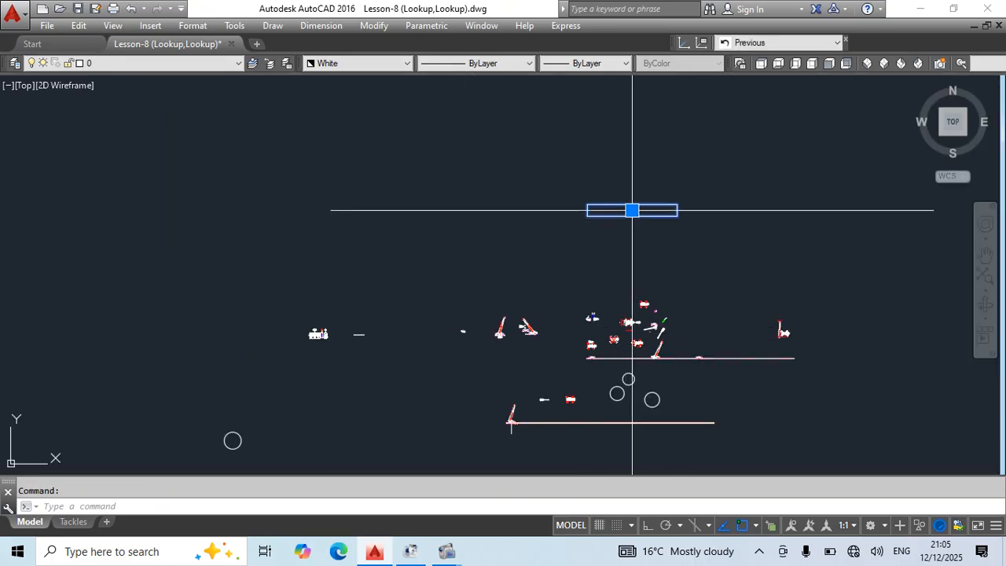
pyautogui.click(632, 210)
pyautogui.press('Escape')
# Open the Crane Top block, the top view with four outriggers beside the circles, in the Block Editor.
pyautogui.scroll(2, 587, 371)
pyautogui.moveTo(587, 371); pyautogui.dragTo(536, 304, button='middle')
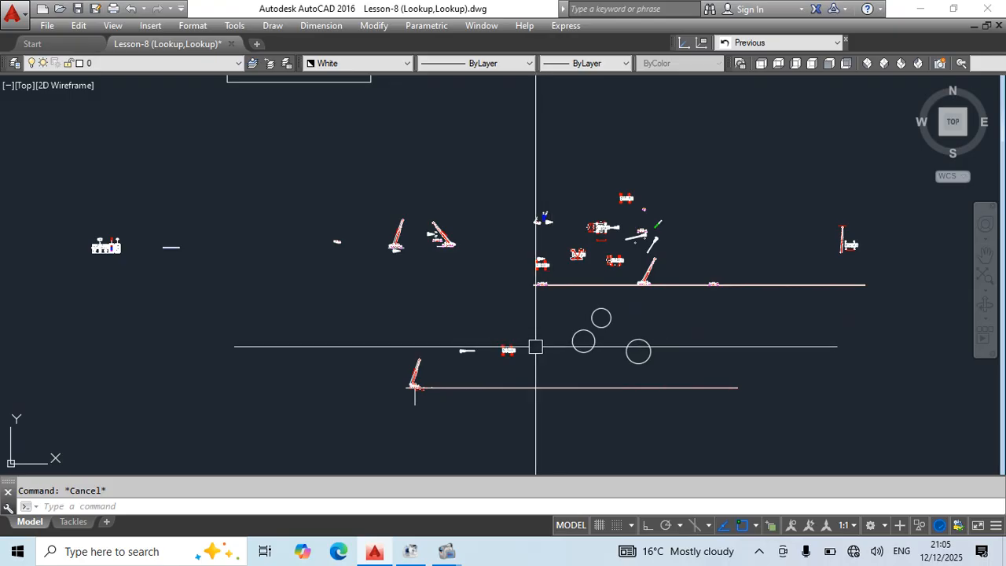
pyautogui.scroll(6, 530, 346)
pyautogui.click(456, 333)
pyautogui.click(443, 345)
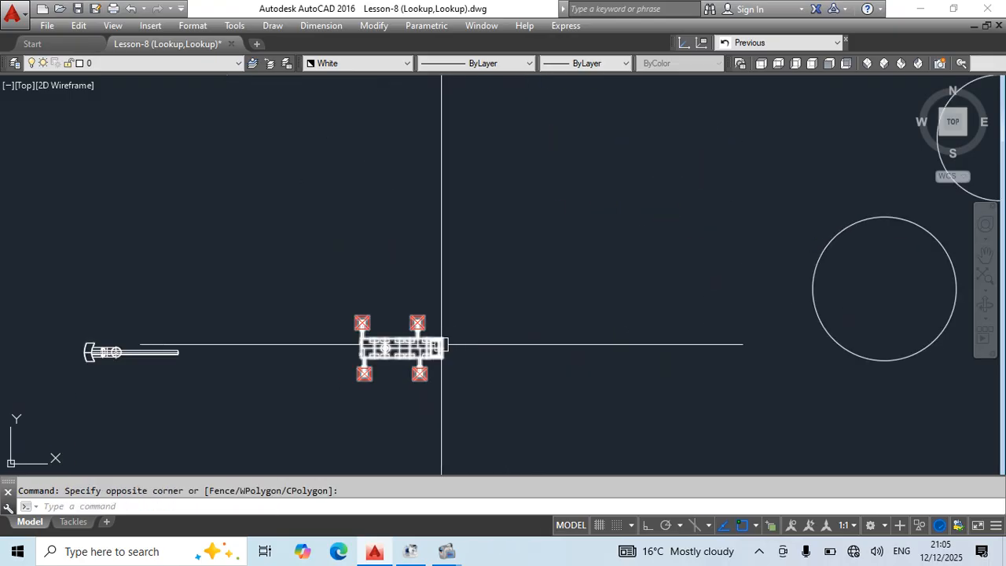
pyautogui.doubleClick(441, 345)
pyautogui.click(488, 376)
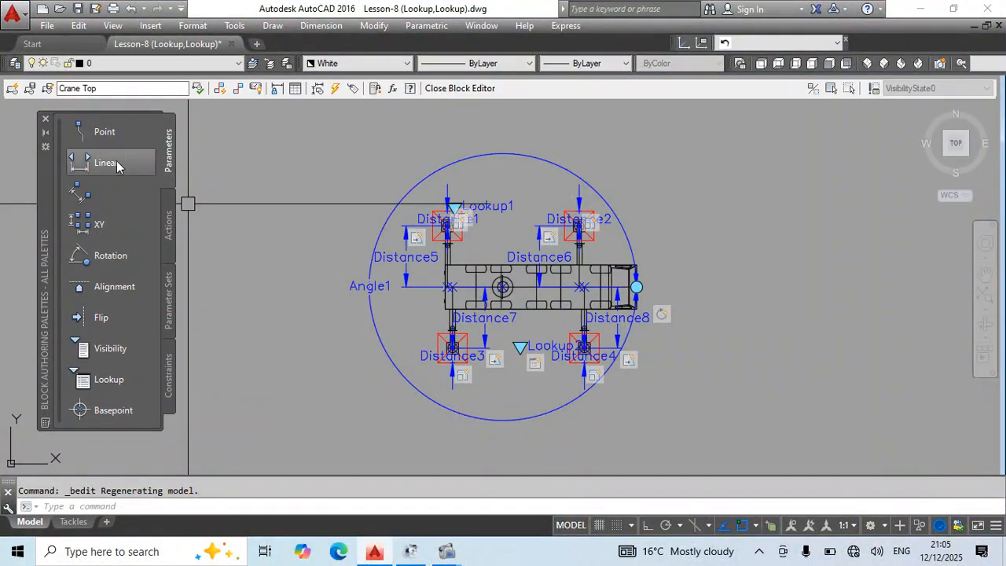
# Browse the available block parameter sets, geometric constraints, parameters and actions.
pyautogui.click(169, 302)
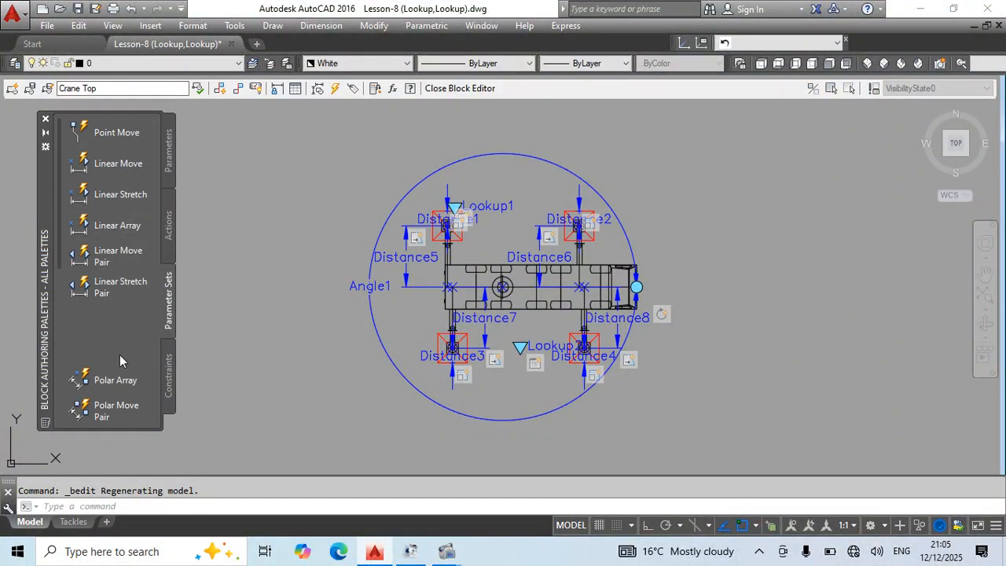
pyautogui.click(169, 381)
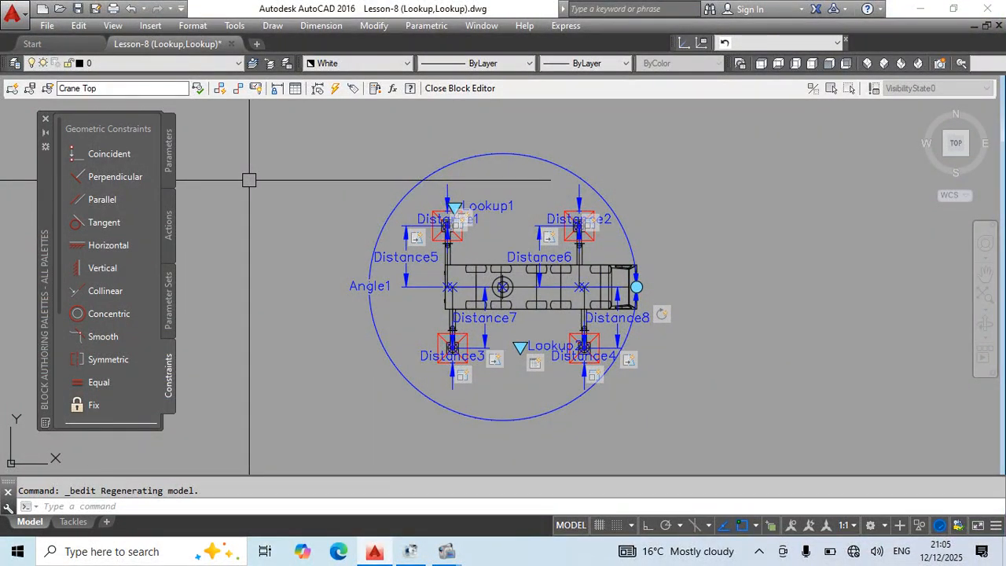
pyautogui.click(167, 154)
pyautogui.click(167, 220)
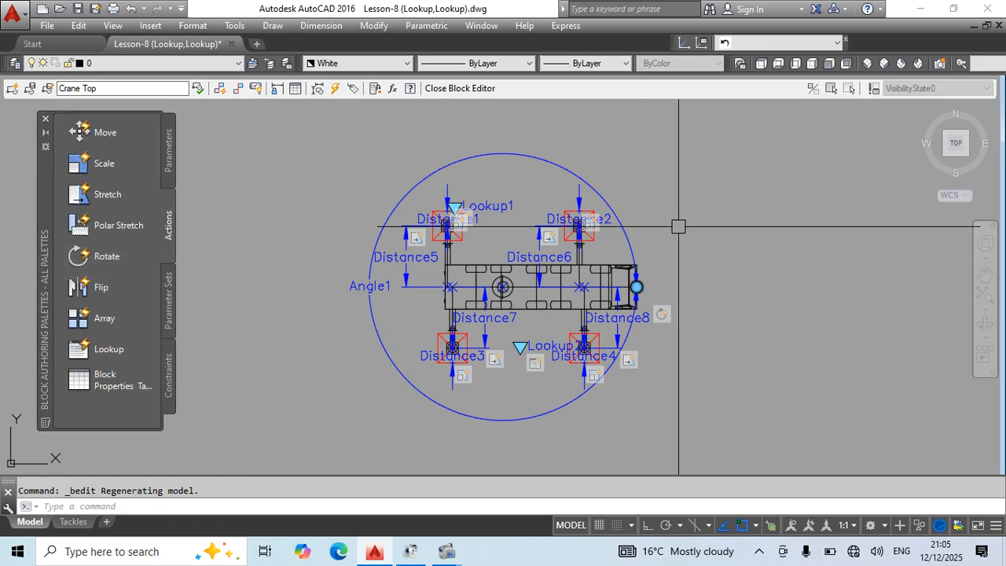
# Select all of the Crane Top geometry together with its parameters.
pyautogui.click(725, 149)
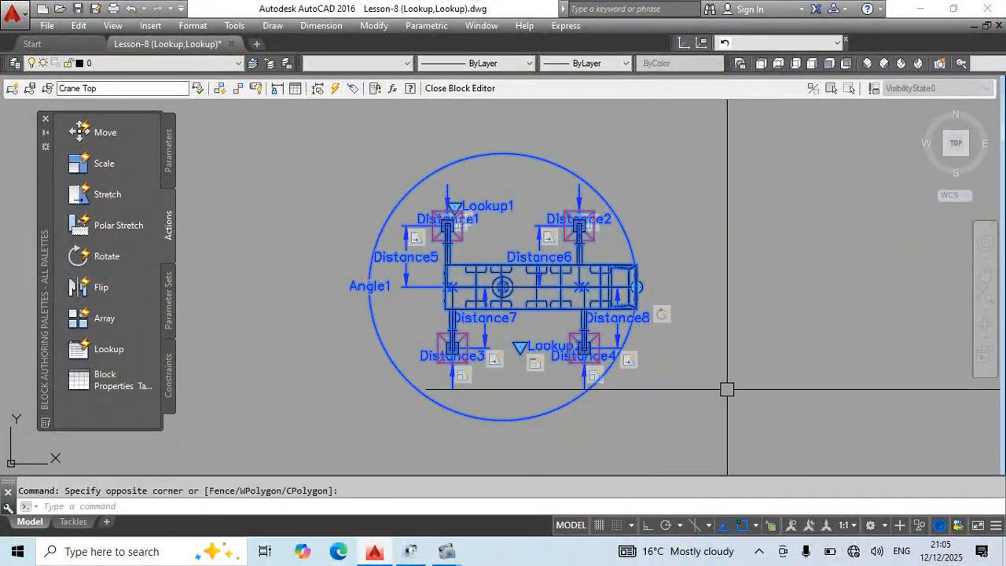